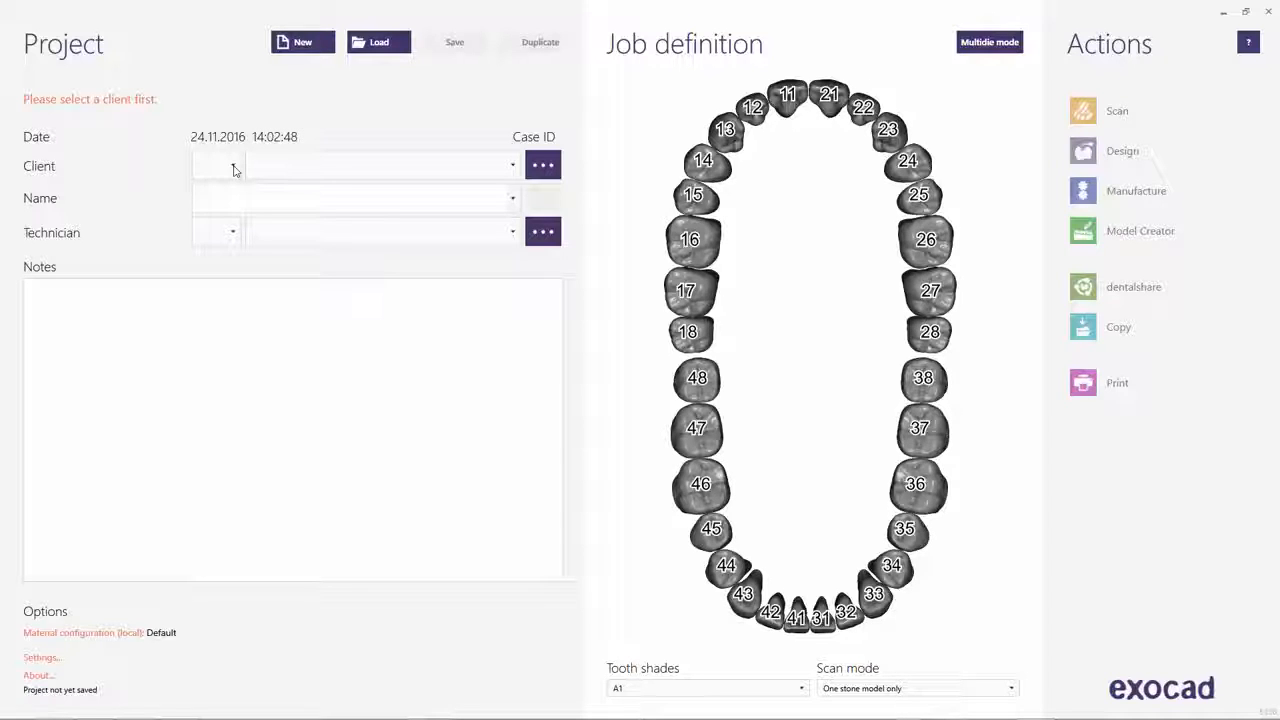
- Select the Default client for the project and enter "Abutment,Case" as the patient name
{"action": "left_click", "coordinate": [236, 169]}
{"action": "left_click", "coordinate": [216, 195]}
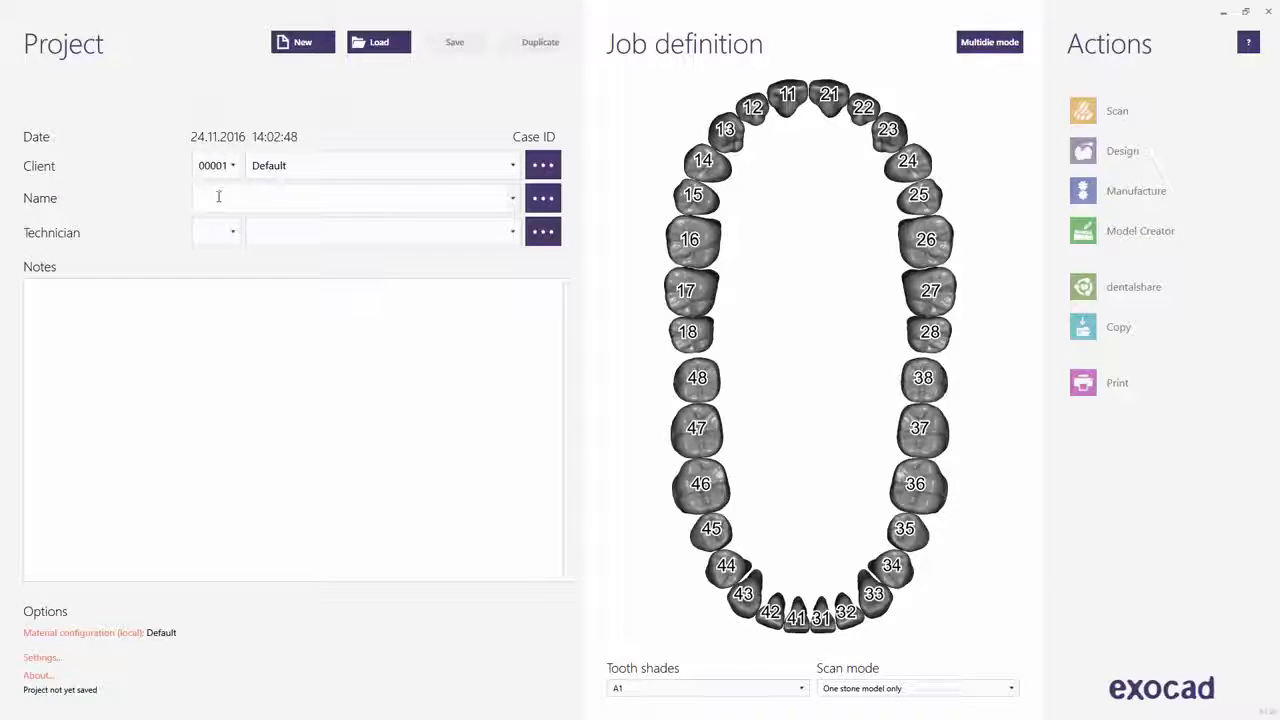
{"action": "left_click", "coordinate": [215, 199]}
{"action": "type", "text": "Ab"}
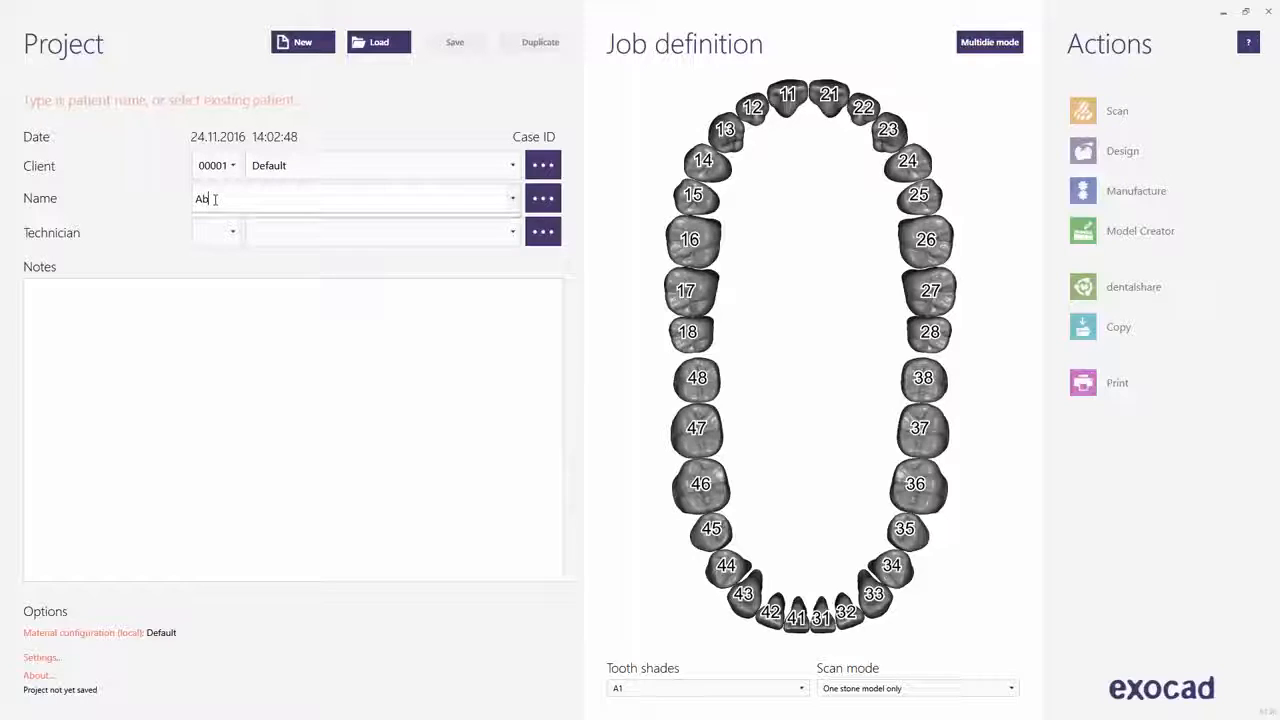
{"action": "type", "text": "utment"}
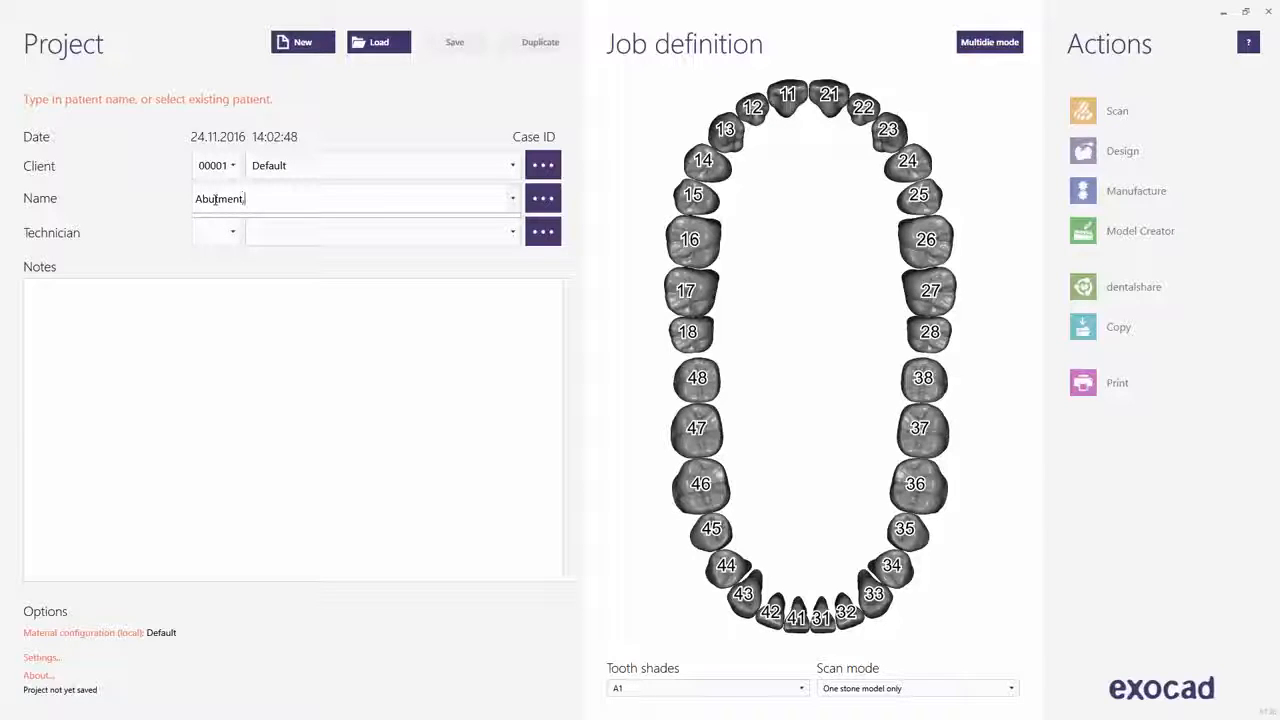
{"action": "type", "text": ",Case"}
{"action": "key", "text": "Return"}
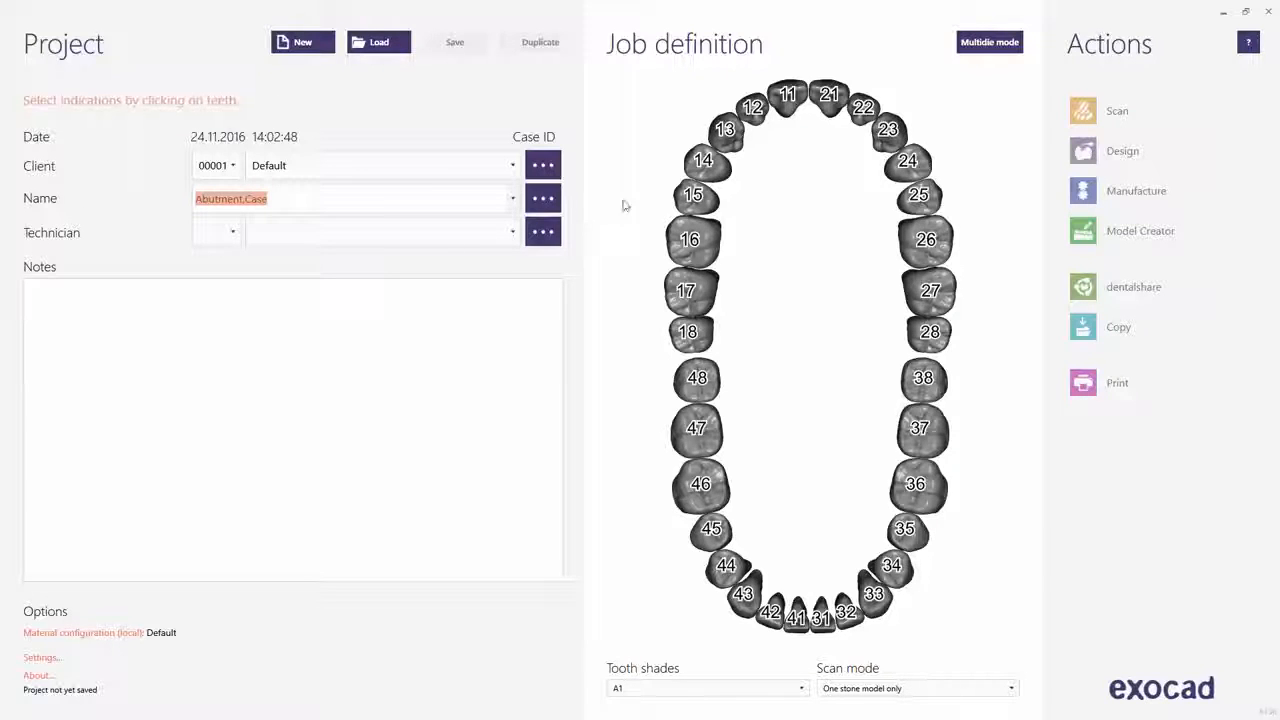
- Define tooth 11 as a coping made of Zirconia
{"action": "left_click", "coordinate": [790, 98]}
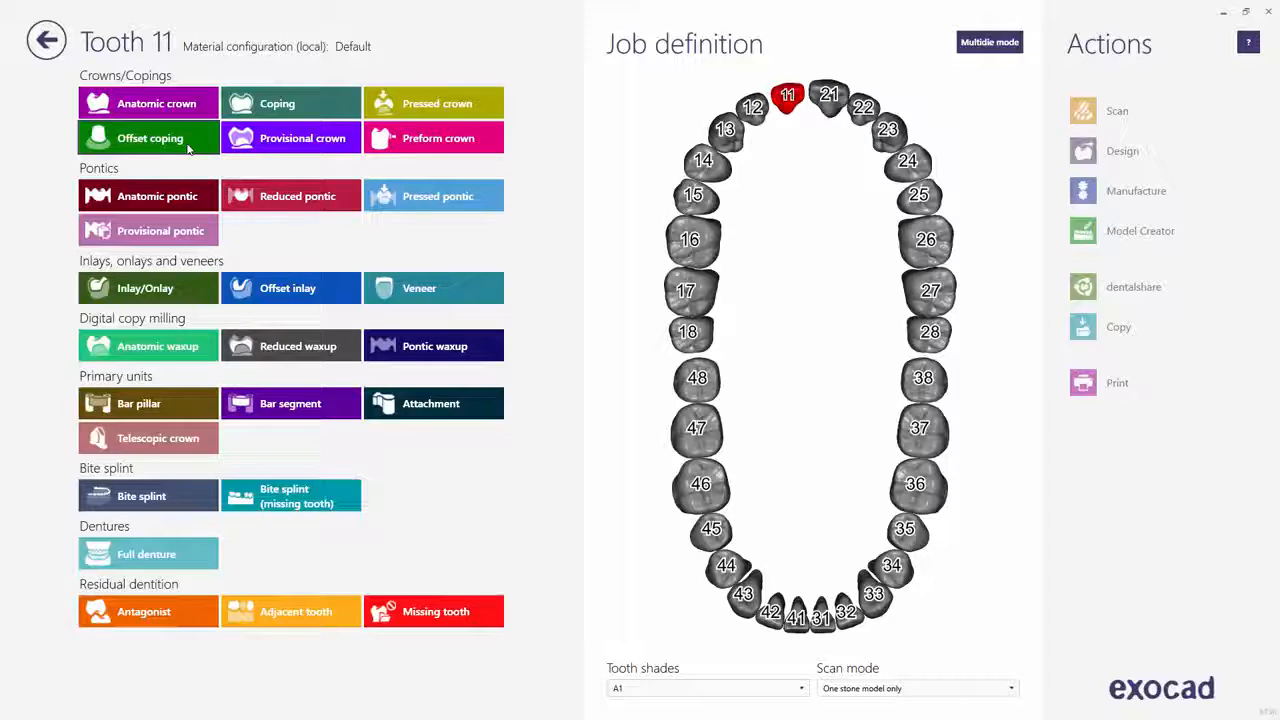
{"action": "left_click", "coordinate": [260, 112]}
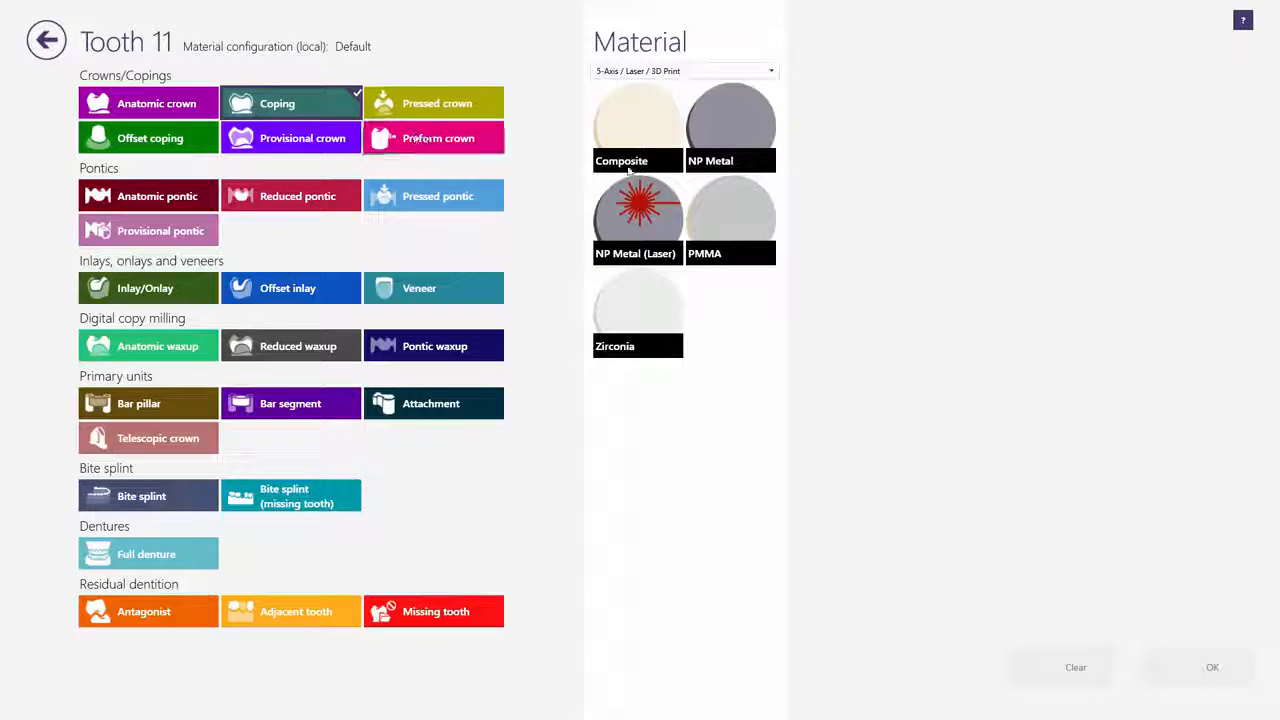
{"action": "left_click", "coordinate": [641, 310]}
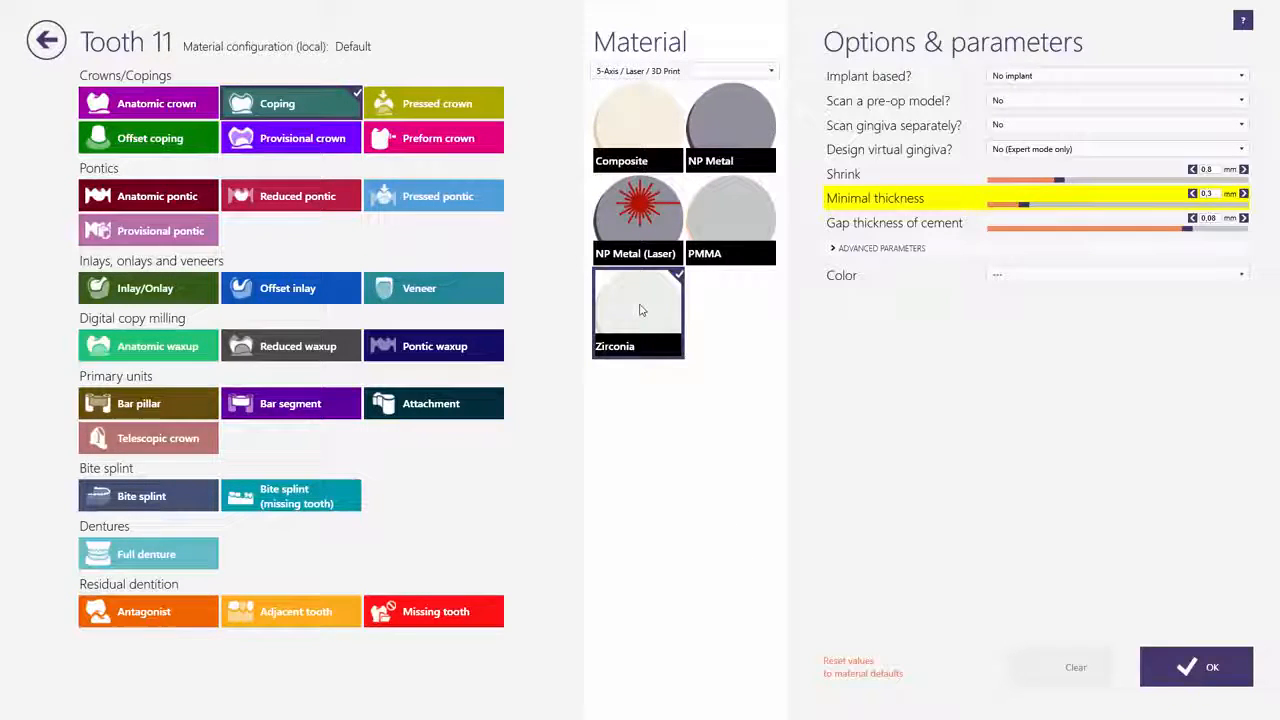
- Make the tooth 11 coping implant-based on a custom abutment, with NP Metal as the abutment material
{"action": "left_click", "coordinate": [1242, 79]}
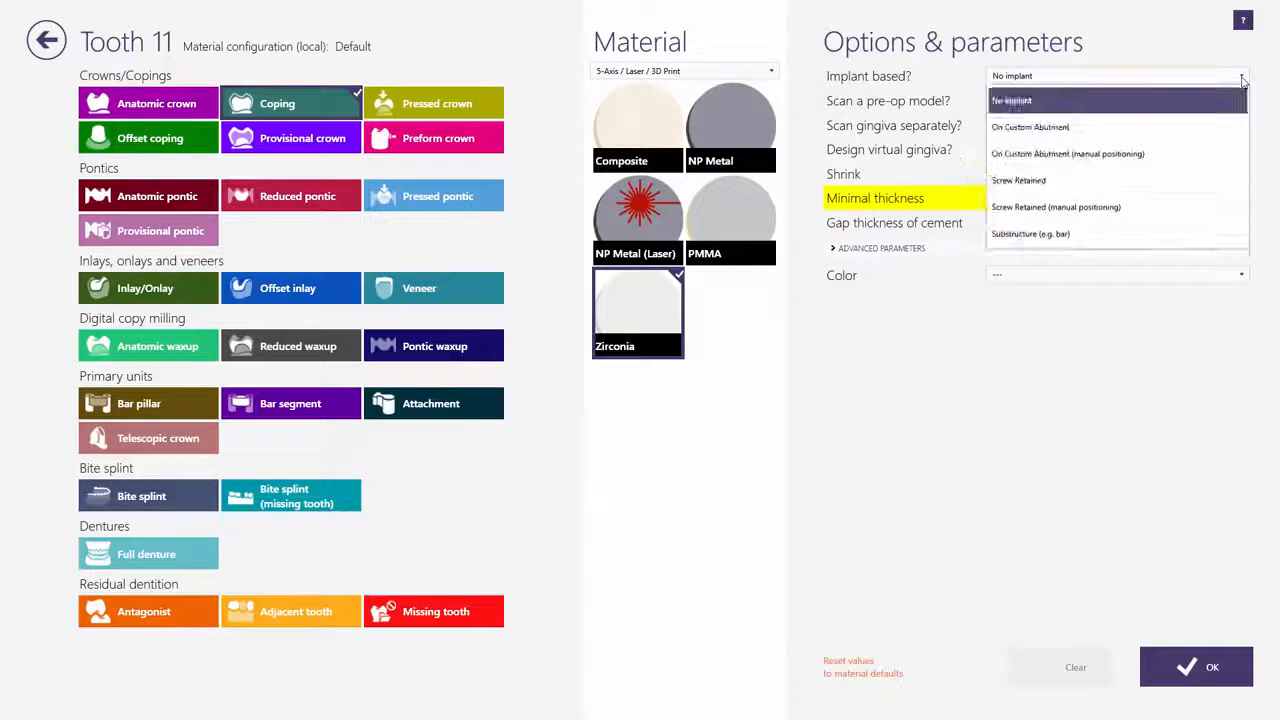
{"action": "left_click", "coordinate": [1172, 127]}
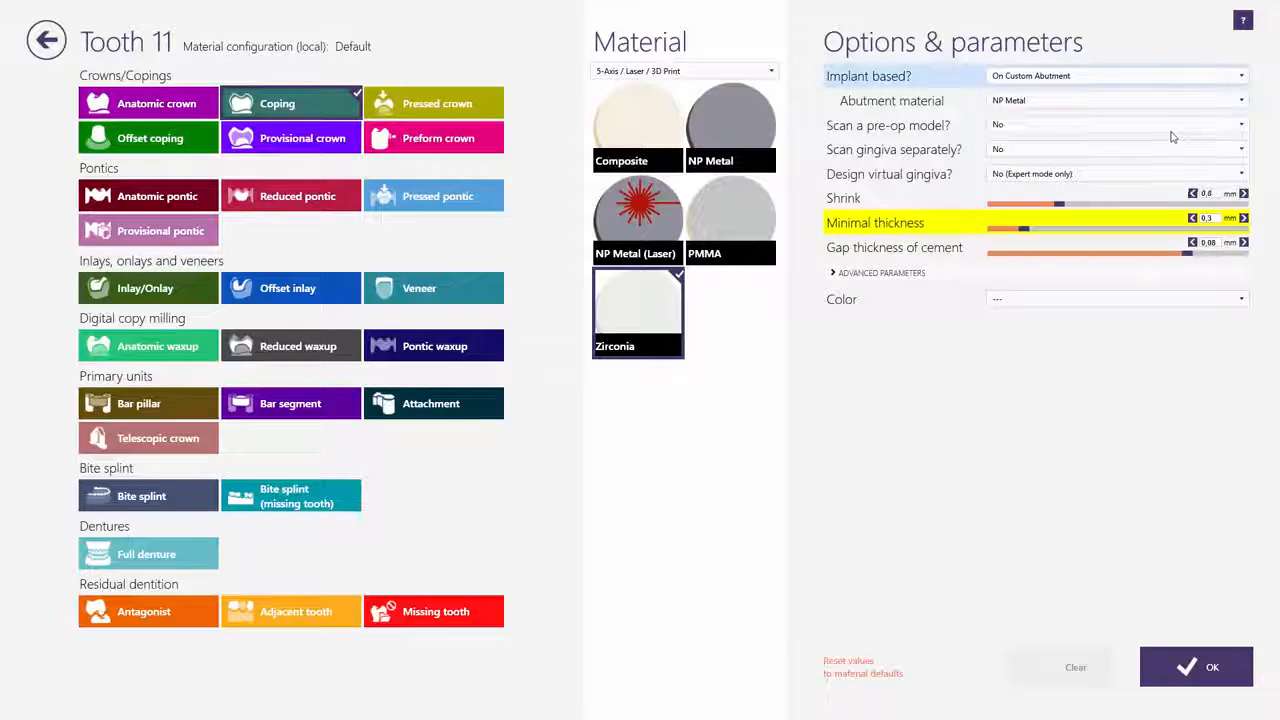
{"action": "left_click", "coordinate": [1216, 101]}
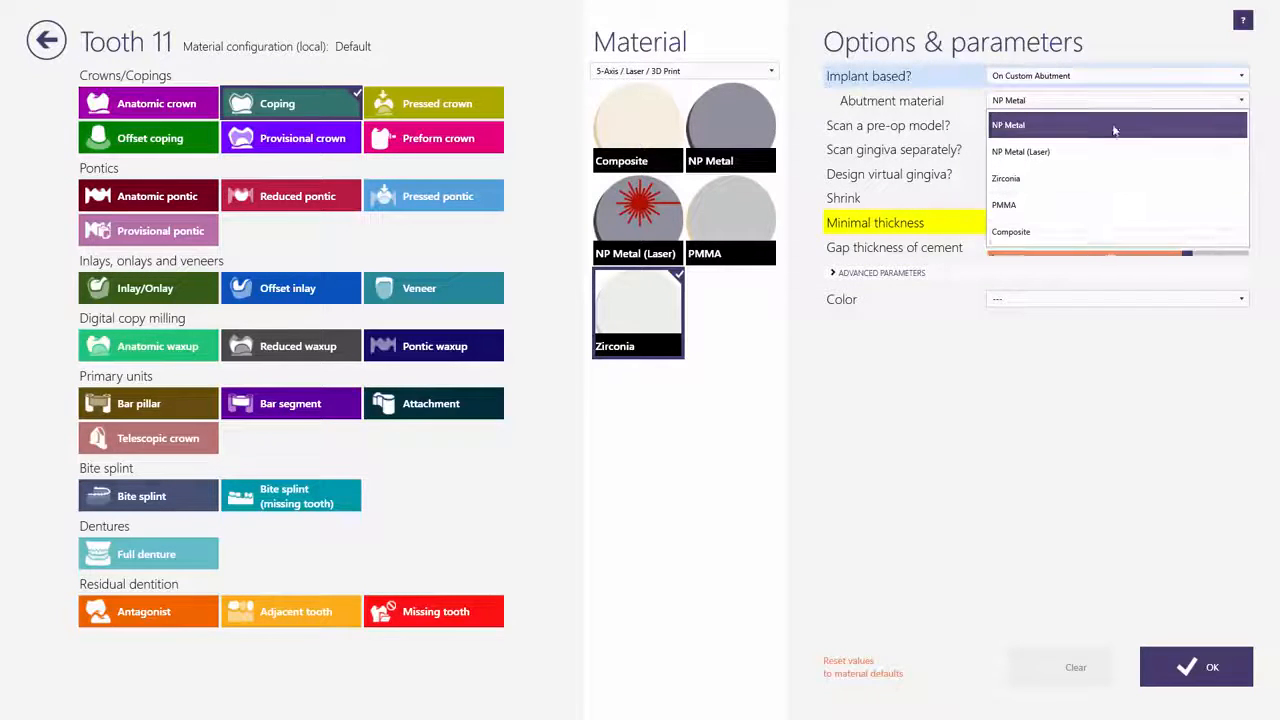
{"action": "left_click", "coordinate": [1113, 127]}
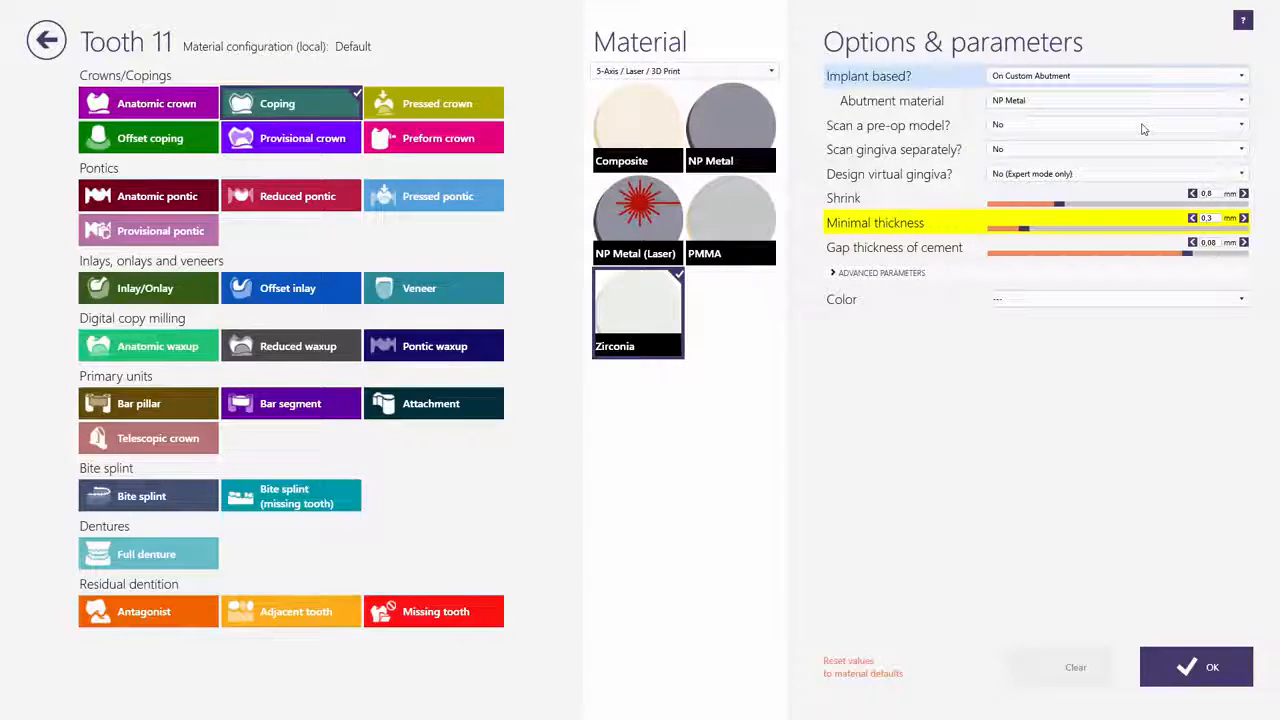
- Choose No for the pre-op model scan and separate gingiva scan, and No (Expert mode only) for virtual gingiva design
{"action": "left_click", "coordinate": [1174, 127]}
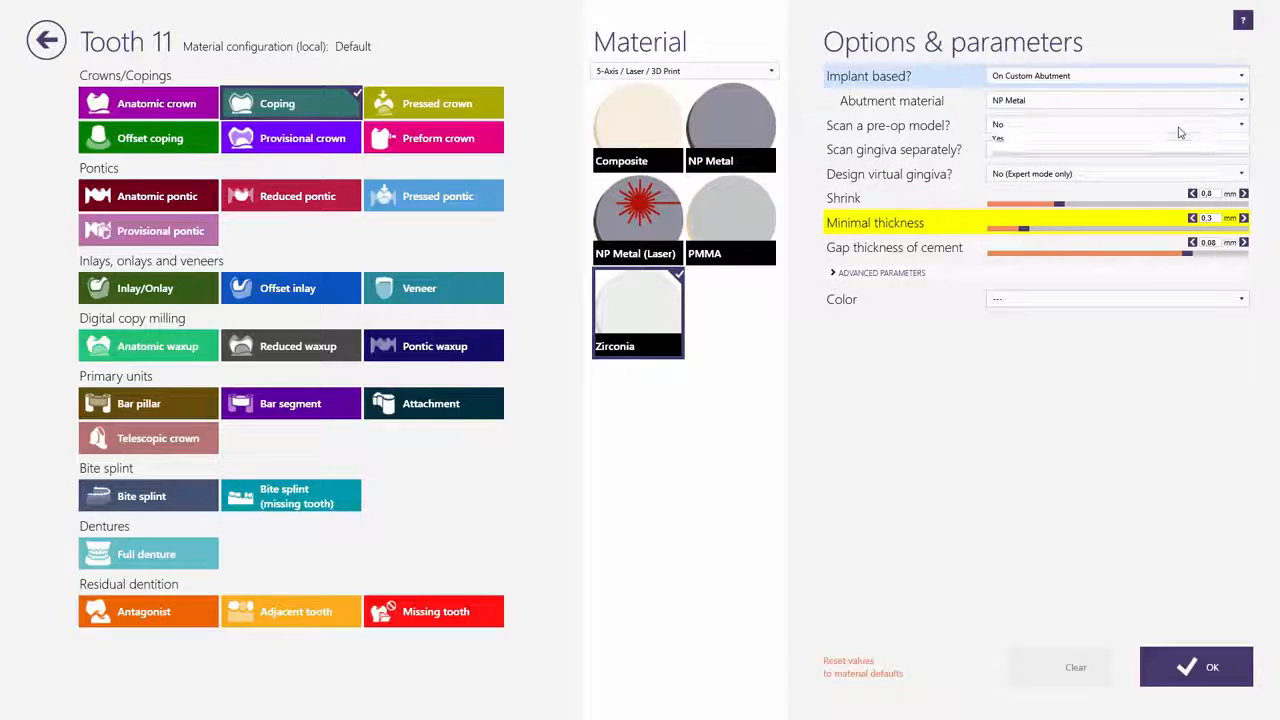
{"action": "left_click", "coordinate": [1172, 152]}
{"action": "left_click", "coordinate": [1167, 152]}
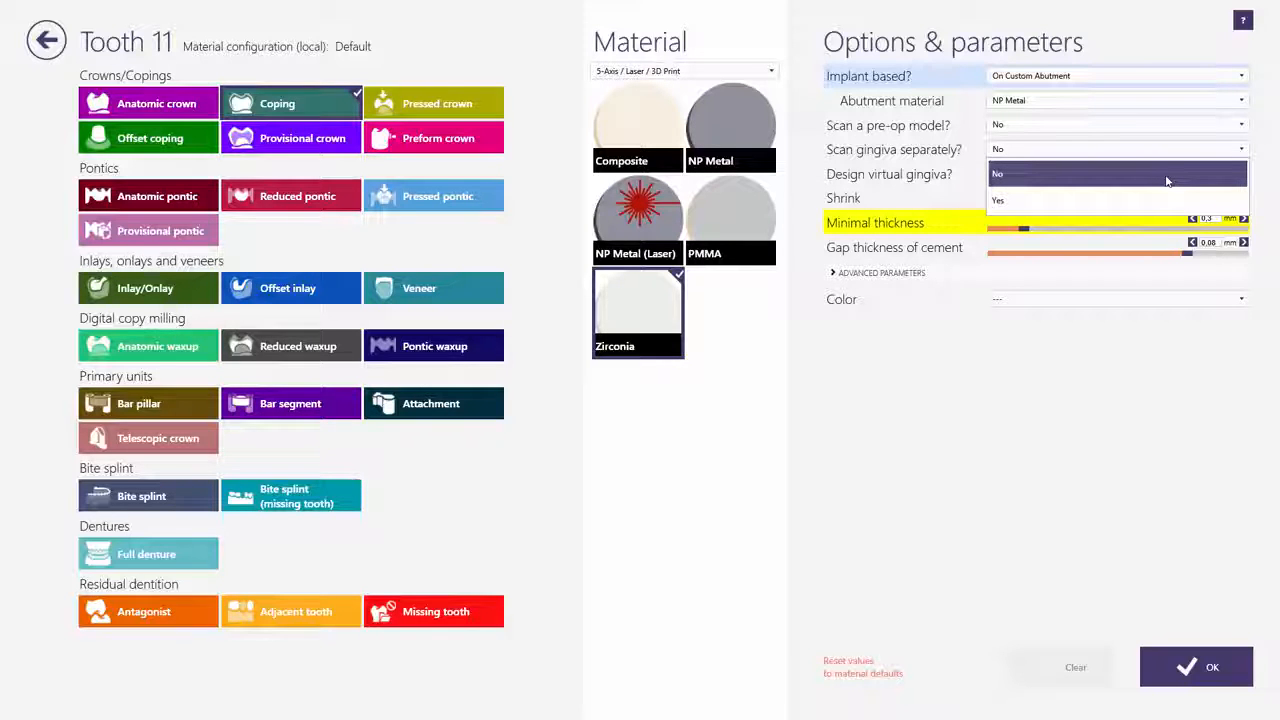
{"action": "left_click", "coordinate": [1167, 178]}
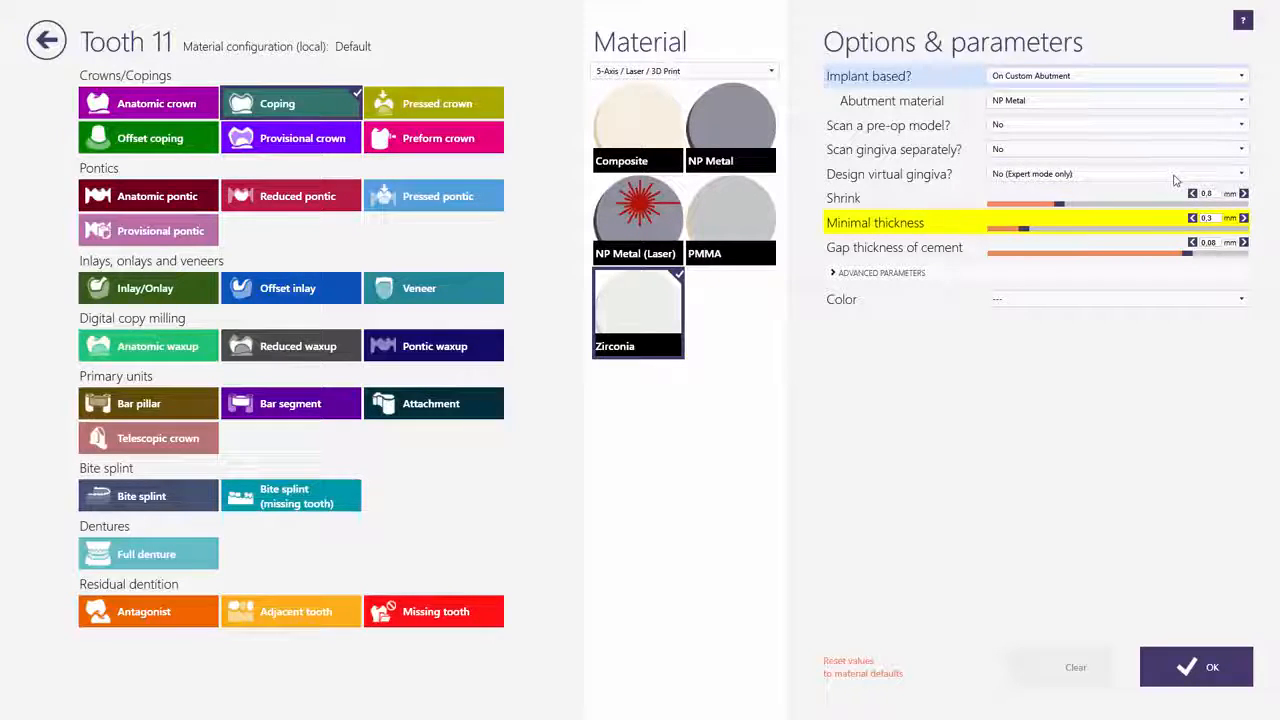
{"action": "left_click", "coordinate": [1175, 178]}
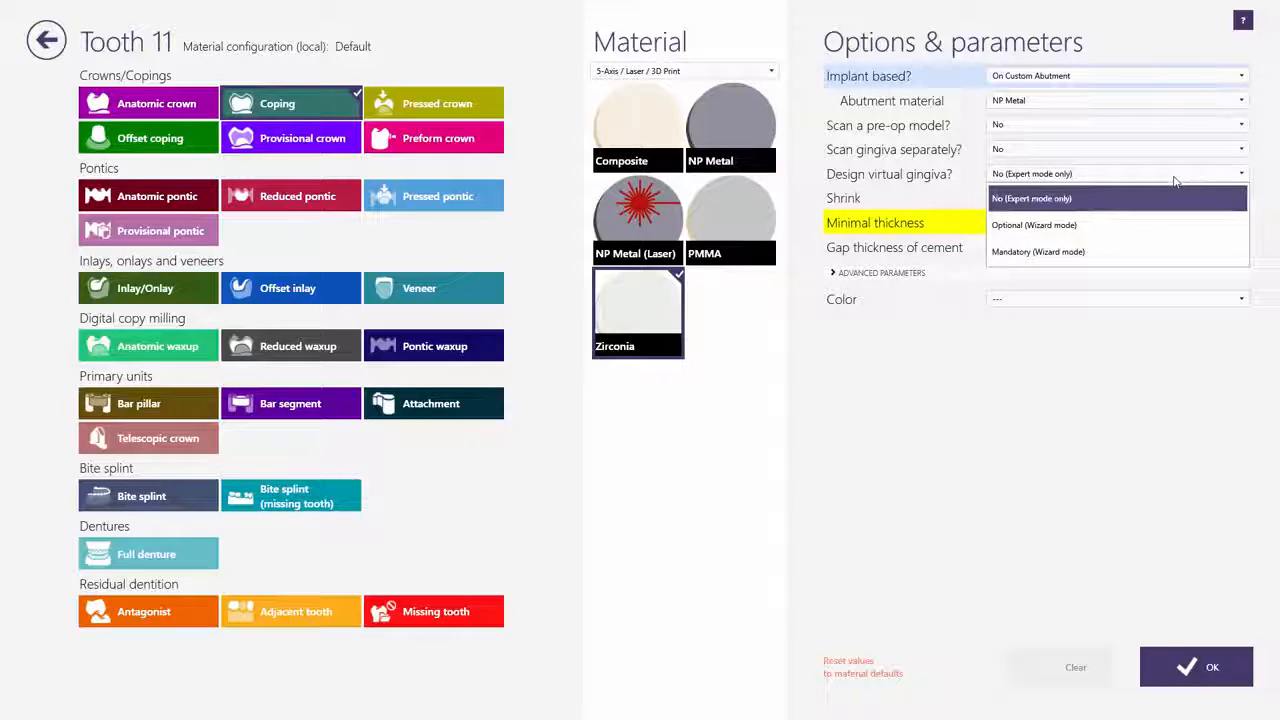
{"action": "left_click", "coordinate": [1167, 198]}
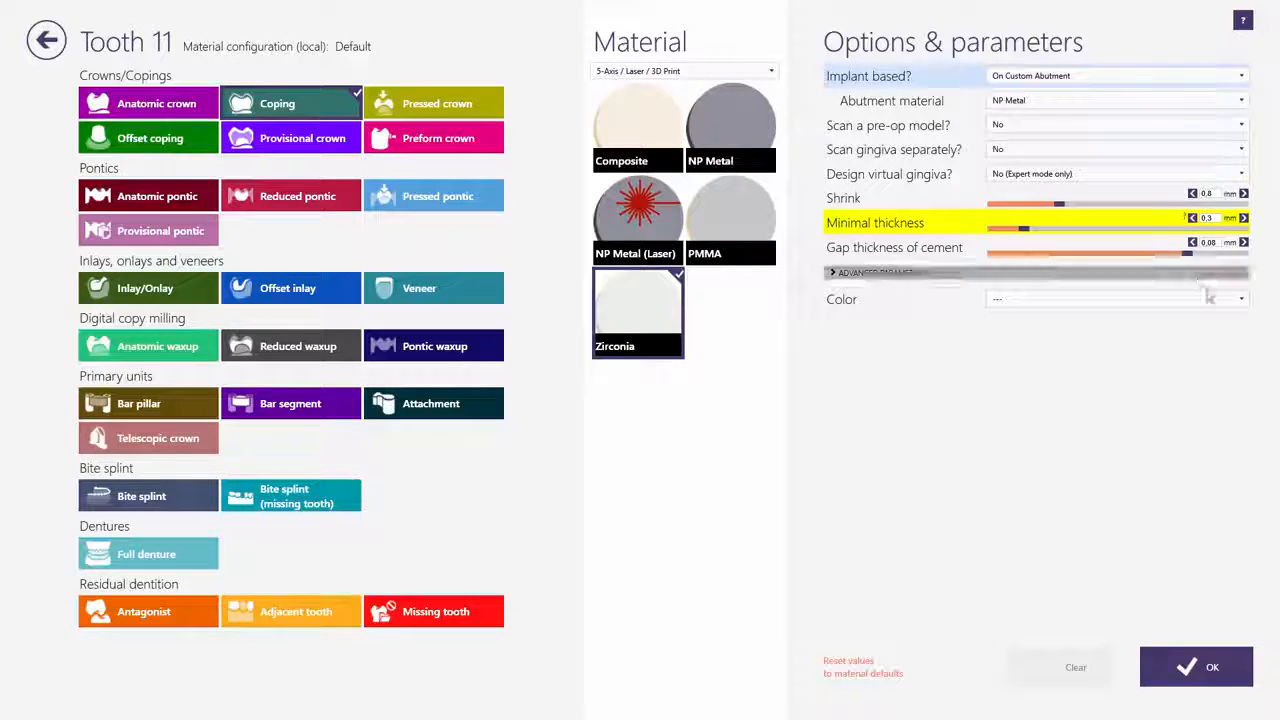
- Set the coping color to A3 and accept the tooth 11 definition
{"action": "left_click", "coordinate": [1243, 302]}
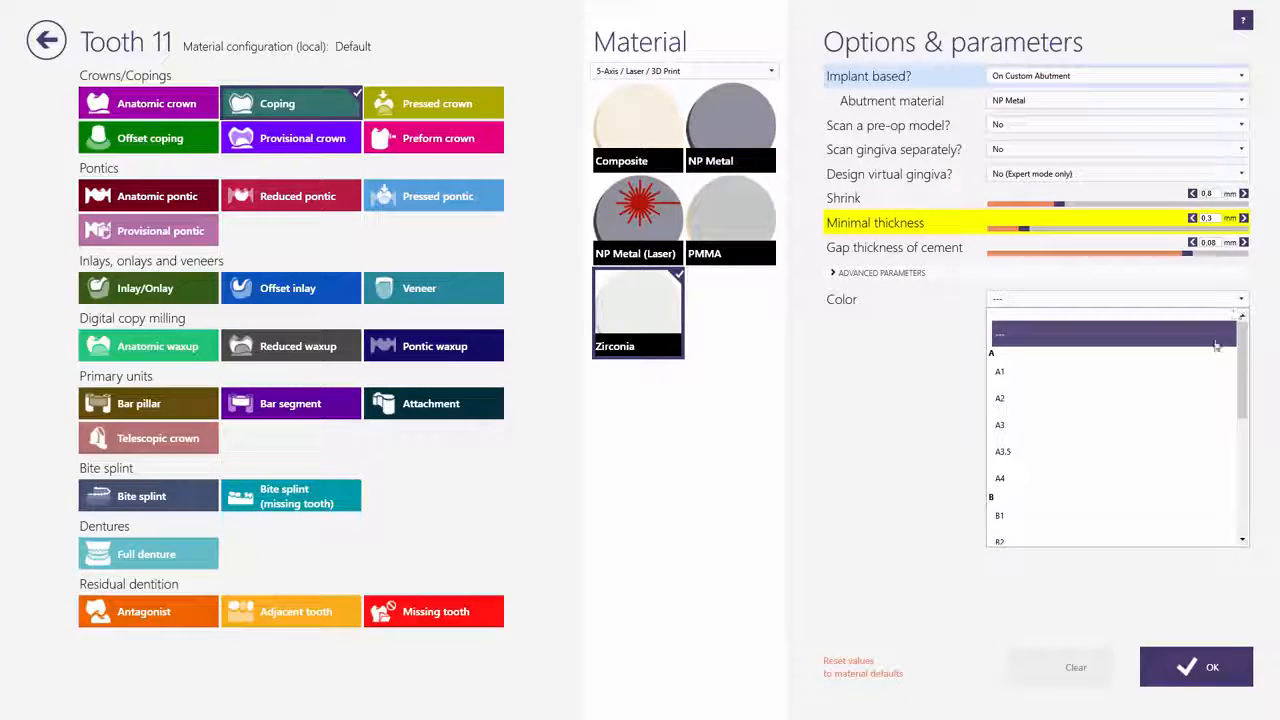
{"action": "left_click", "coordinate": [1164, 428]}
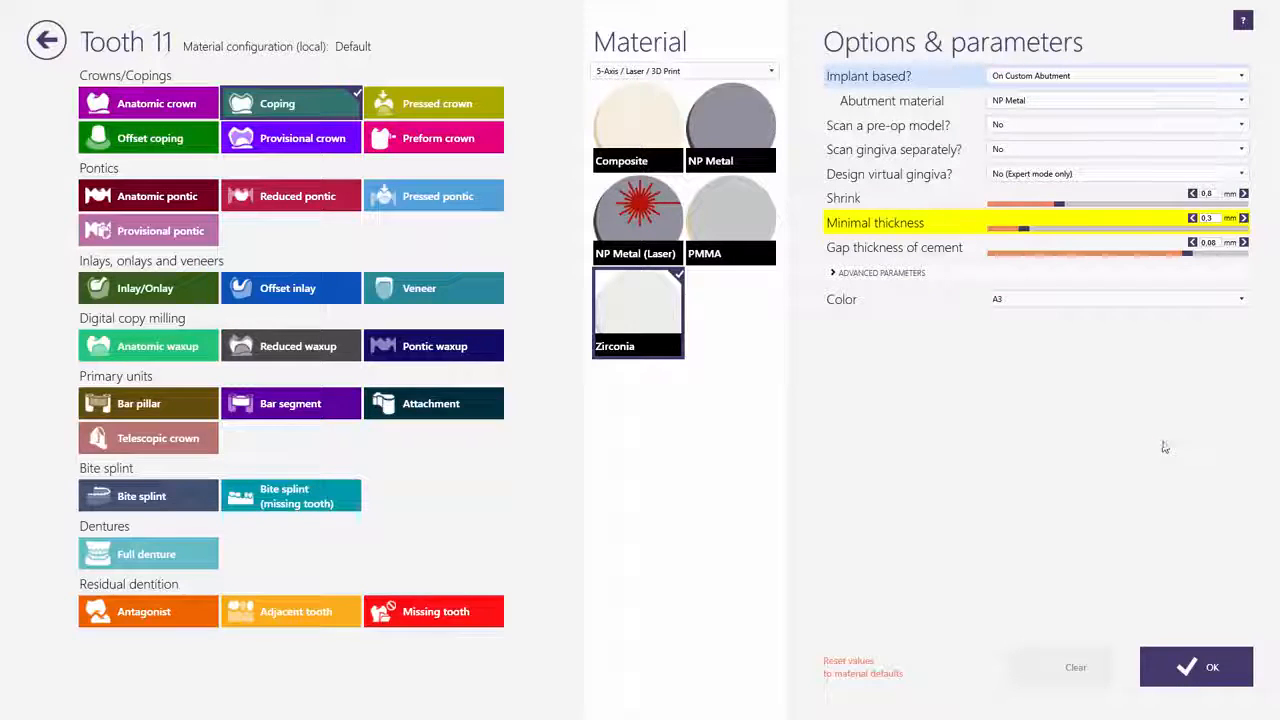
{"action": "left_click", "coordinate": [1188, 672]}
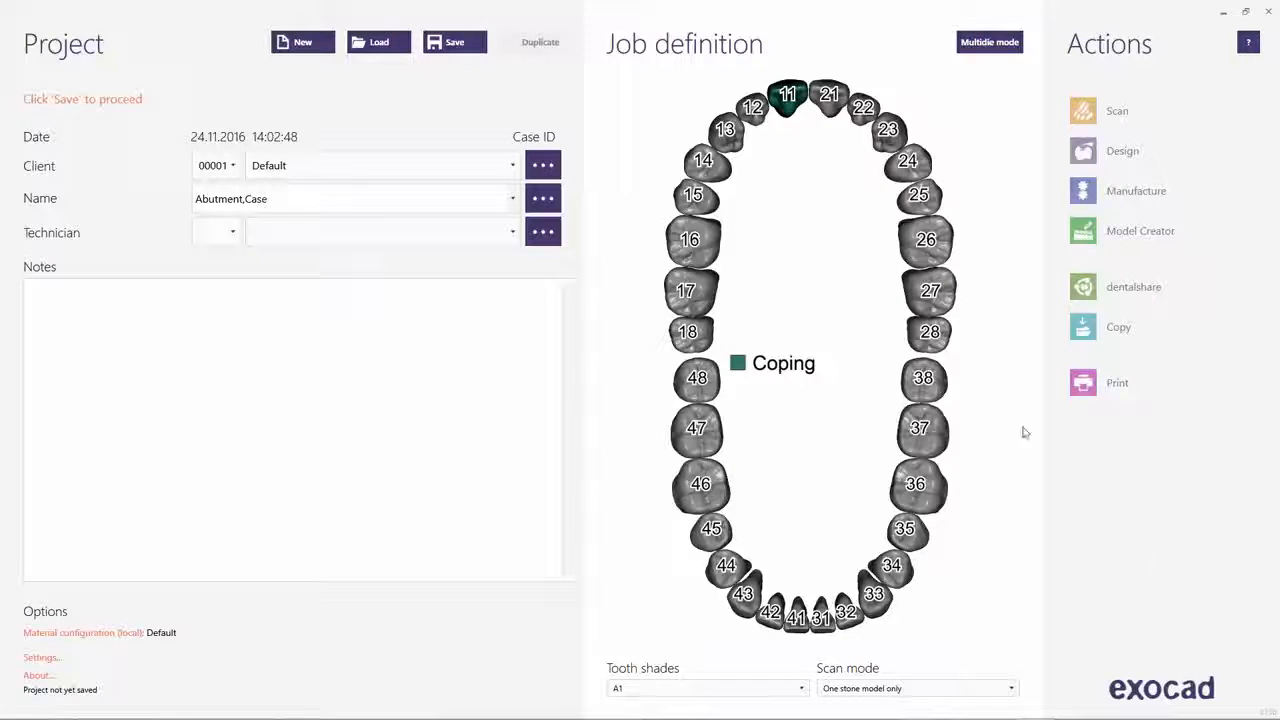
- Mark teeth 12 and 21 as healthy adjacent teeth
{"action": "left_click", "coordinate": [757, 110]}
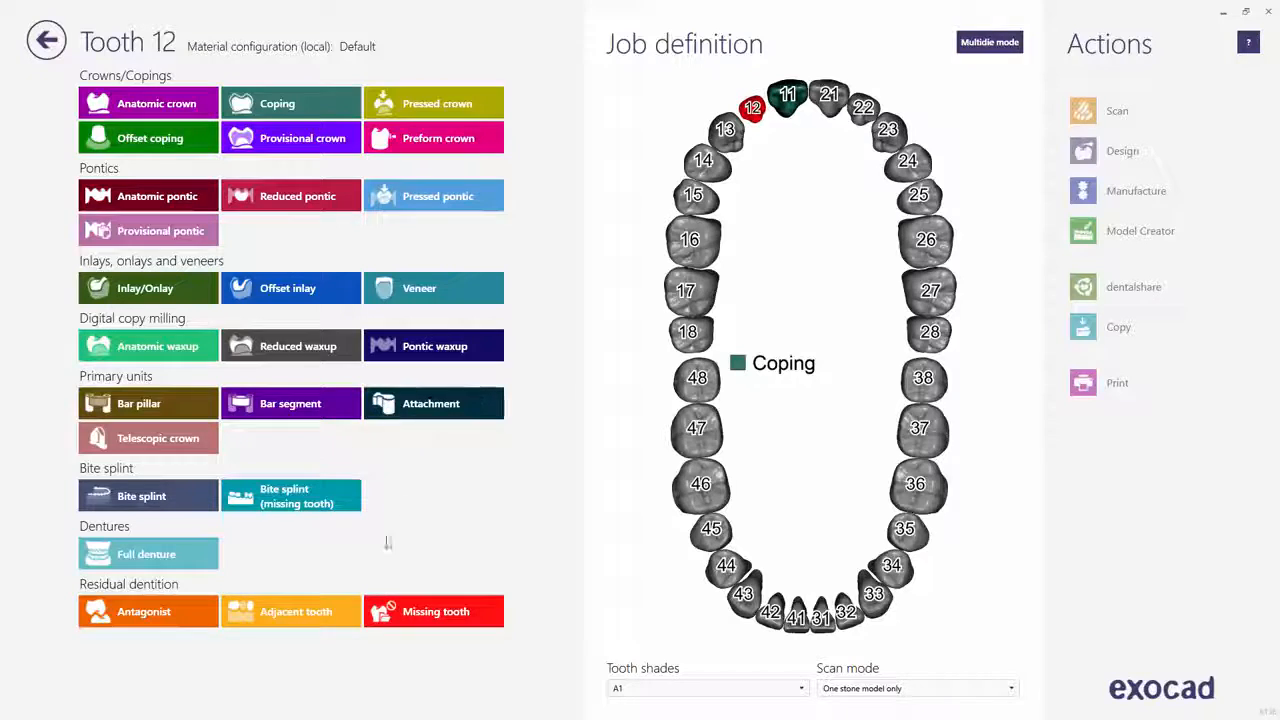
{"action": "left_click", "coordinate": [339, 619]}
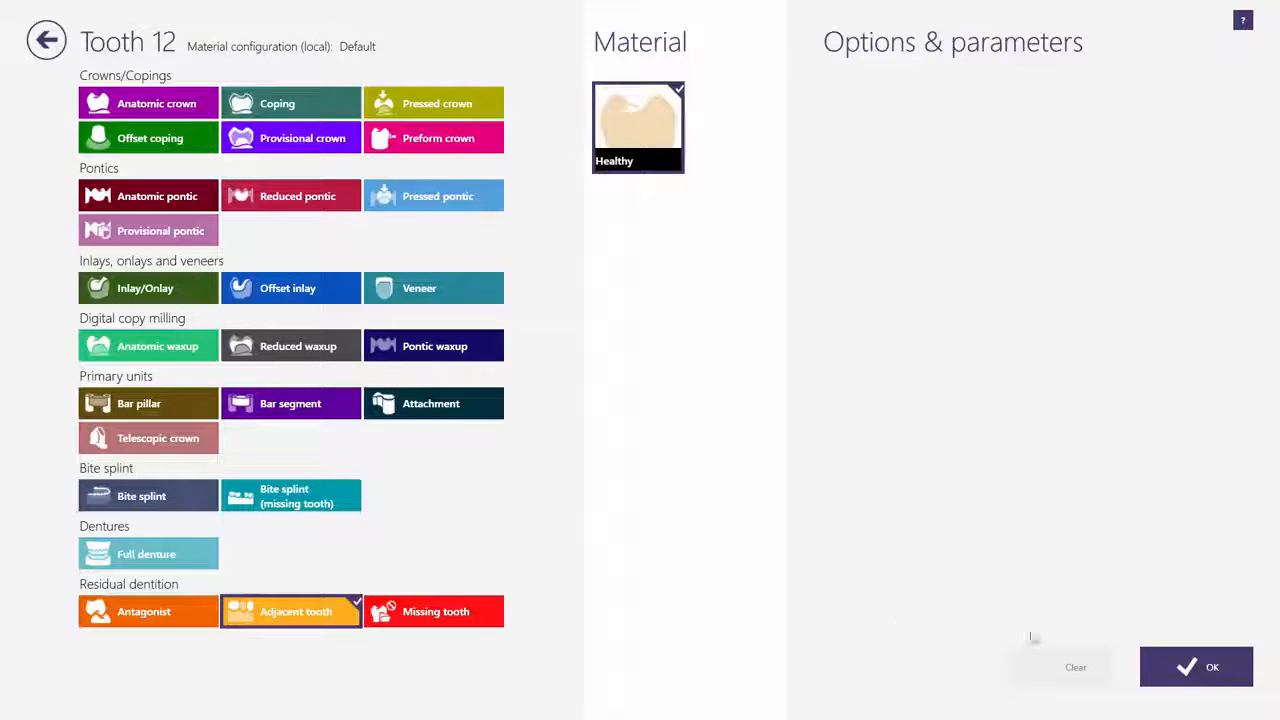
{"action": "left_click", "coordinate": [1160, 665]}
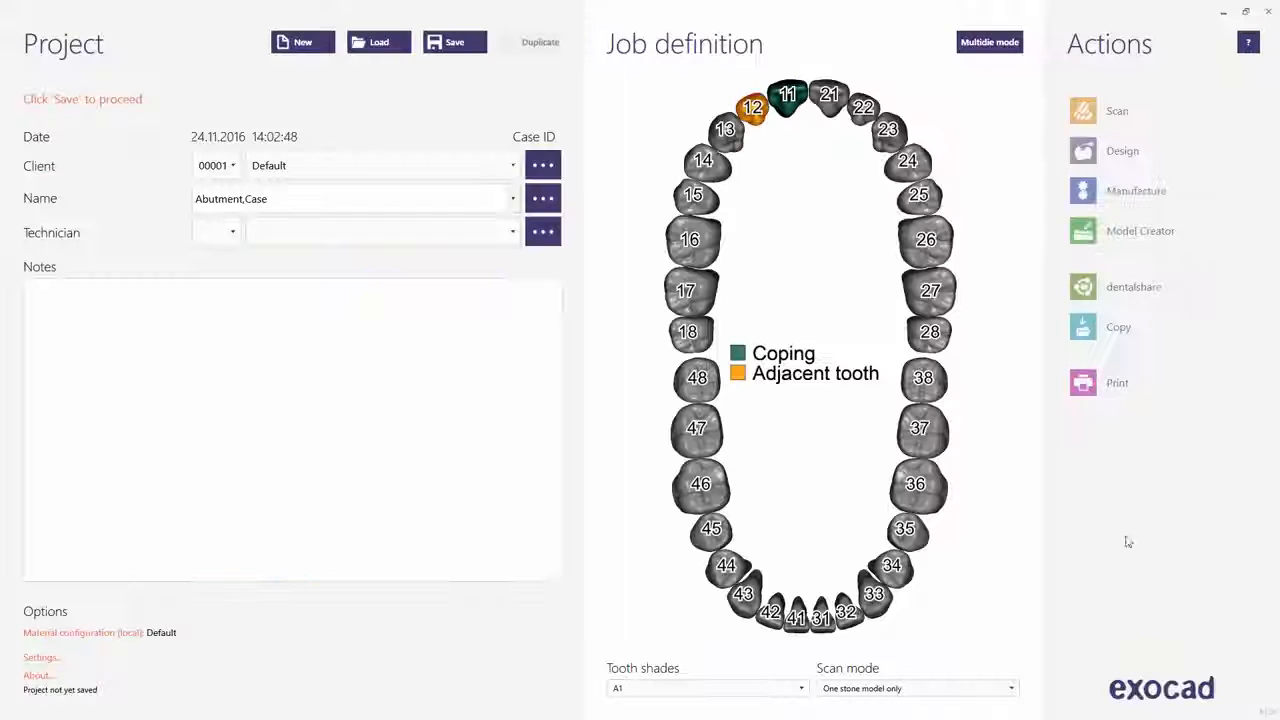
{"action": "left_click", "coordinate": [824, 94]}
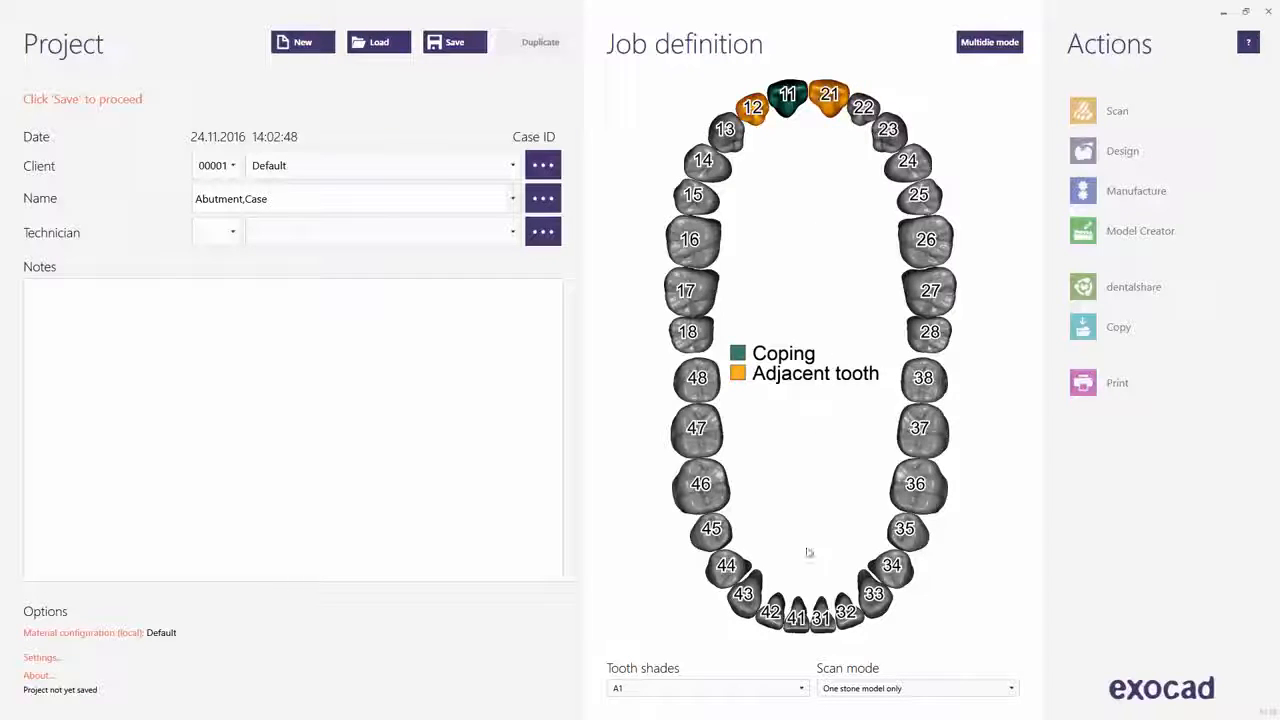
- Mark tooth 41 as a healthy antagonist
{"action": "left_click", "coordinate": [797, 617]}
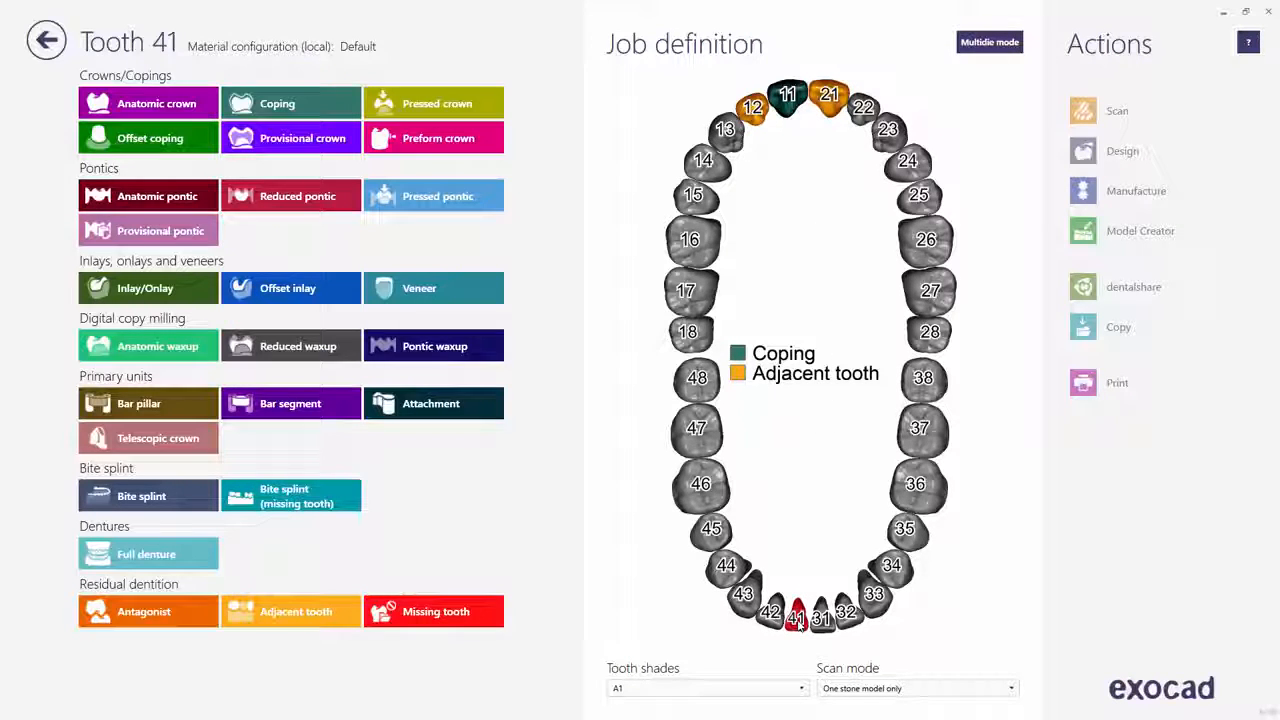
{"action": "left_click", "coordinate": [195, 614]}
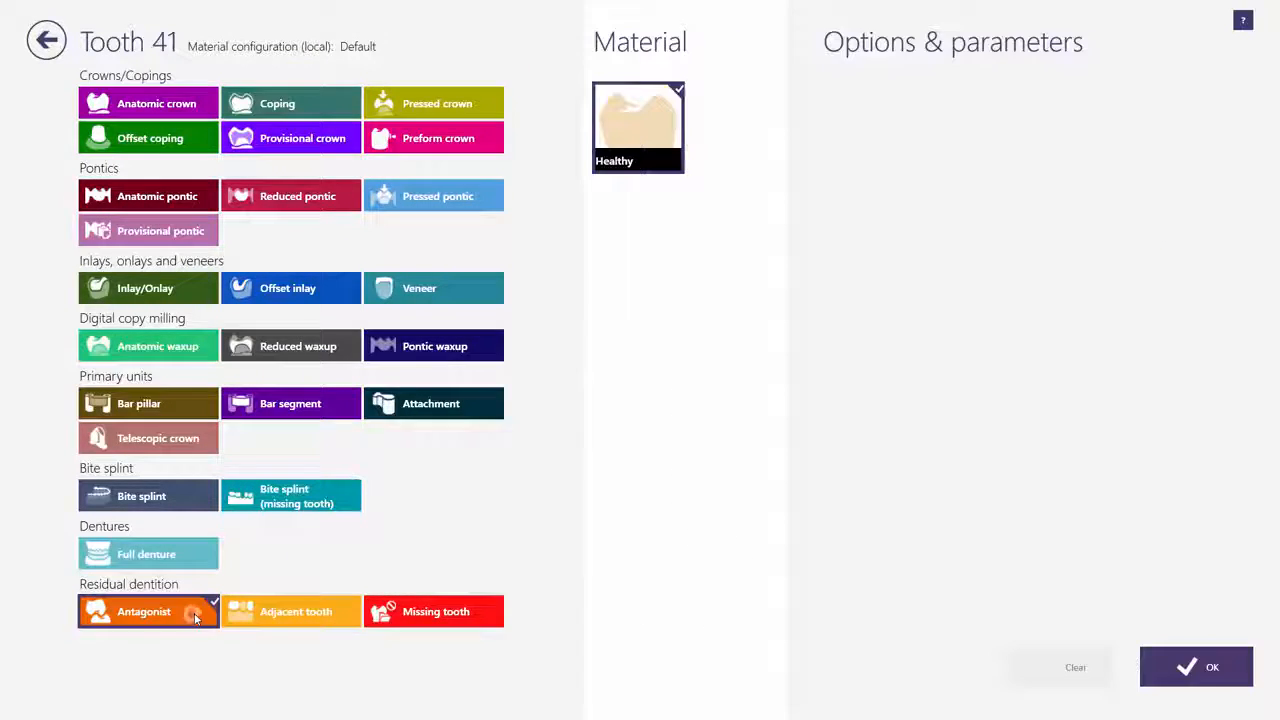
{"action": "left_click", "coordinate": [1186, 676]}
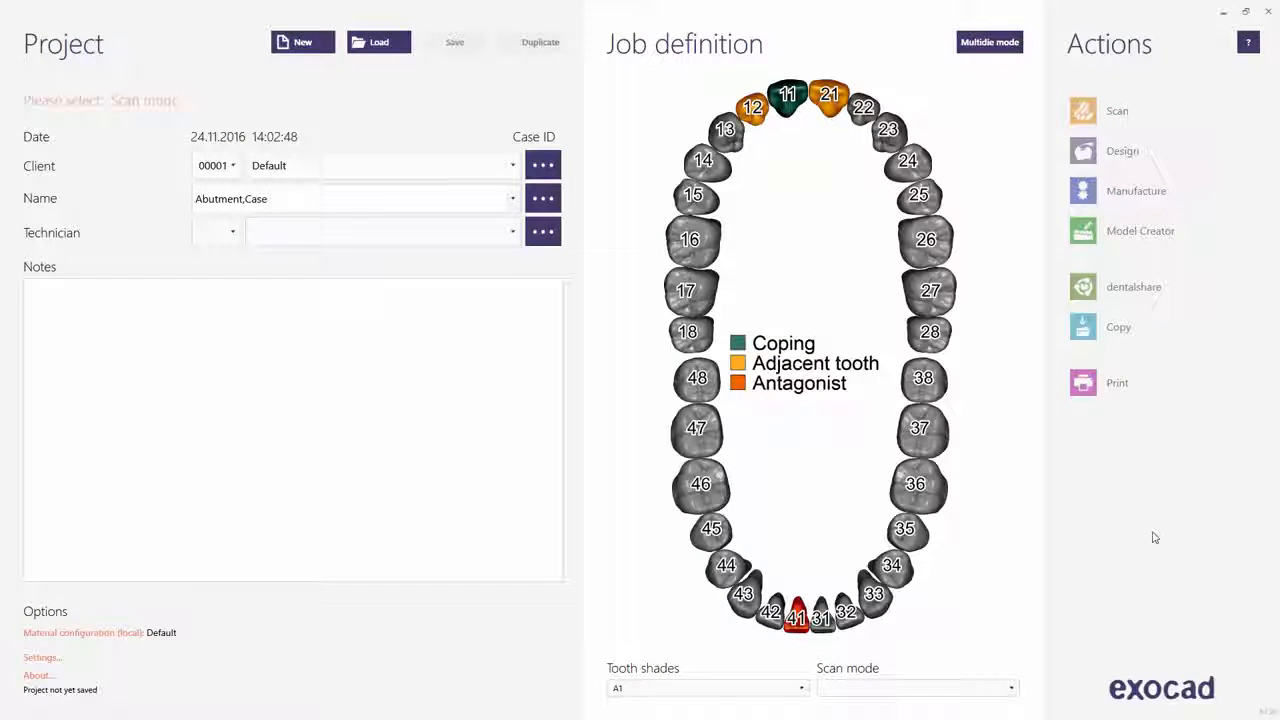
- Set the scan mode to One stone model only and save the project
{"action": "left_click", "coordinate": [1012, 688]}
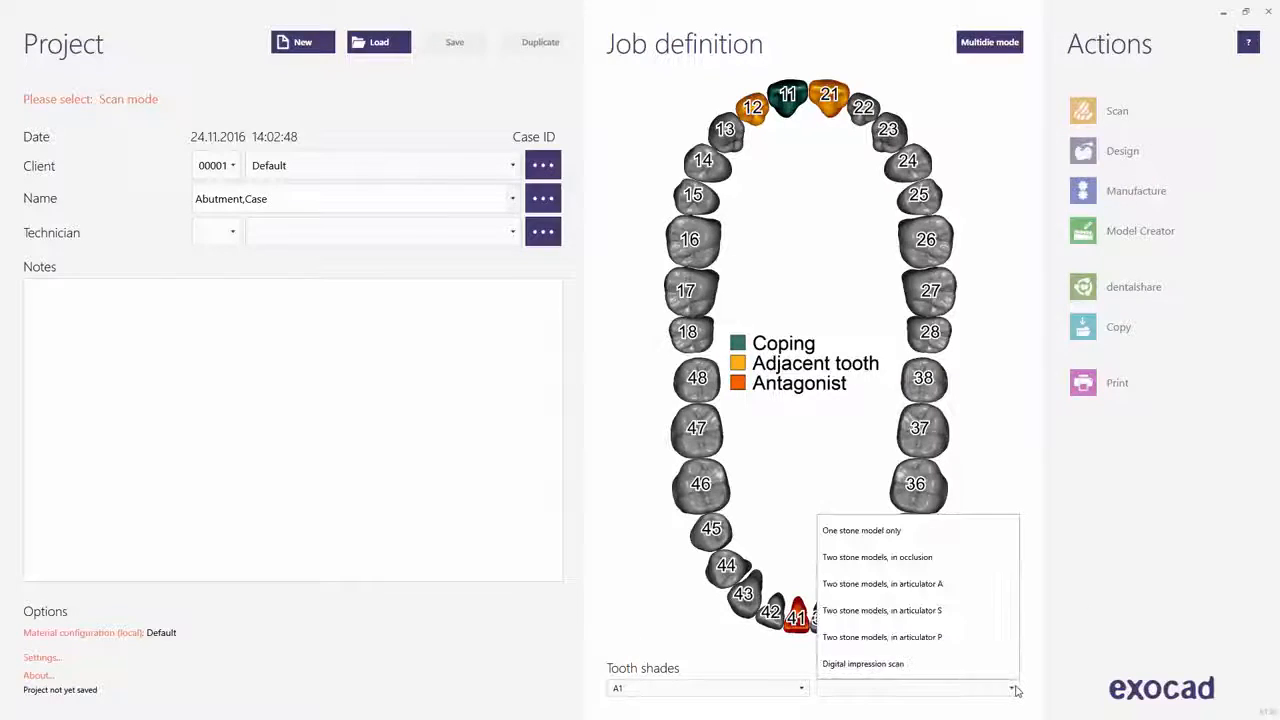
{"action": "left_click", "coordinate": [959, 531]}
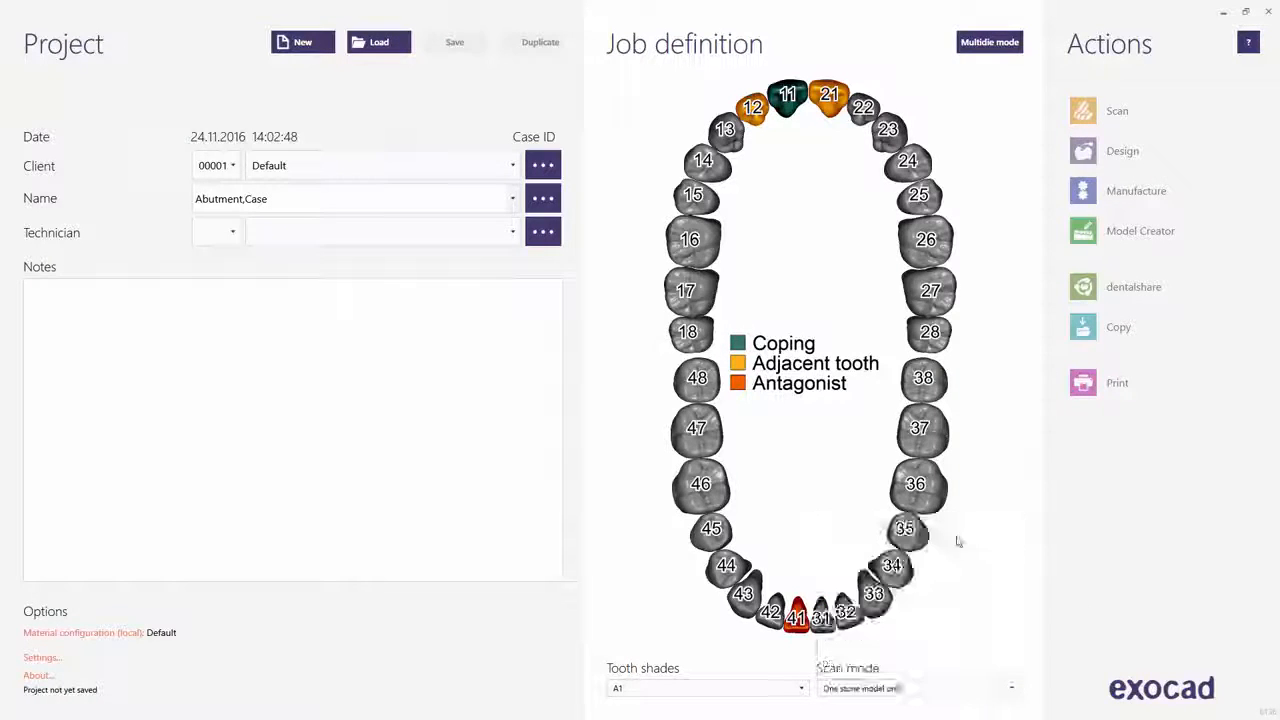
{"action": "left_click", "coordinate": [480, 50]}
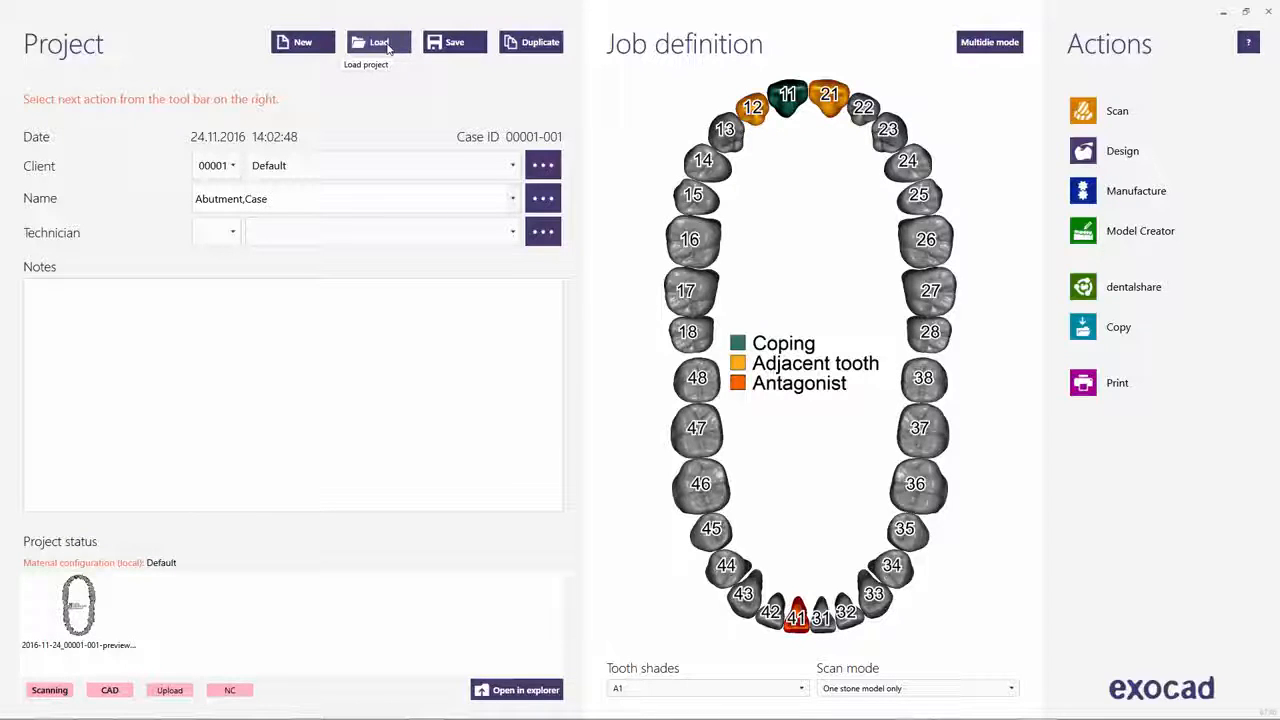
- Load the existing "Custom Abutment, Sample" project
{"action": "left_click", "coordinate": [388, 48]}
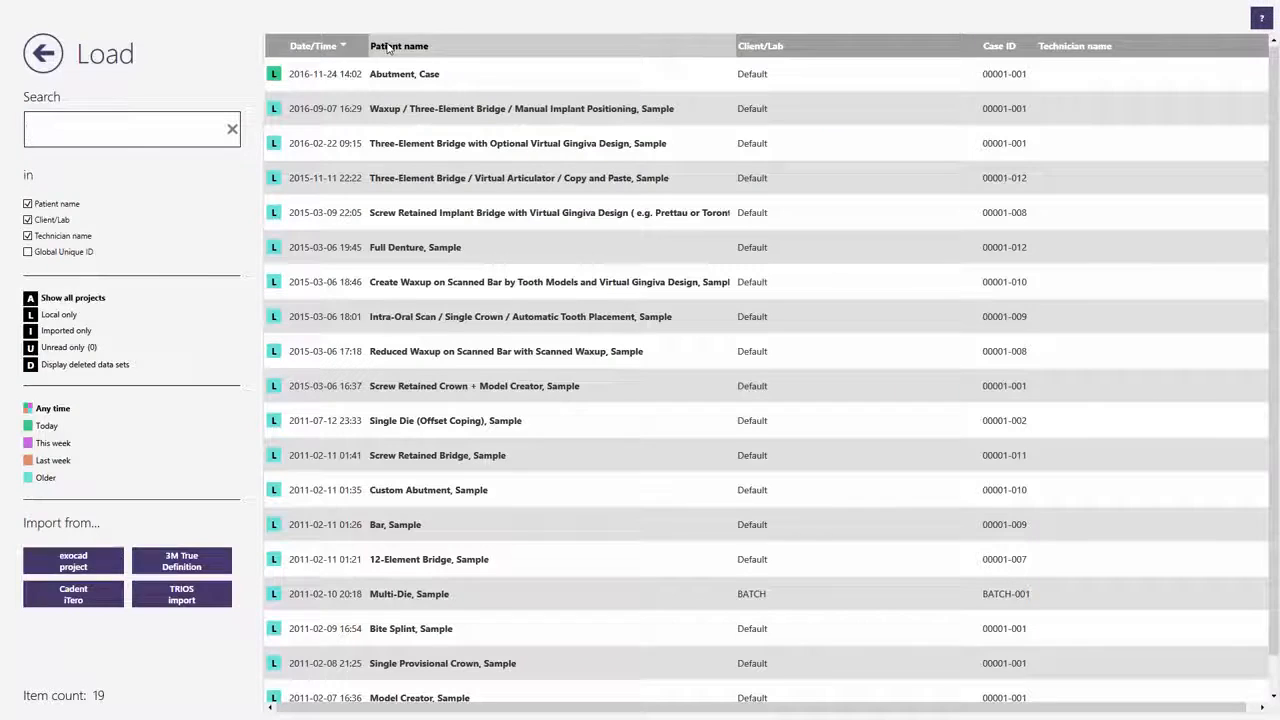
{"action": "left_click", "coordinate": [464, 497]}
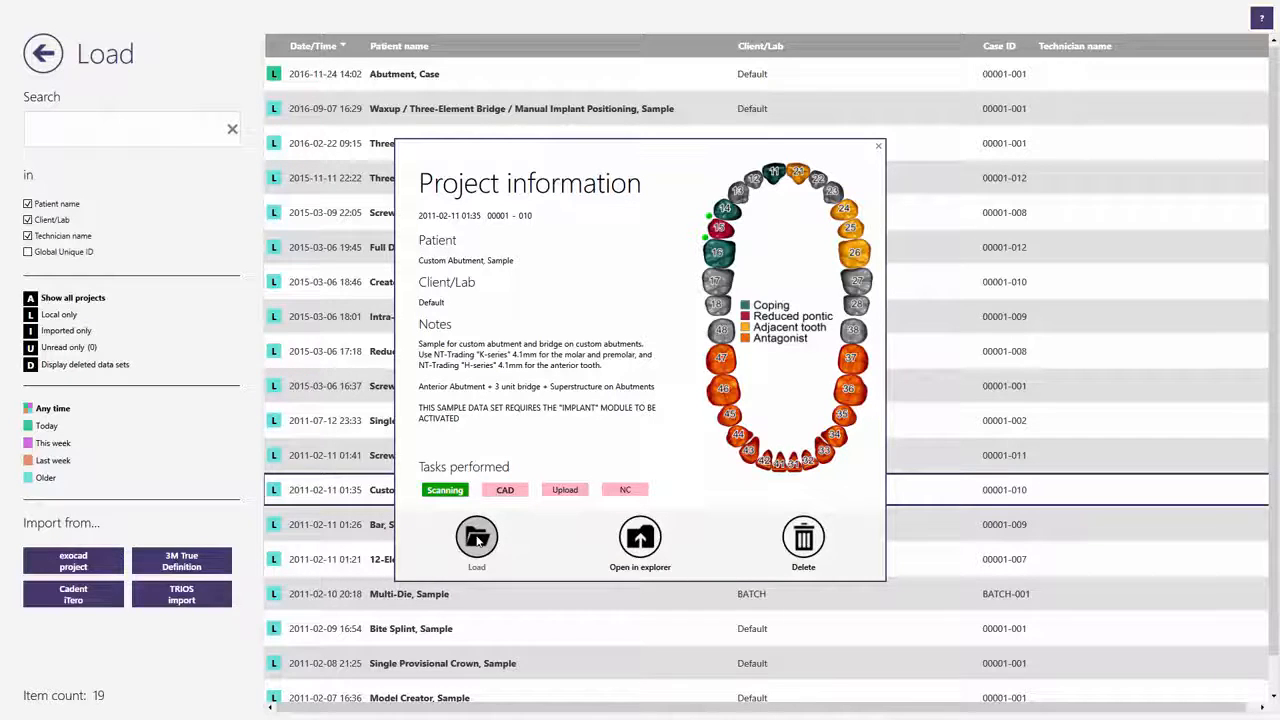
{"action": "left_click", "coordinate": [478, 539]}
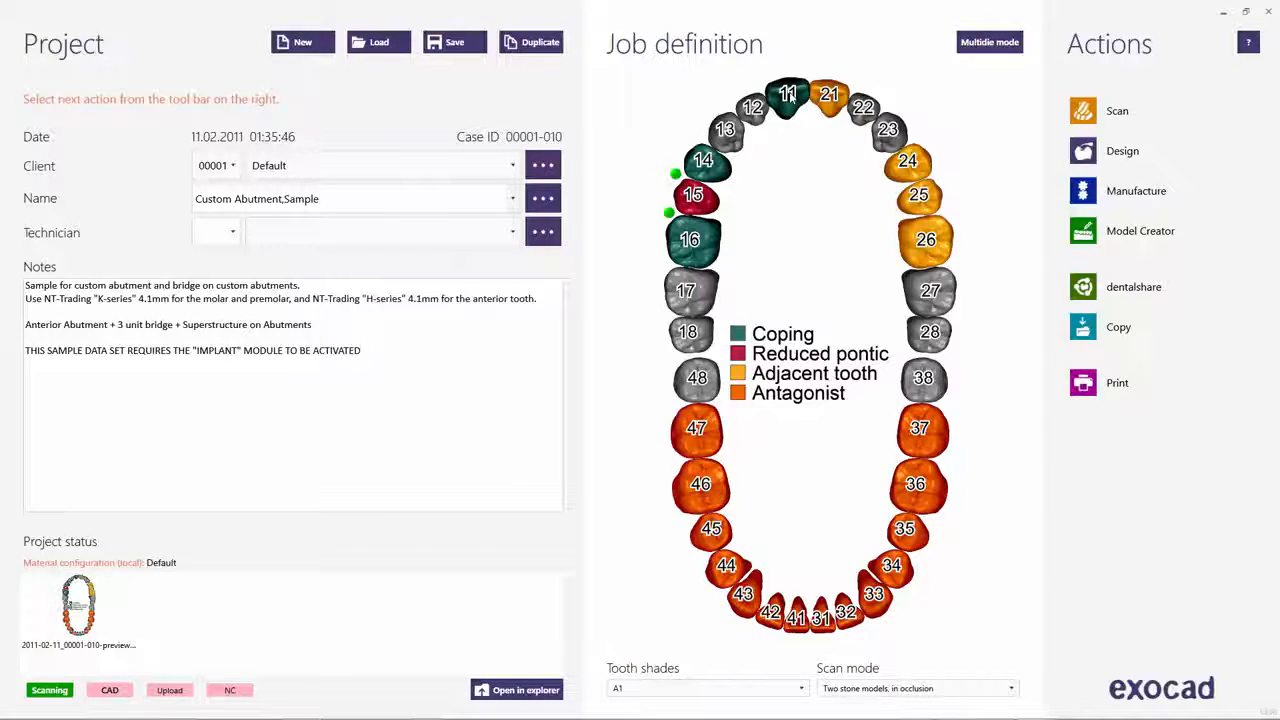
- Review the work type, material and implant parameters defined for tooth 11 in the sample project
{"action": "mouse_move", "coordinate": [791, 96]}
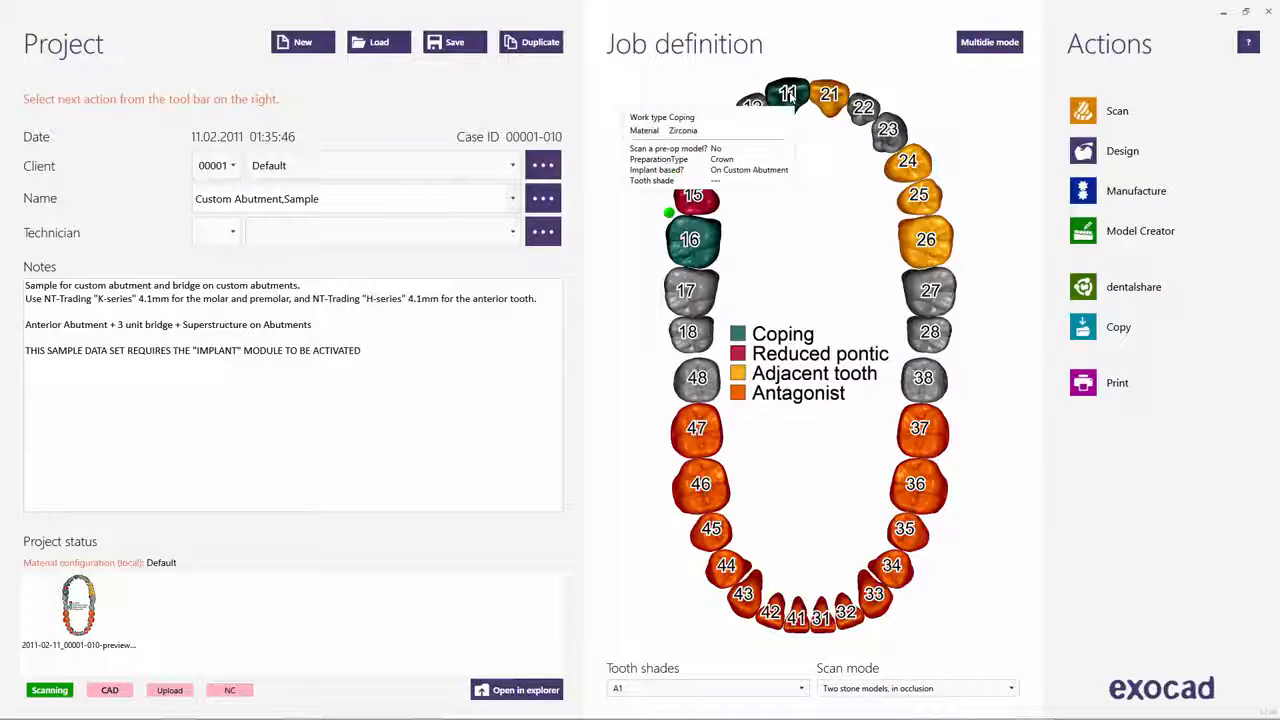
{"action": "left_click", "coordinate": [791, 96]}
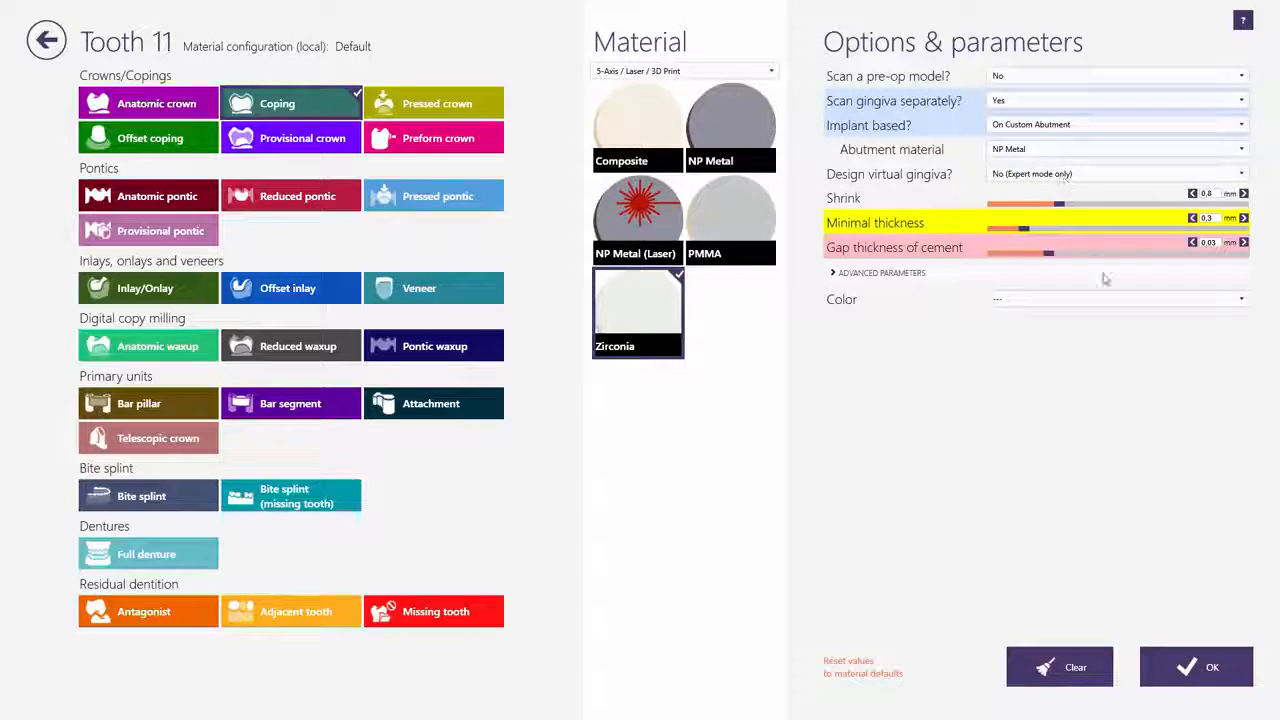
{"action": "left_click", "coordinate": [1201, 676]}
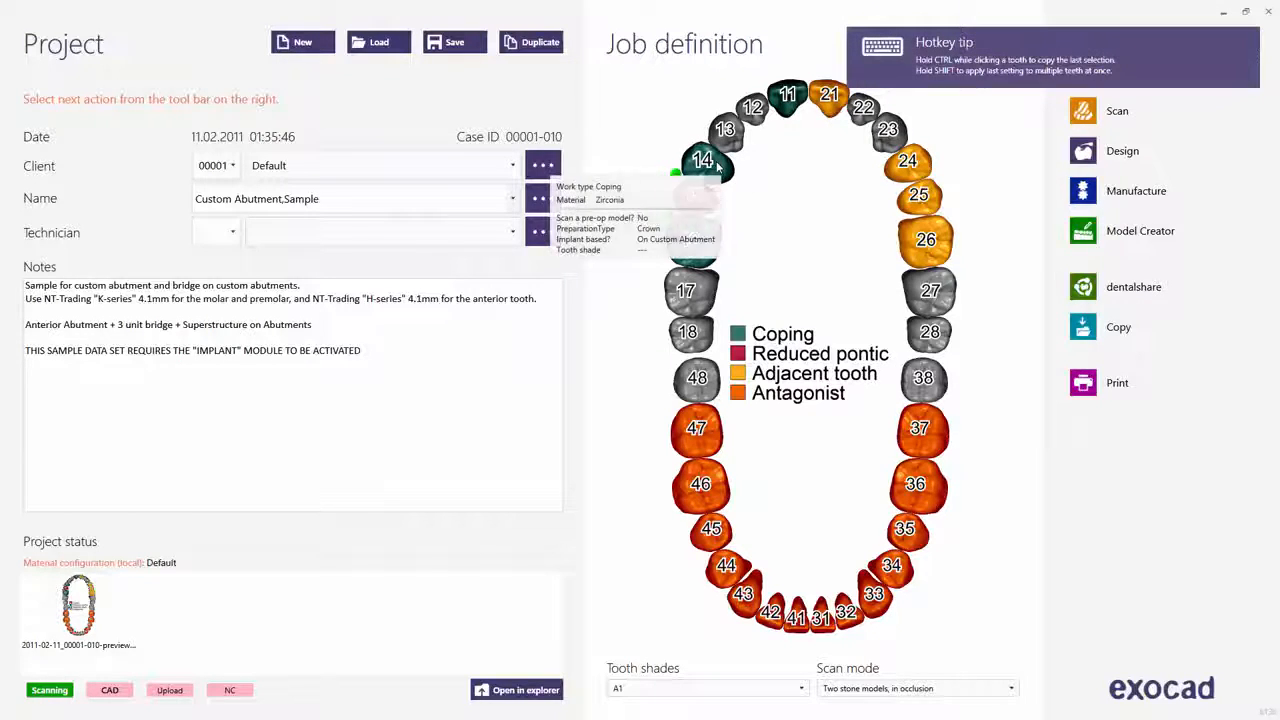
- Check tooth 16's definition, open the sample project for design, and show the jaw scans from the front
{"action": "mouse_move", "coordinate": [706, 250]}
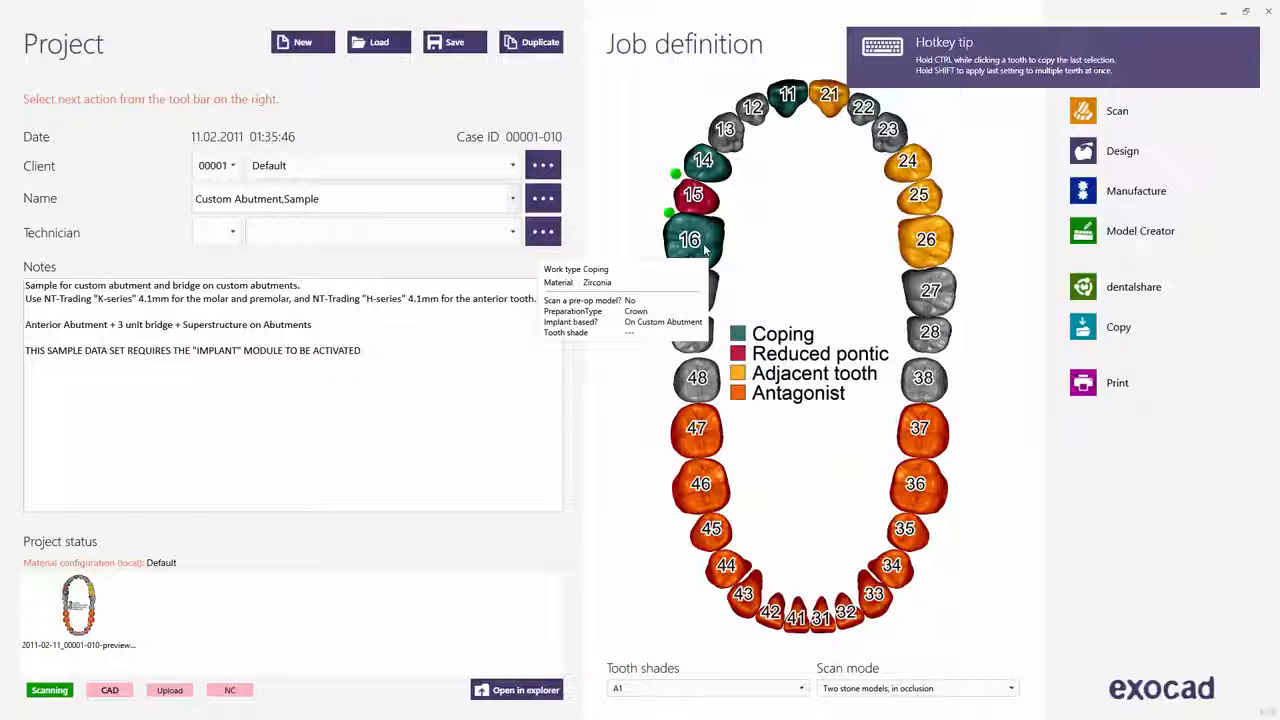
{"action": "left_click", "coordinate": [1102, 152]}
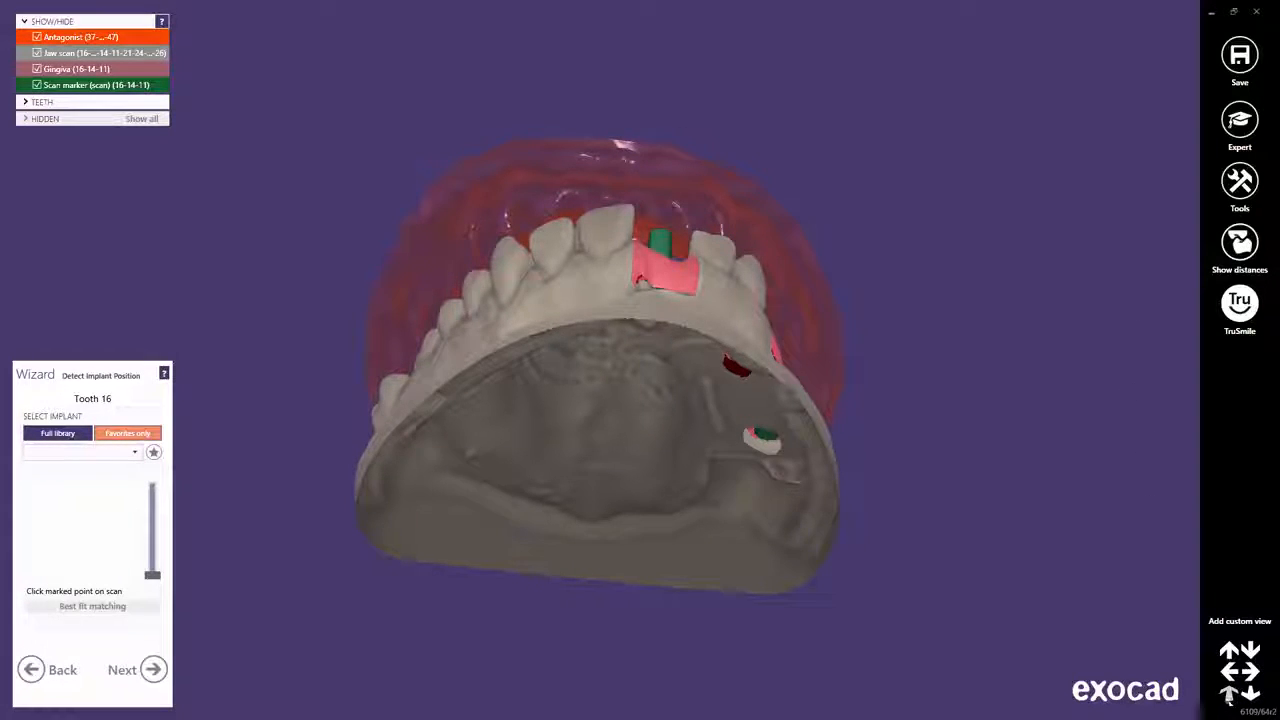
{"action": "left_click", "coordinate": [1229, 695]}
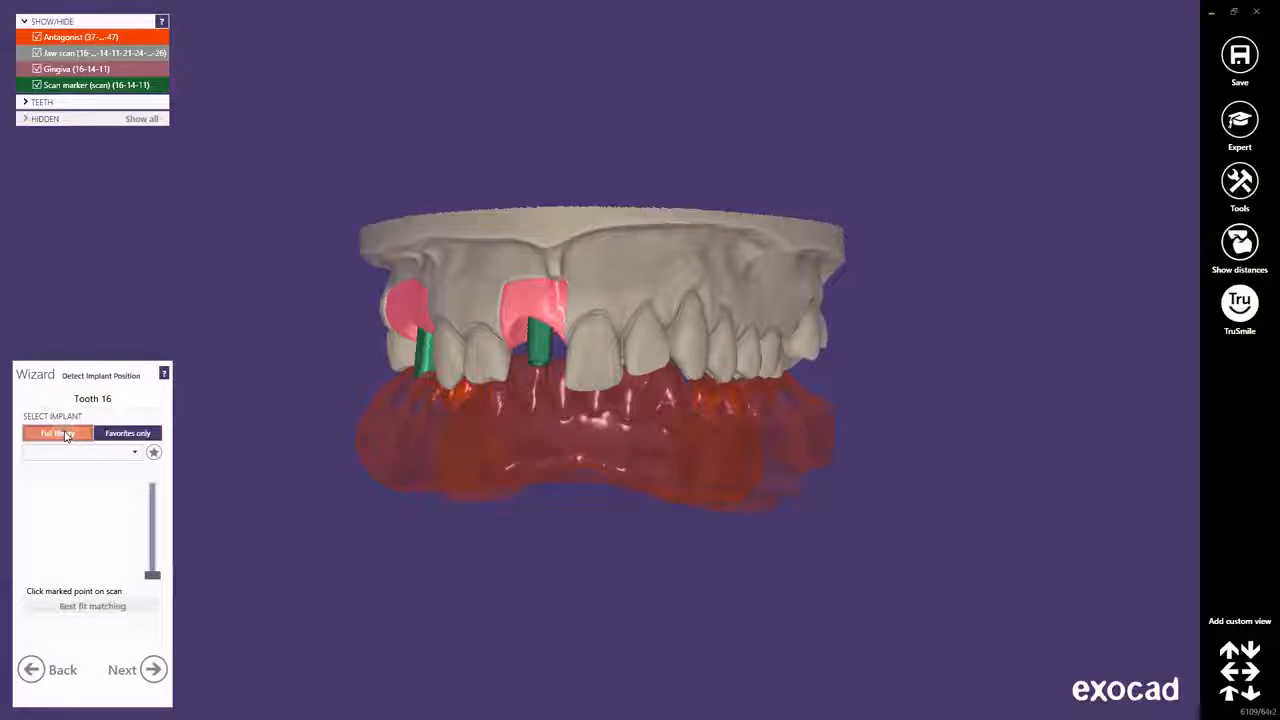
- Browse the implant systems in the full library for tooth 16
{"action": "left_click", "coordinate": [105, 438]}
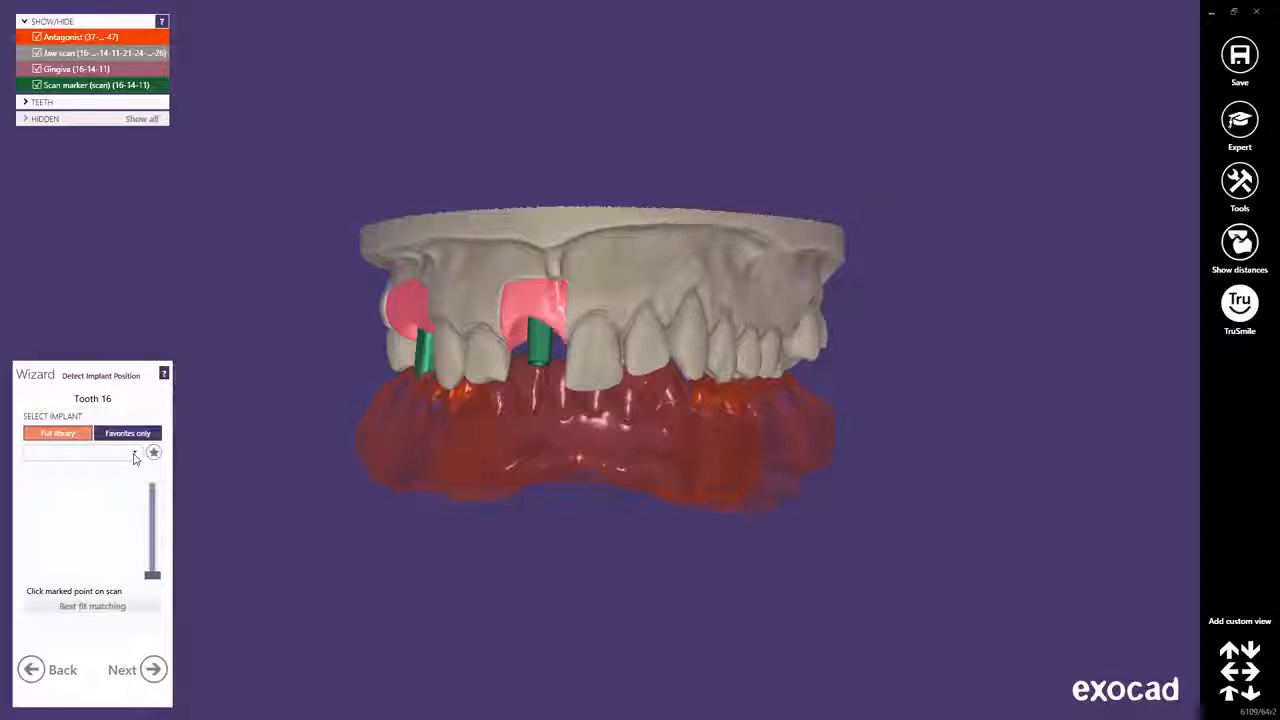
{"action": "left_click", "coordinate": [134, 455]}
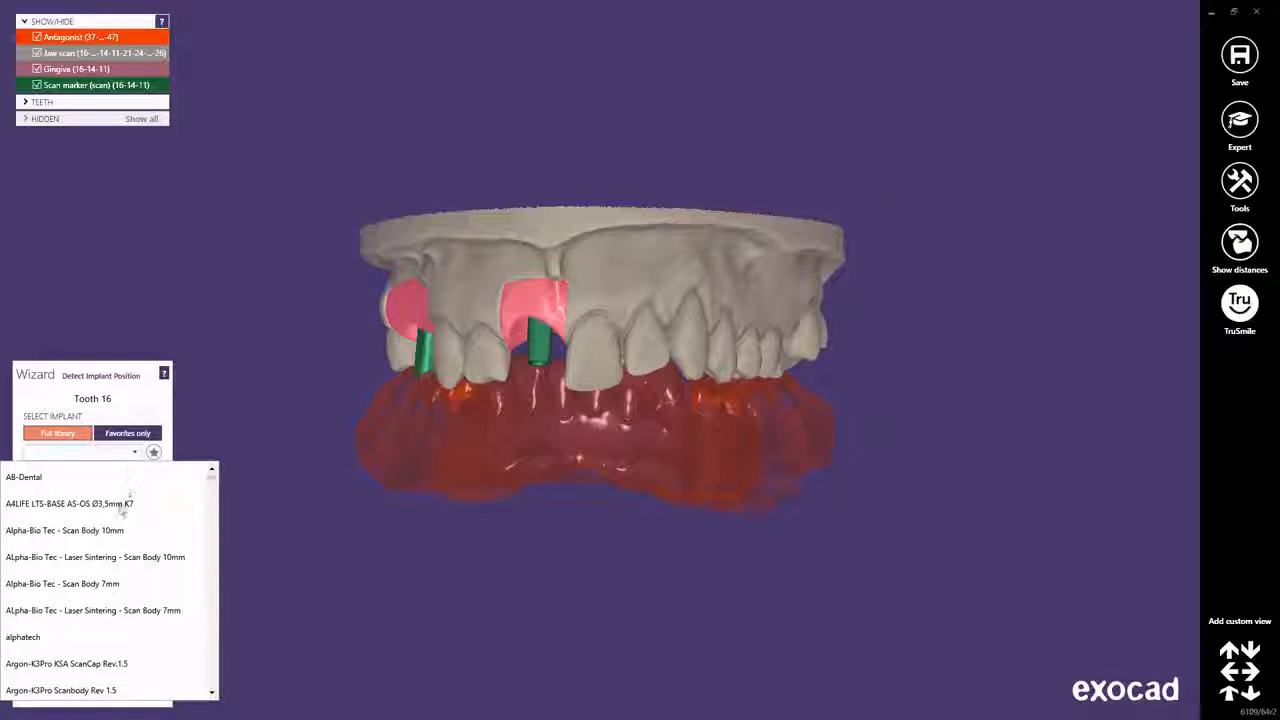
{"action": "scroll", "coordinate": [100, 571], "scroll_direction": "down", "scroll_amount": 15}
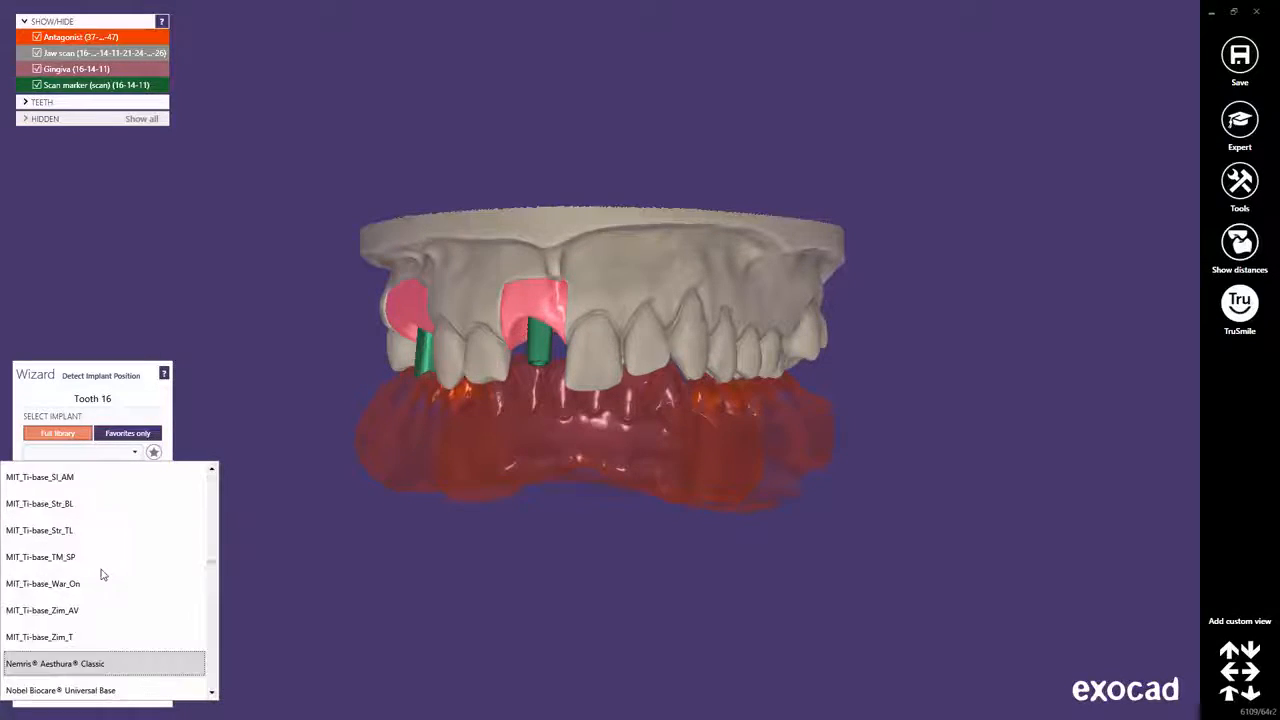
{"action": "left_click", "coordinate": [210, 694]}
{"action": "left_click", "coordinate": [210, 694]}
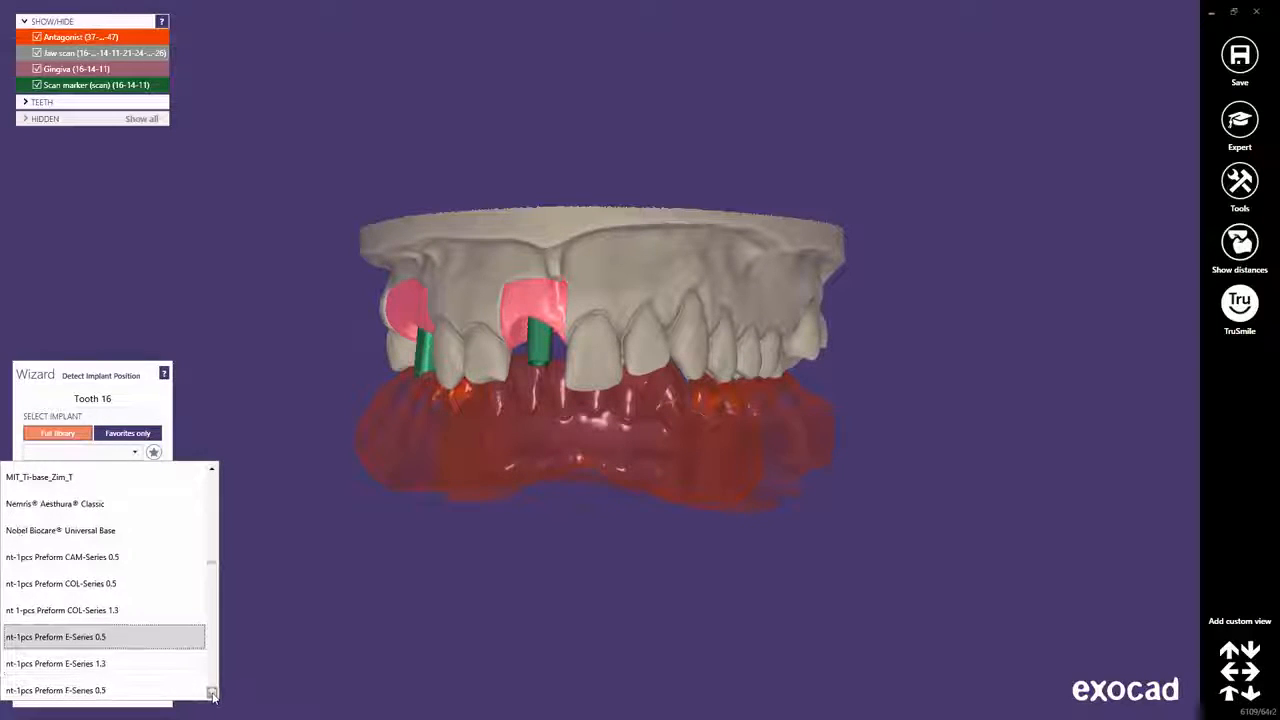
{"action": "left_click", "coordinate": [211, 694]}
{"action": "left_click", "coordinate": [211, 694]}
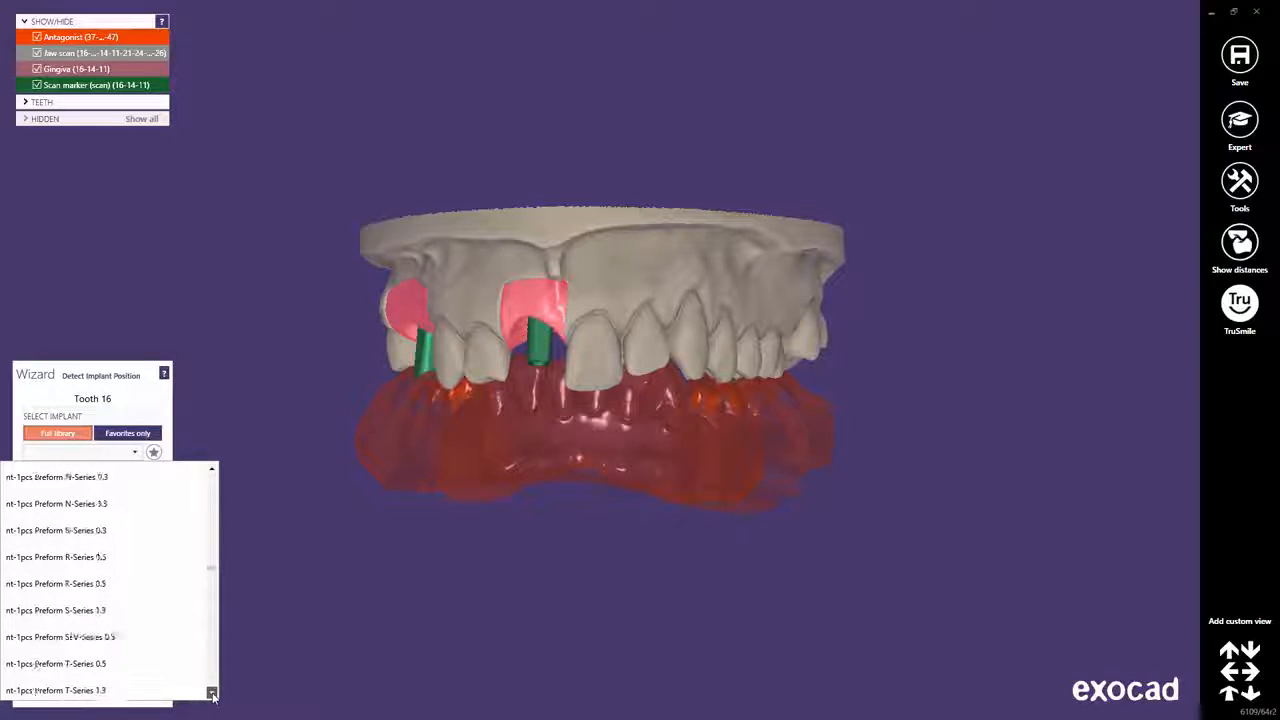
{"action": "left_click", "coordinate": [211, 694]}
{"action": "left_click", "coordinate": [211, 694]}
{"action": "left_click", "coordinate": [263, 651]}
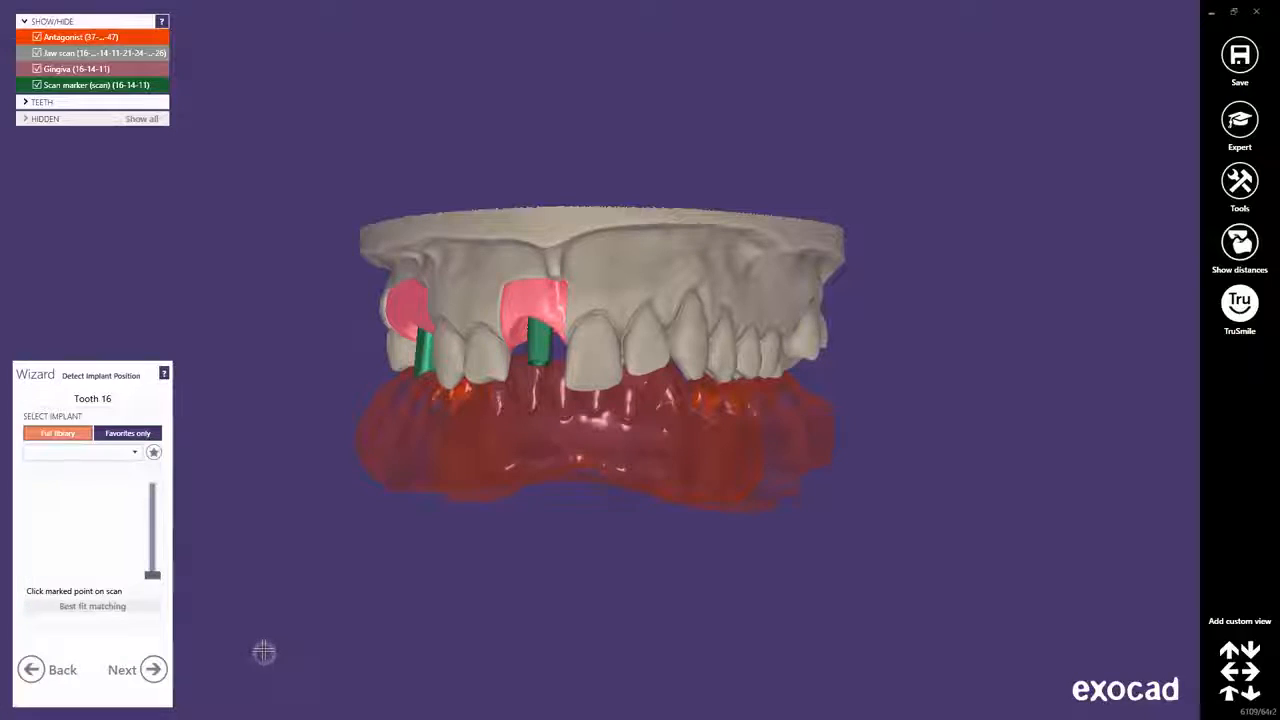
- Choose nt-trading K-series - FOR DEMO ONLY from the favorite implants for tooth 16 and read its library information
{"action": "left_click", "coordinate": [139, 437]}
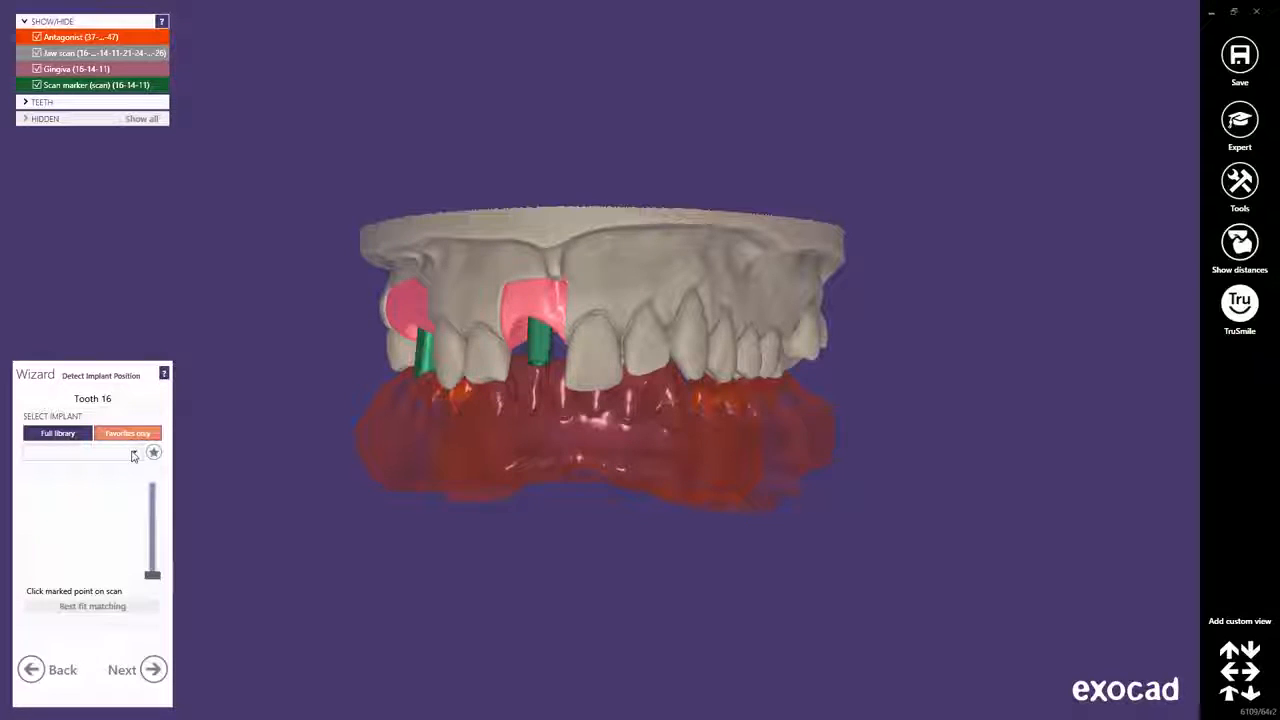
{"action": "left_click", "coordinate": [134, 456]}
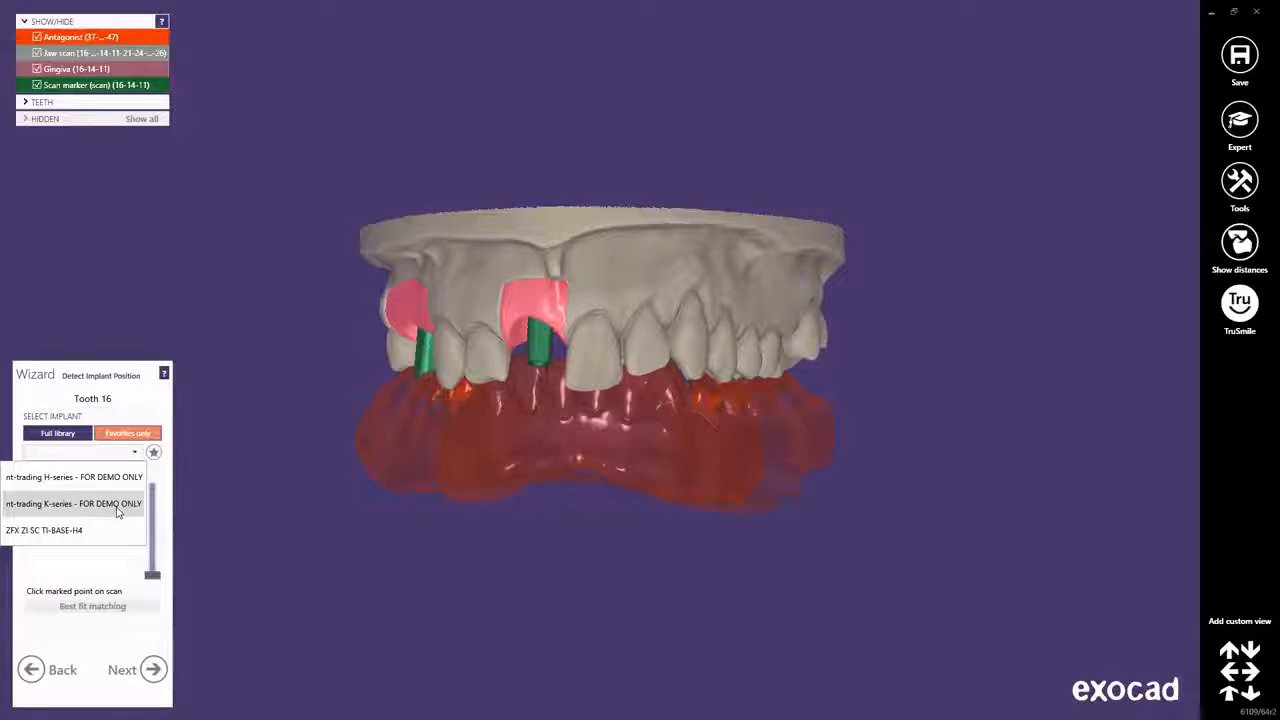
{"action": "left_click", "coordinate": [117, 506]}
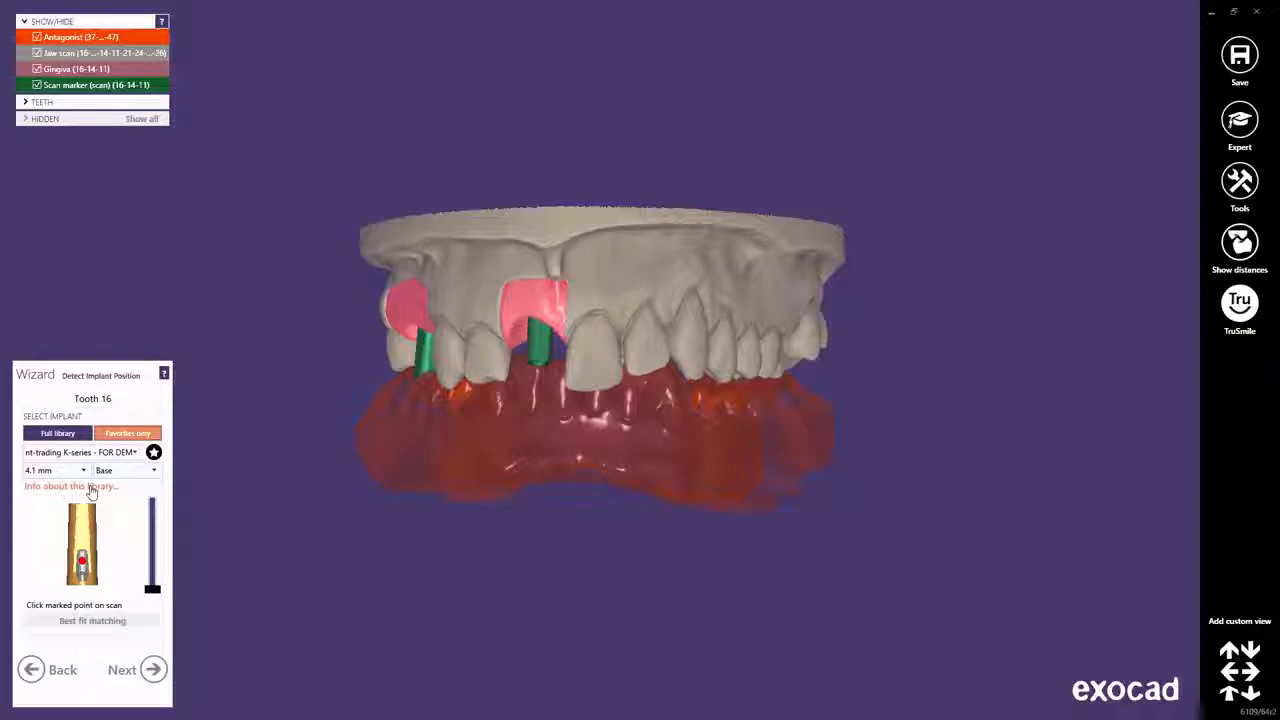
{"action": "left_click", "coordinate": [91, 487]}
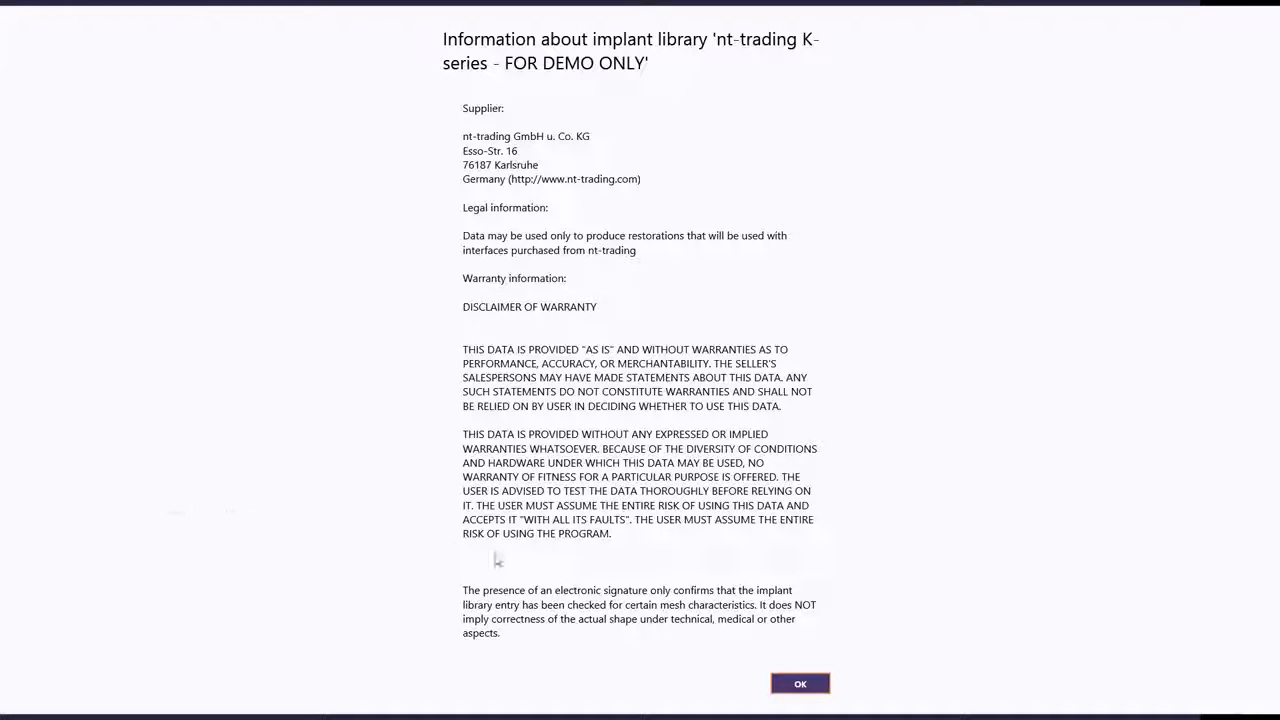
{"action": "left_click", "coordinate": [800, 682]}
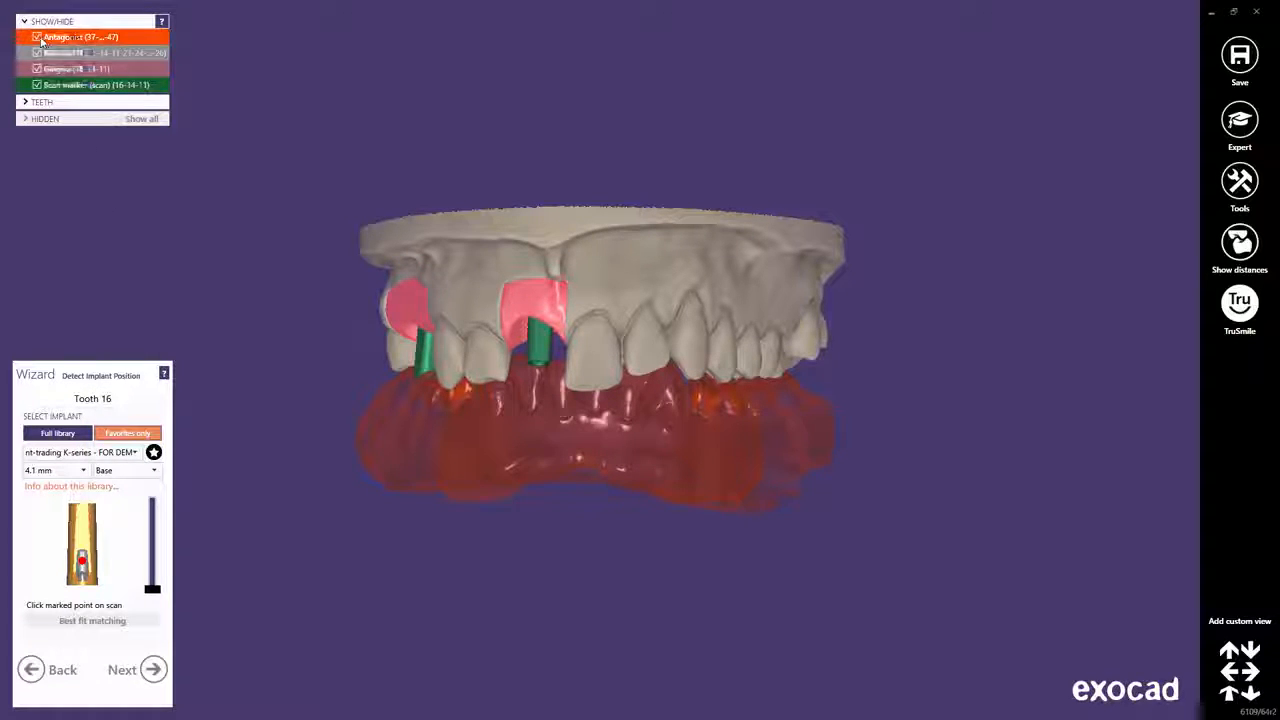
- Hide the antagonist and gingiva, mark the reference point on tooth 16's scan marker, and align the scan body by best fit matching
{"action": "left_click", "coordinate": [37, 37]}
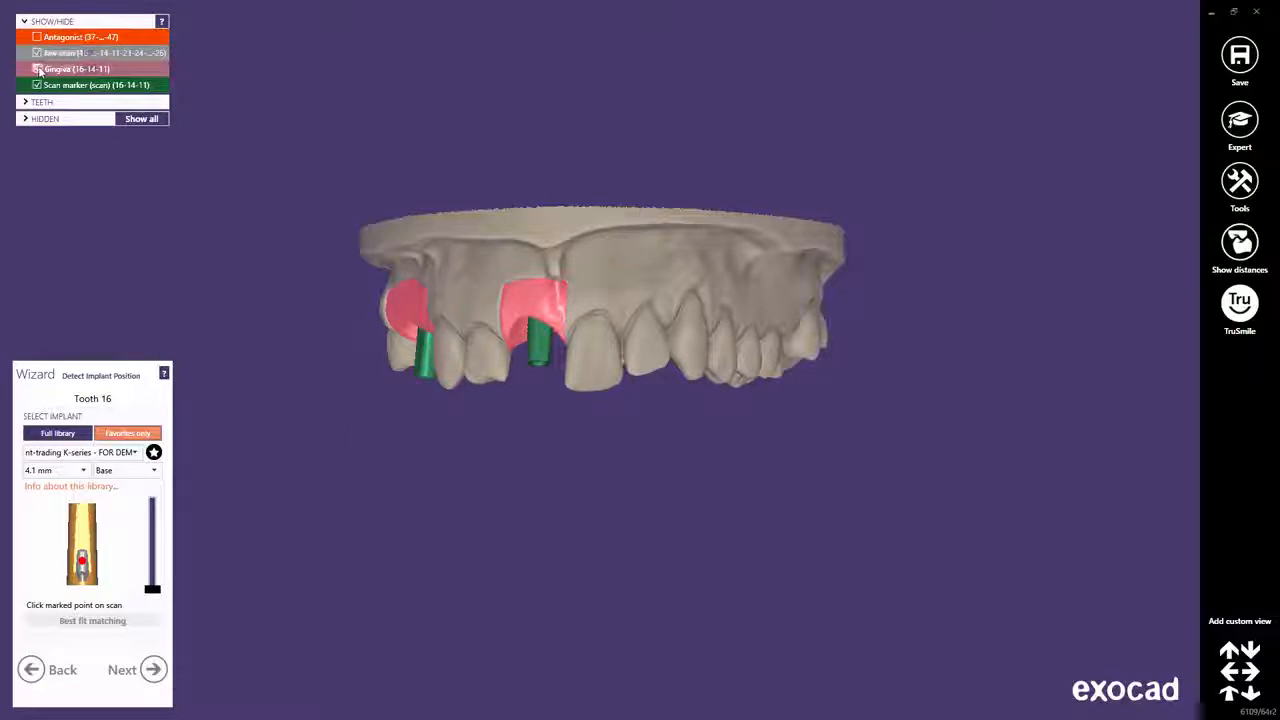
{"action": "left_click", "coordinate": [37, 68]}
{"action": "middle_click", "coordinate": [428, 349]}
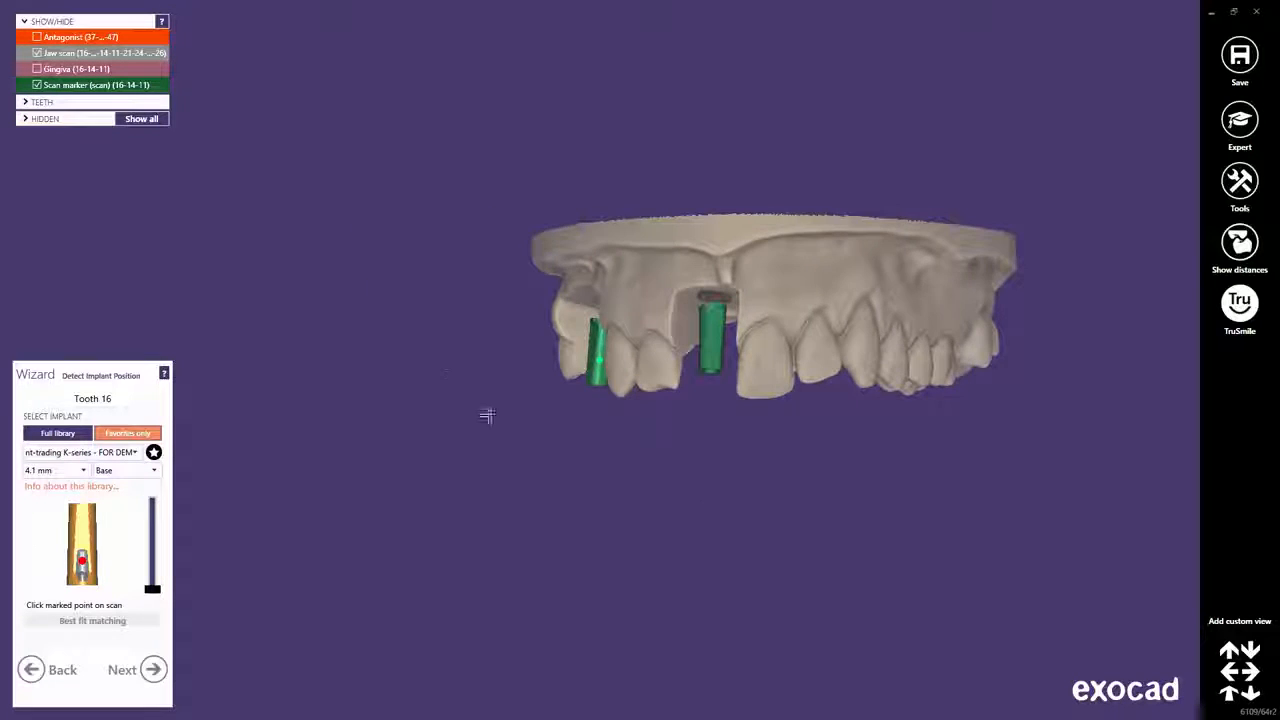
{"action": "right_click_drag", "start_coordinate": [716, 499], "coordinate": [717, 508]}
{"action": "scroll", "coordinate": [620, 390], "scroll_direction": "up", "scroll_amount": 5}
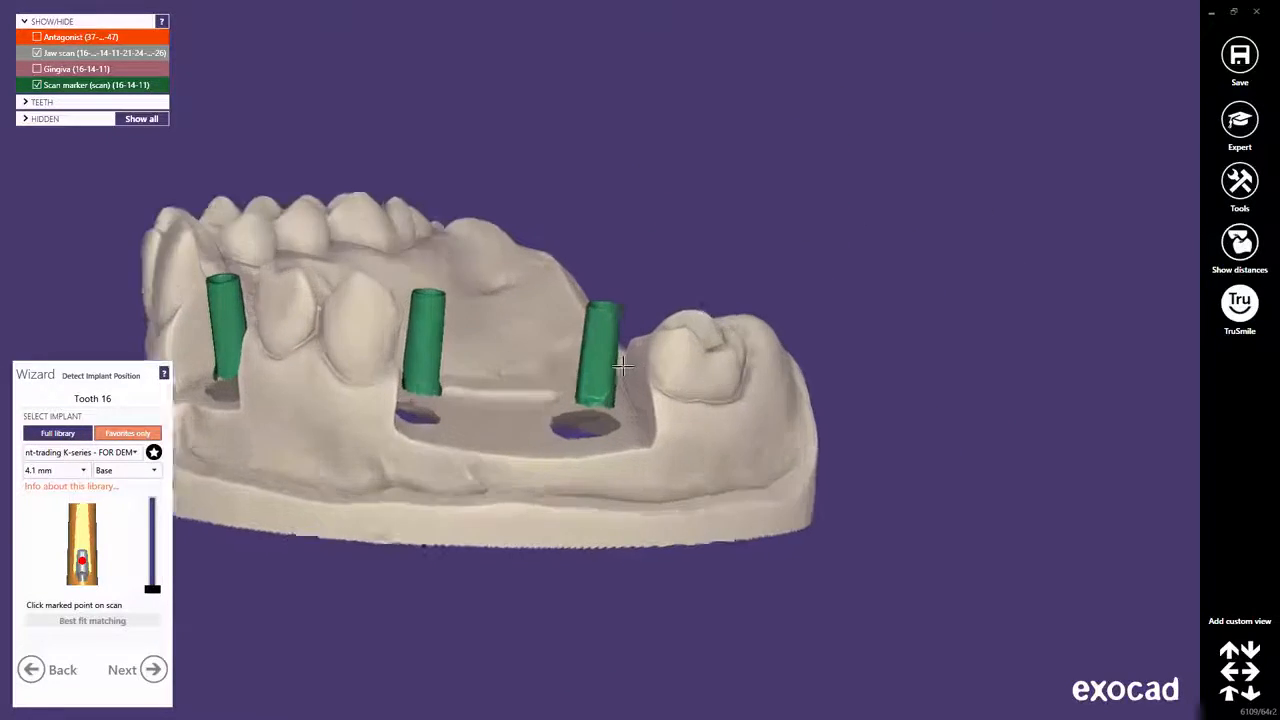
{"action": "scroll", "coordinate": [585, 340], "scroll_direction": "up", "scroll_amount": 4}
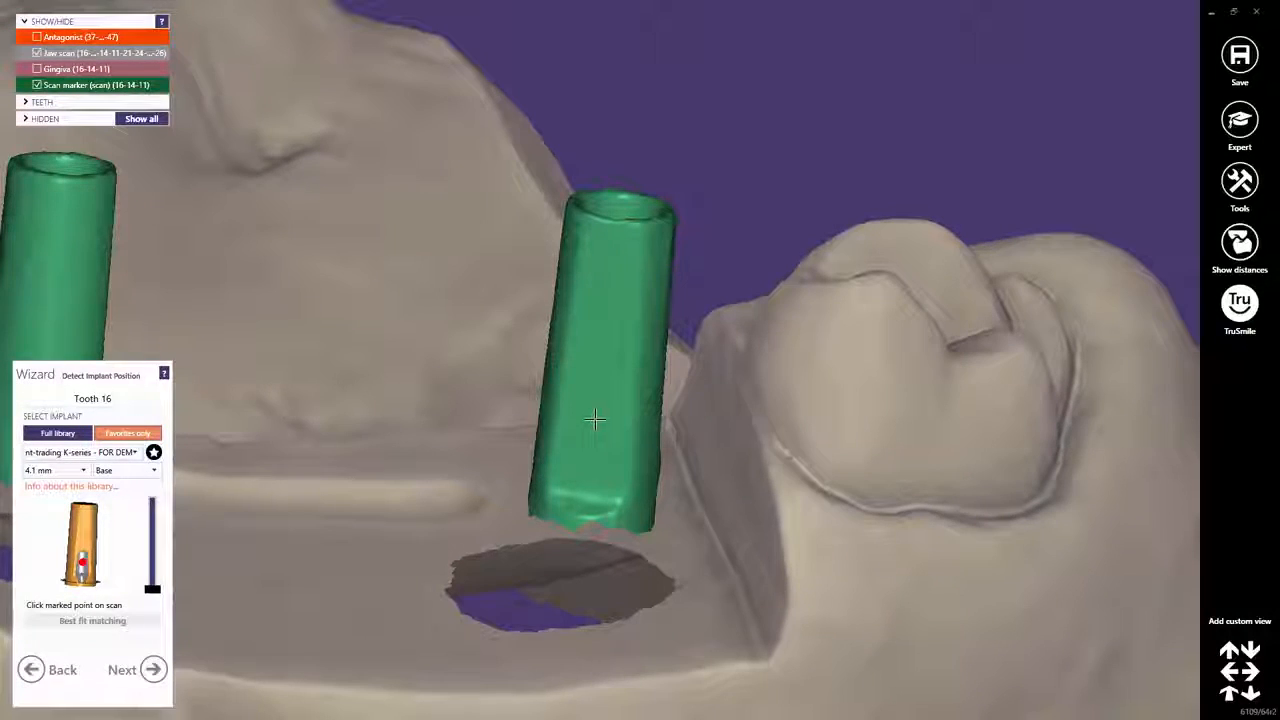
{"action": "left_click", "coordinate": [594, 421]}
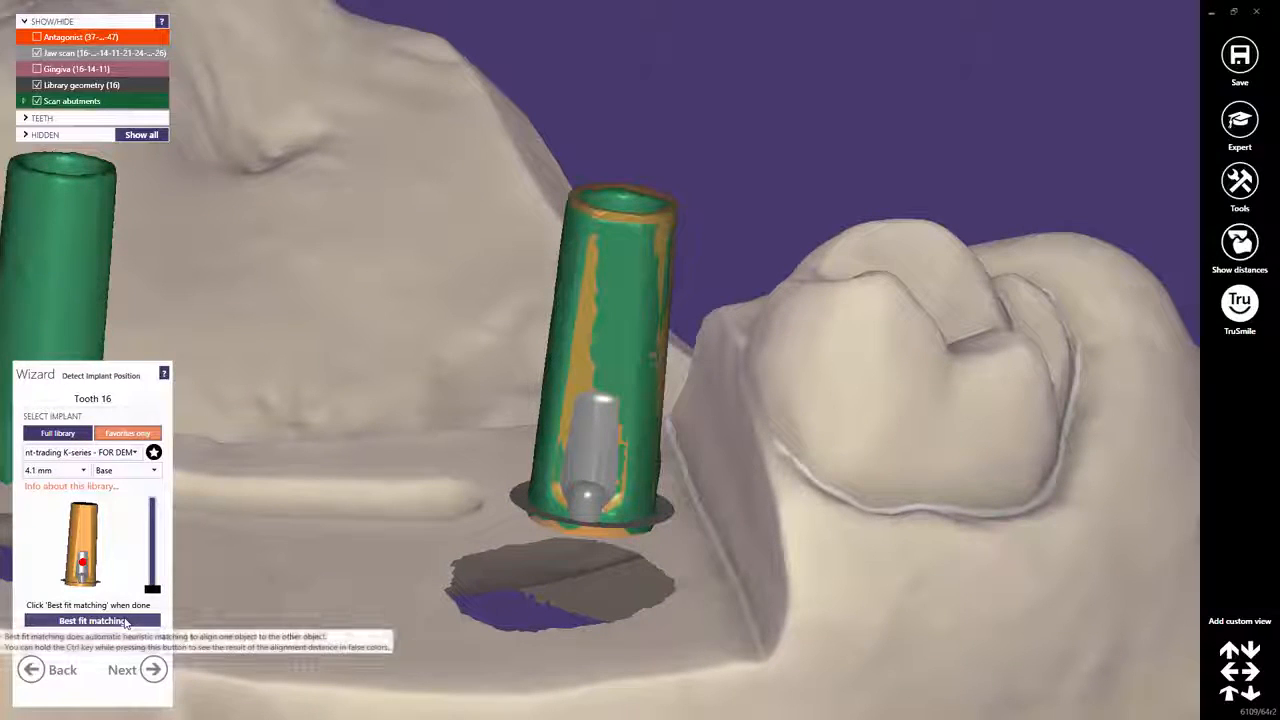
{"action": "left_click", "coordinate": [126, 621]}
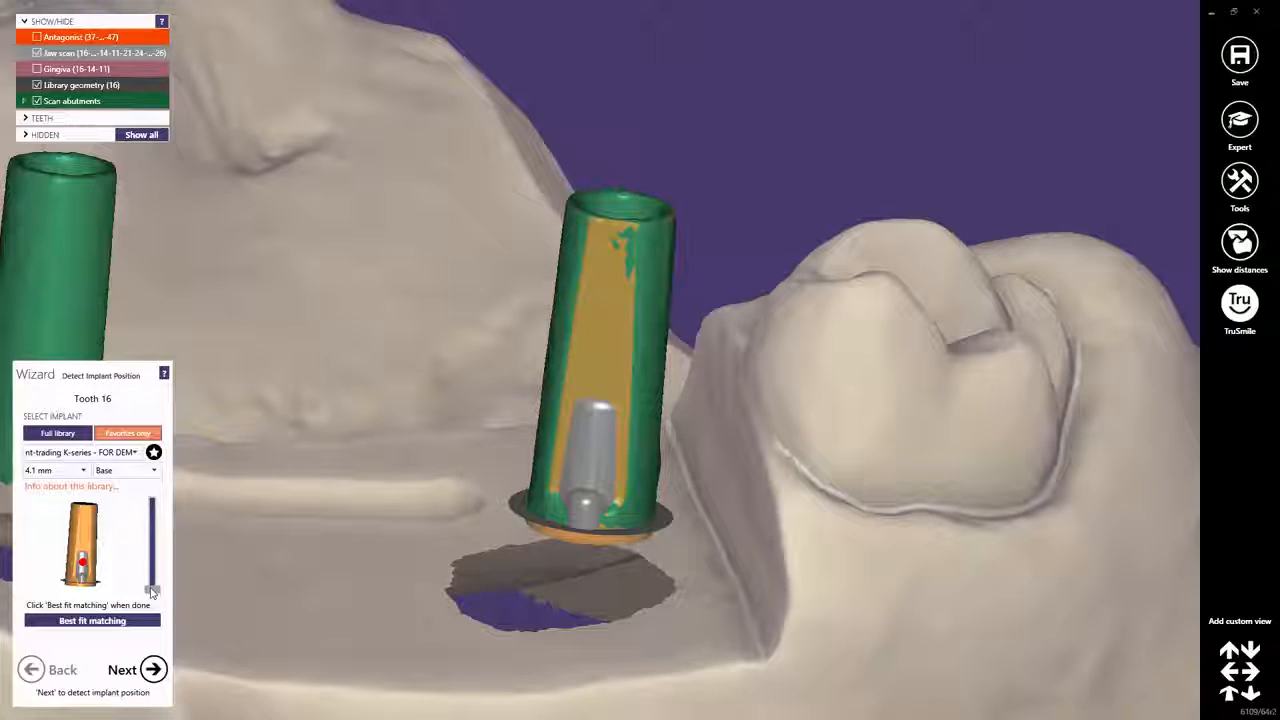
- Limit matching to the upper part of tooth 16's scan body, repeat the best fit, and accept the implant position
{"action": "left_click_drag", "start_coordinate": [155, 591], "coordinate": [157, 533]}
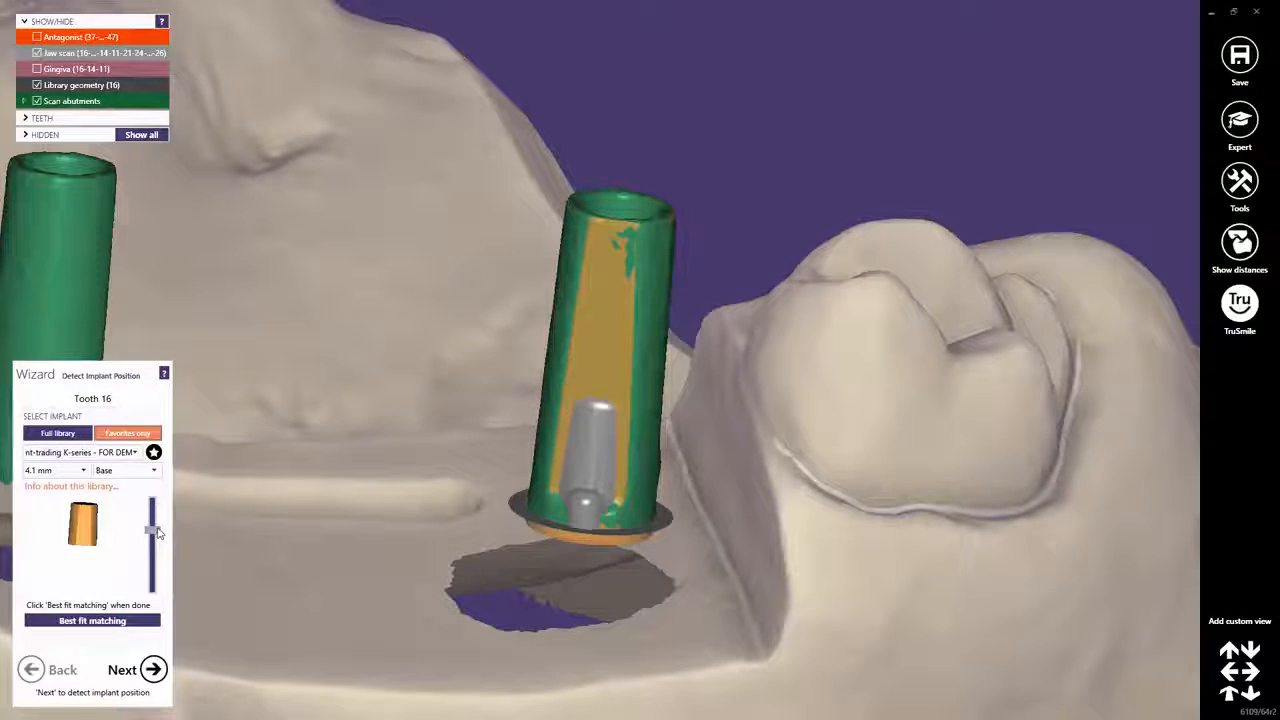
{"action": "left_click", "coordinate": [111, 626]}
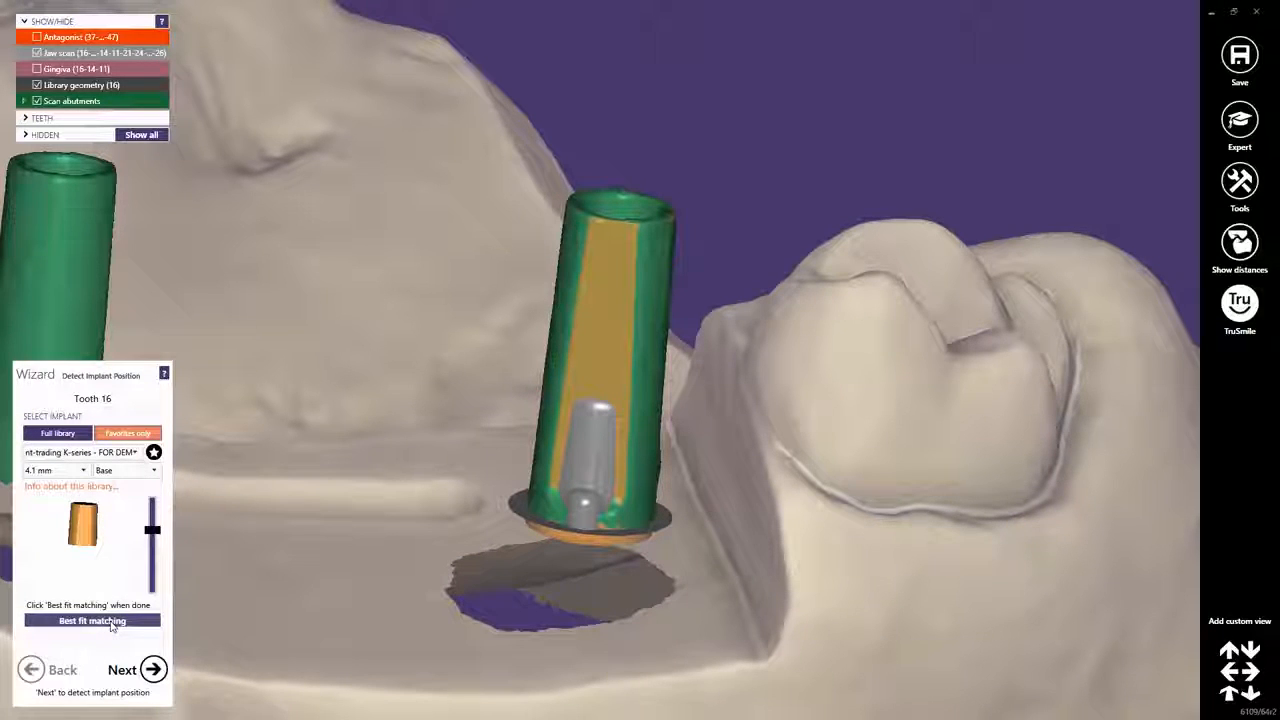
{"action": "left_click", "coordinate": [154, 671]}
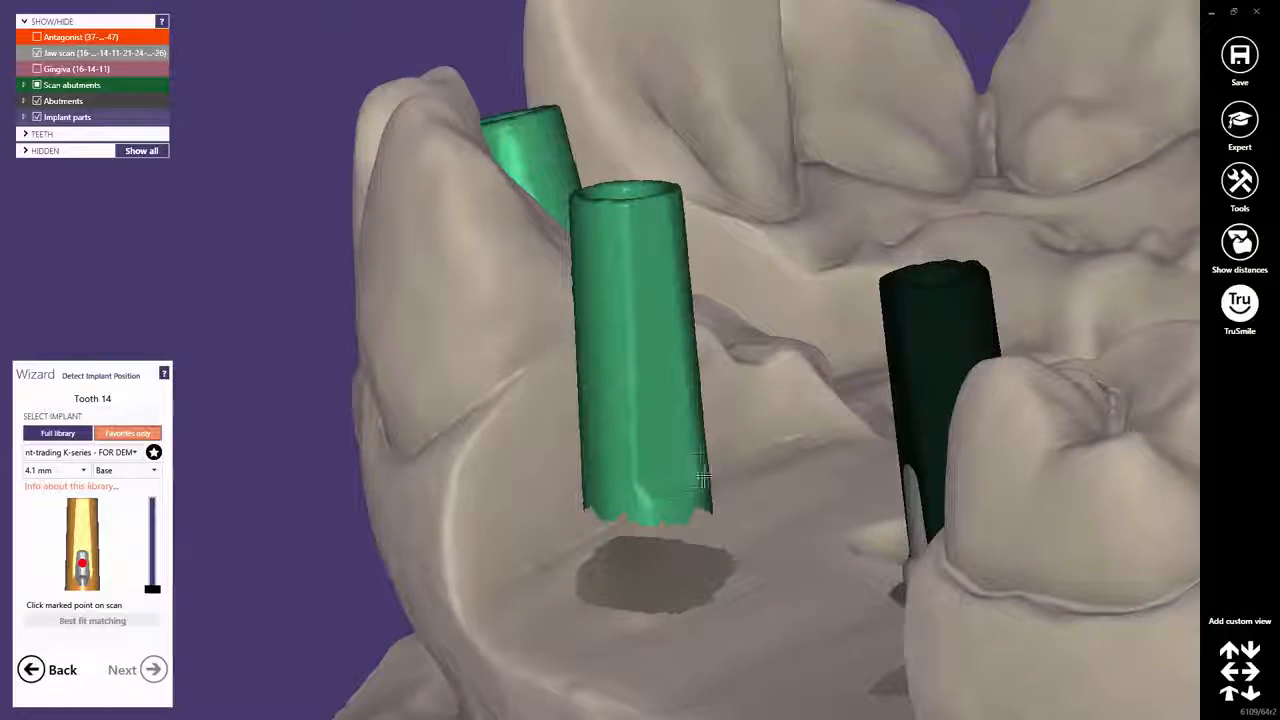
- Align the K-series scan body to tooth 14's scan marker by best fit with false-color distances, and accept the implant position
{"action": "left_click", "coordinate": [656, 400]}
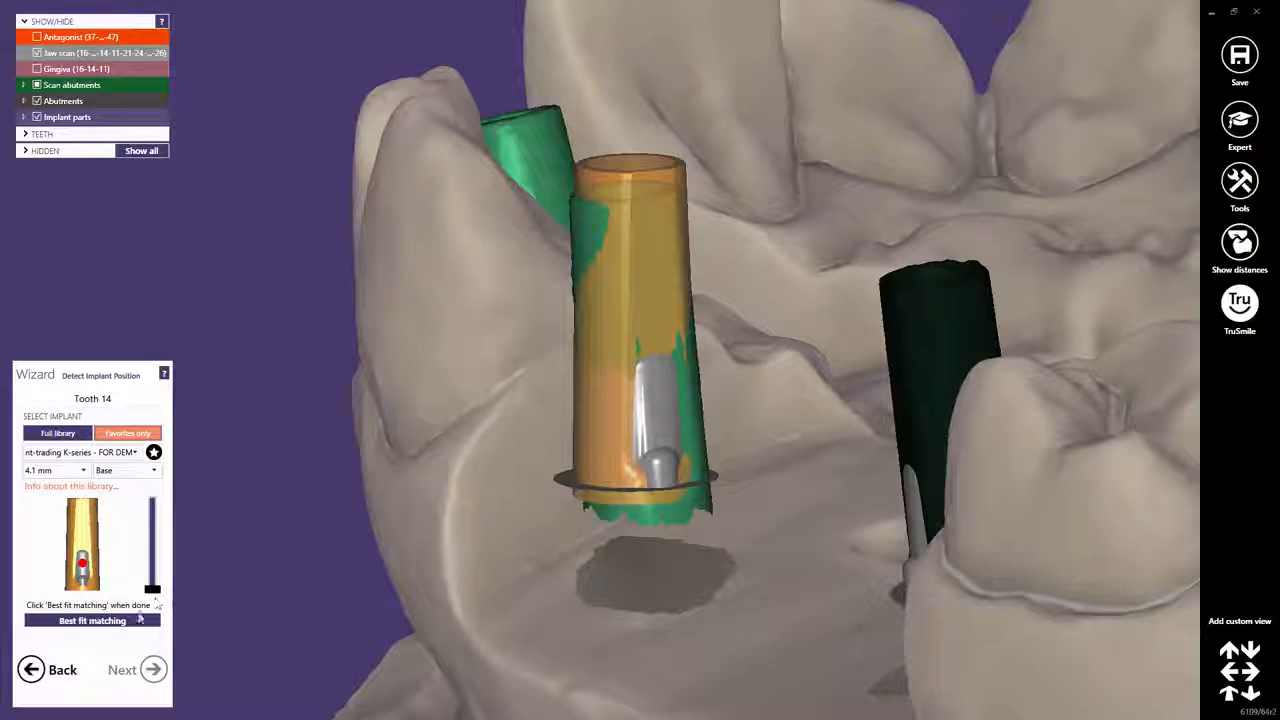
{"action": "left_click", "coordinate": [133, 622]}
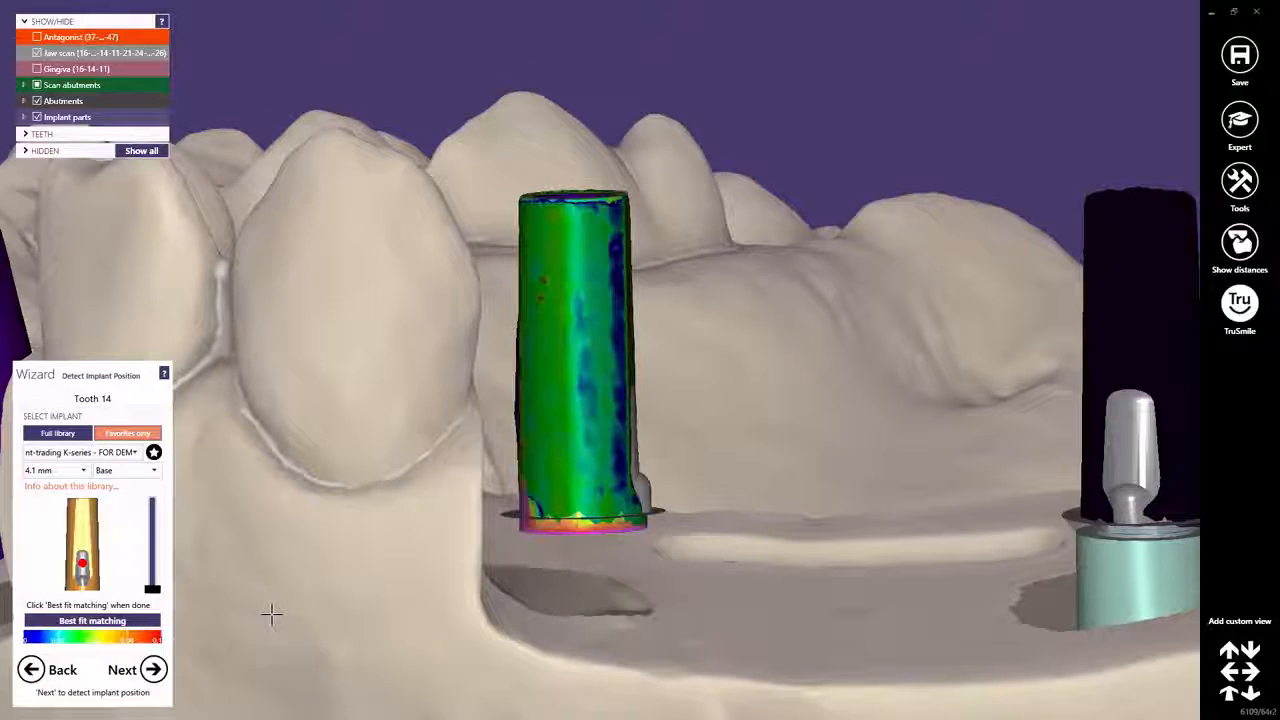
{"action": "left_click", "coordinate": [152, 670]}
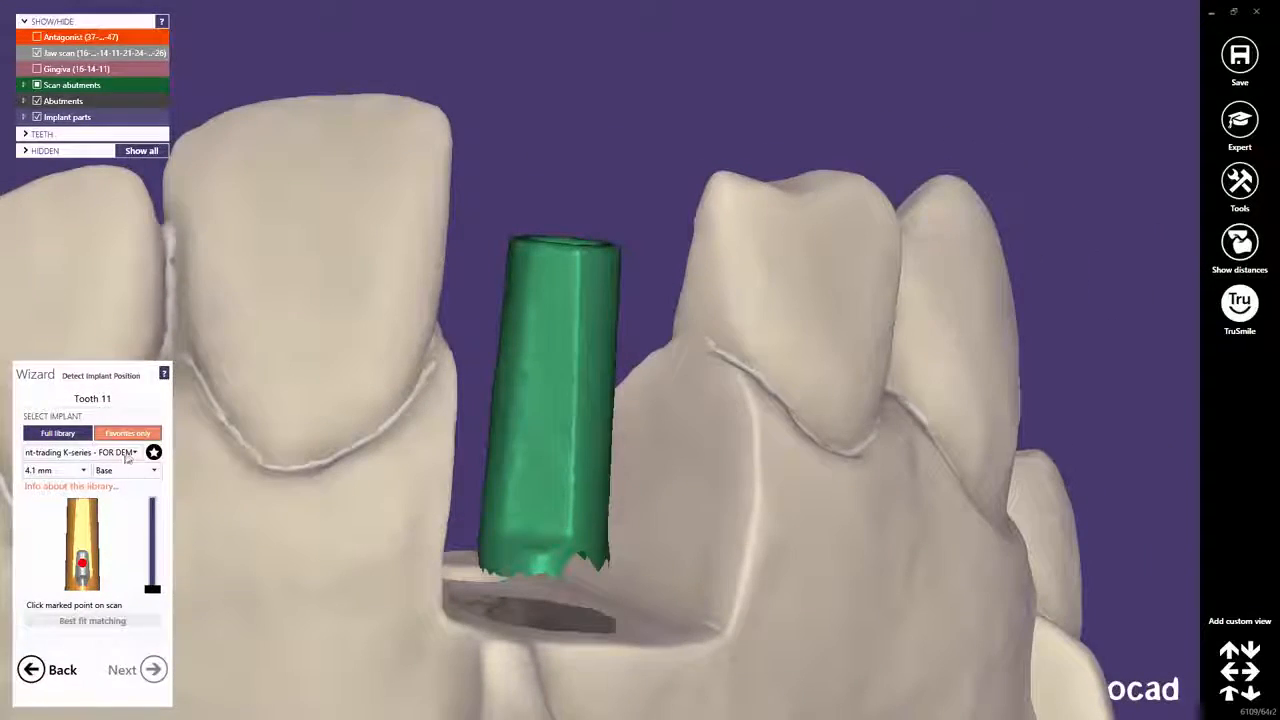
- Choose nt-trading H-series - FOR DEMO ONLY for tooth 11, best-fit it to the scan marker with false-color distances, and accept the position
{"action": "left_click", "coordinate": [137, 455]}
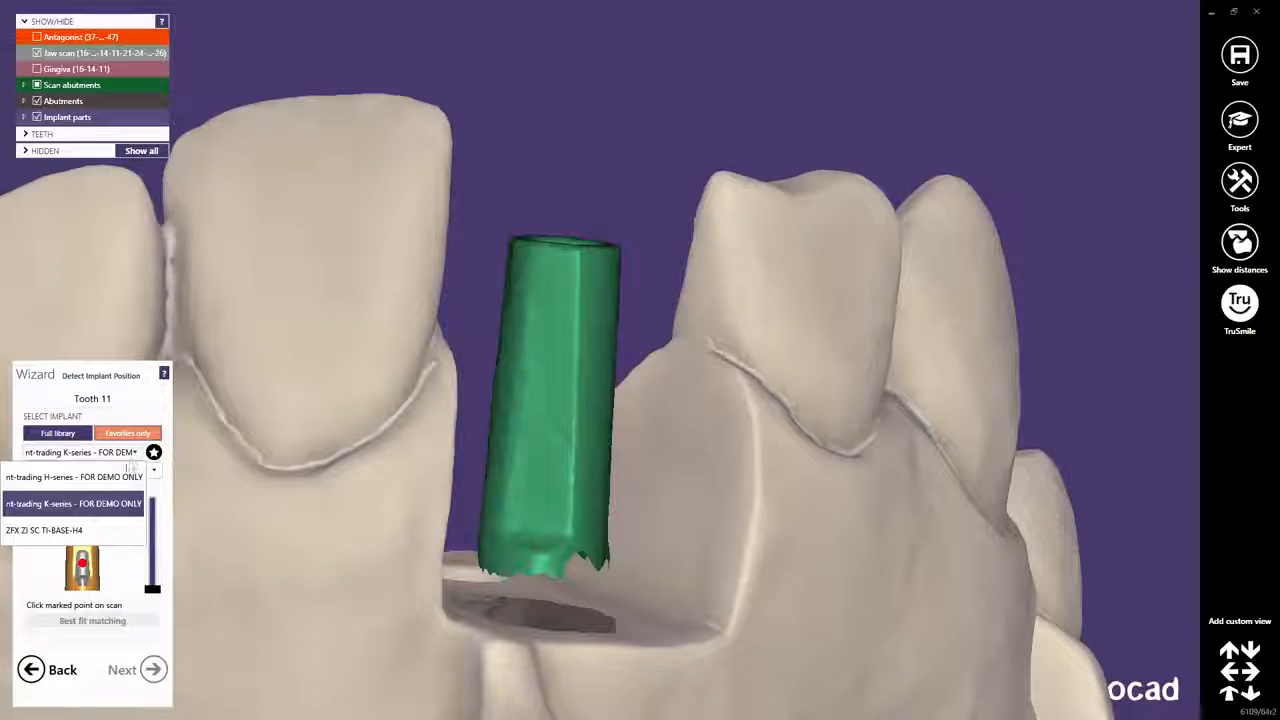
{"action": "left_click", "coordinate": [121, 478]}
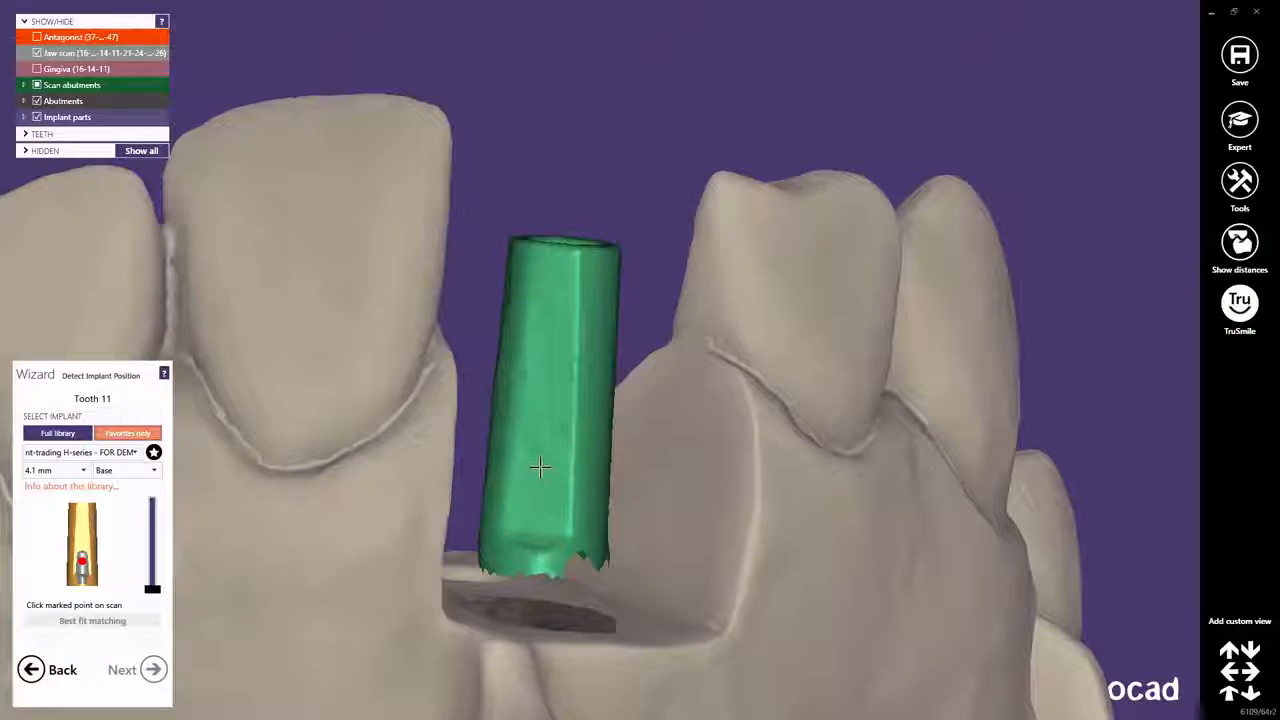
{"action": "left_click", "coordinate": [540, 467]}
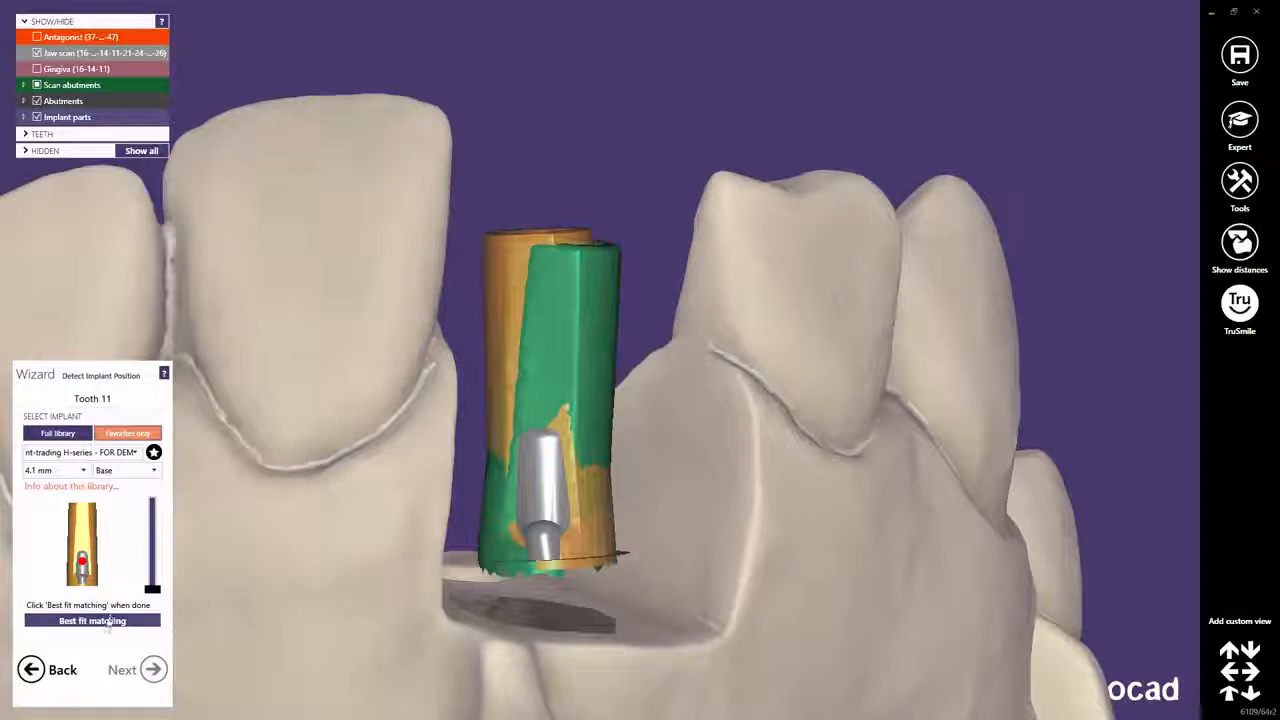
{"action": "left_click", "coordinate": [92, 621], "text": "ctrl"}
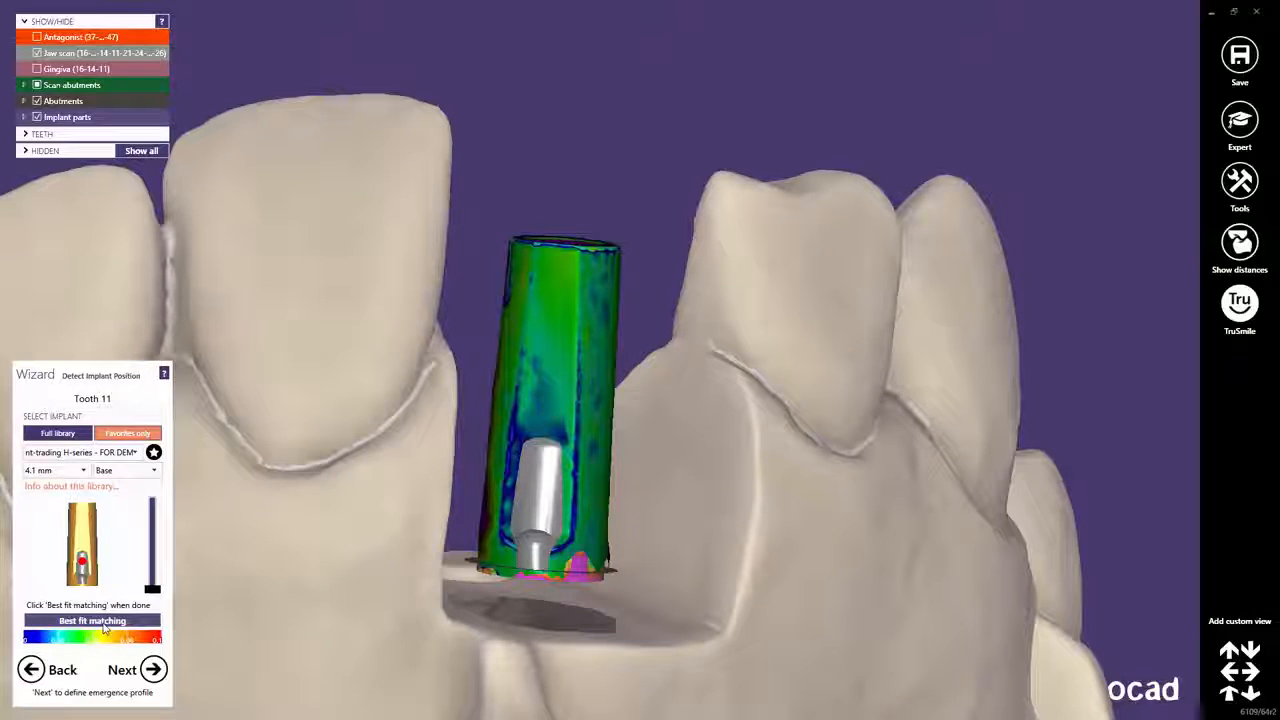
{"action": "left_click", "coordinate": [146, 668]}
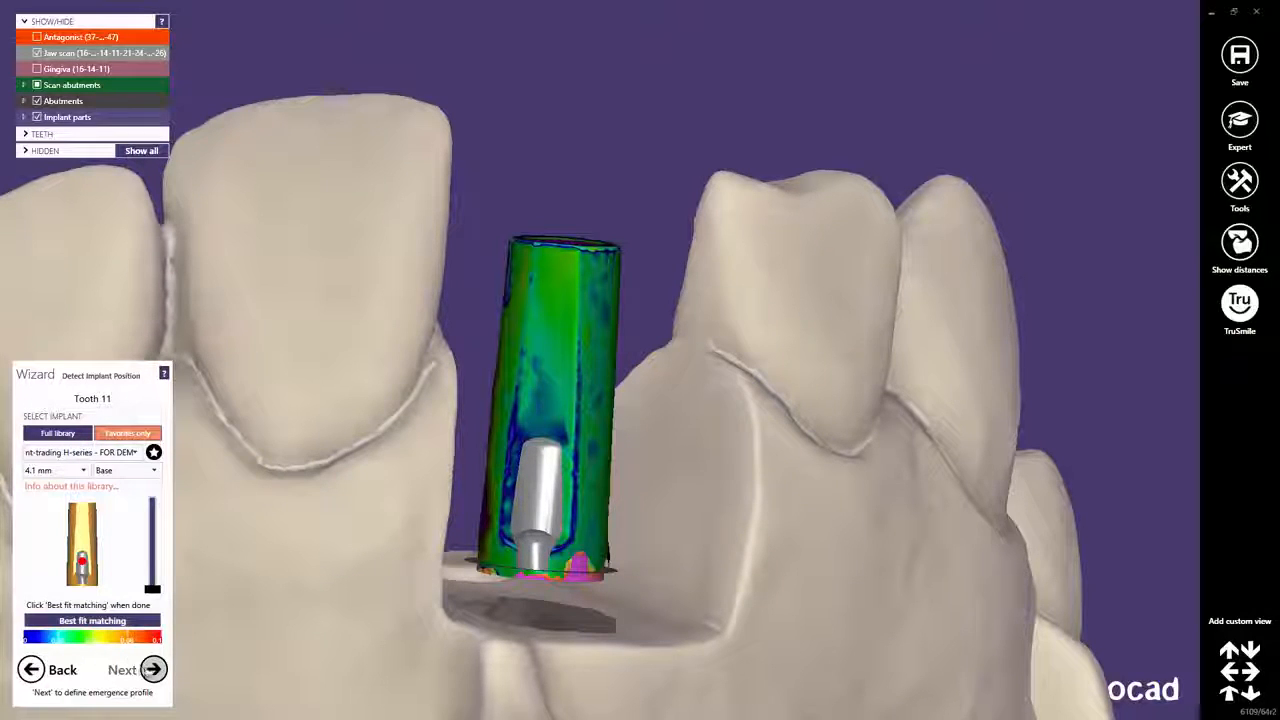
{"action": "left_click", "coordinate": [155, 671]}
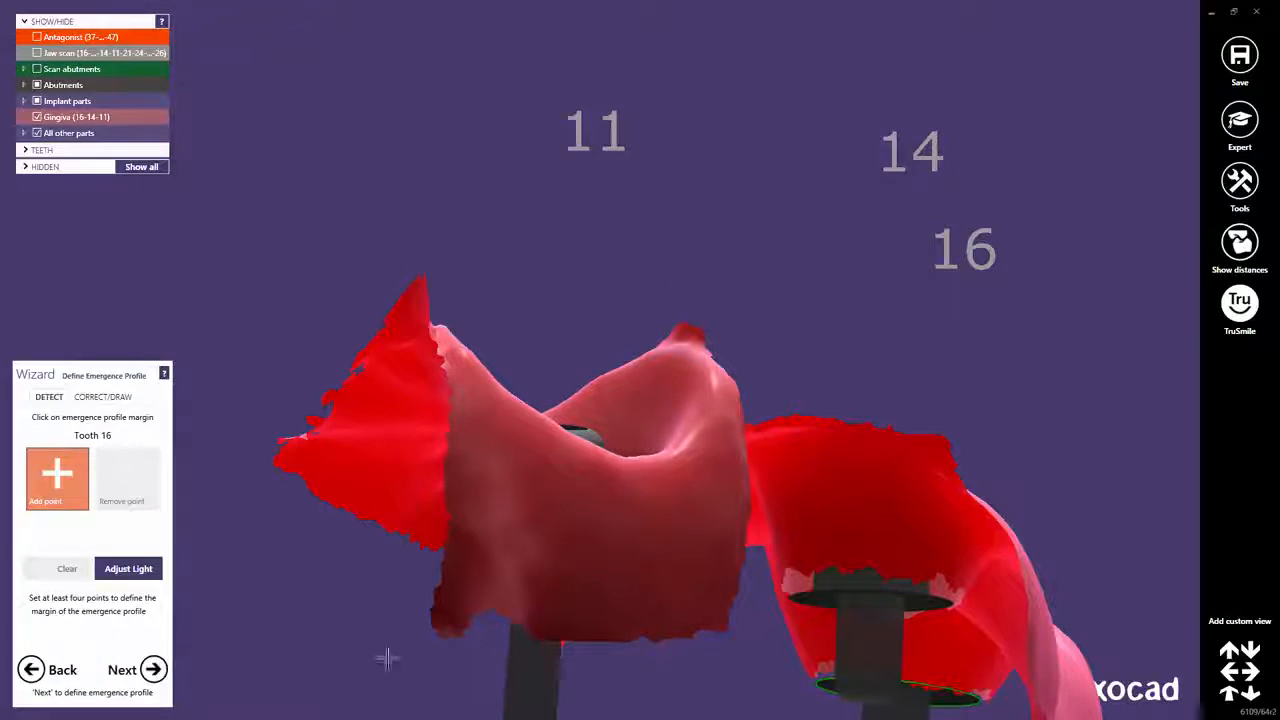
- Detect tooth 16's emergence profile margin by marking points around the gingival opening, and remove the last marked point
{"action": "middle_click", "coordinate": [943, 632]}
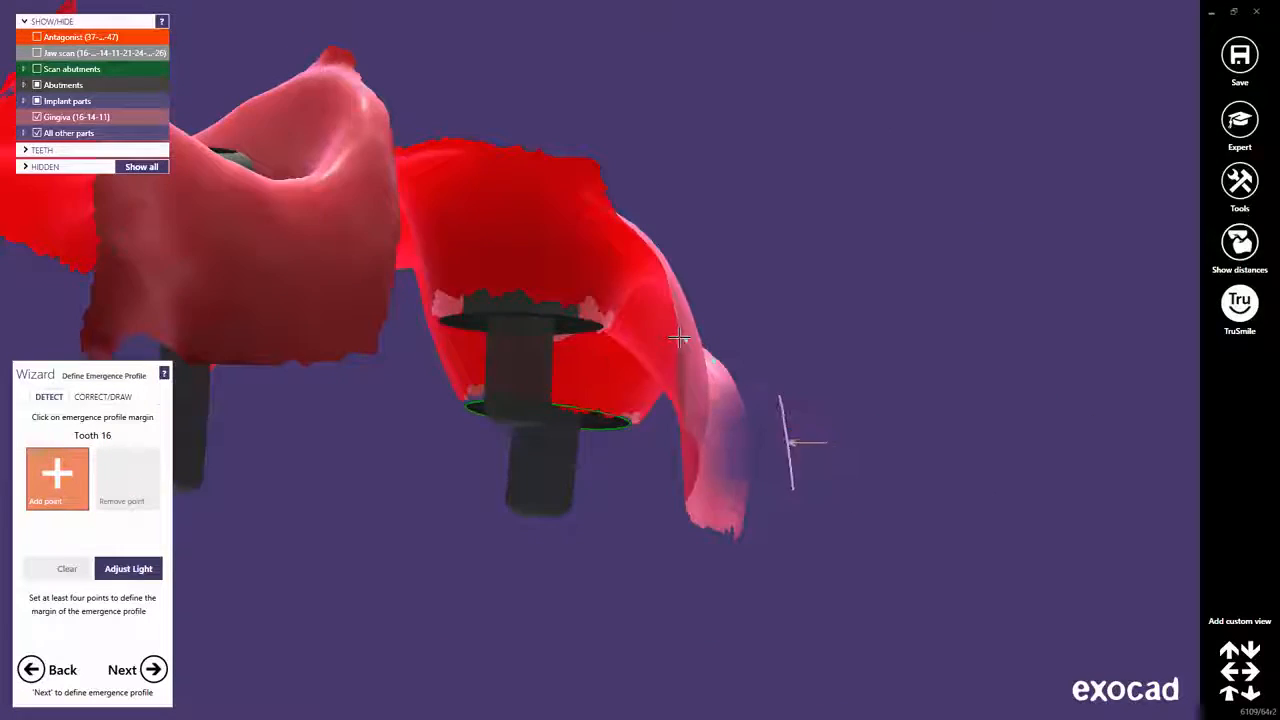
{"action": "right_click_drag", "start_coordinate": [790, 440], "coordinate": [677, 340]}
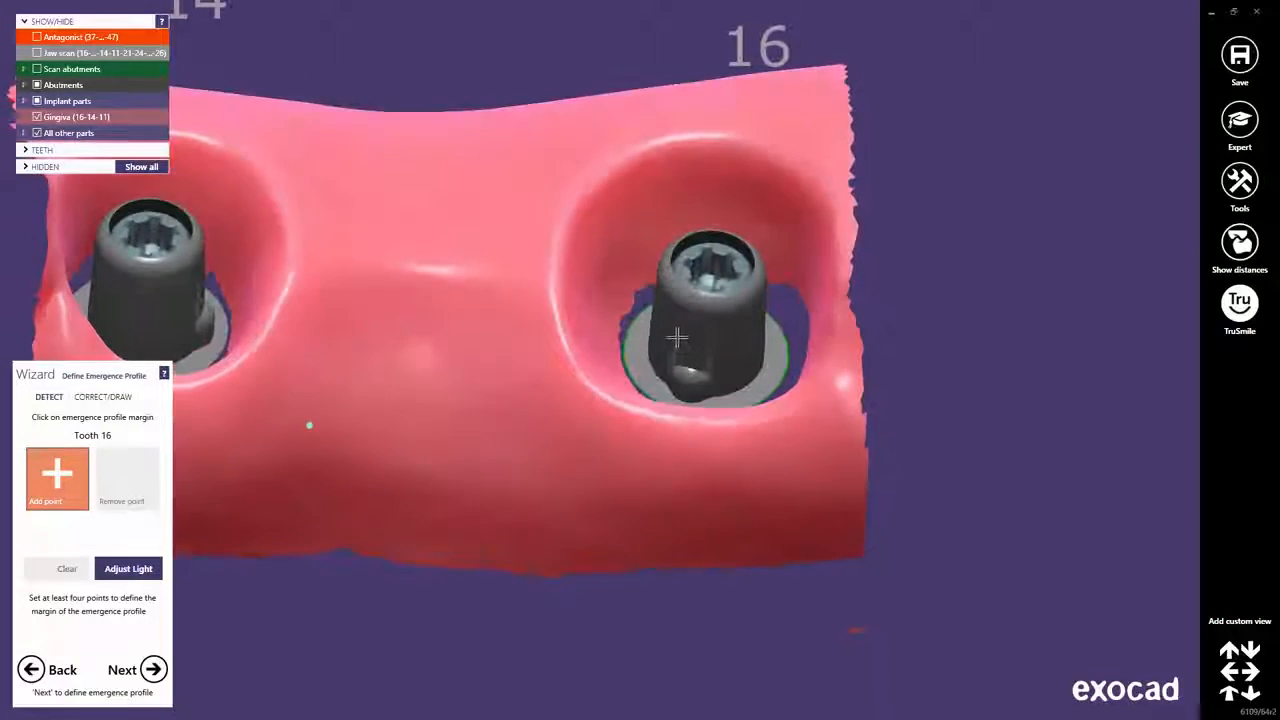
{"action": "middle_click_drag", "start_coordinate": [683, 426], "coordinate": [623, 523]}
{"action": "scroll", "coordinate": [655, 502], "scroll_direction": "up", "scroll_amount": 3}
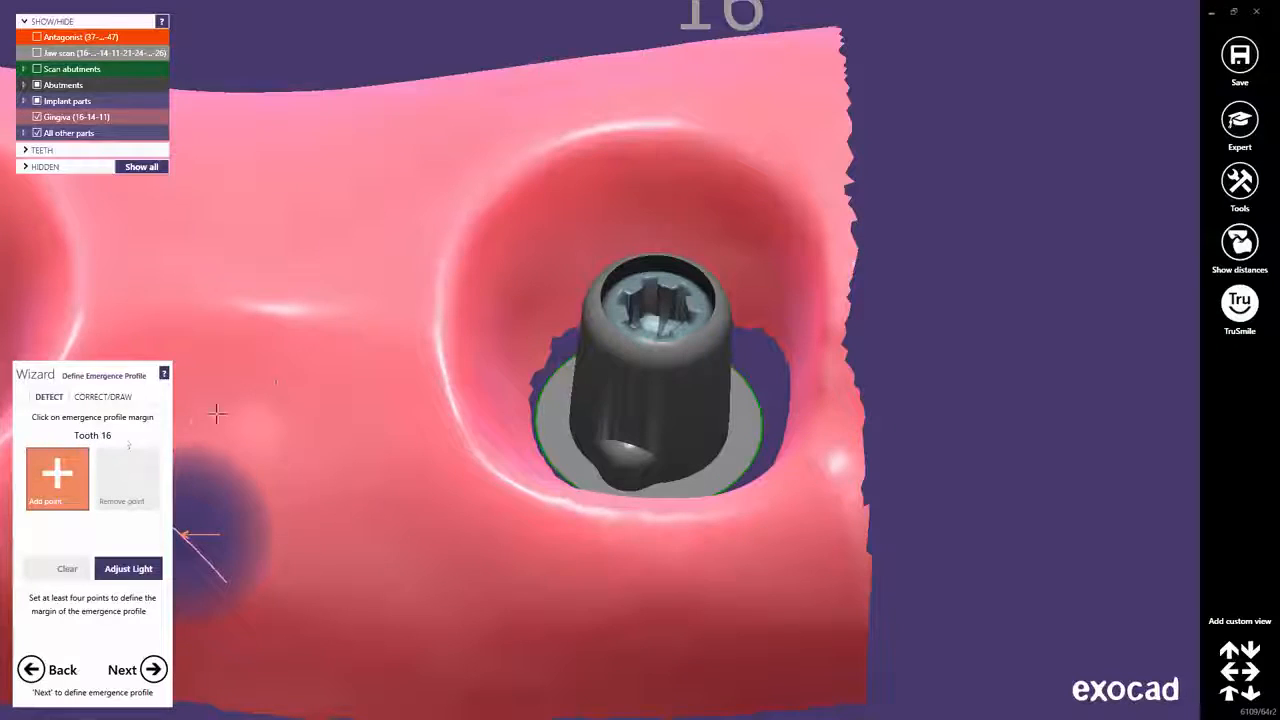
{"action": "left_click", "coordinate": [495, 195]}
{"action": "left_click", "coordinate": [746, 158]}
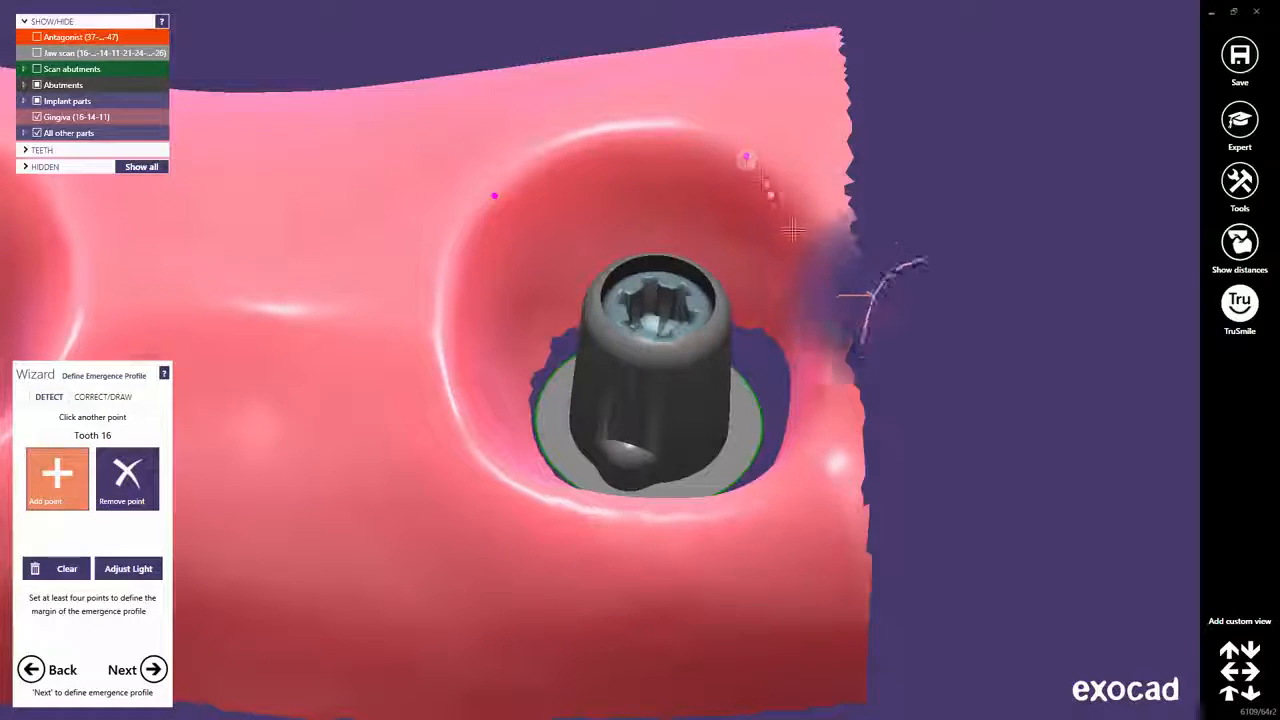
{"action": "left_click", "coordinate": [811, 428]}
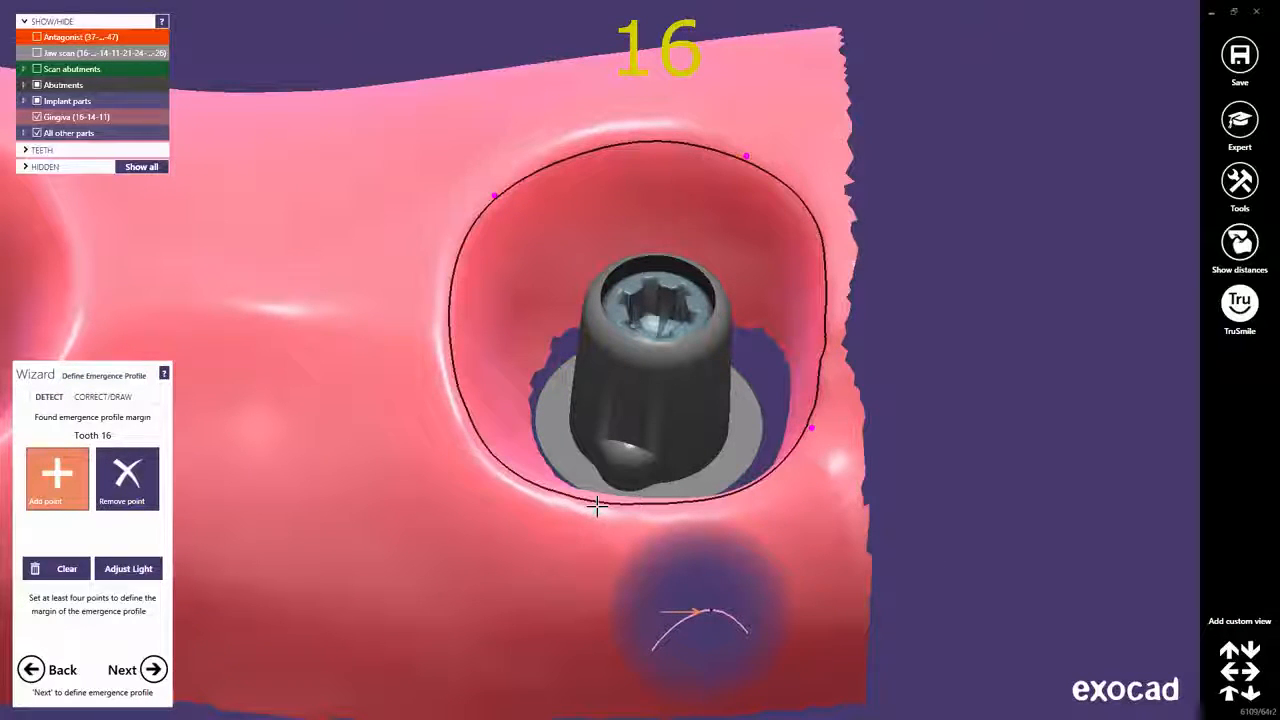
{"action": "left_click", "coordinate": [444, 370]}
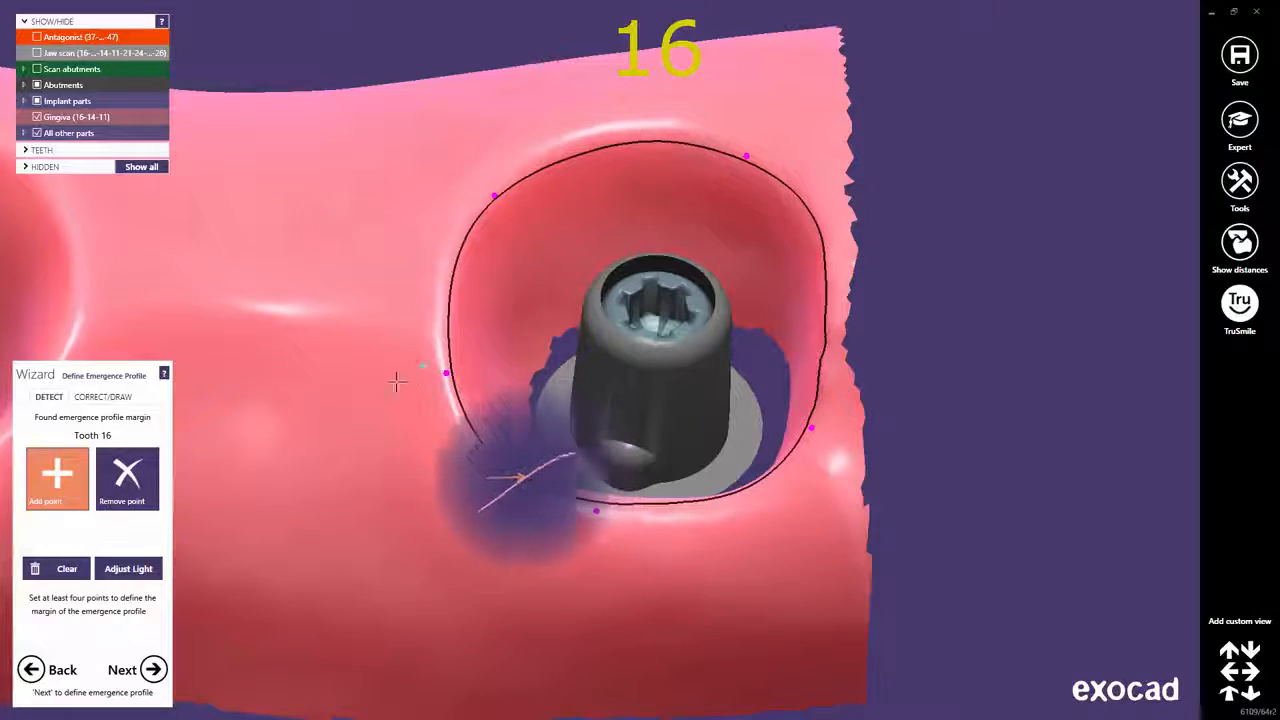
{"action": "left_click", "coordinate": [140, 486]}
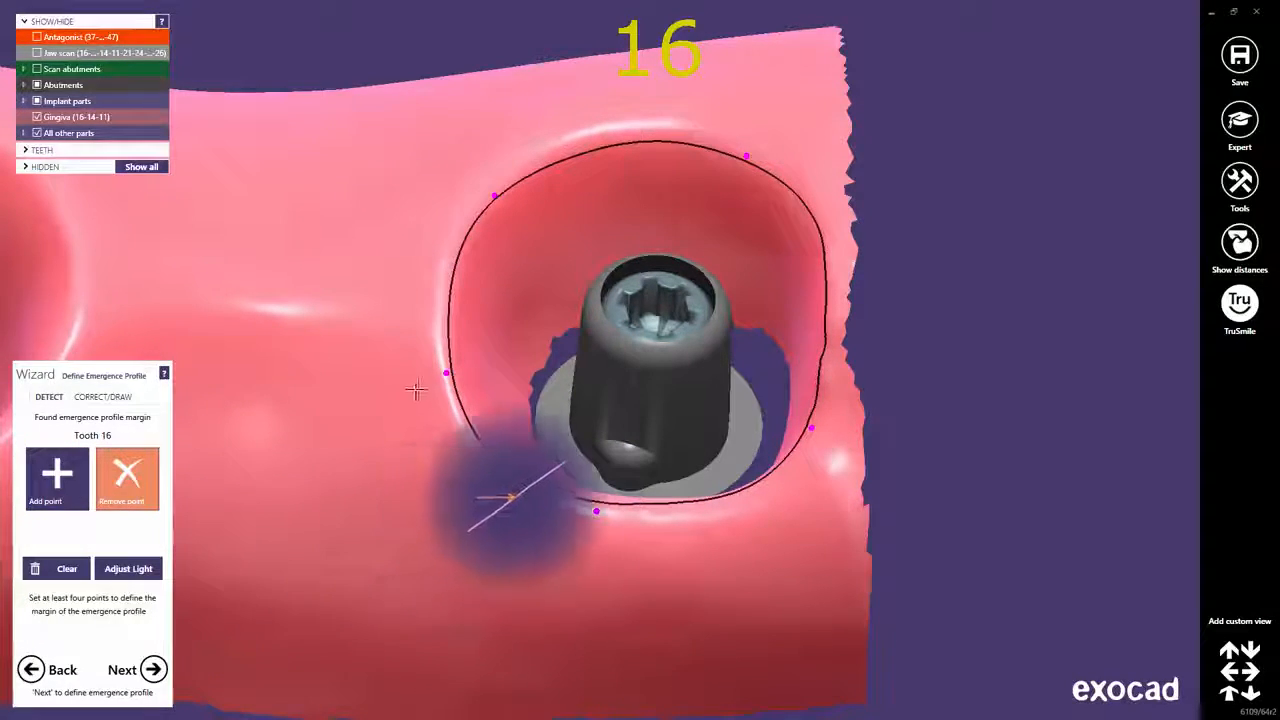
{"action": "left_click", "coordinate": [446, 373]}
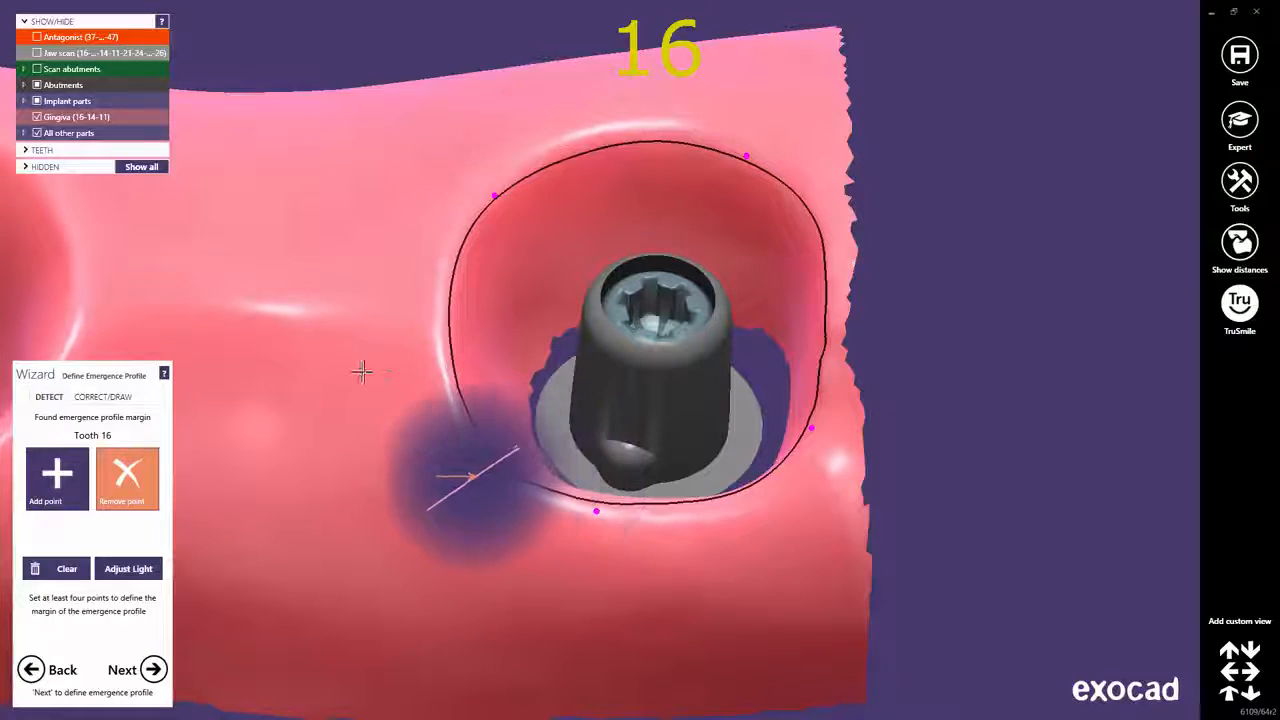
- Switch to correcting the detected margin and shift a control point on the far rim of tooth 16's gingival opening
{"action": "left_click", "coordinate": [108, 397]}
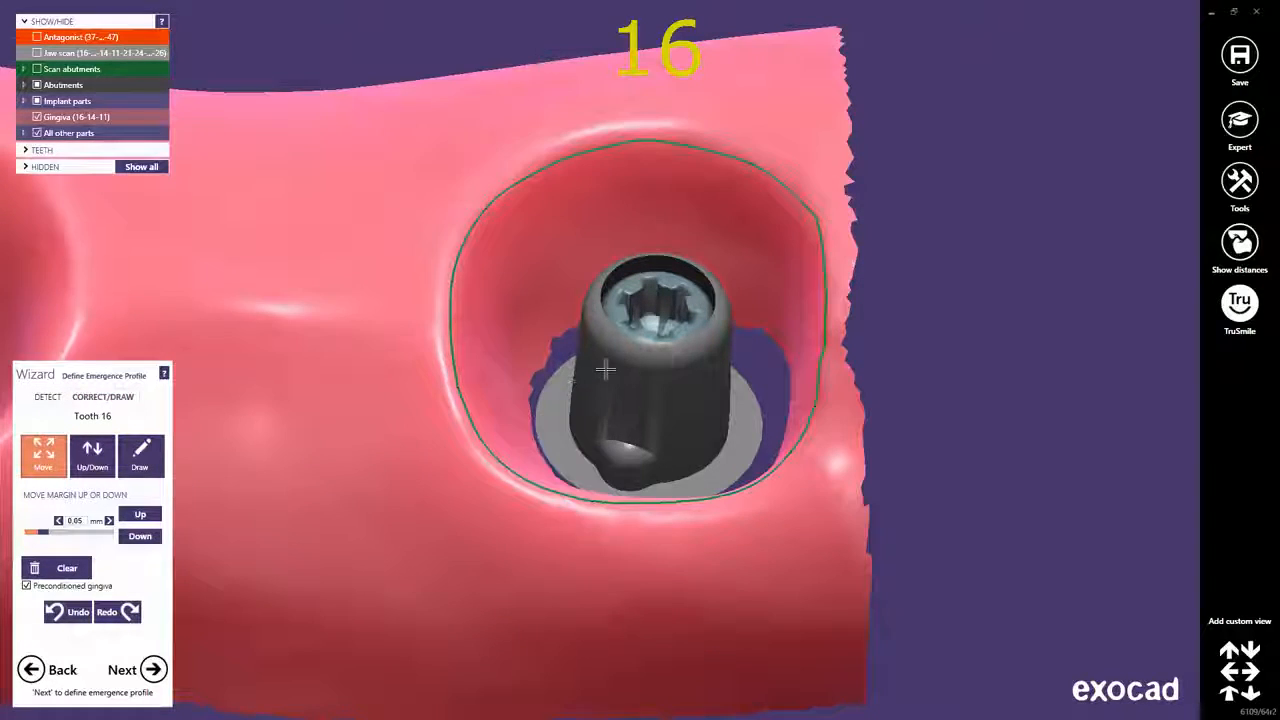
{"action": "right_click_drag", "start_coordinate": [606, 369], "coordinate": [606, 370]}
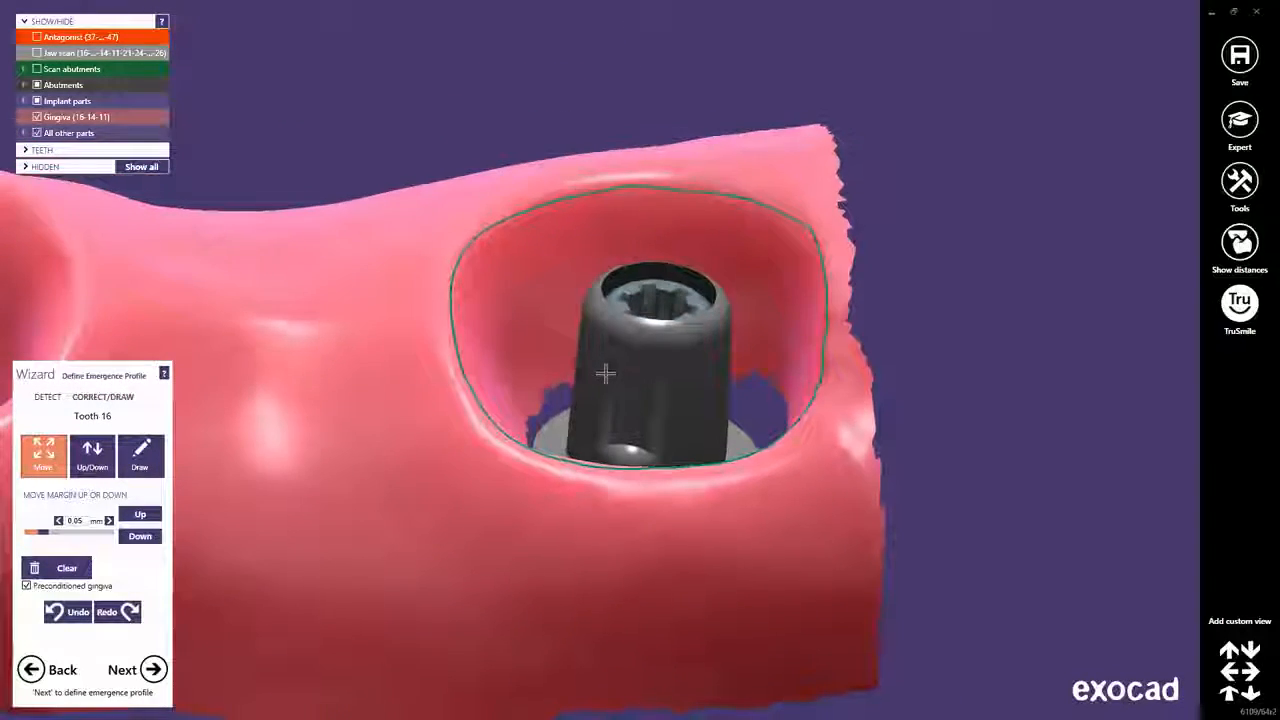
{"action": "scroll", "coordinate": [608, 371], "scroll_direction": "up", "scroll_amount": 3}
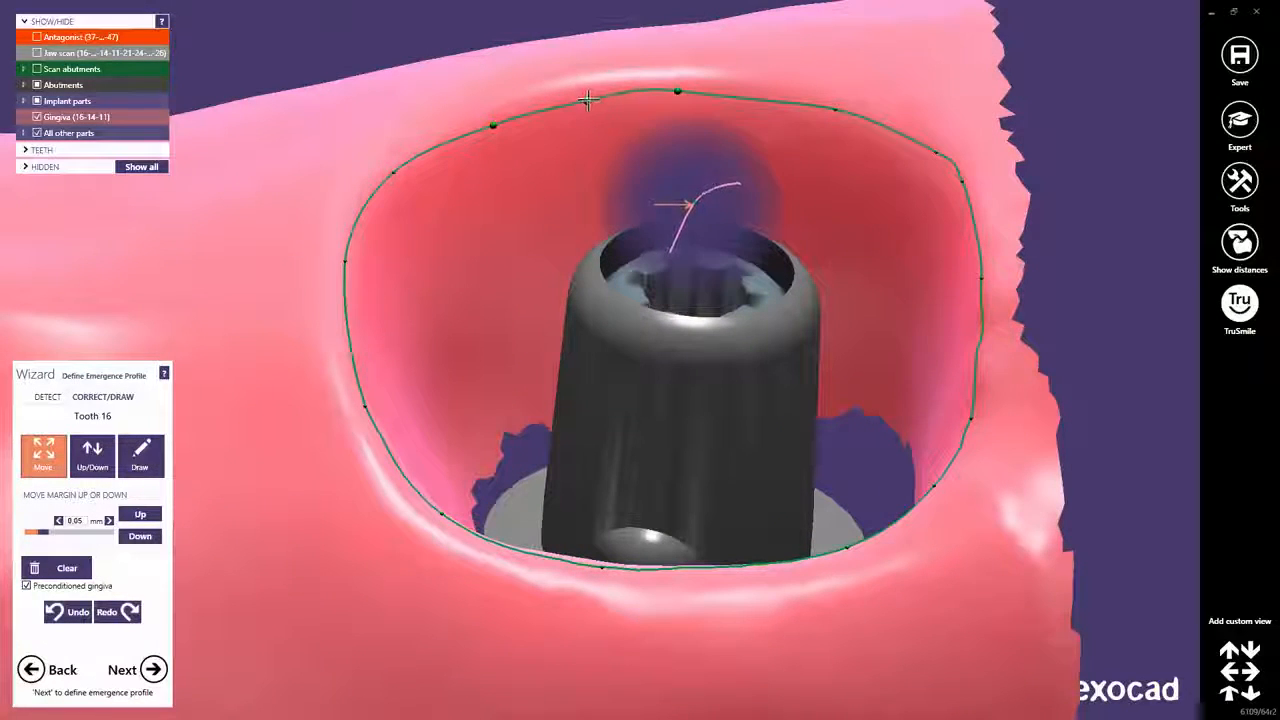
{"action": "mouse_move", "coordinate": [587, 101]}
{"action": "left_mouse_down"}
{"action": "mouse_move", "coordinate": [573, 88]}
{"action": "mouse_move", "coordinate": [561, 101]}
{"action": "mouse_move", "coordinate": [582, 112]}
{"action": "mouse_move", "coordinate": [579, 101]}
{"action": "left_mouse_up"}
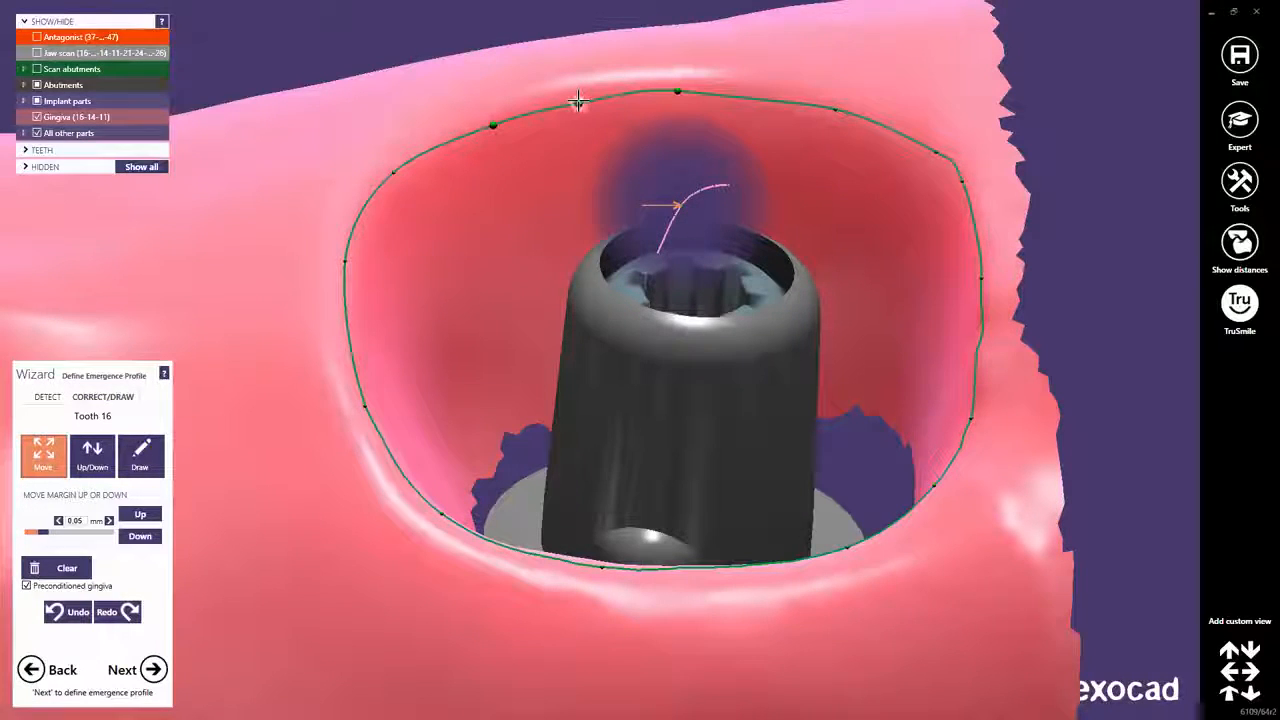
{"action": "left_click_drag", "start_coordinate": [578, 101], "coordinate": [588, 97]}
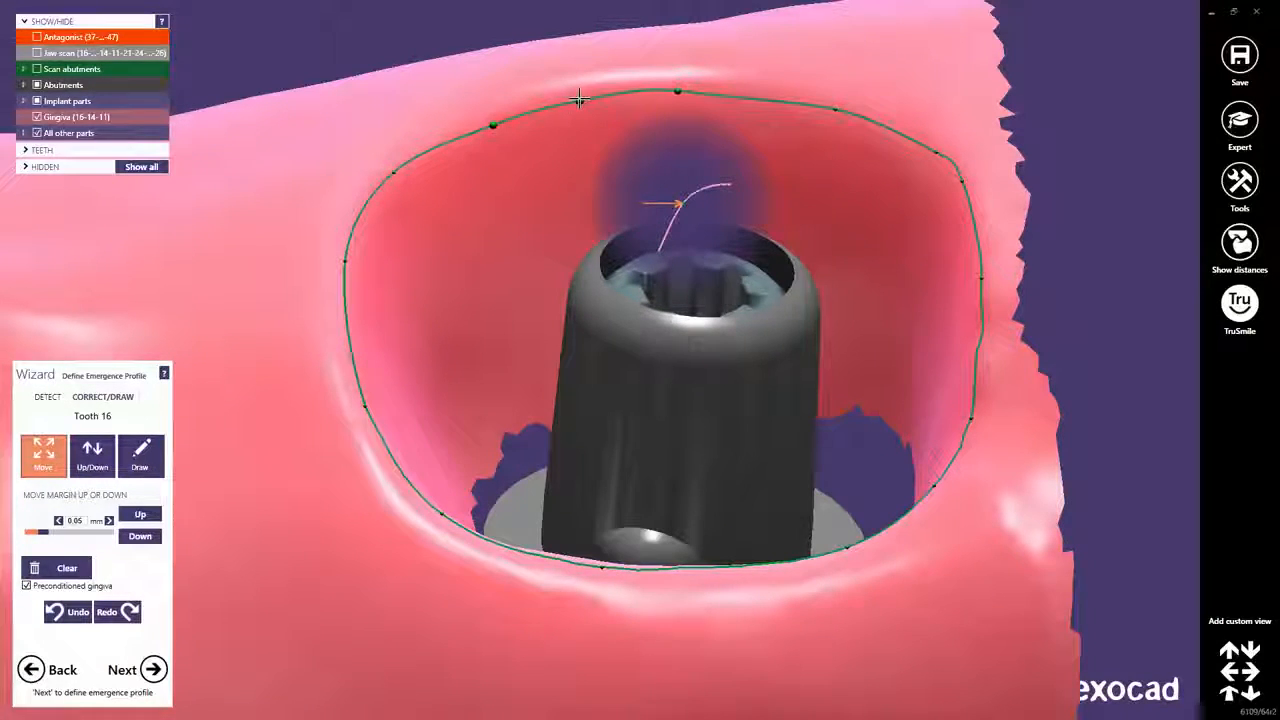
- Redraw the far section of tooth 16's margin deeper inside the gingival opening, rejoining the existing line at both ends
{"action": "left_click", "coordinate": [140, 455]}
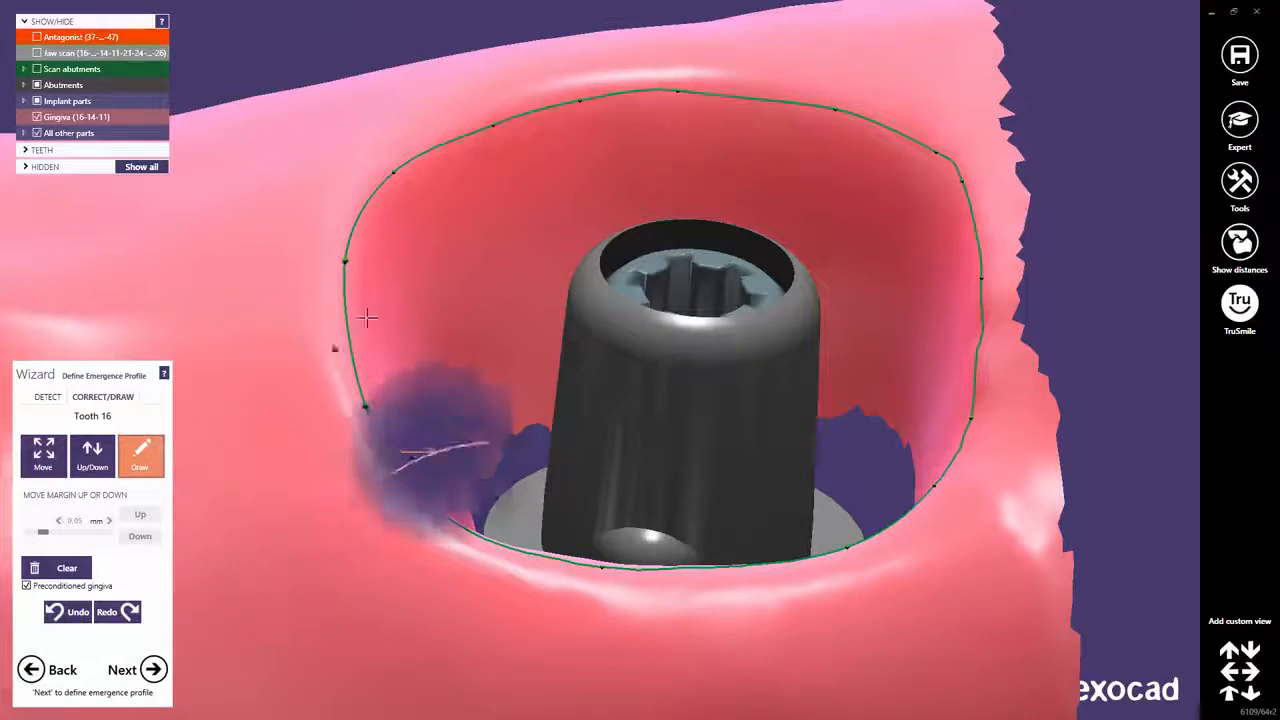
{"action": "left_click", "coordinate": [352, 249]}
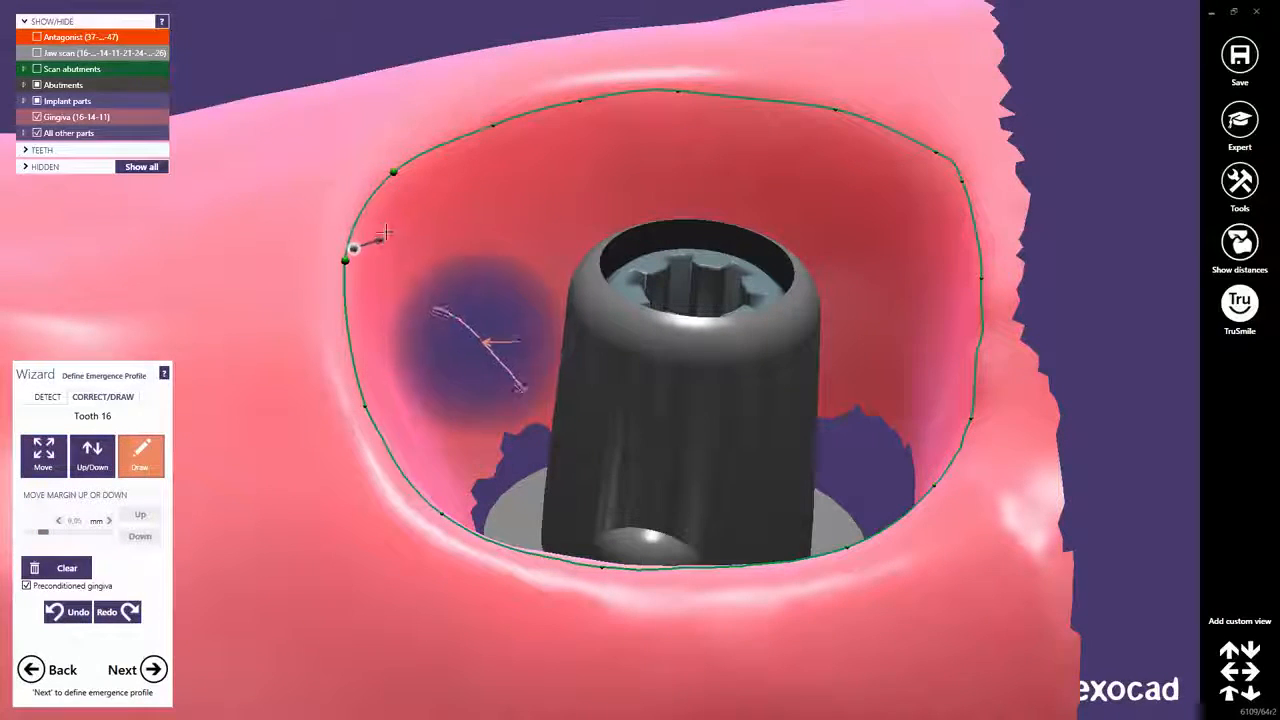
{"action": "left_click", "coordinate": [398, 224]}
{"action": "left_click", "coordinate": [462, 183]}
{"action": "left_click", "coordinate": [537, 158]}
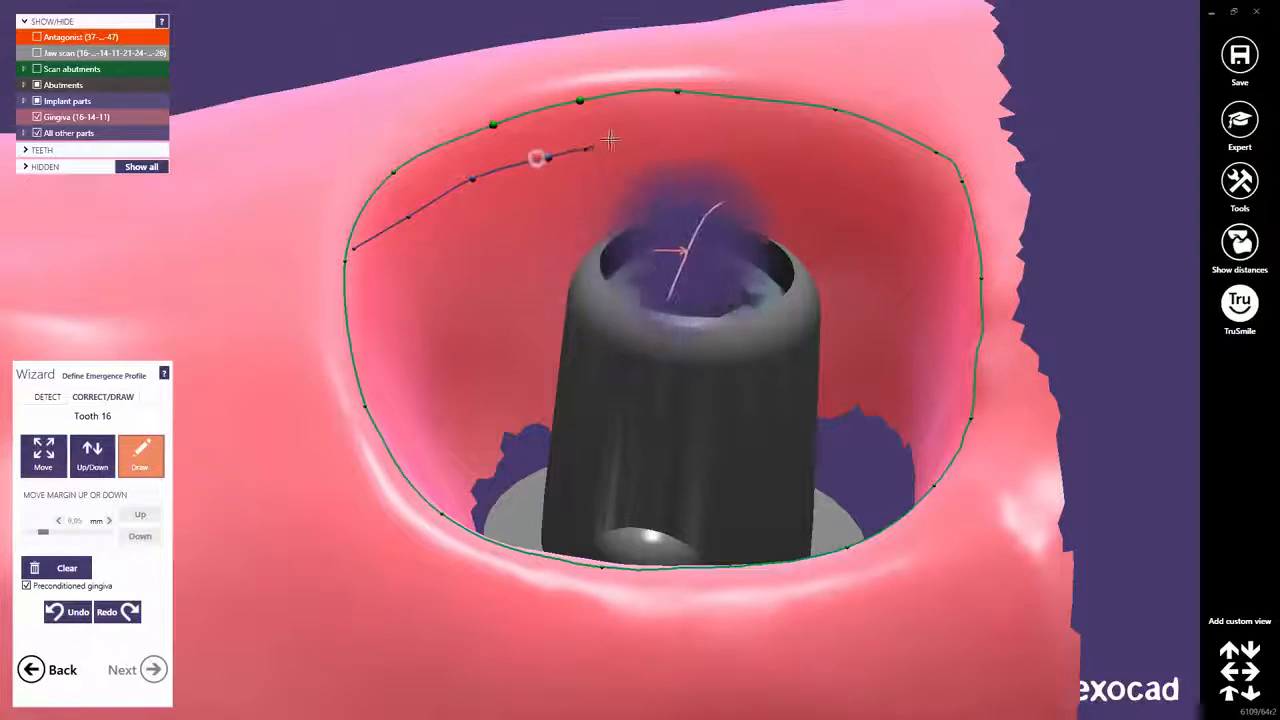
{"action": "left_click", "coordinate": [645, 137]}
{"action": "left_click", "coordinate": [737, 141]}
{"action": "left_click", "coordinate": [823, 161]}
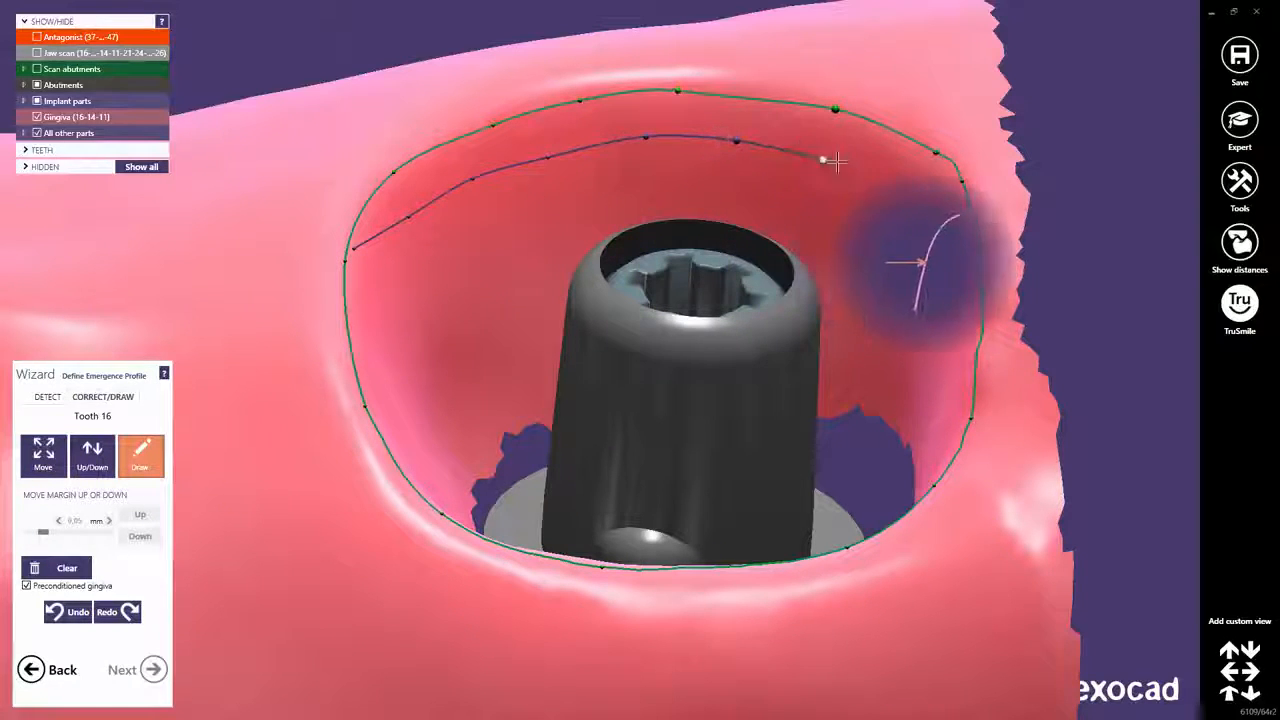
{"action": "left_click", "coordinate": [896, 195]}
{"action": "left_click", "coordinate": [928, 242]}
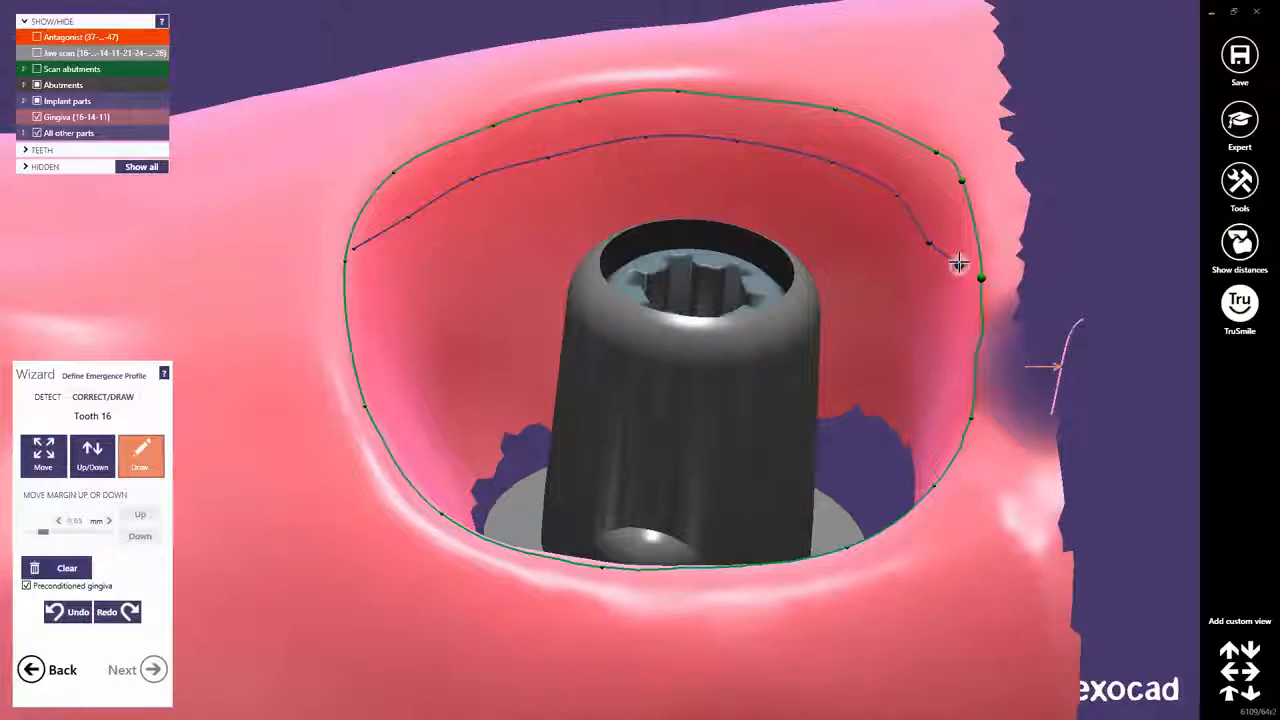
{"action": "left_click", "coordinate": [958, 263]}
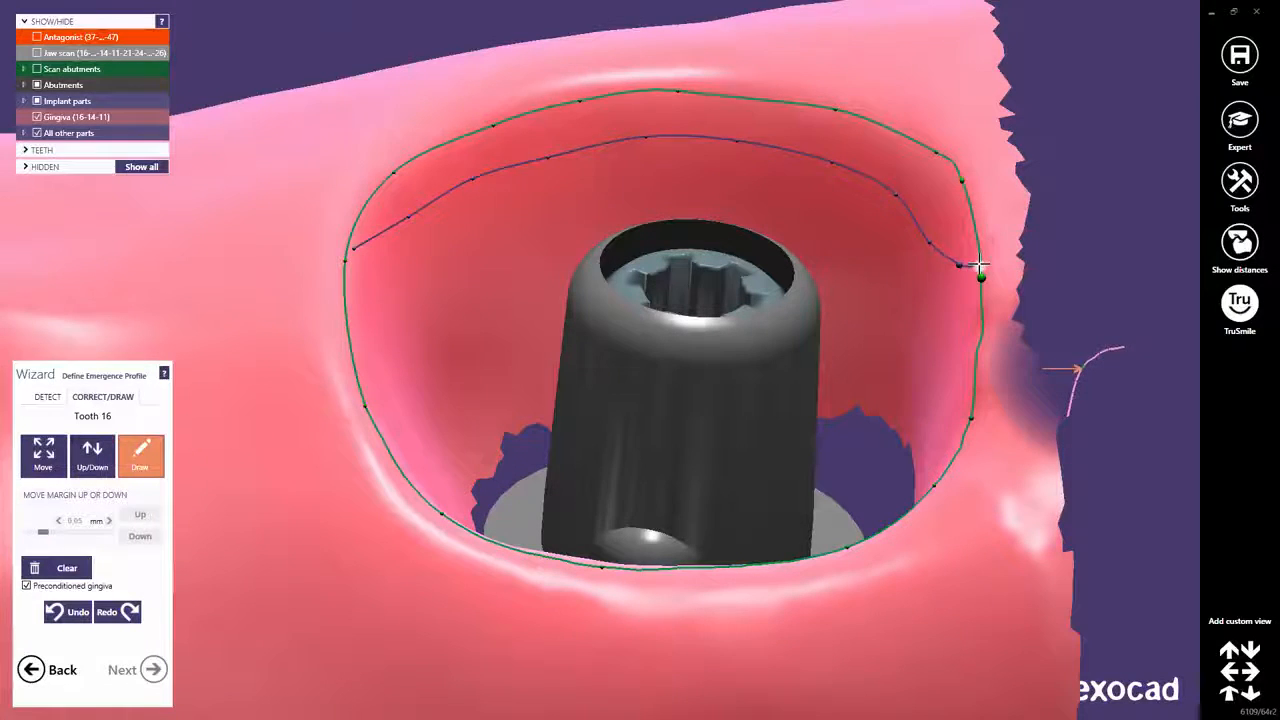
{"action": "left_click", "coordinate": [979, 266]}
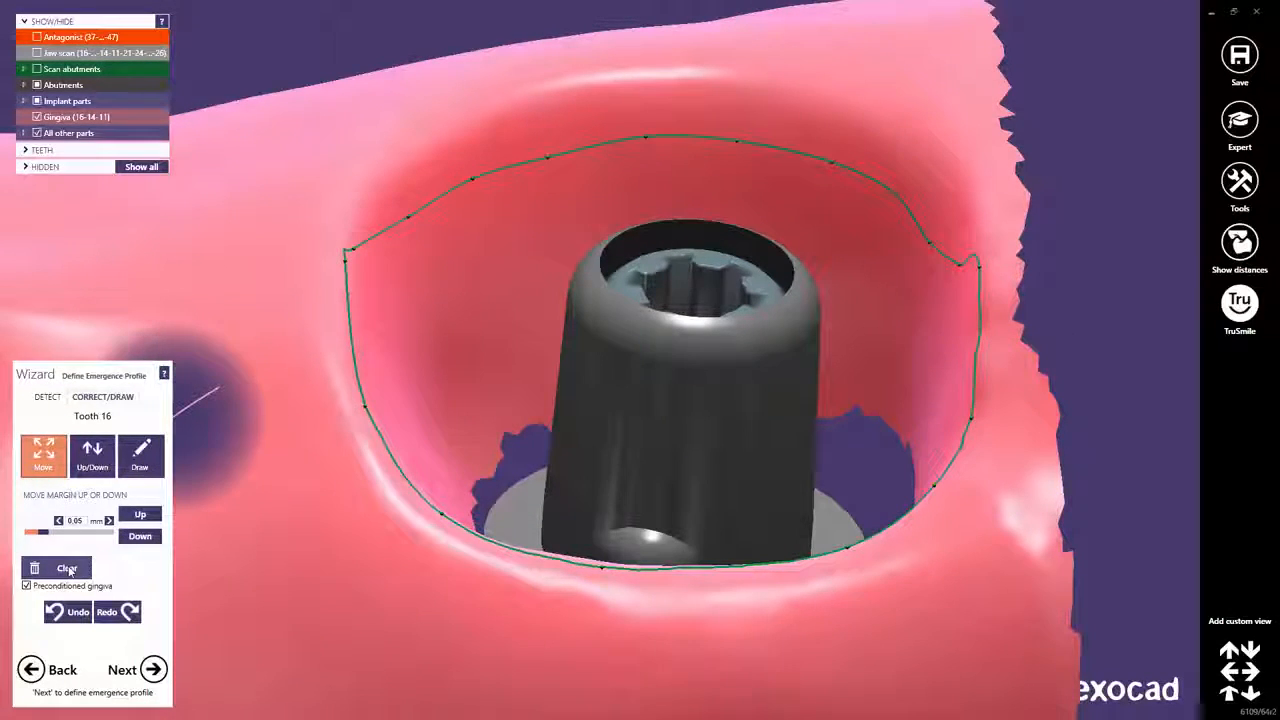
- Clear tooth 16's entire margin and draw a new one from scratch along the far inner wall of the gingival opening
{"action": "left_click", "coordinate": [67, 568]}
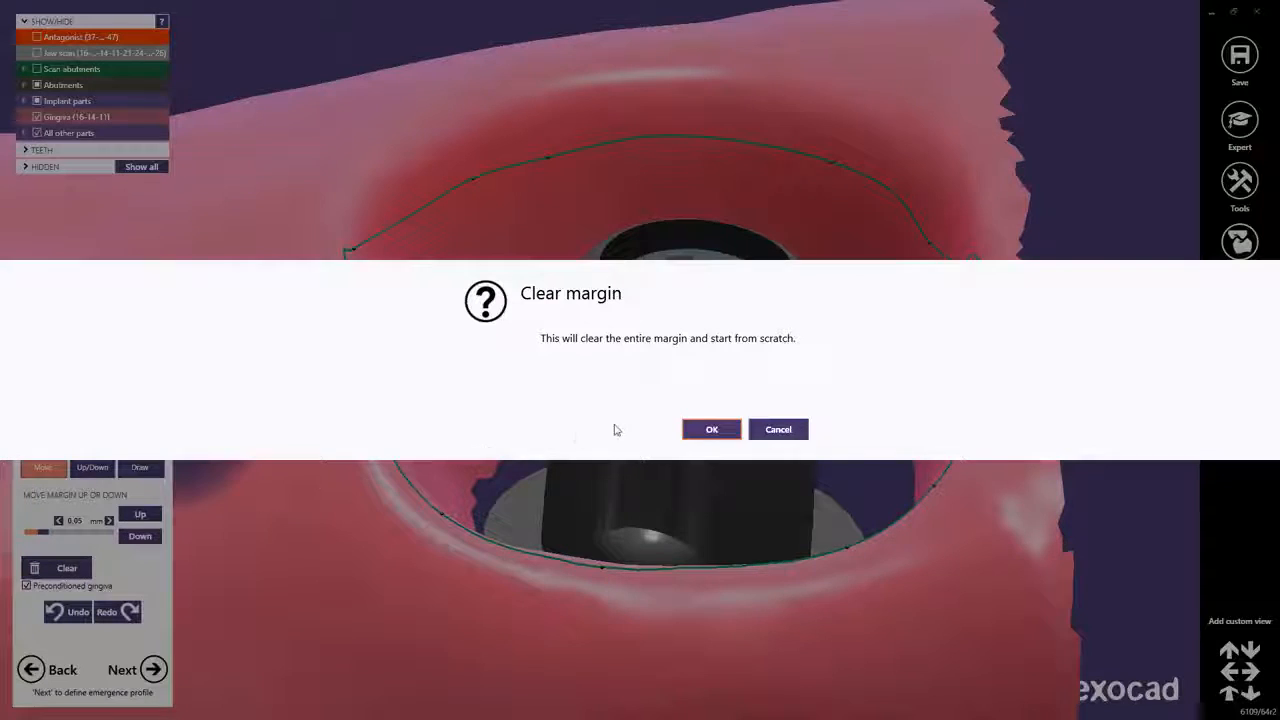
{"action": "left_click", "coordinate": [706, 431]}
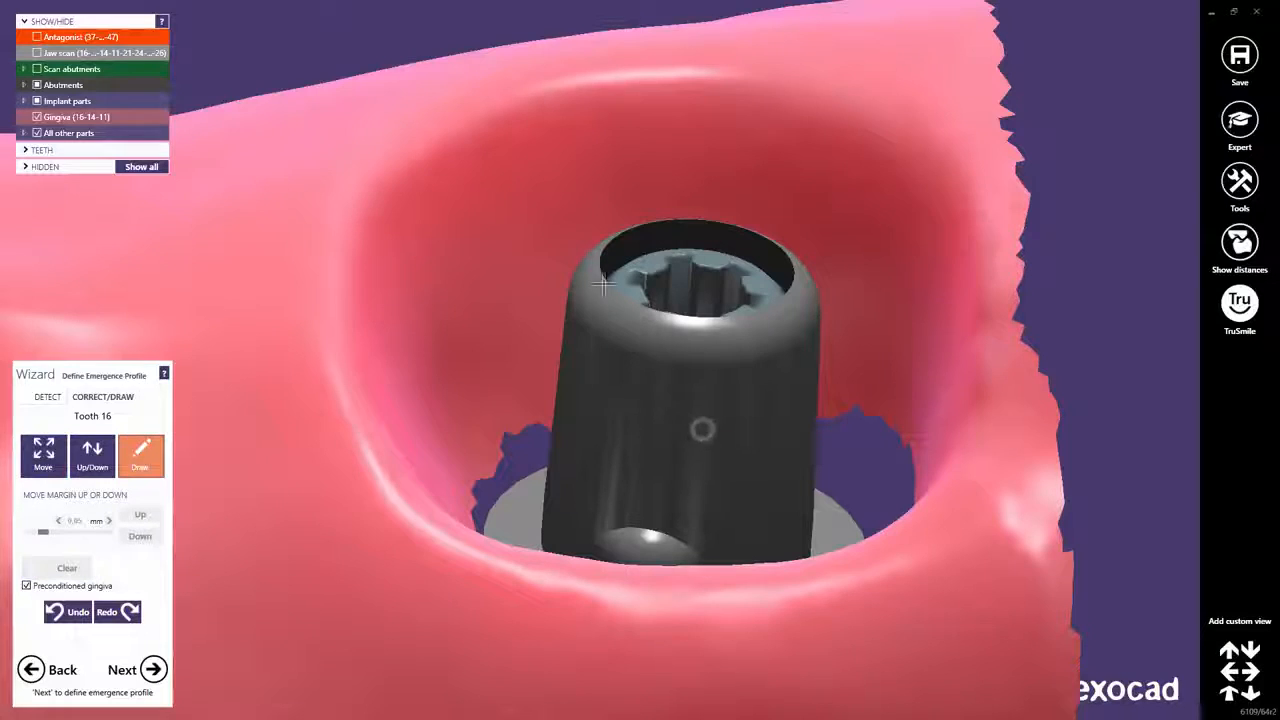
{"action": "left_click_drag", "start_coordinate": [603, 285], "coordinate": [434, 178]}
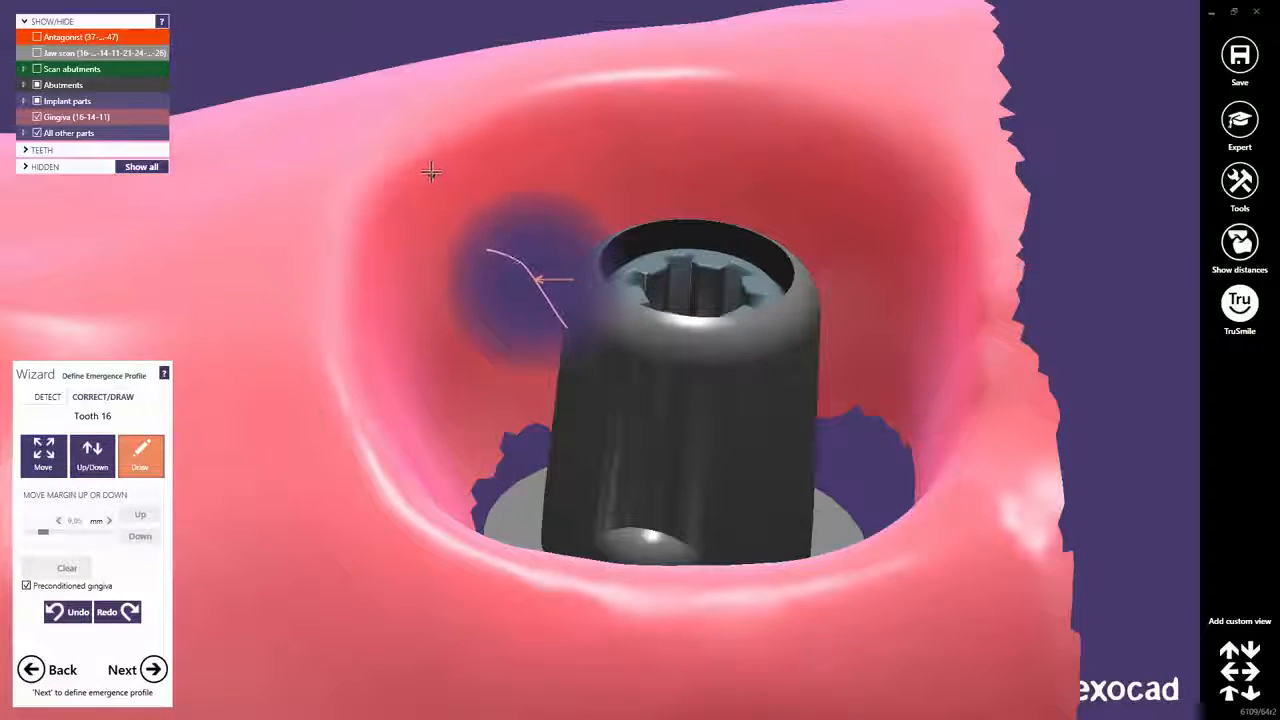
{"action": "left_click", "coordinate": [430, 172]}
{"action": "left_click", "coordinate": [512, 136]}
{"action": "left_click", "coordinate": [586, 121]}
{"action": "left_click", "coordinate": [672, 110]}
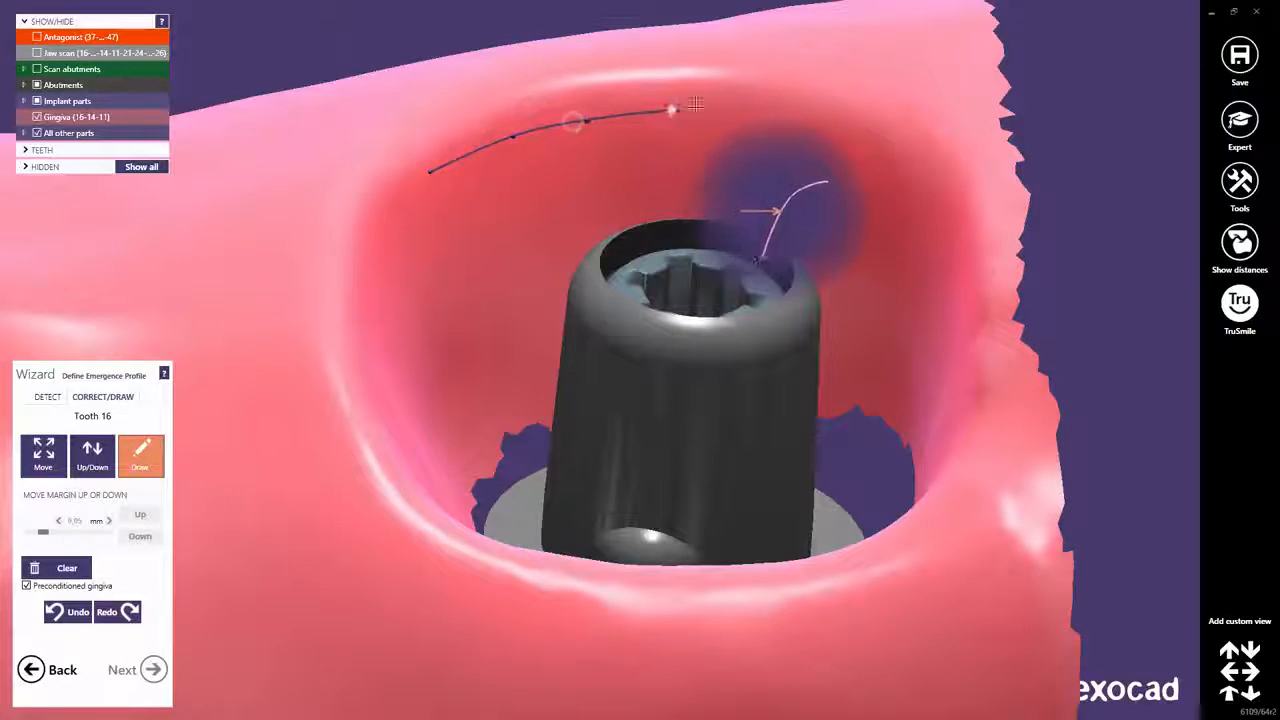
{"action": "left_click", "coordinate": [768, 118]}
{"action": "left_click", "coordinate": [890, 152]}
- Draw the rest of the margin around tooth 16's gingival opening and close the loop at its starting point
{"action": "middle_click", "coordinate": [889, 152]}
{"action": "right_click_drag", "start_coordinate": [886, 217], "coordinate": [763, 337]}
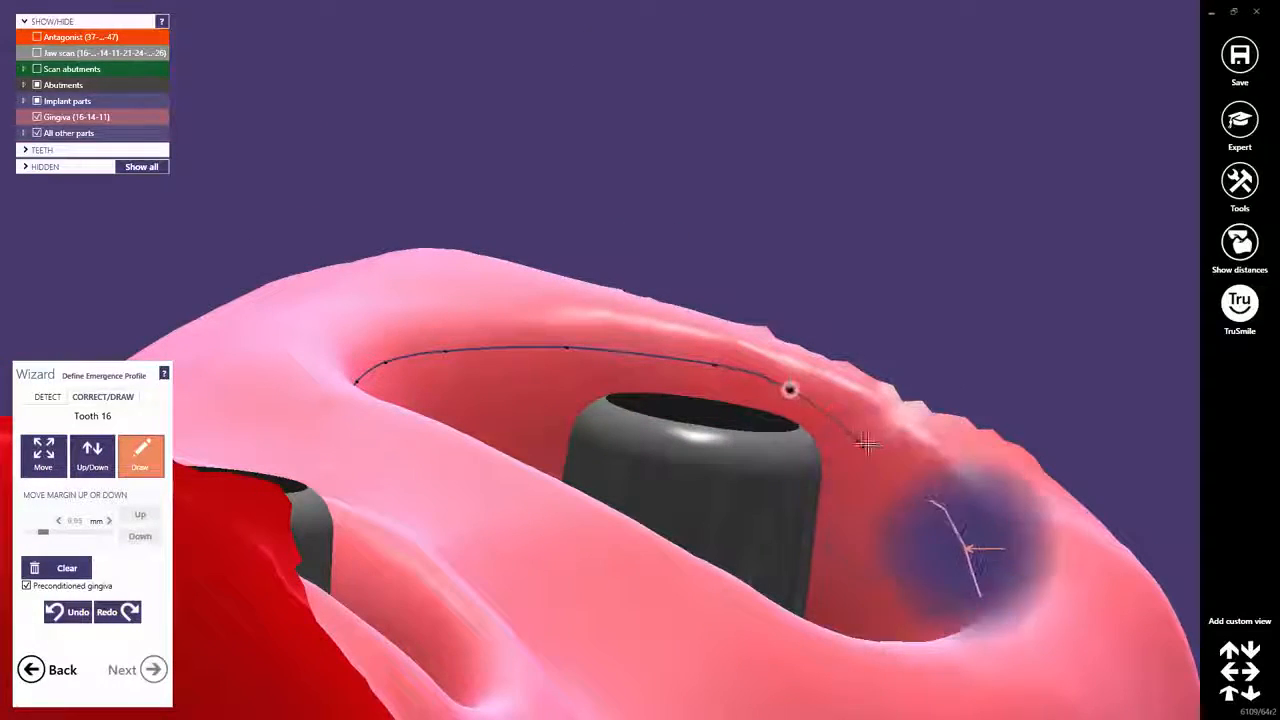
{"action": "left_click", "coordinate": [913, 461]}
{"action": "right_click_drag", "start_coordinate": [913, 461], "coordinate": [737, 451]}
{"action": "left_click", "coordinate": [670, 388]}
{"action": "left_click", "coordinate": [739, 446]}
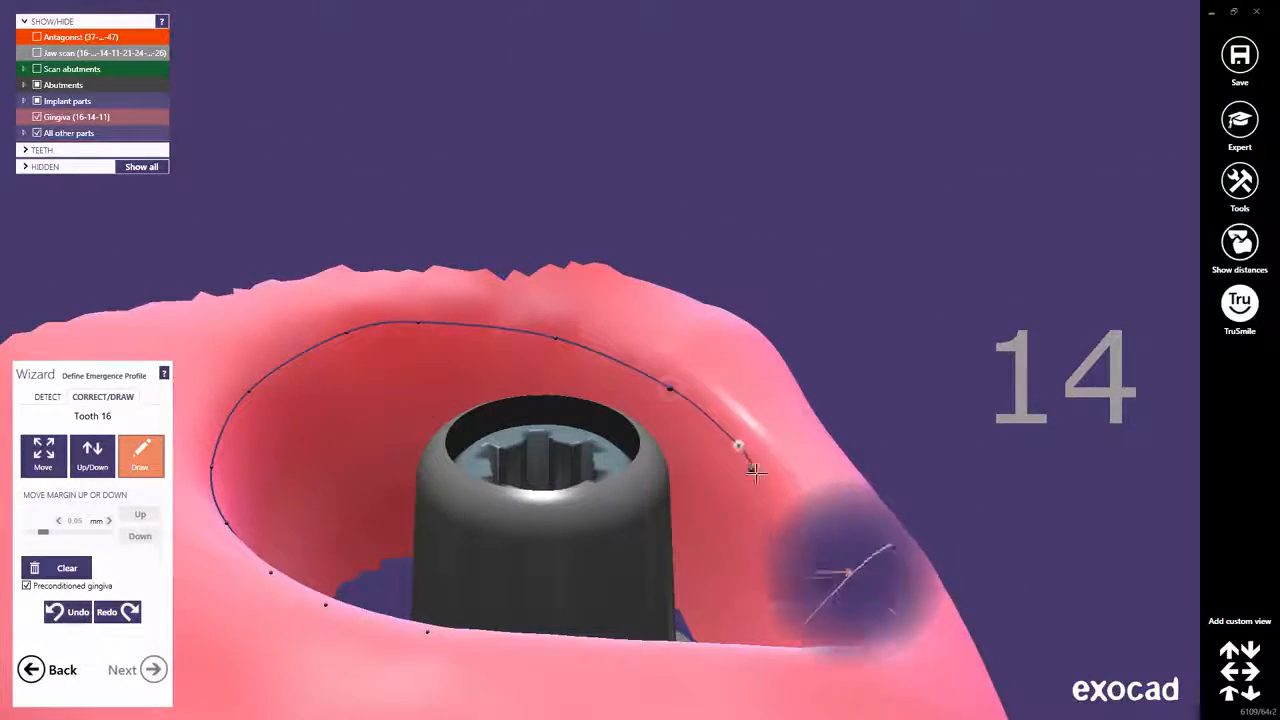
{"action": "left_click", "coordinate": [788, 517]}
{"action": "right_click_drag", "start_coordinate": [788, 517], "coordinate": [786, 508]}
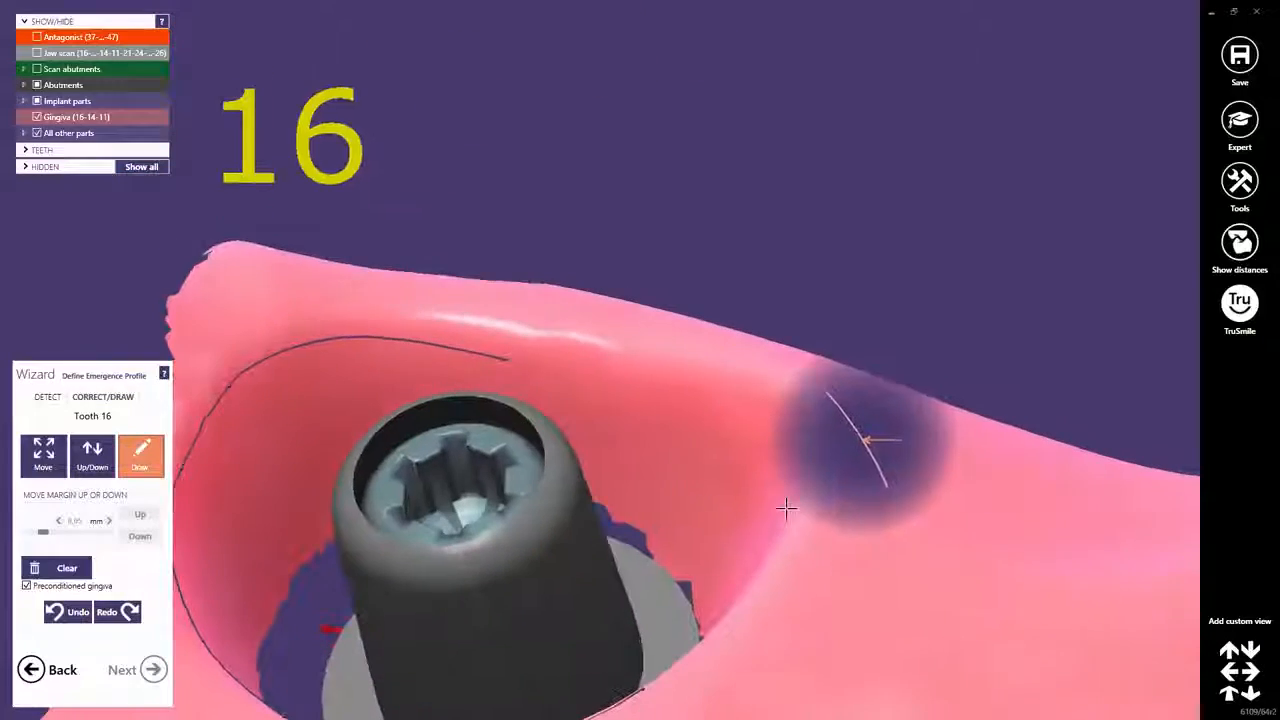
{"action": "left_click", "coordinate": [646, 389]}
{"action": "left_click", "coordinate": [754, 404]}
{"action": "right_click_drag", "start_coordinate": [754, 404], "coordinate": [625, 378]}
{"action": "left_click", "coordinate": [577, 384]}
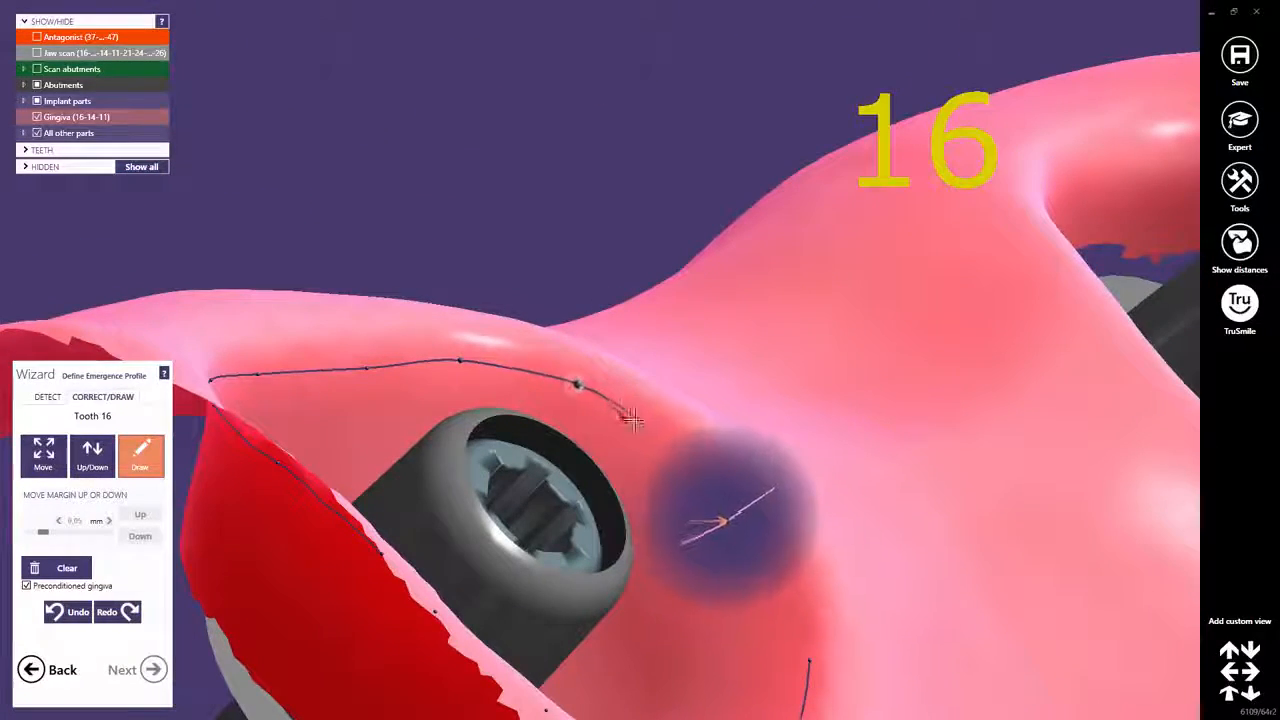
{"action": "left_click", "coordinate": [659, 435]}
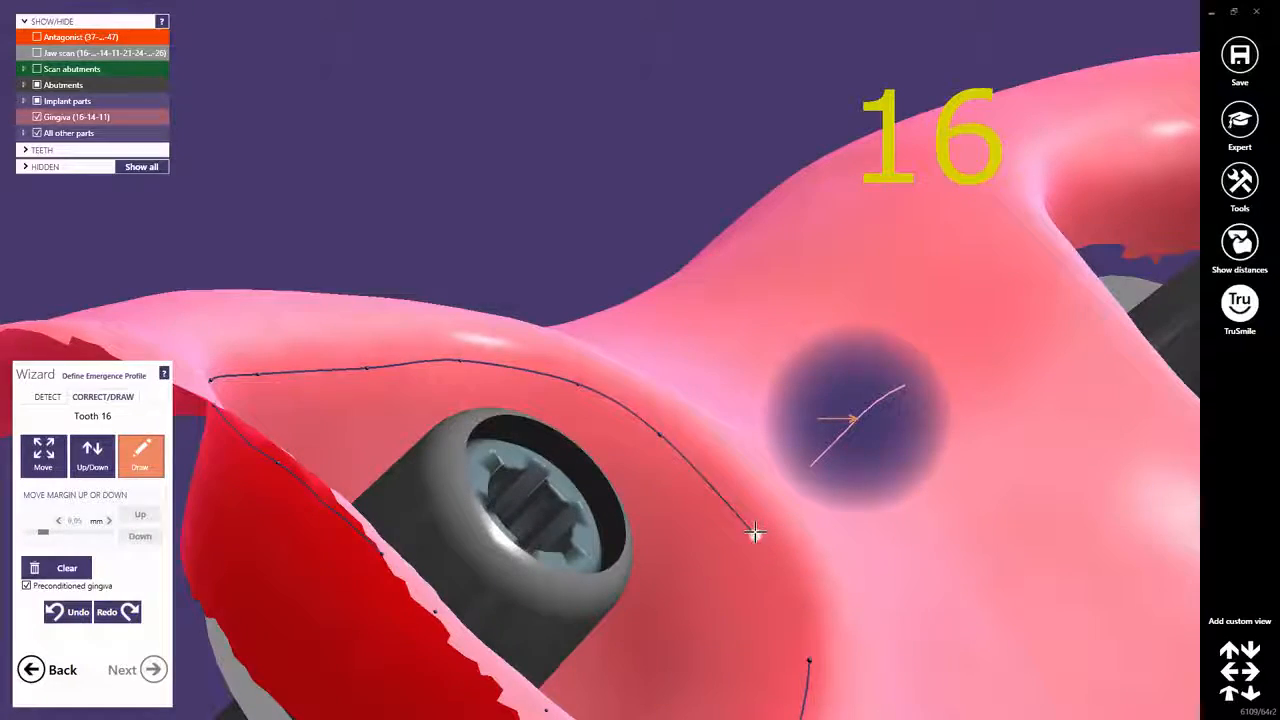
{"action": "left_click", "coordinate": [754, 533]}
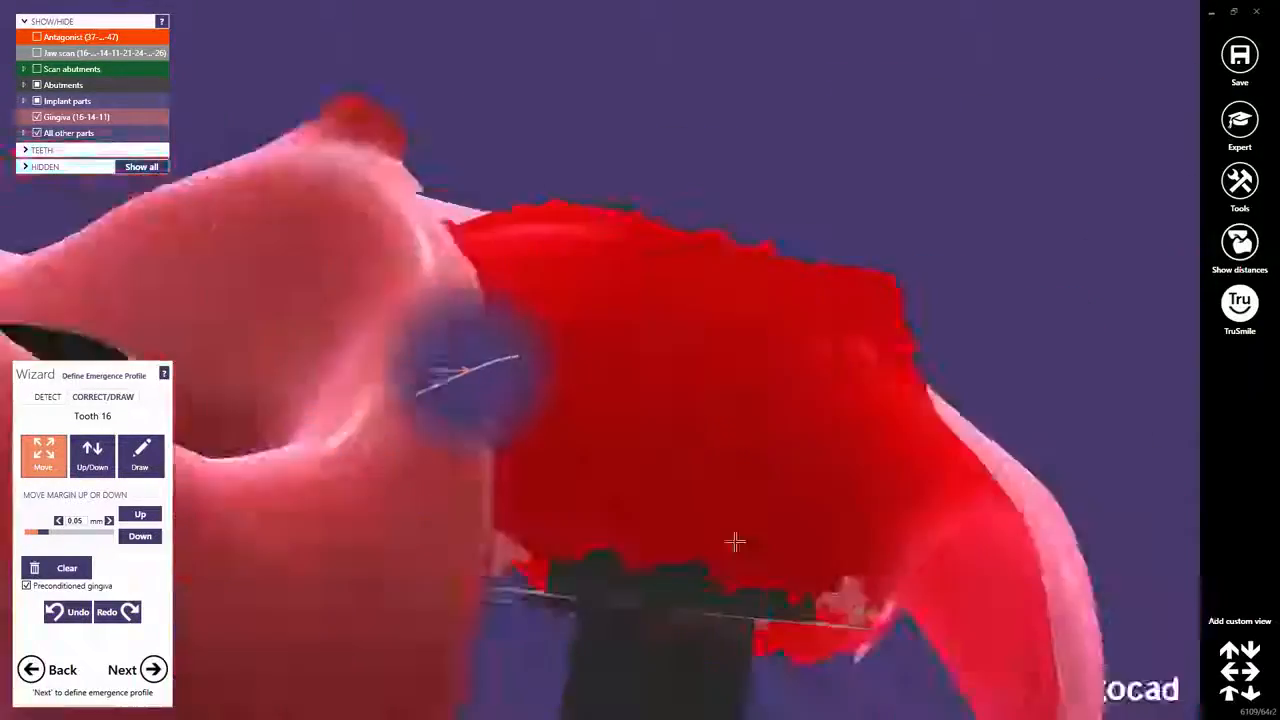
- Set the margin shift to 0.25 mm and move tooth 16's whole margin down twice
{"action": "scroll", "coordinate": [880, 618], "scroll_direction": "down", "scroll_amount": 3}
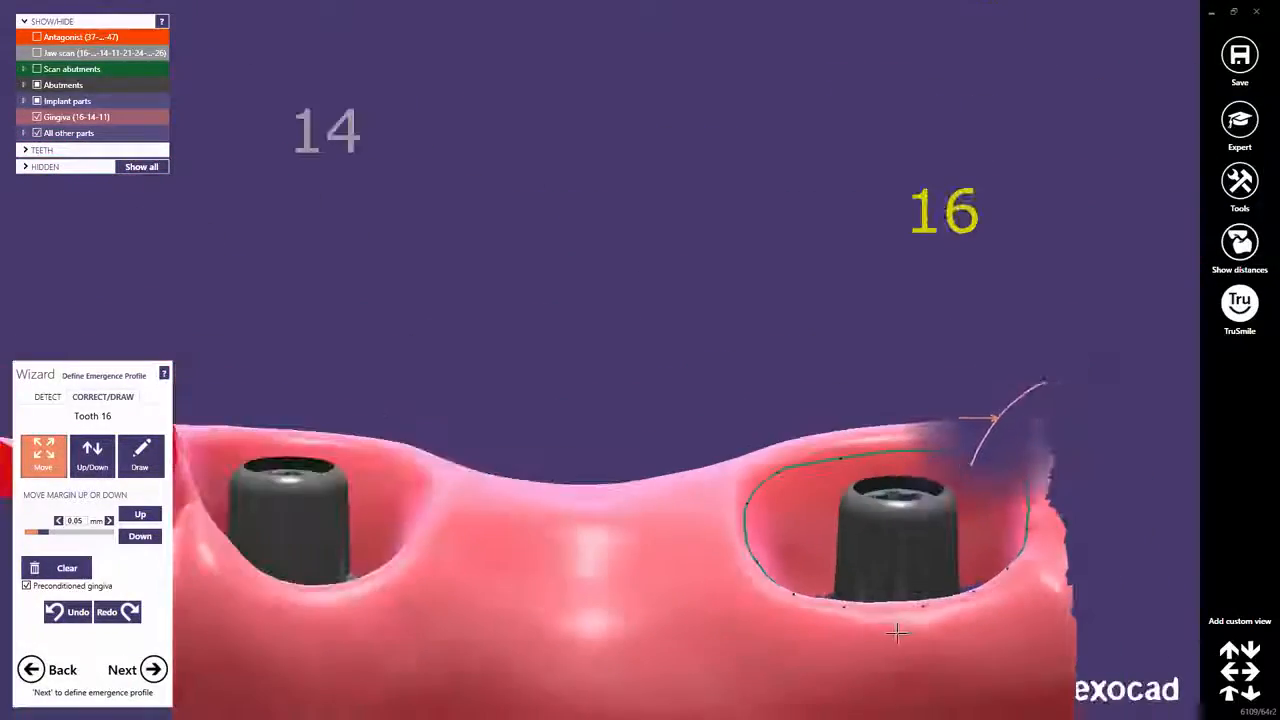
{"action": "left_click", "coordinate": [906, 643]}
{"action": "middle_click_drag", "start_coordinate": [908, 644], "coordinate": [623, 551]}
{"action": "scroll", "coordinate": [623, 551], "scroll_direction": "up", "scroll_amount": 5}
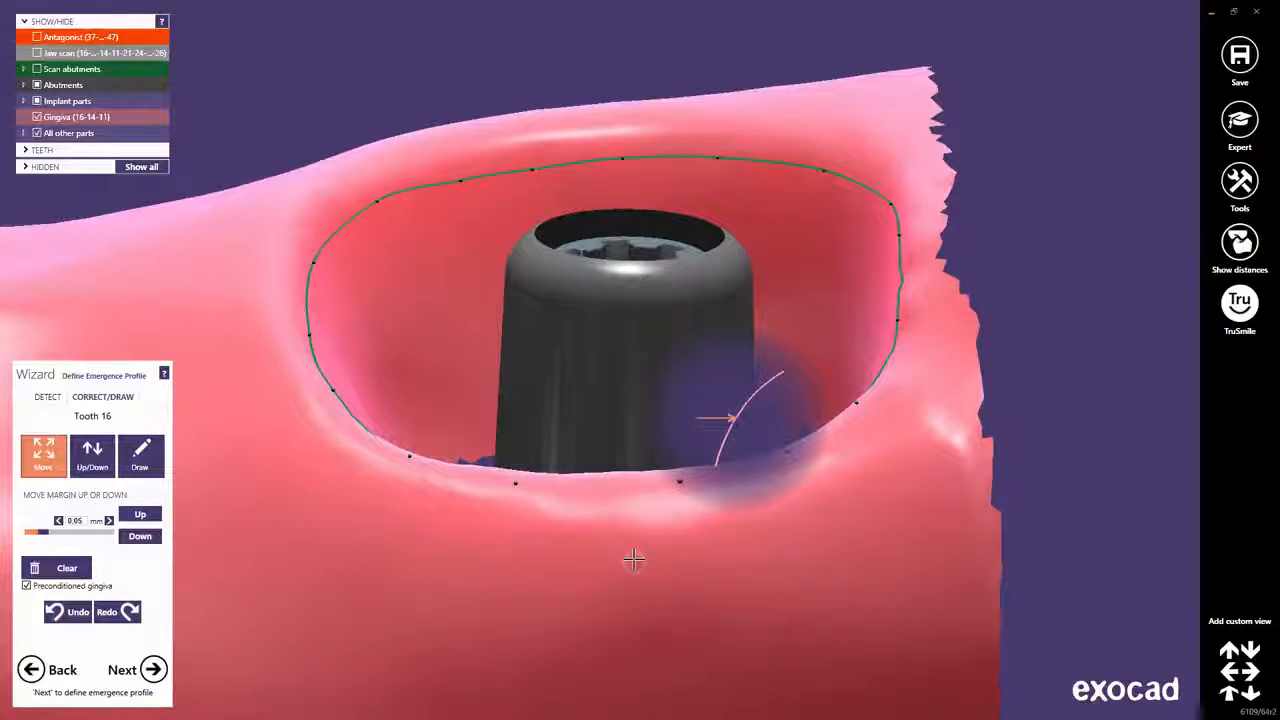
{"action": "right_click_drag", "start_coordinate": [609, 526], "coordinate": [611, 535]}
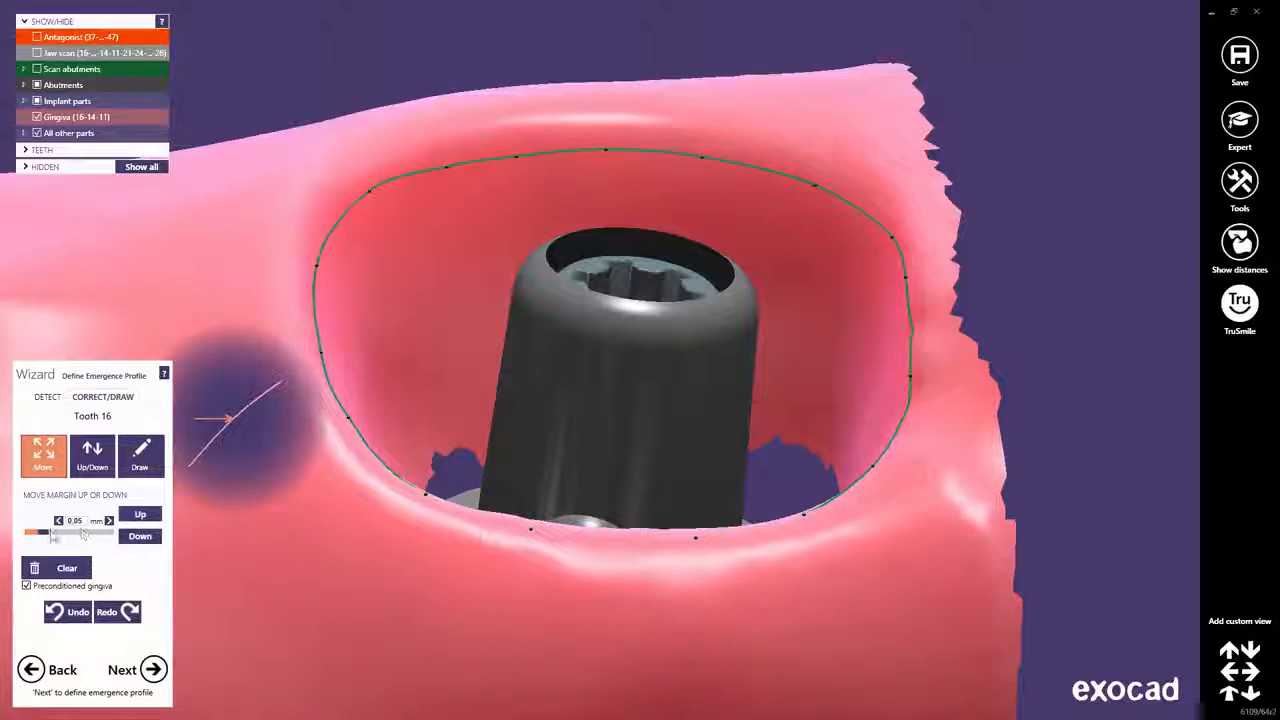
{"action": "left_click_drag", "start_coordinate": [52, 535], "coordinate": [106, 538]}
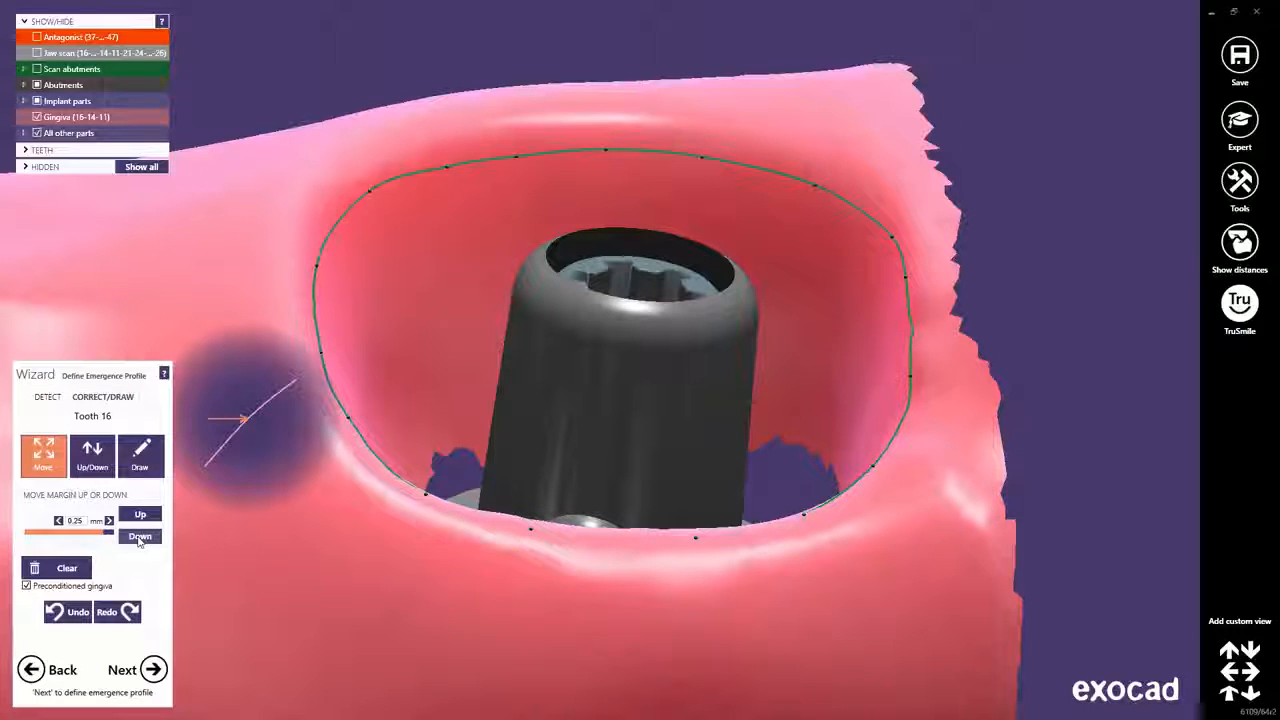
{"action": "left_click", "coordinate": [139, 537]}
{"action": "left_click", "coordinate": [139, 537]}
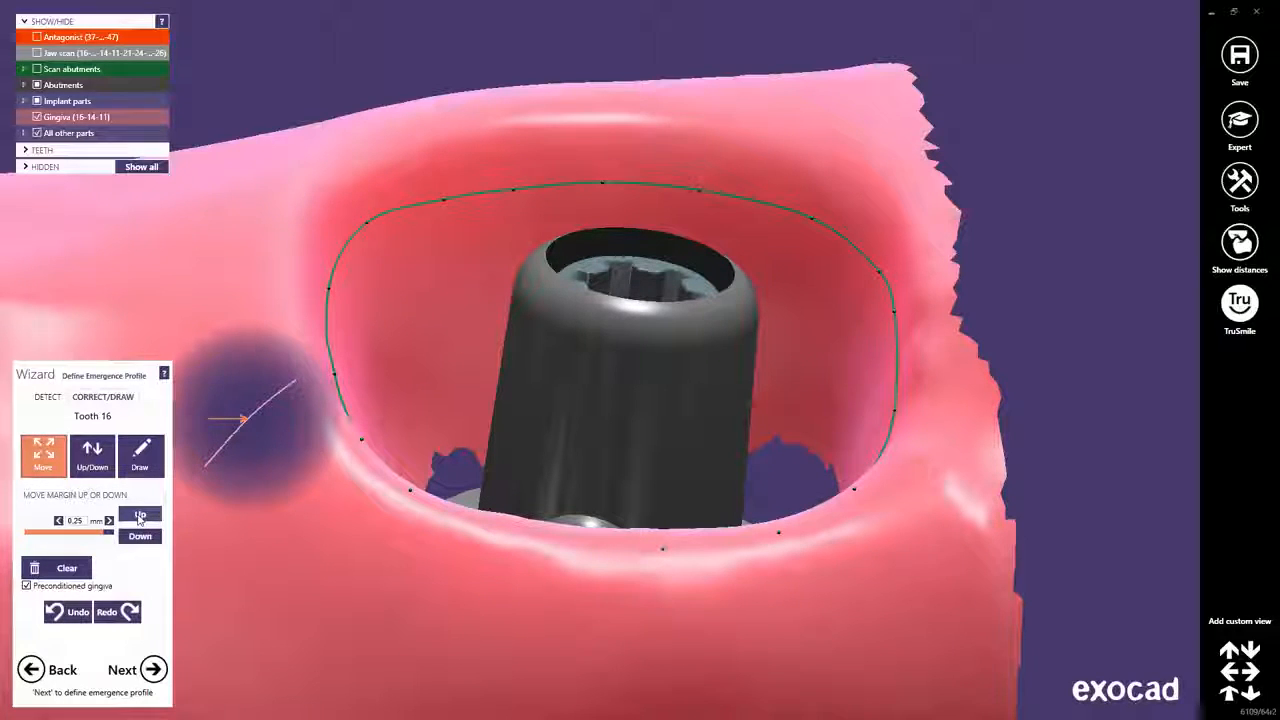
- Move tooth 16's whole margin up by 0.25 mm and accept it to continue with tooth 14
{"action": "left_click", "coordinate": [139, 515]}
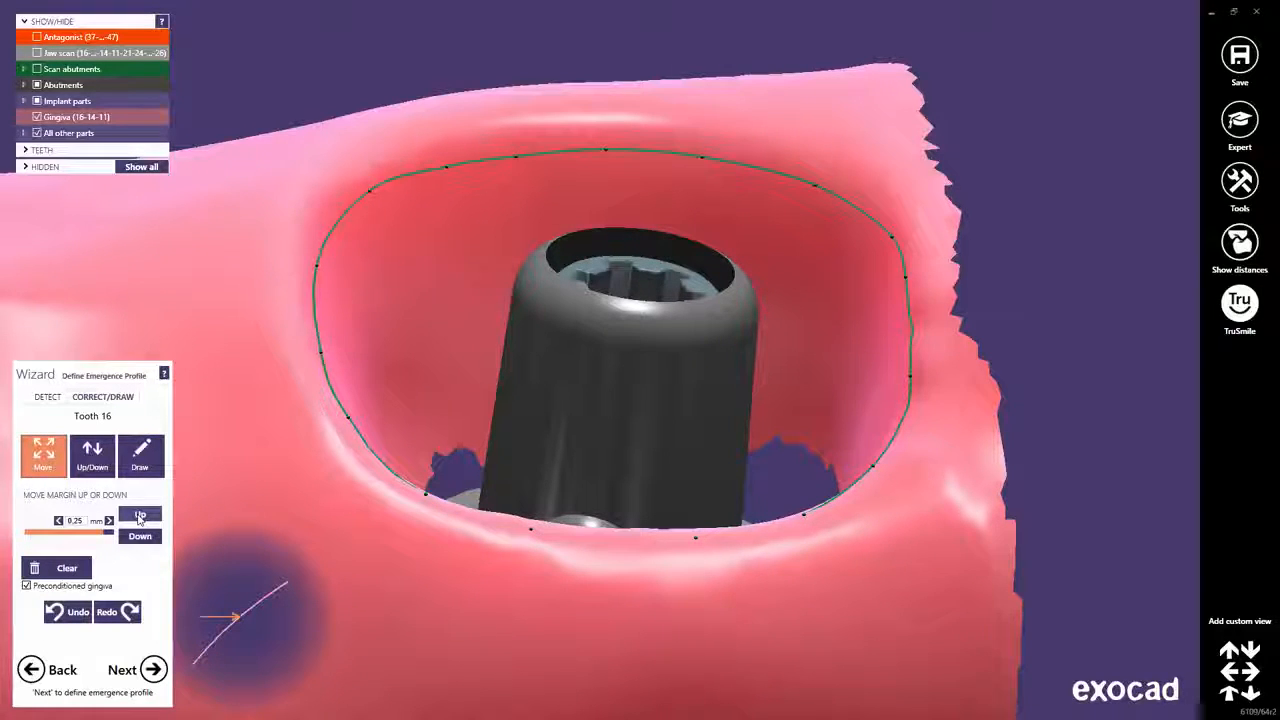
{"action": "left_click", "coordinate": [27, 586]}
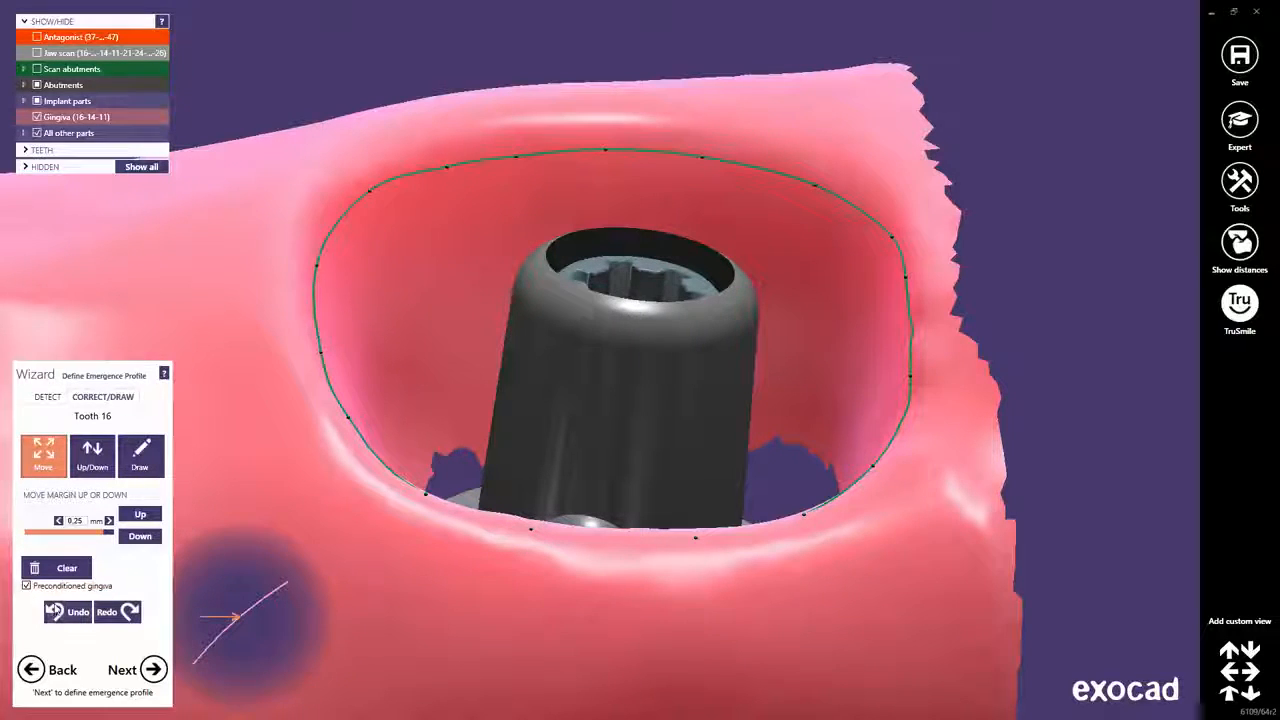
{"action": "left_click", "coordinate": [115, 616]}
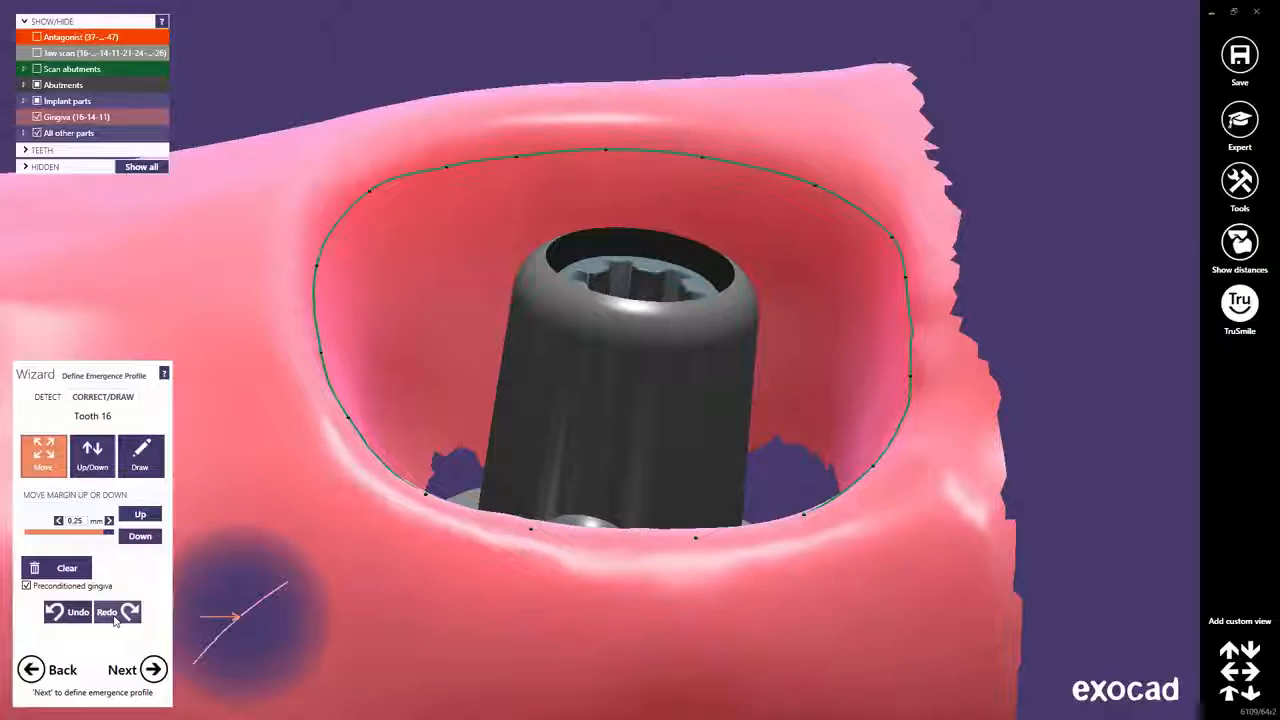
{"action": "left_click", "coordinate": [151, 670]}
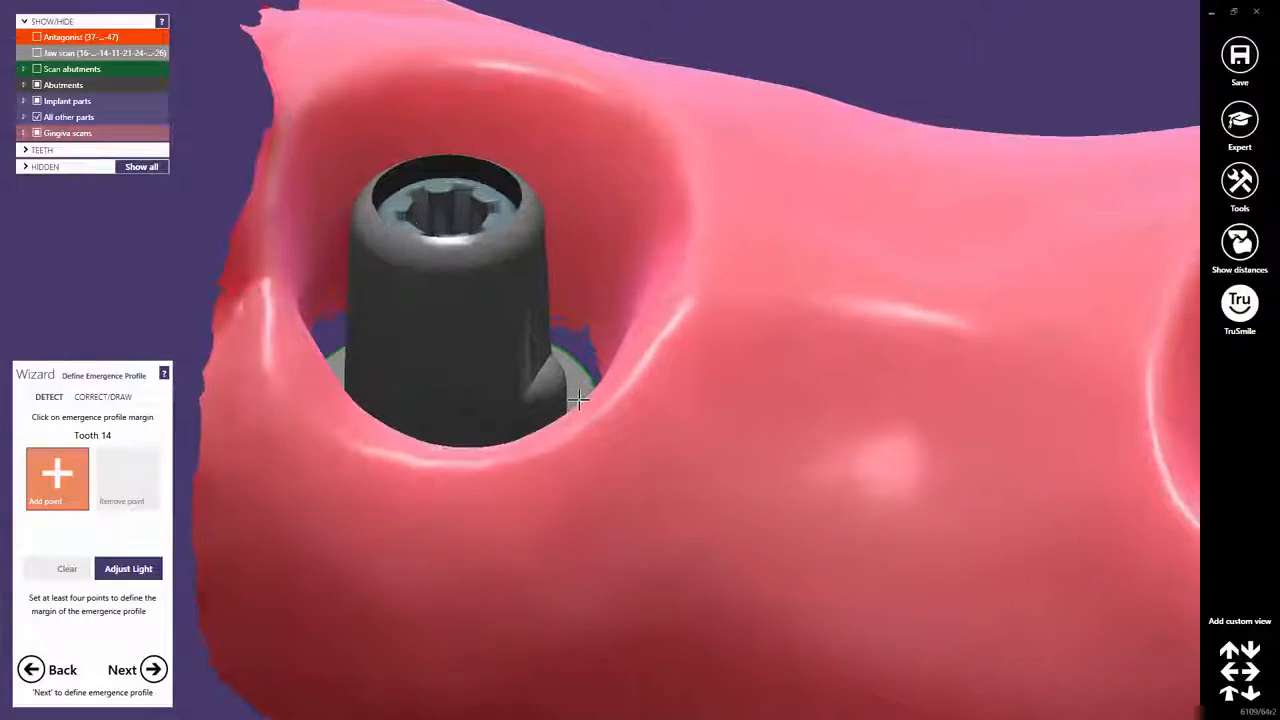
- Detect tooth 14's emergence profile margin from four points around its gingival opening and accept it to continue with tooth 11
{"action": "left_click", "coordinate": [588, 400]}
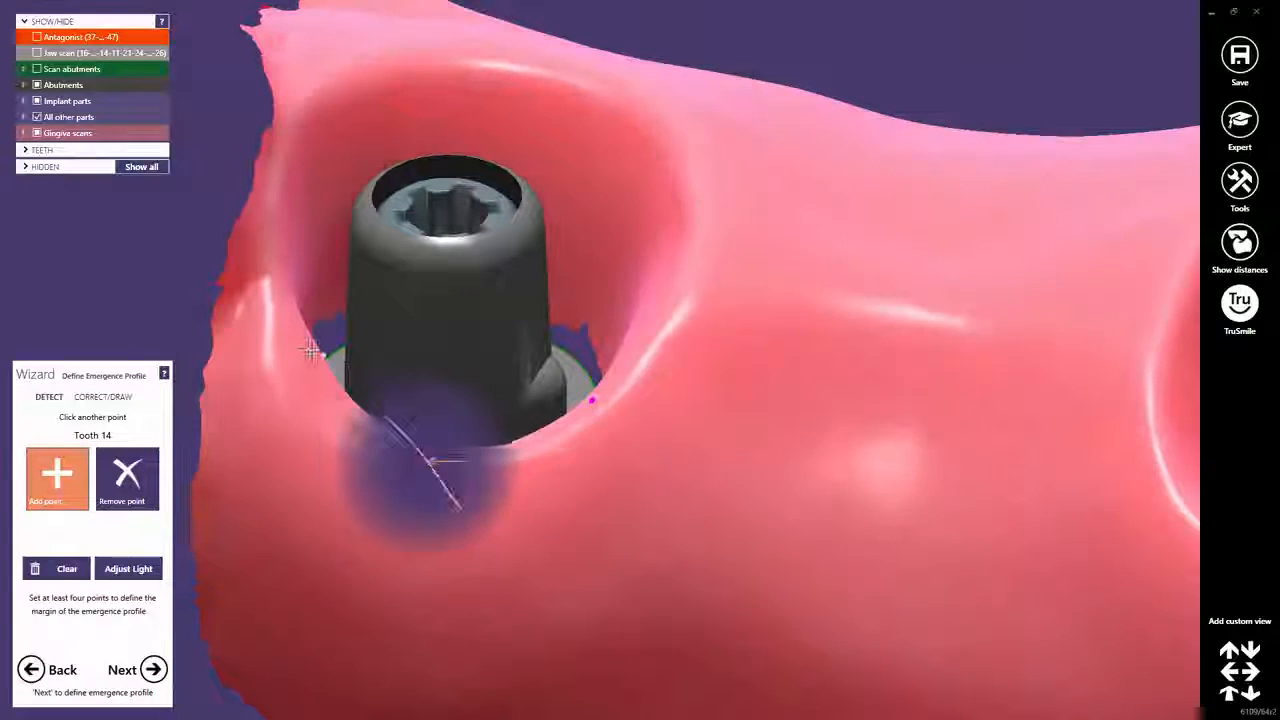
{"action": "left_click", "coordinate": [310, 344]}
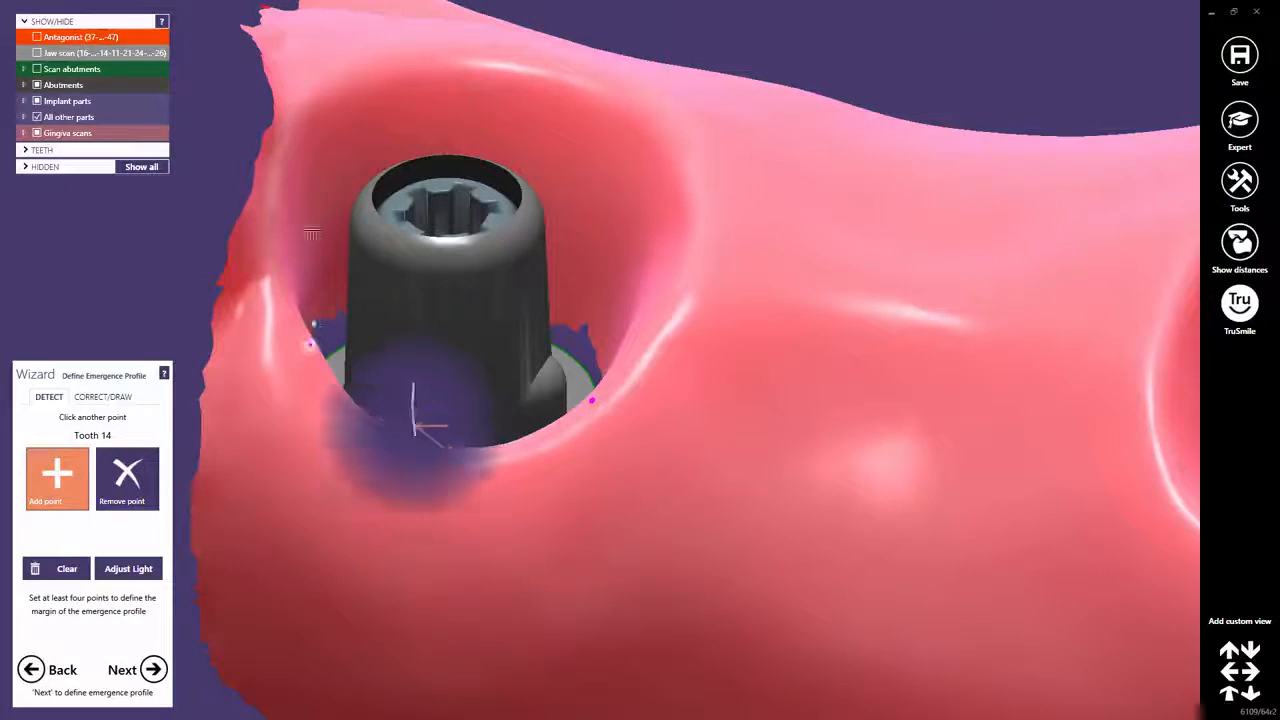
{"action": "left_click", "coordinate": [347, 101]}
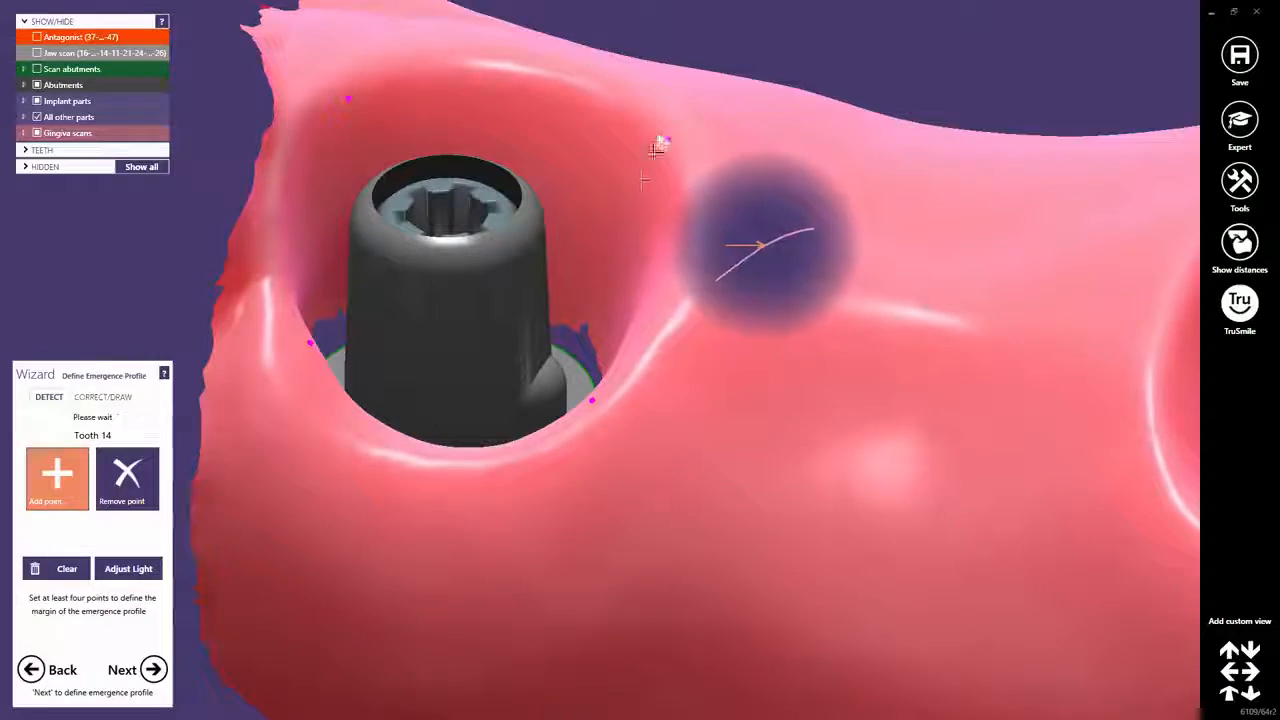
{"action": "right_click_drag", "start_coordinate": [651, 432], "coordinate": [631, 437]}
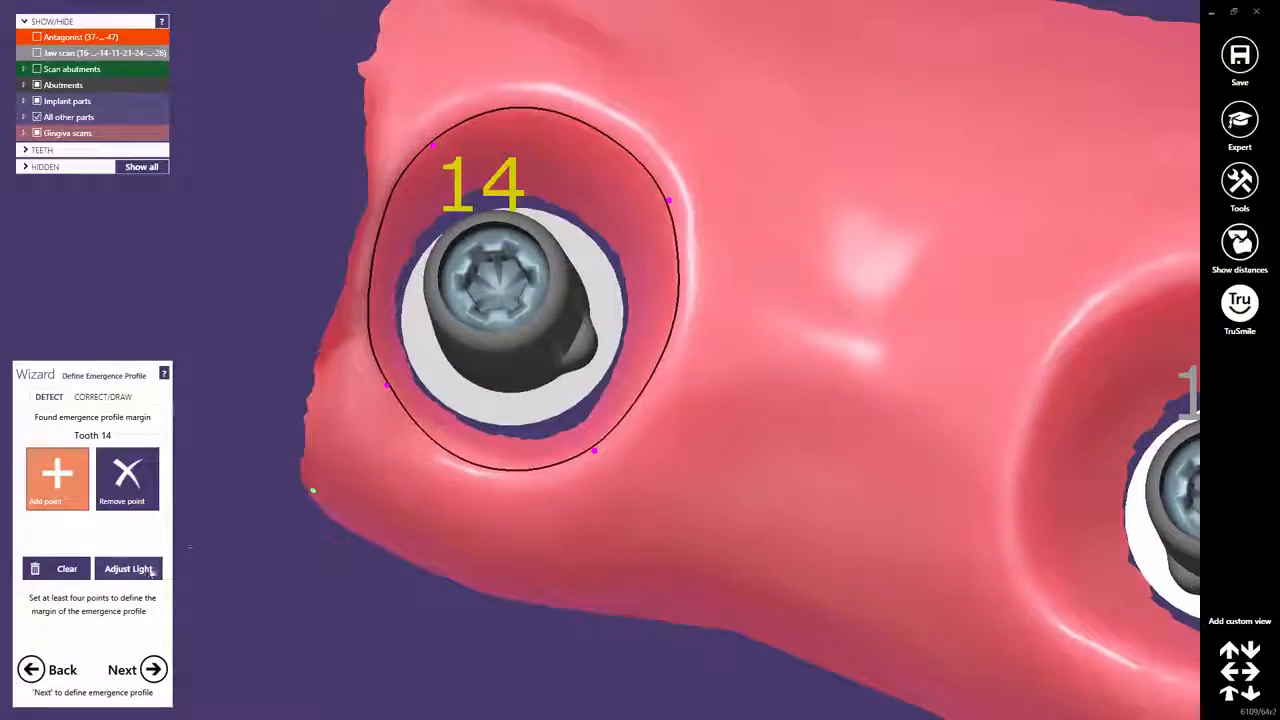
{"action": "left_click", "coordinate": [147, 568]}
{"action": "right_click_drag", "start_coordinate": [600, 504], "coordinate": [600, 506]}
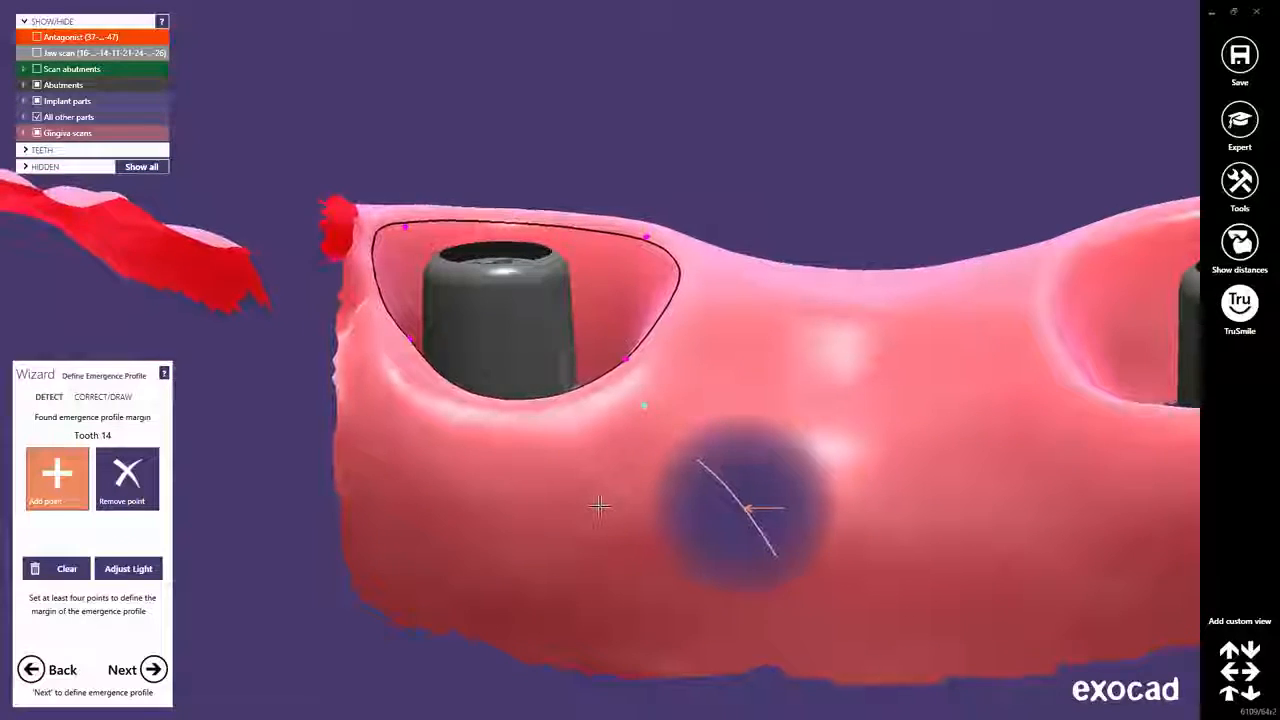
{"action": "scroll", "coordinate": [569, 503], "scroll_direction": "down", "scroll_amount": 3}
{"action": "scroll", "coordinate": [569, 500], "scroll_direction": "down", "scroll_amount": 2}
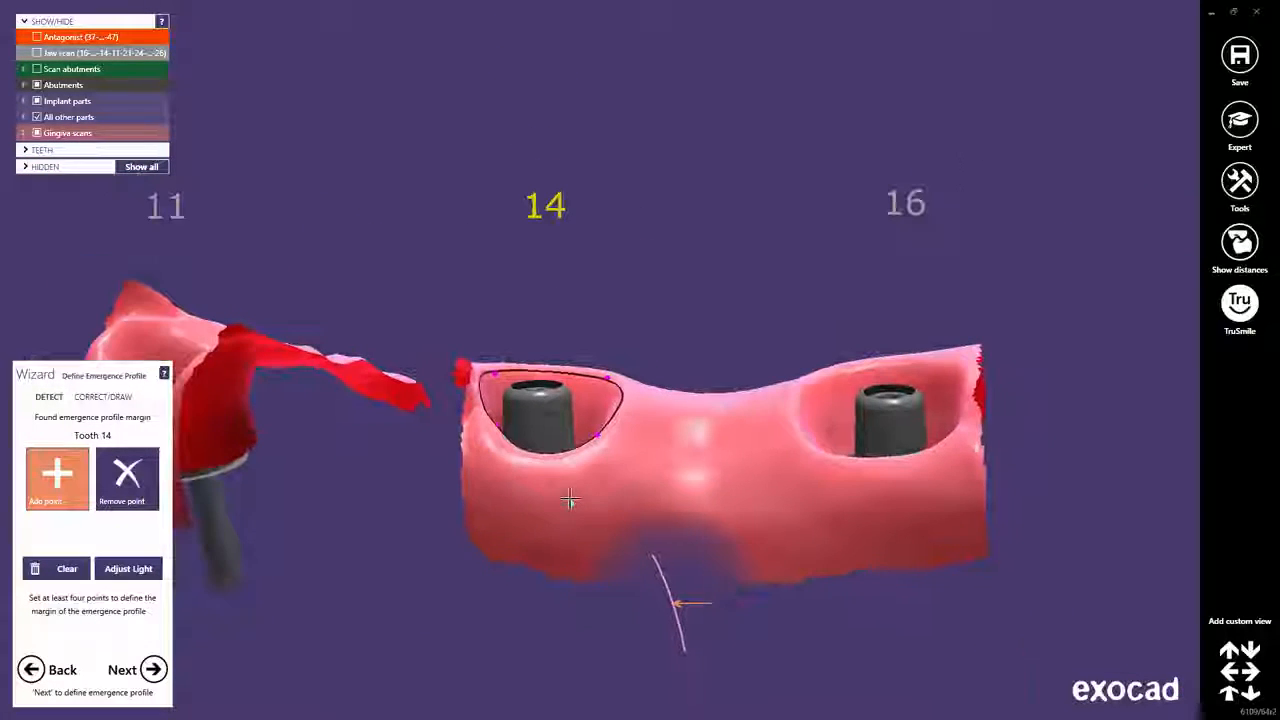
{"action": "left_click", "coordinate": [155, 670]}
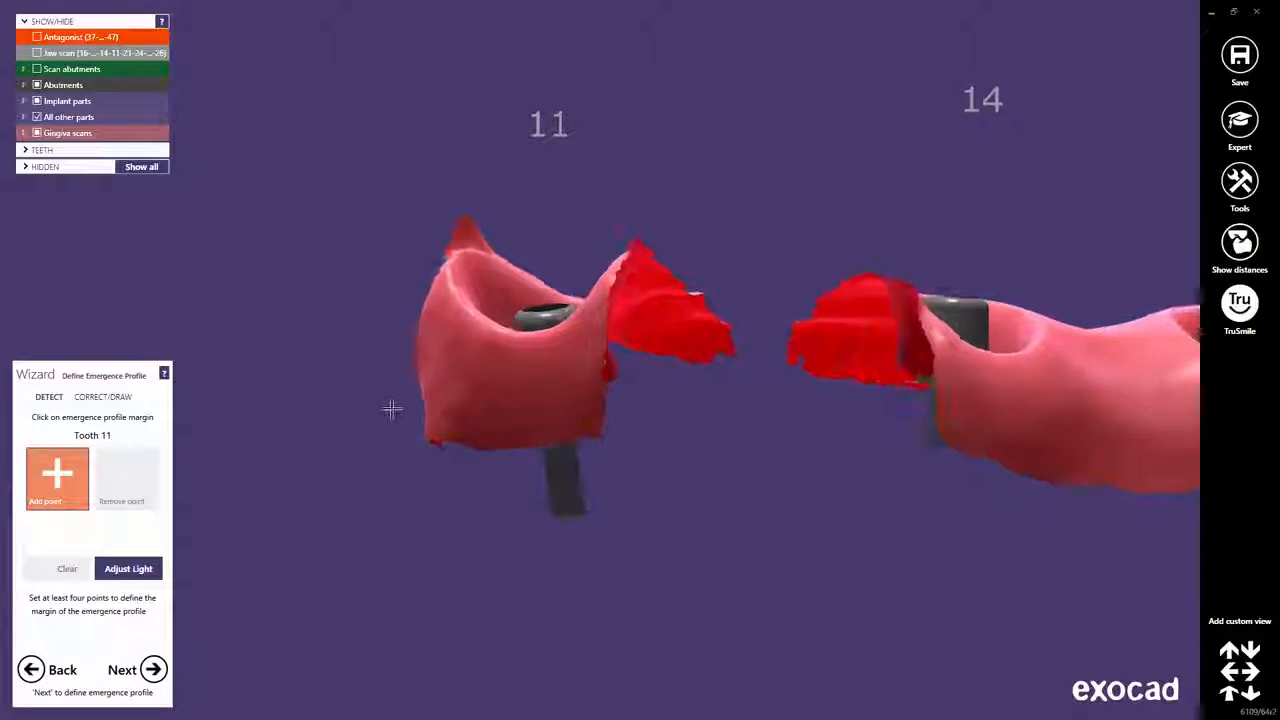
- Detect tooth 11's emergence profile margin from four points spread around the rim of its gingival opening
{"action": "scroll", "coordinate": [501, 328], "scroll_direction": "up", "scroll_amount": 5}
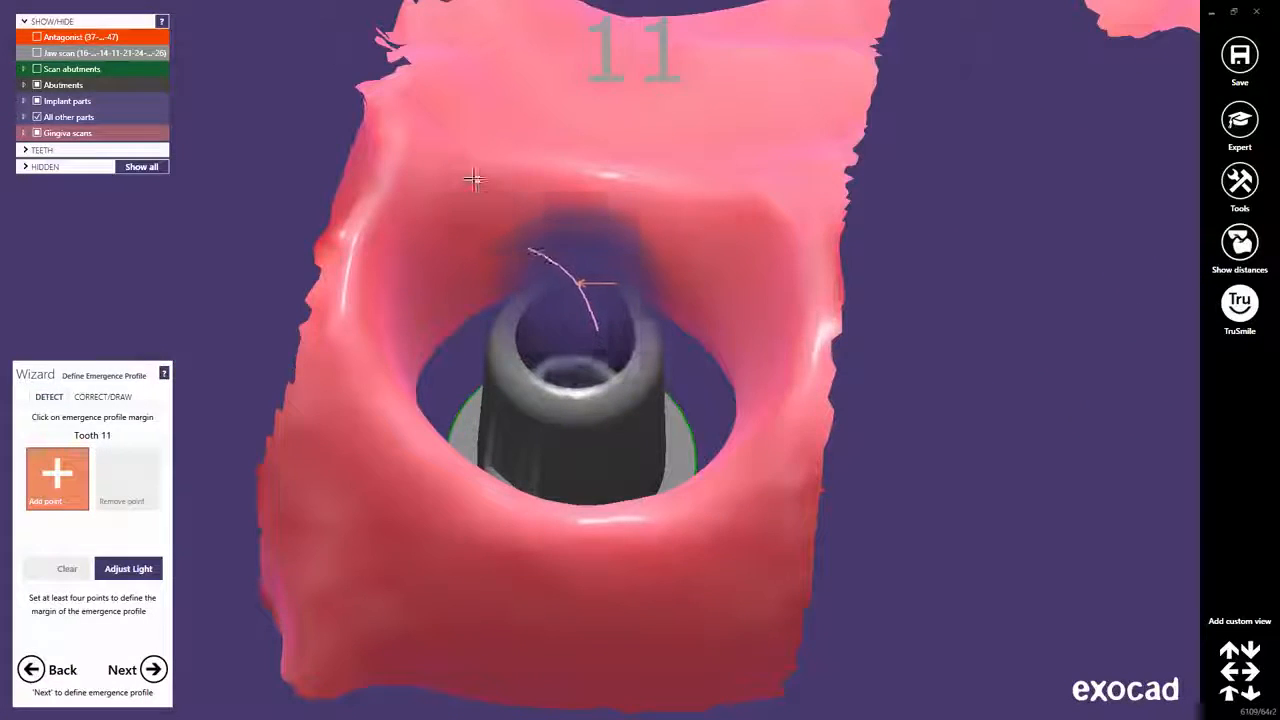
{"action": "left_click", "coordinate": [474, 179]}
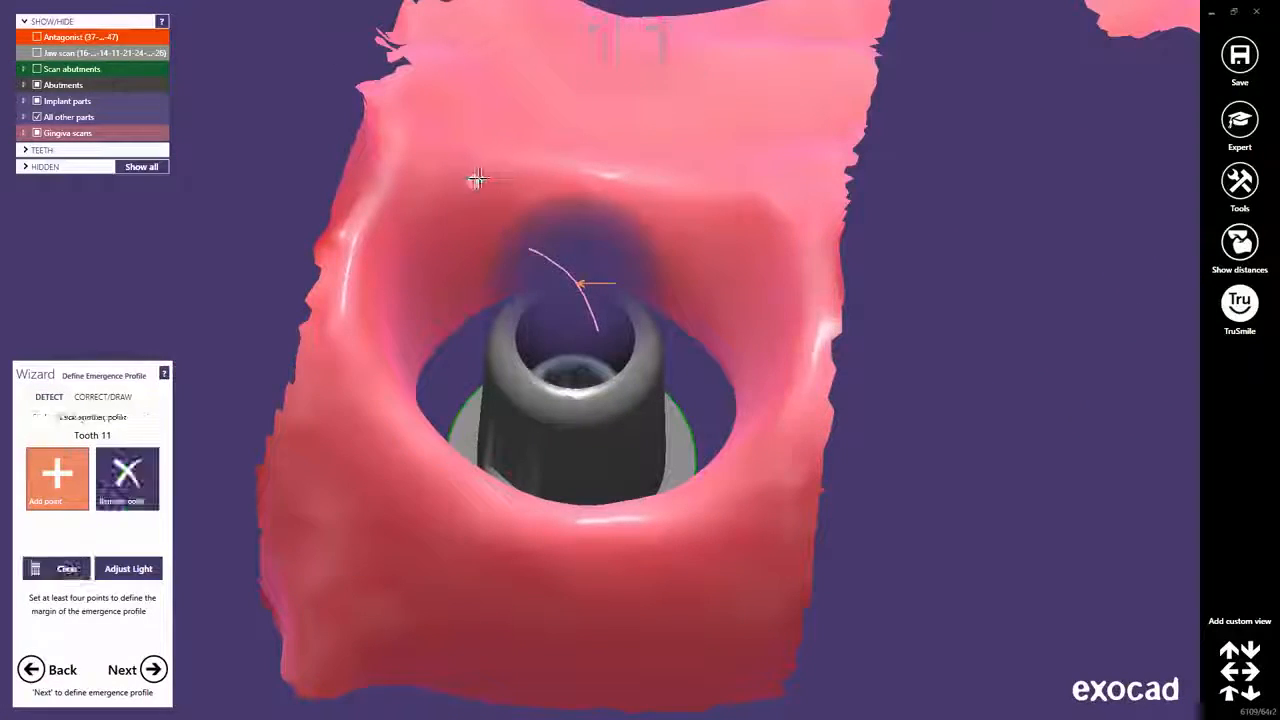
{"action": "left_click", "coordinate": [723, 205]}
{"action": "right_click_drag", "start_coordinate": [716, 236], "coordinate": [694, 446]}
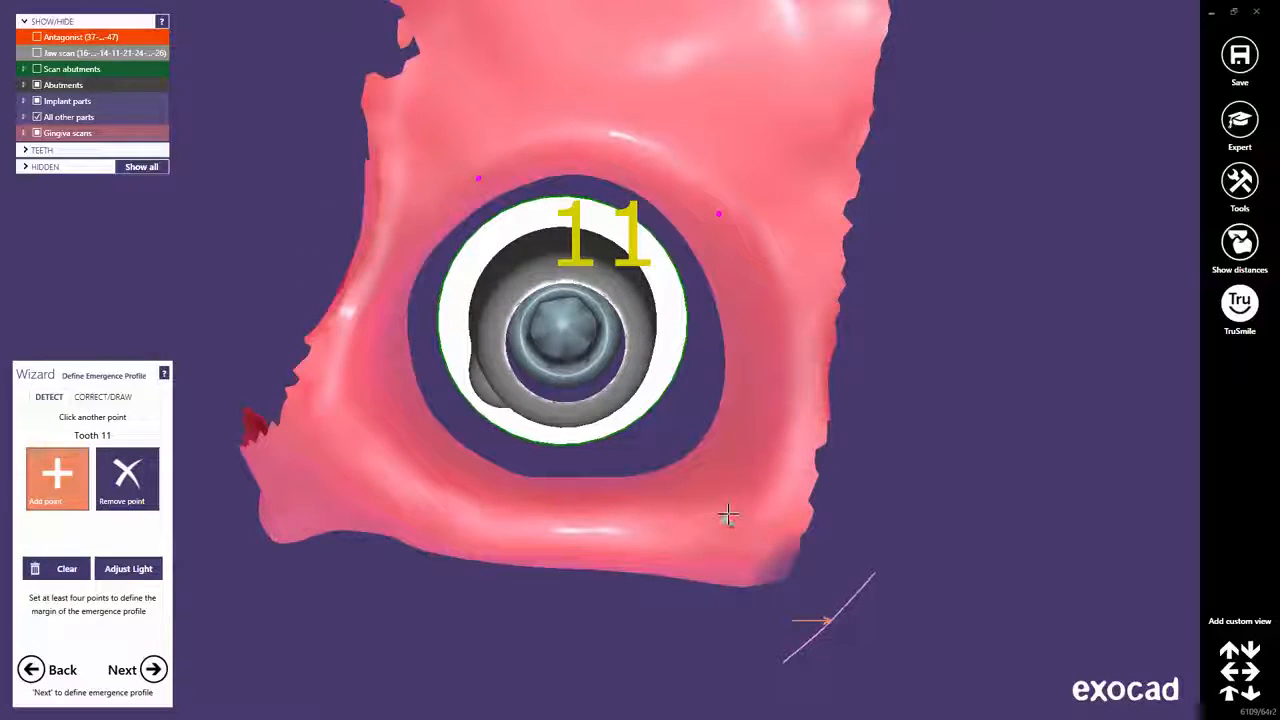
{"action": "left_click", "coordinate": [729, 516]}
{"action": "left_click", "coordinate": [533, 519]}
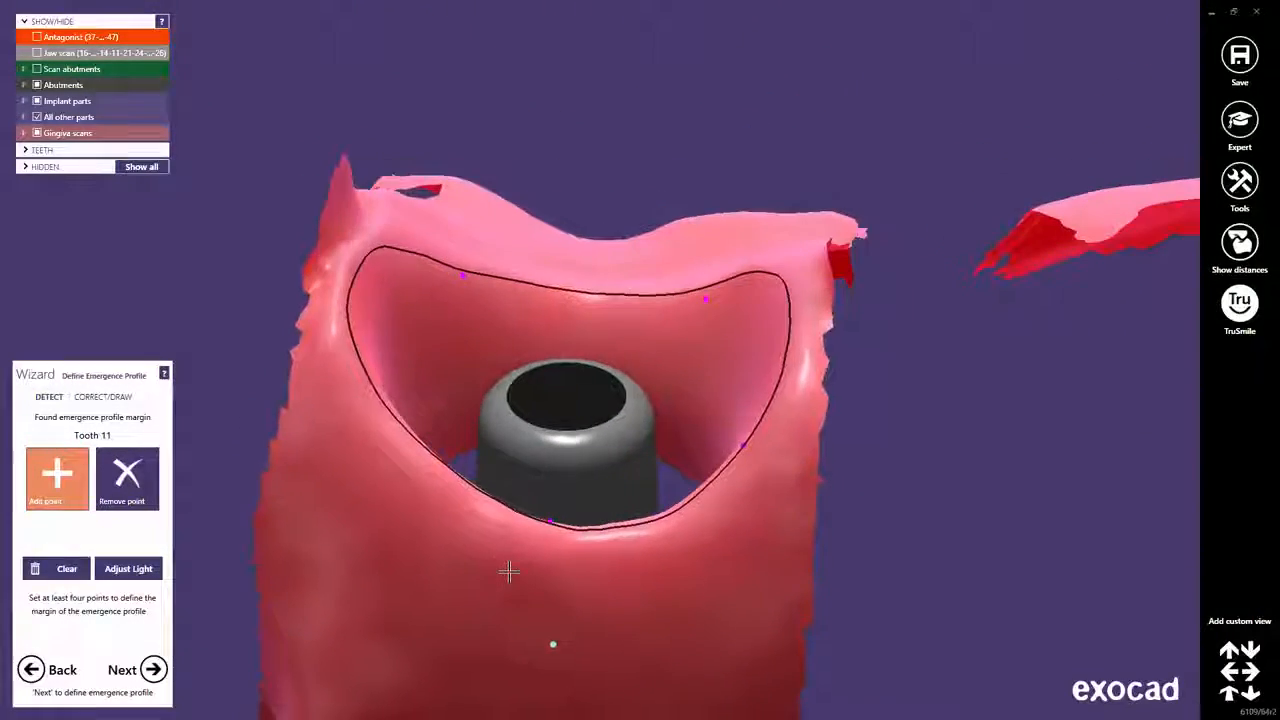
- Accept tooth 11's margin and skip copying a tooth to reach tooth placement
{"action": "scroll", "coordinate": [580, 600], "scroll_direction": "down", "scroll_amount": 2}
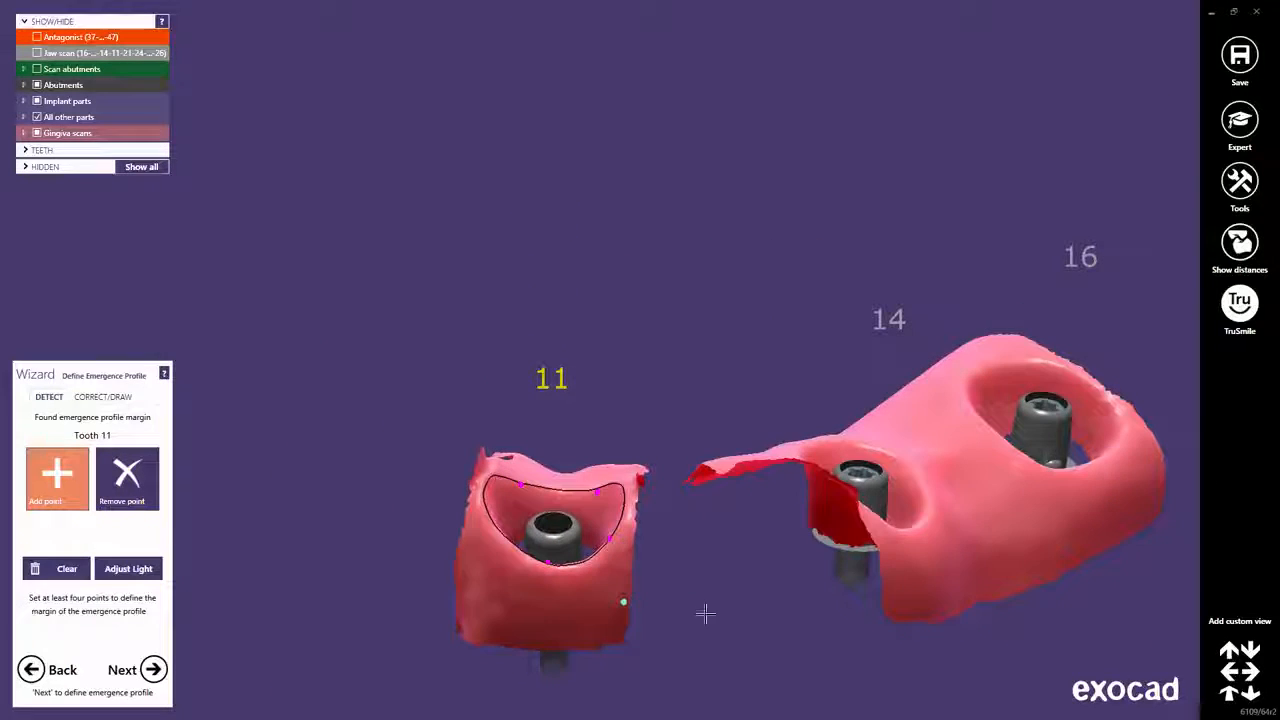
{"action": "middle_click_drag", "start_coordinate": [731, 617], "coordinate": [594, 542]}
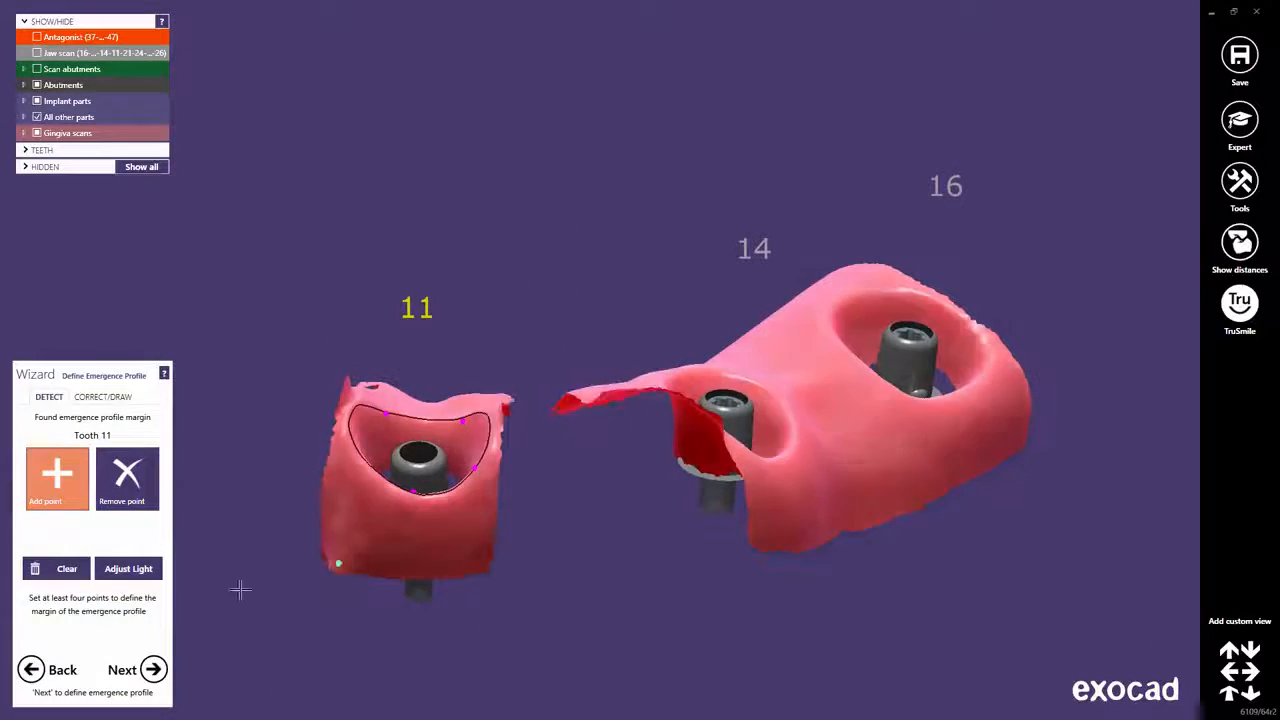
{"action": "left_click", "coordinate": [154, 670]}
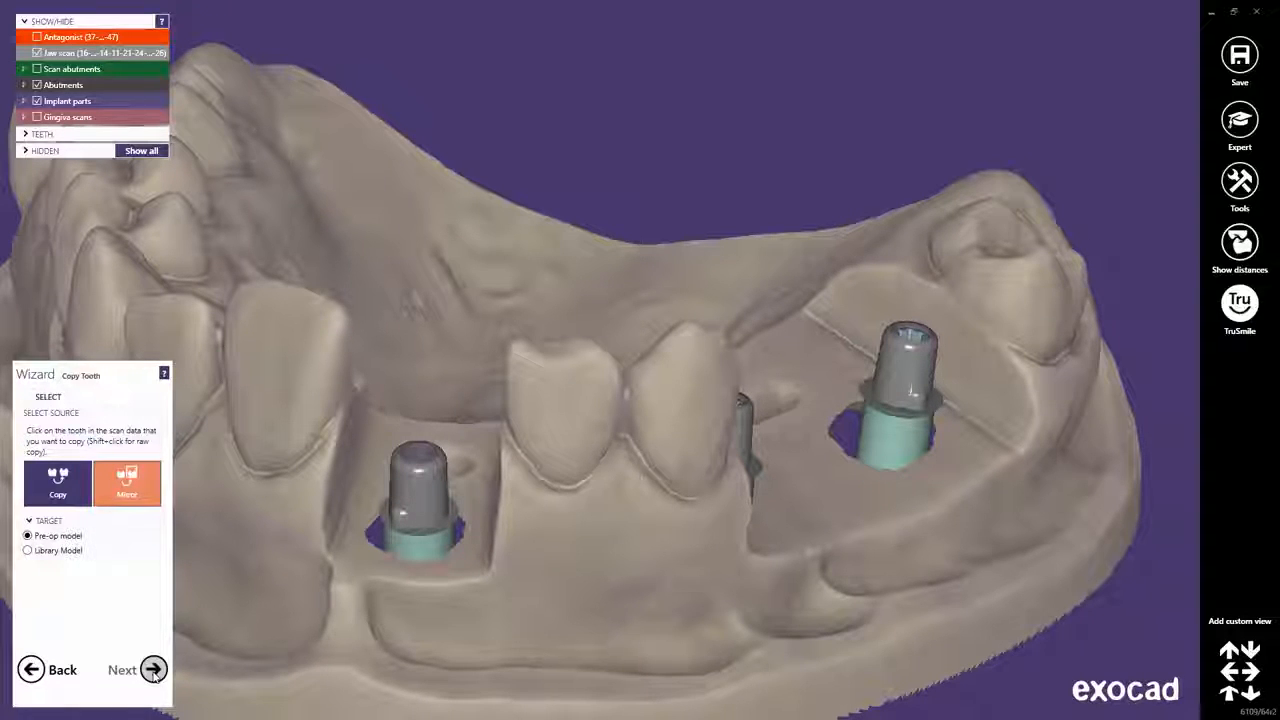
{"action": "left_click", "coordinate": [153, 670]}
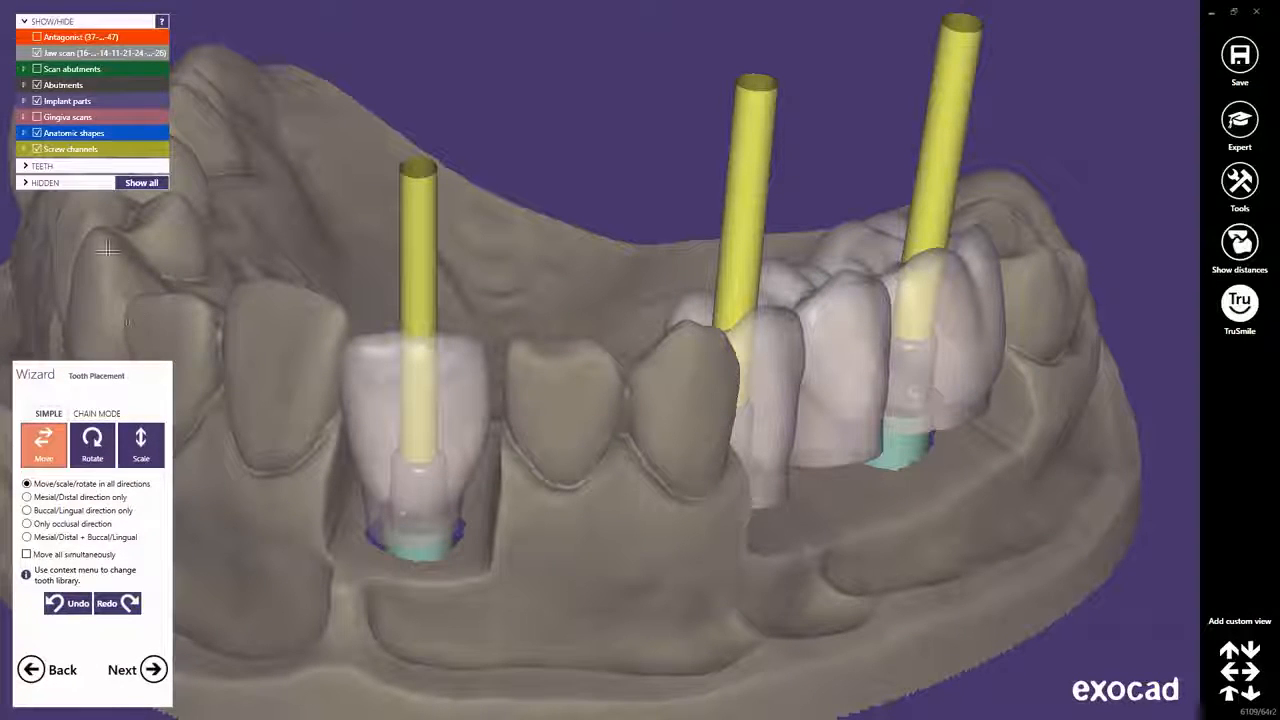
- Hide the screw channels, show the gingiva scans and make the anatomic shapes fully opaque
{"action": "left_click", "coordinate": [37, 149]}
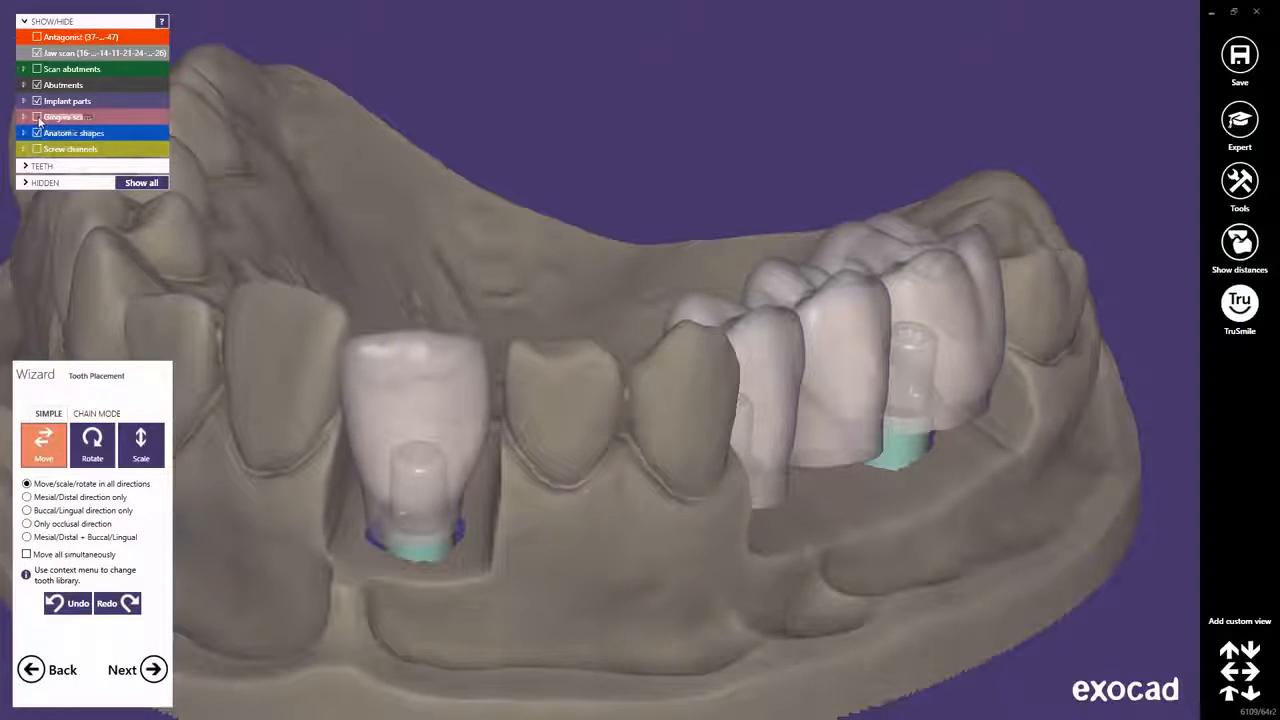
{"action": "left_click", "coordinate": [37, 117]}
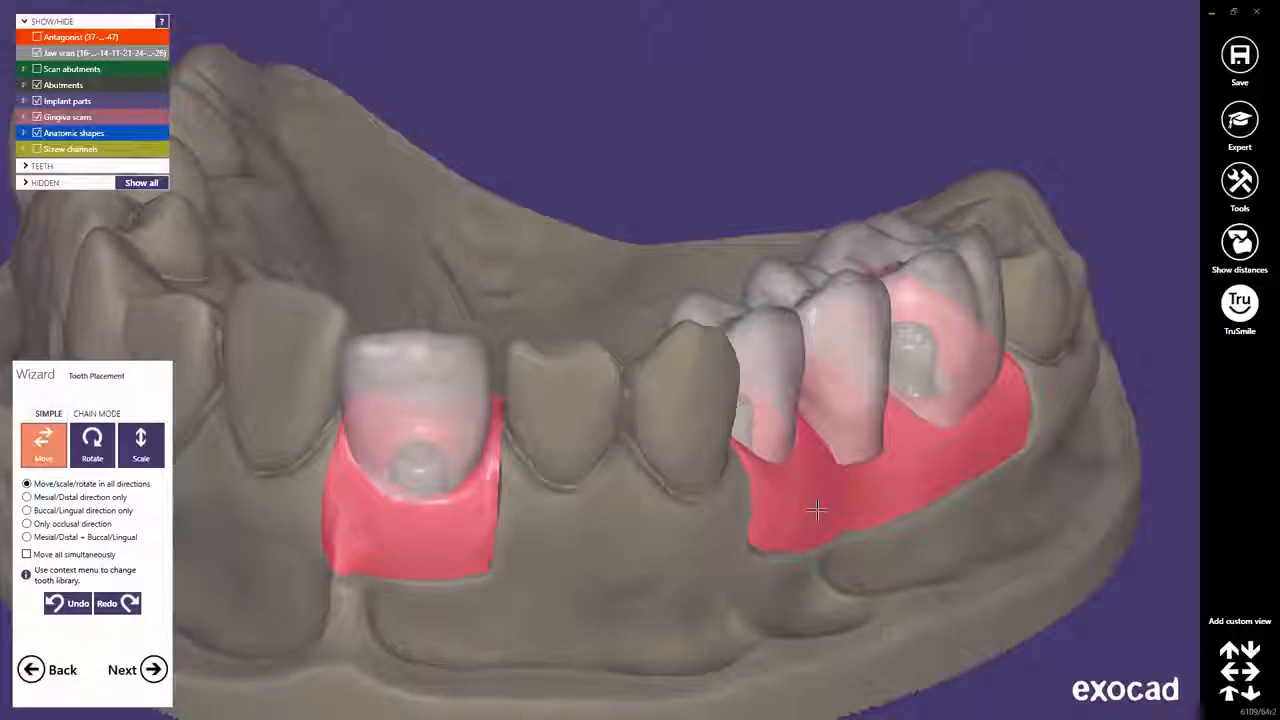
{"action": "right_click_drag", "start_coordinate": [692, 527], "coordinate": [627, 545]}
{"action": "scroll", "coordinate": [650, 470], "scroll_direction": "up", "scroll_amount": 5}
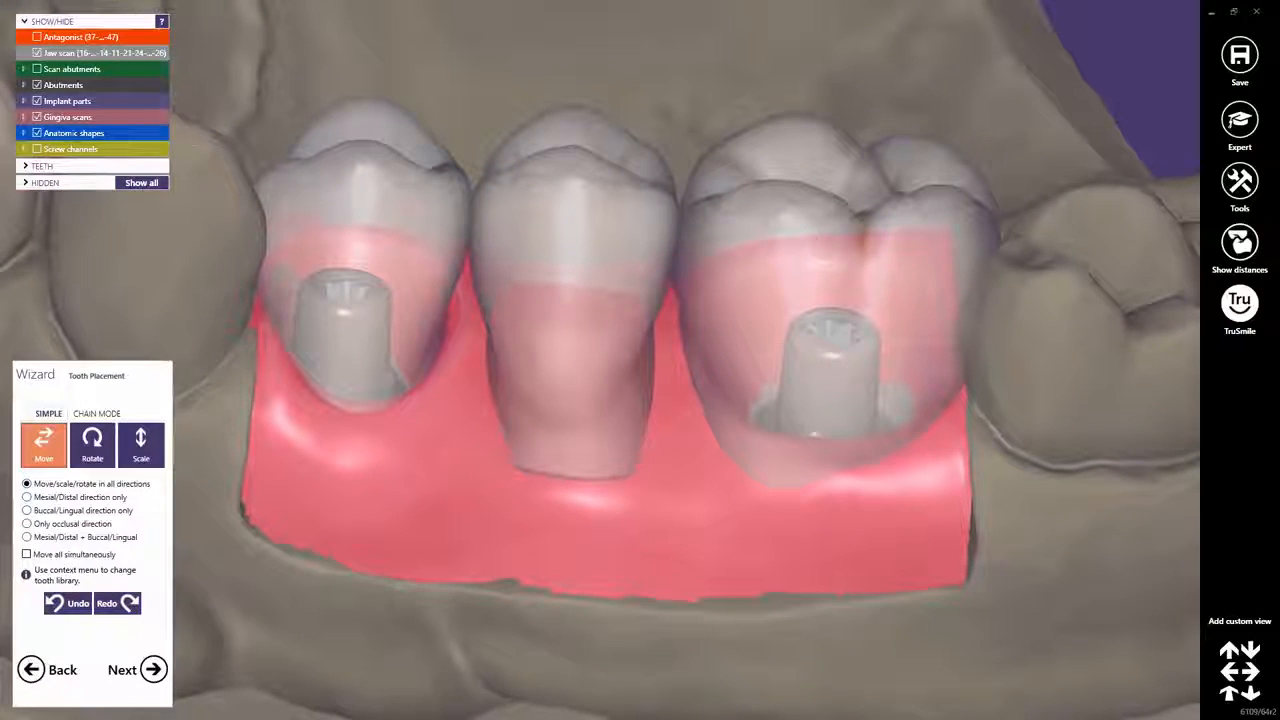
{"action": "mouse_move", "coordinate": [77, 134]}
{"action": "left_click_drag", "start_coordinate": [78, 133], "coordinate": [100, 139]}
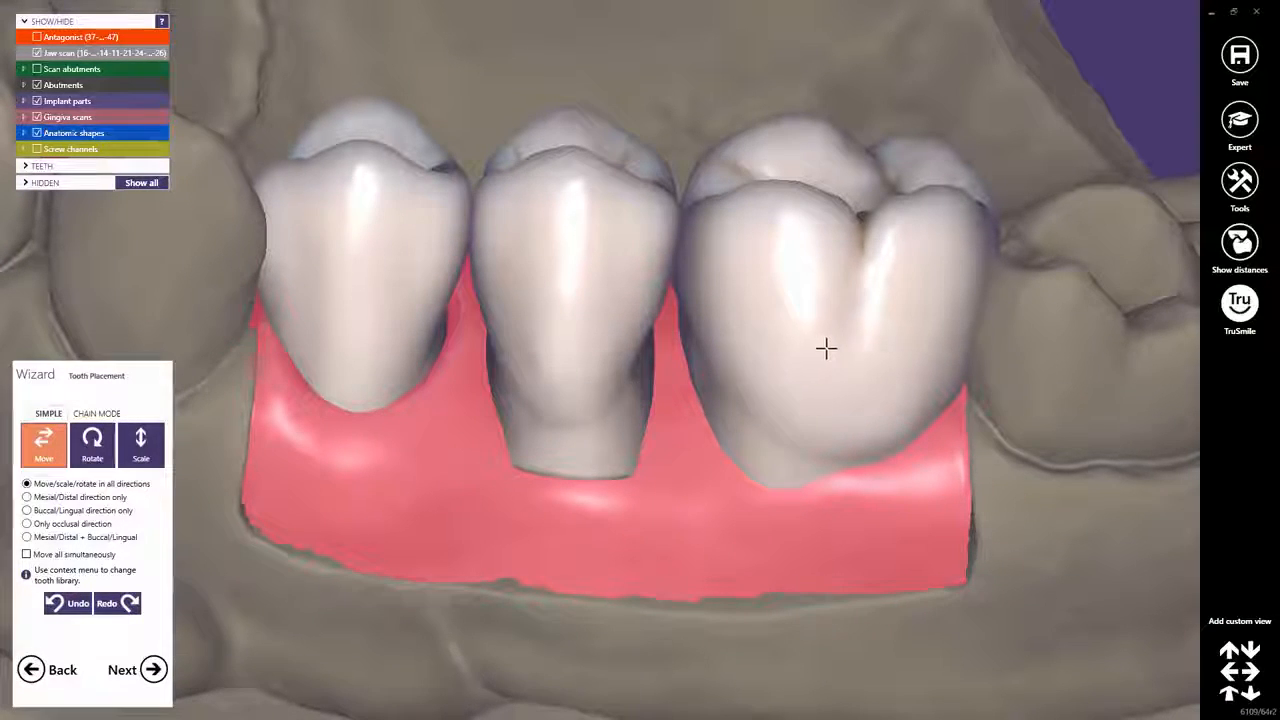
- Move tooth 16 slightly toward tooth 15 and turn on the distance display
{"action": "left_click_drag", "start_coordinate": [857, 347], "coordinate": [840, 336]}
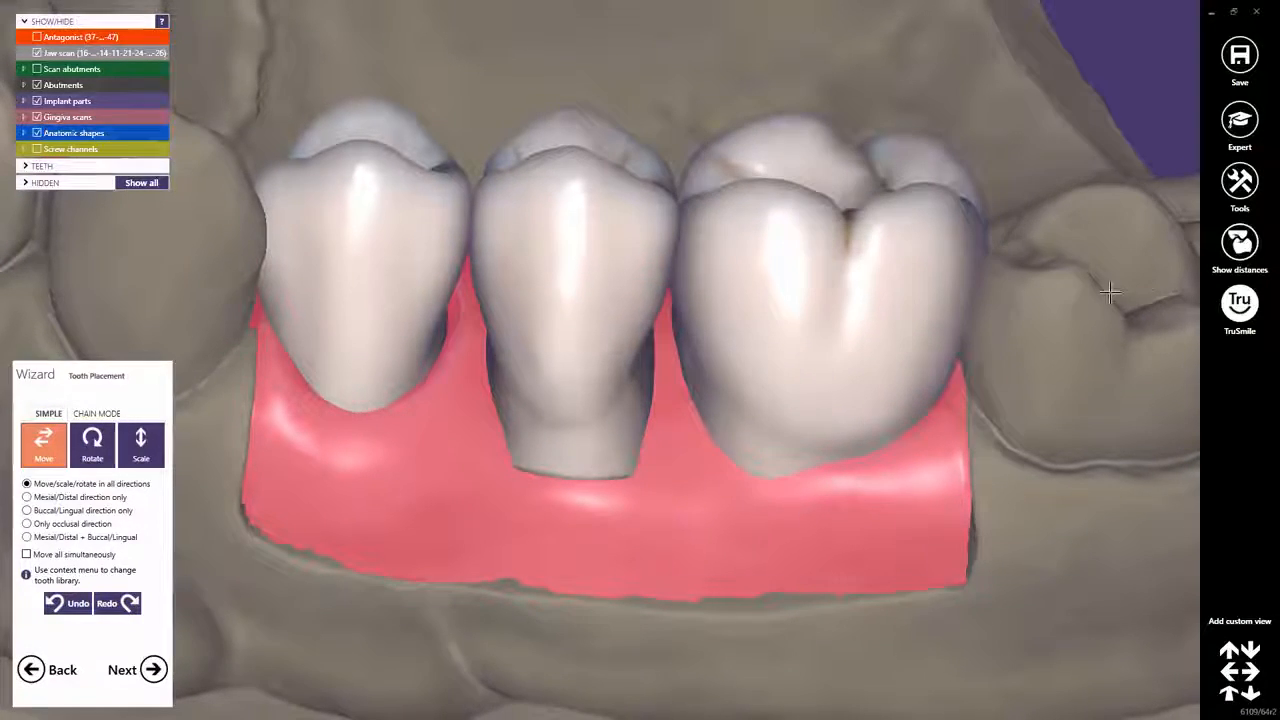
{"action": "left_click", "coordinate": [1238, 250]}
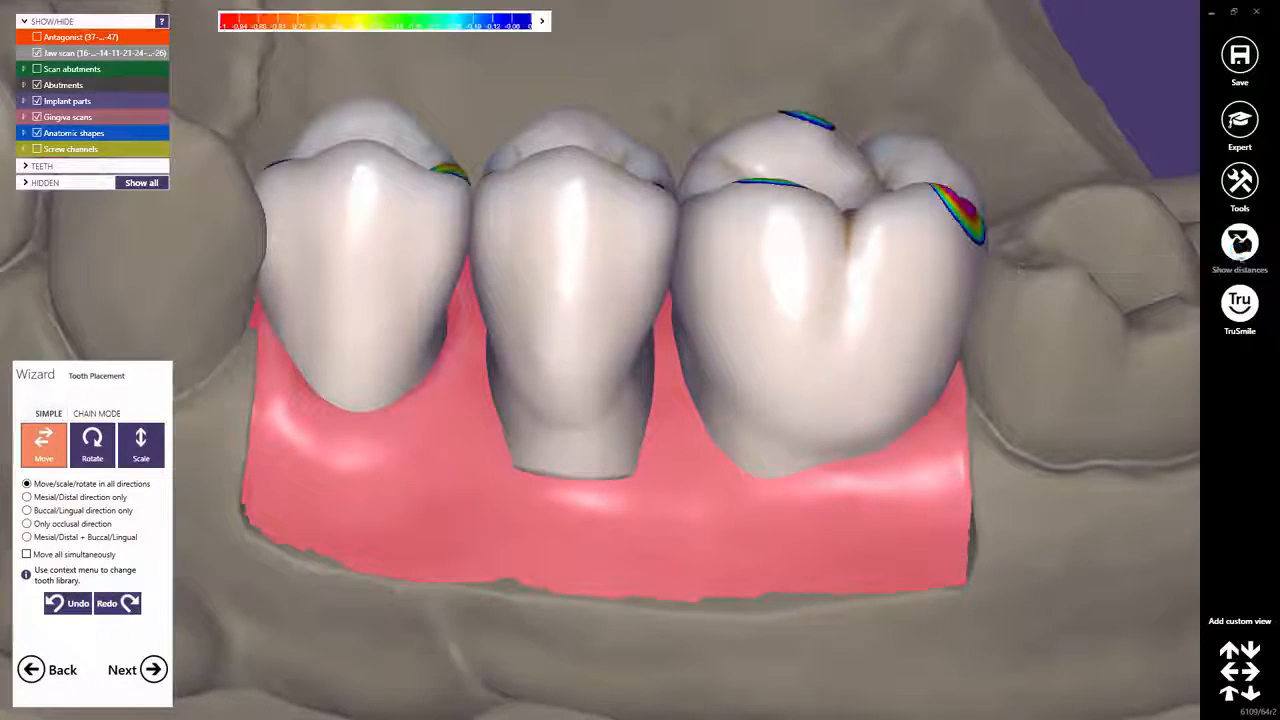
{"action": "middle_click", "coordinate": [587, 313]}
{"action": "scroll", "coordinate": [586, 314], "scroll_direction": "down", "scroll_amount": 4}
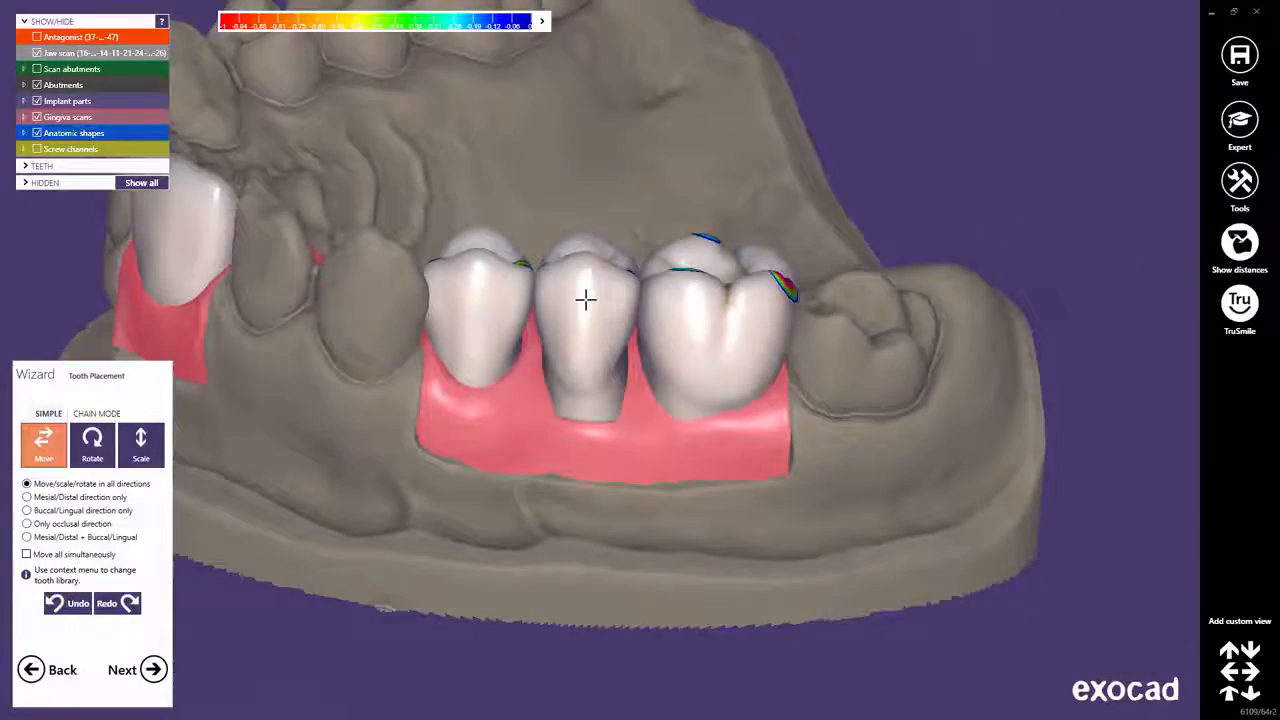
- Reposition teeth 14, 15 and 16 from the occlusal side to reduce the colour-marked contact areas
{"action": "right_click_drag", "start_coordinate": [586, 300], "coordinate": [586, 308]}
{"action": "left_click_drag", "start_coordinate": [476, 268], "coordinate": [564, 268]}
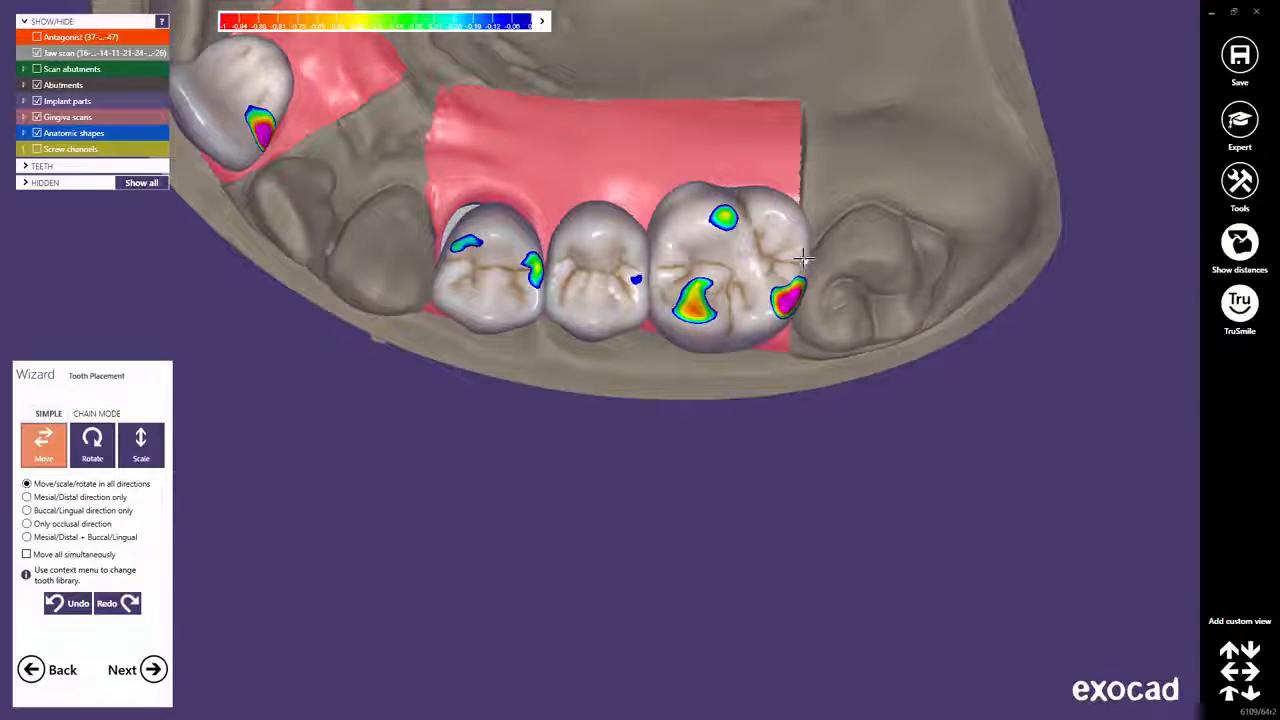
{"action": "left_click_drag", "start_coordinate": [797, 270], "coordinate": [634, 289]}
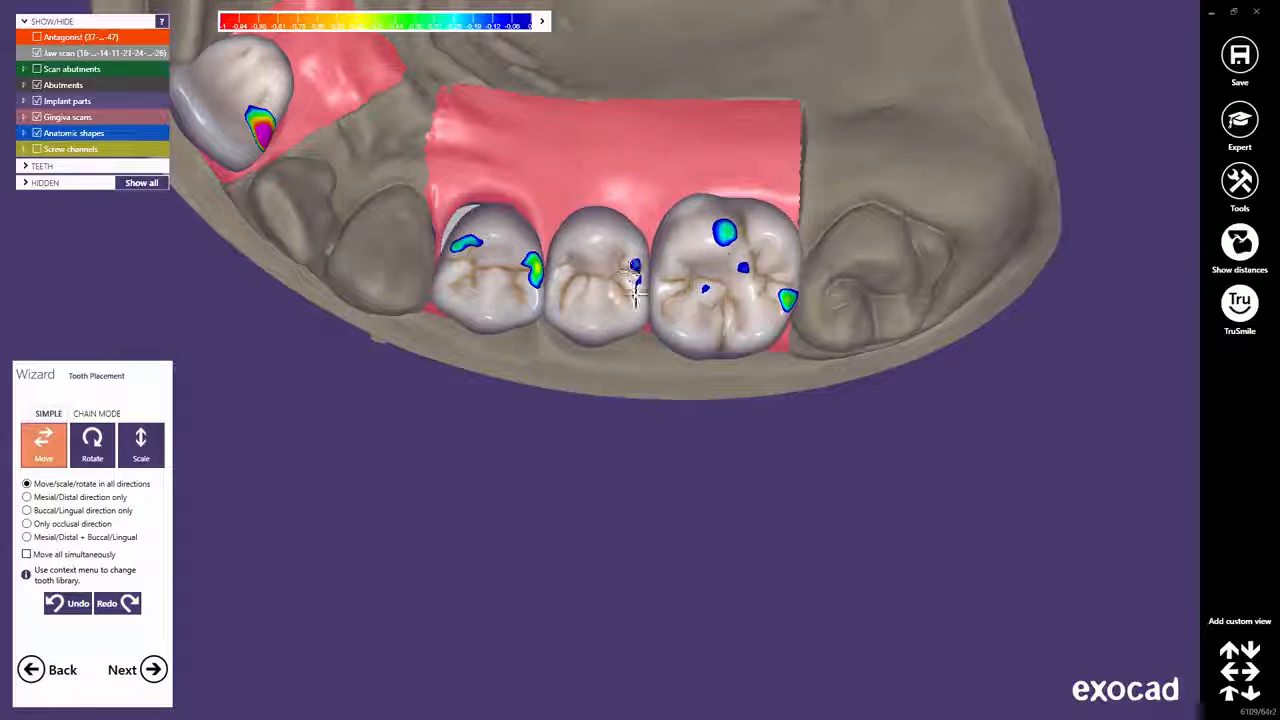
- Show the antagonist and fine-tune the positions of teeth 14, 15 and 16 against it
{"action": "right_click_drag", "start_coordinate": [657, 314], "coordinate": [595, 321]}
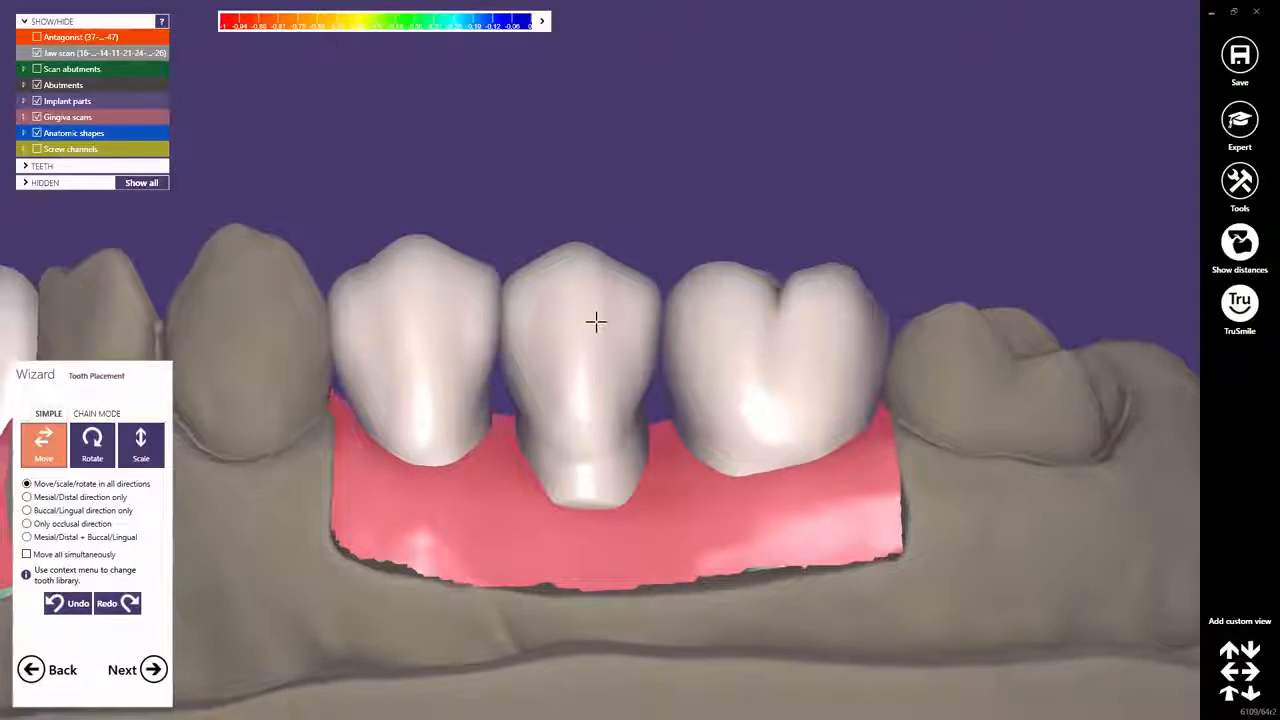
{"action": "left_click", "coordinate": [37, 37]}
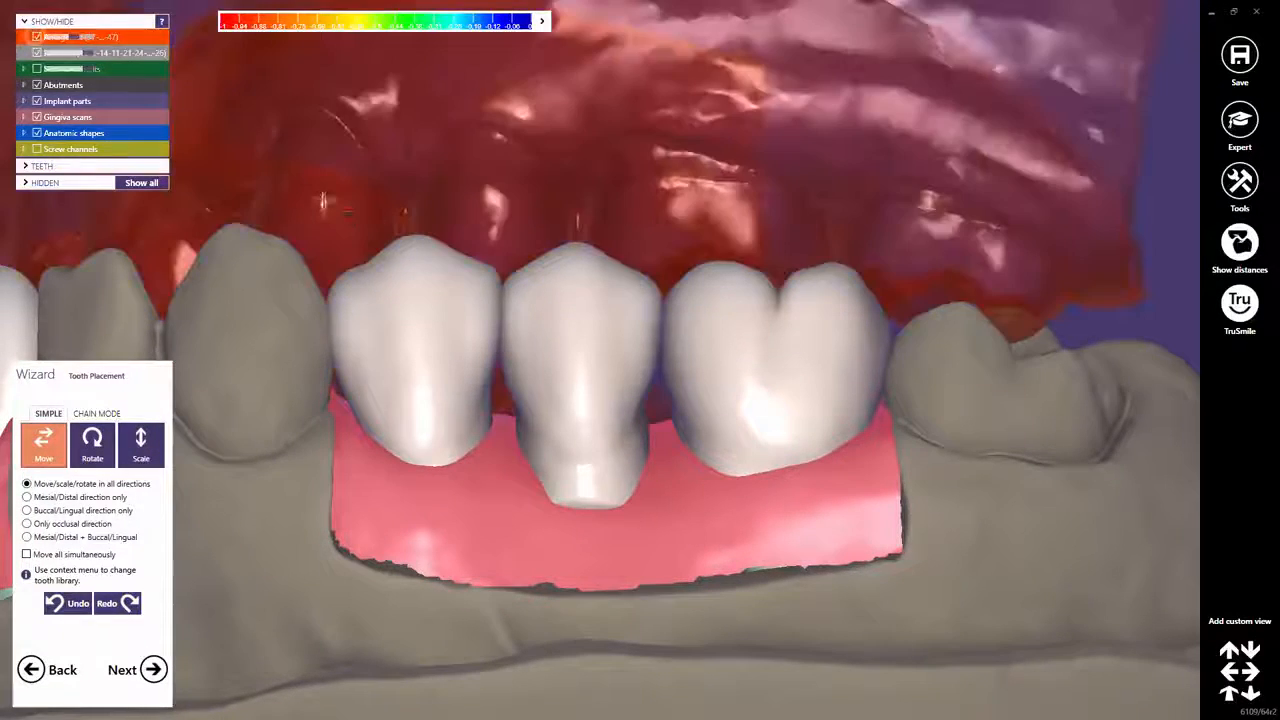
{"action": "middle_click", "coordinate": [557, 305]}
{"action": "right_click_drag", "start_coordinate": [566, 297], "coordinate": [614, 329]}
{"action": "left_click_drag", "start_coordinate": [614, 329], "coordinate": [615, 318]}
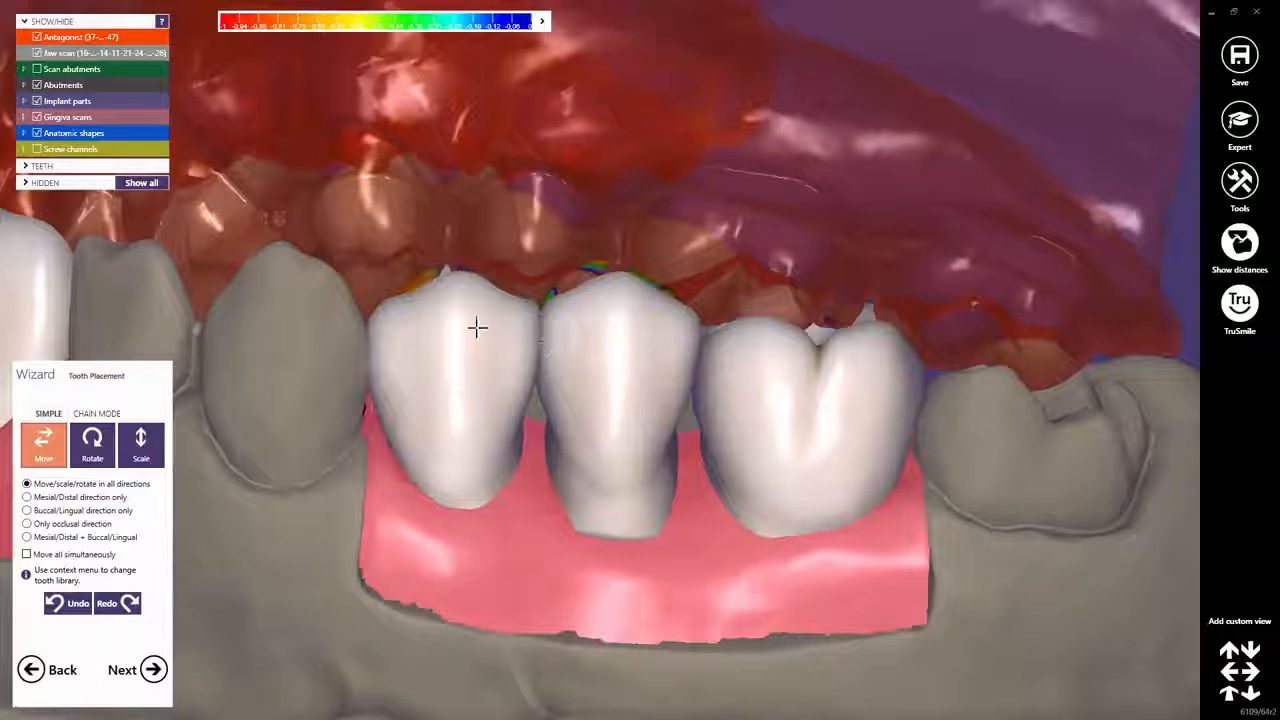
{"action": "left_click_drag", "start_coordinate": [477, 327], "coordinate": [474, 324]}
{"action": "left_click_drag", "start_coordinate": [705, 372], "coordinate": [720, 357]}
{"action": "right_click_drag", "start_coordinate": [720, 357], "coordinate": [677, 368]}
{"action": "scroll", "coordinate": [677, 370], "scroll_direction": "down", "scroll_amount": 2}
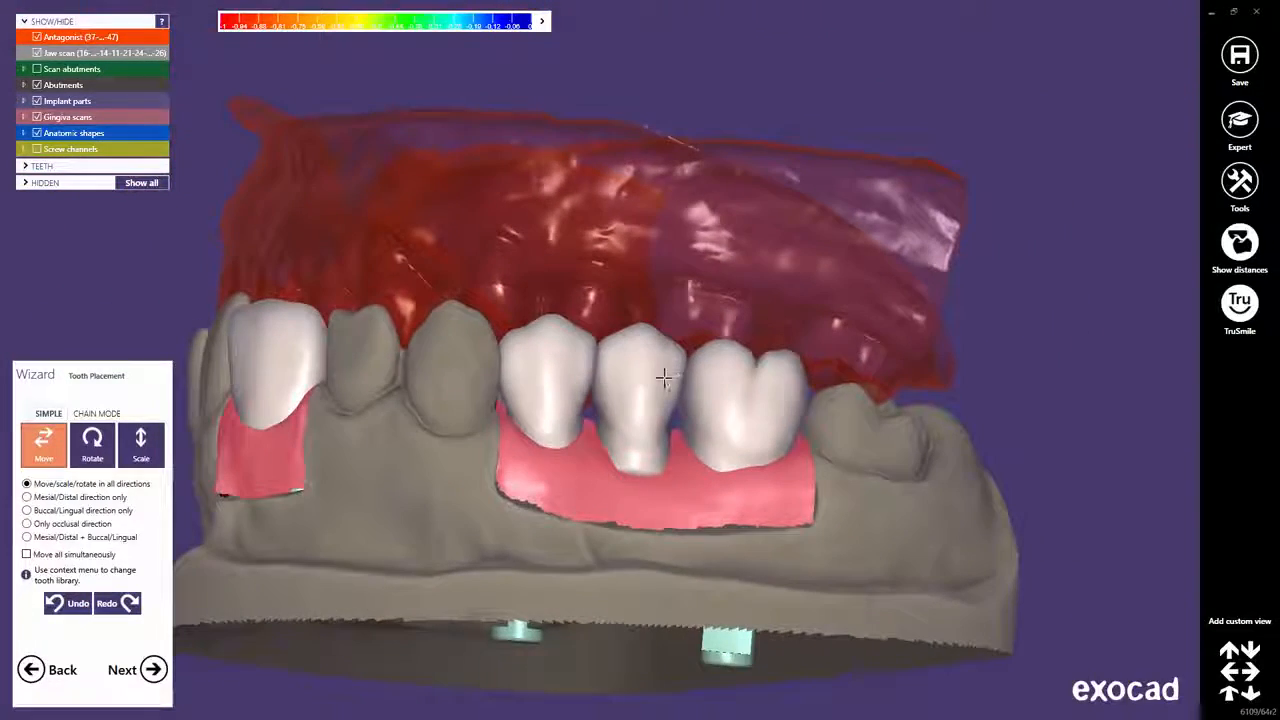
- Hide the antagonist and raise tooth 11 toward the incisal edge height of the neighbouring central incisor
{"action": "right_click_drag", "start_coordinate": [320, 370], "coordinate": [516, 386]}
{"action": "scroll", "coordinate": [516, 386], "scroll_direction": "up", "scroll_amount": 2}
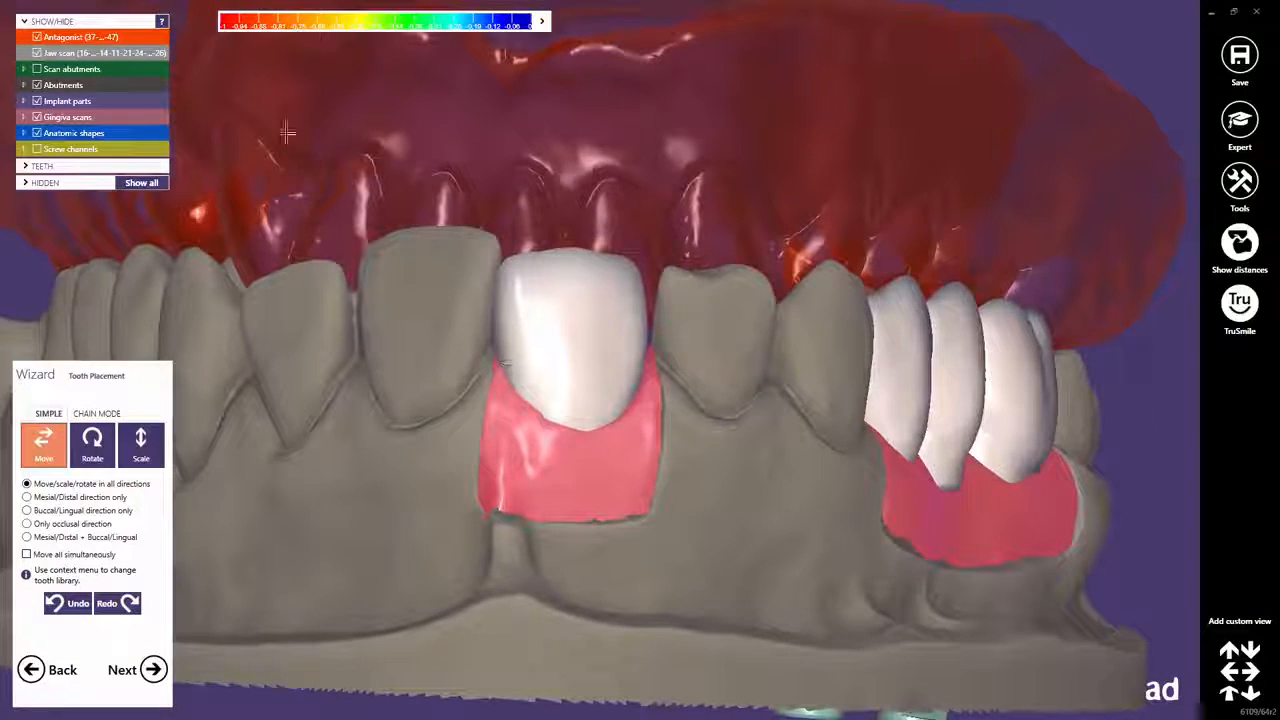
{"action": "left_click", "coordinate": [37, 36]}
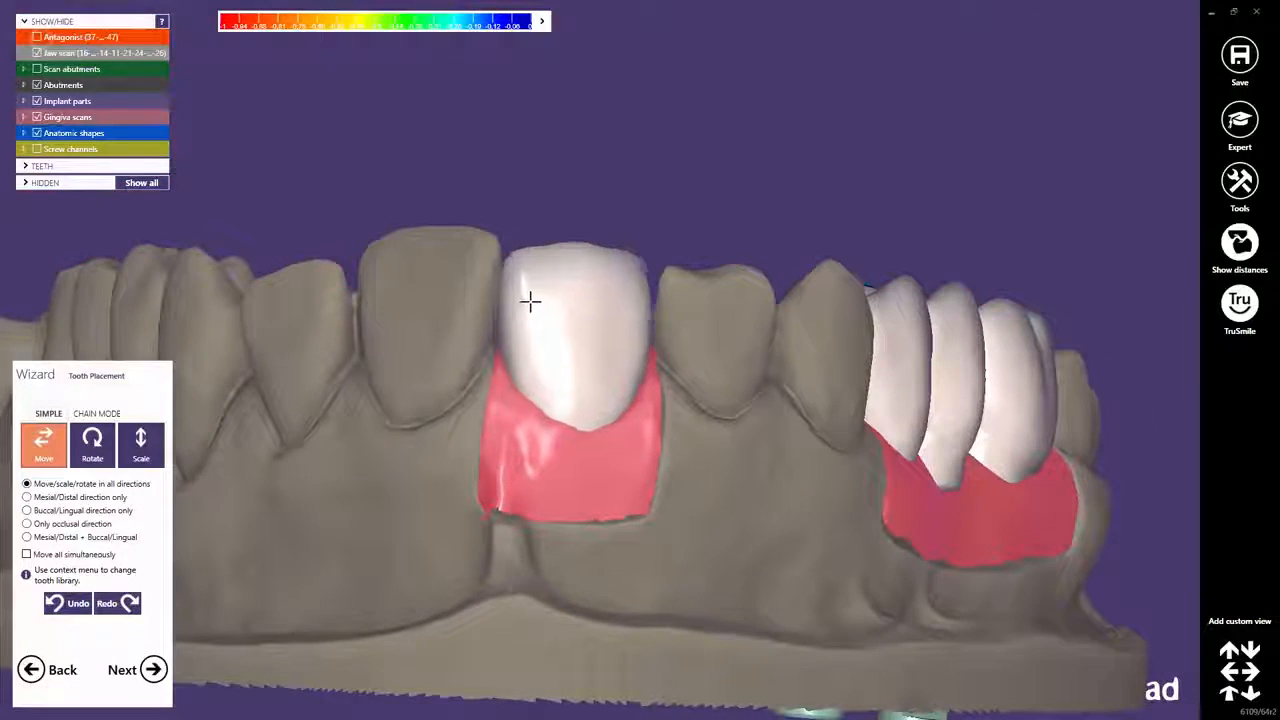
{"action": "left_click_drag", "start_coordinate": [530, 300], "coordinate": [532, 347]}
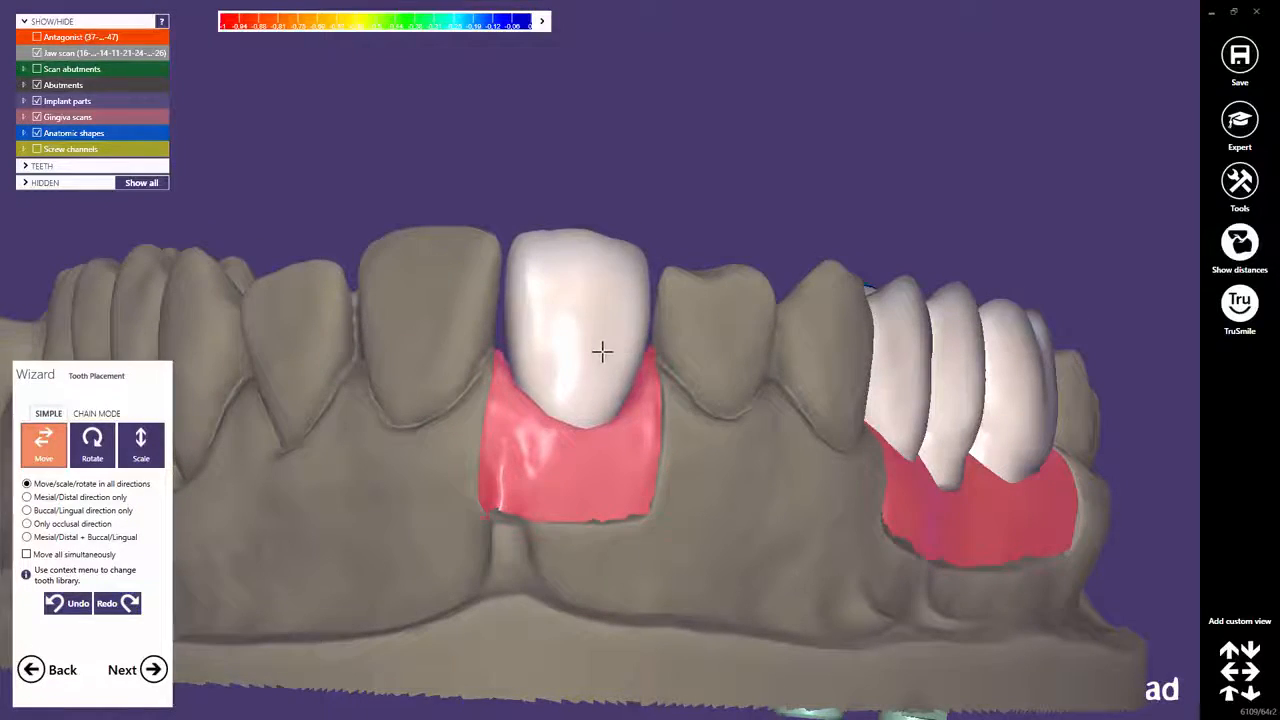
- Reposition tooth 11 from the occlusal side to reduce its colour-marked contacts, checking its alignment with the neighbouring incisors
{"action": "right_click_drag", "start_coordinate": [602, 352], "coordinate": [602, 348]}
{"action": "scroll", "coordinate": [598, 320], "scroll_direction": "up", "scroll_amount": 1}
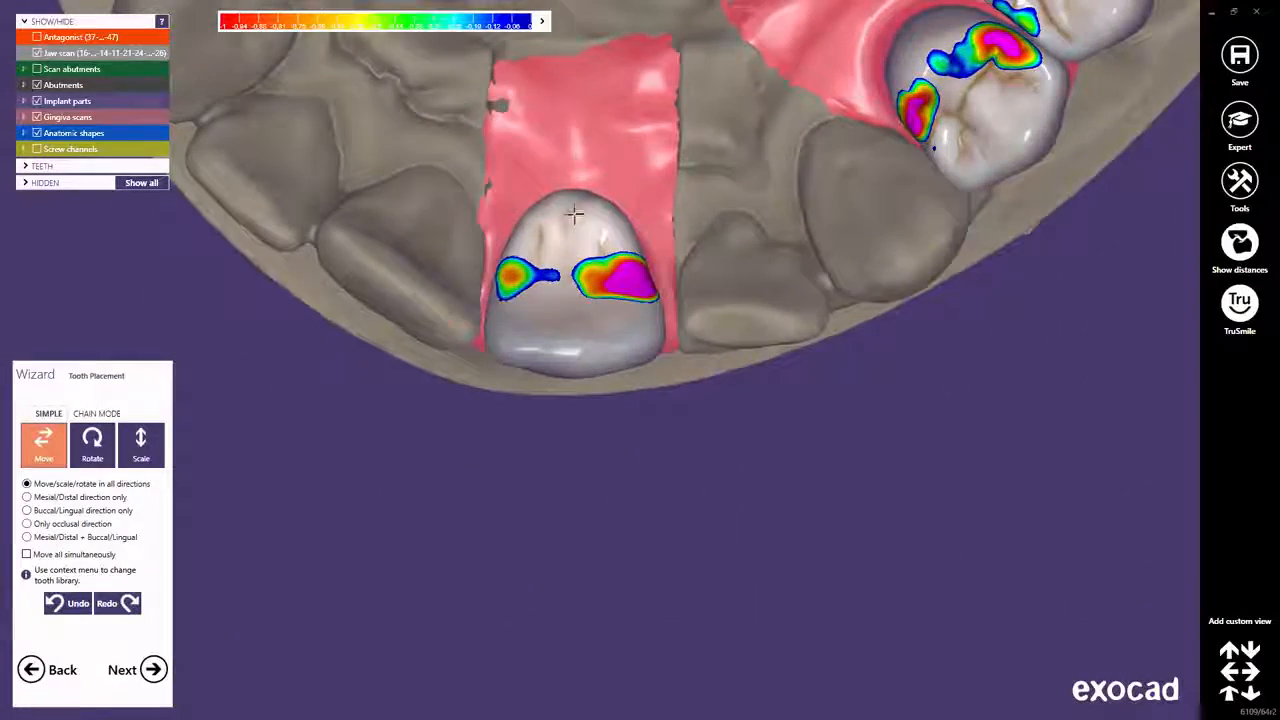
{"action": "left_click_drag", "start_coordinate": [575, 213], "coordinate": [575, 225]}
{"action": "right_click_drag", "start_coordinate": [573, 265], "coordinate": [572, 268]}
{"action": "left_click_drag", "start_coordinate": [561, 273], "coordinate": [577, 309]}
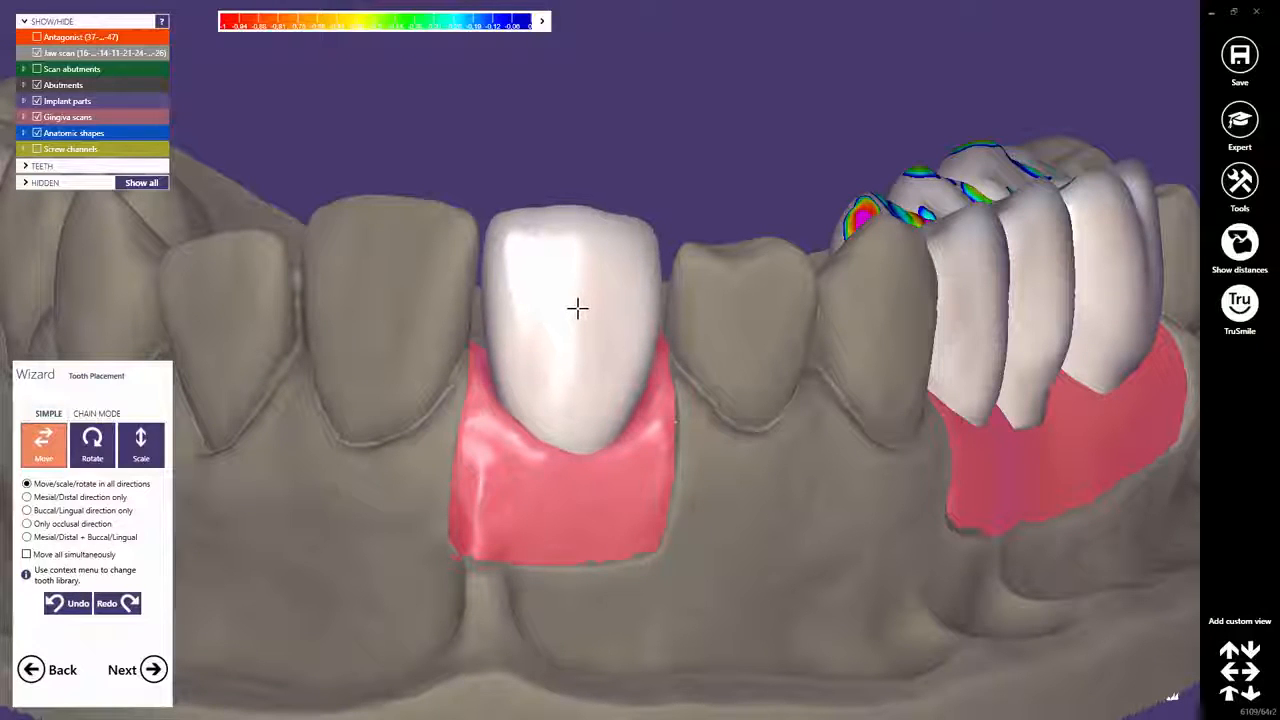
{"action": "right_click_drag", "start_coordinate": [593, 308], "coordinate": [590, 306]}
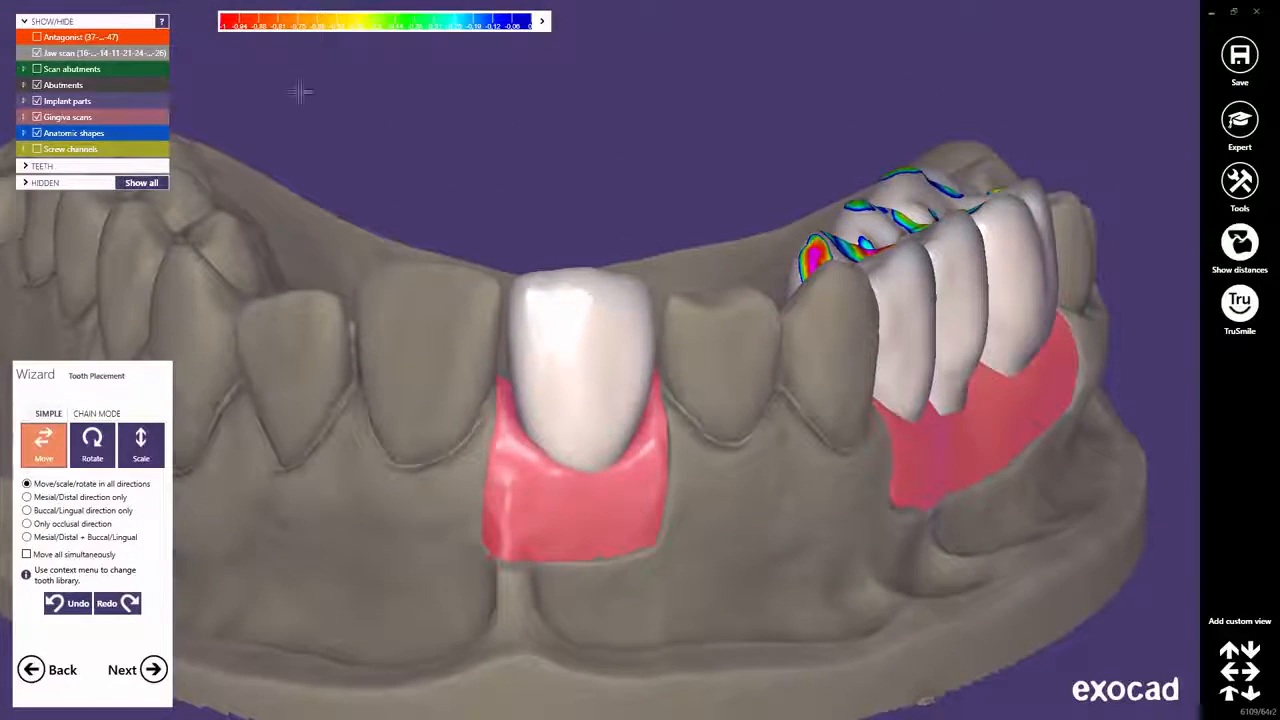
- Check the placed teeth against the displayed antagonist, and continue to generating the abutment bottoms
{"action": "left_click", "coordinate": [37, 36]}
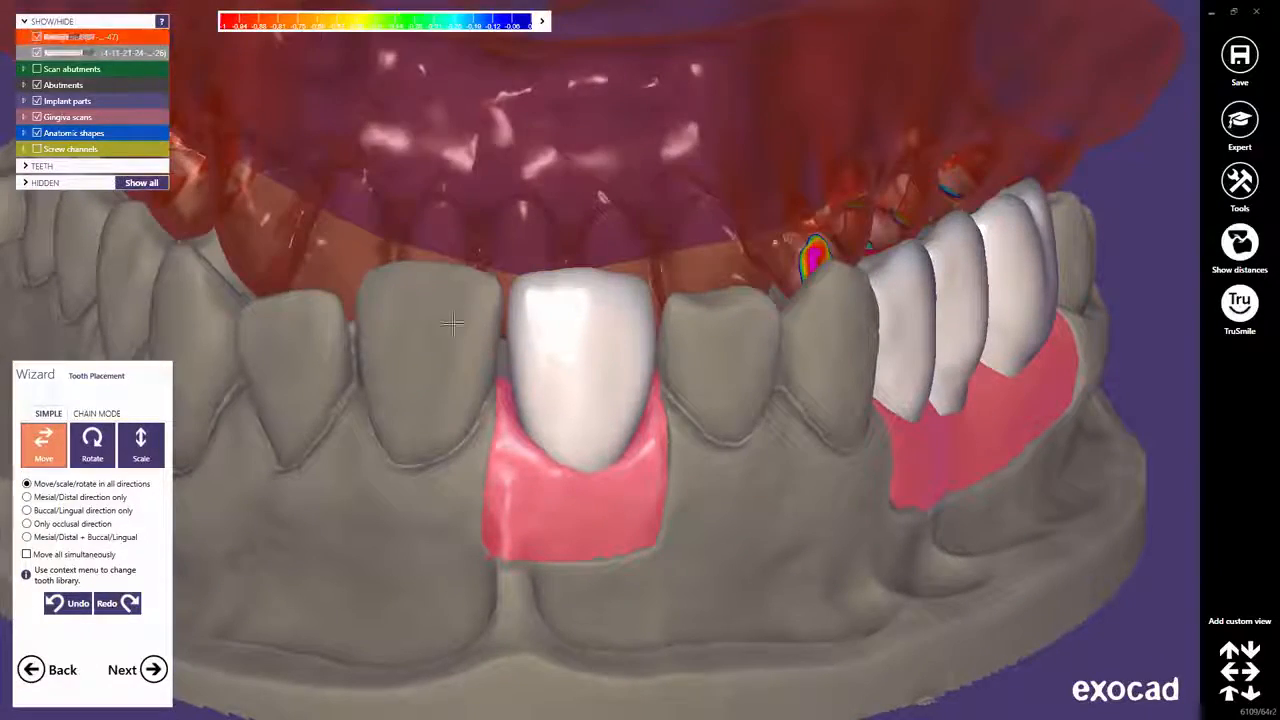
{"action": "scroll", "coordinate": [537, 400], "scroll_direction": "down", "scroll_amount": 4}
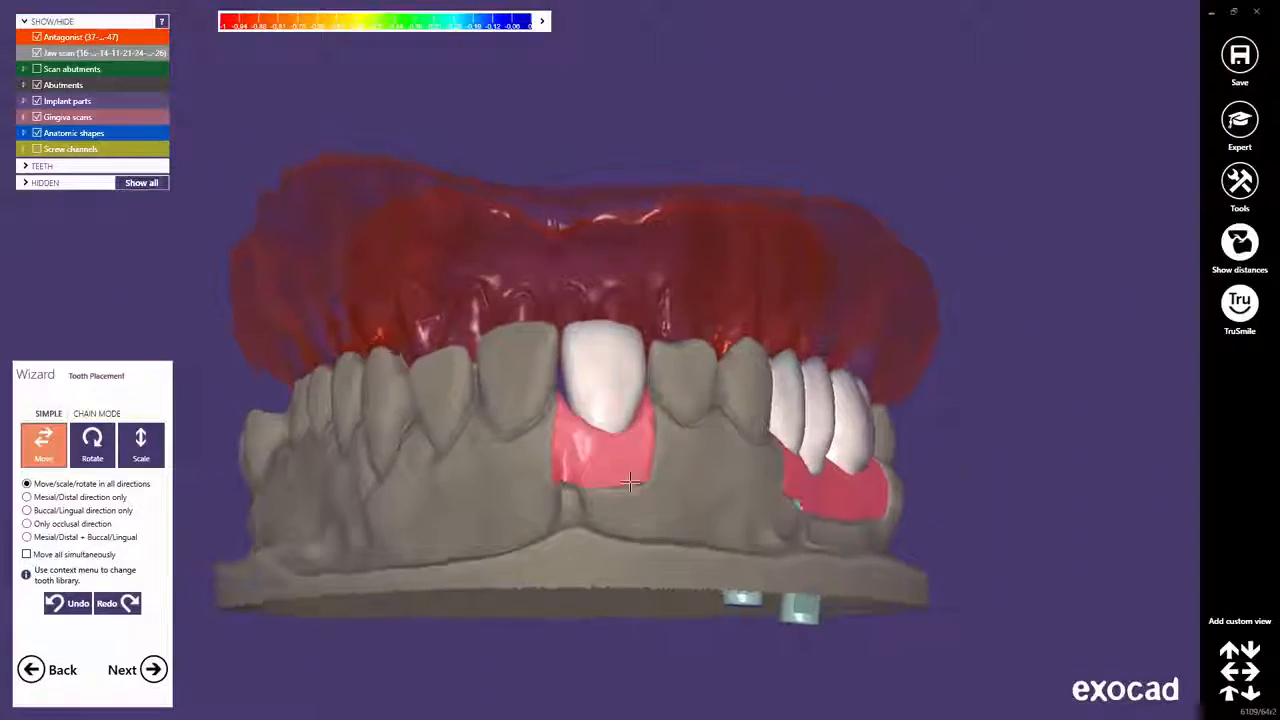
{"action": "right_click_drag", "start_coordinate": [630, 482], "coordinate": [636, 479]}
{"action": "middle_click_drag", "start_coordinate": [621, 510], "coordinate": [676, 480]}
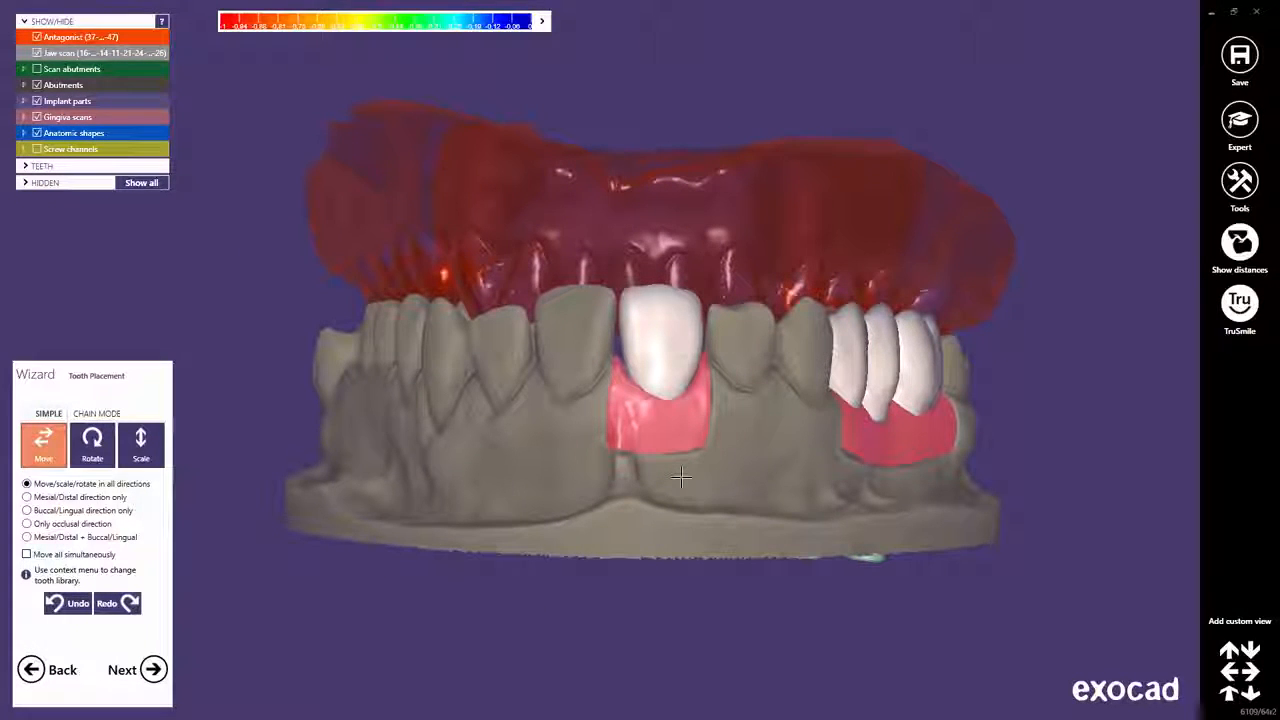
{"action": "left_click", "coordinate": [155, 670]}
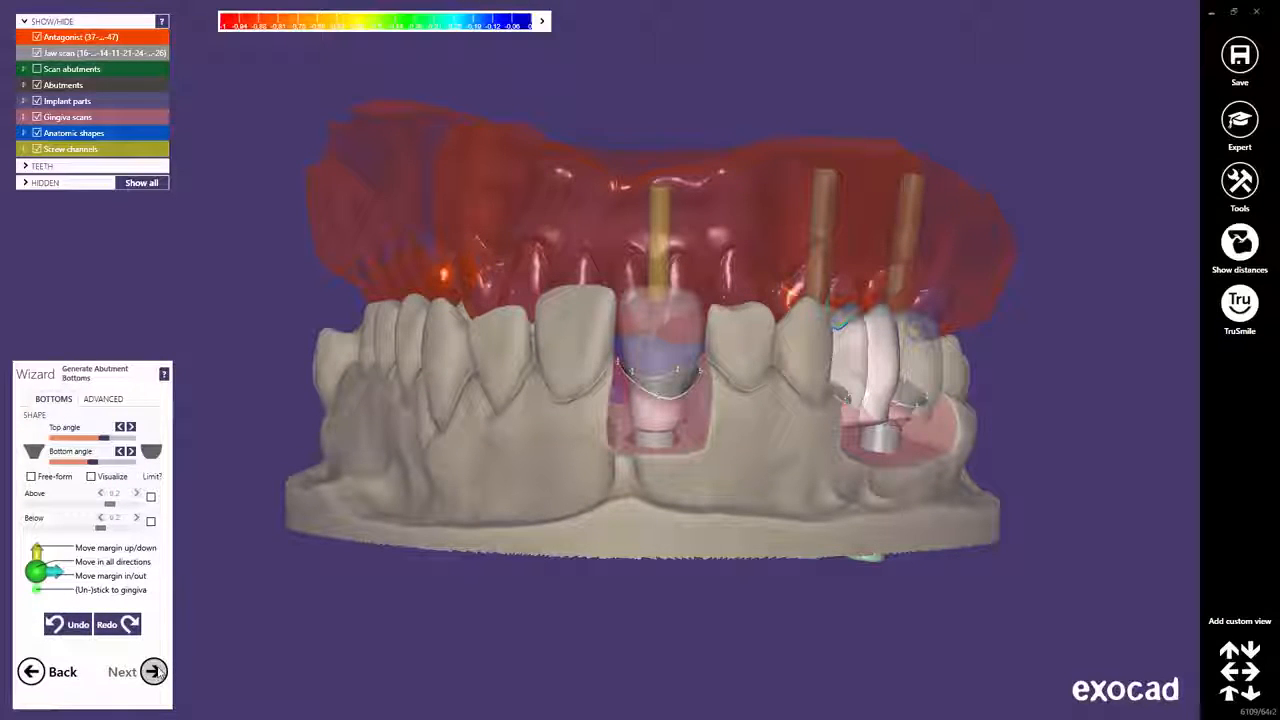
- Hide the antagonist, screw channels, anatomic shapes and jaw scan, and turn off the distance display
{"action": "left_click", "coordinate": [37, 38]}
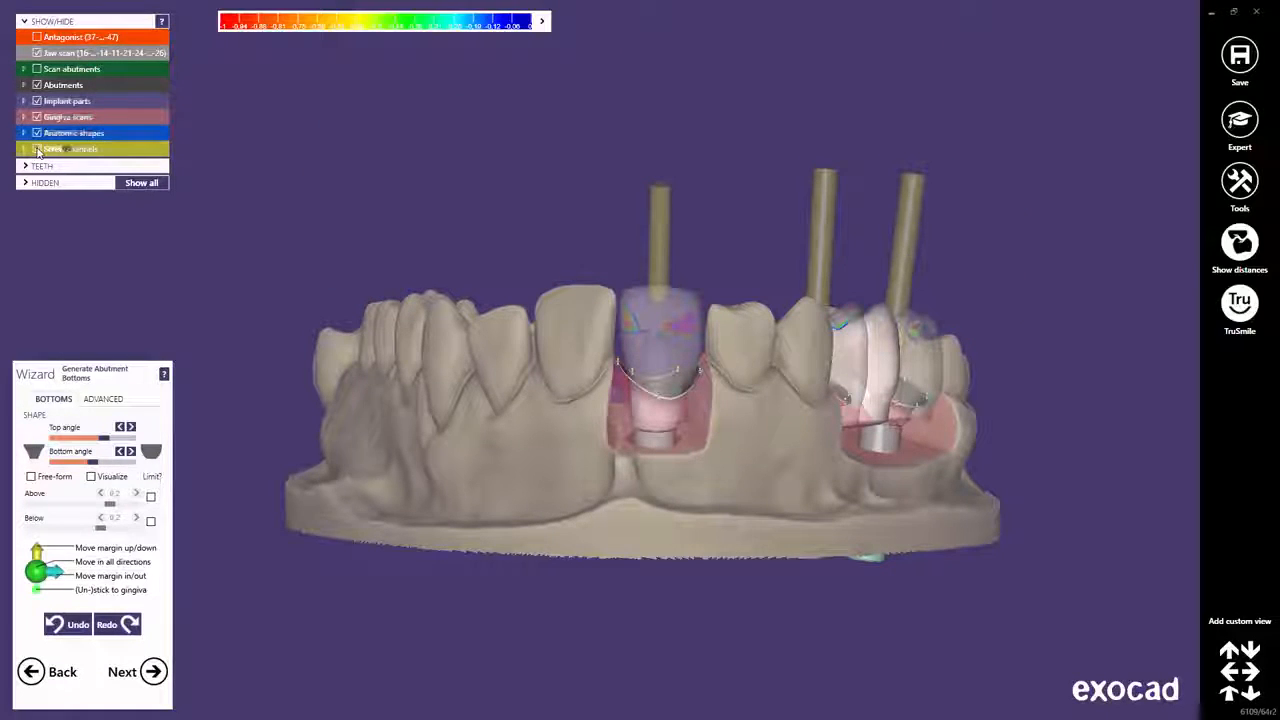
{"action": "left_click", "coordinate": [37, 149]}
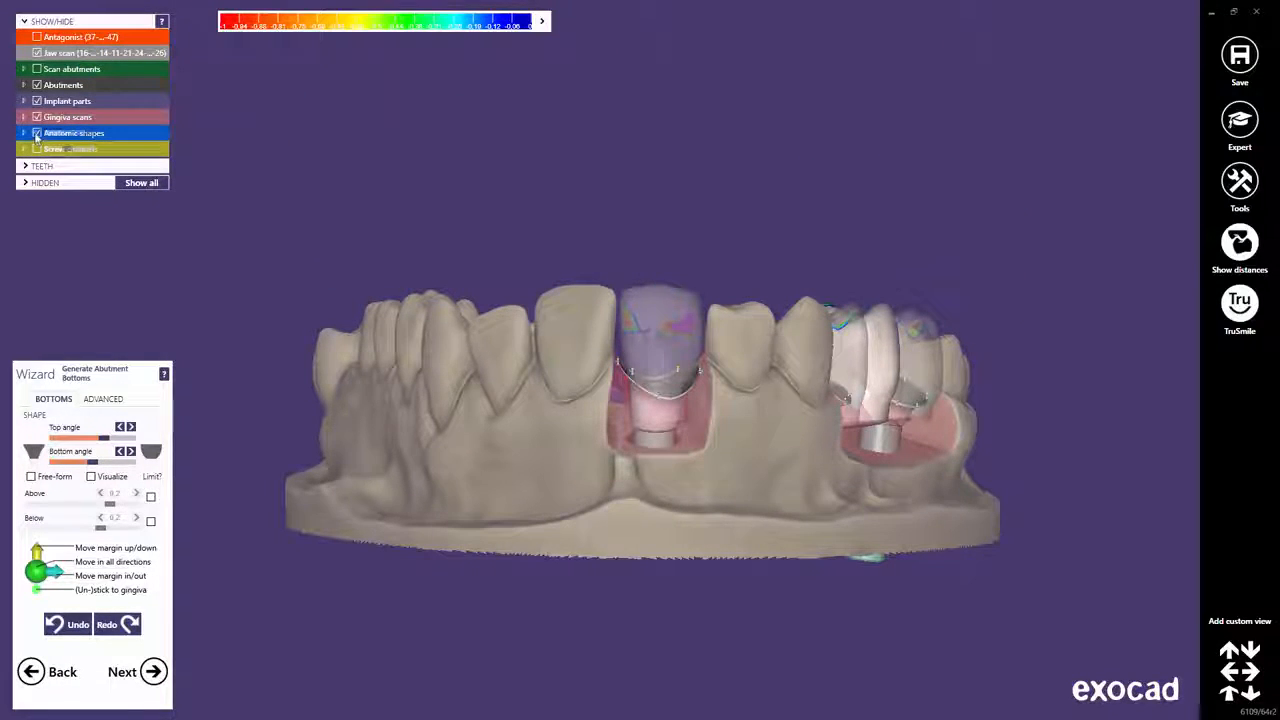
{"action": "left_click", "coordinate": [36, 133]}
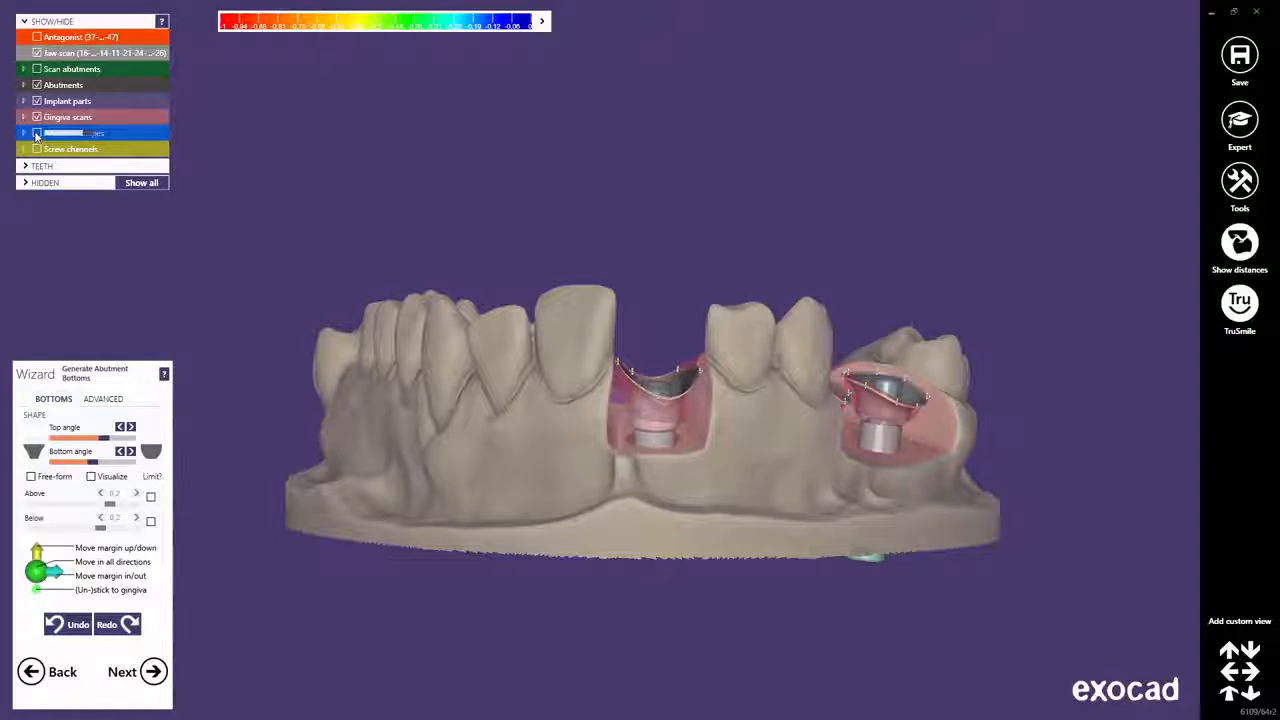
{"action": "left_click", "coordinate": [37, 53]}
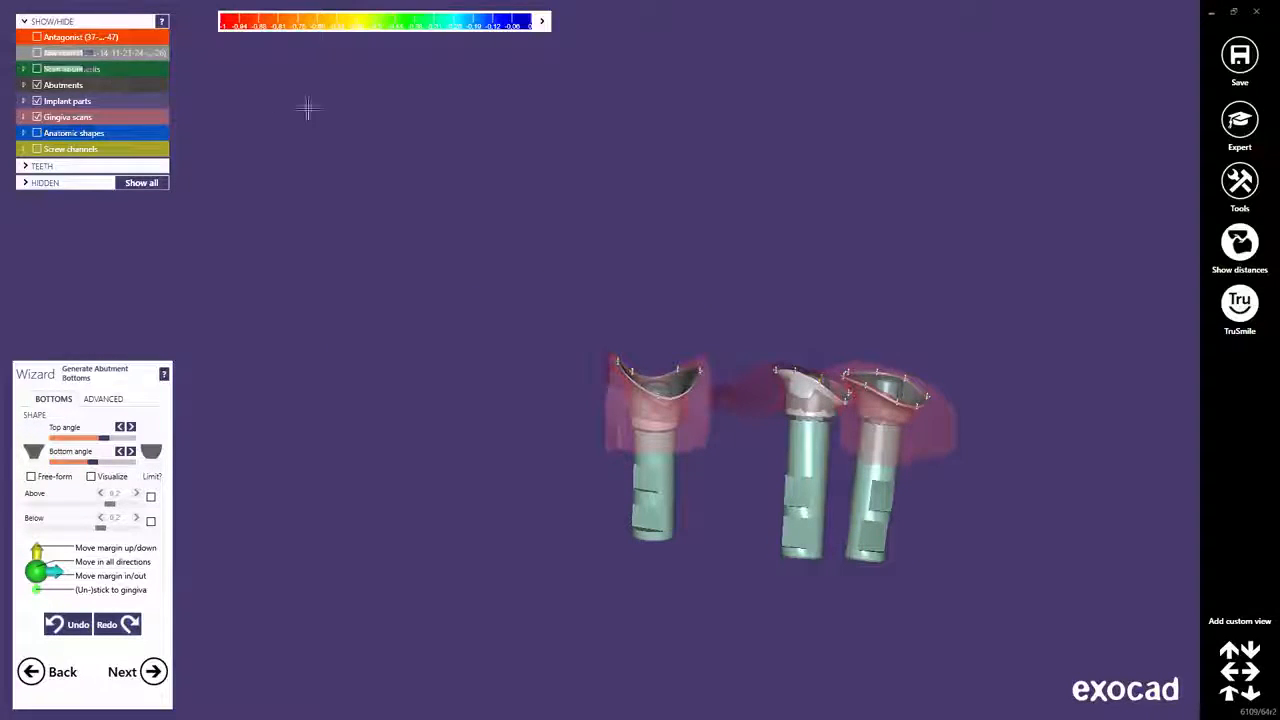
{"action": "left_click", "coordinate": [1238, 250]}
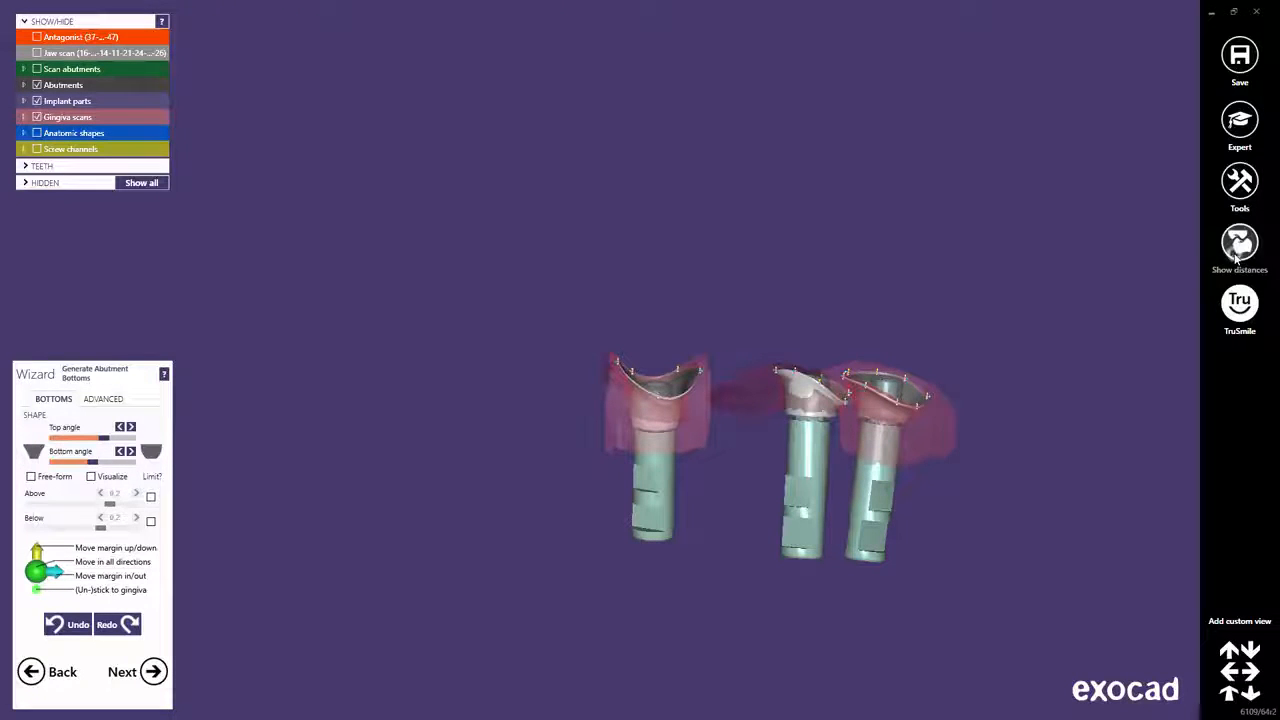
- Increase the top and bottom angles of the abutment bottoms, compare the preset shapes and apply the convex one
{"action": "middle_click", "coordinate": [848, 424]}
{"action": "right_click_drag", "start_coordinate": [678, 369], "coordinate": [678, 368]}
{"action": "scroll", "coordinate": [543, 354], "scroll_direction": "up", "scroll_amount": 5}
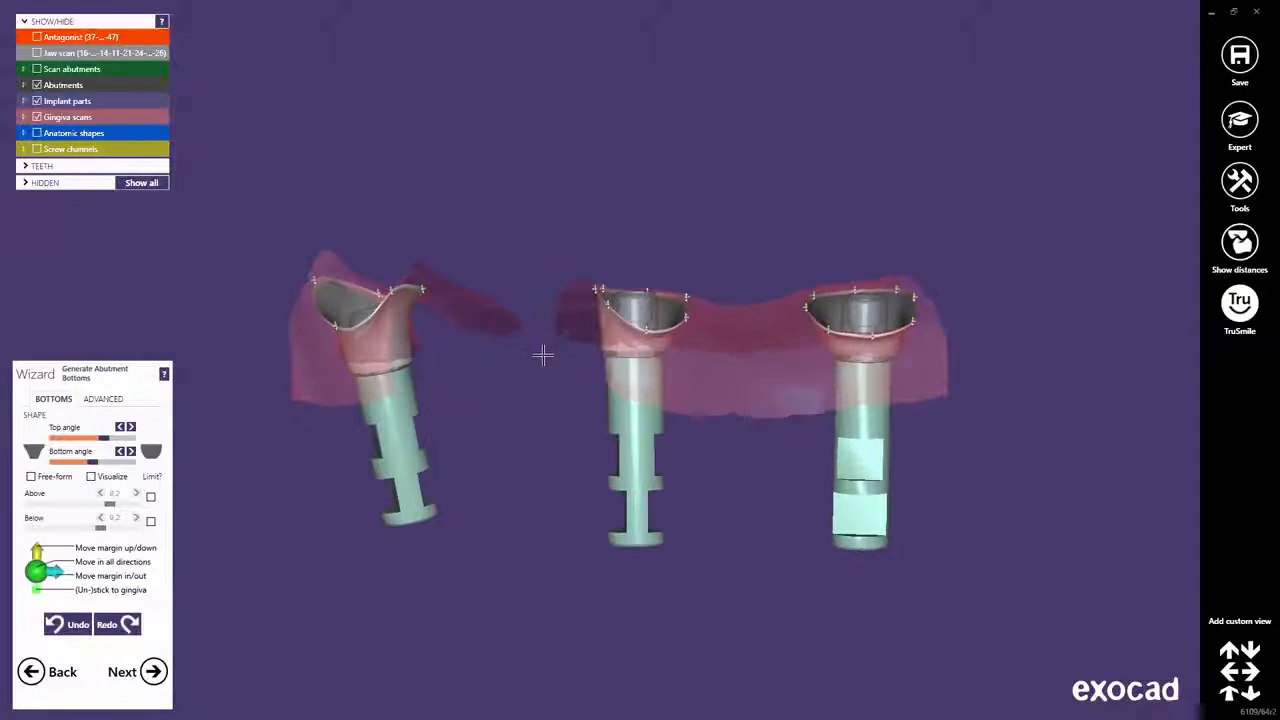
{"action": "right_click_drag", "start_coordinate": [569, 366], "coordinate": [559, 373]}
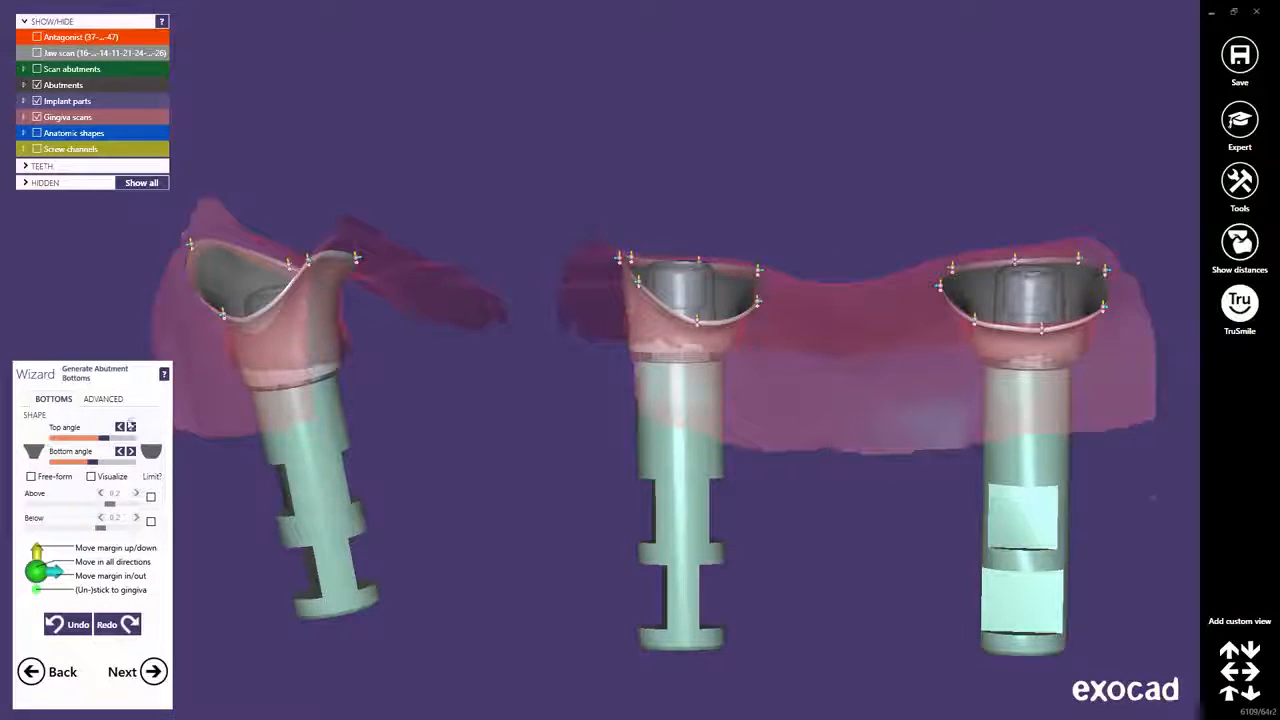
{"action": "left_click_drag", "start_coordinate": [106, 441], "coordinate": [100, 474]}
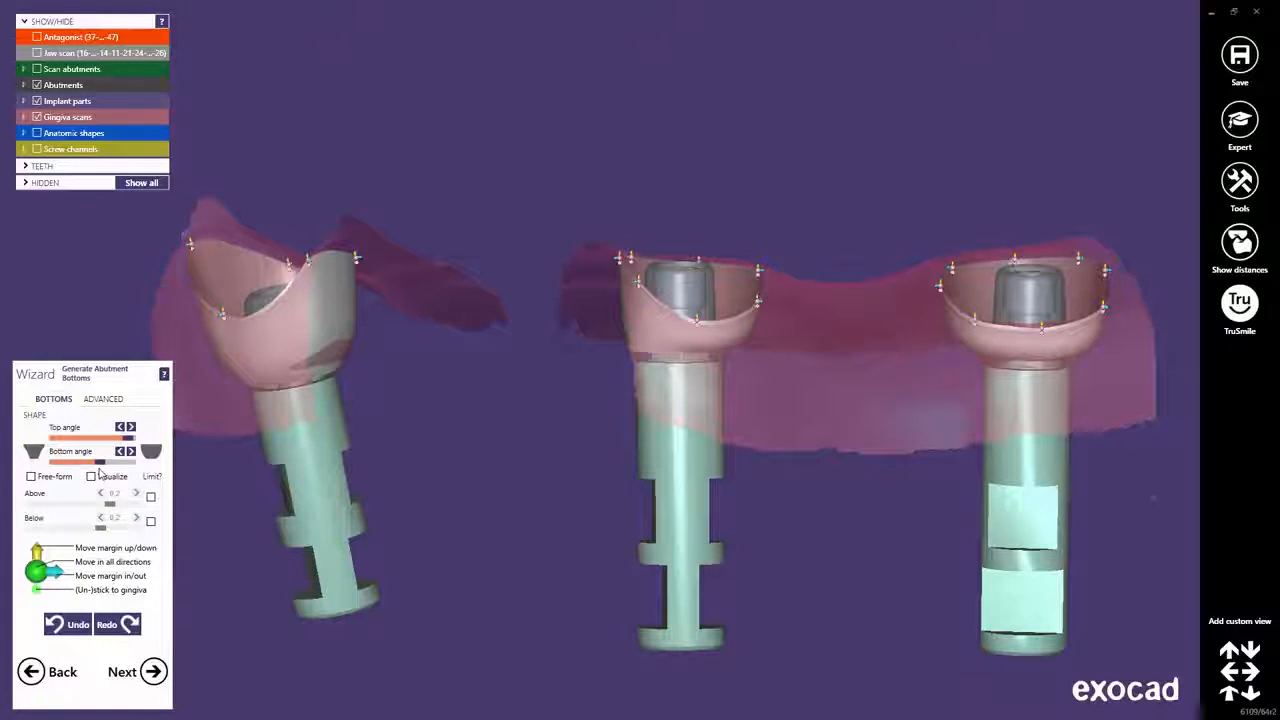
{"action": "left_click", "coordinate": [151, 455]}
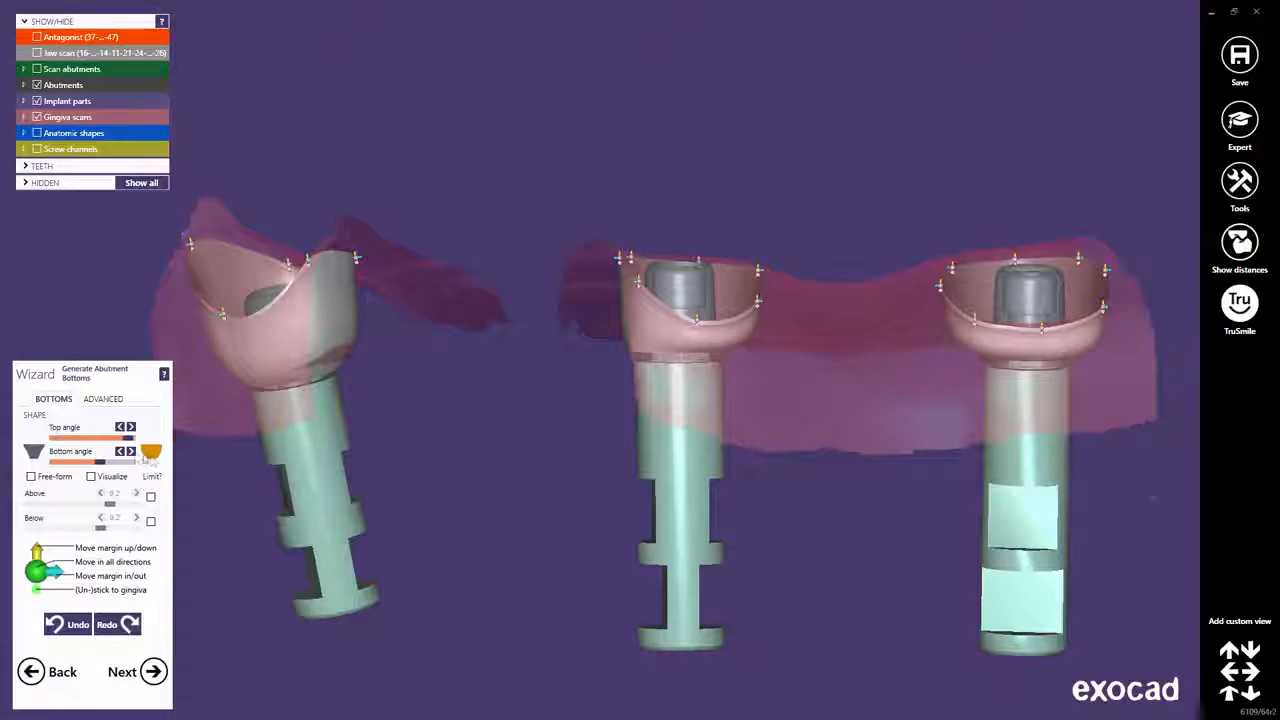
{"action": "left_click", "coordinate": [32, 455]}
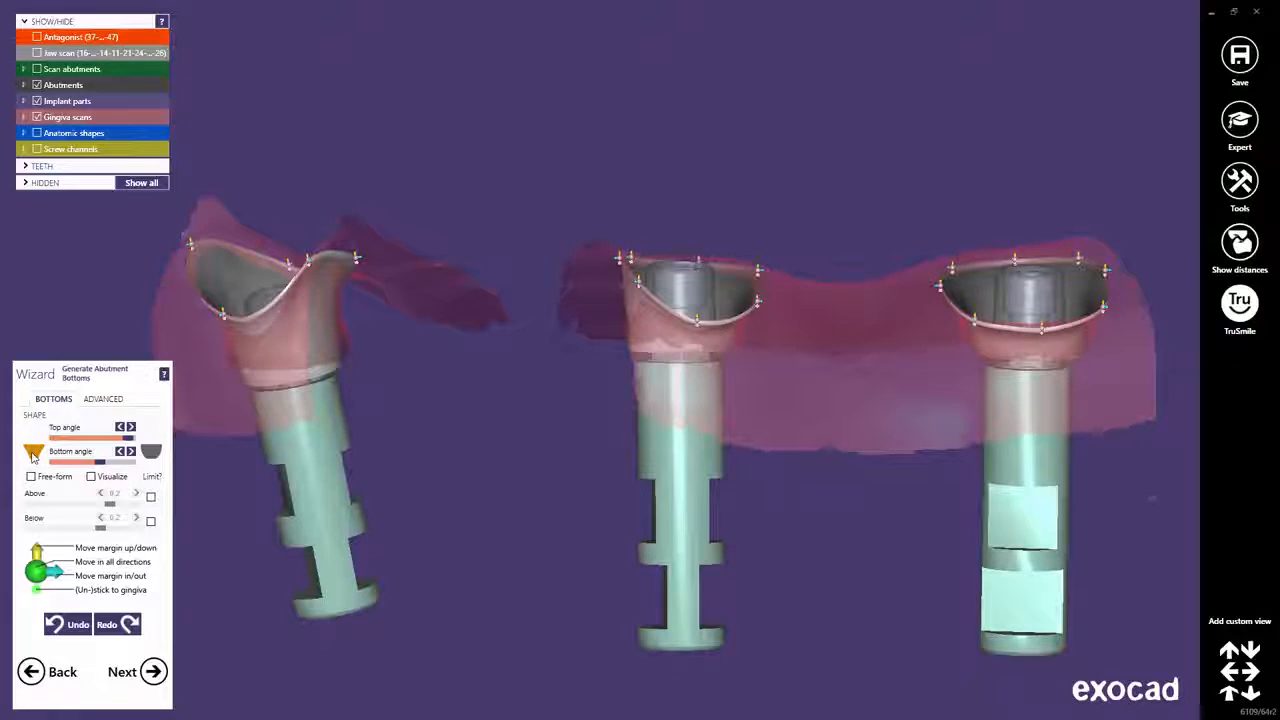
{"action": "left_click", "coordinate": [150, 452]}
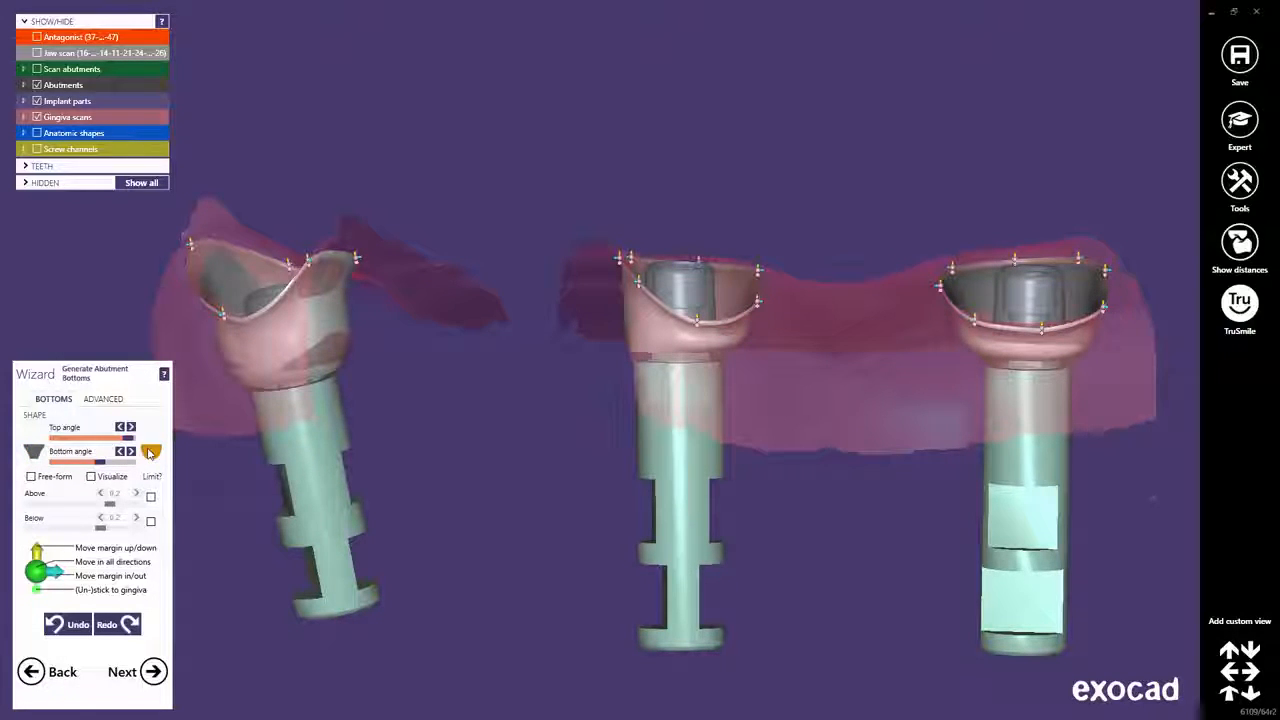
- Enable free-forming and visualization for the abutment bottoms, and examine the colour map on the abutments of teeth 11 and 16
{"action": "left_click", "coordinate": [31, 477]}
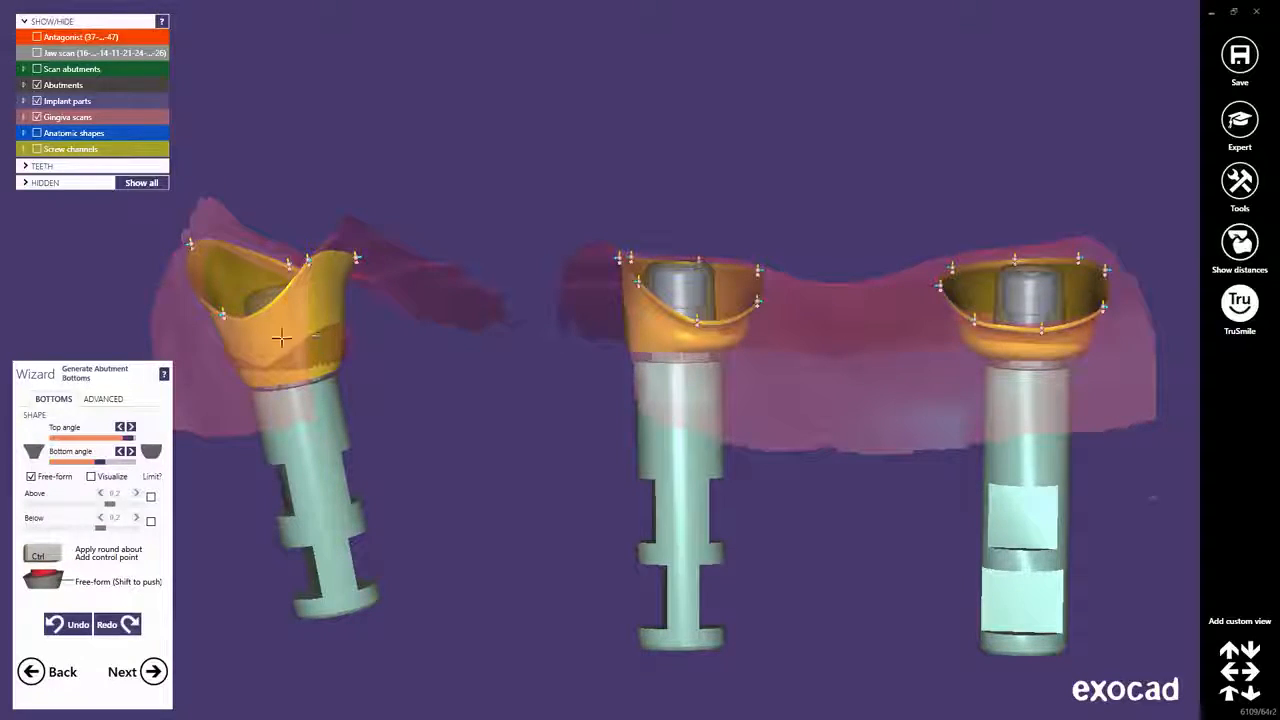
{"action": "left_click", "coordinate": [92, 479]}
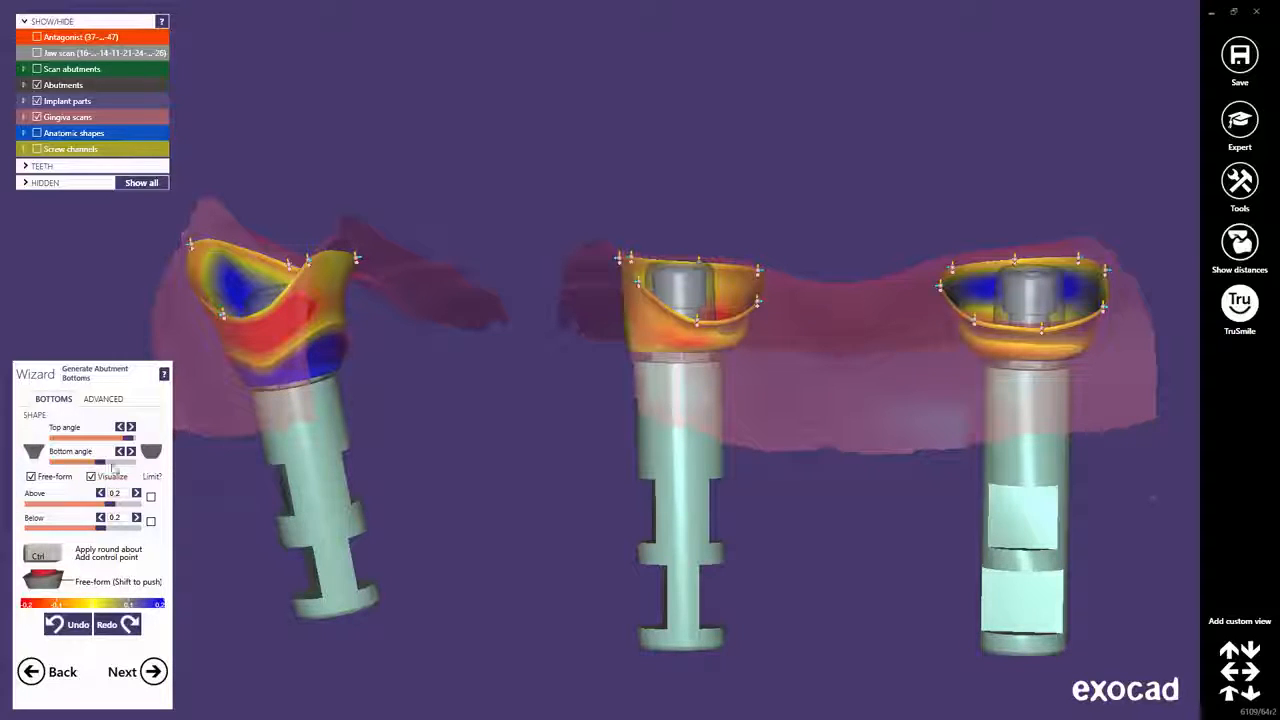
{"action": "right_click_drag", "start_coordinate": [324, 366], "coordinate": [309, 369]}
{"action": "middle_click_drag", "start_coordinate": [309, 369], "coordinate": [642, 394]}
{"action": "scroll", "coordinate": [642, 394], "scroll_direction": "up", "scroll_amount": 6}
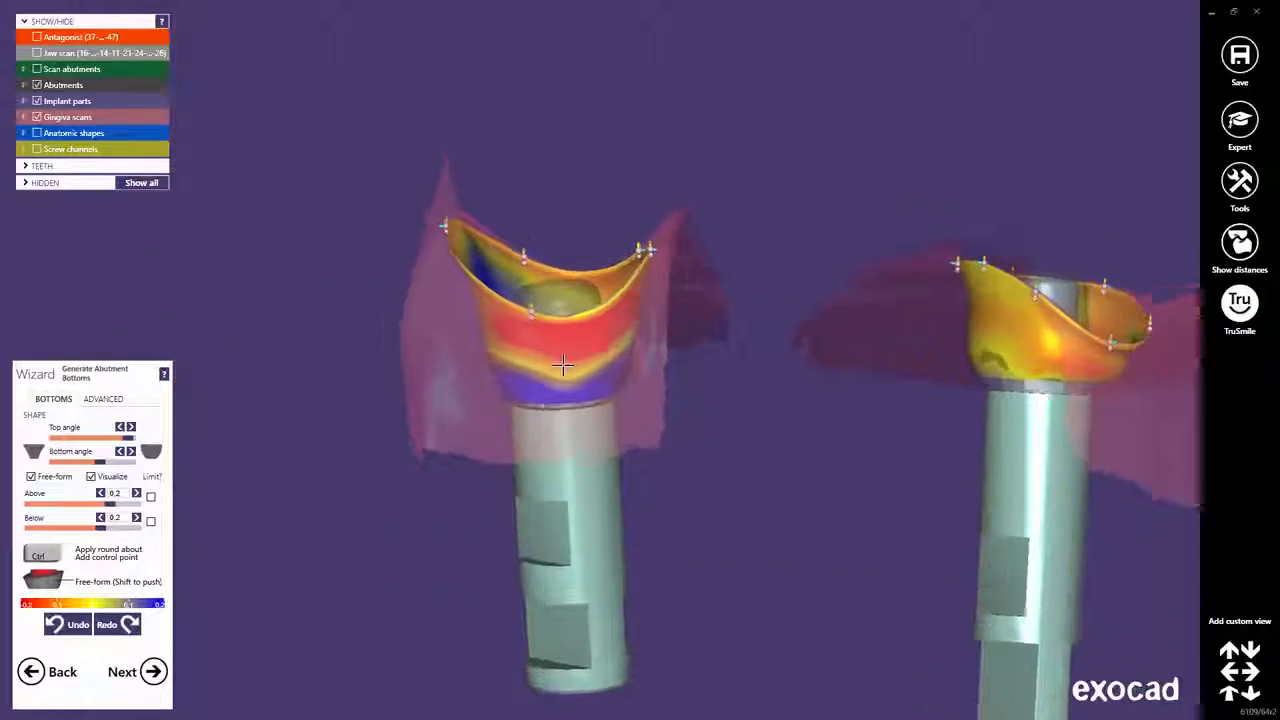
{"action": "right_click_drag", "start_coordinate": [556, 362], "coordinate": [586, 351]}
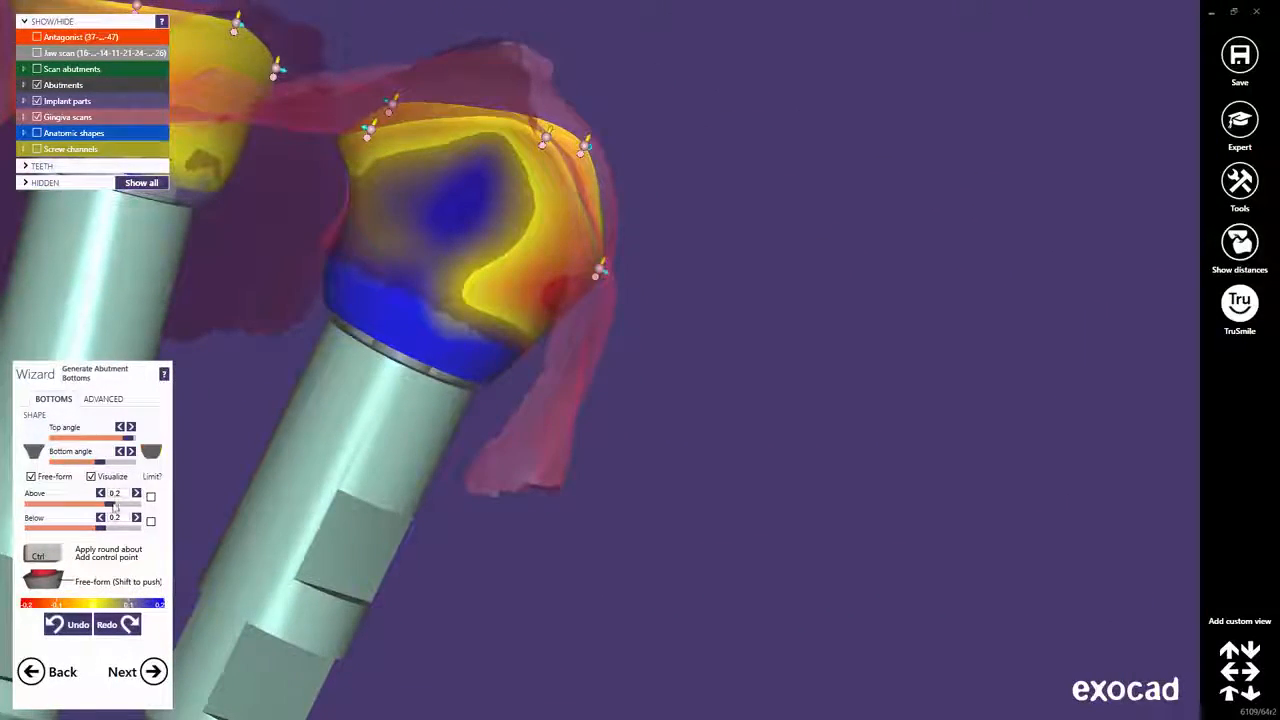
- Reduce the visualization range to 0.042 above and 0.108 below, and turn off visualization and free-forming
{"action": "left_click_drag", "start_coordinate": [114, 507], "coordinate": [69, 530]}
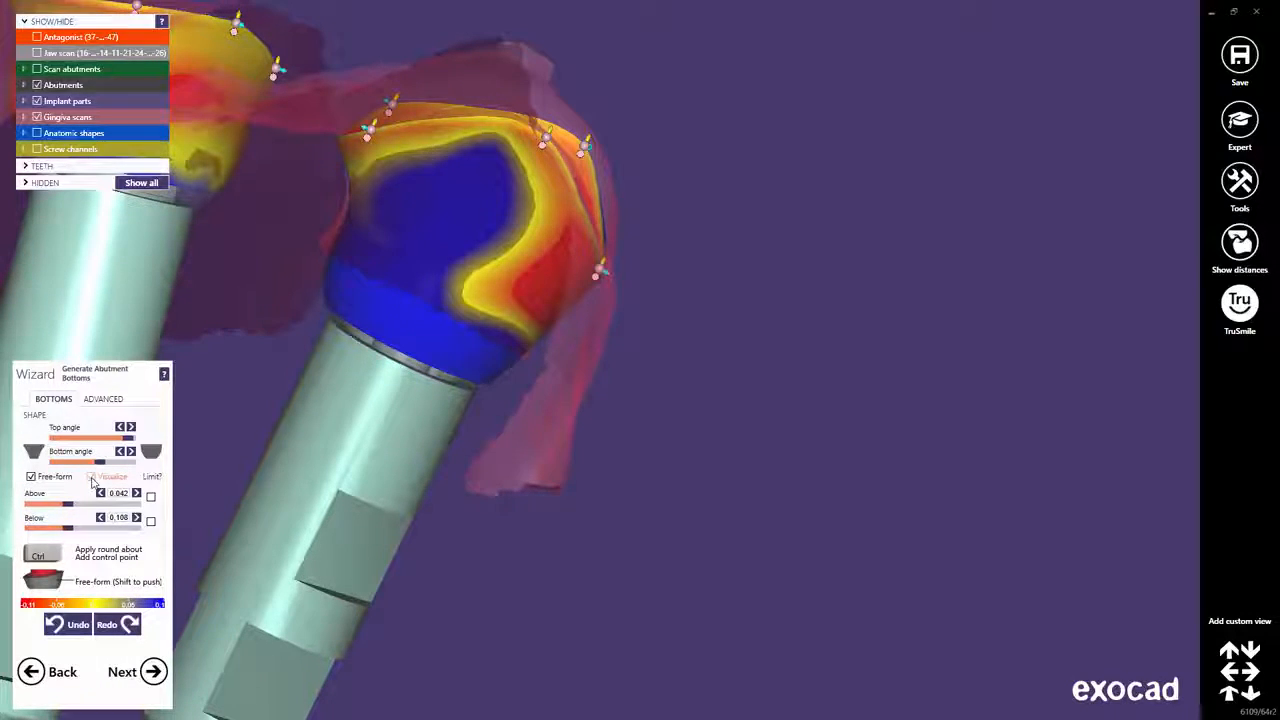
{"action": "left_click", "coordinate": [91, 477]}
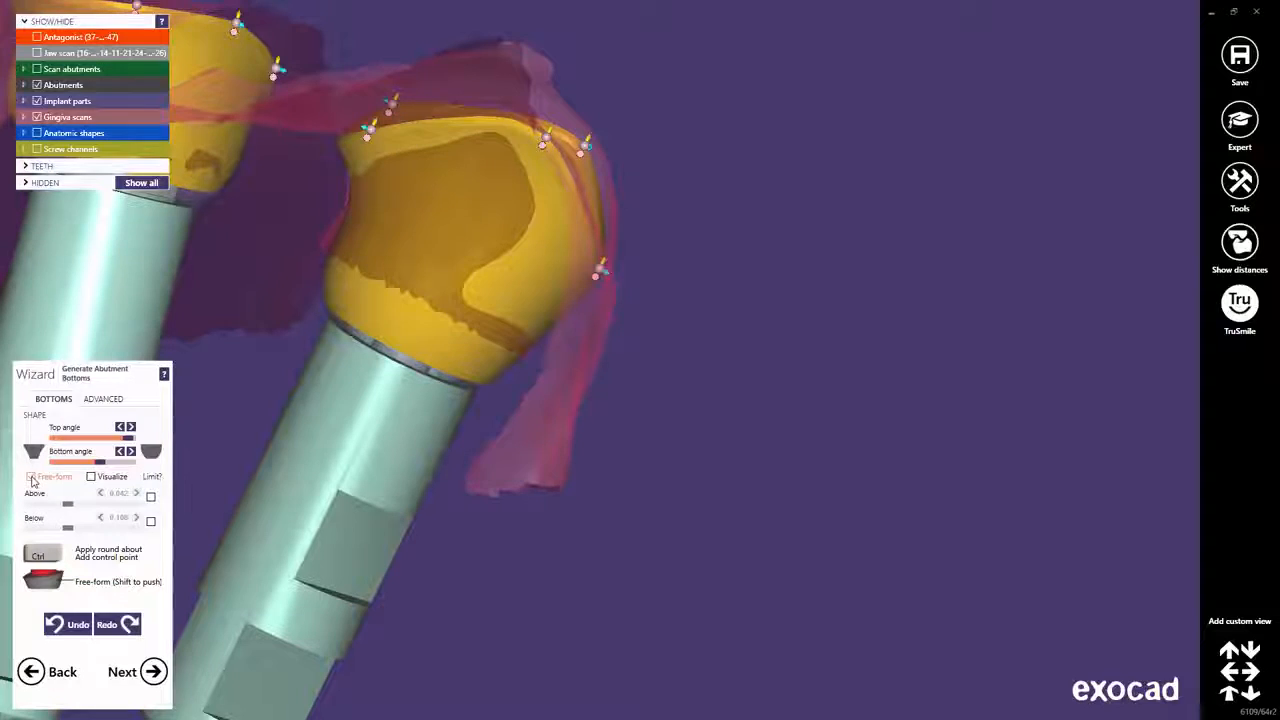
{"action": "left_click", "coordinate": [31, 478]}
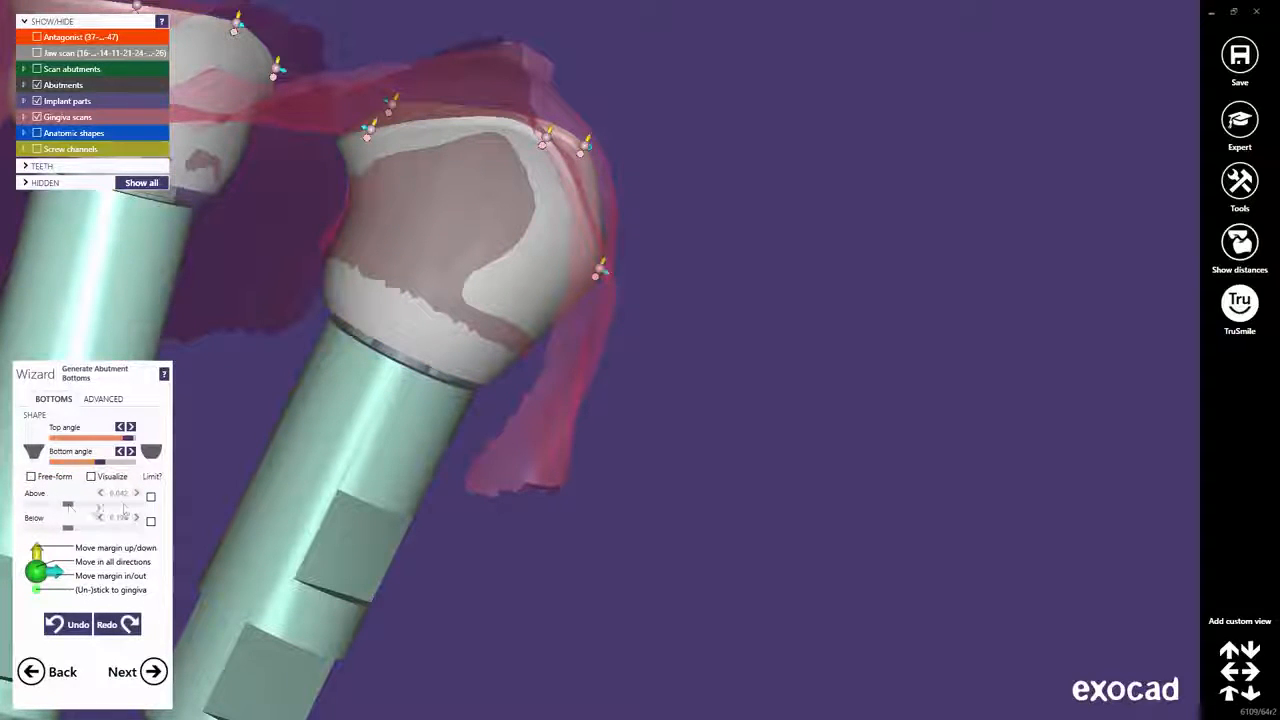
- Enable the gingiva limits for the abutment bottoms and set both Above and Below to 0.1
{"action": "left_click", "coordinate": [151, 497]}
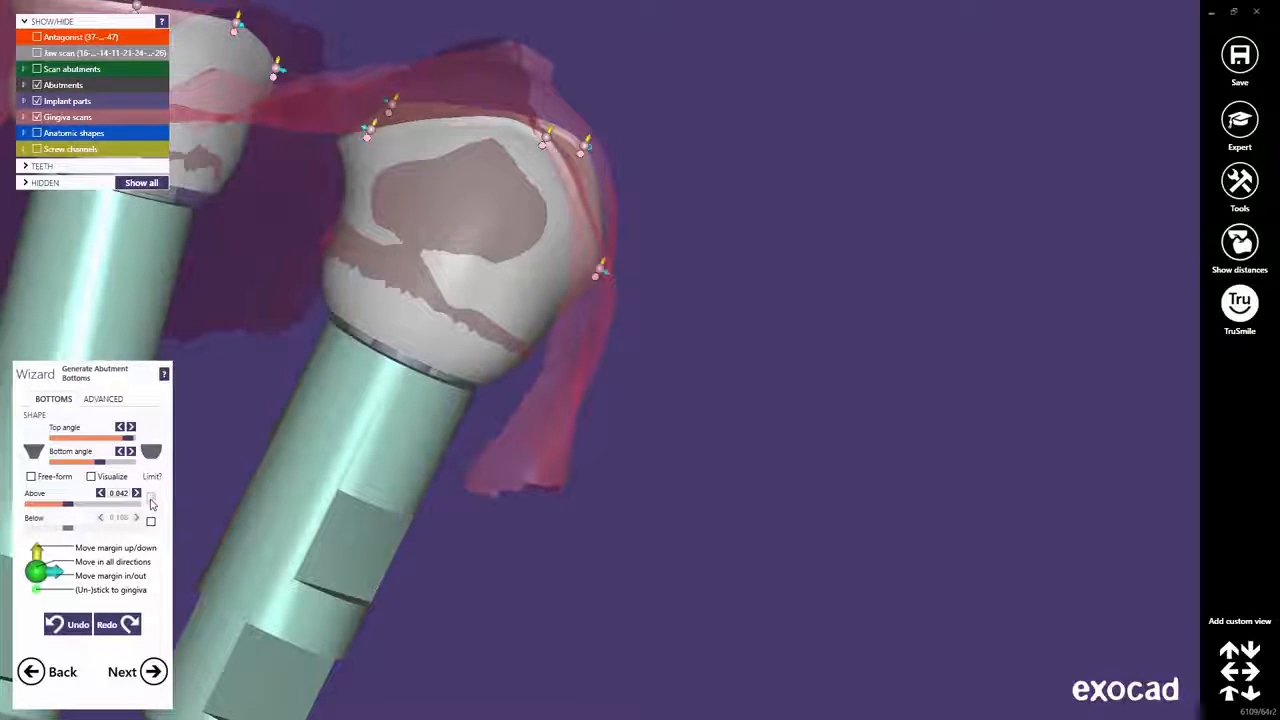
{"action": "left_click", "coordinate": [151, 521]}
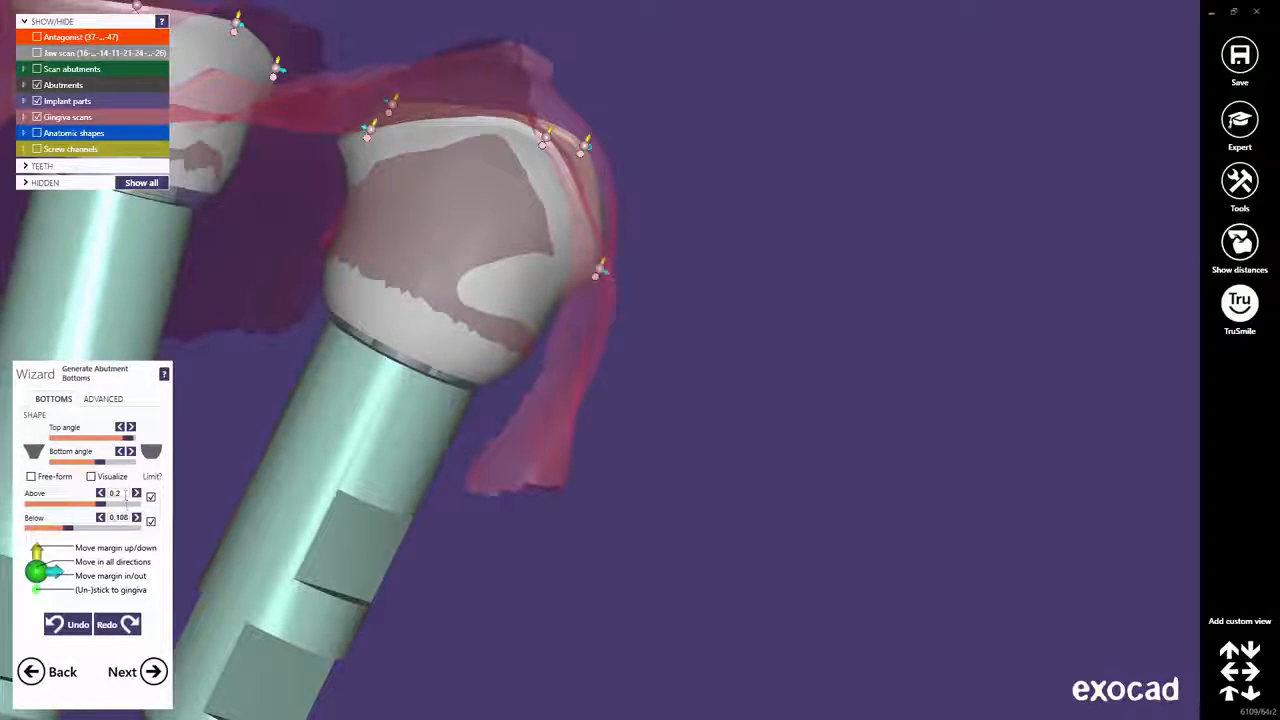
{"action": "left_click", "coordinate": [124, 494]}
{"action": "left_click_drag", "start_coordinate": [124, 494], "coordinate": [101, 504]}
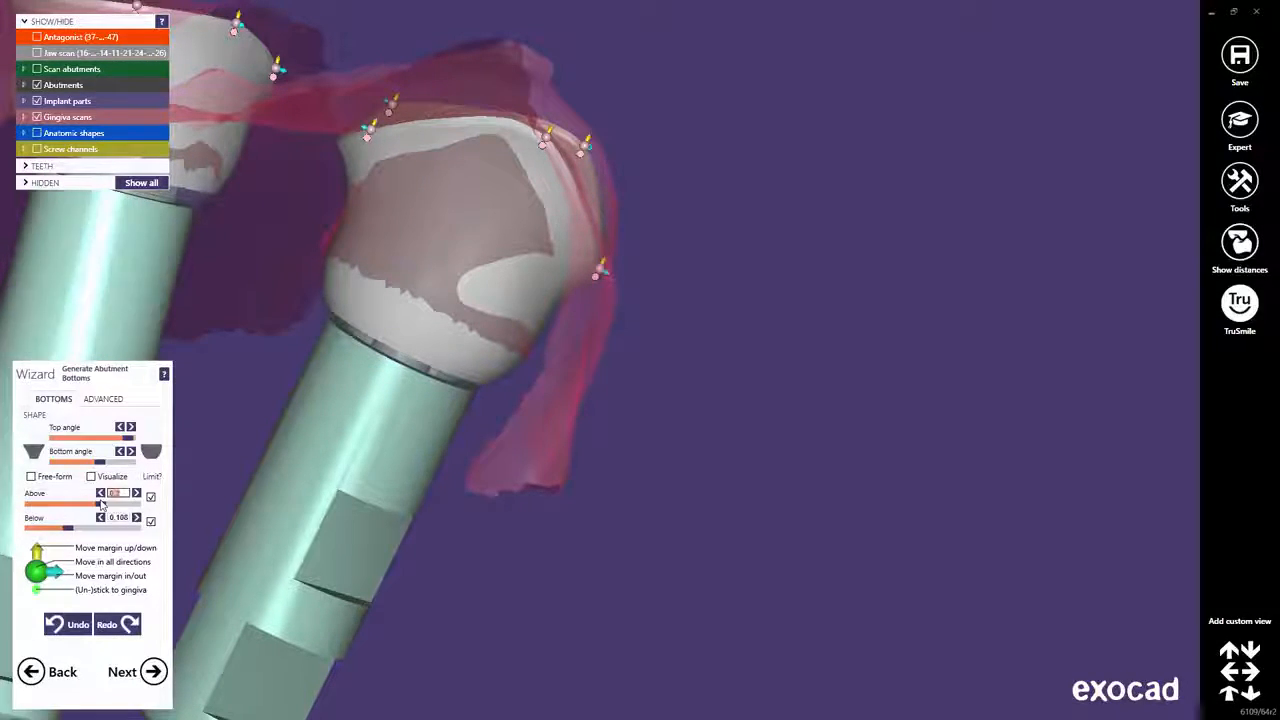
{"action": "type", "text": "0.1"}
{"action": "left_click", "coordinate": [124, 517]}
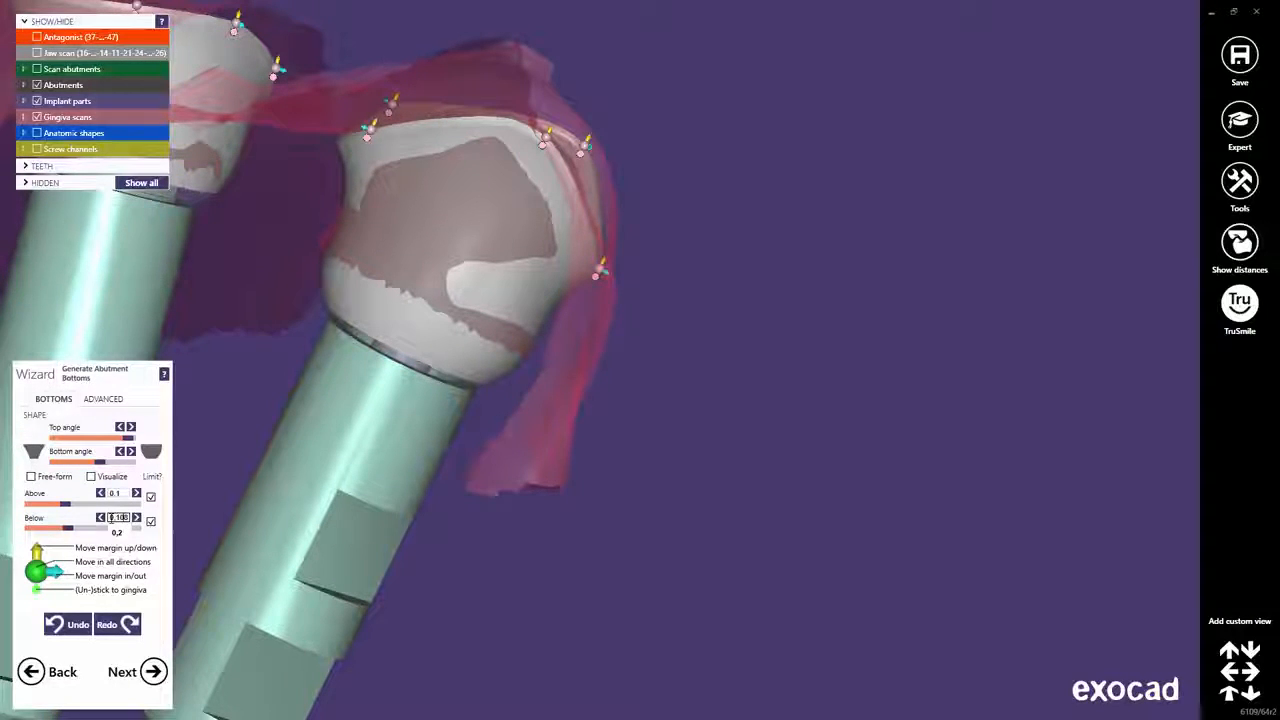
{"action": "type", "text": "0"}
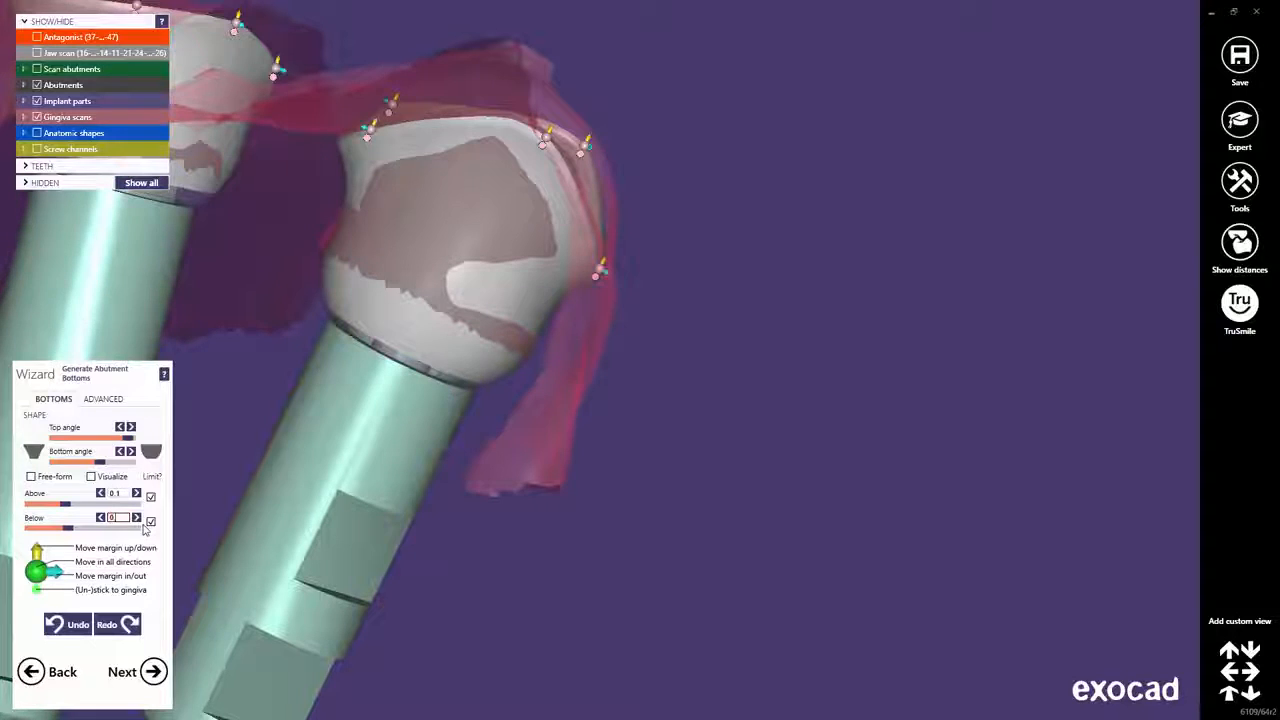
{"action": "type", "text": ".1"}
{"action": "key", "text": "Return"}
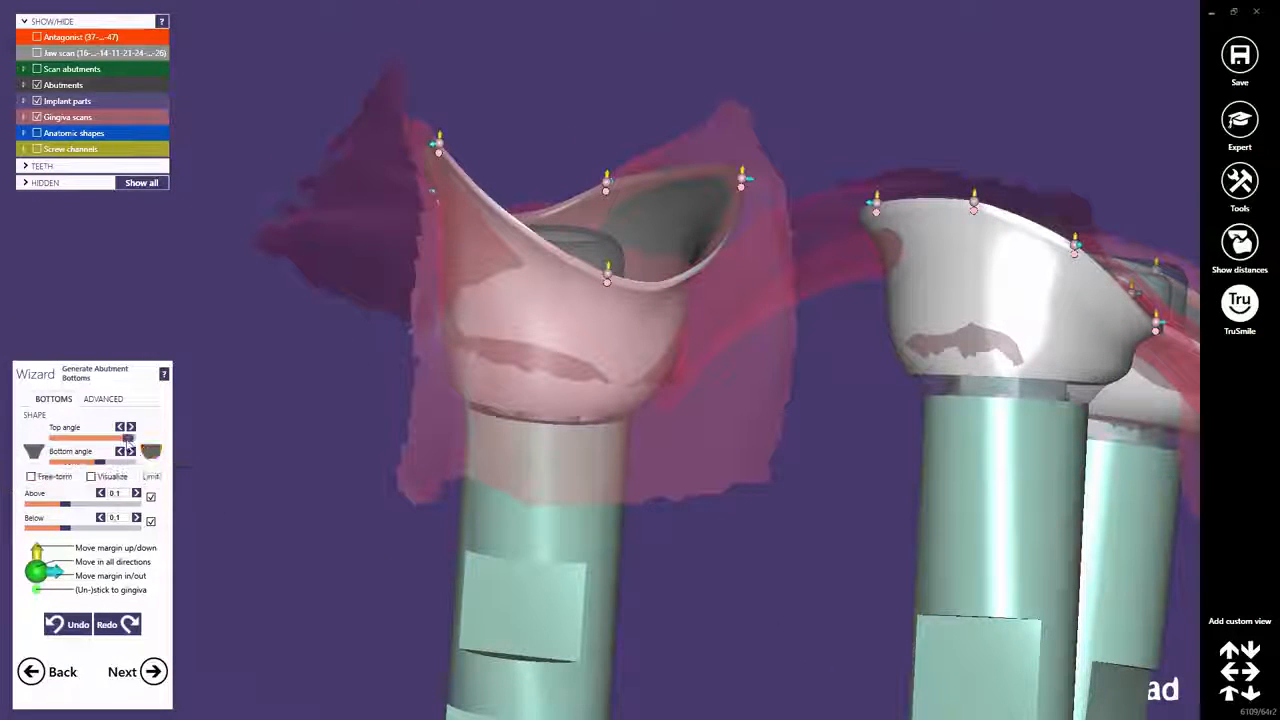
- Reduce the top angle of the abutment bottoms slightly and check the shape of all three abutments
{"action": "mouse_move", "coordinate": [128, 438]}
{"action": "left_mouse_down"}
{"action": "mouse_move", "coordinate": [76, 438]}
{"action": "mouse_move", "coordinate": [118, 440]}
{"action": "left_mouse_up"}
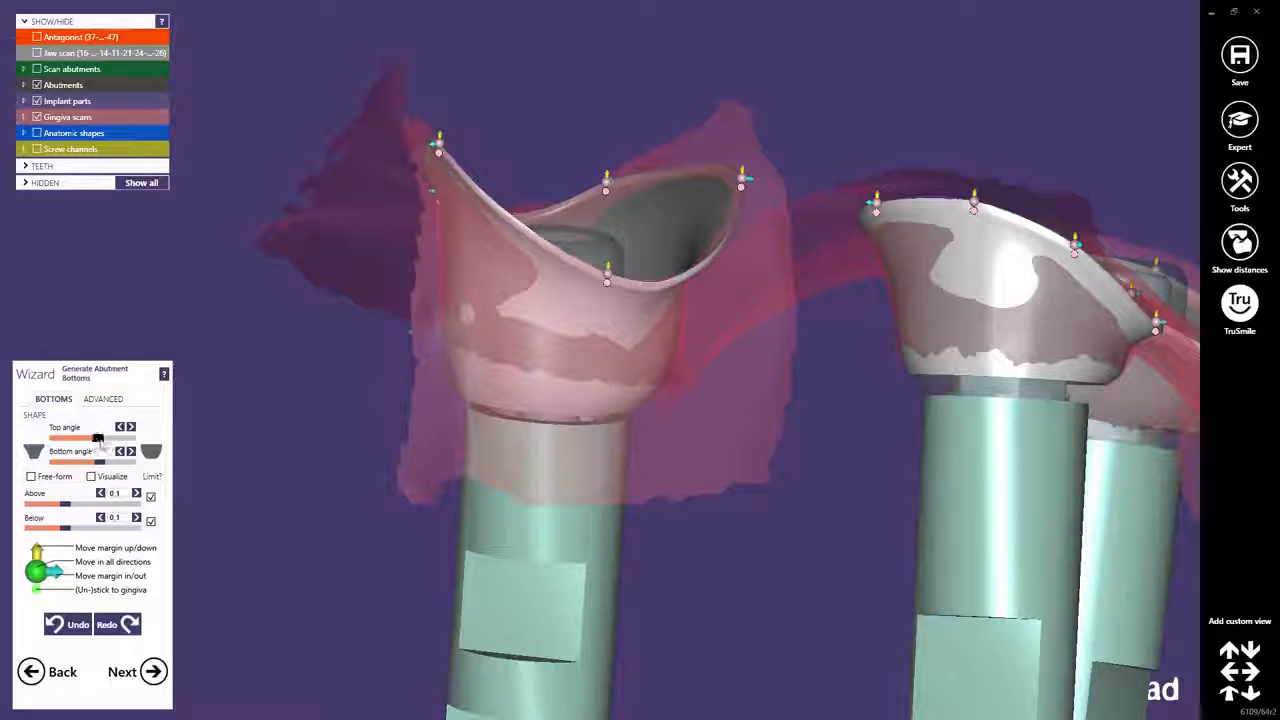
{"action": "middle_click_drag", "start_coordinate": [833, 499], "coordinate": [680, 480]}
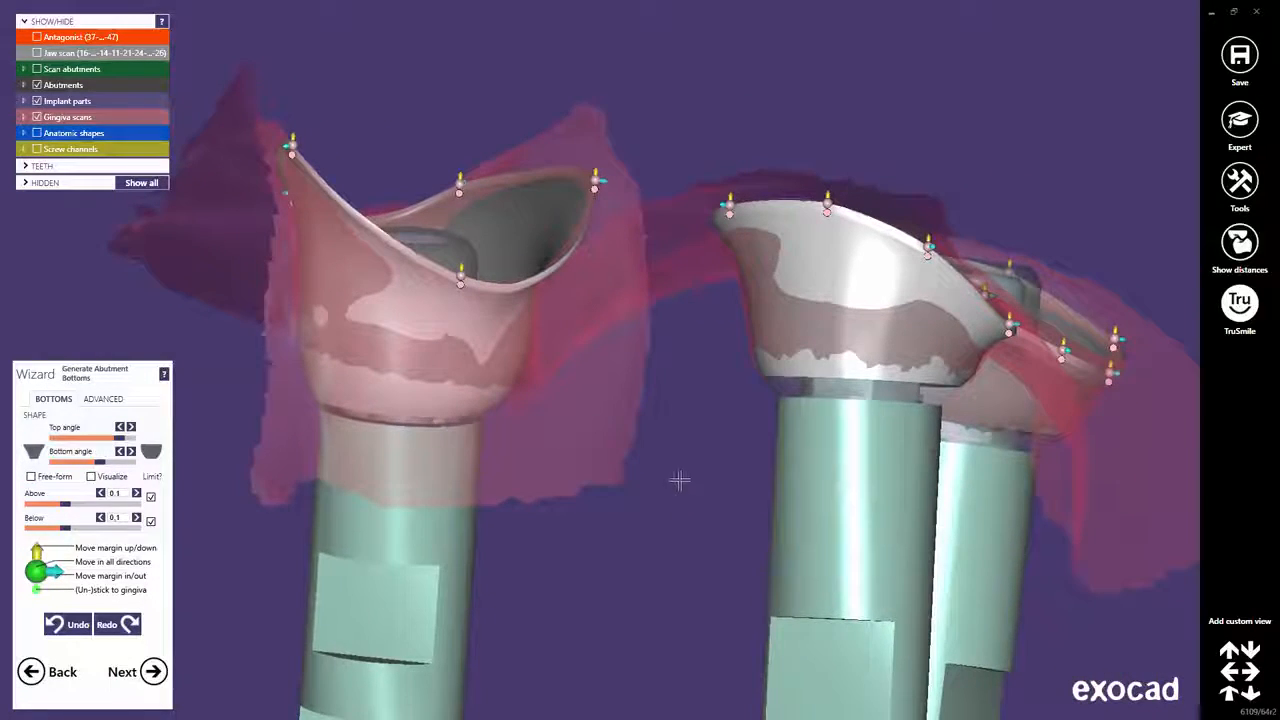
{"action": "right_click_drag", "start_coordinate": [811, 457], "coordinate": [659, 439]}
{"action": "scroll", "coordinate": [659, 439], "scroll_direction": "down", "scroll_amount": 2}
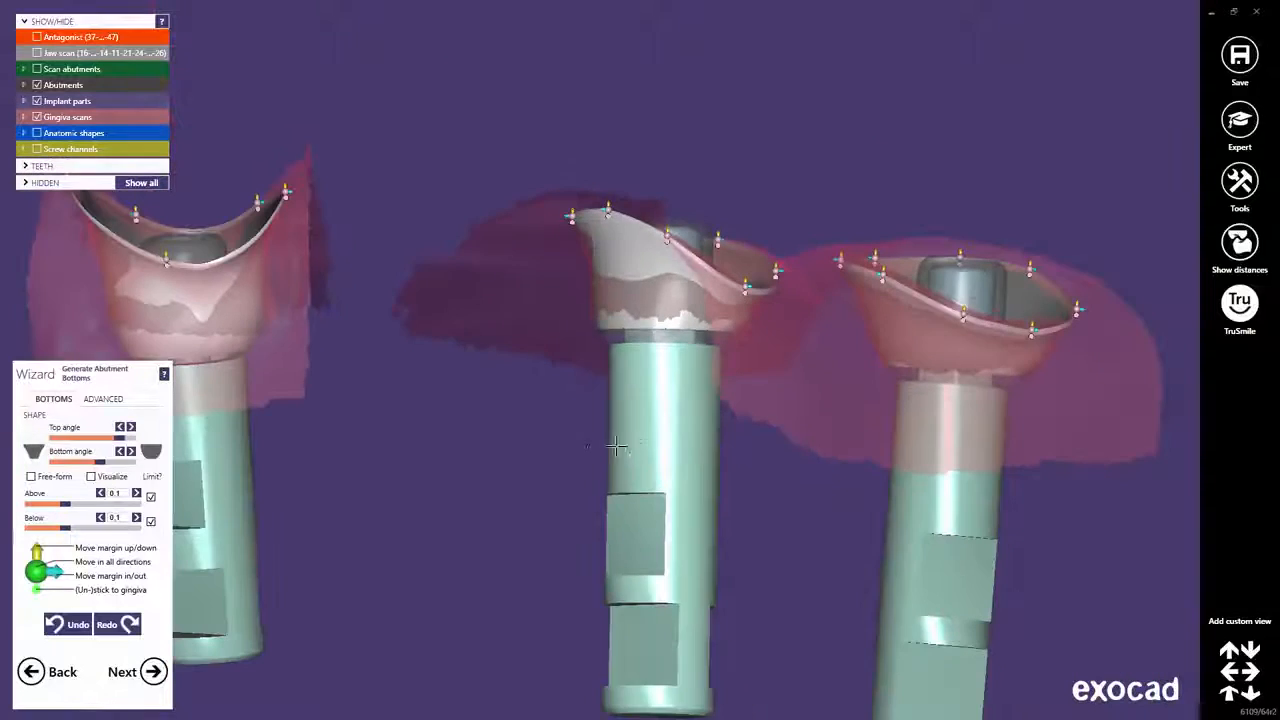
{"action": "middle_click_drag", "start_coordinate": [480, 455], "coordinate": [557, 463]}
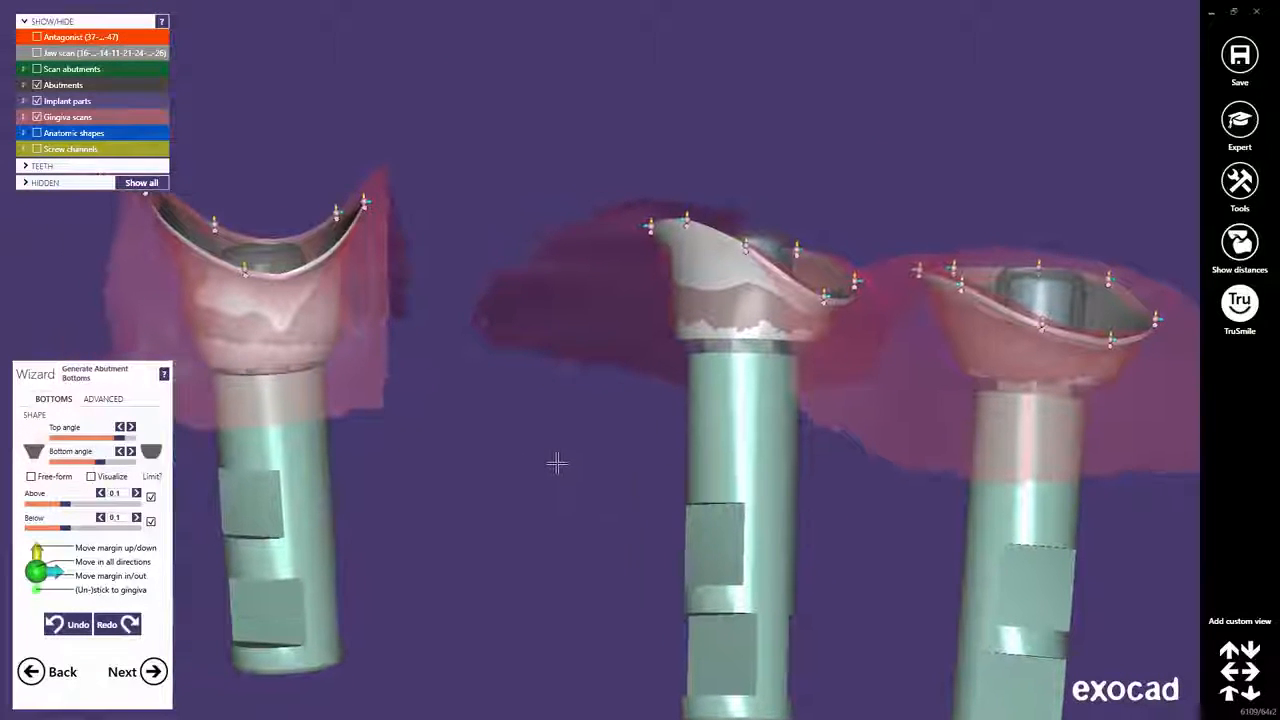
- Set the Above and Below gingiva limits of the abutment bottoms to 0 and reduce the top angle
{"action": "left_click", "coordinate": [151, 452]}
{"action": "left_click", "coordinate": [34, 452]}
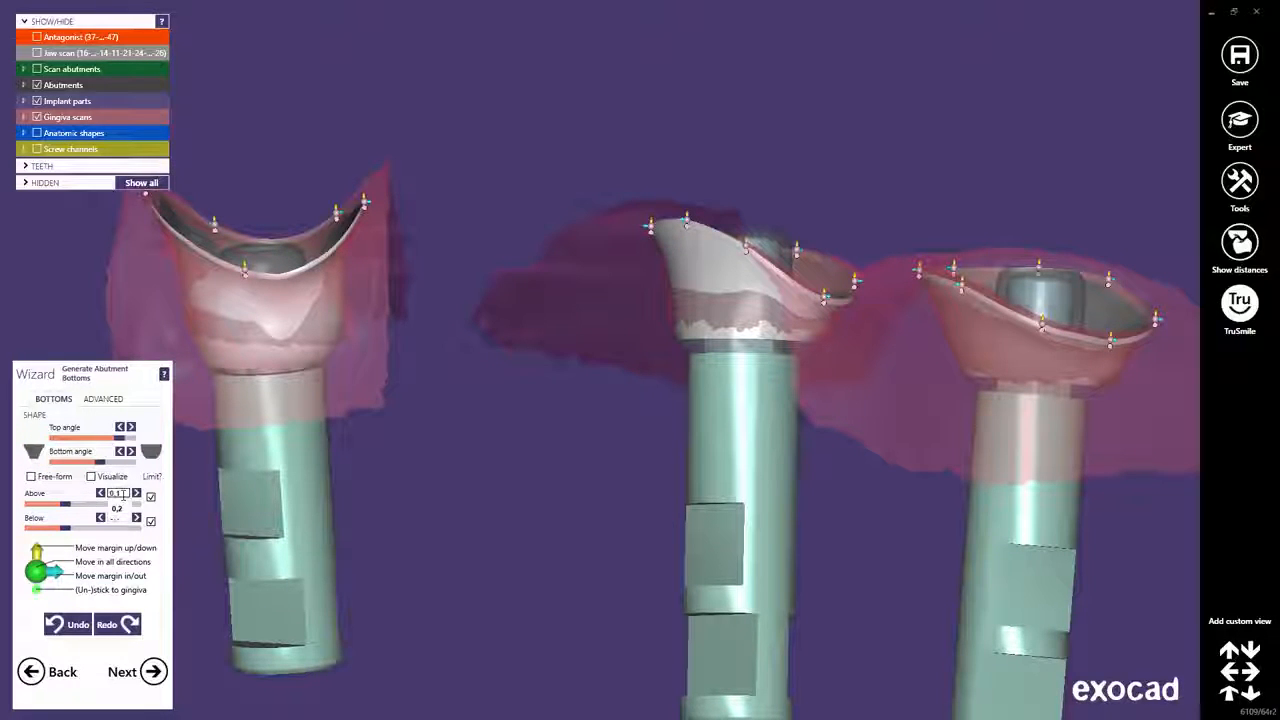
{"action": "left_click_drag", "start_coordinate": [123, 495], "coordinate": [99, 495]}
{"action": "type", "text": "0"}
{"action": "key", "text": "Return"}
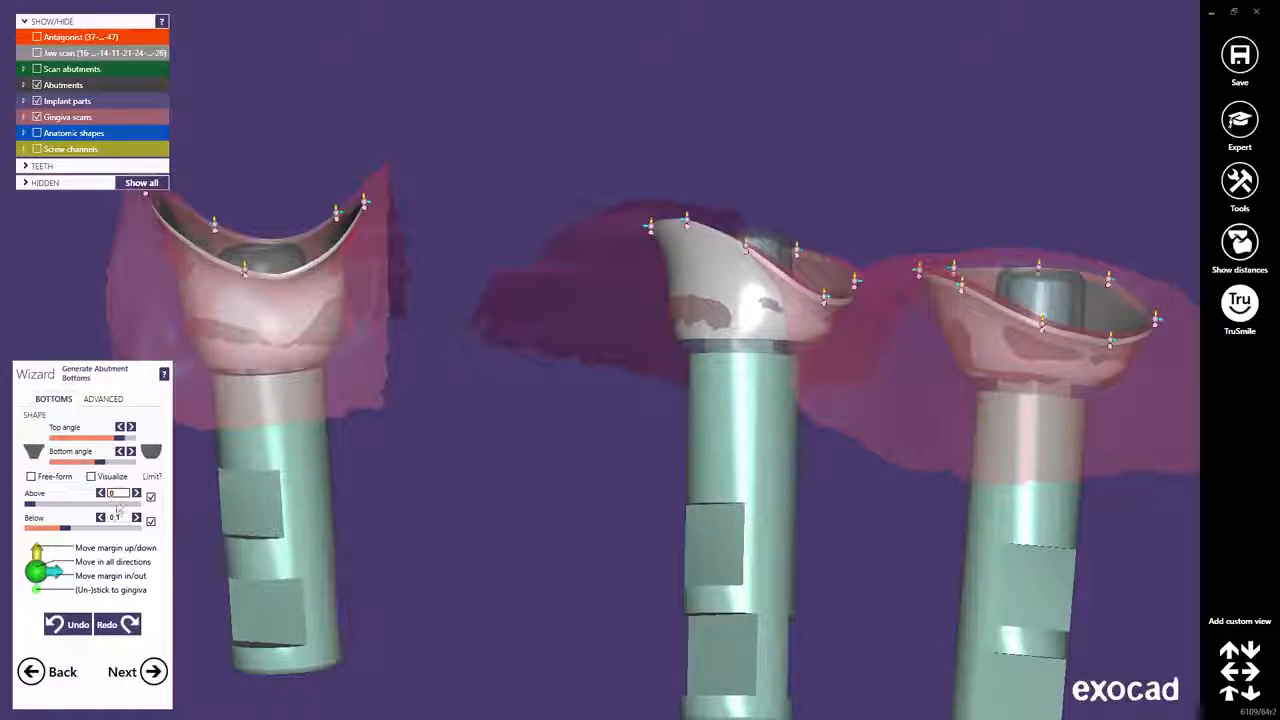
{"action": "left_click_drag", "start_coordinate": [123, 517], "coordinate": [102, 520]}
{"action": "type", "text": "0"}
{"action": "key", "text": "Return"}
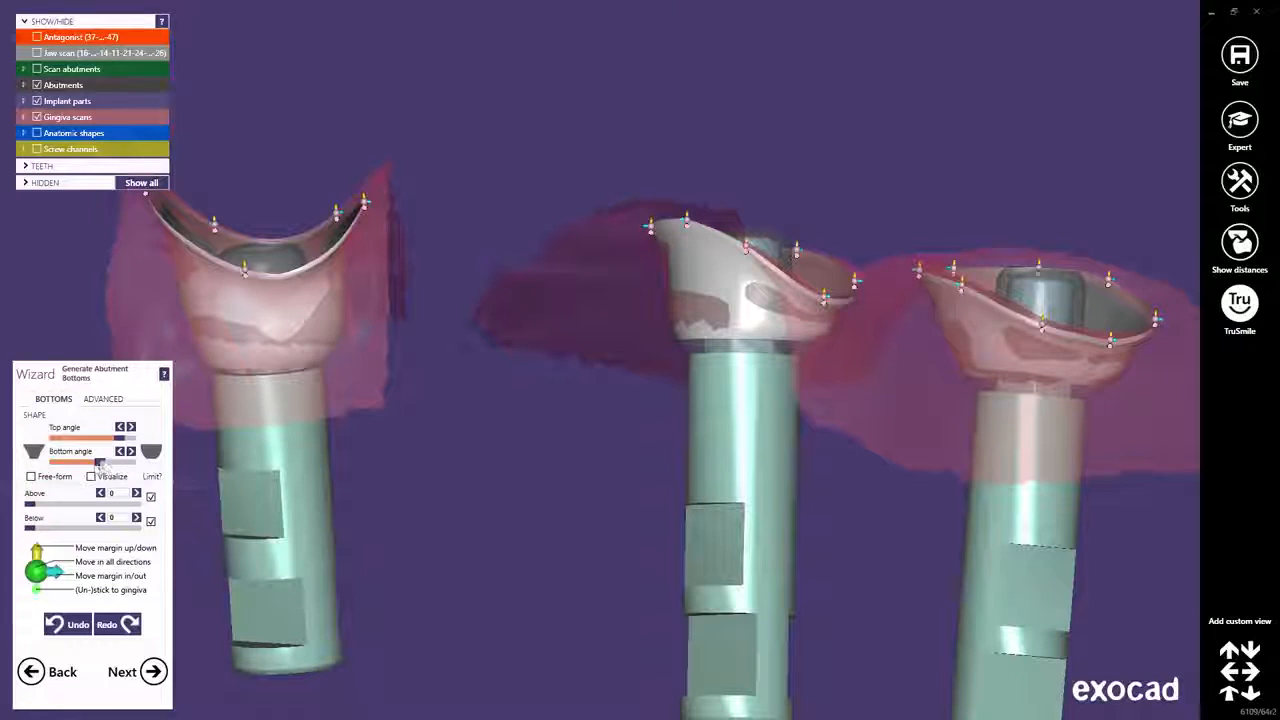
{"action": "left_click_drag", "start_coordinate": [102, 465], "coordinate": [105, 439]}
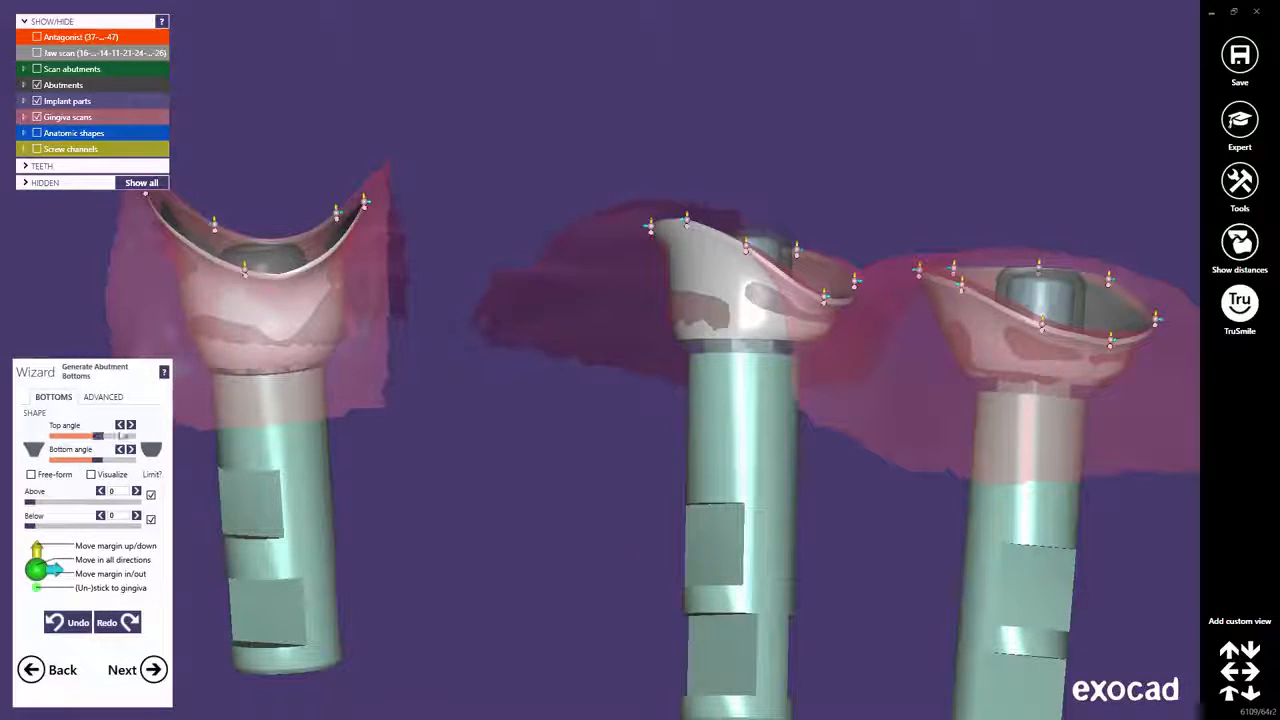
- Shift two margin points on one side of the tooth 11 abutment, add a point between them and raise it towards the gingiva peak
{"action": "middle_click", "coordinate": [260, 302]}
{"action": "right_click_drag", "start_coordinate": [600, 350], "coordinate": [613, 340]}
{"action": "scroll", "coordinate": [613, 340], "scroll_direction": "up", "scroll_amount": 5}
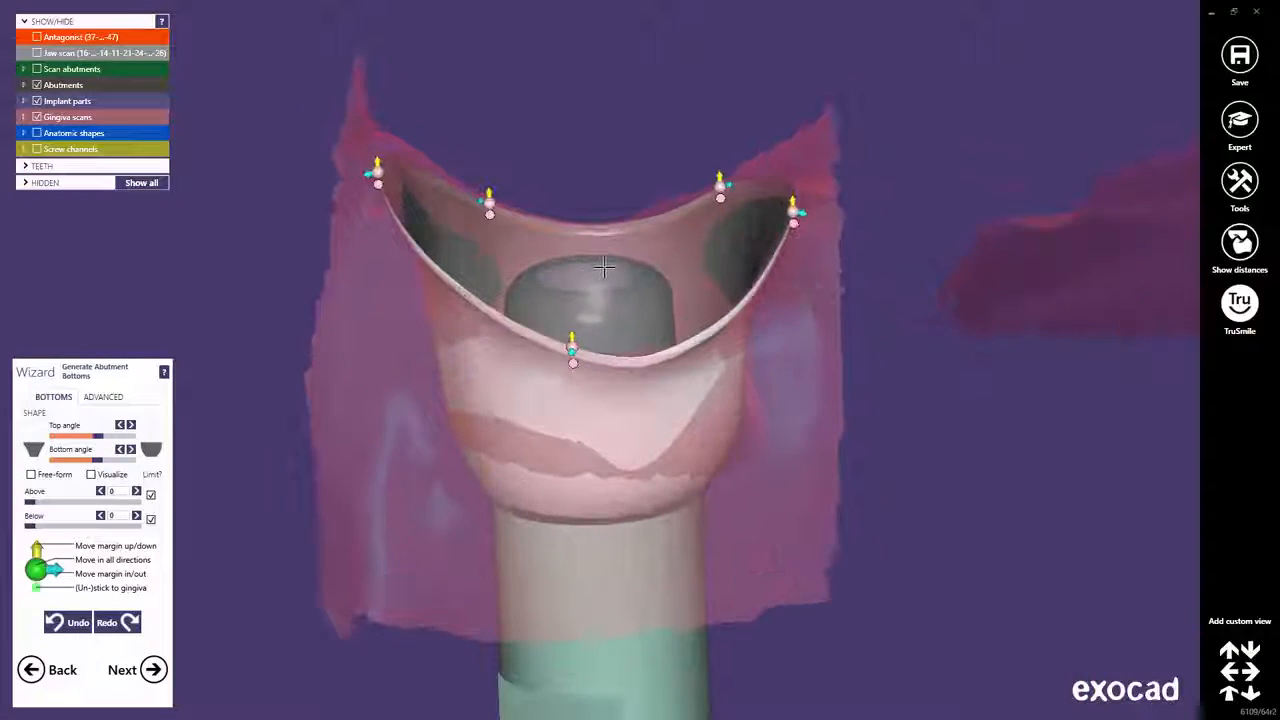
{"action": "scroll", "coordinate": [604, 266], "scroll_direction": "up", "scroll_amount": 1}
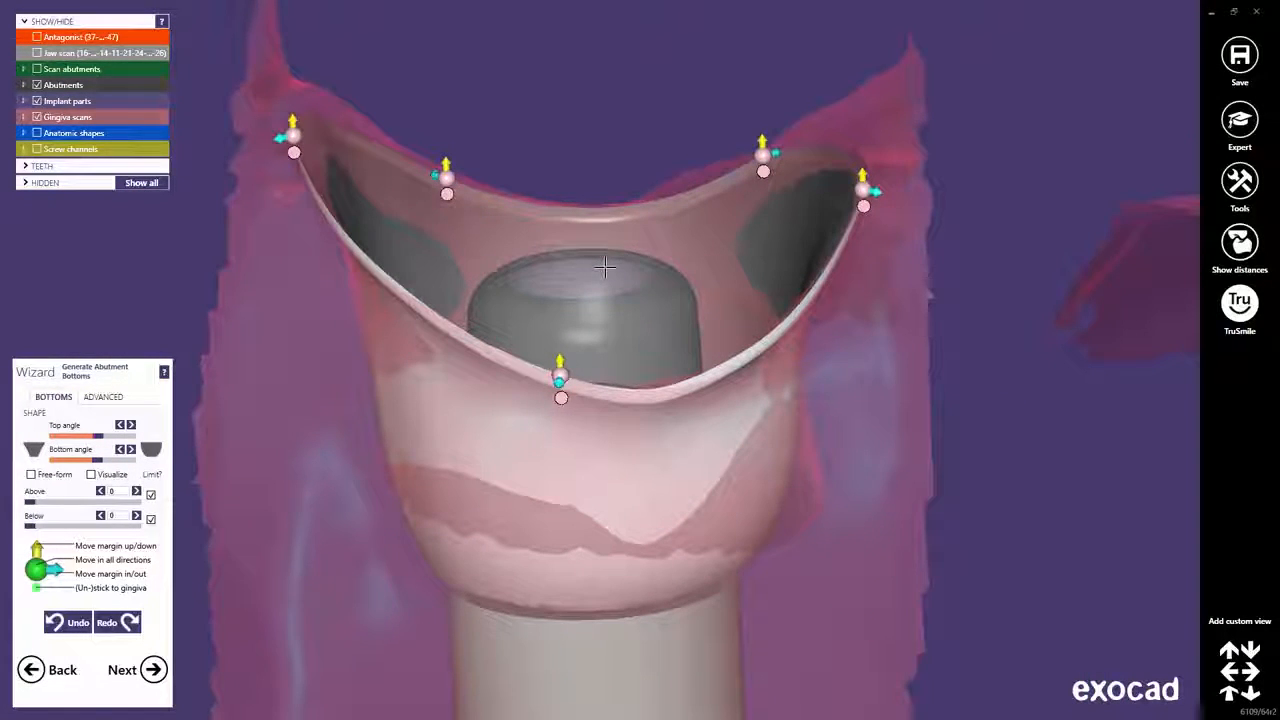
{"action": "right_click_drag", "start_coordinate": [604, 266], "coordinate": [683, 354]}
{"action": "scroll", "coordinate": [706, 235], "scroll_direction": "up", "scroll_amount": 2}
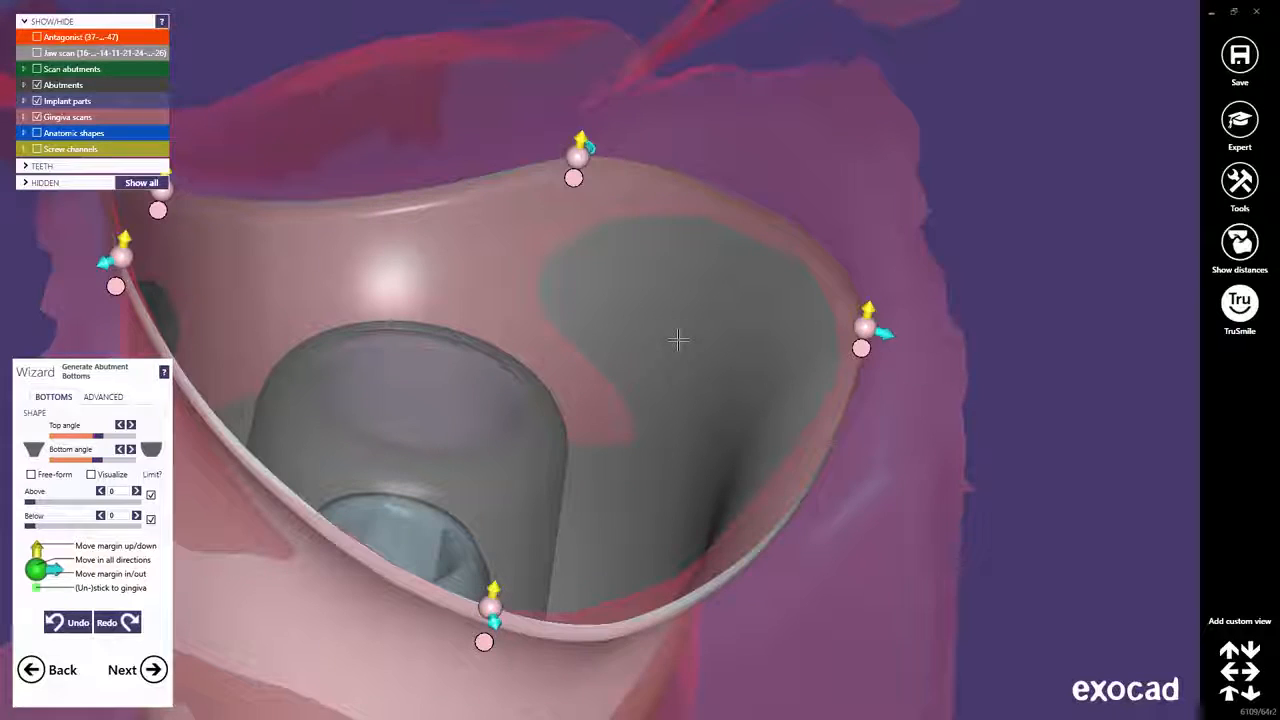
{"action": "mouse_move", "coordinate": [579, 157]}
{"action": "left_mouse_down"}
{"action": "mouse_move", "coordinate": [574, 218]}
{"action": "mouse_move", "coordinate": [569, 165]}
{"action": "left_mouse_up"}
{"action": "mouse_move", "coordinate": [862, 325]}
{"action": "left_mouse_down"}
{"action": "mouse_move", "coordinate": [812, 346]}
{"action": "mouse_move", "coordinate": [798, 368]}
{"action": "mouse_move", "coordinate": [810, 336]}
{"action": "mouse_move", "coordinate": [876, 345]}
{"action": "left_mouse_up"}
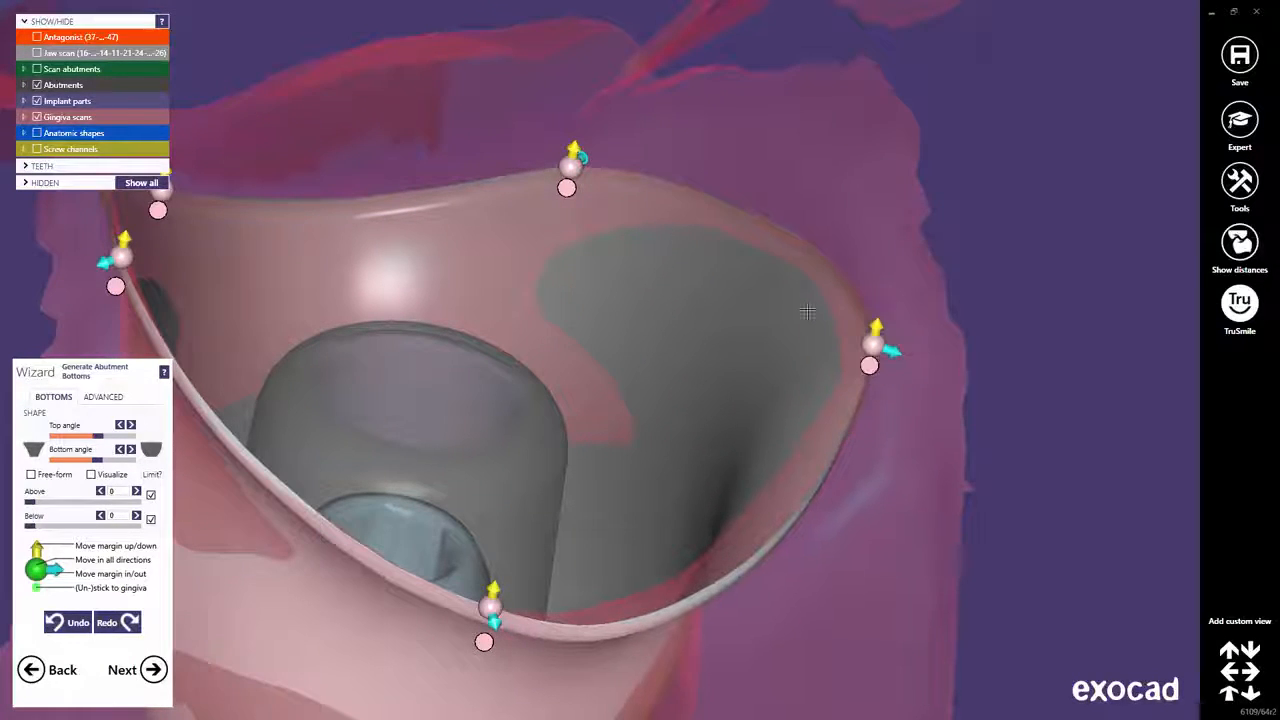
{"action": "left_click", "coordinate": [736, 211]}
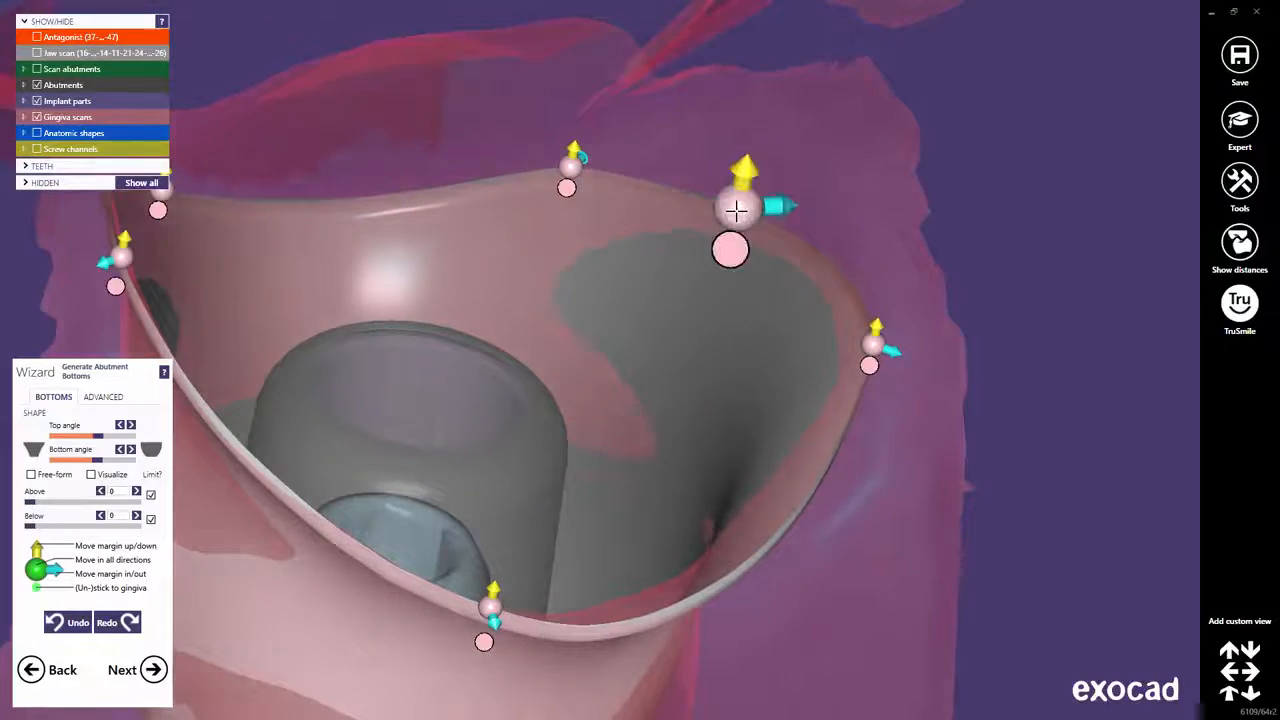
{"action": "left_click_drag", "start_coordinate": [737, 206], "coordinate": [760, 136]}
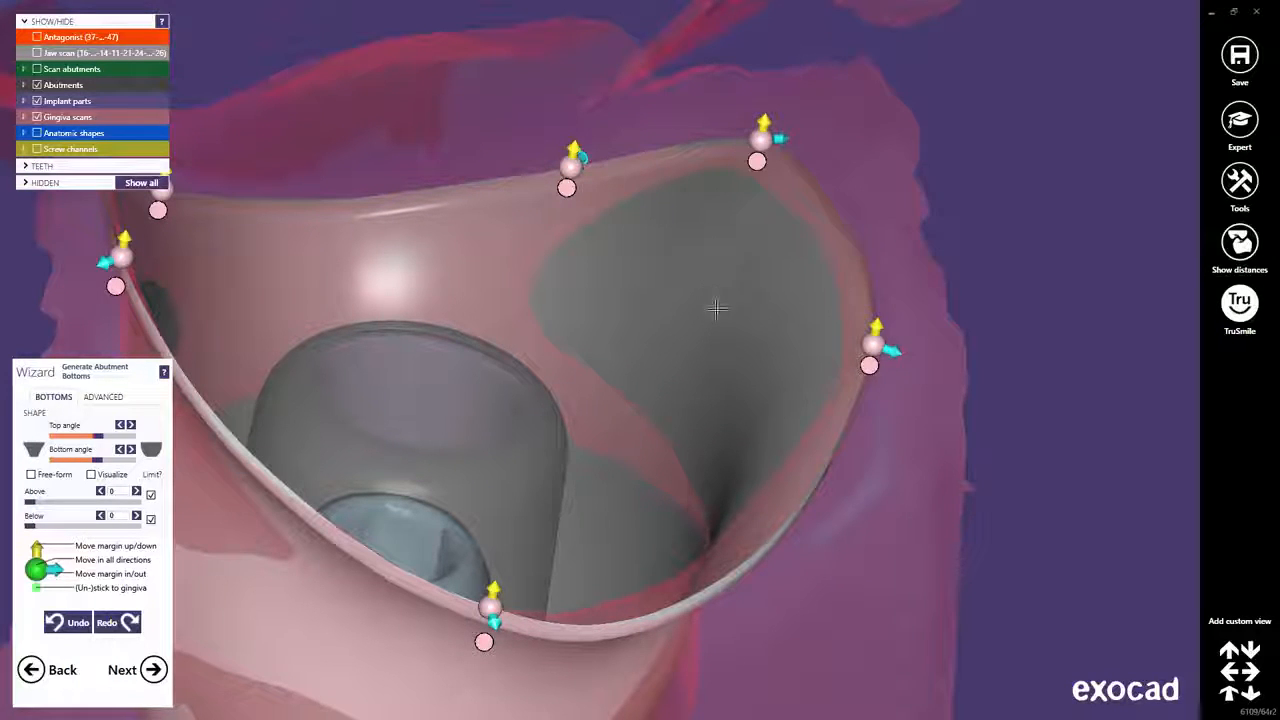
- Add a point on the near margin of the tooth 11 abutment and move the opposite outer margin point slightly inward and down
{"action": "right_click_drag", "start_coordinate": [714, 414], "coordinate": [637, 418]}
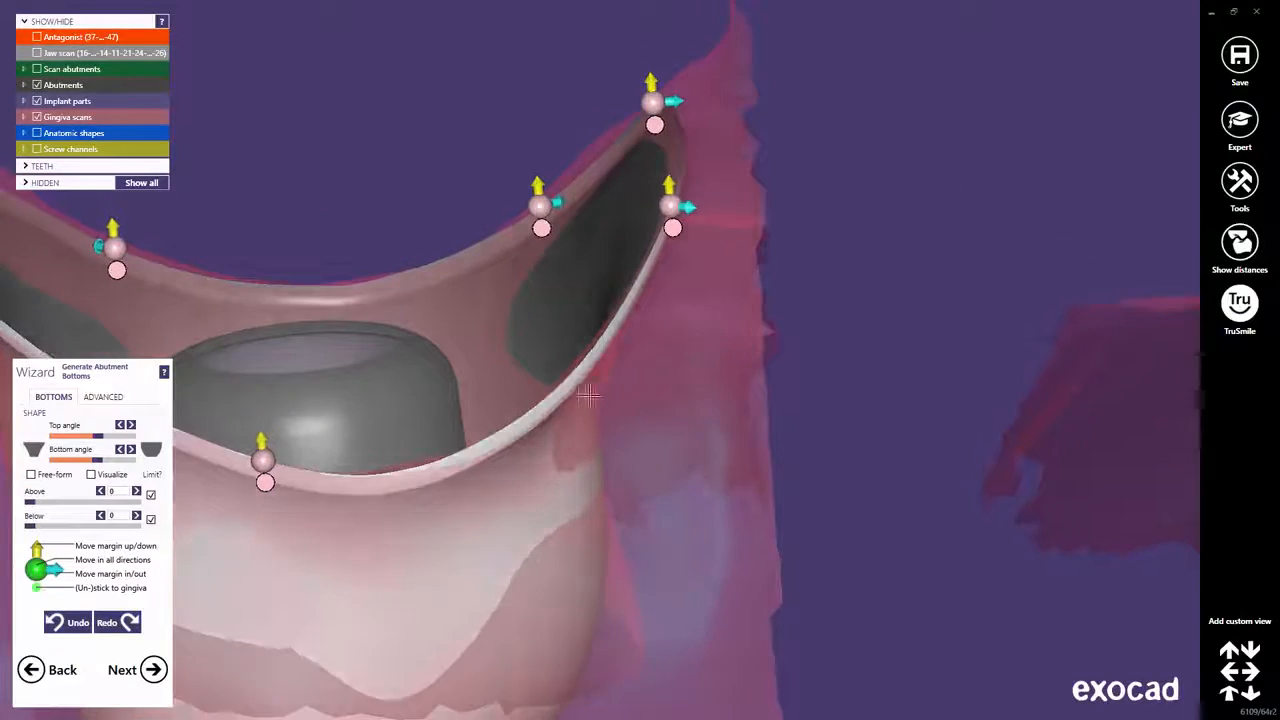
{"action": "mouse_move", "coordinate": [568, 390]}
{"action": "left_mouse_down"}
{"action": "mouse_move", "coordinate": [554, 311]}
{"action": "mouse_move", "coordinate": [573, 383]}
{"action": "left_mouse_up"}
{"action": "right_click_drag", "start_coordinate": [540, 434], "coordinate": [586, 430]}
{"action": "scroll", "coordinate": [549, 437], "scroll_direction": "down", "scroll_amount": 3}
{"action": "left_click_drag", "start_coordinate": [585, 350], "coordinate": [549, 368]}
{"action": "right_click_drag", "start_coordinate": [500, 418], "coordinate": [490, 419]}
{"action": "left_click_drag", "start_coordinate": [497, 345], "coordinate": [515, 352]}
{"action": "right_click_drag", "start_coordinate": [483, 272], "coordinate": [446, 267]}
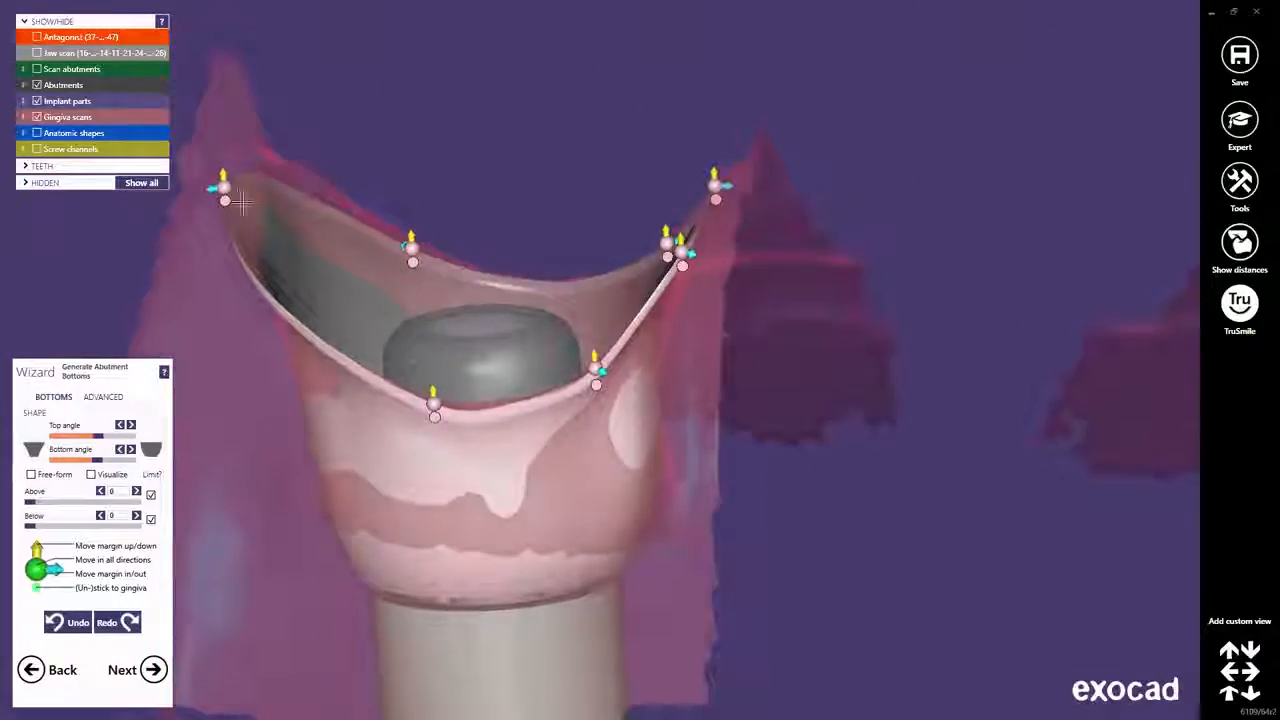
{"action": "left_click_drag", "start_coordinate": [224, 188], "coordinate": [240, 203]}
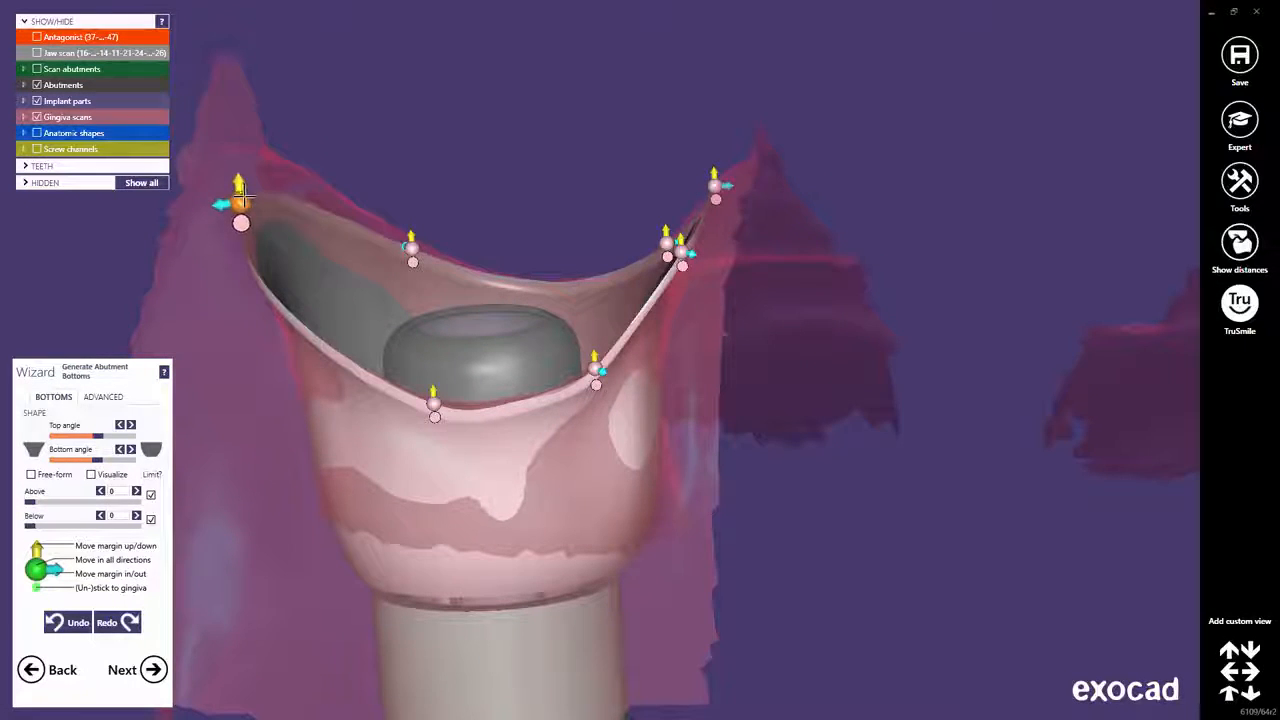
- Stick the outer margin point of the tooth 11 abutment to the gingiva, lower it along the surface, and unstick it
{"action": "middle_click", "coordinate": [423, 301]}
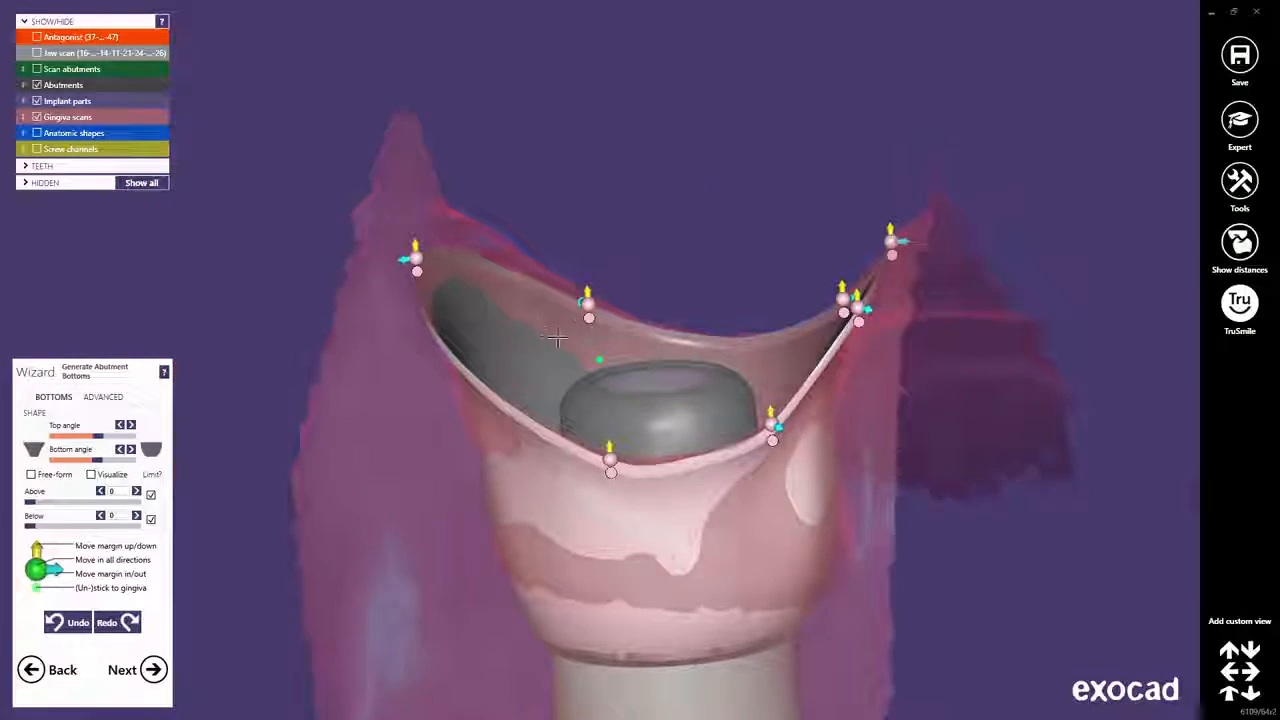
{"action": "right_click_drag", "start_coordinate": [516, 334], "coordinate": [565, 338]}
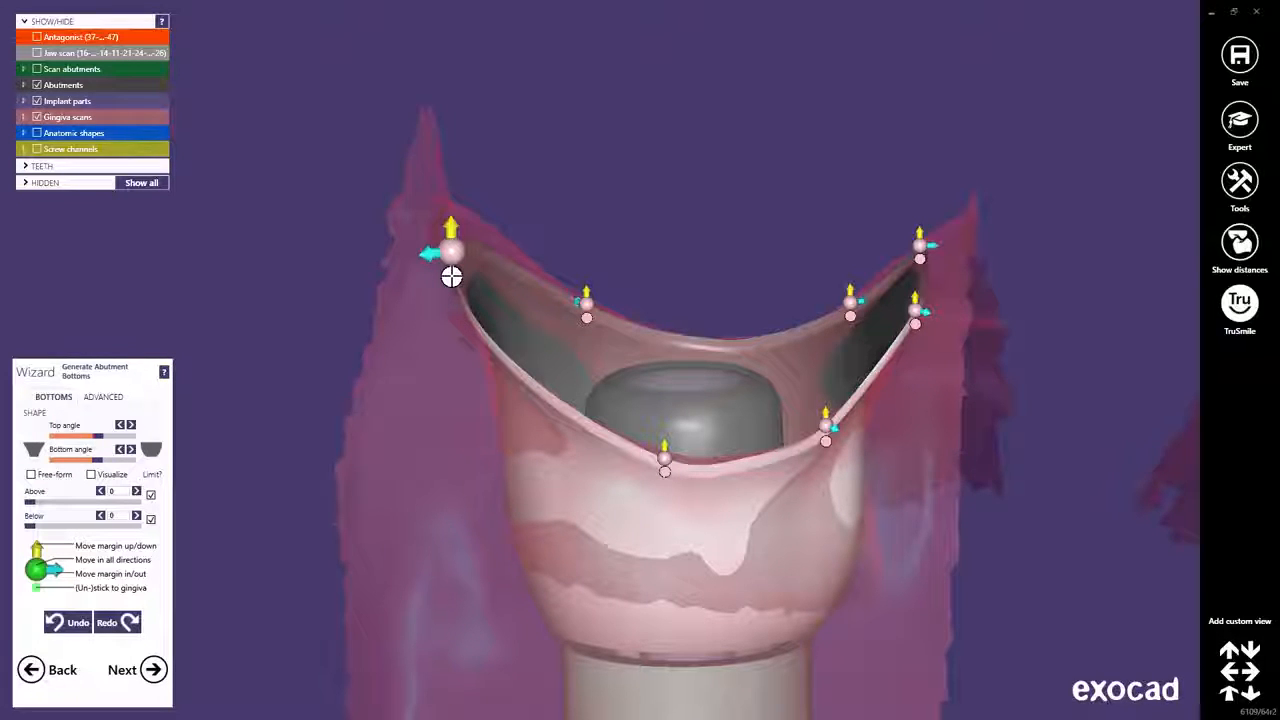
{"action": "left_click", "coordinate": [451, 277]}
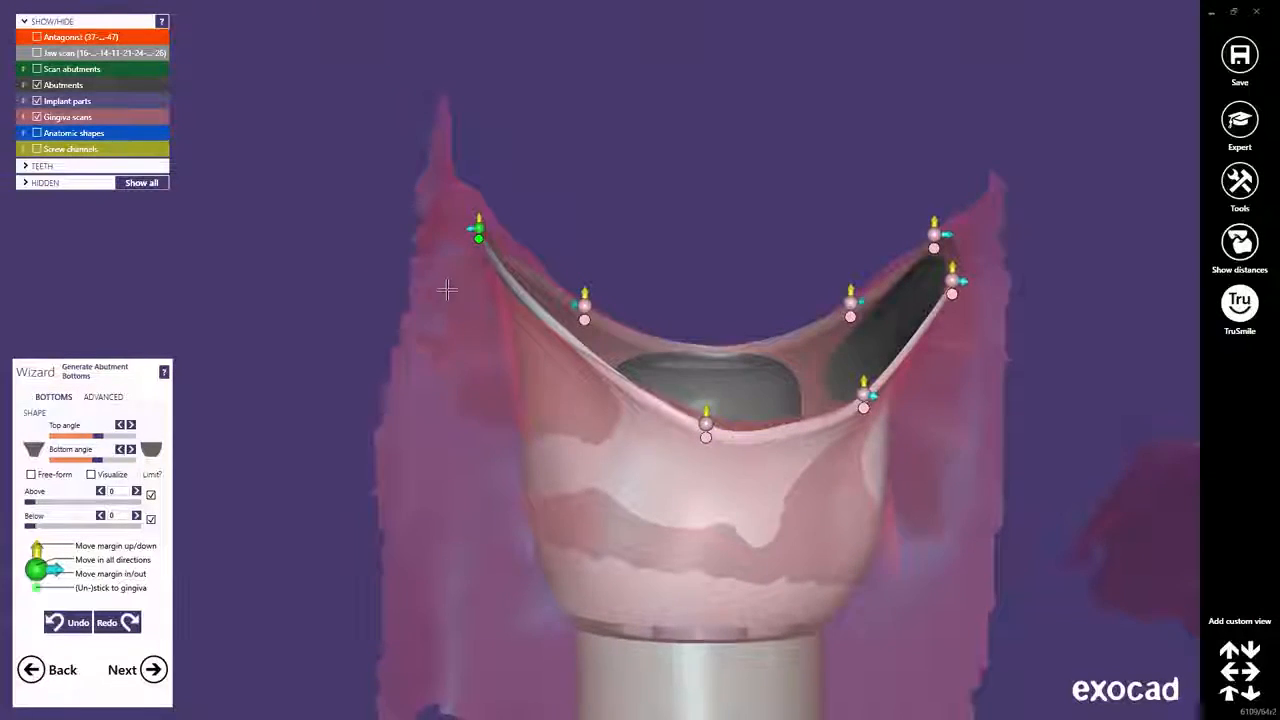
{"action": "scroll", "coordinate": [447, 290], "scroll_direction": "up", "scroll_amount": 3}
{"action": "left_click_drag", "start_coordinate": [463, 190], "coordinate": [482, 292]}
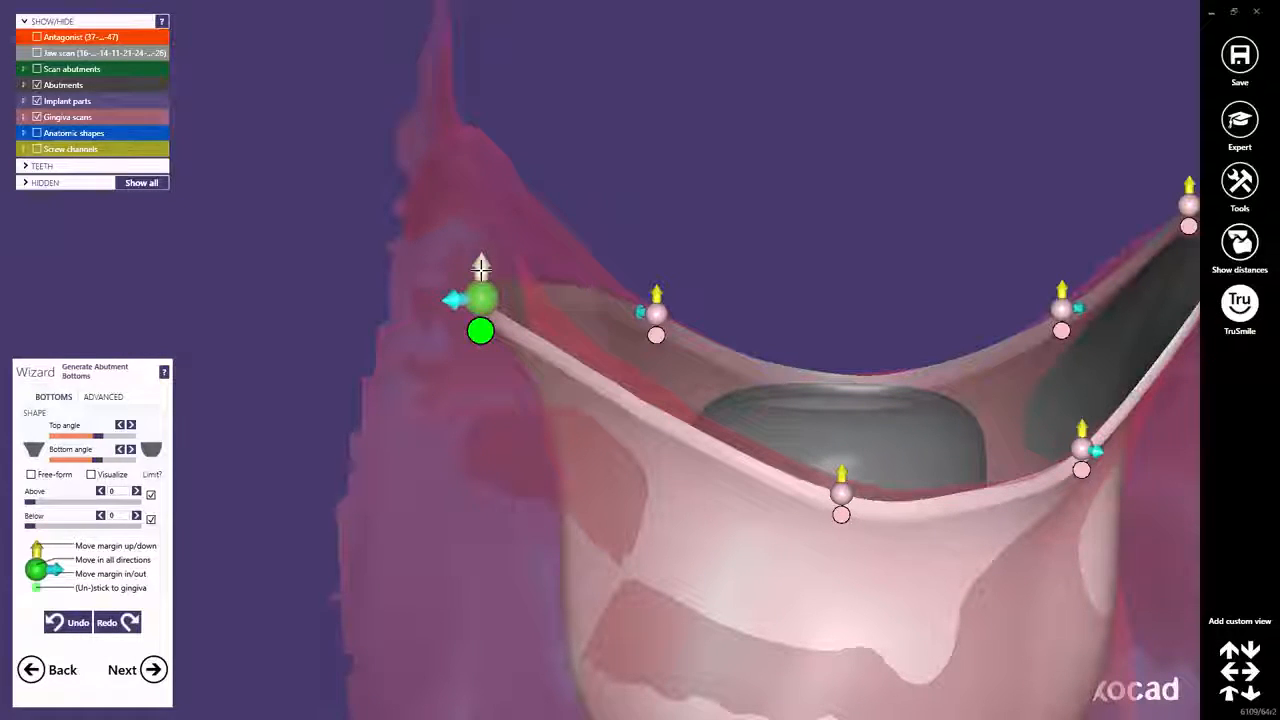
{"action": "left_click_drag", "start_coordinate": [481, 268], "coordinate": [483, 308]}
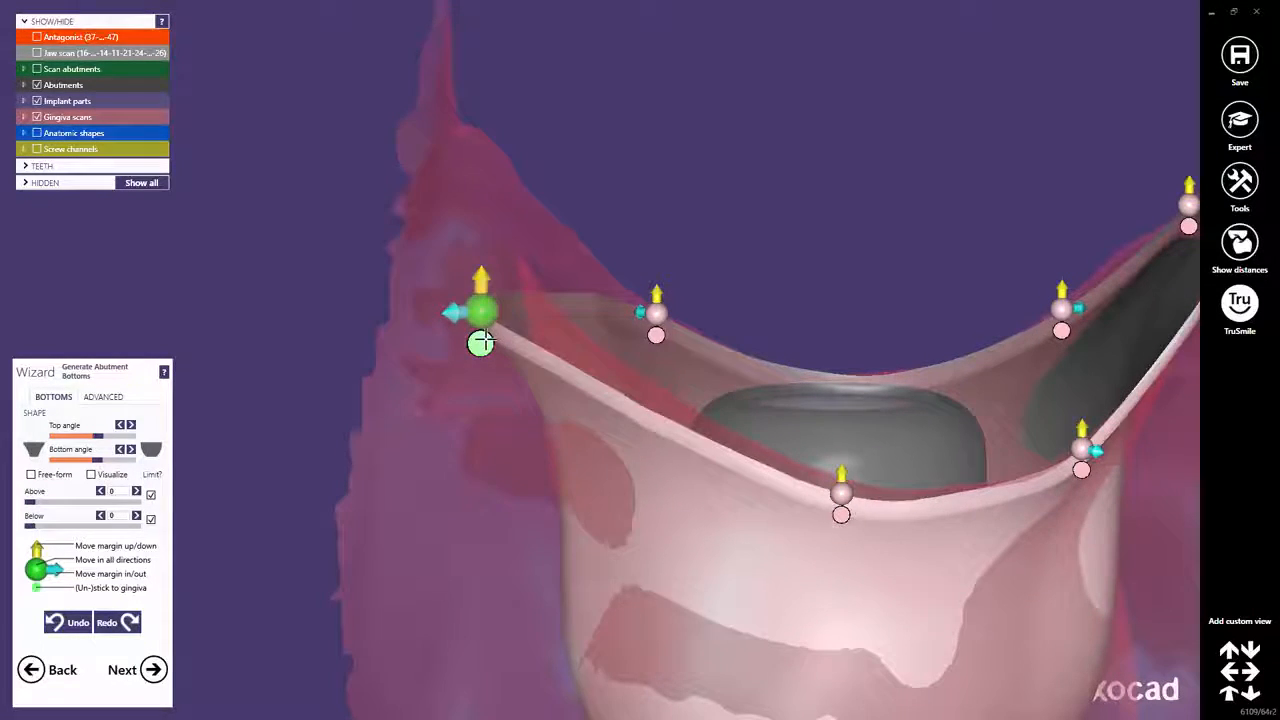
{"action": "left_click", "coordinate": [481, 343]}
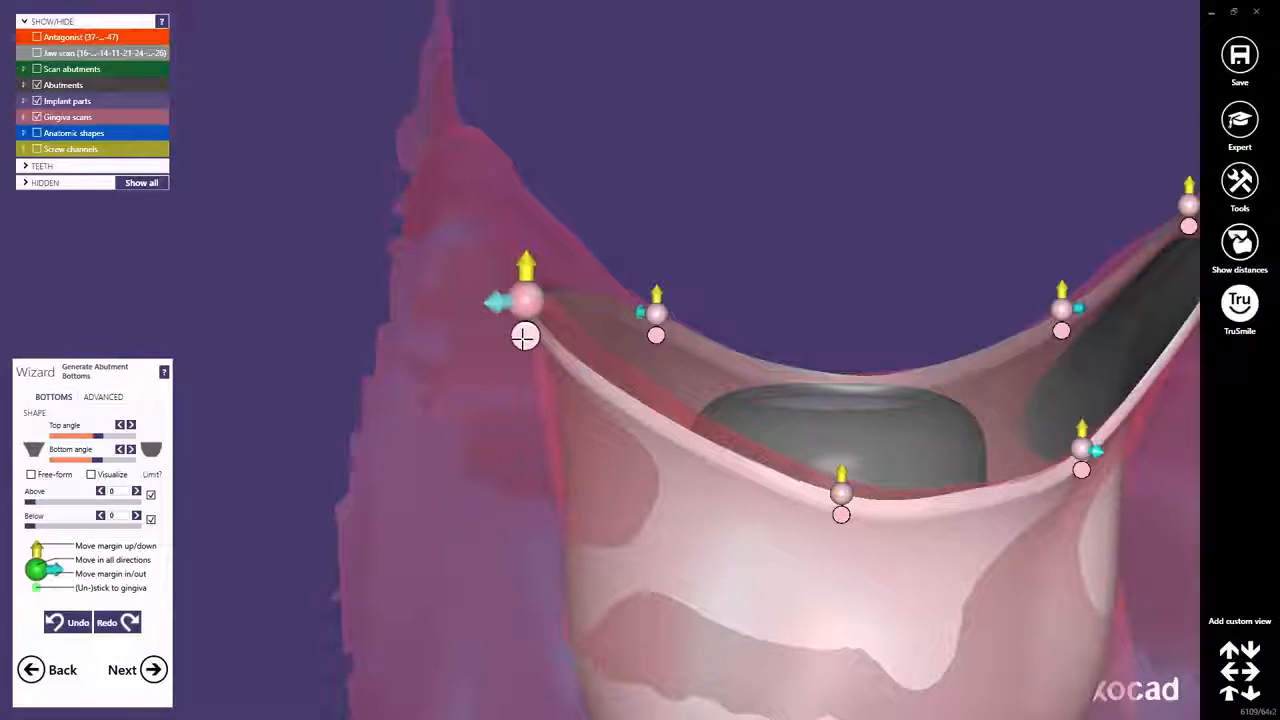
- Stick all margin points of the tooth 11 abutment to the gingiva, then add a point on the far margin and lower it
{"action": "left_click", "coordinate": [524, 336]}
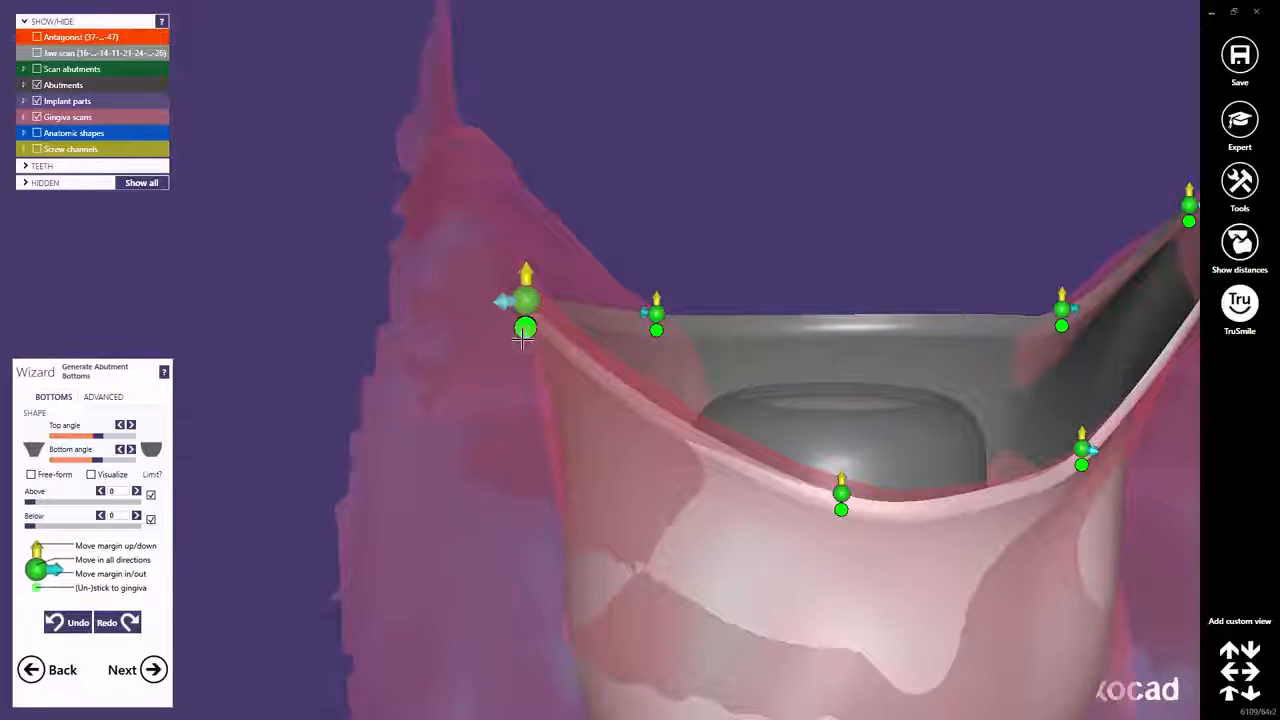
{"action": "middle_click", "coordinate": [918, 494]}
{"action": "scroll", "coordinate": [666, 328], "scroll_direction": "down", "scroll_amount": 2}
{"action": "right_click_drag", "start_coordinate": [666, 328], "coordinate": [612, 350]}
{"action": "scroll", "coordinate": [610, 350], "scroll_direction": "up", "scroll_amount": 2}
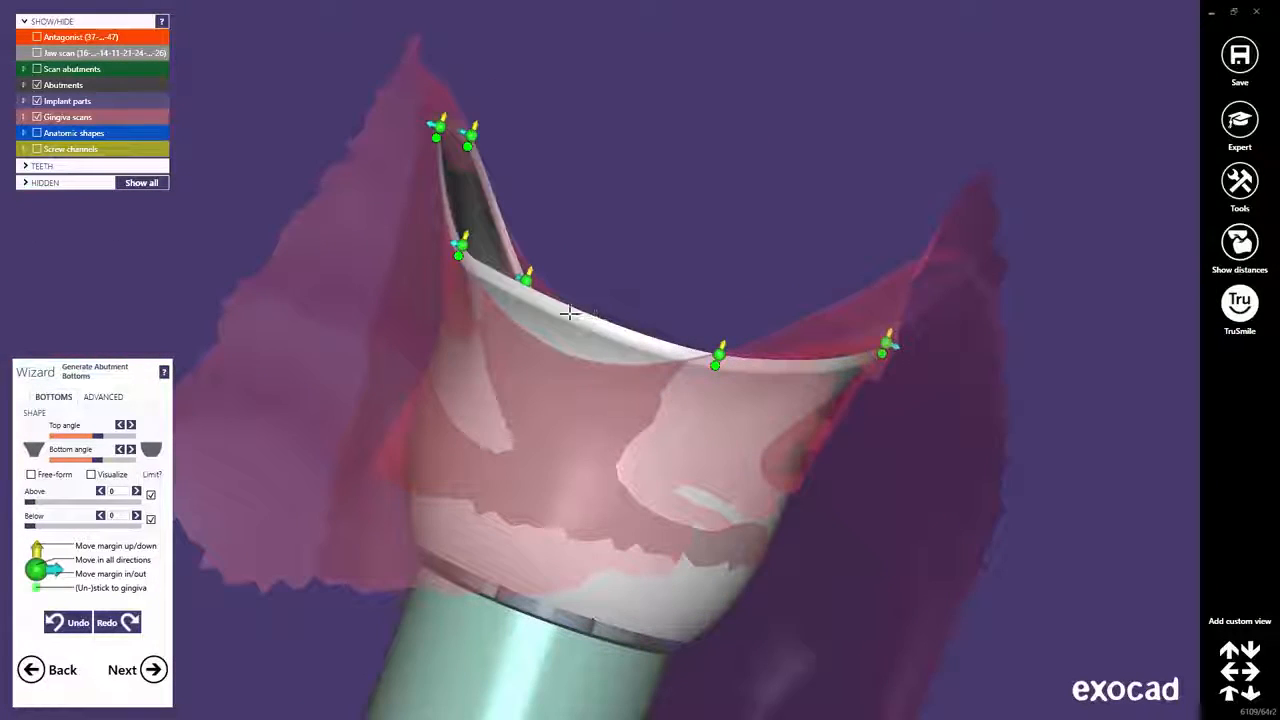
{"action": "left_click", "coordinate": [557, 310]}
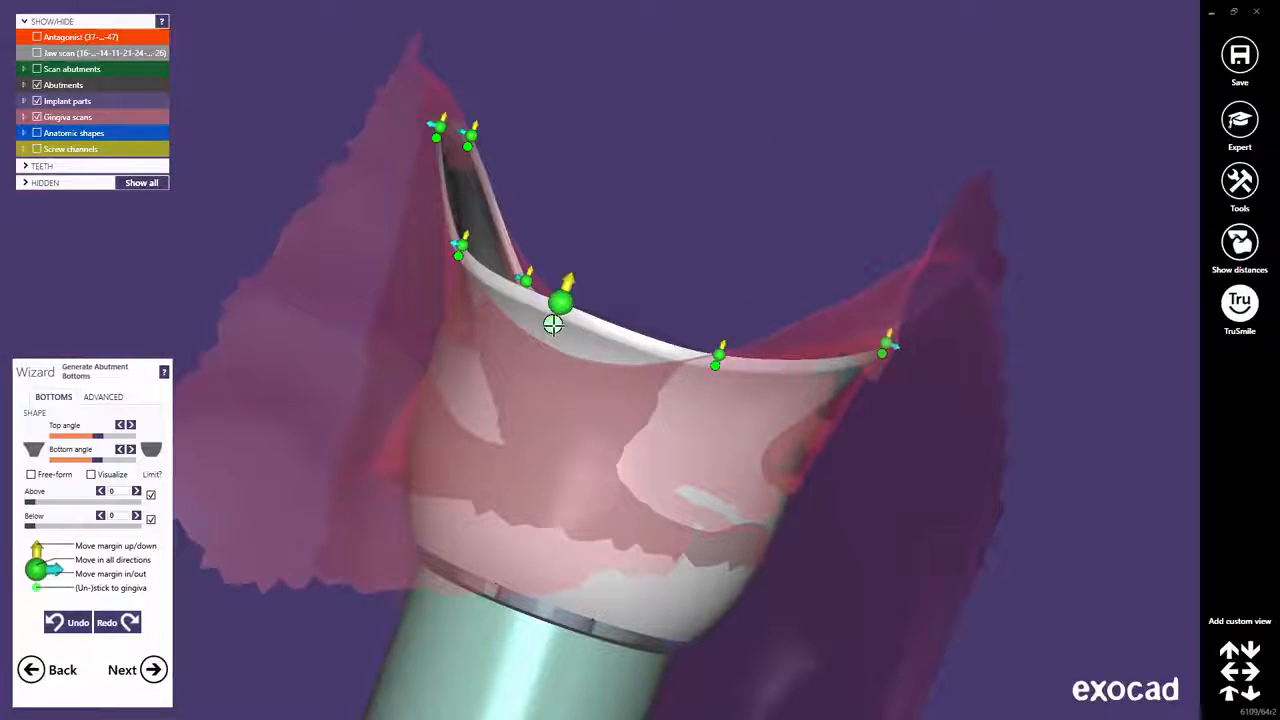
{"action": "left_click_drag", "start_coordinate": [553, 323], "coordinate": [535, 368]}
{"action": "left_click", "coordinate": [535, 368]}
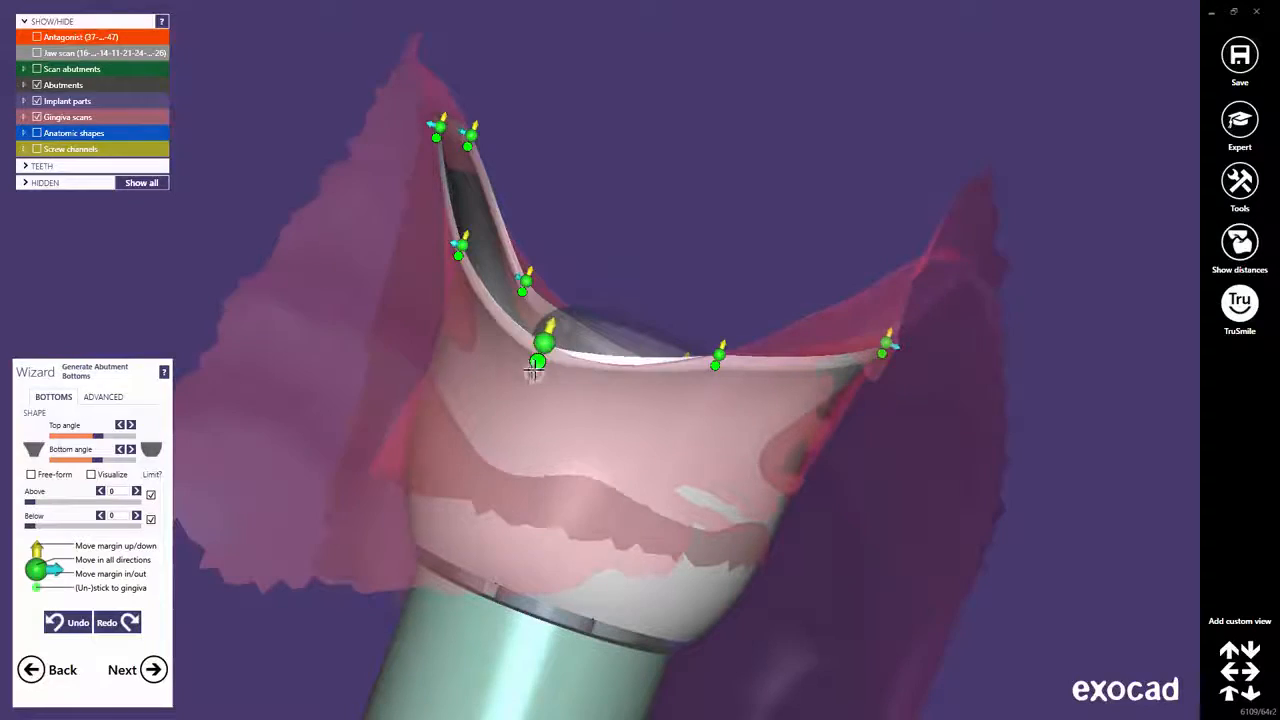
{"action": "right_click_drag", "start_coordinate": [606, 394], "coordinate": [612, 397]}
{"action": "right_click_drag", "start_coordinate": [625, 441], "coordinate": [640, 486]}
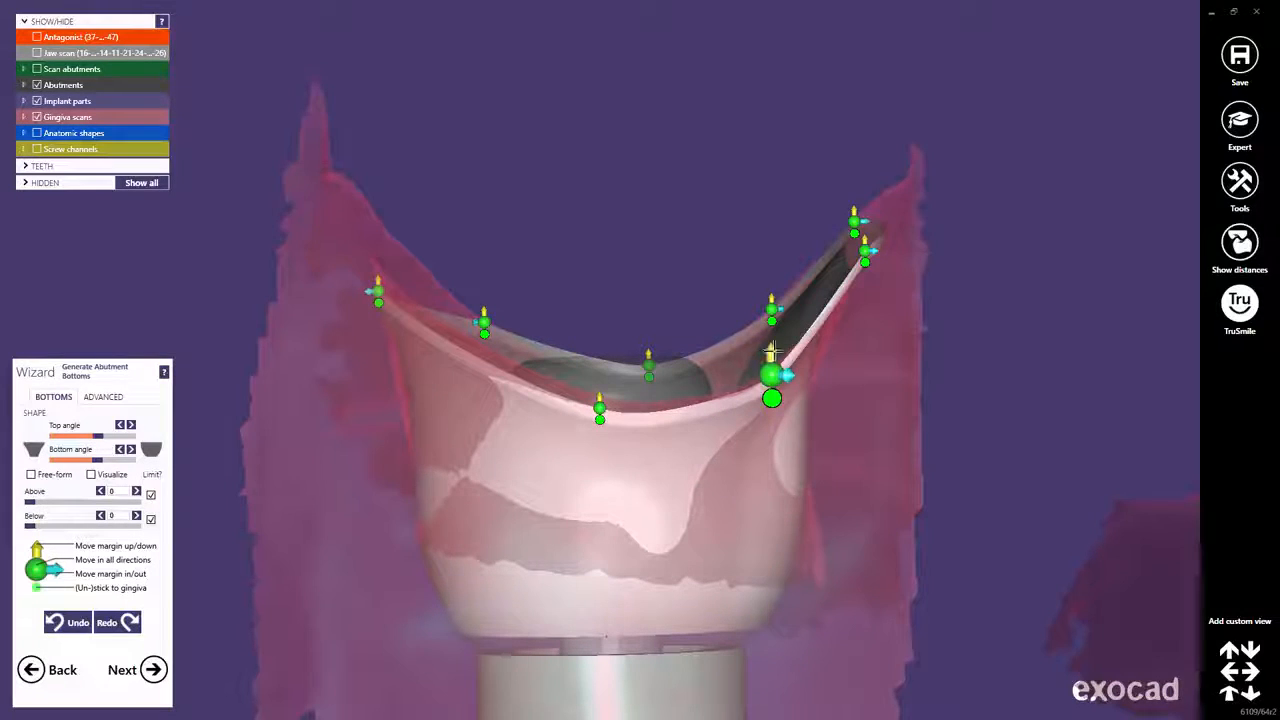
- Lower the whole tooth 11 margin below the gingiva edge, unstick all its points, and fine-tune the height of one near point
{"action": "left_click_drag", "start_coordinate": [772, 351], "coordinate": [766, 418]}
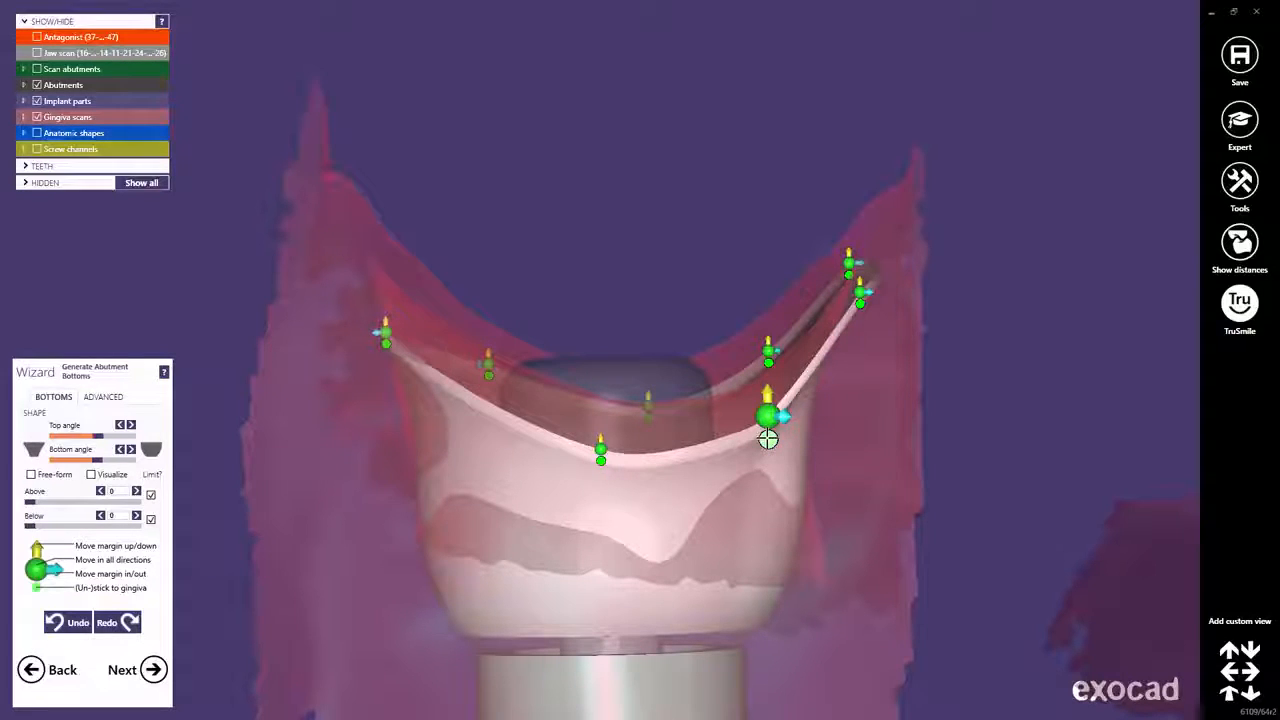
{"action": "left_click", "coordinate": [767, 440]}
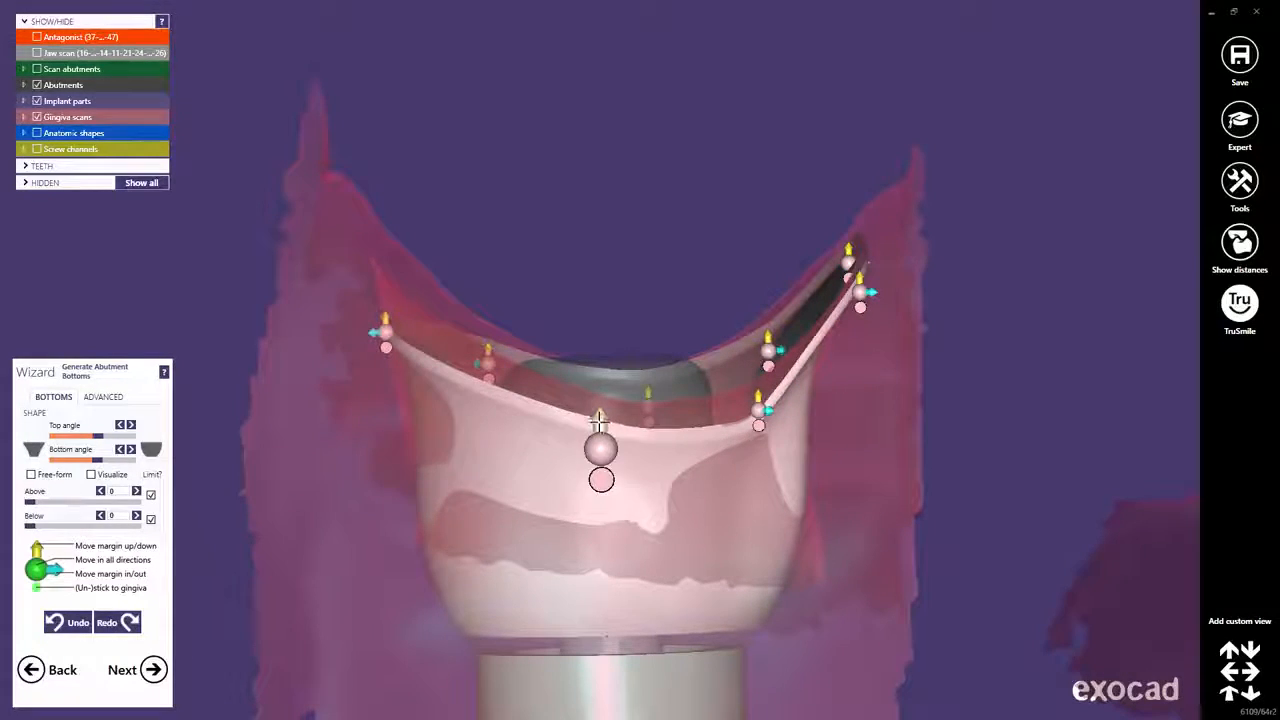
{"action": "left_click_drag", "start_coordinate": [758, 394], "coordinate": [758, 399]}
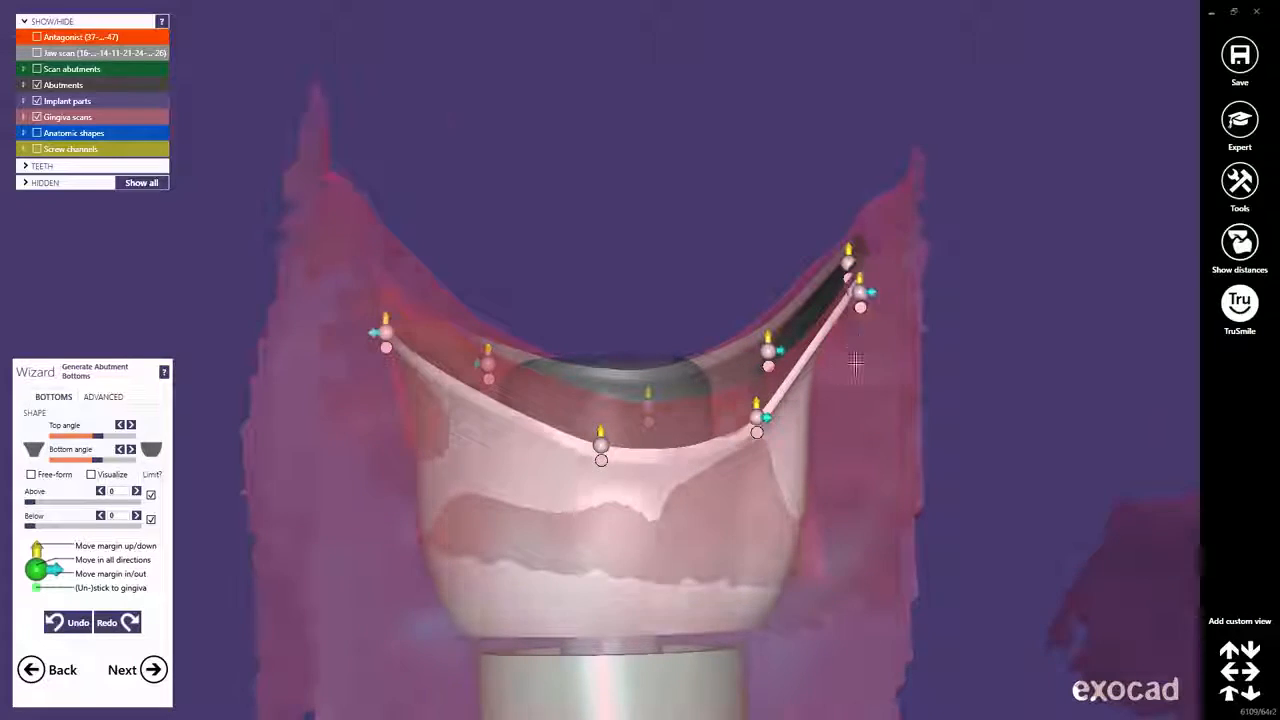
- Fine-tune individual margin points around the tooth 11 abutment, raising the side and far margin points slightly to even out the curve
{"action": "right_click_drag", "start_coordinate": [892, 362], "coordinate": [843, 368]}
{"action": "left_click_drag", "start_coordinate": [880, 285], "coordinate": [888, 321]}
{"action": "right_click_drag", "start_coordinate": [697, 392], "coordinate": [749, 400]}
{"action": "left_click_drag", "start_coordinate": [474, 297], "coordinate": [455, 232]}
{"action": "right_click_drag", "start_coordinate": [276, 297], "coordinate": [322, 298]}
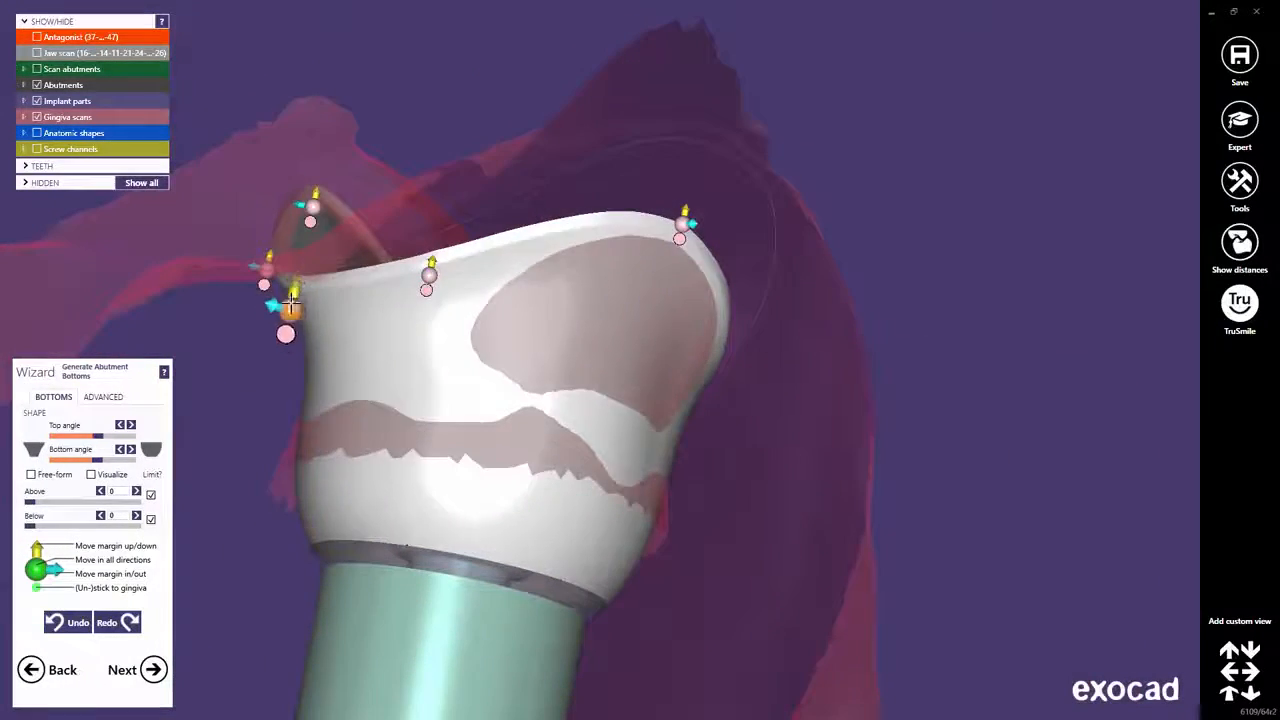
{"action": "left_click_drag", "start_coordinate": [289, 309], "coordinate": [290, 299]}
{"action": "left_click_drag", "start_coordinate": [429, 274], "coordinate": [438, 264]}
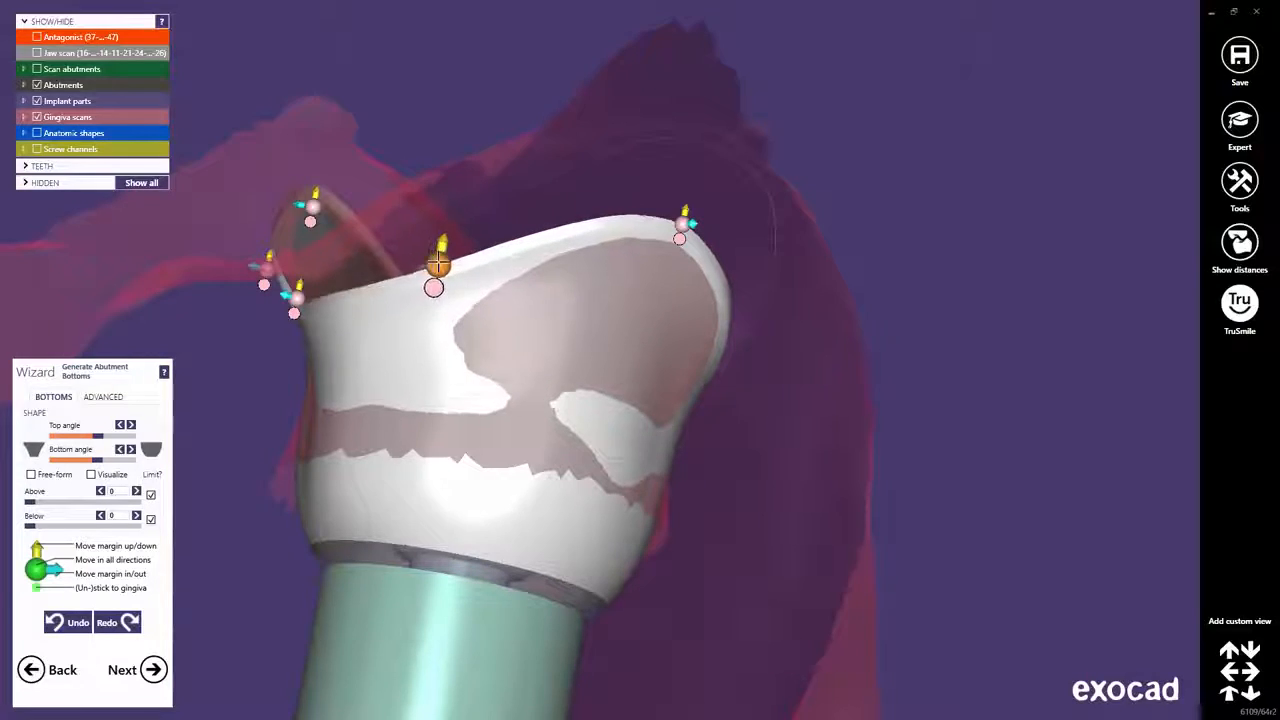
- Check the tooth 11 margin from the far side and reposition the point at its raised side peak
{"action": "middle_click", "coordinate": [374, 302]}
{"action": "mouse_move", "coordinate": [390, 333]}
{"action": "right_mouse_down"}
{"action": "mouse_move", "coordinate": [434, 354]}
{"action": "mouse_move", "coordinate": [389, 309]}
{"action": "right_mouse_up"}
{"action": "left_click_drag", "start_coordinate": [389, 309], "coordinate": [394, 271]}
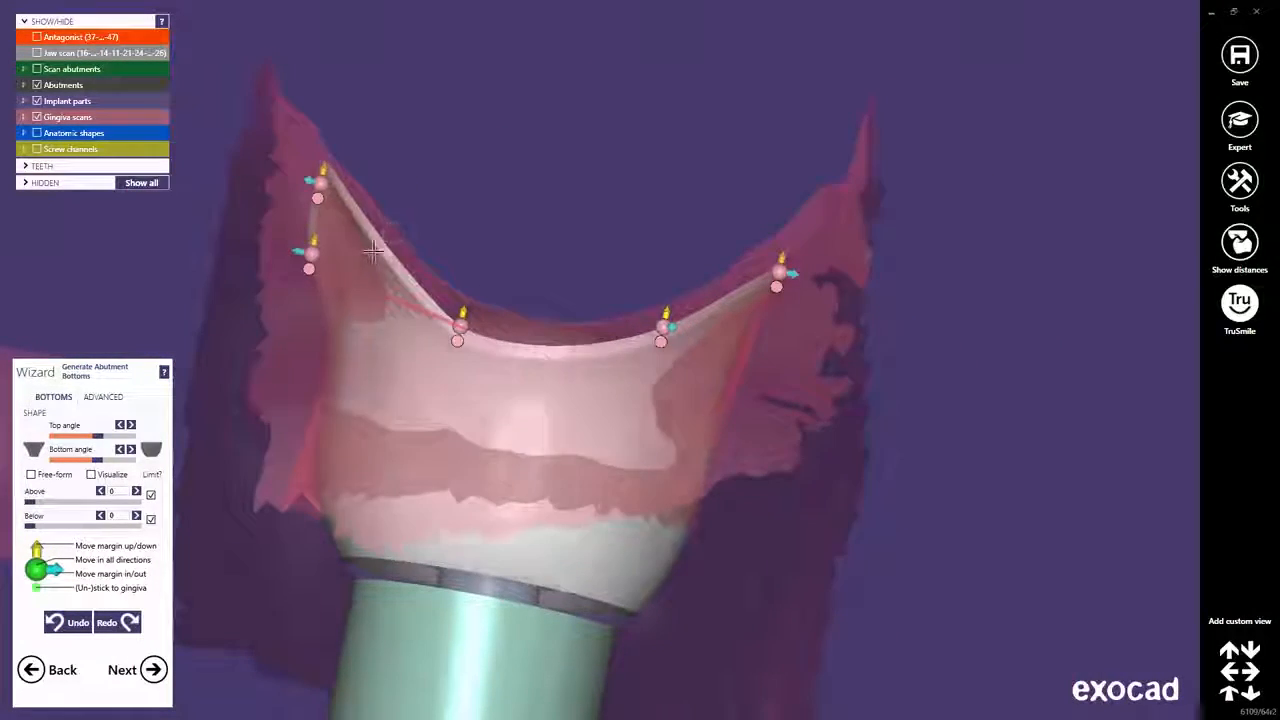
{"action": "right_click_drag", "start_coordinate": [394, 240], "coordinate": [440, 215]}
{"action": "left_click_drag", "start_coordinate": [323, 150], "coordinate": [289, 156]}
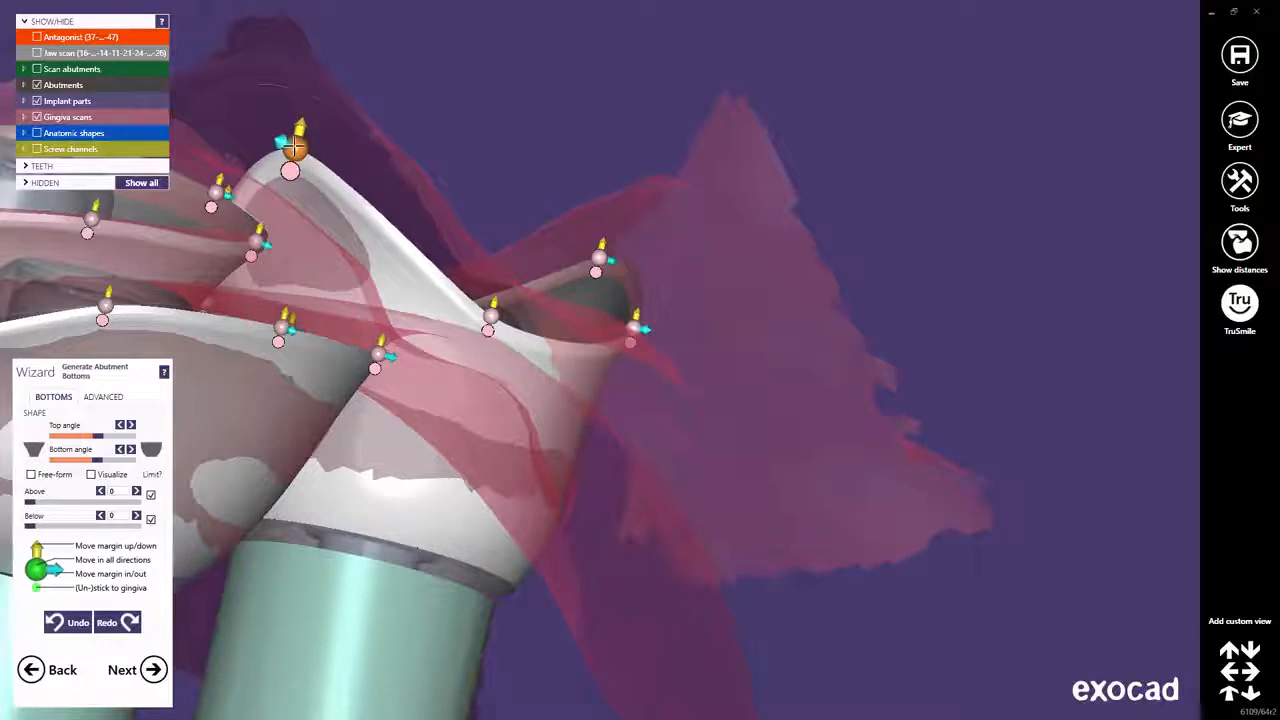
- Add a margin point on the steep near side of the tooth 11 abutment, adjust it to smooth the curve, and check the overall shape
{"action": "scroll", "coordinate": [317, 206], "scroll_direction": "down", "scroll_amount": 3}
{"action": "right_click_drag", "start_coordinate": [317, 206], "coordinate": [386, 296]}
{"action": "scroll", "coordinate": [318, 322], "scroll_direction": "up", "scroll_amount": 2}
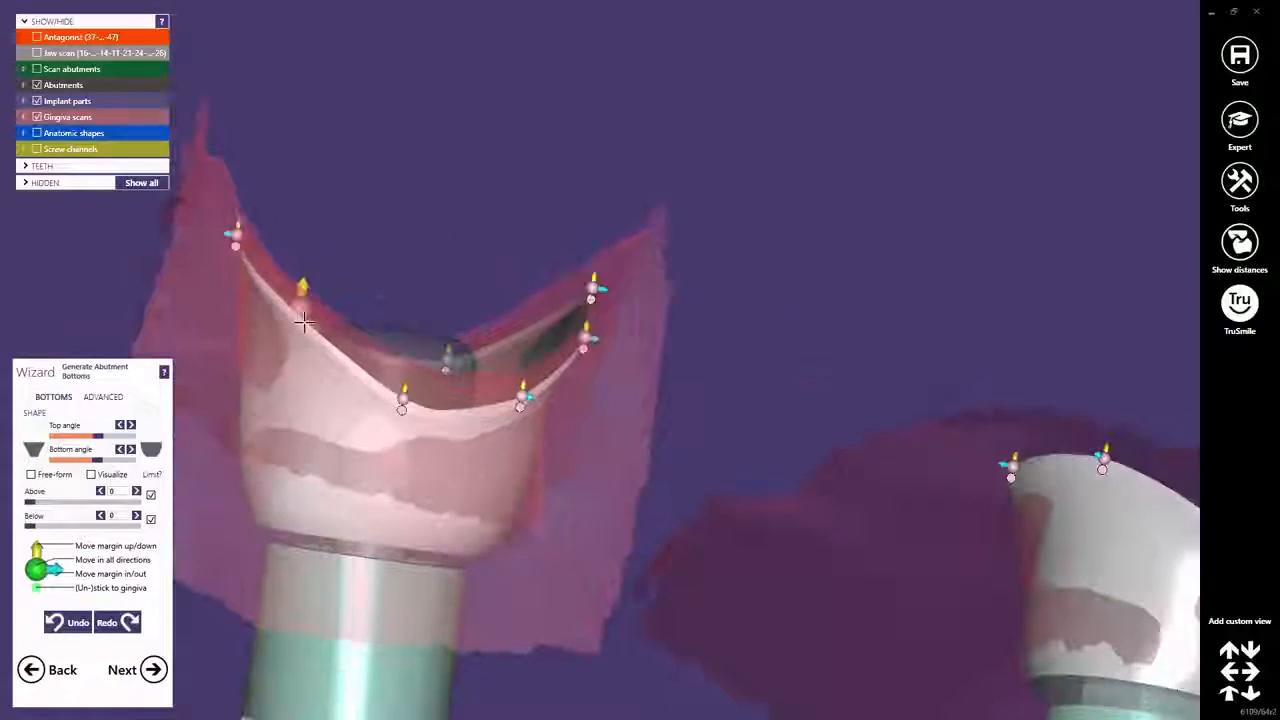
{"action": "left_click", "coordinate": [401, 415]}
{"action": "right_click_drag", "start_coordinate": [401, 415], "coordinate": [385, 440]}
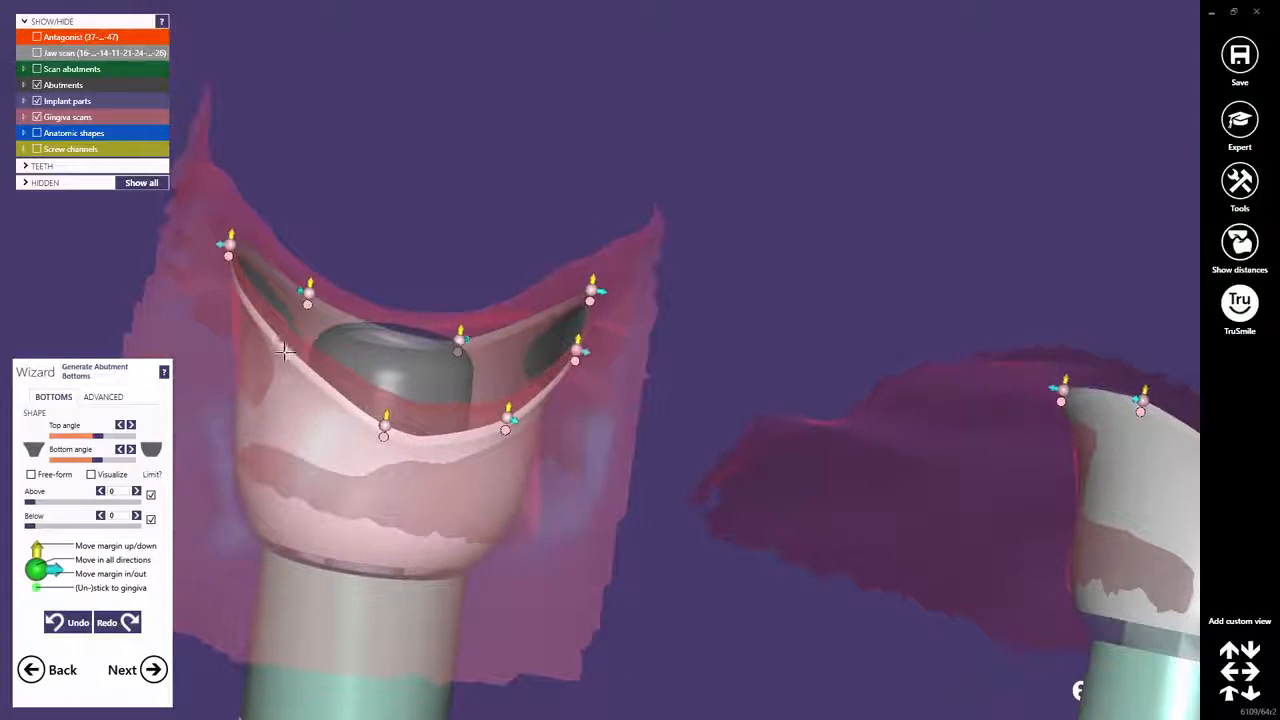
{"action": "left_click", "coordinate": [286, 349]}
{"action": "right_click_drag", "start_coordinate": [294, 349], "coordinate": [303, 309]}
{"action": "mouse_move", "coordinate": [303, 309]}
{"action": "left_mouse_down"}
{"action": "mouse_move", "coordinate": [300, 298]}
{"action": "mouse_move", "coordinate": [306, 329]}
{"action": "left_mouse_up"}
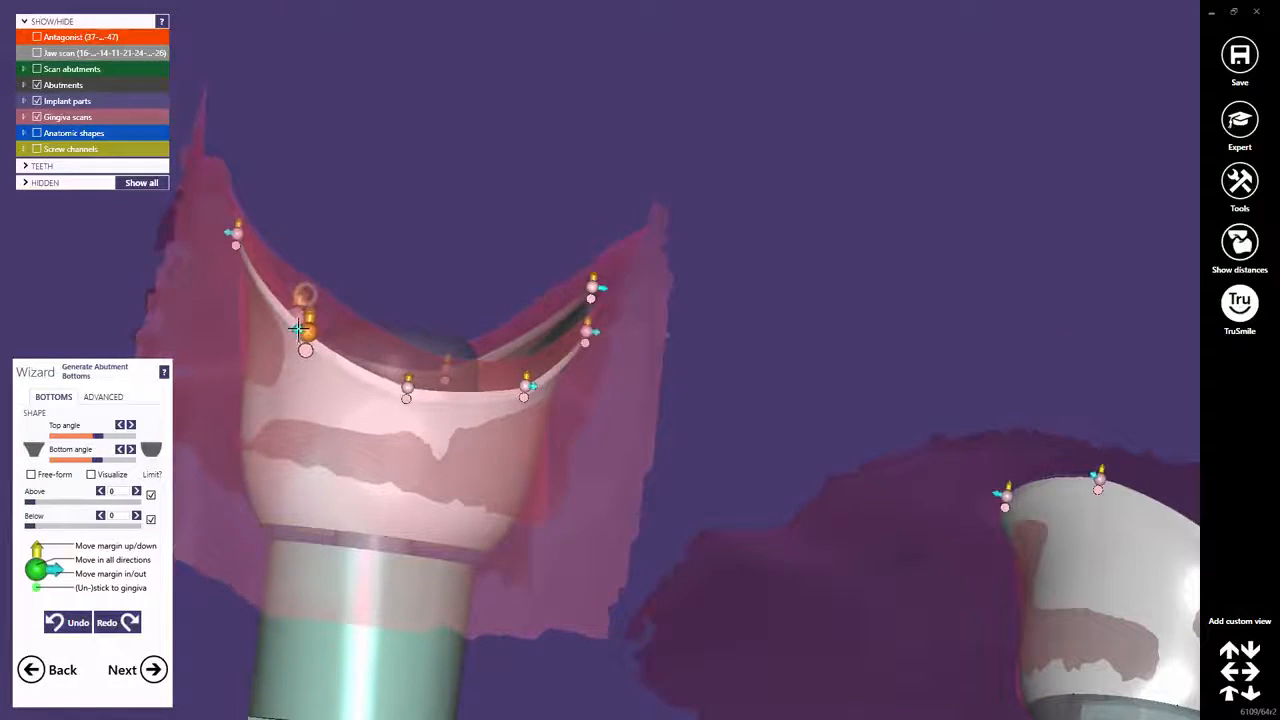
{"action": "scroll", "coordinate": [431, 403], "scroll_direction": "down", "scroll_amount": 3}
{"action": "middle_click_drag", "start_coordinate": [431, 403], "coordinate": [554, 369]}
{"action": "right_click_drag", "start_coordinate": [554, 369], "coordinate": [470, 320]}
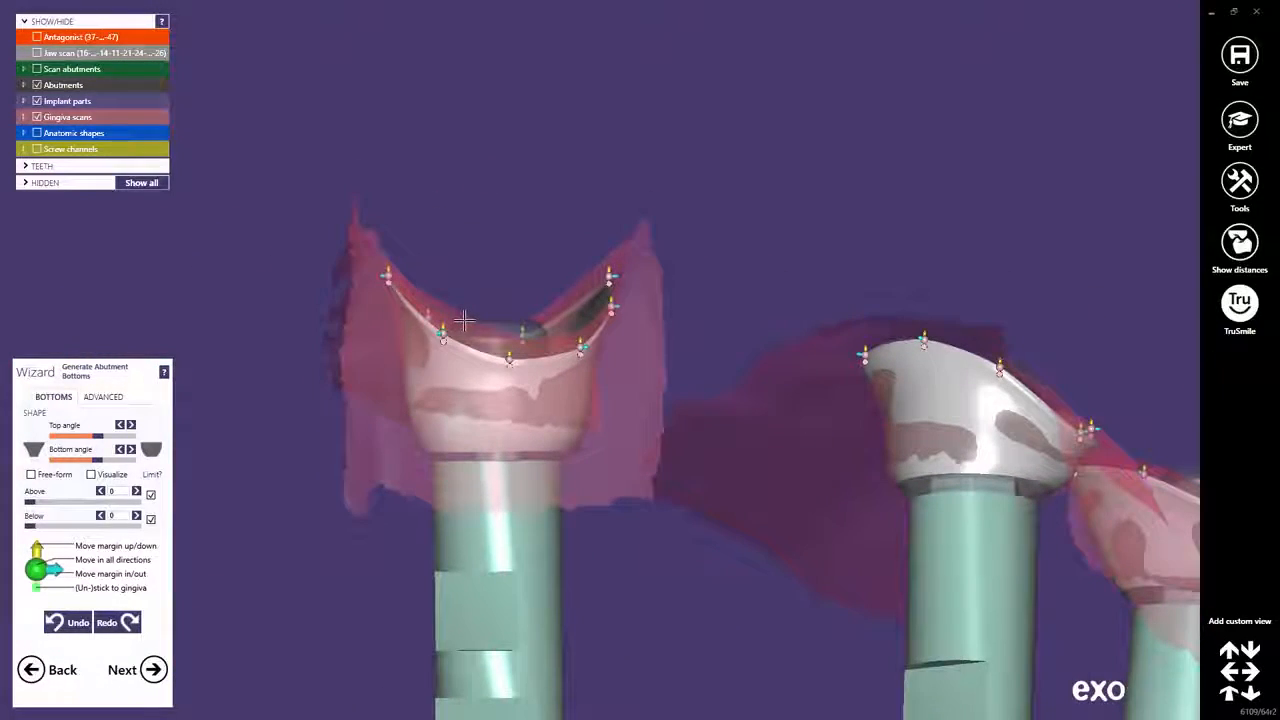
- Move the whole tooth 11 abutment margin slightly outward to widen it toward the gingiva
{"action": "scroll", "coordinate": [465, 319], "scroll_direction": "up", "scroll_amount": 2}
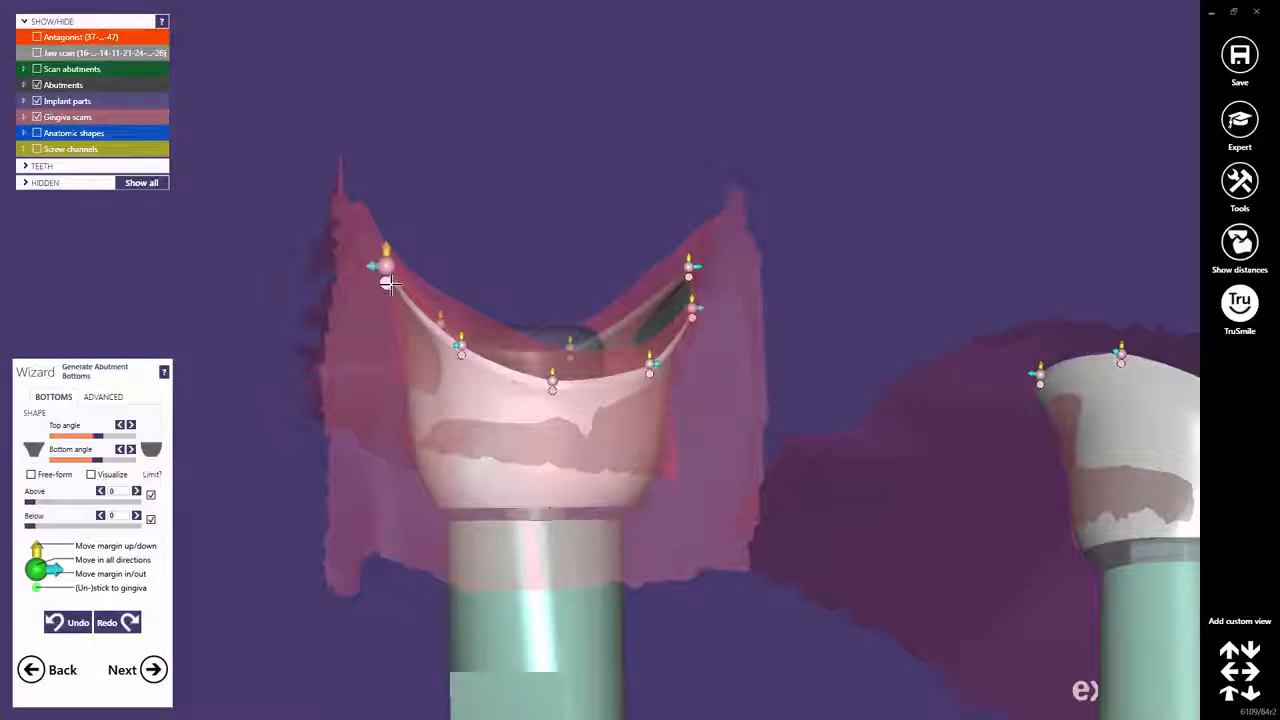
{"action": "left_click_drag", "start_coordinate": [370, 264], "coordinate": [361, 265]}
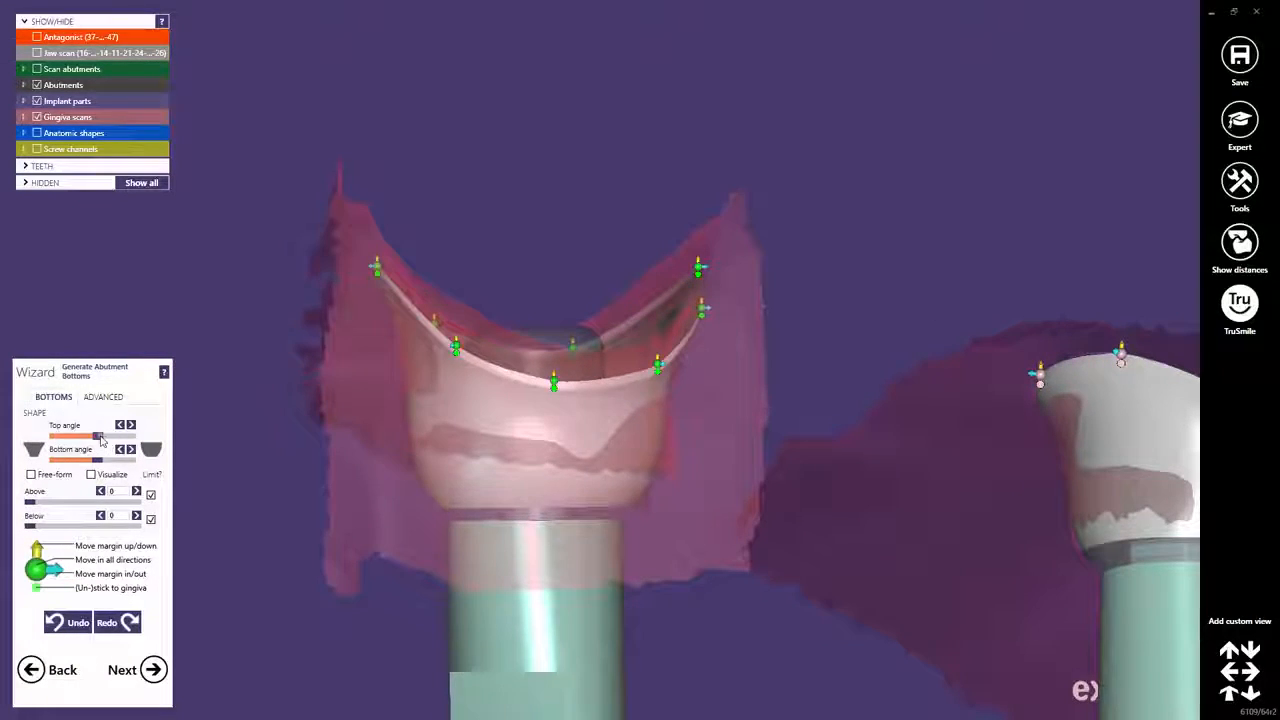
- Turn off the above and below limits and increase the top angle to near its maximum, checking the shape of all three abutments
{"action": "left_click_drag", "start_coordinate": [99, 437], "coordinate": [119, 437]}
{"action": "left_click", "coordinate": [151, 495]}
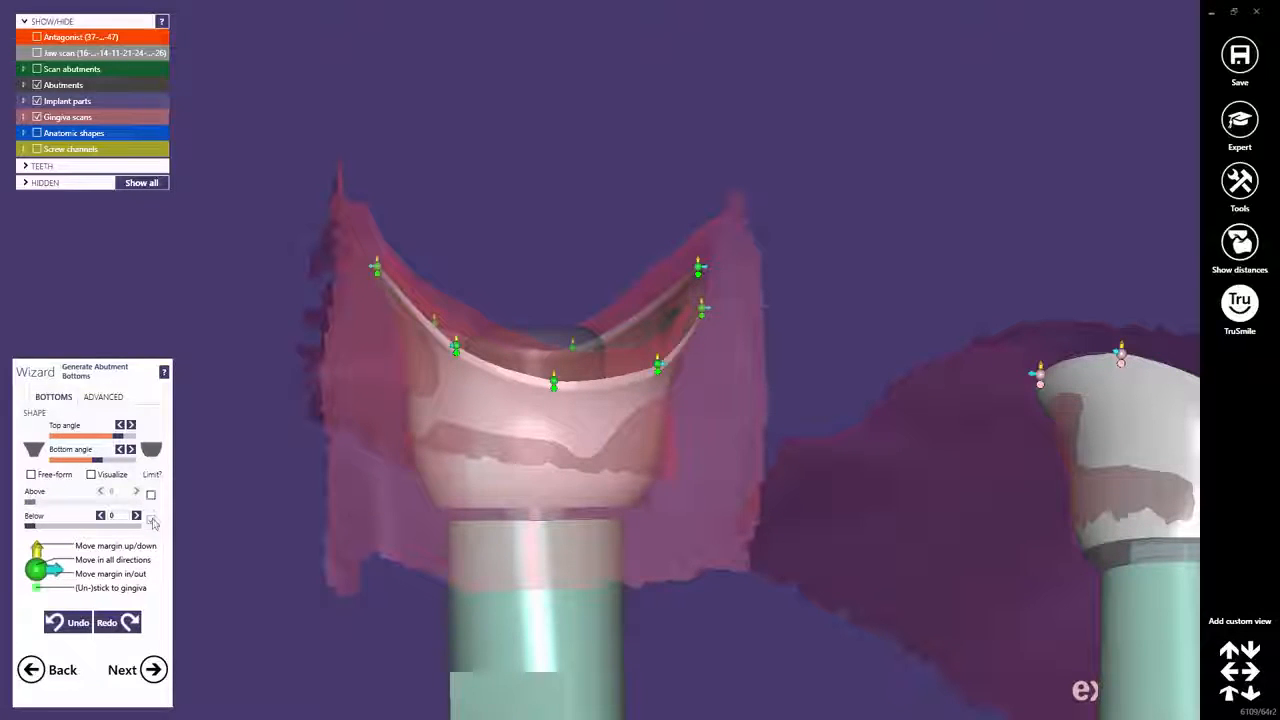
{"action": "left_click", "coordinate": [151, 519]}
{"action": "left_click_drag", "start_coordinate": [118, 437], "coordinate": [128, 437]}
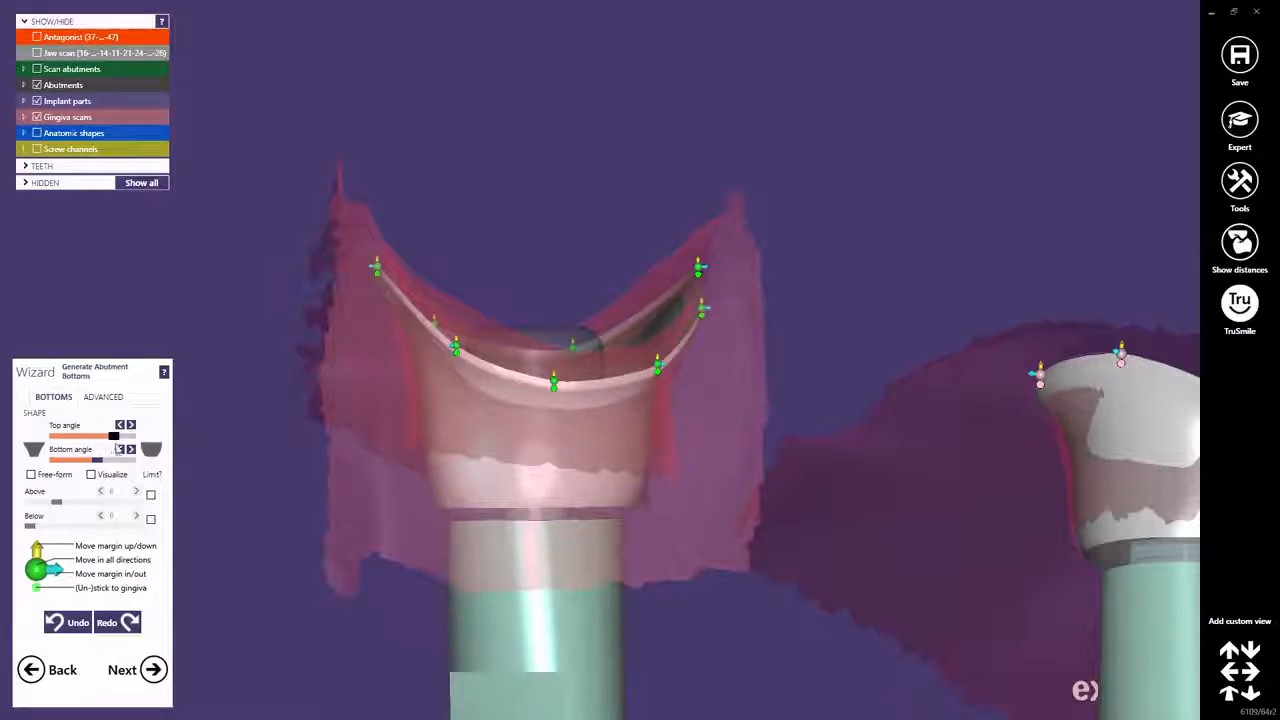
{"action": "middle_click", "coordinate": [566, 434]}
{"action": "scroll", "coordinate": [566, 434], "scroll_direction": "down", "scroll_amount": 5}
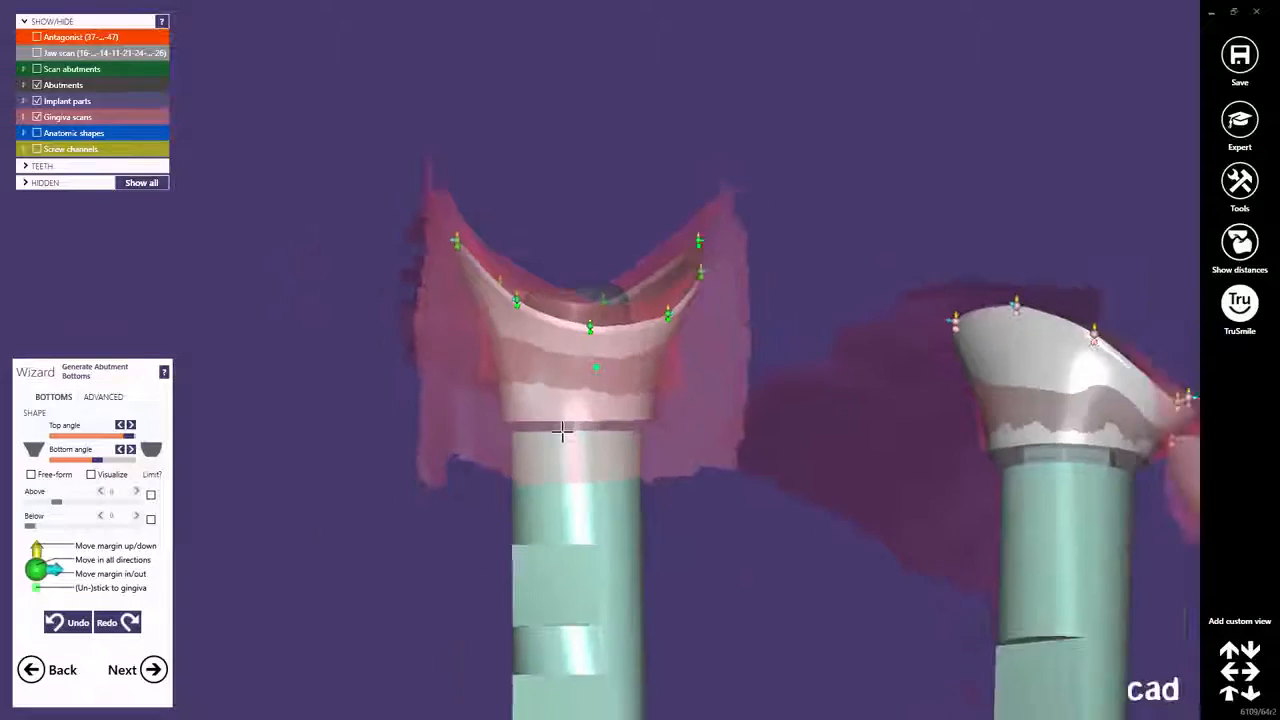
{"action": "right_click_drag", "start_coordinate": [731, 443], "coordinate": [577, 364]}
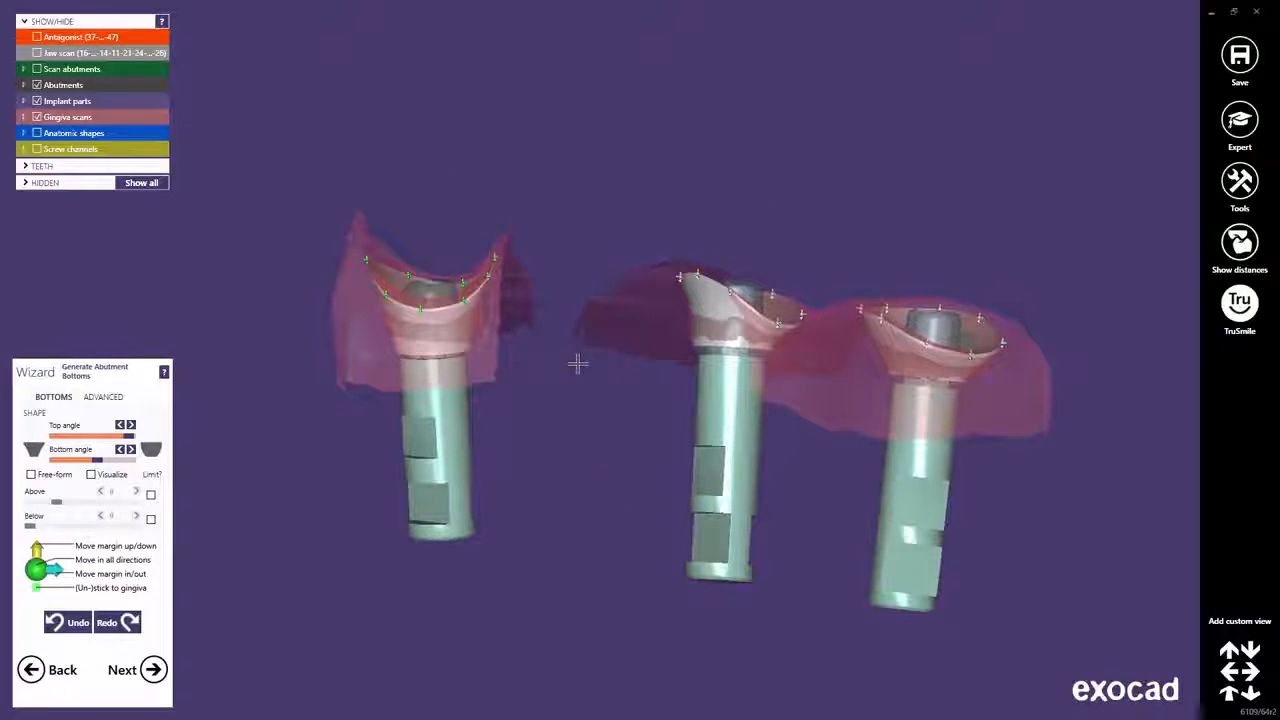
- Try a profile border height of 0 mm on the tooth 11 abutment, restore it to 0.2 mm, and try adjusting the border radius
{"action": "left_click", "coordinate": [102, 398]}
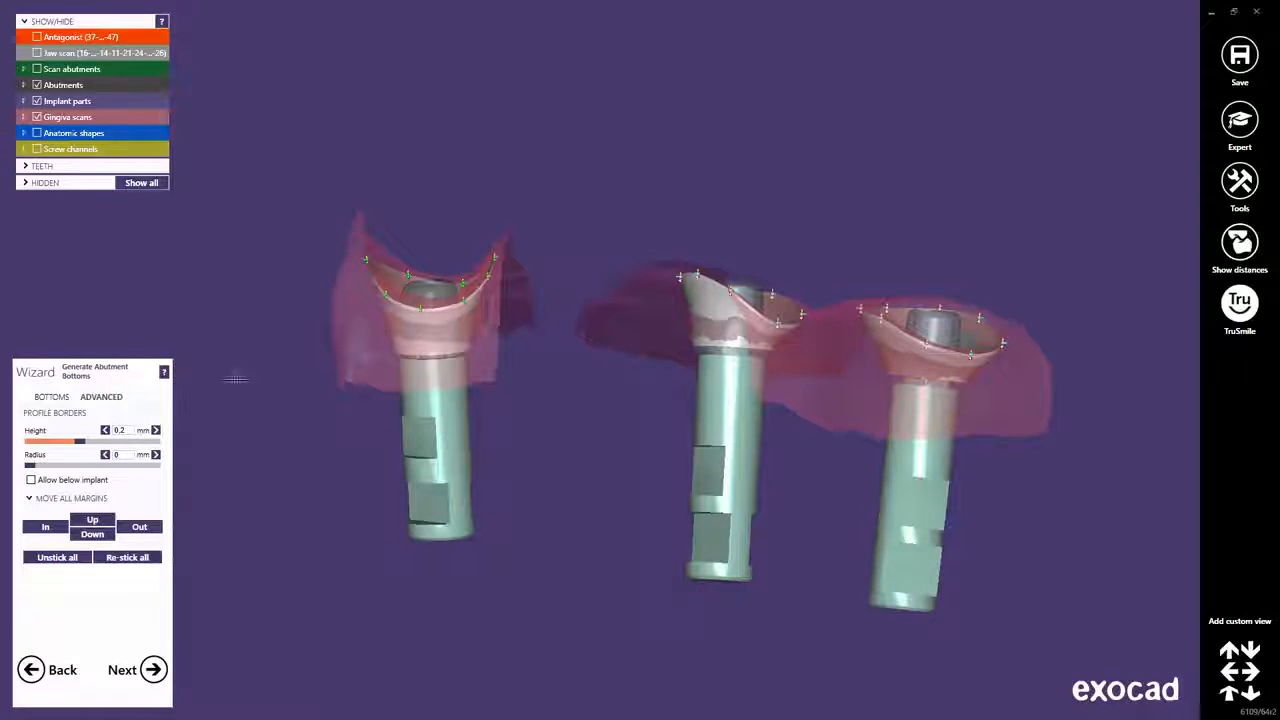
{"action": "scroll", "coordinate": [420, 300], "scroll_direction": "up", "scroll_amount": 5}
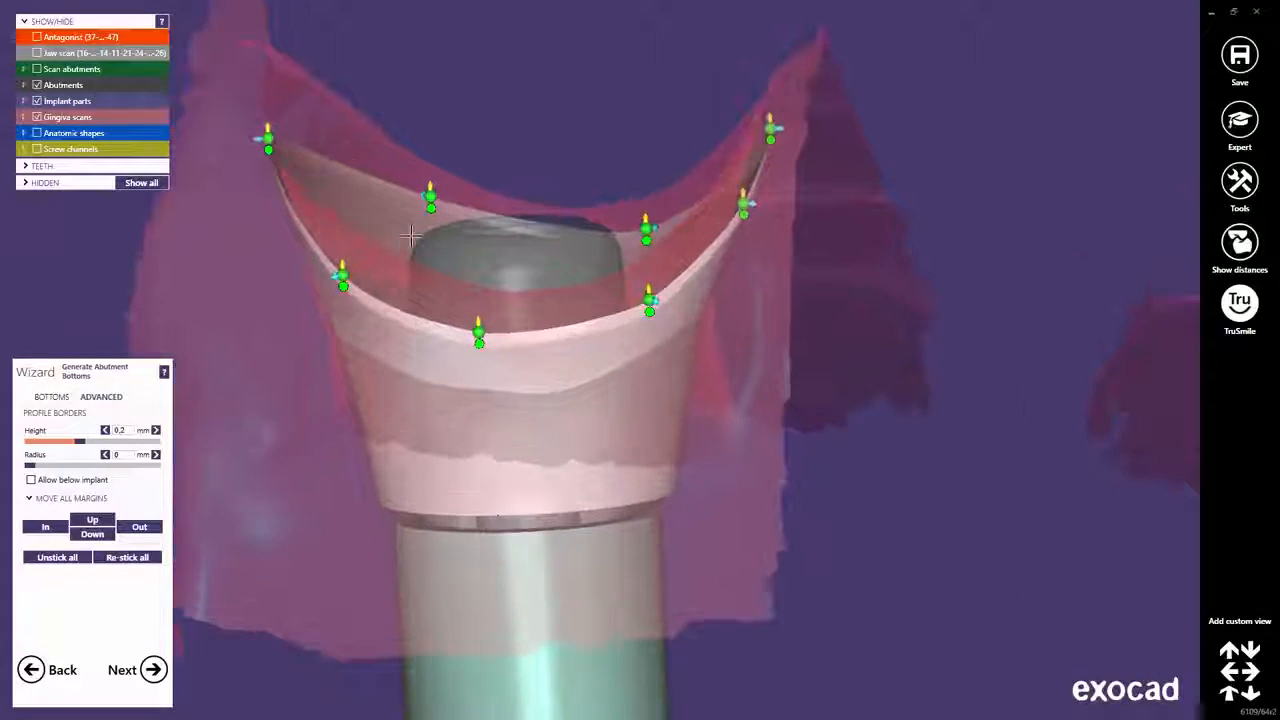
{"action": "scroll", "coordinate": [410, 236], "scroll_direction": "up", "scroll_amount": 1}
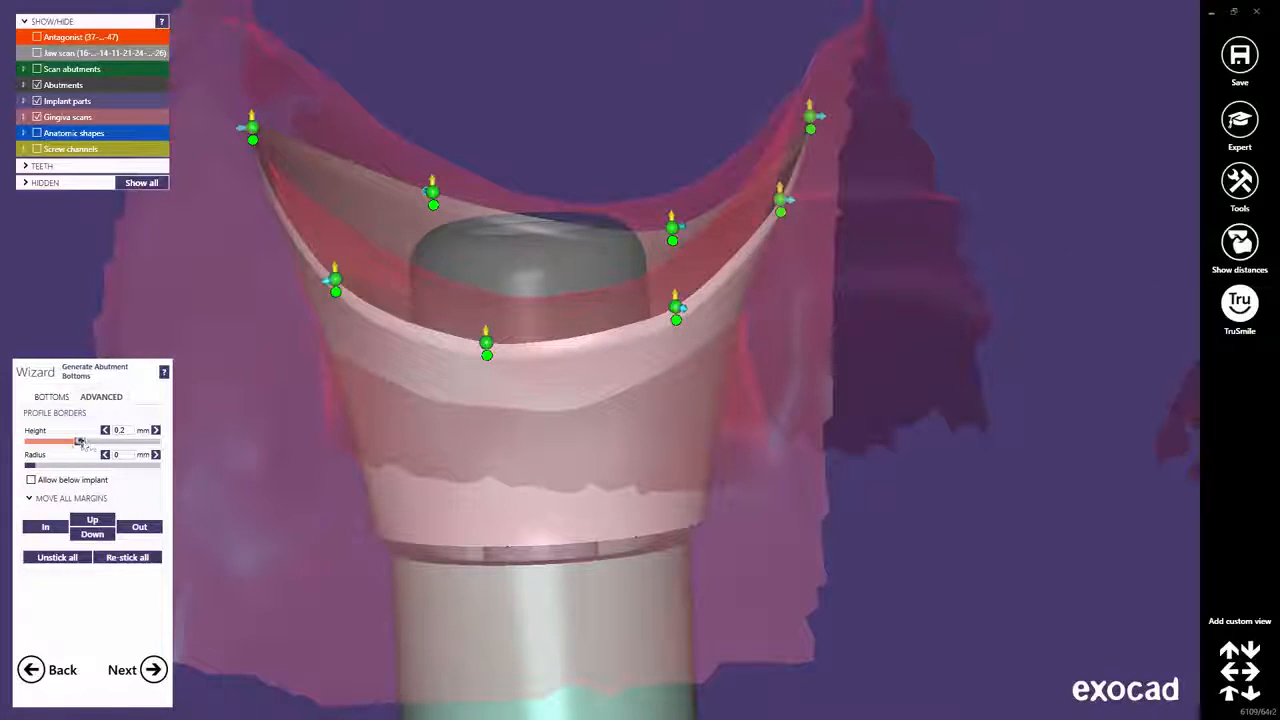
{"action": "left_click_drag", "start_coordinate": [81, 442], "coordinate": [3, 447]}
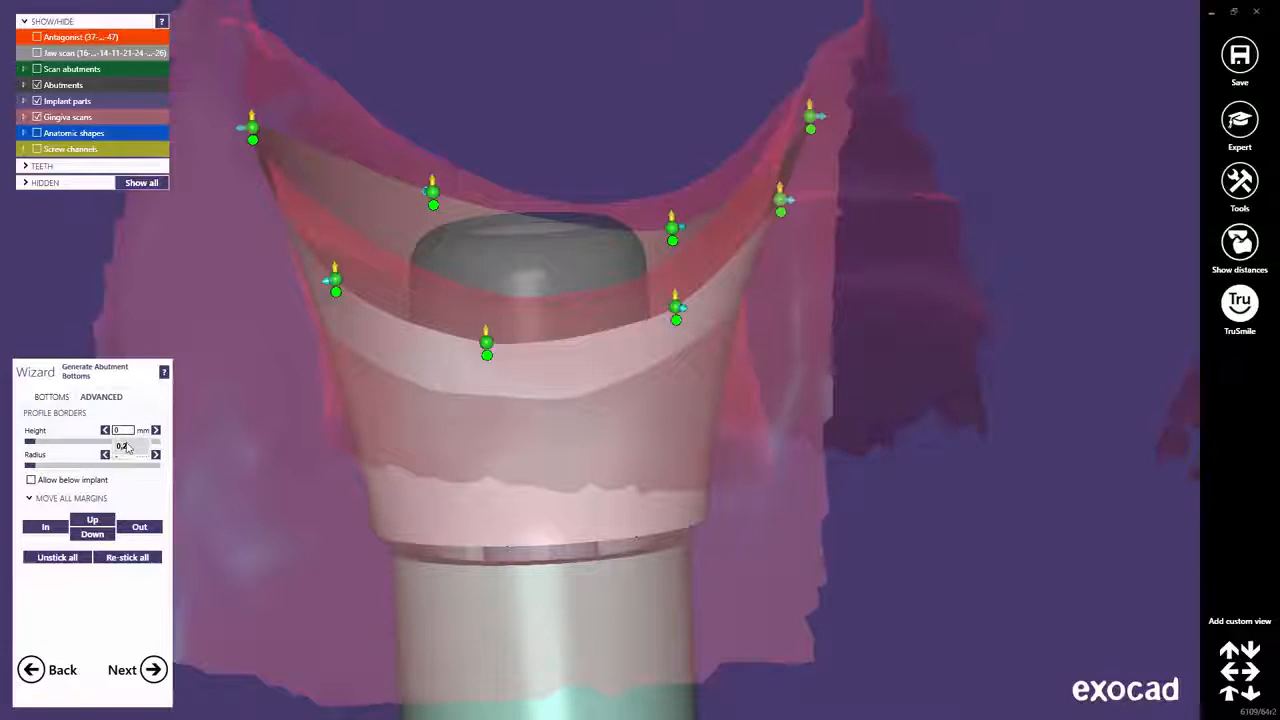
{"action": "left_click", "coordinate": [126, 447]}
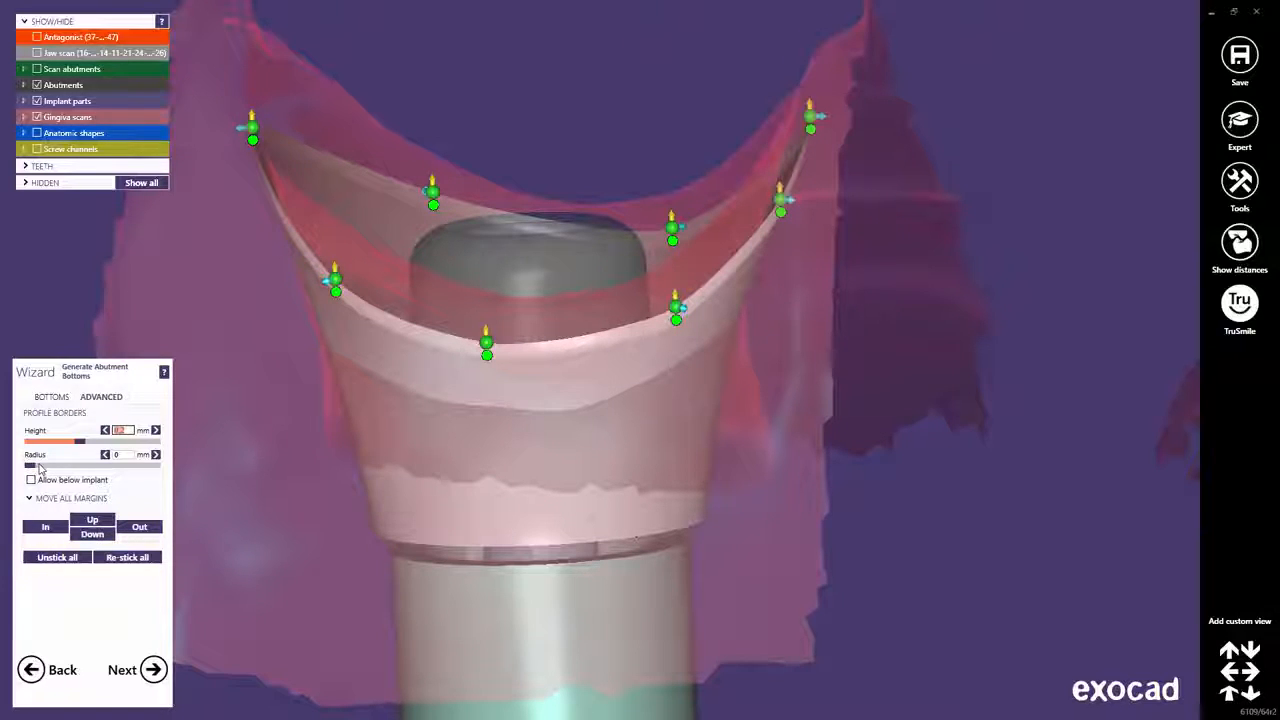
{"action": "mouse_move", "coordinate": [33, 466]}
{"action": "left_mouse_down"}
{"action": "mouse_move", "coordinate": [88, 468]}
{"action": "mouse_move", "coordinate": [30, 478]}
{"action": "left_mouse_up"}
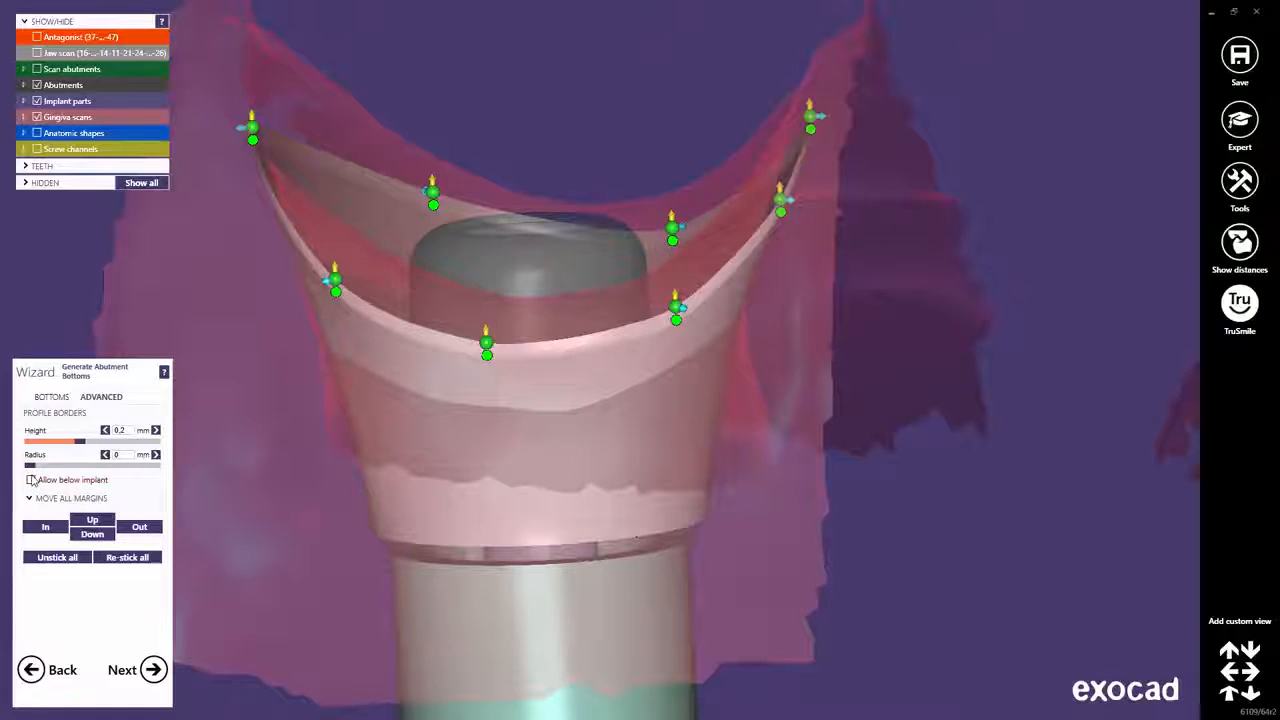
- Allow the emergence profile below the implant, accepting the risk, and pull one abutment margin control point down past the implant connection
{"action": "left_click", "coordinate": [32, 481]}
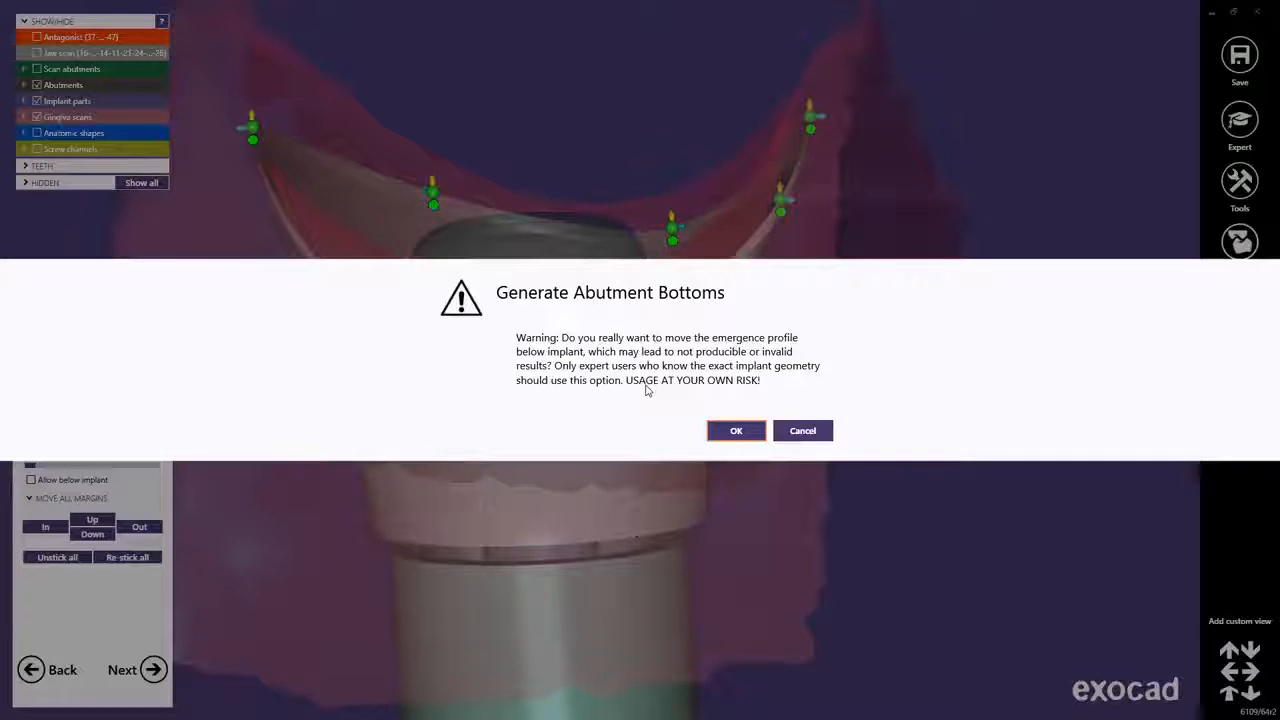
{"action": "left_click", "coordinate": [736, 430]}
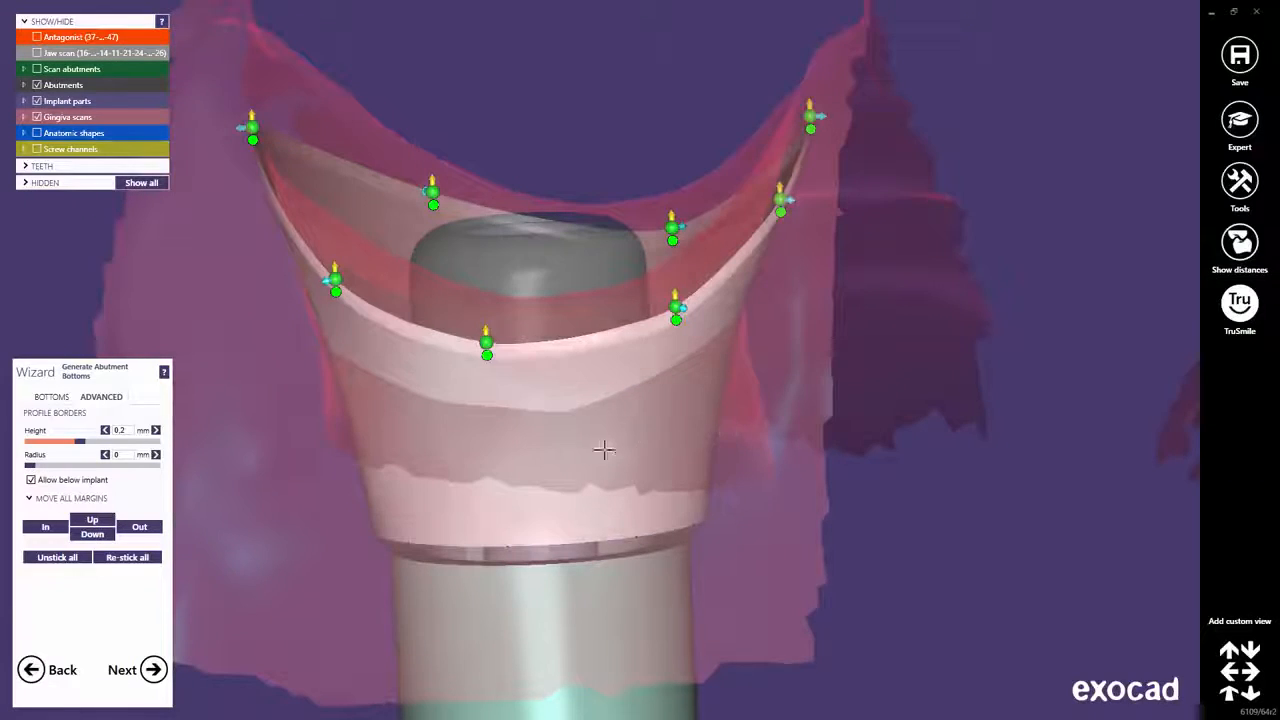
{"action": "scroll", "coordinate": [600, 450], "scroll_direction": "up", "scroll_amount": 3}
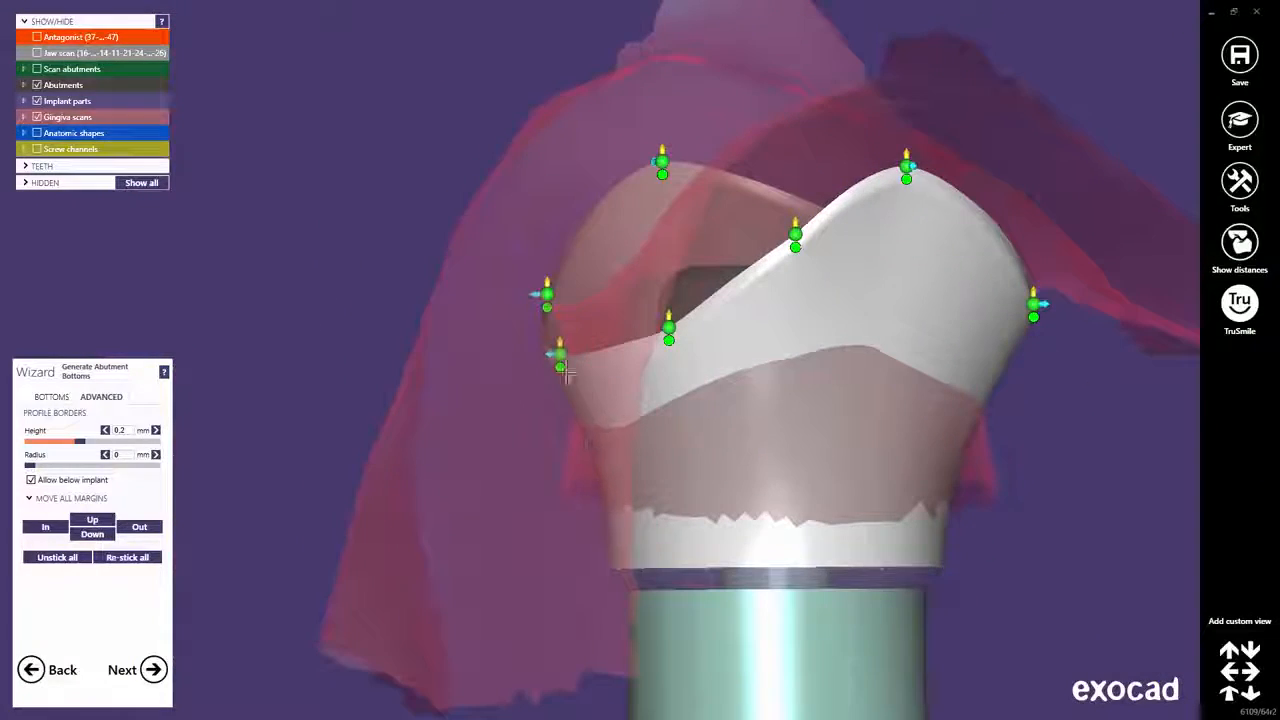
{"action": "left_click_drag", "start_coordinate": [540, 356], "coordinate": [488, 657]}
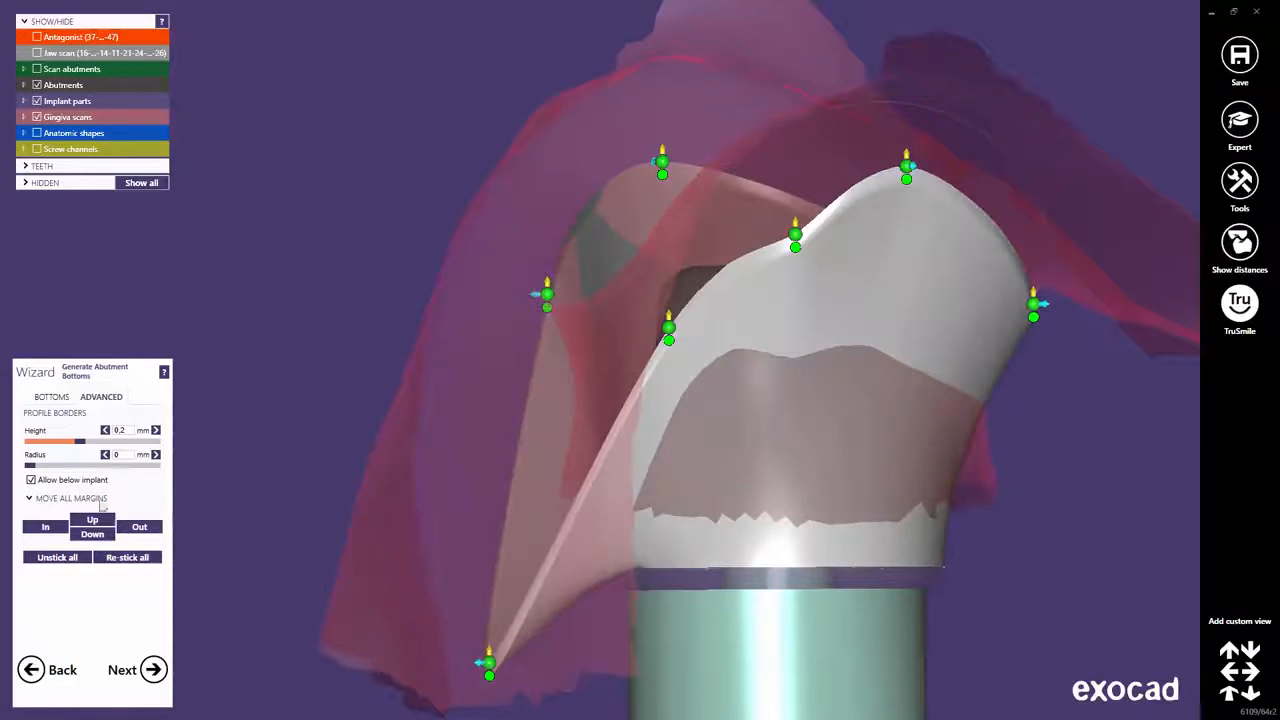
- Disallow the profile below the implant and return the pulled margin control point to its original place on the gingiva
{"action": "left_click", "coordinate": [32, 481]}
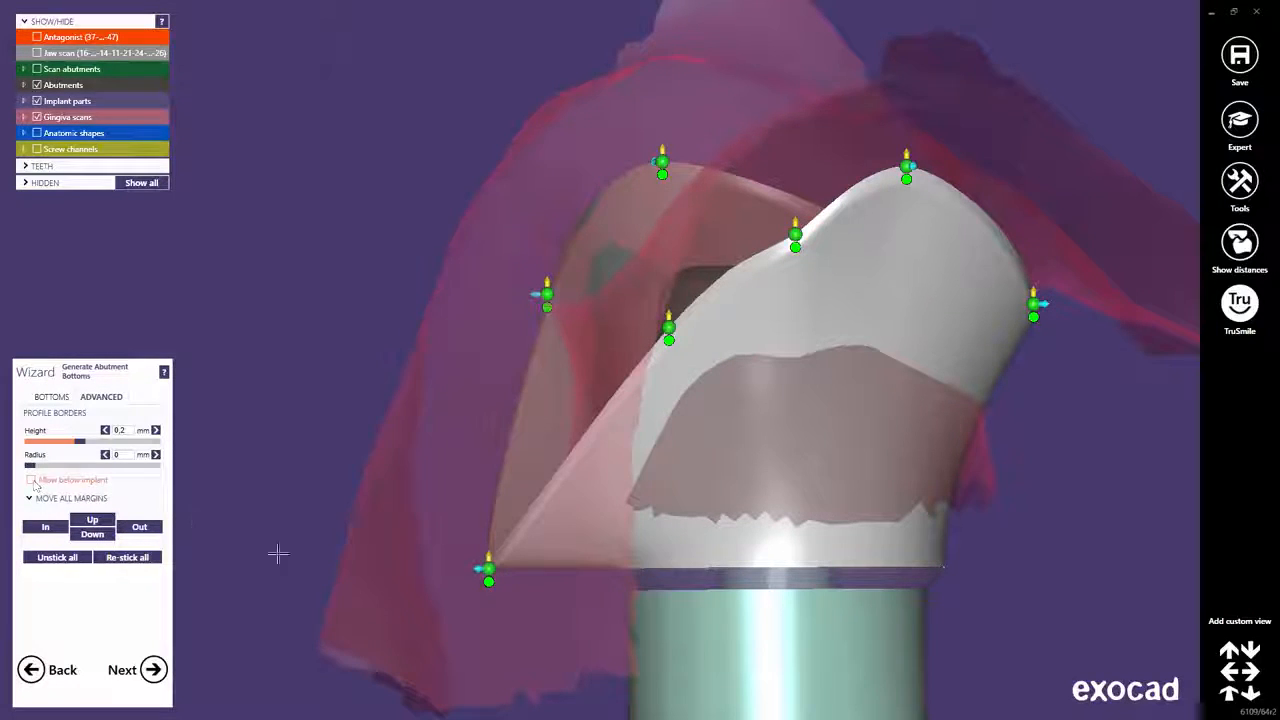
{"action": "left_click_drag", "start_coordinate": [488, 572], "coordinate": [561, 460]}
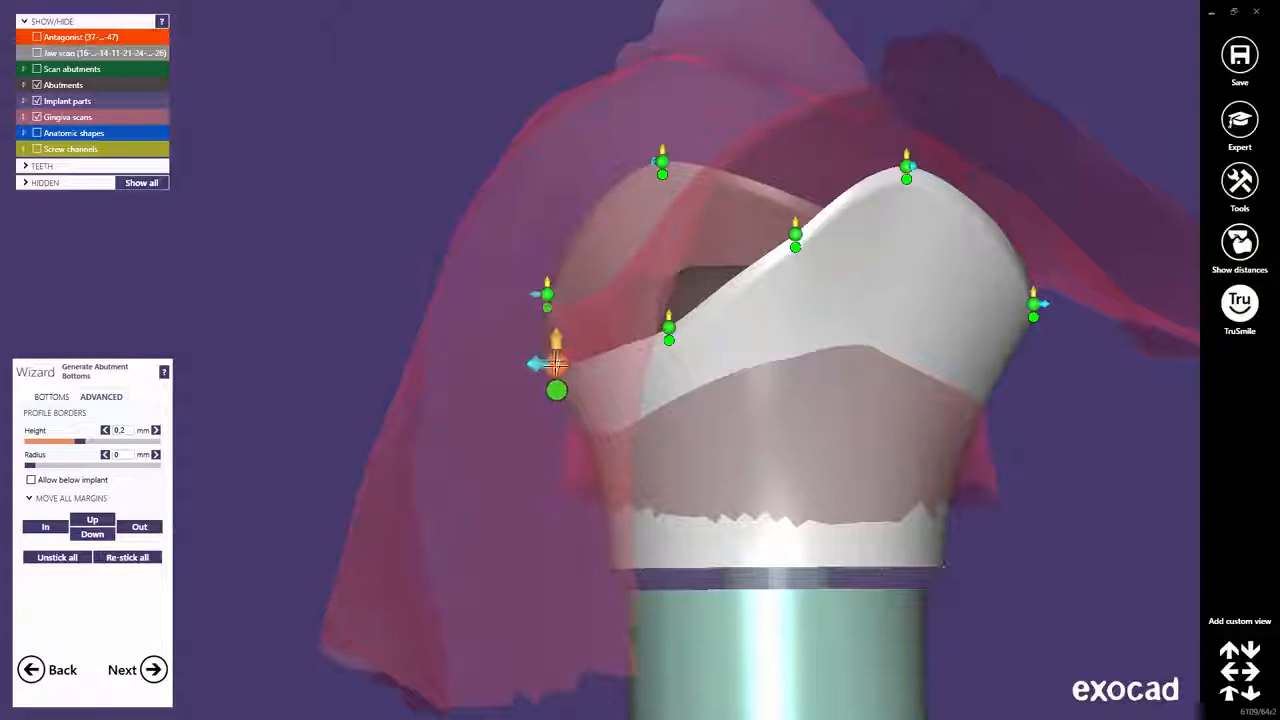
- Move all margin control points of the abutment down a little and back up again
{"action": "middle_click", "coordinate": [551, 414]}
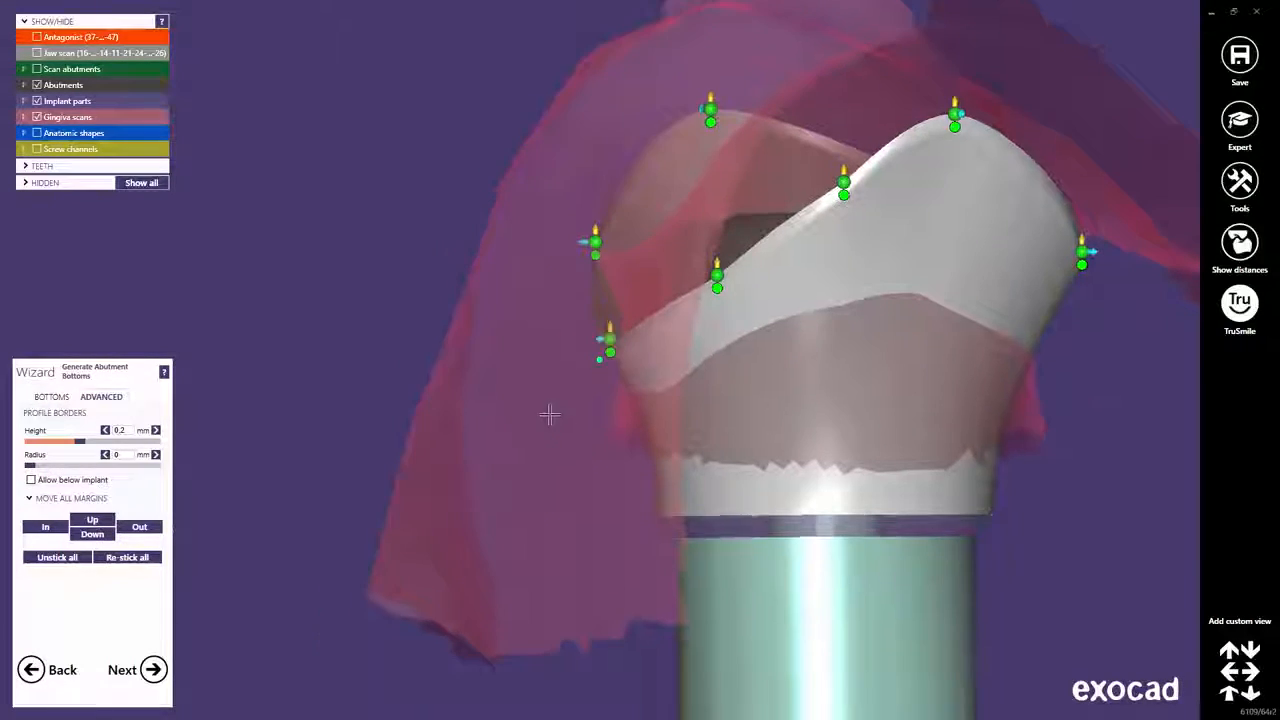
{"action": "right_click_drag", "start_coordinate": [551, 414], "coordinate": [550, 411]}
{"action": "left_click_drag", "start_coordinate": [435, 323], "coordinate": [450, 298]}
{"action": "right_click_drag", "start_coordinate": [442, 328], "coordinate": [454, 331]}
{"action": "middle_click_drag", "start_coordinate": [452, 375], "coordinate": [586, 449]}
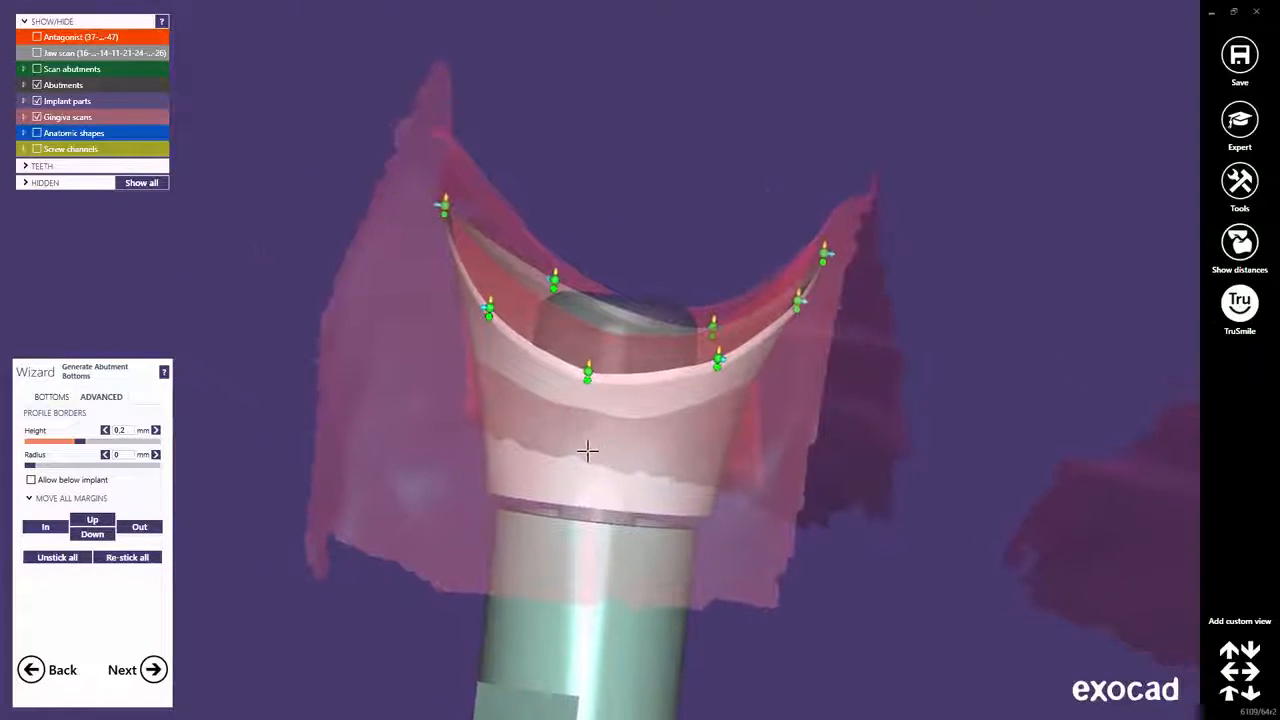
{"action": "left_click", "coordinate": [105, 536]}
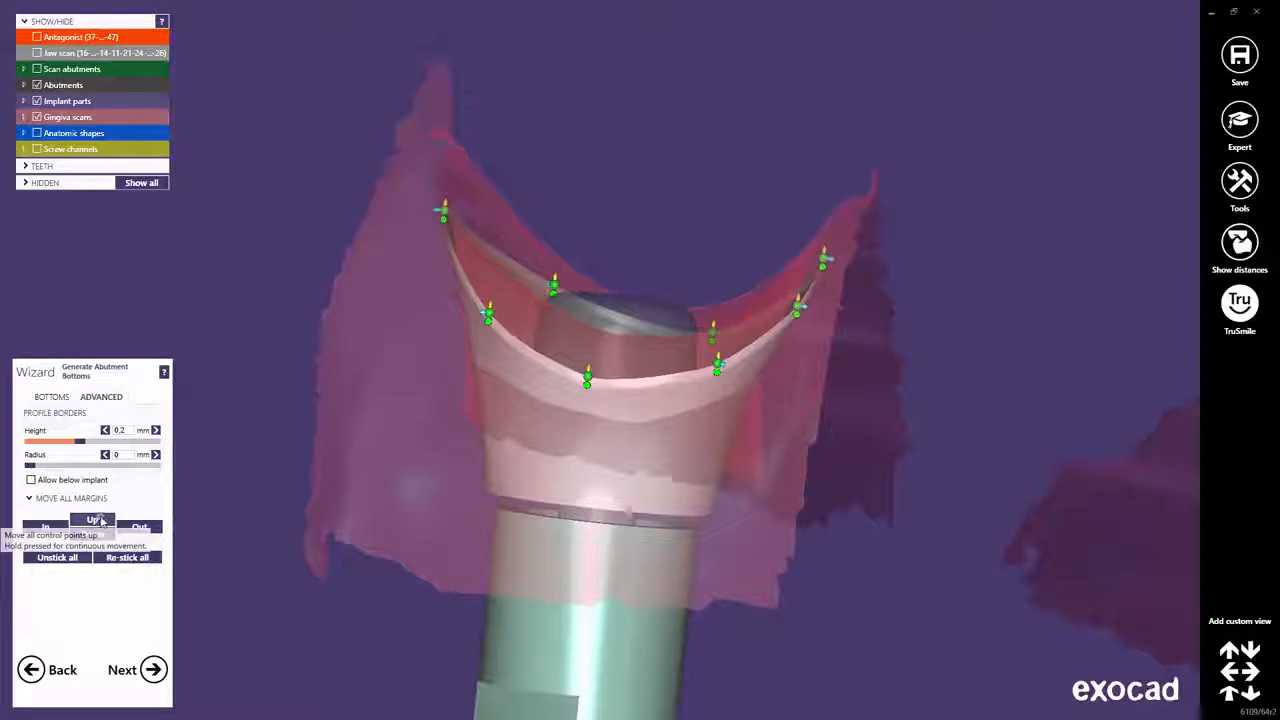
{"action": "left_click", "coordinate": [100, 520]}
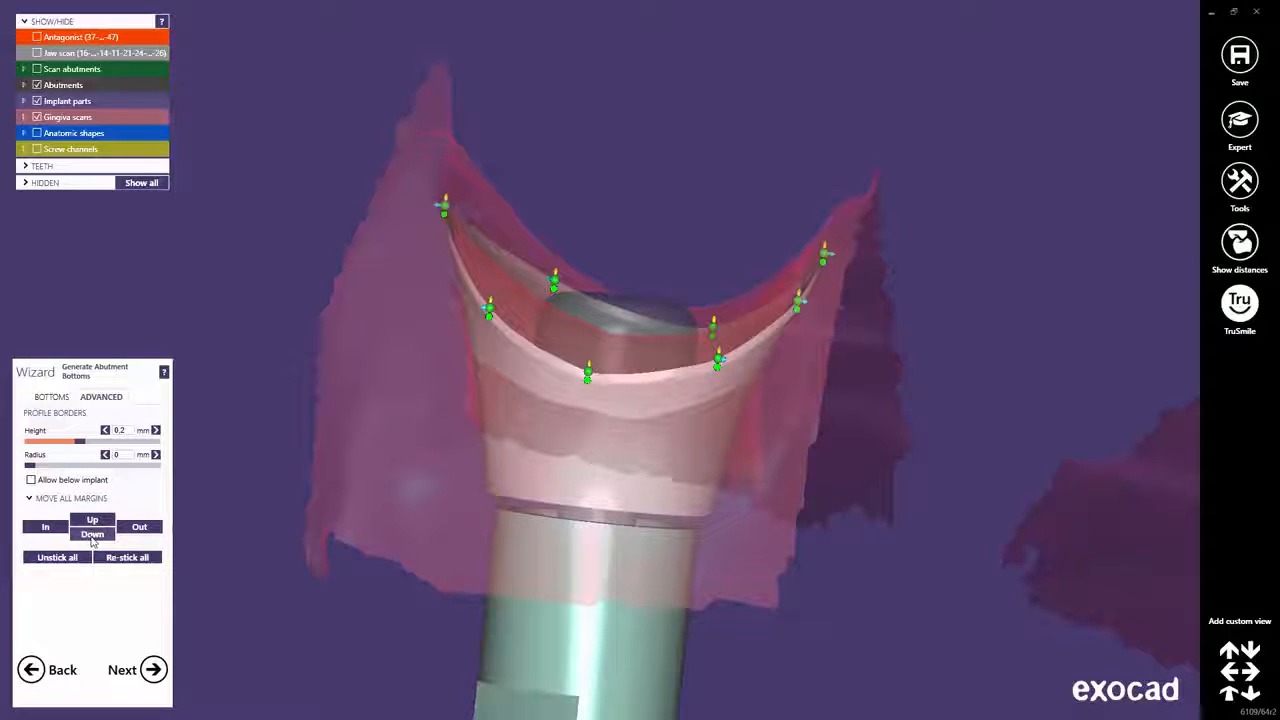
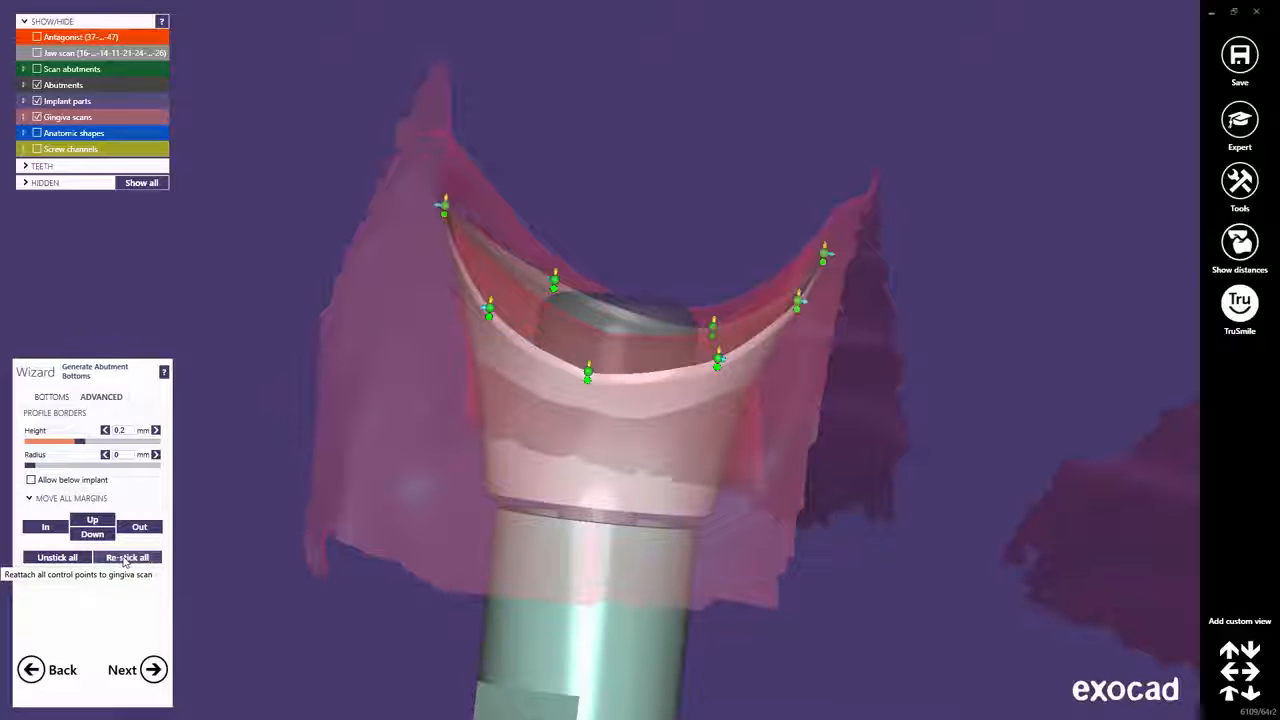
- Accept the abutment bottoms, continue to Free-Forming and show the distances on the crowns
{"action": "left_click", "coordinate": [155, 670]}
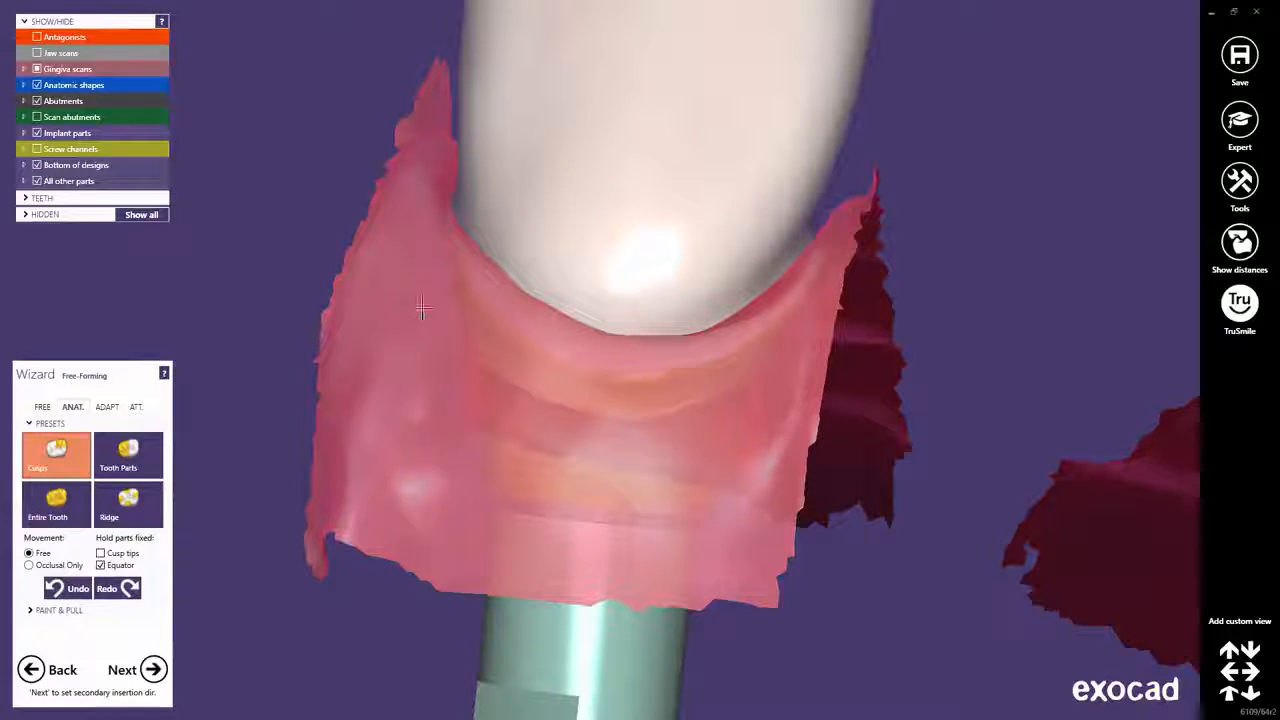
{"action": "scroll", "coordinate": [410, 257], "scroll_direction": "down", "scroll_amount": 7}
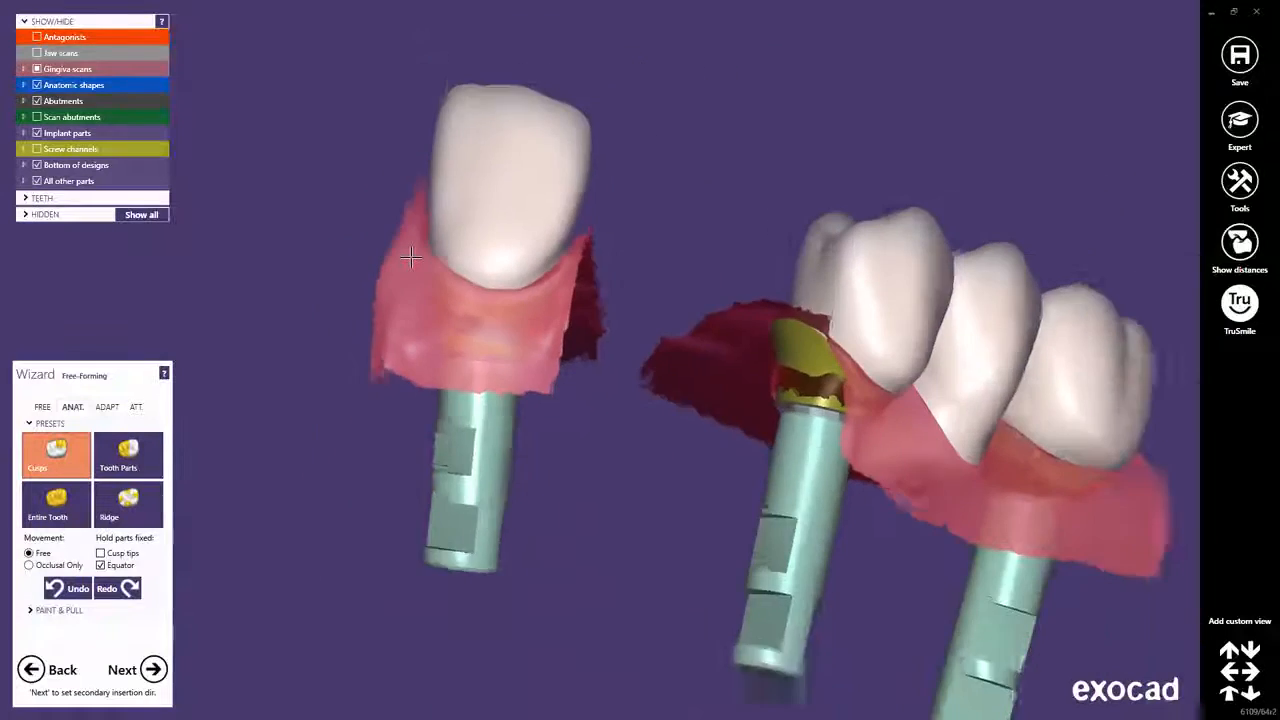
{"action": "right_click_drag", "start_coordinate": [661, 288], "coordinate": [663, 284]}
{"action": "middle_click_drag", "start_coordinate": [663, 284], "coordinate": [591, 411]}
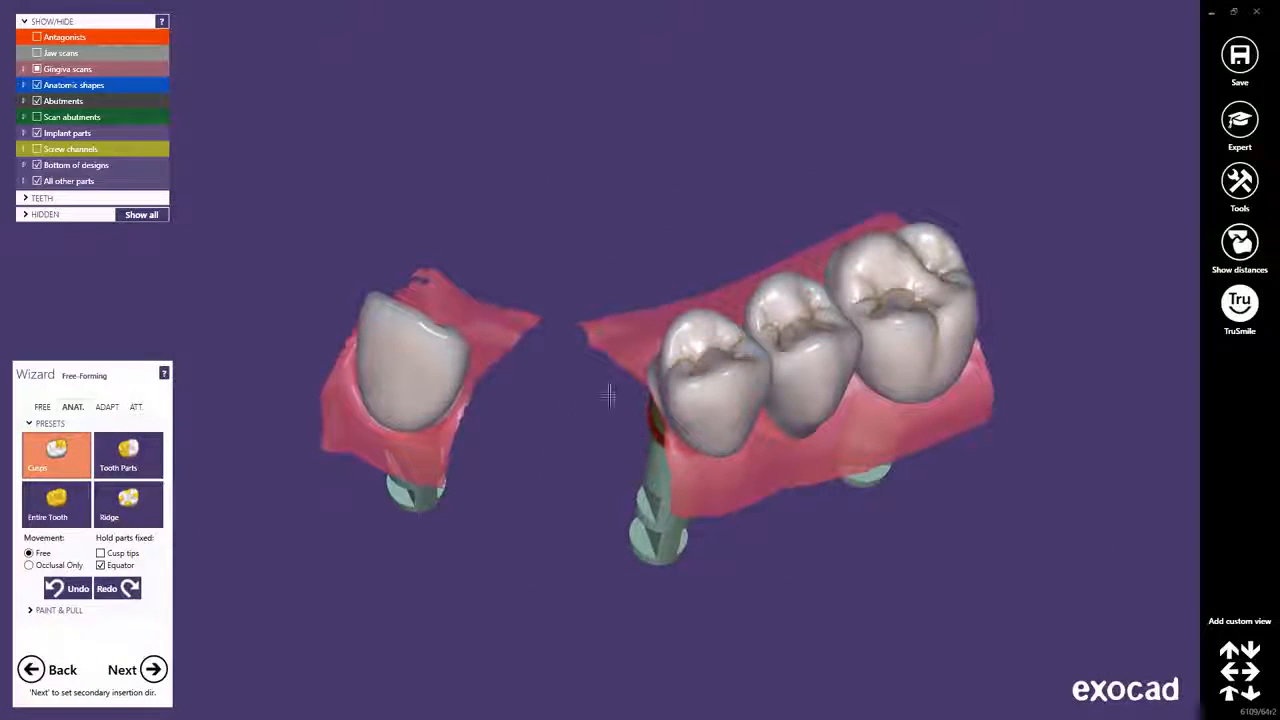
{"action": "left_click", "coordinate": [1242, 248]}
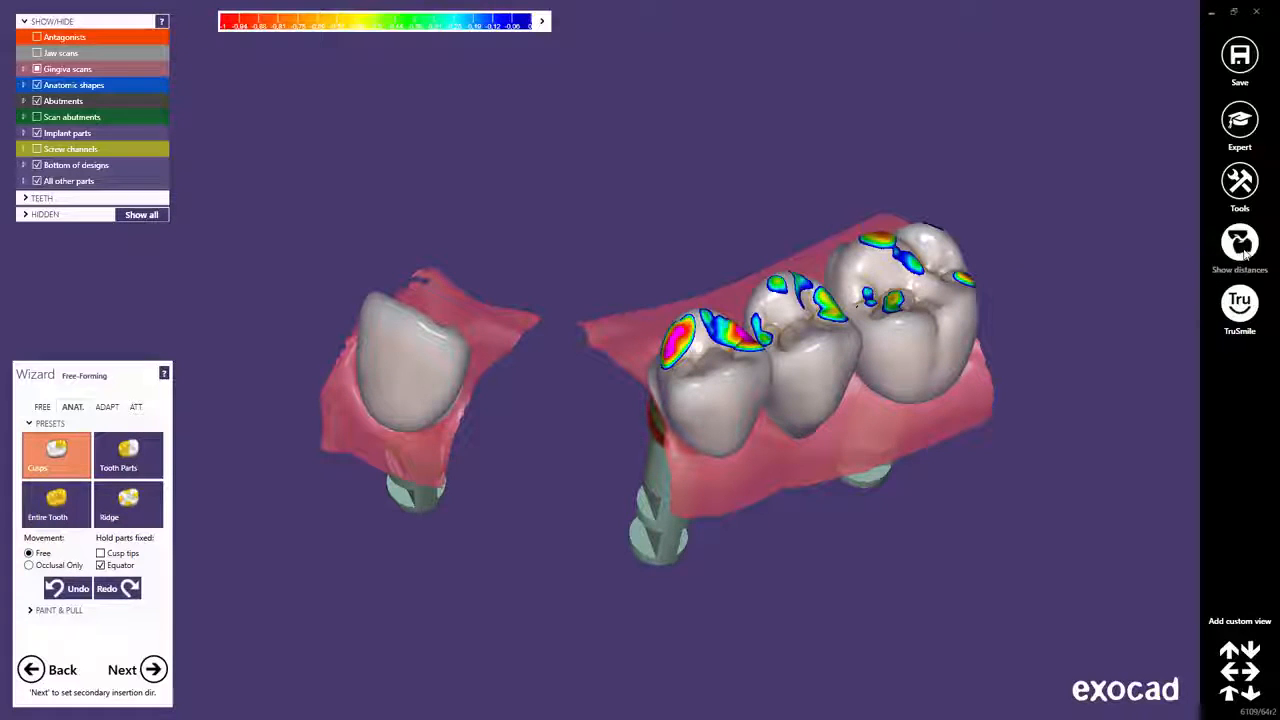
- Adapt the pontic to the gingiva at 0 mm and cut the occlusal intersections at a 0.1 mm distance
{"action": "left_click", "coordinate": [108, 408]}
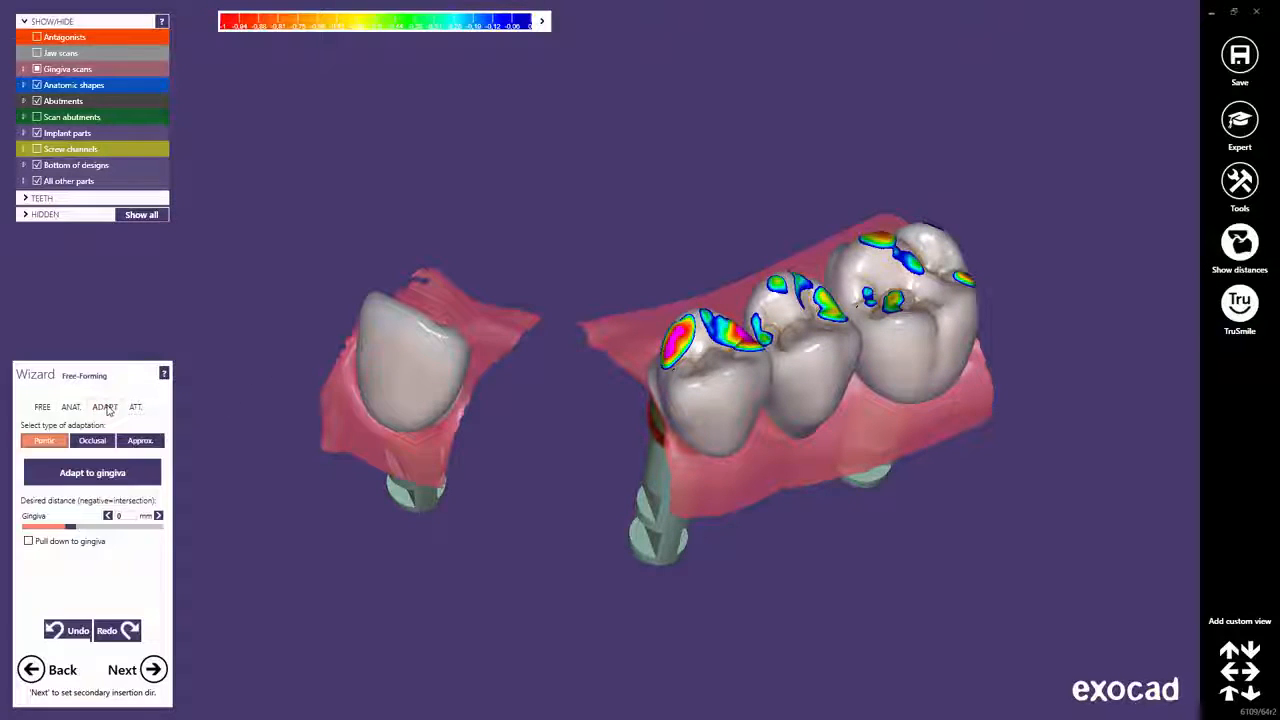
{"action": "left_click", "coordinate": [86, 472]}
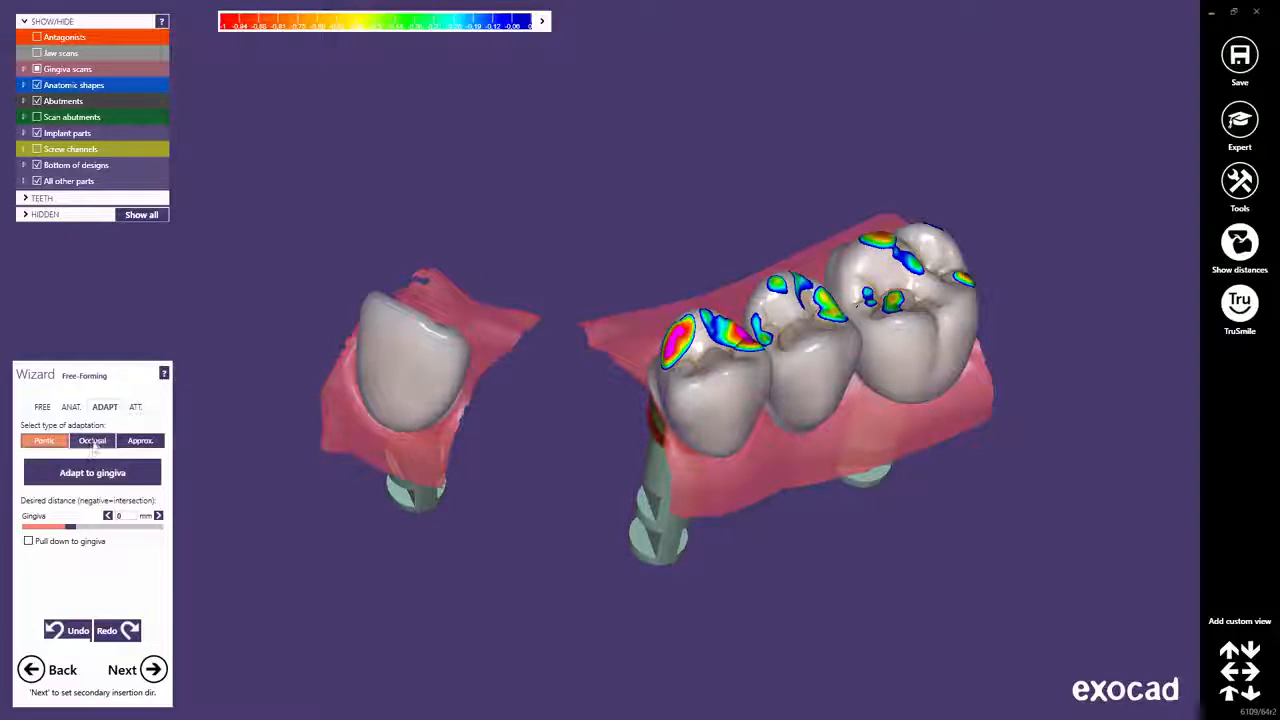
{"action": "left_click", "coordinate": [92, 440]}
{"action": "left_click", "coordinate": [92, 462]}
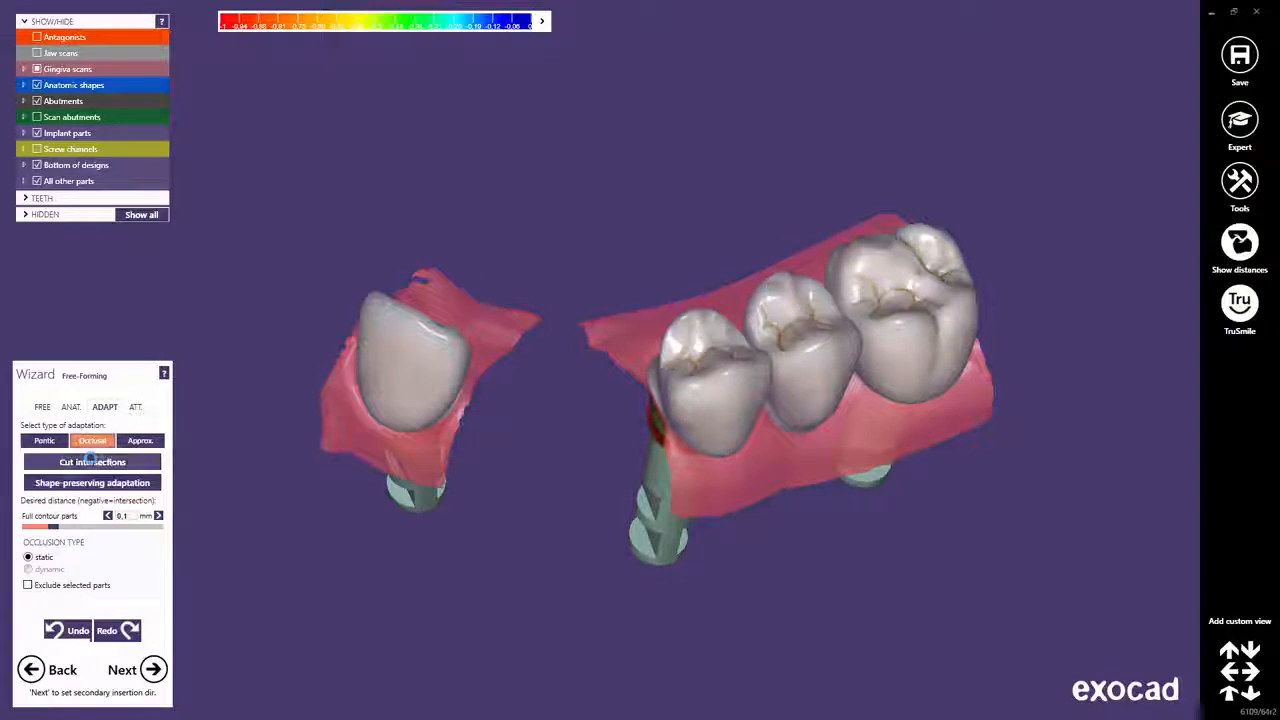
- Cut the approximal intersections at a 0 mm distance to the adjacent teeth and continue to the secondary insertion direction
{"action": "left_click", "coordinate": [142, 443]}
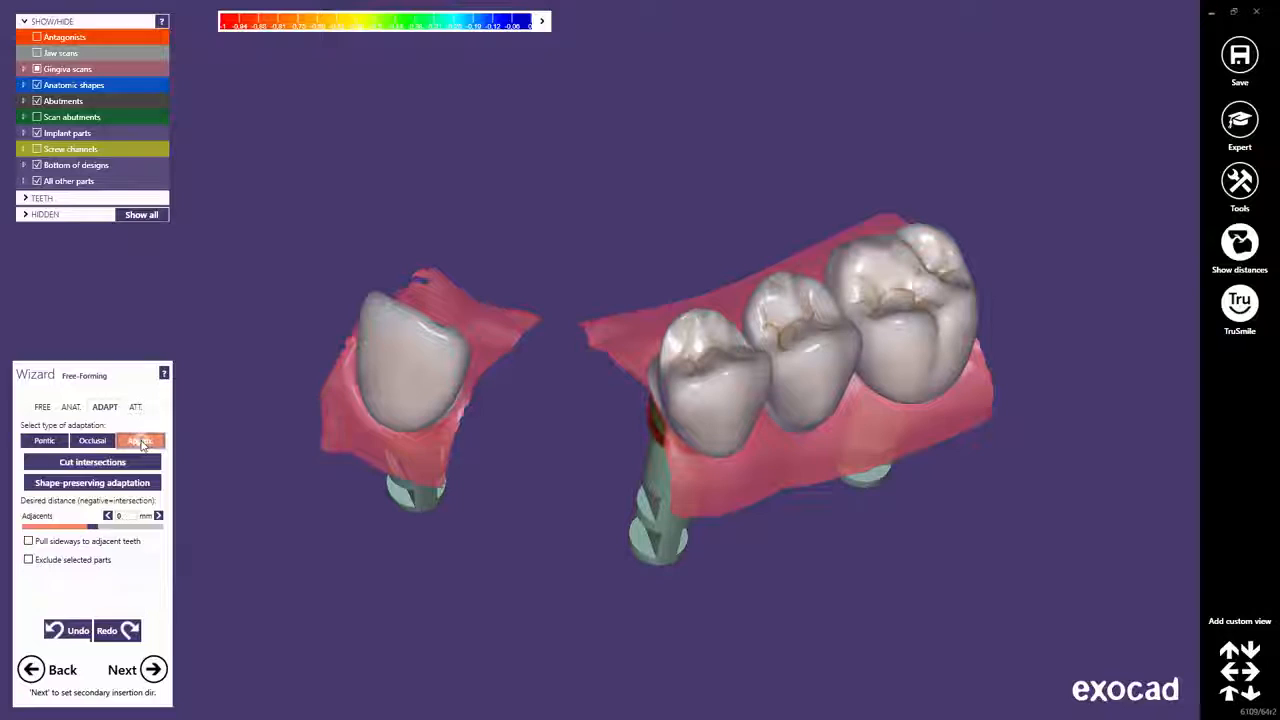
{"action": "left_click", "coordinate": [97, 463]}
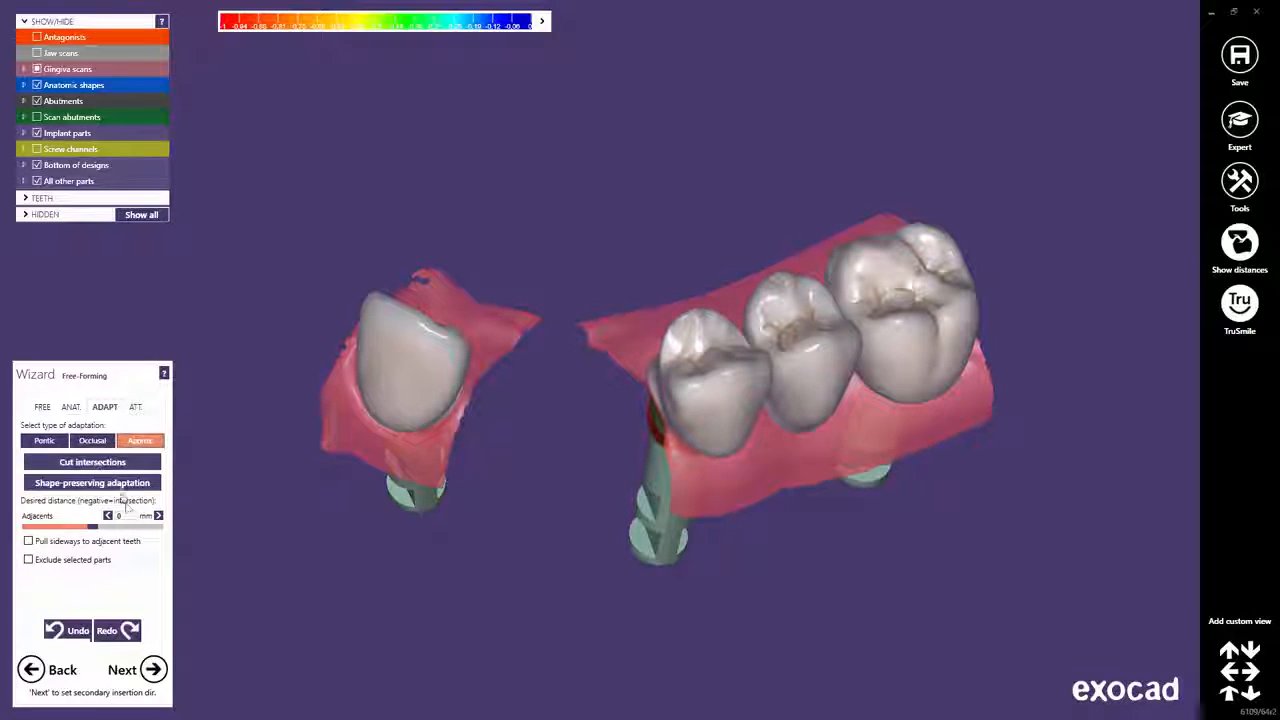
{"action": "left_click", "coordinate": [152, 668]}
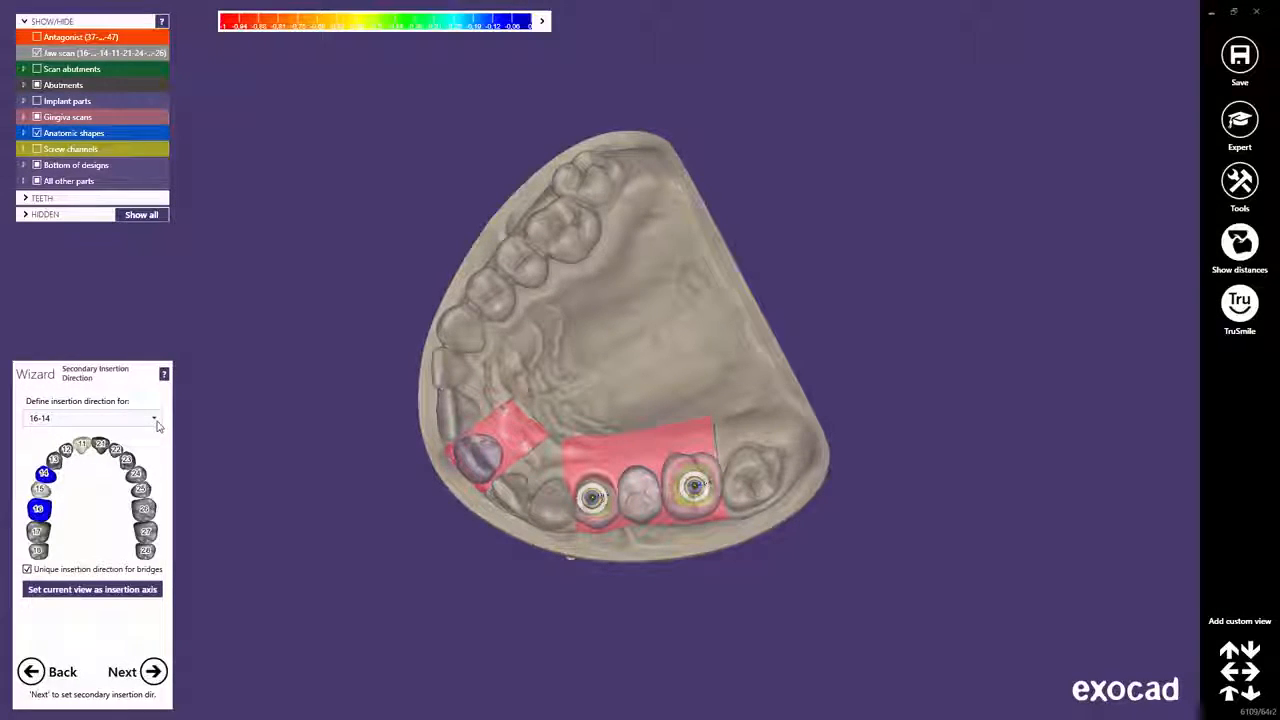
- Keep a unique insertion direction for bridges and tilt the 16-14 bridge's insertion axis to about 2.7° at tooth 14
{"action": "left_click", "coordinate": [28, 570]}
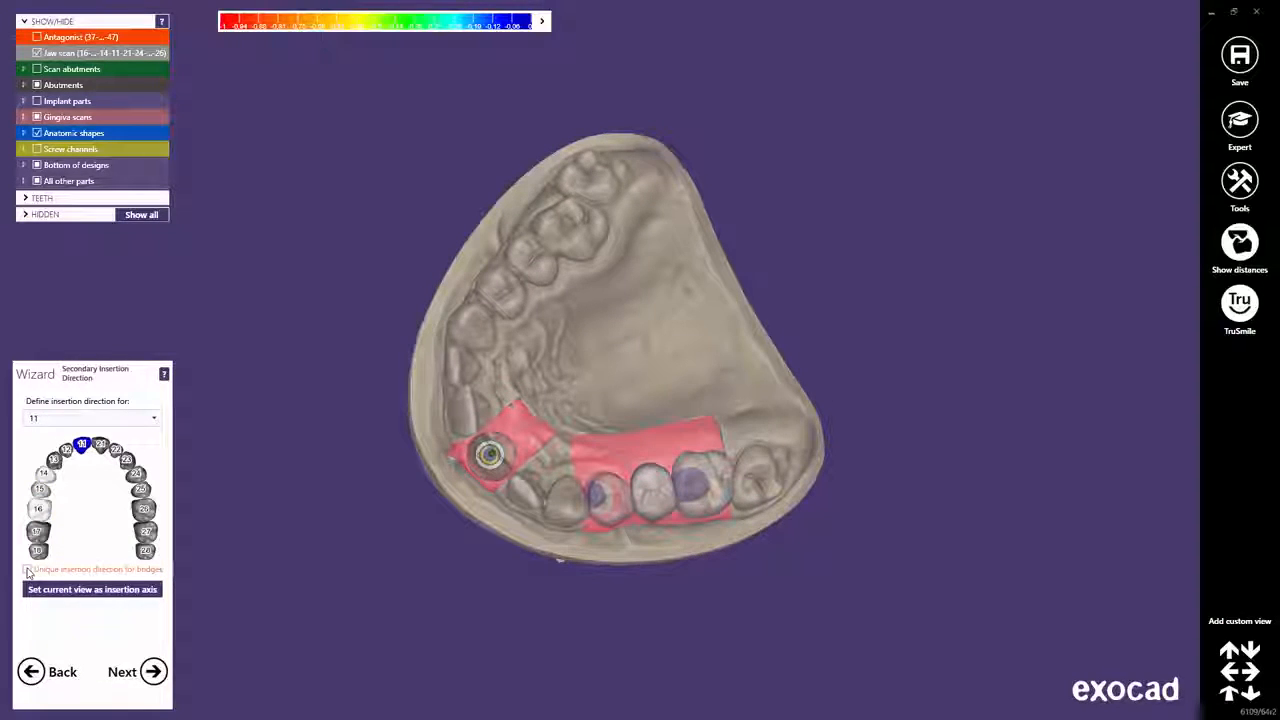
{"action": "left_click", "coordinate": [28, 570]}
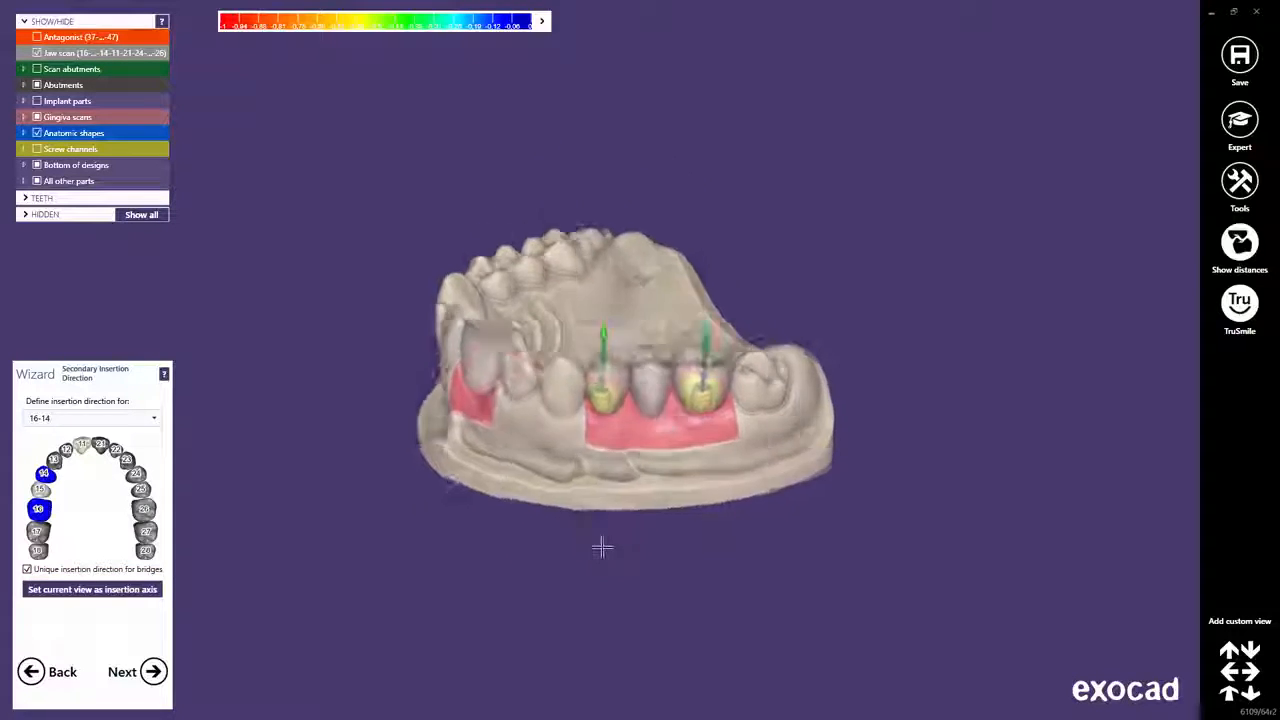
{"action": "right_click_drag", "start_coordinate": [602, 547], "coordinate": [617, 520]}
{"action": "scroll", "coordinate": [629, 323], "scroll_direction": "up", "scroll_amount": 6}
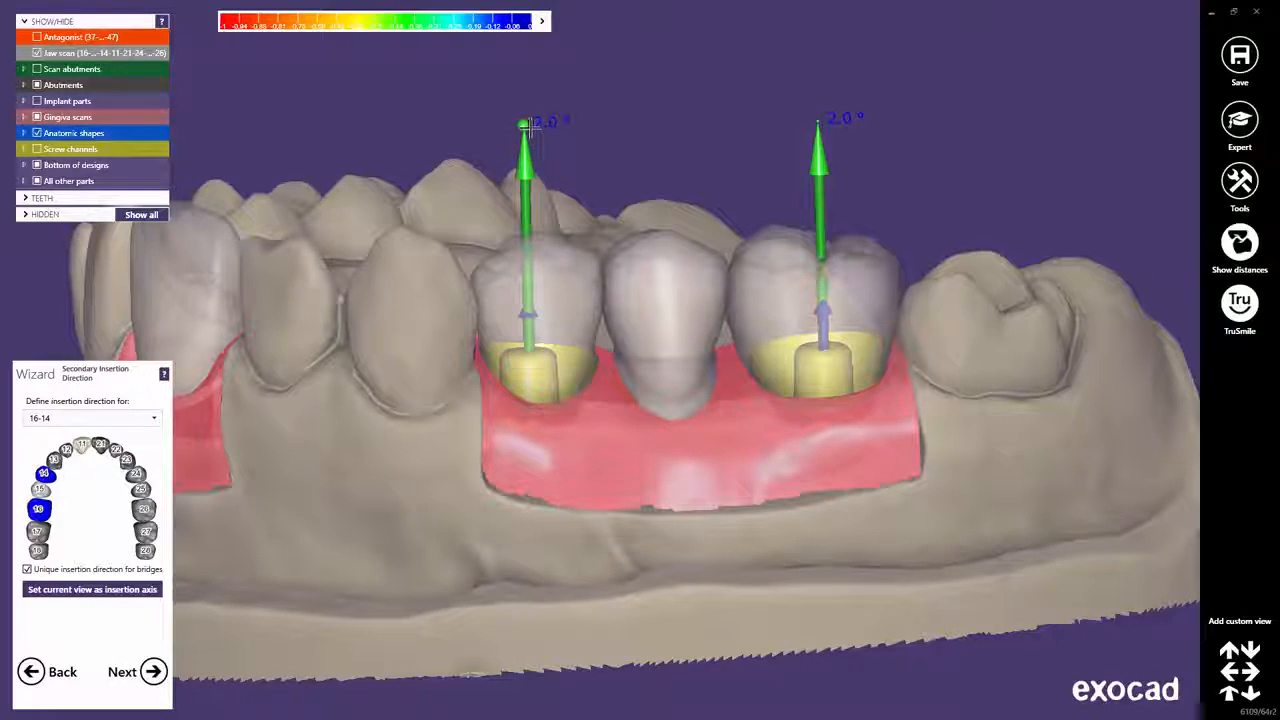
{"action": "left_click_drag", "start_coordinate": [532, 122], "coordinate": [549, 122]}
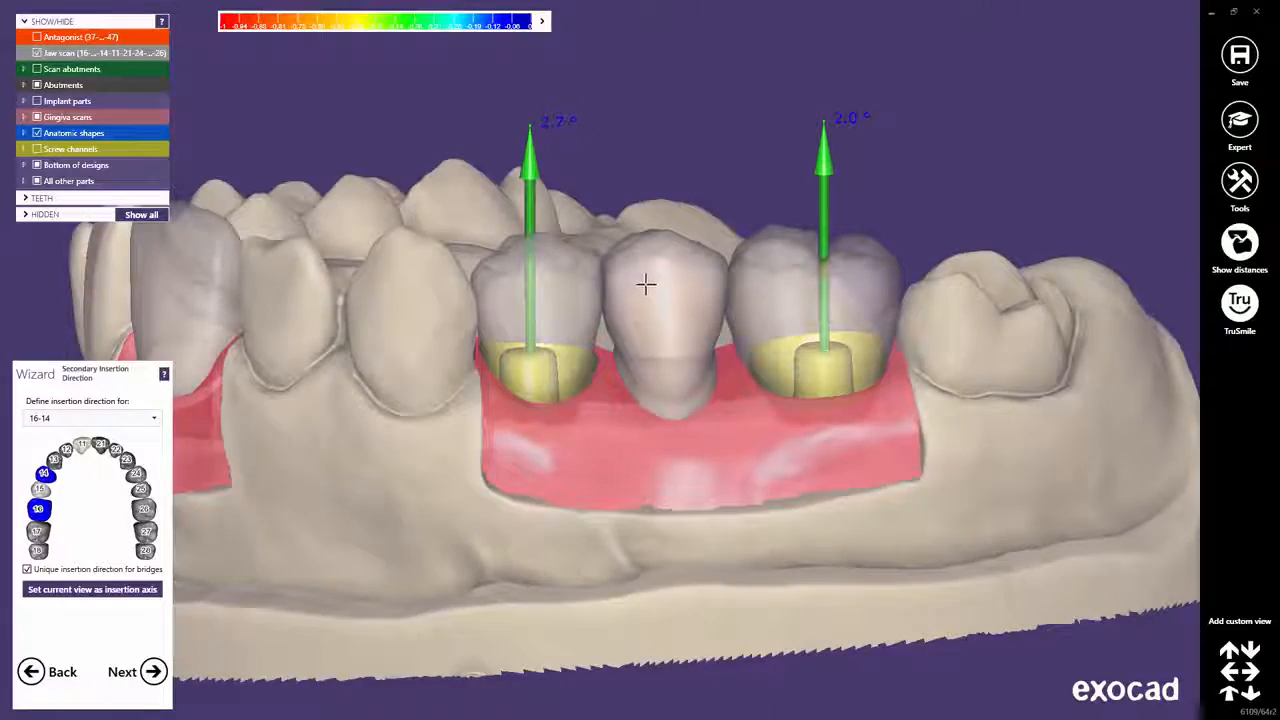
- Select tooth 11 for defining the insertion direction and set the current view as its insertion axis
{"action": "middle_click", "coordinate": [646, 285]}
{"action": "right_click_drag", "start_coordinate": [646, 294], "coordinate": [643, 297]}
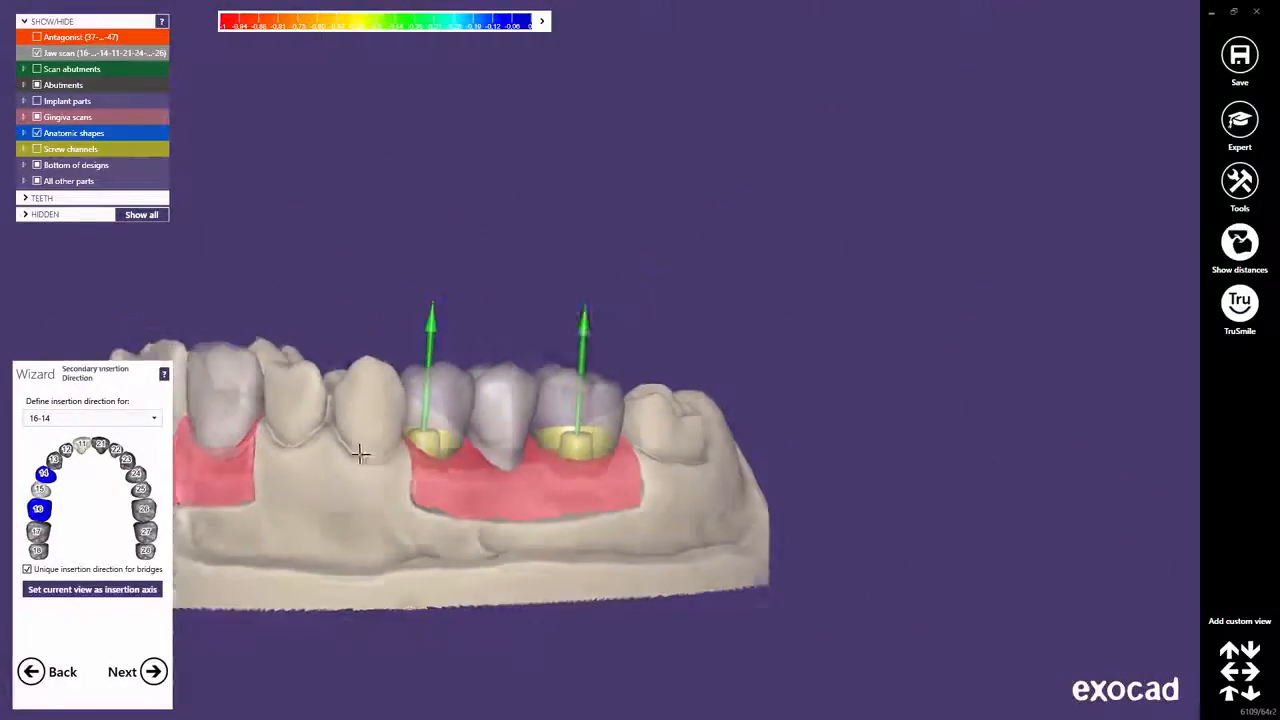
{"action": "middle_click_drag", "start_coordinate": [330, 490], "coordinate": [580, 460]}
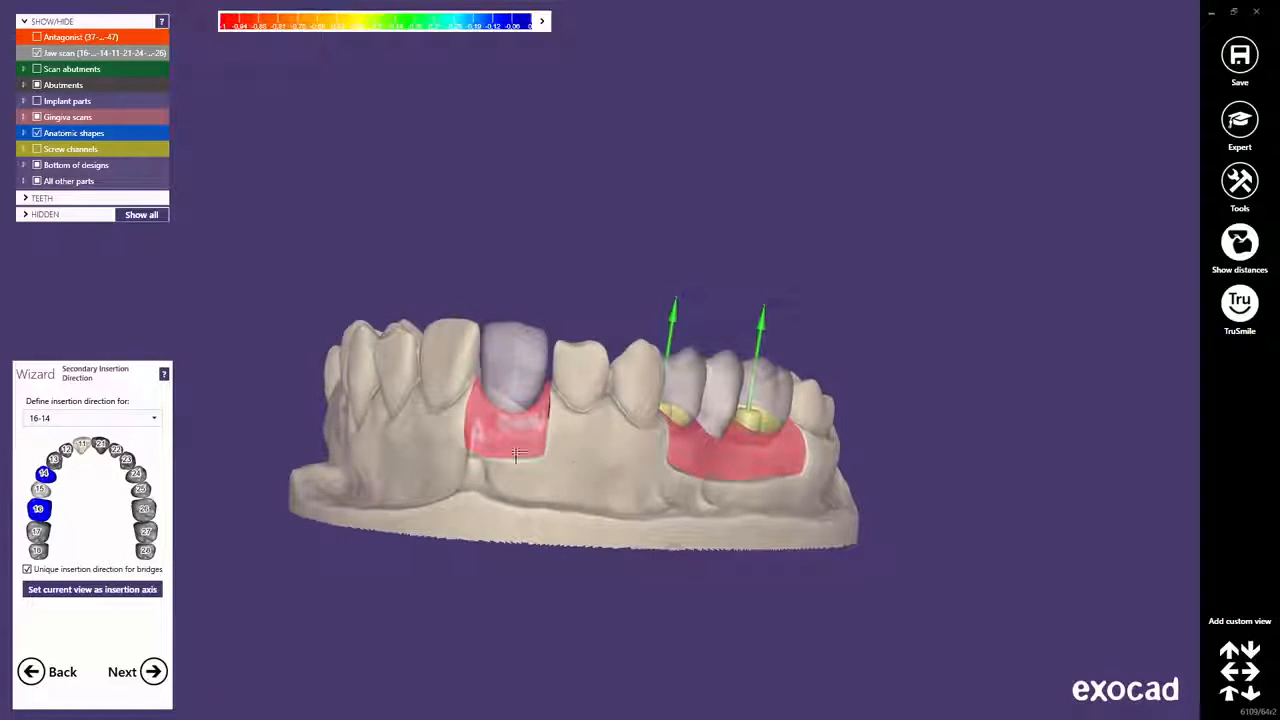
{"action": "left_click", "coordinate": [155, 421]}
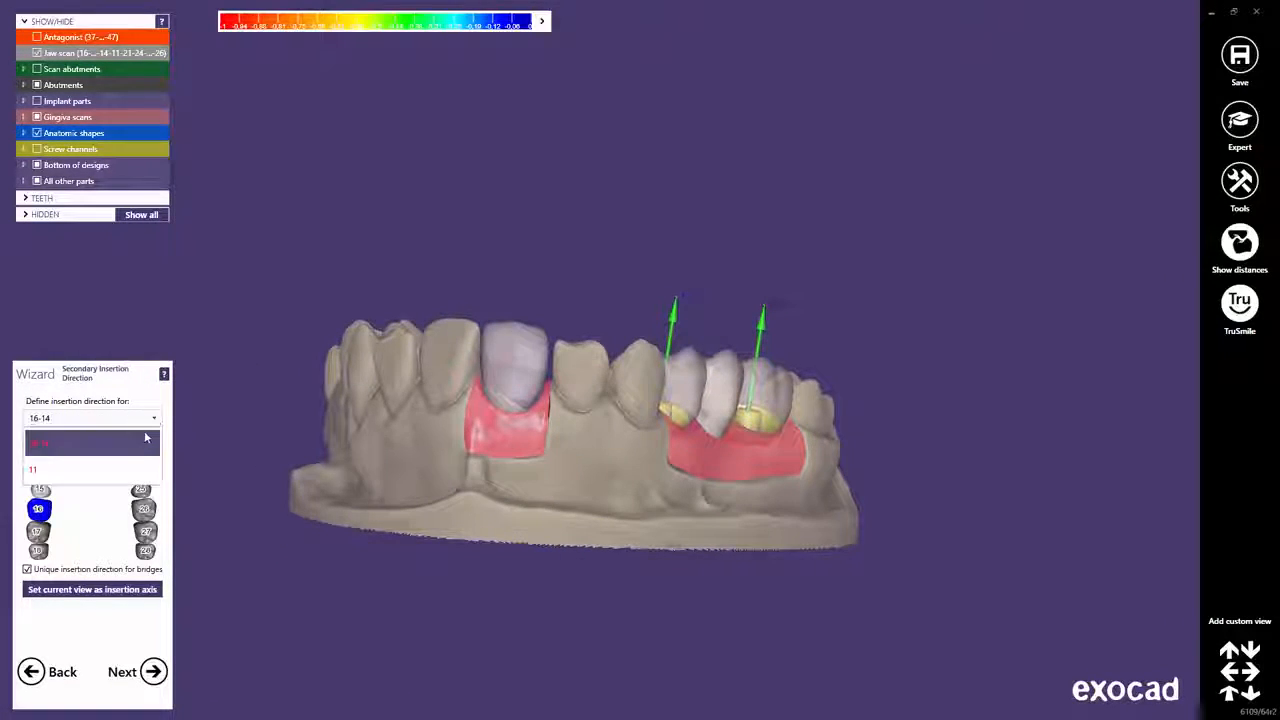
{"action": "left_click", "coordinate": [127, 467]}
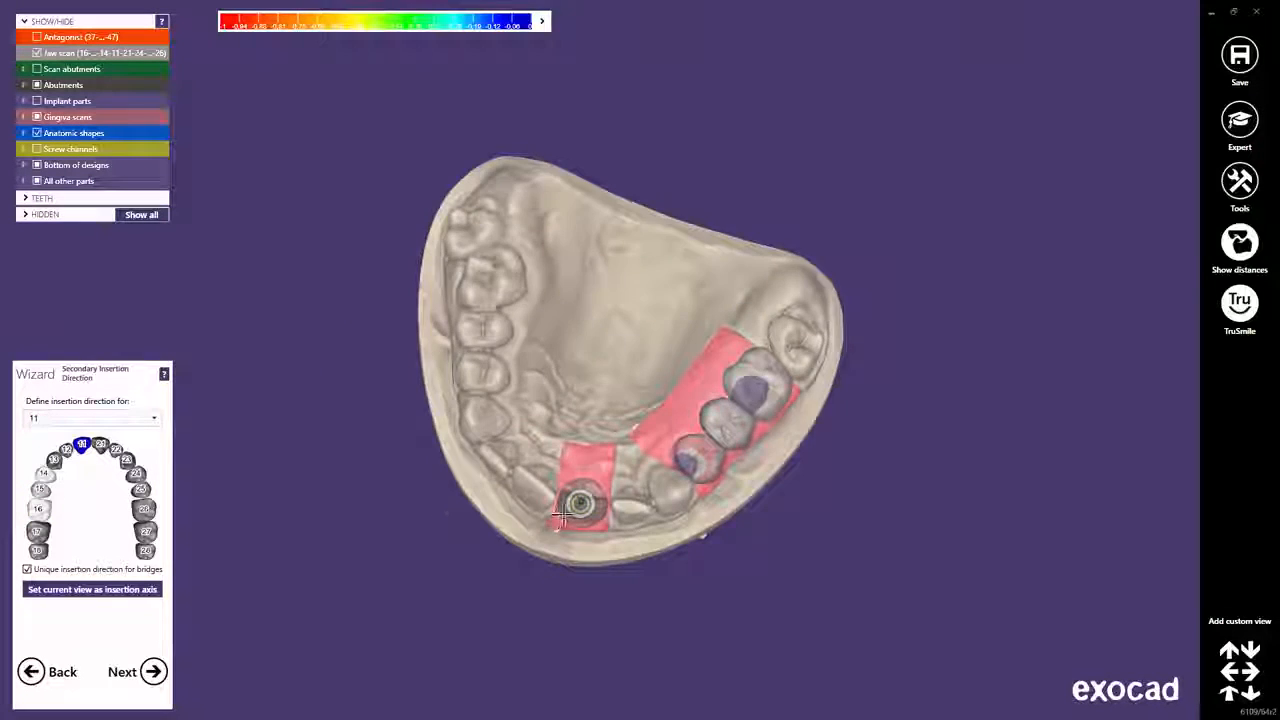
{"action": "scroll", "coordinate": [545, 522], "scroll_direction": "up", "scroll_amount": 3}
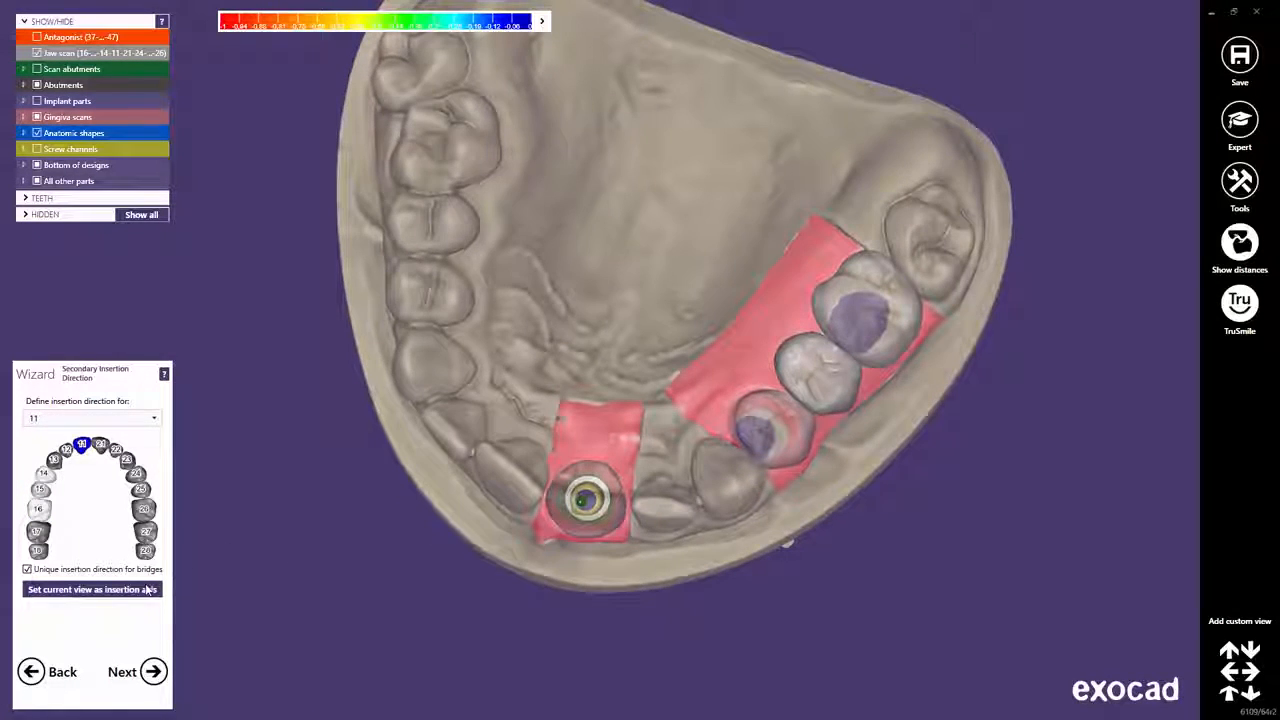
{"action": "left_click", "coordinate": [148, 590]}
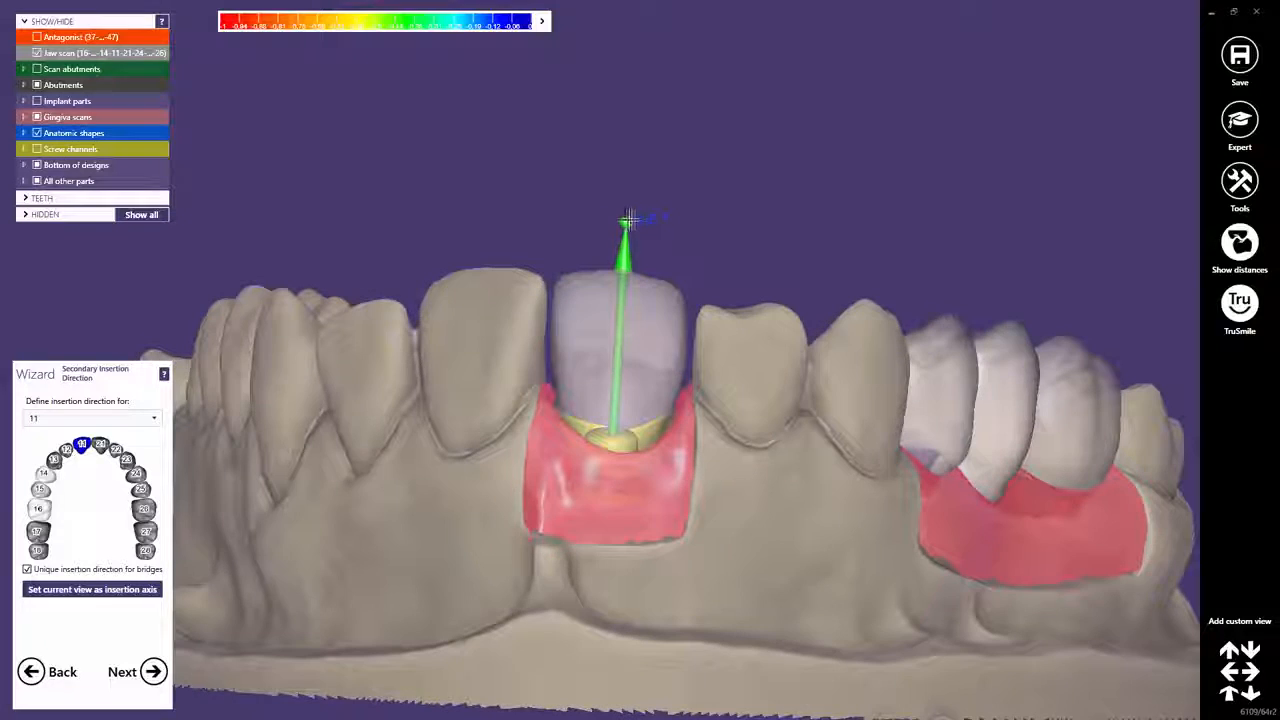
- Tilt the insertion axis of tooth 11 to about 9.8°
{"action": "mouse_move", "coordinate": [627, 220]}
{"action": "left_mouse_down"}
{"action": "mouse_move", "coordinate": [603, 223]}
{"action": "mouse_move", "coordinate": [640, 221]}
{"action": "mouse_move", "coordinate": [622, 229]}
{"action": "left_mouse_up"}
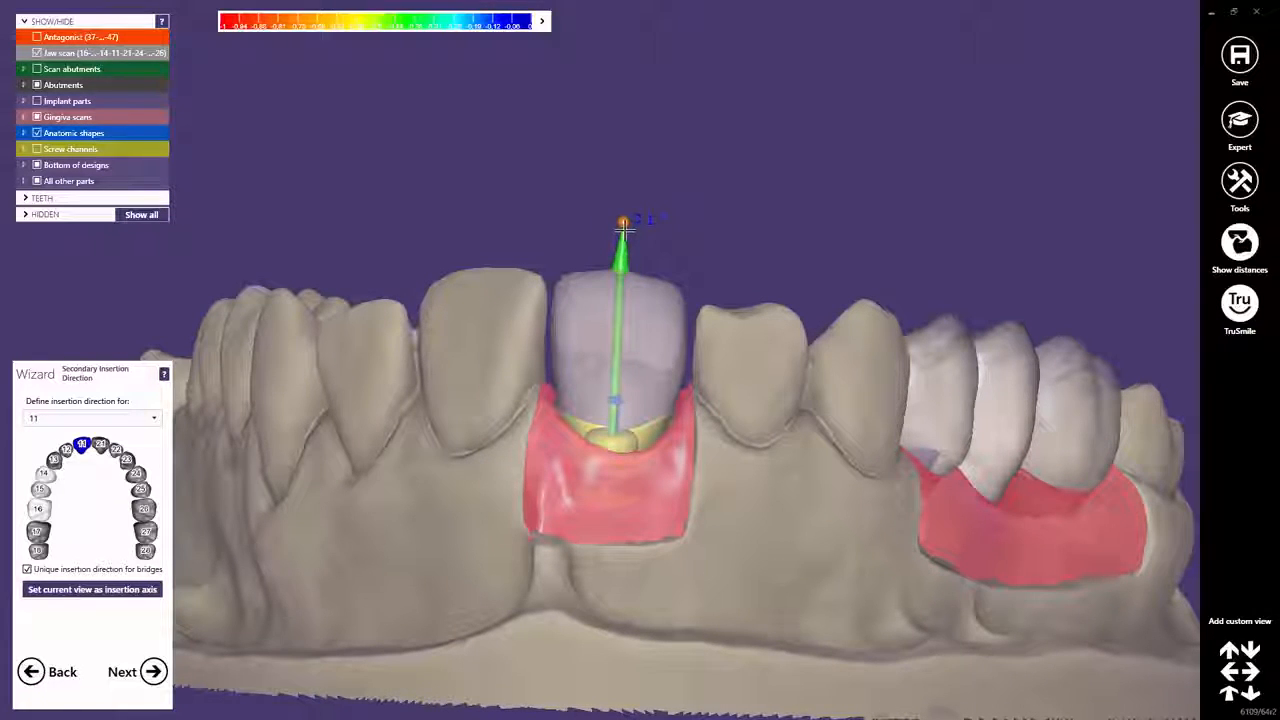
{"action": "right_click_drag", "start_coordinate": [620, 385], "coordinate": [614, 395]}
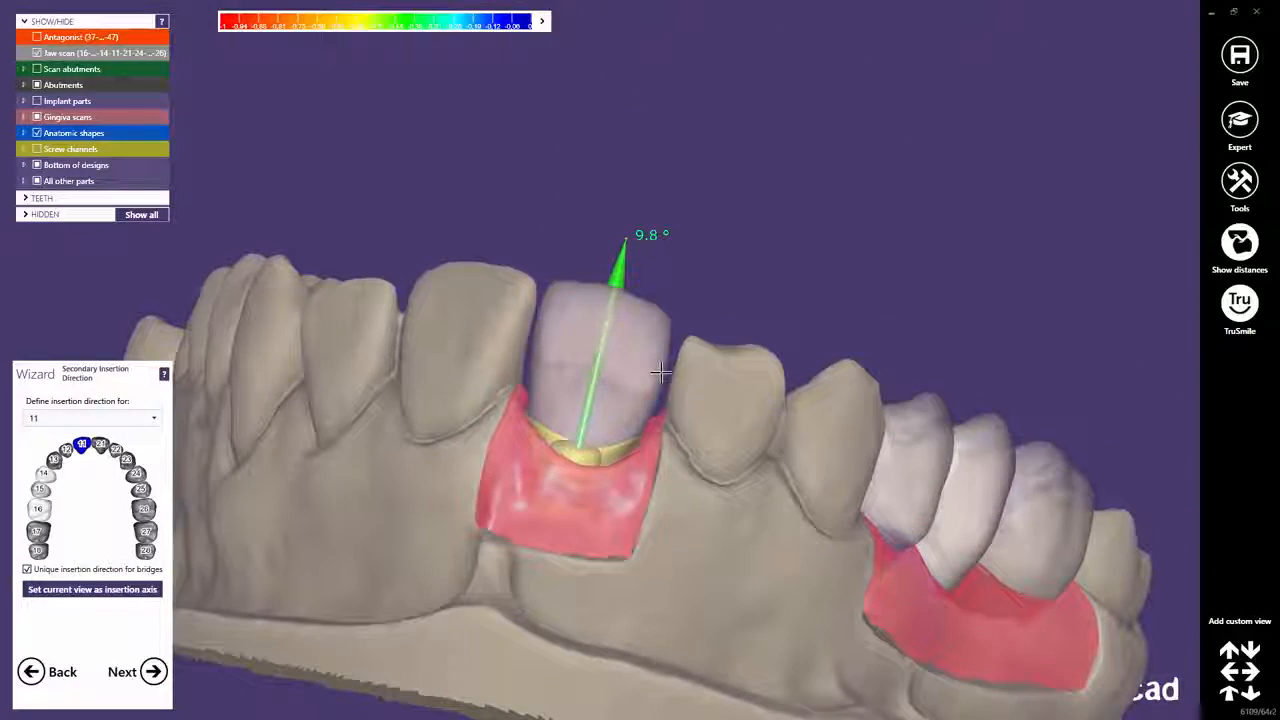
{"action": "scroll", "coordinate": [661, 371], "scroll_direction": "down", "scroll_amount": 3}
{"action": "mouse_move", "coordinate": [672, 414]}
{"action": "right_mouse_down"}
{"action": "mouse_move", "coordinate": [649, 425]}
{"action": "mouse_move", "coordinate": [677, 437]}
{"action": "right_mouse_up"}
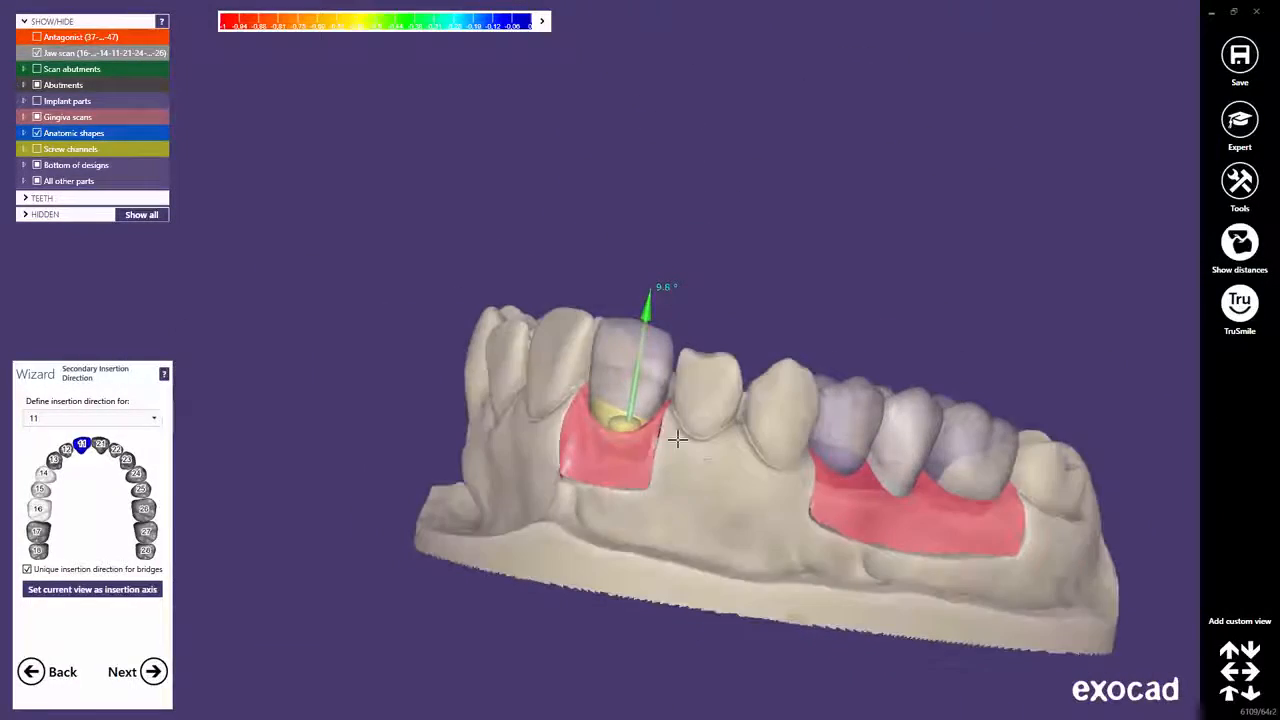
{"action": "middle_click_drag", "start_coordinate": [702, 460], "coordinate": [600, 397]}
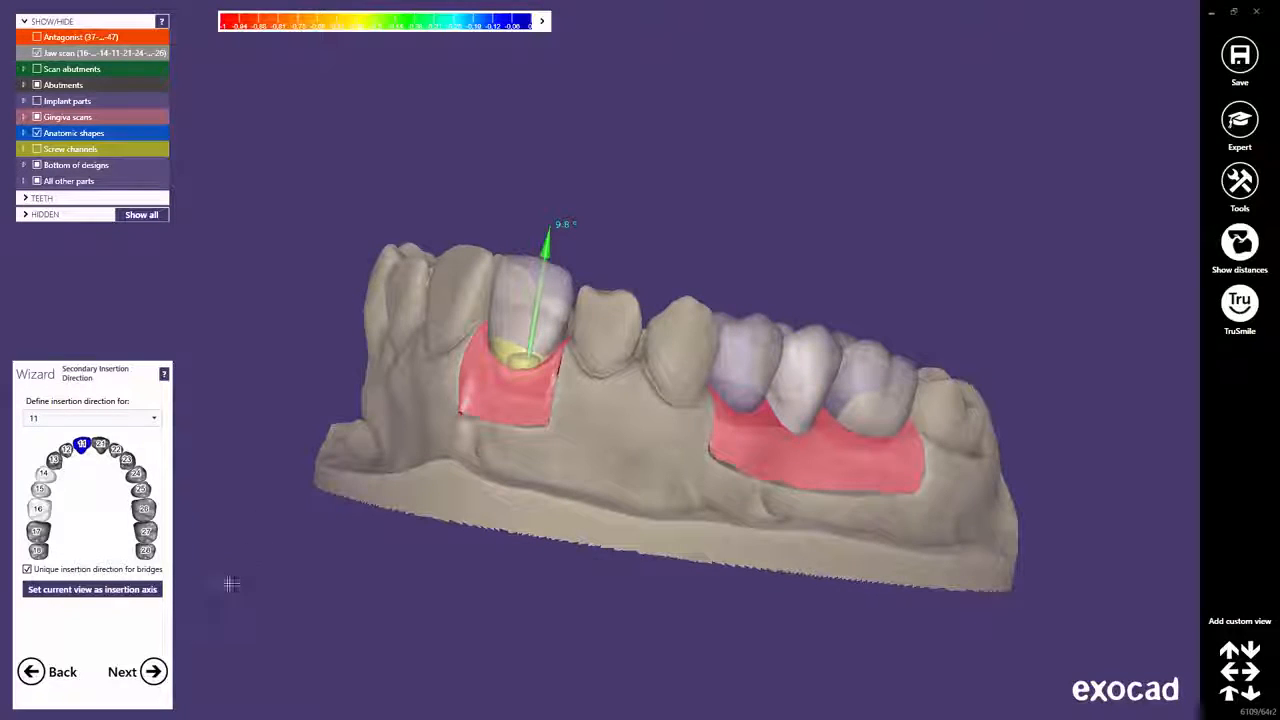
- Accept the insertion directions, continue to Abutment Design, and hide the screw channels around the three abutments
{"action": "left_click", "coordinate": [154, 675]}
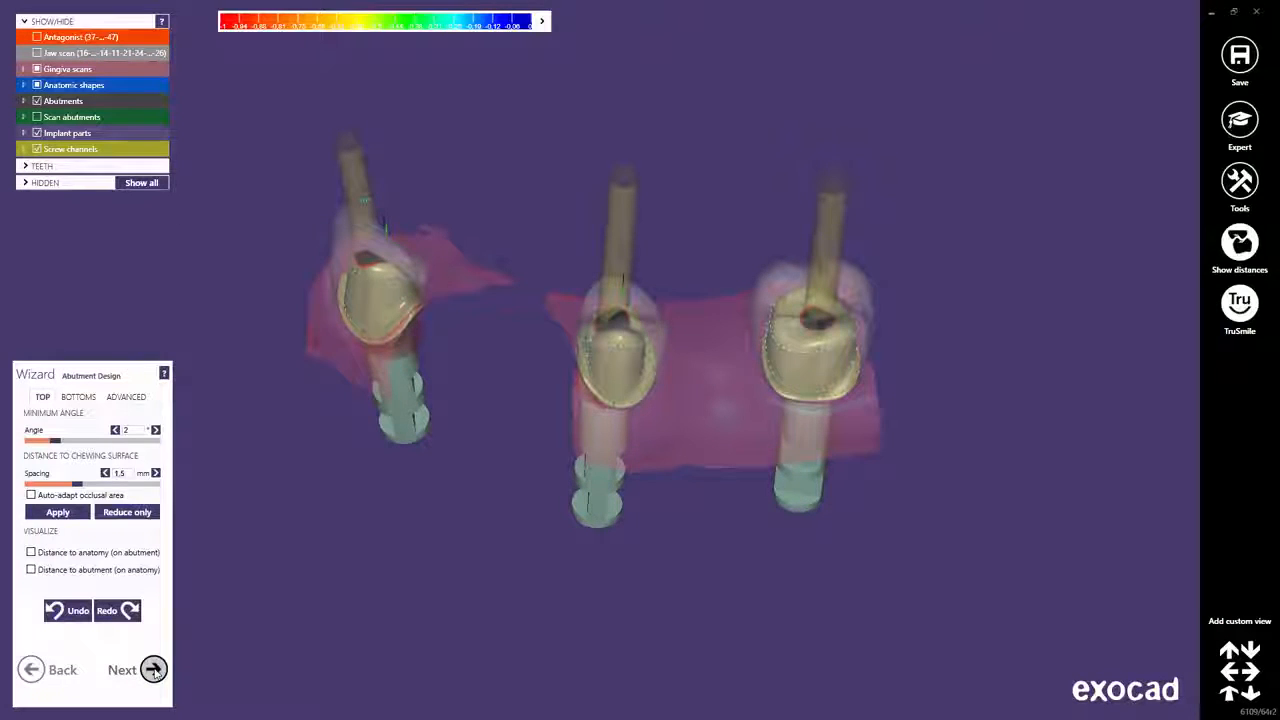
{"action": "right_click_drag", "start_coordinate": [594, 457], "coordinate": [596, 448]}
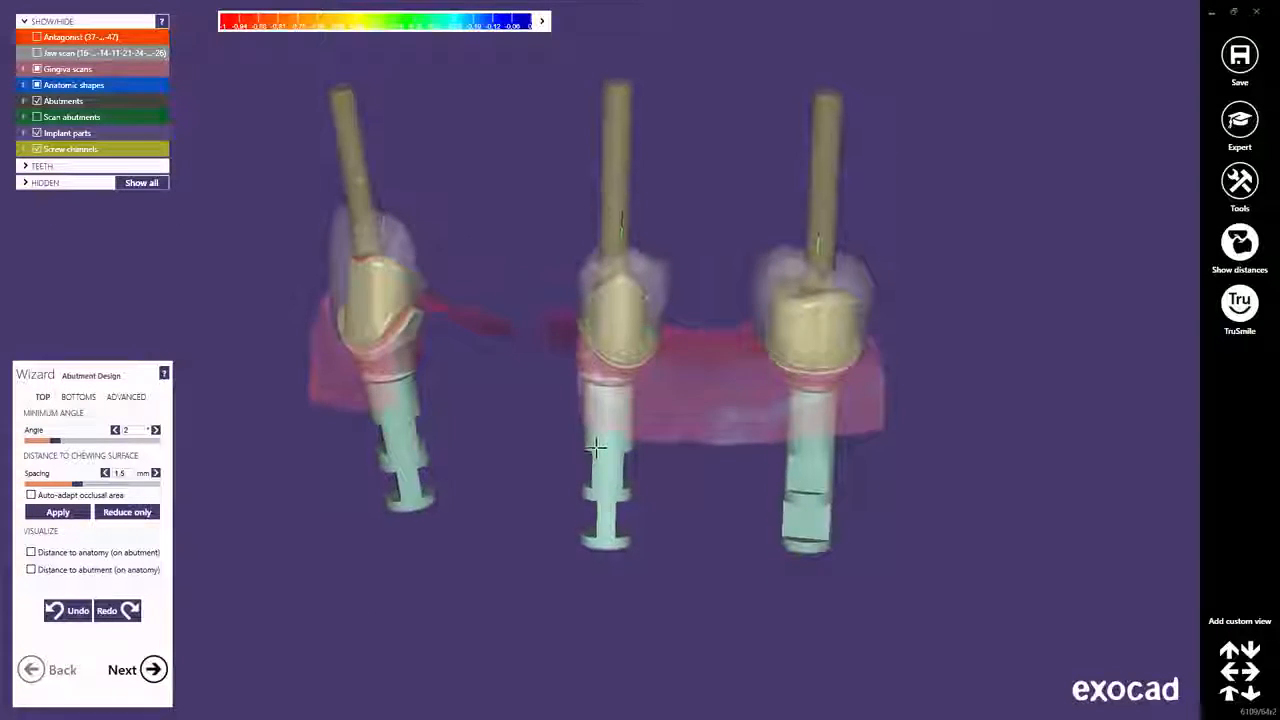
{"action": "scroll", "coordinate": [565, 413], "scroll_direction": "up", "scroll_amount": 5}
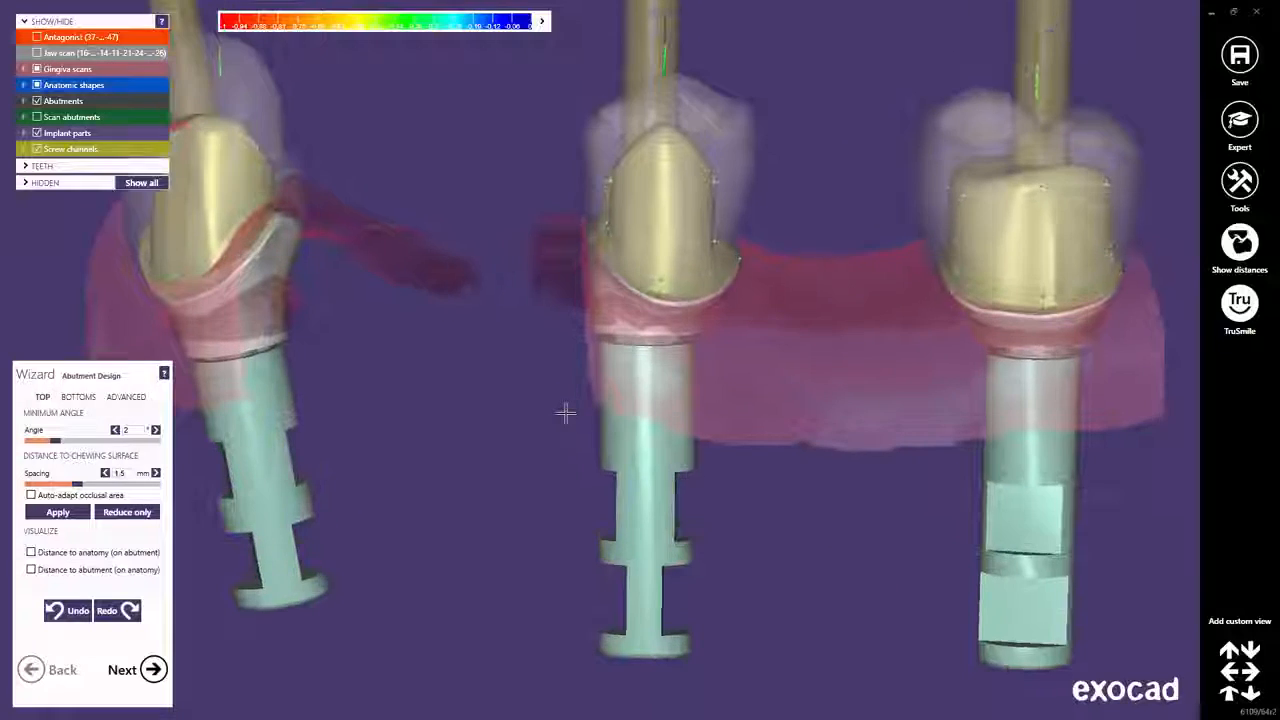
{"action": "middle_click_drag", "start_coordinate": [565, 413], "coordinate": [597, 480]}
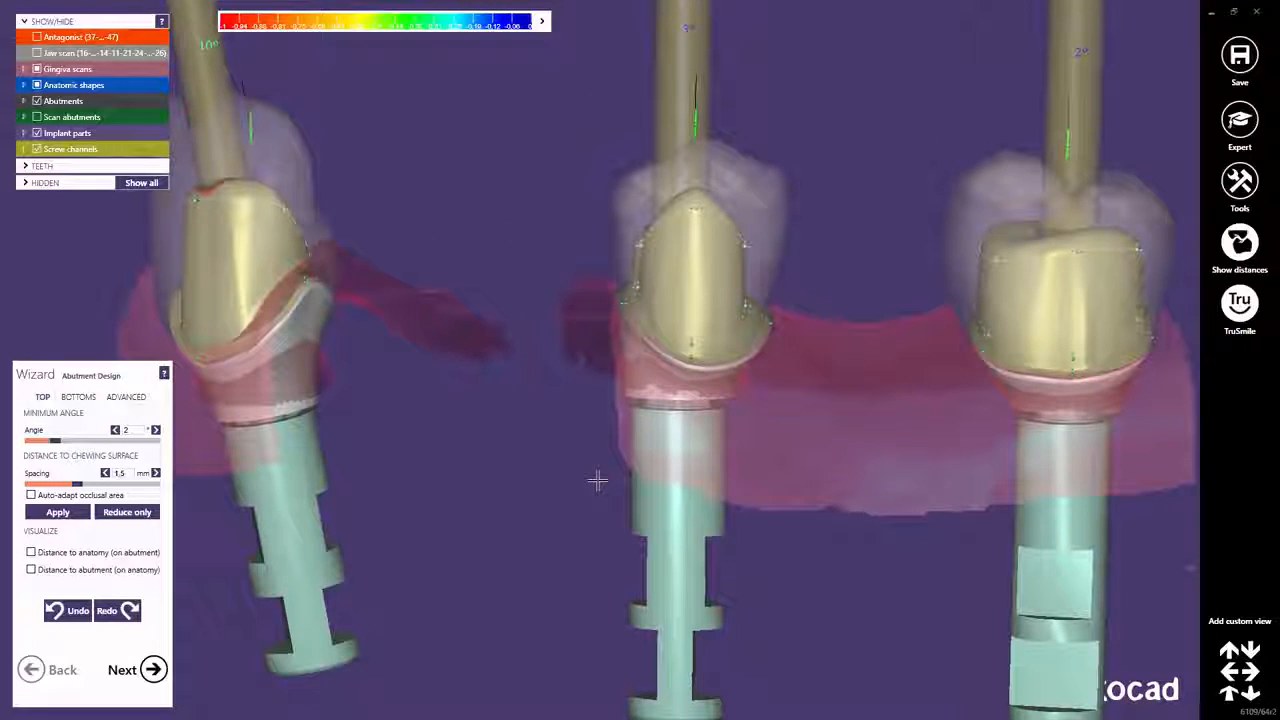
{"action": "left_click", "coordinate": [37, 149]}
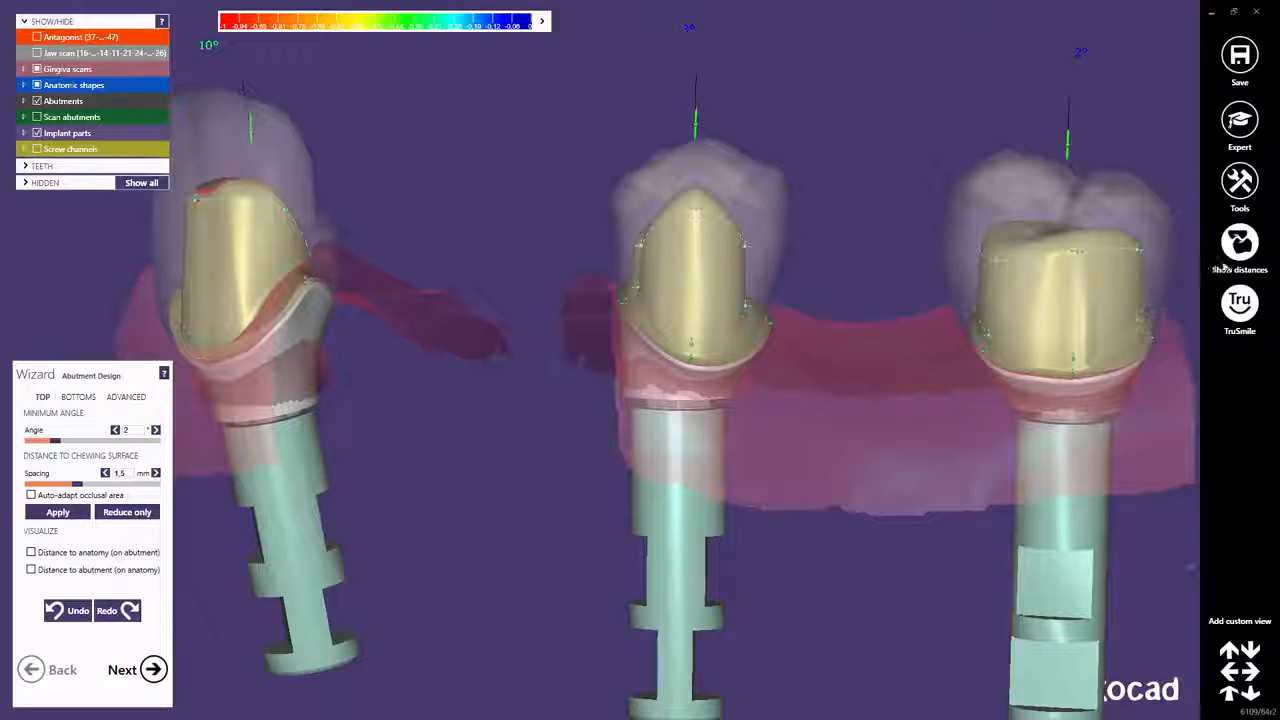
{"action": "left_click", "coordinate": [1244, 262]}
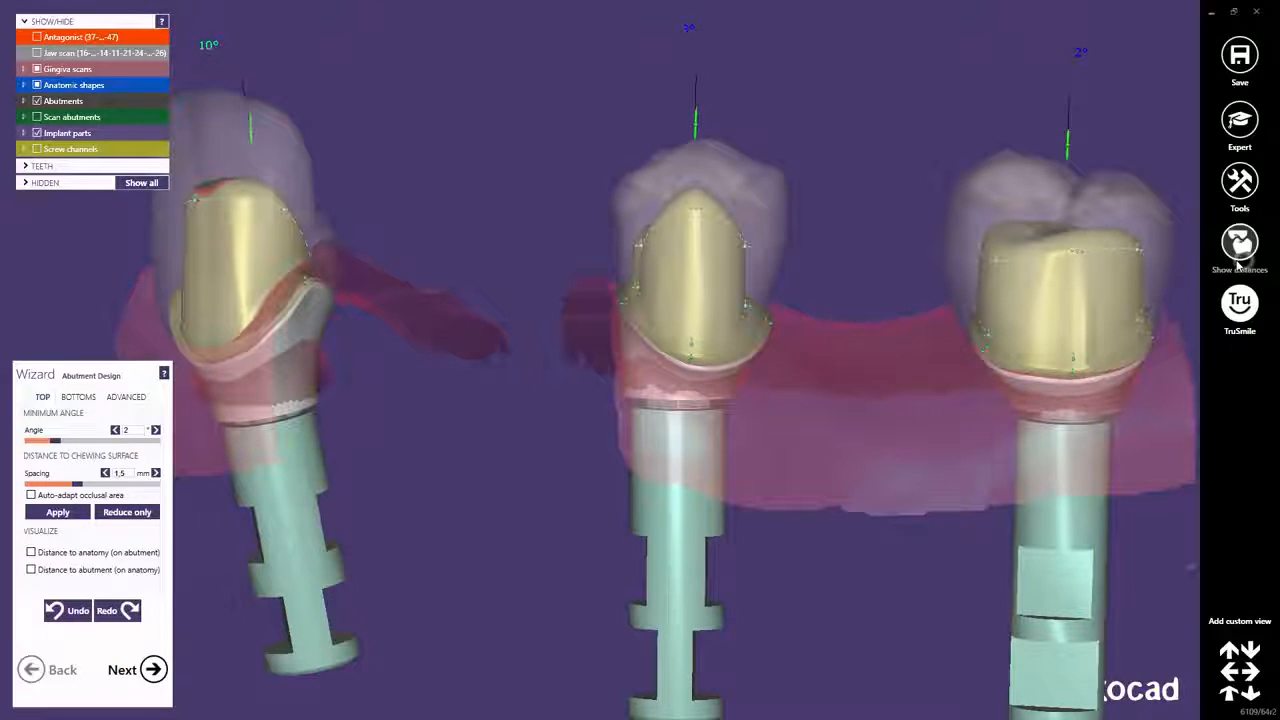
- Focus on the tooth 16 abutment and hide the gingiva scans and anatomic shapes
{"action": "middle_click", "coordinate": [1035, 284]}
{"action": "scroll", "coordinate": [589, 337], "scroll_direction": "up", "scroll_amount": 4}
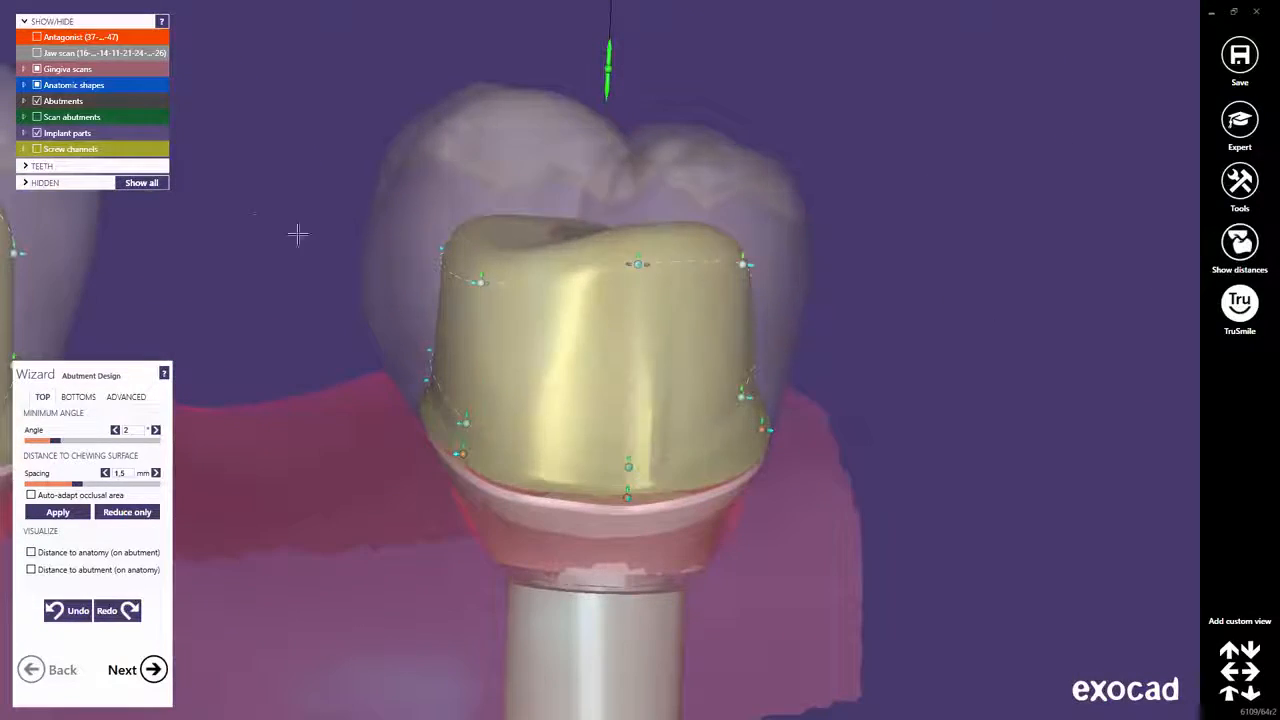
{"action": "left_click", "coordinate": [37, 69]}
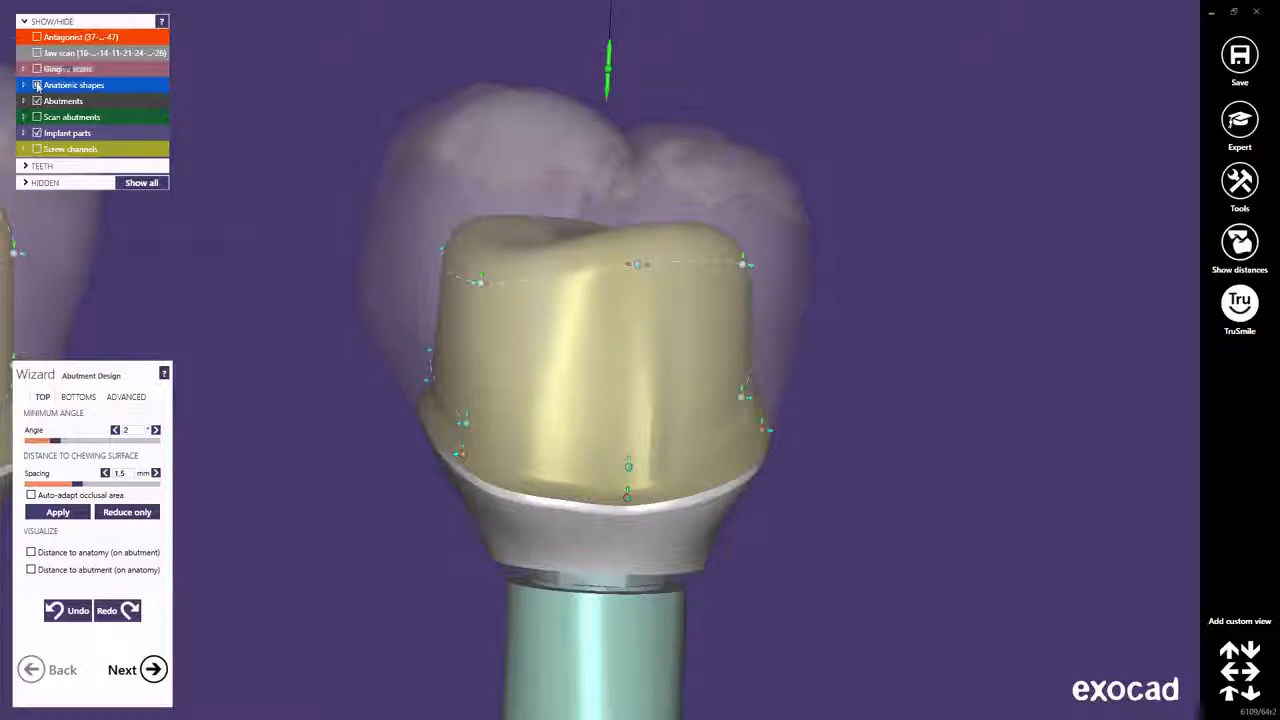
{"action": "left_click", "coordinate": [37, 85]}
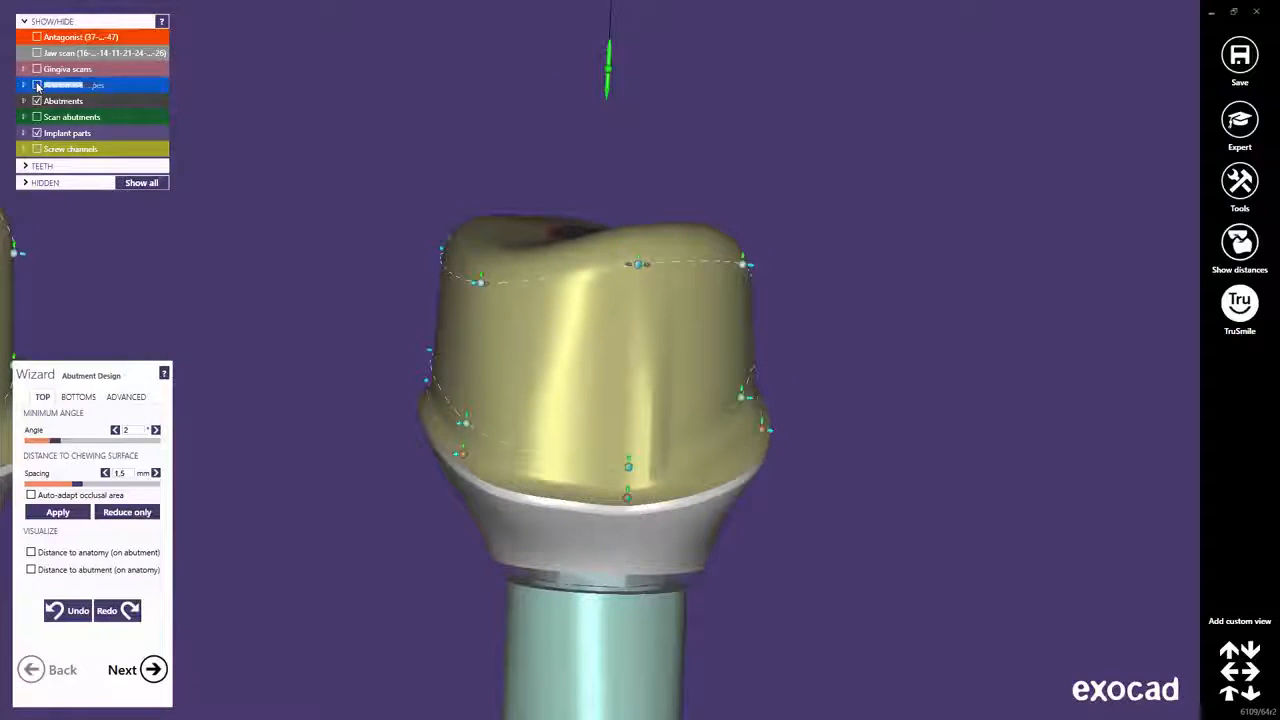
- Adjust the tooth 16 abutment's upper mesial corner, lower its top edge, and raise the middle buccal control point slightly
{"action": "scroll", "coordinate": [476, 287], "scroll_direction": "up", "scroll_amount": 5}
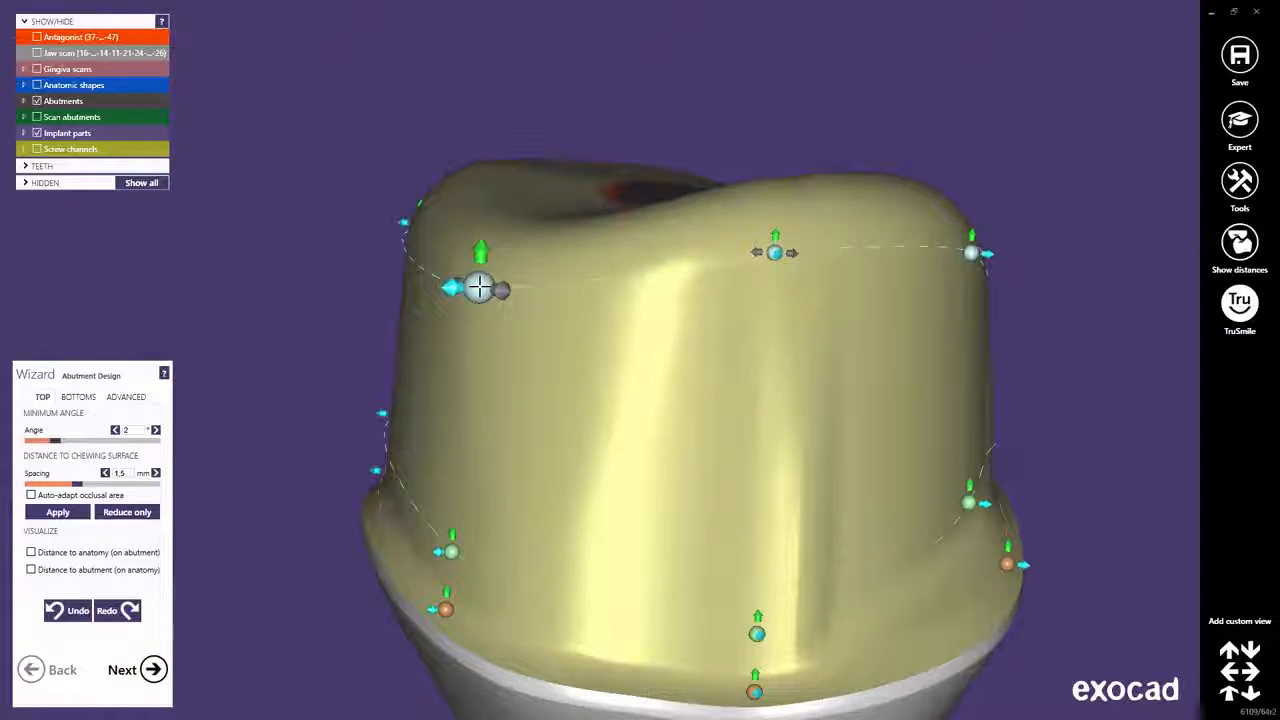
{"action": "mouse_move", "coordinate": [479, 287]}
{"action": "left_mouse_down"}
{"action": "mouse_move", "coordinate": [537, 272]}
{"action": "mouse_move", "coordinate": [445, 272]}
{"action": "mouse_move", "coordinate": [515, 270]}
{"action": "mouse_move", "coordinate": [529, 222]}
{"action": "mouse_move", "coordinate": [514, 305]}
{"action": "mouse_move", "coordinate": [489, 300]}
{"action": "mouse_move", "coordinate": [494, 168]}
{"action": "mouse_move", "coordinate": [491, 373]}
{"action": "mouse_move", "coordinate": [497, 266]}
{"action": "mouse_move", "coordinate": [441, 270]}
{"action": "mouse_move", "coordinate": [497, 269]}
{"action": "mouse_move", "coordinate": [456, 278]}
{"action": "left_mouse_up"}
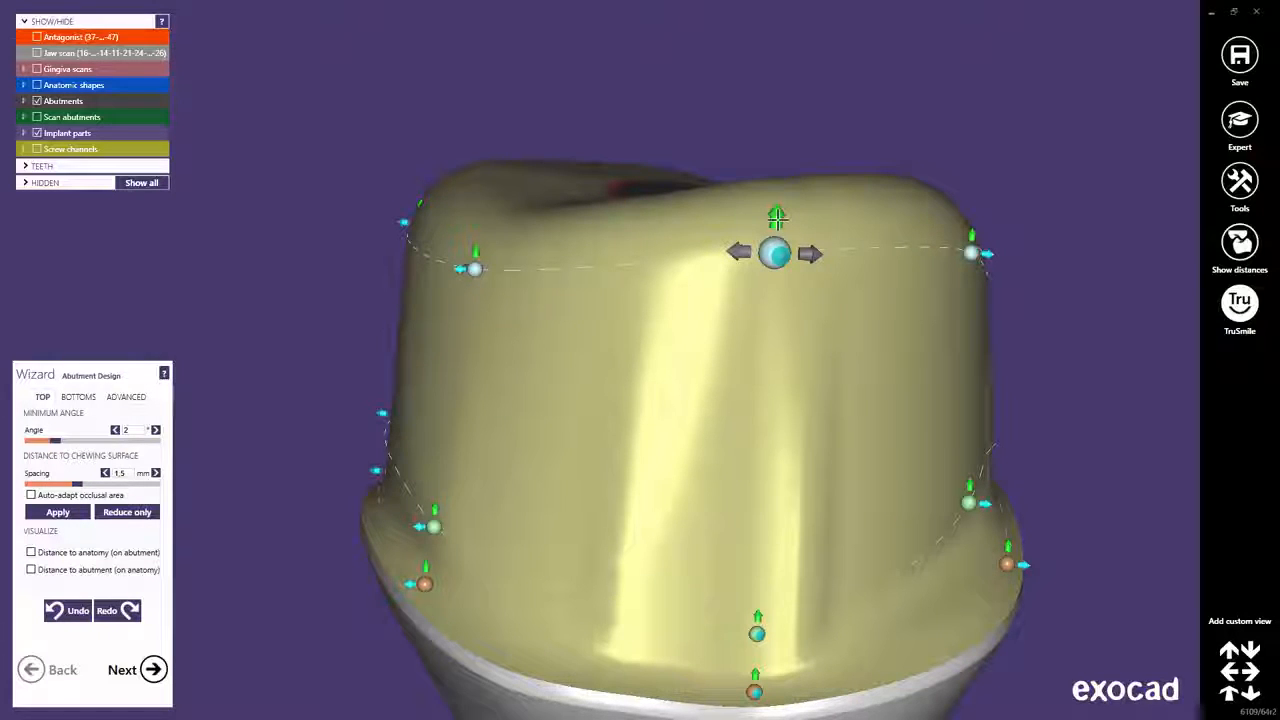
{"action": "left_click_drag", "start_coordinate": [777, 217], "coordinate": [764, 324]}
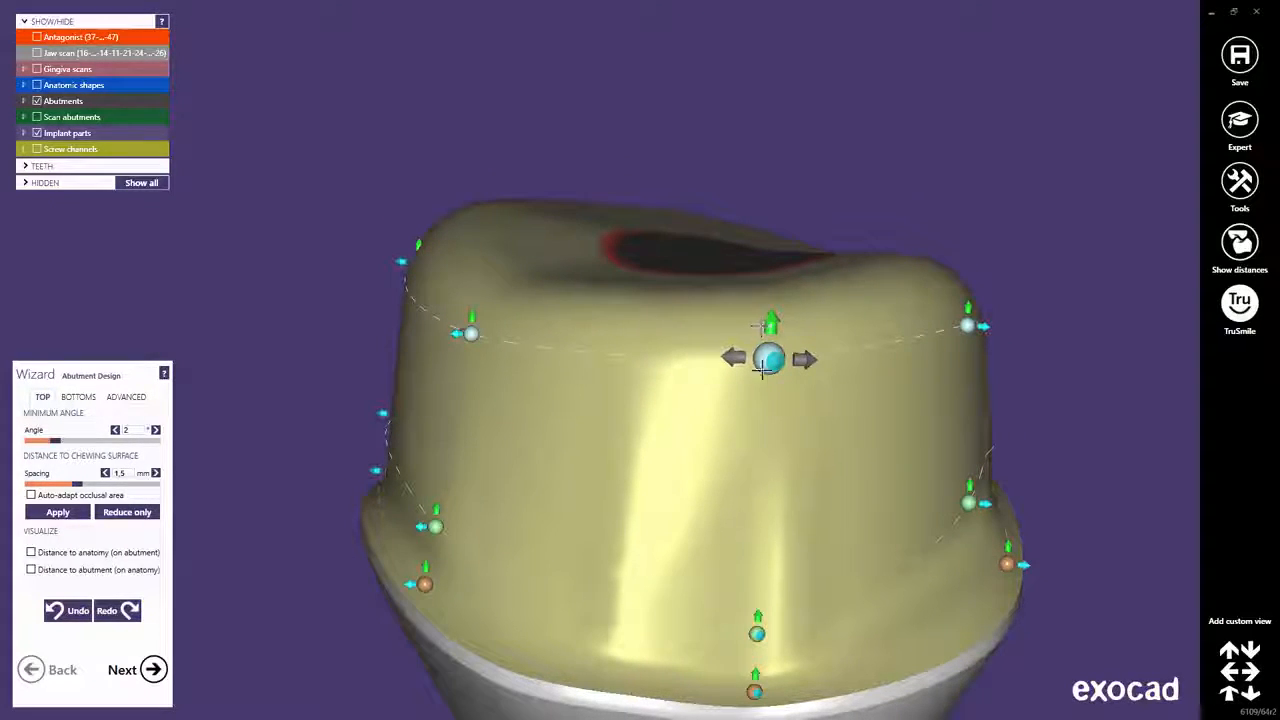
{"action": "left_click_drag", "start_coordinate": [758, 598], "coordinate": [769, 573]}
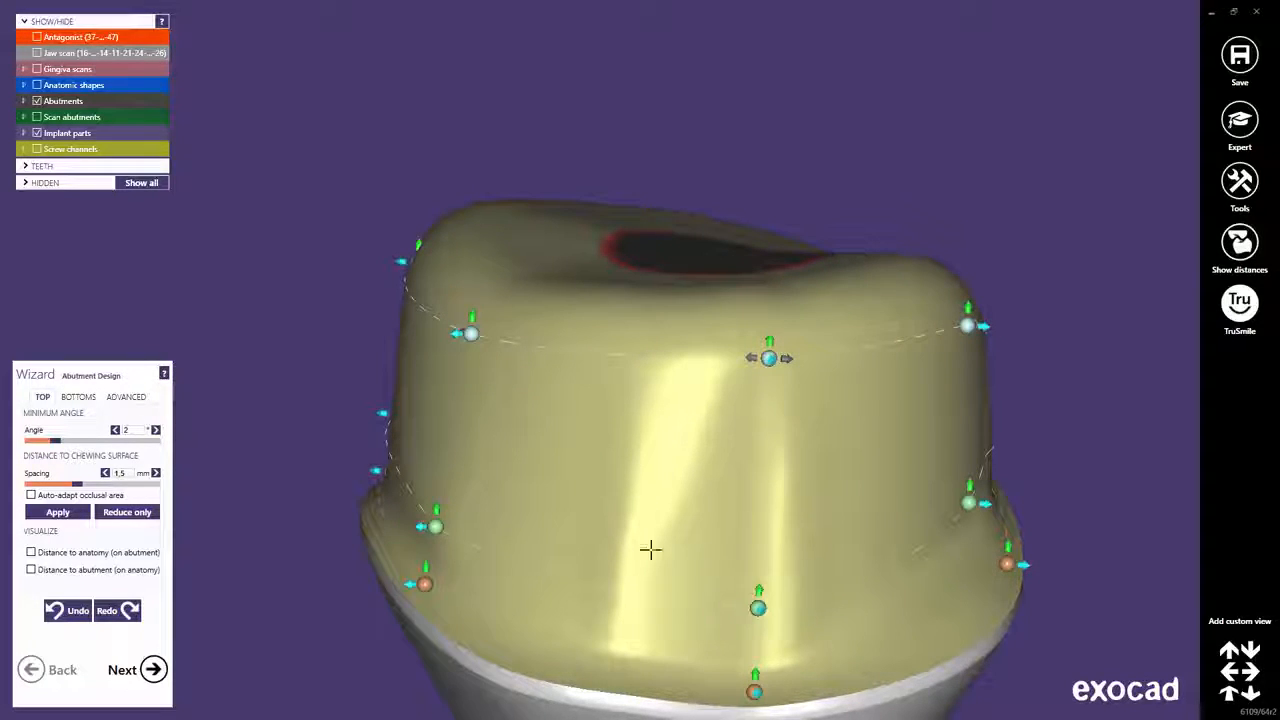
- Raise the mesial-side middle and lower control points of the tooth 16 abutment and pull its upper mesial corner inward
{"action": "left_click_drag", "start_coordinate": [449, 527], "coordinate": [445, 528]}
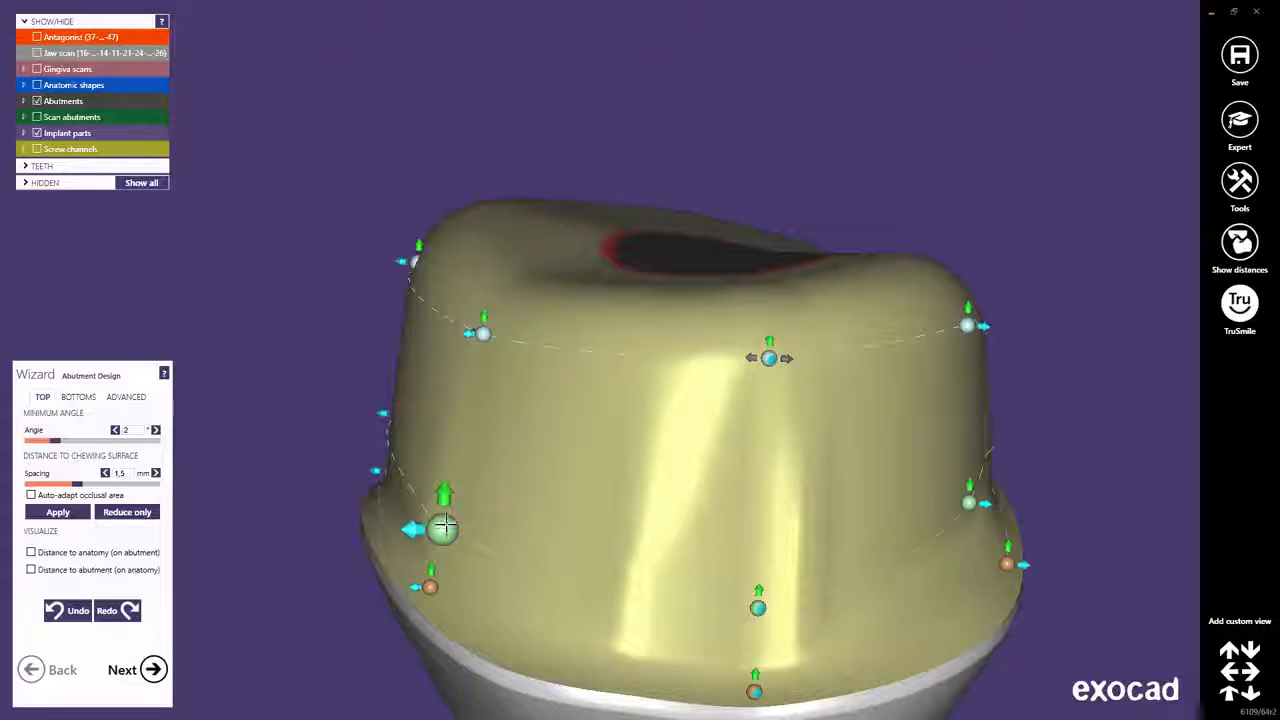
{"action": "mouse_move", "coordinate": [445, 494]}
{"action": "left_mouse_down"}
{"action": "mouse_move", "coordinate": [451, 420]}
{"action": "mouse_move", "coordinate": [453, 490]}
{"action": "mouse_move", "coordinate": [449, 429]}
{"action": "mouse_move", "coordinate": [451, 471]}
{"action": "left_mouse_up"}
{"action": "left_click_drag", "start_coordinate": [430, 584], "coordinate": [446, 539]}
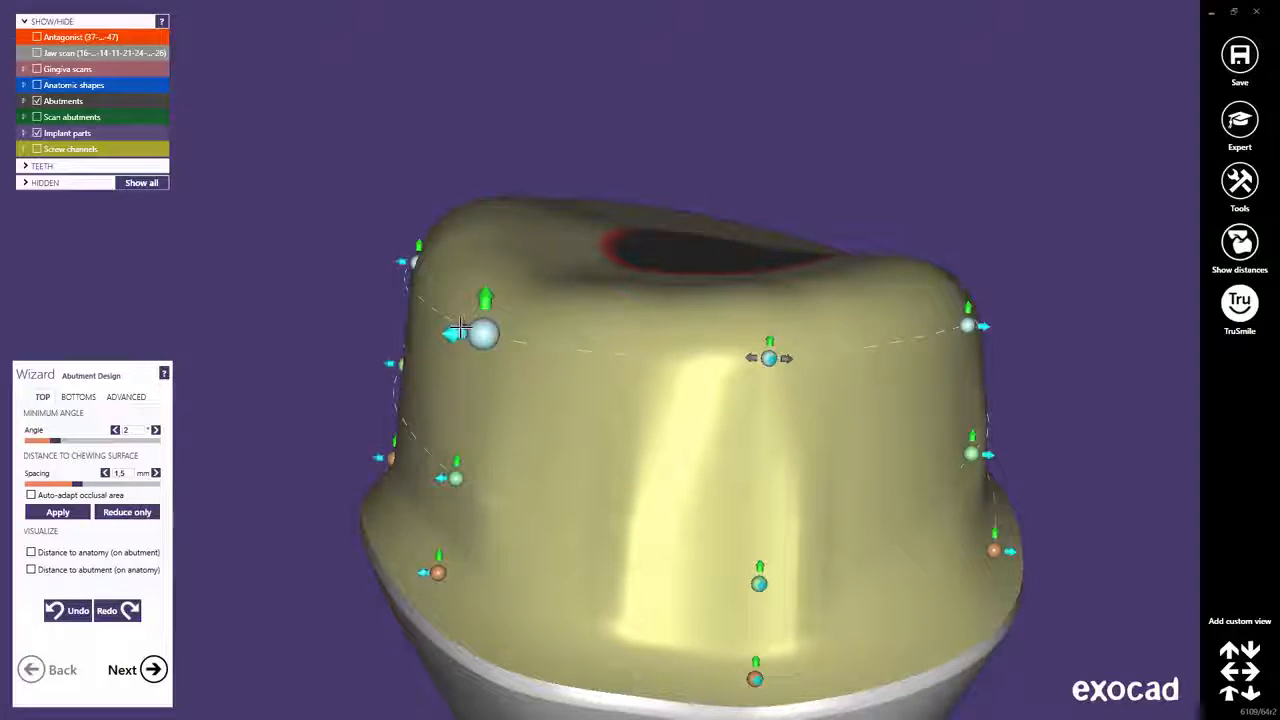
{"action": "left_click_drag", "start_coordinate": [458, 330], "coordinate": [518, 336]}
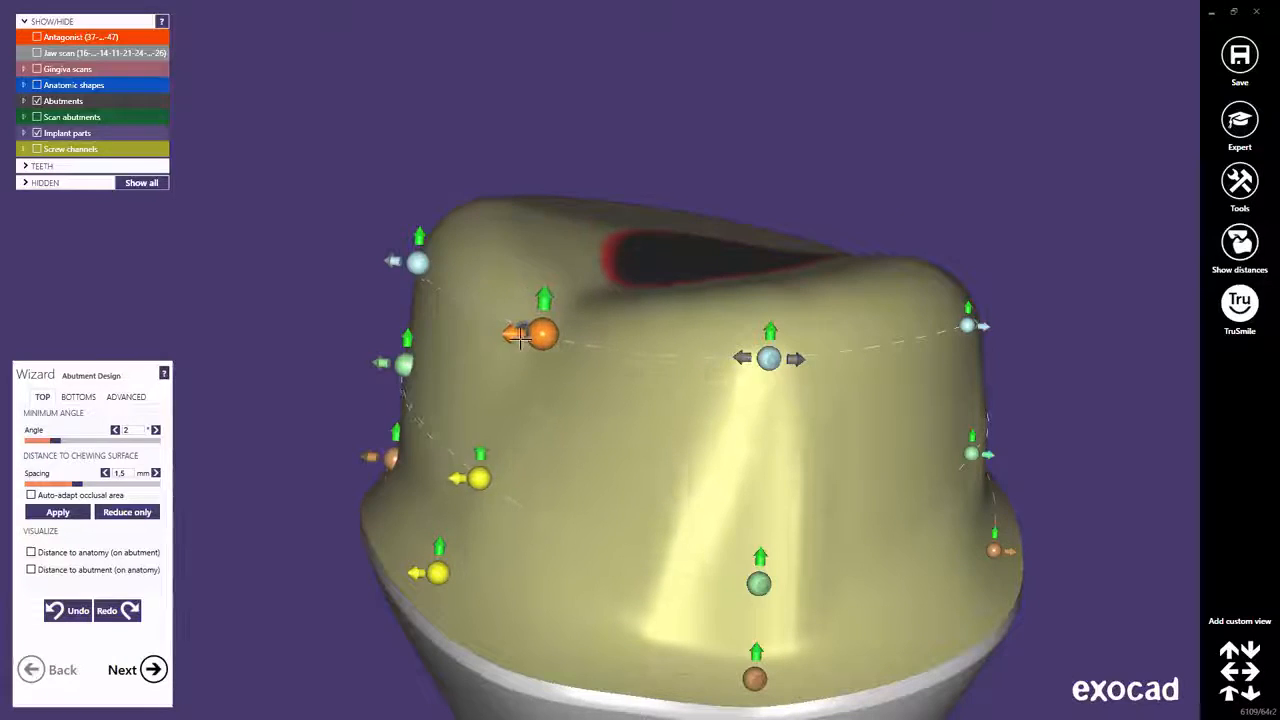
- Reshape the mesial wall of the tooth 16 abutment by moving its upper, middle and lower control points outward
{"action": "right_click_drag", "start_coordinate": [520, 457], "coordinate": [491, 266]}
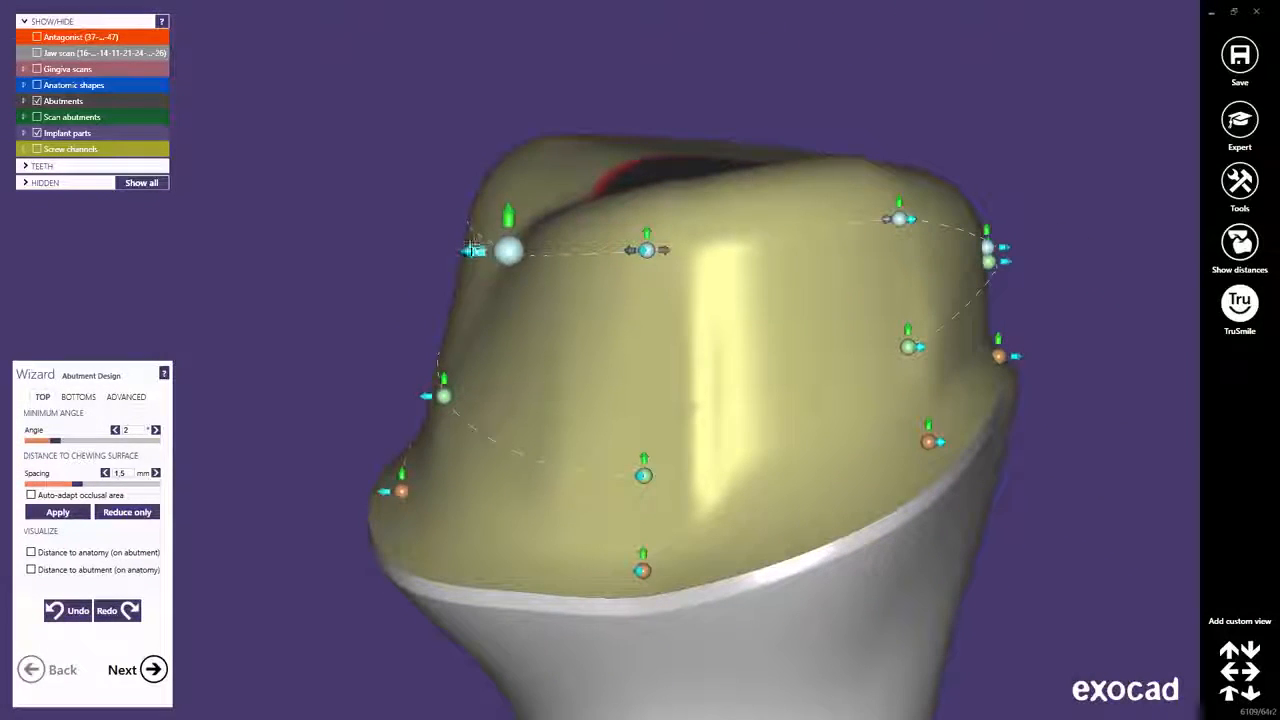
{"action": "left_click_drag", "start_coordinate": [473, 250], "coordinate": [376, 278]}
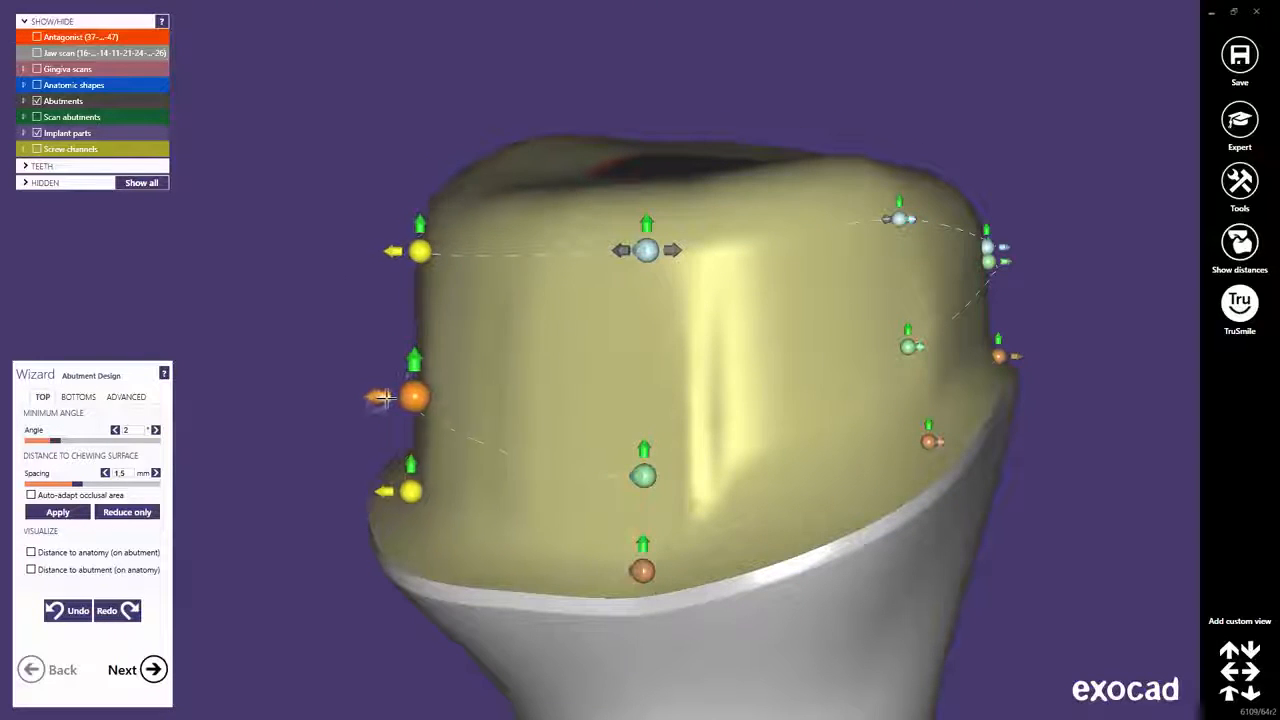
{"action": "mouse_move", "coordinate": [400, 397]}
{"action": "left_mouse_down"}
{"action": "mouse_move", "coordinate": [420, 397]}
{"action": "mouse_move", "coordinate": [386, 397]}
{"action": "mouse_move", "coordinate": [409, 400]}
{"action": "left_mouse_up"}
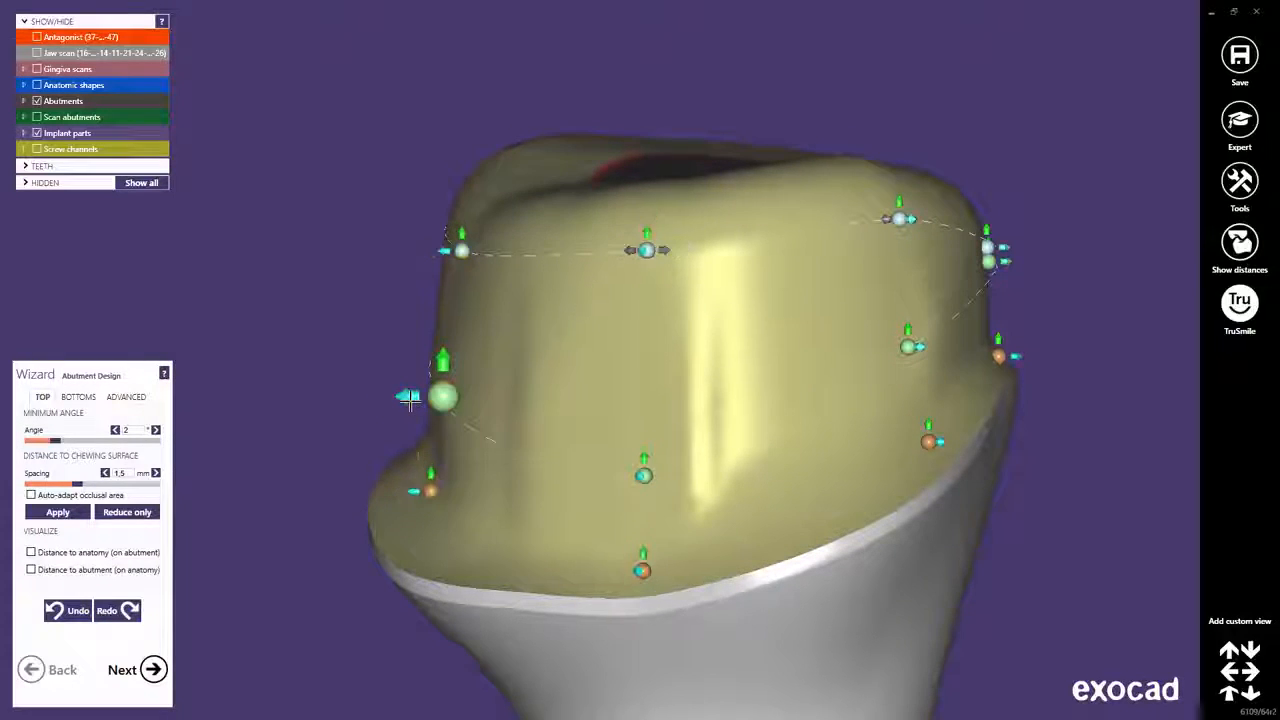
{"action": "mouse_move", "coordinate": [400, 490]}
{"action": "left_mouse_down"}
{"action": "mouse_move", "coordinate": [418, 491]}
{"action": "mouse_move", "coordinate": [370, 494]}
{"action": "mouse_move", "coordinate": [401, 500]}
{"action": "mouse_move", "coordinate": [386, 503]}
{"action": "left_mouse_up"}
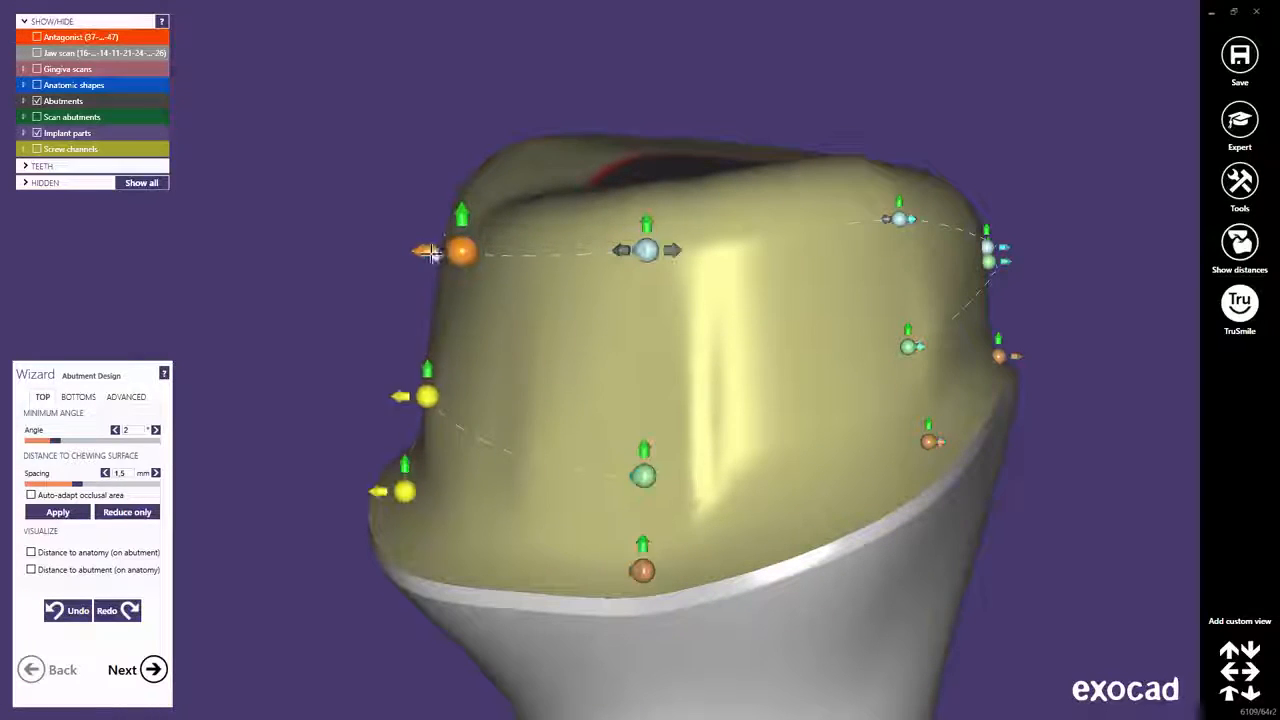
{"action": "left_click_drag", "start_coordinate": [428, 252], "coordinate": [374, 255]}
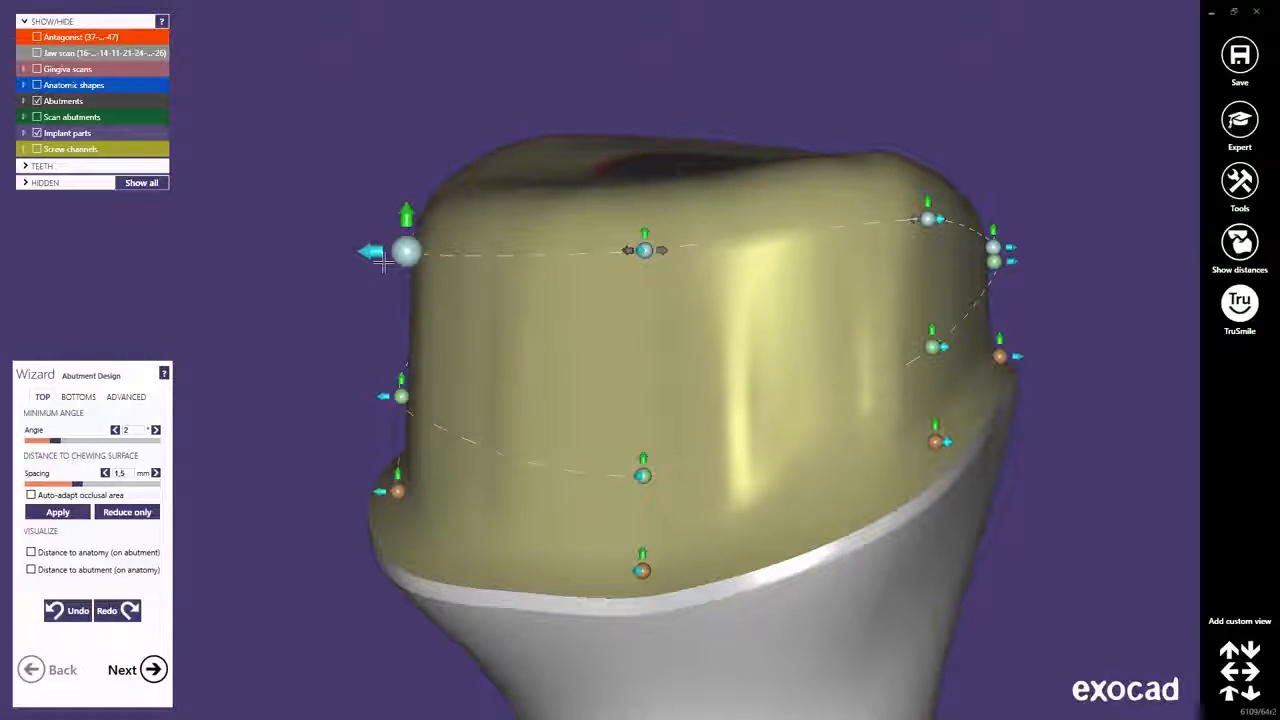
- Bring all three abutments into view and show the gingiva scans and the jaw scan
{"action": "scroll", "coordinate": [370, 256], "scroll_direction": "down", "scroll_amount": 10}
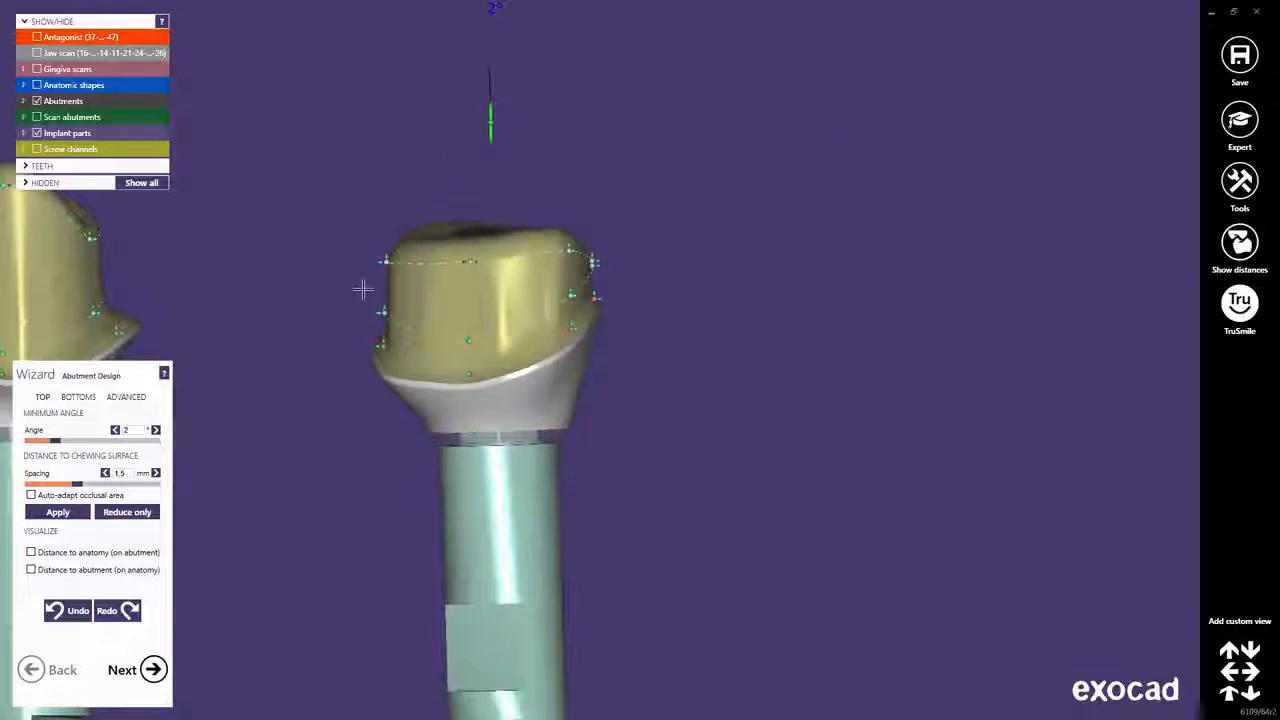
{"action": "right_click_drag", "start_coordinate": [325, 357], "coordinate": [814, 354]}
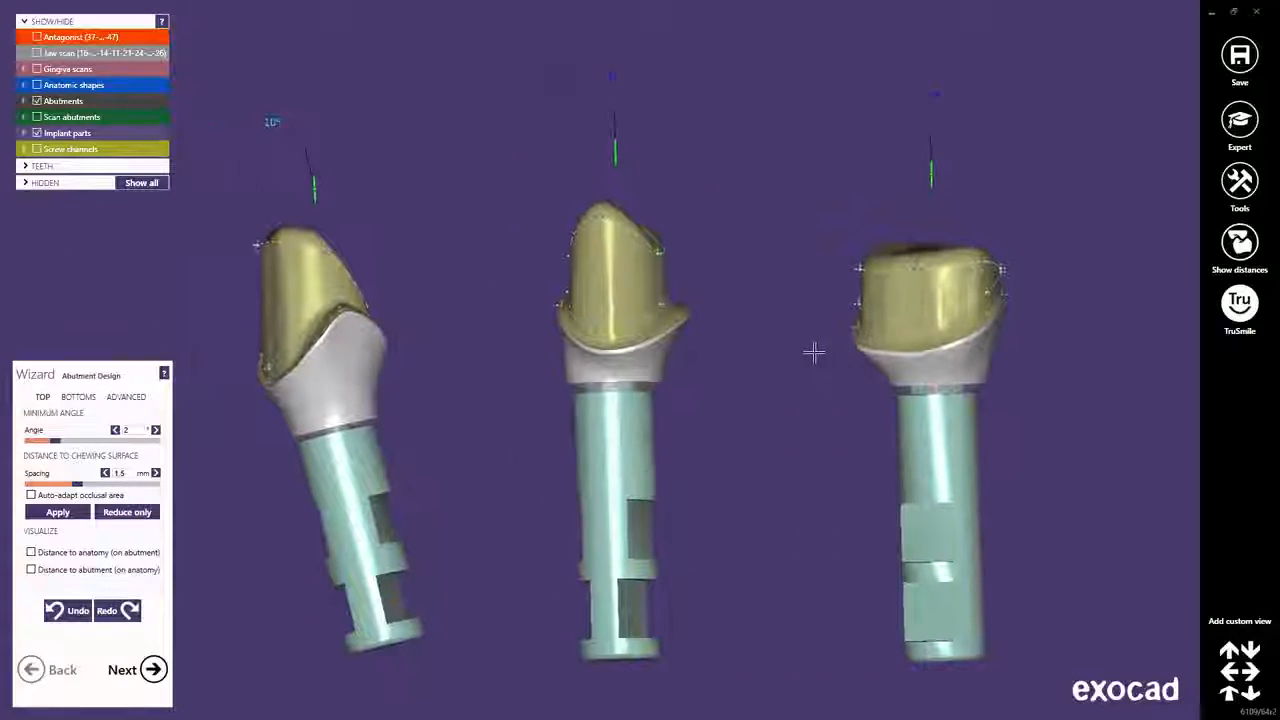
{"action": "left_click", "coordinate": [38, 69]}
{"action": "left_click", "coordinate": [37, 52]}
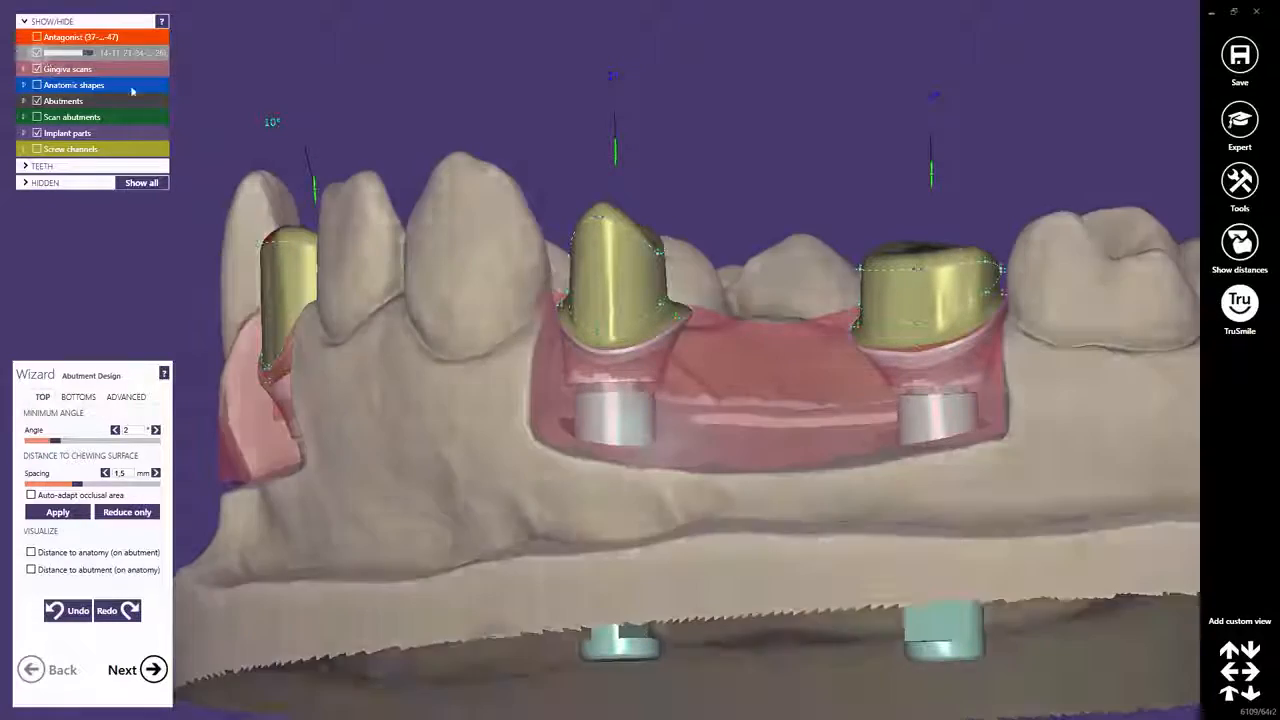
- From the occlusal view, shift two palatal-side control points along the tooth 16 abutment's outline and add one distal and one mesial point
{"action": "middle_click", "coordinate": [930, 337]}
{"action": "key", "text": "Up"}
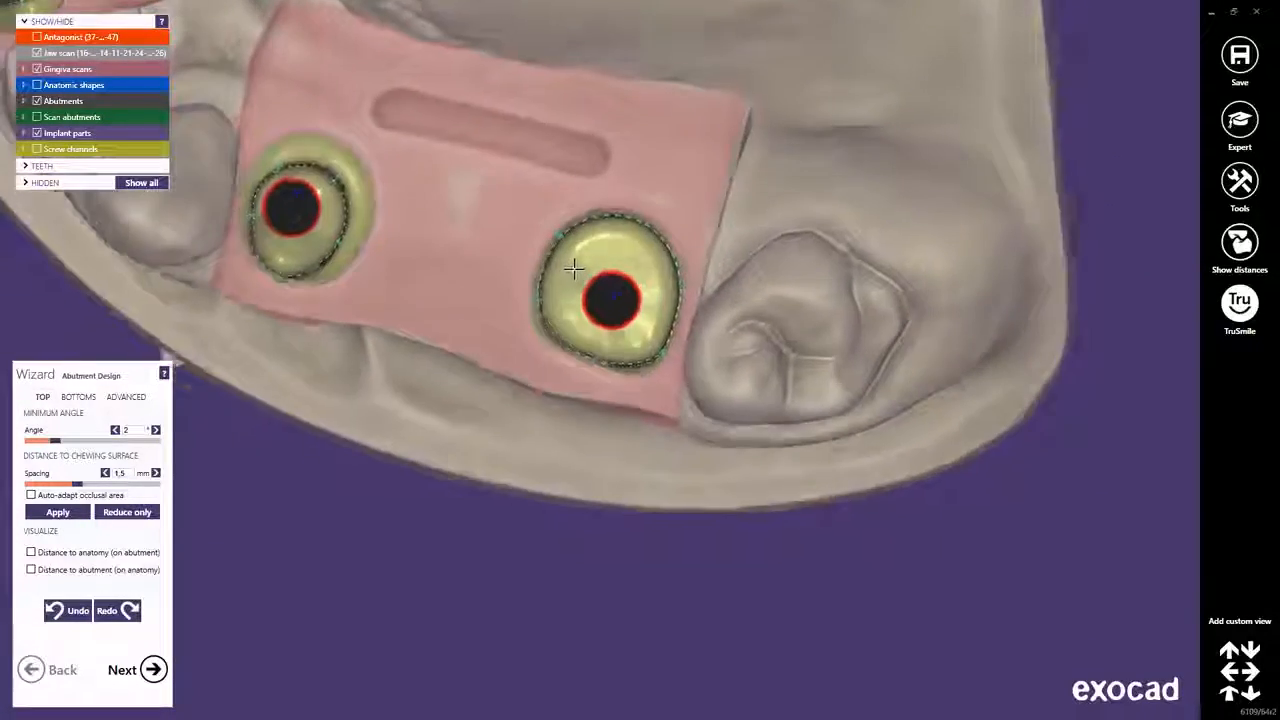
{"action": "scroll", "coordinate": [574, 266], "scroll_direction": "up", "scroll_amount": 4}
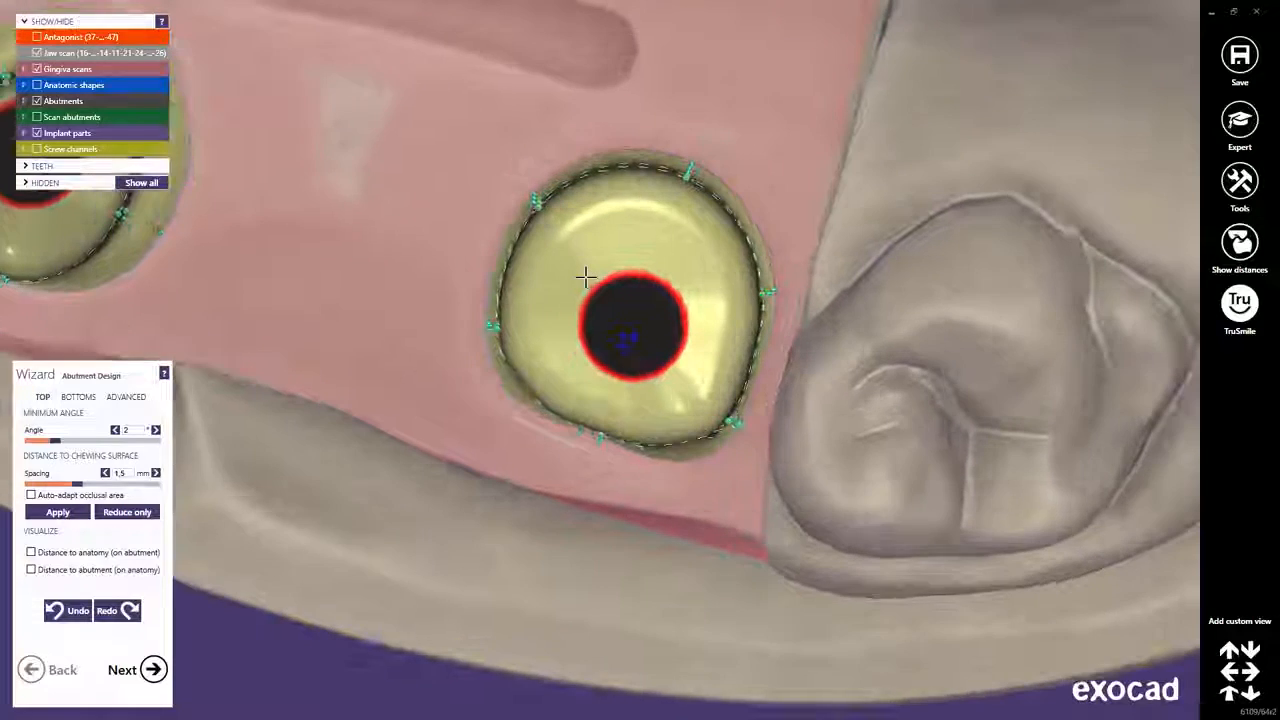
{"action": "scroll", "coordinate": [586, 277], "scroll_direction": "up", "scroll_amount": 1}
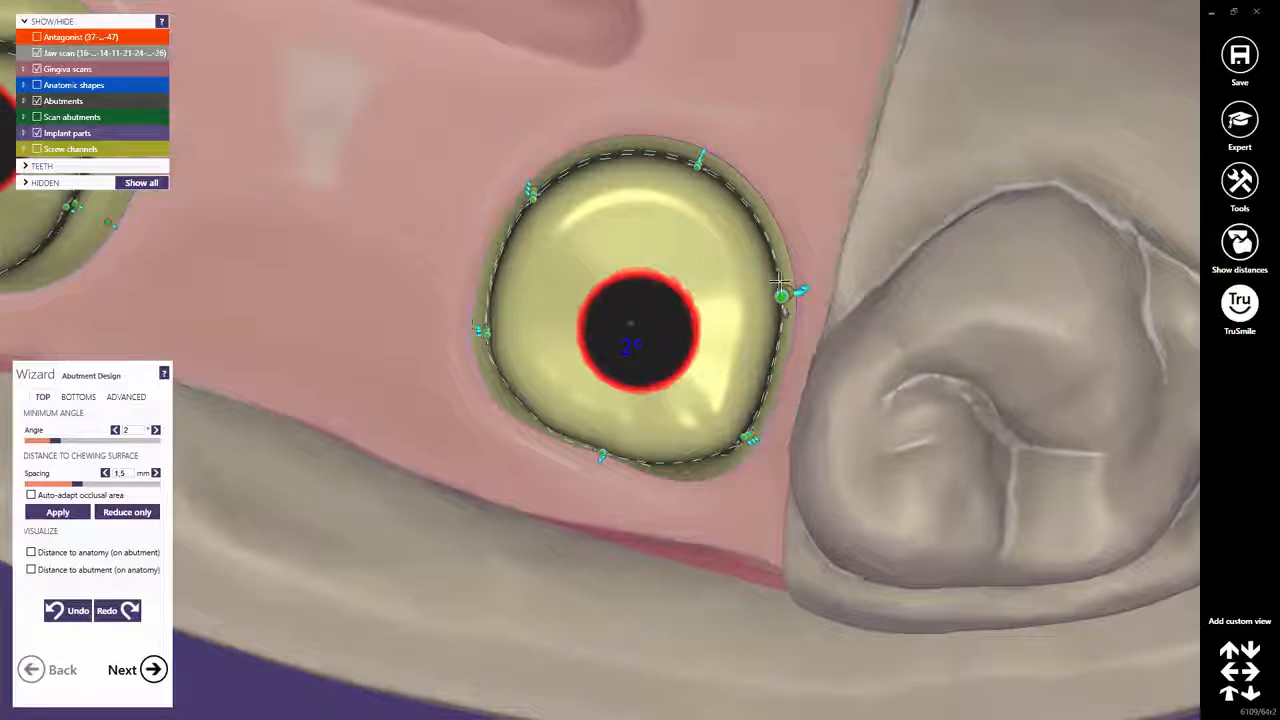
{"action": "left_click_drag", "start_coordinate": [781, 294], "coordinate": [762, 248]}
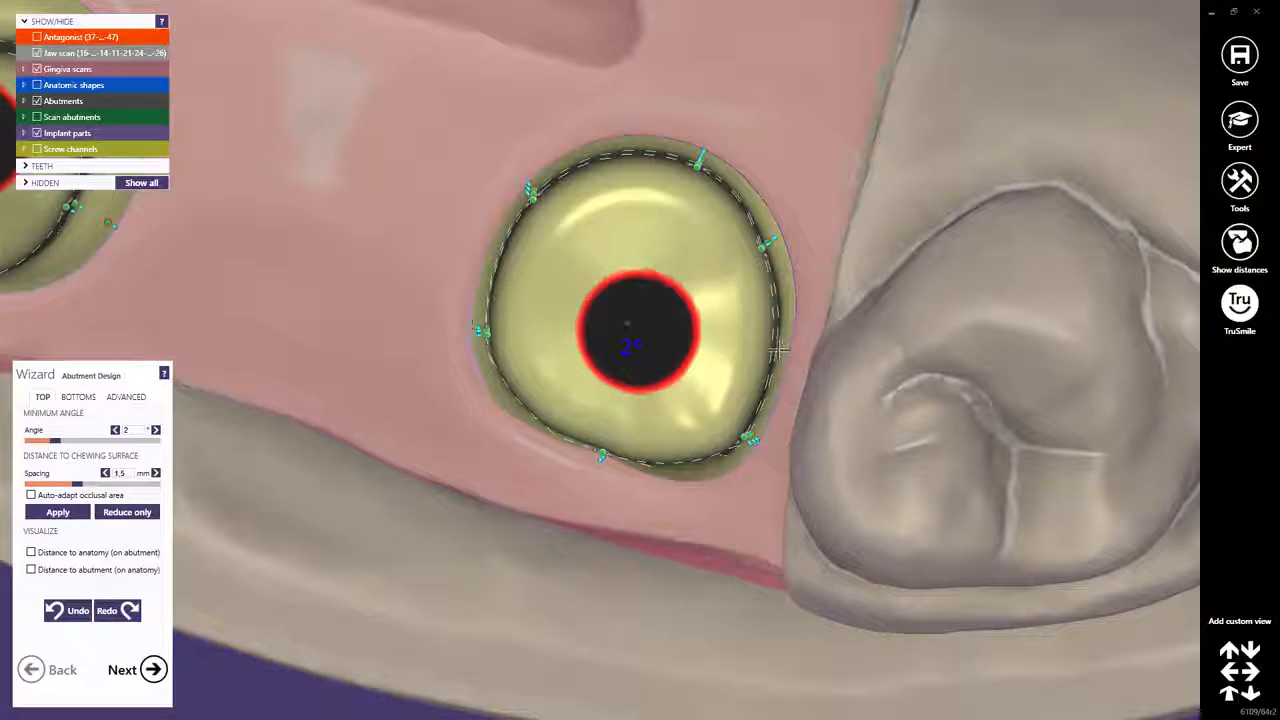
{"action": "left_click", "coordinate": [771, 350]}
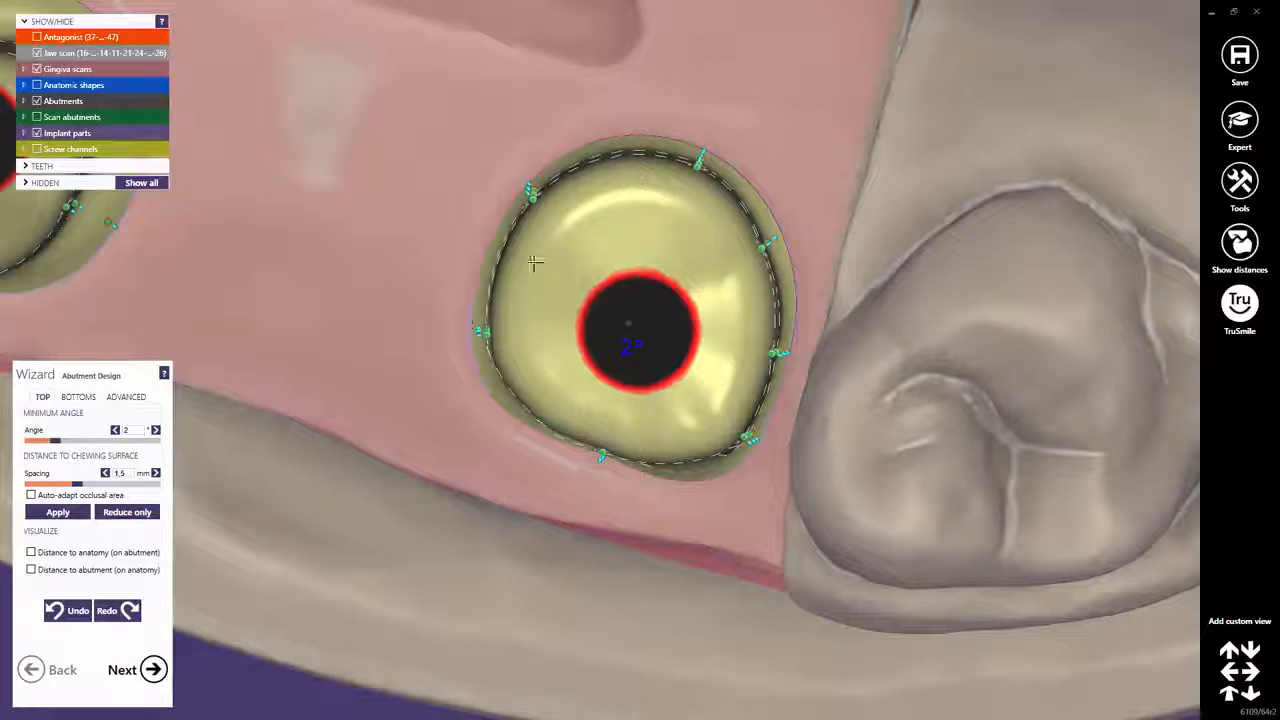
{"action": "left_click", "coordinate": [494, 253]}
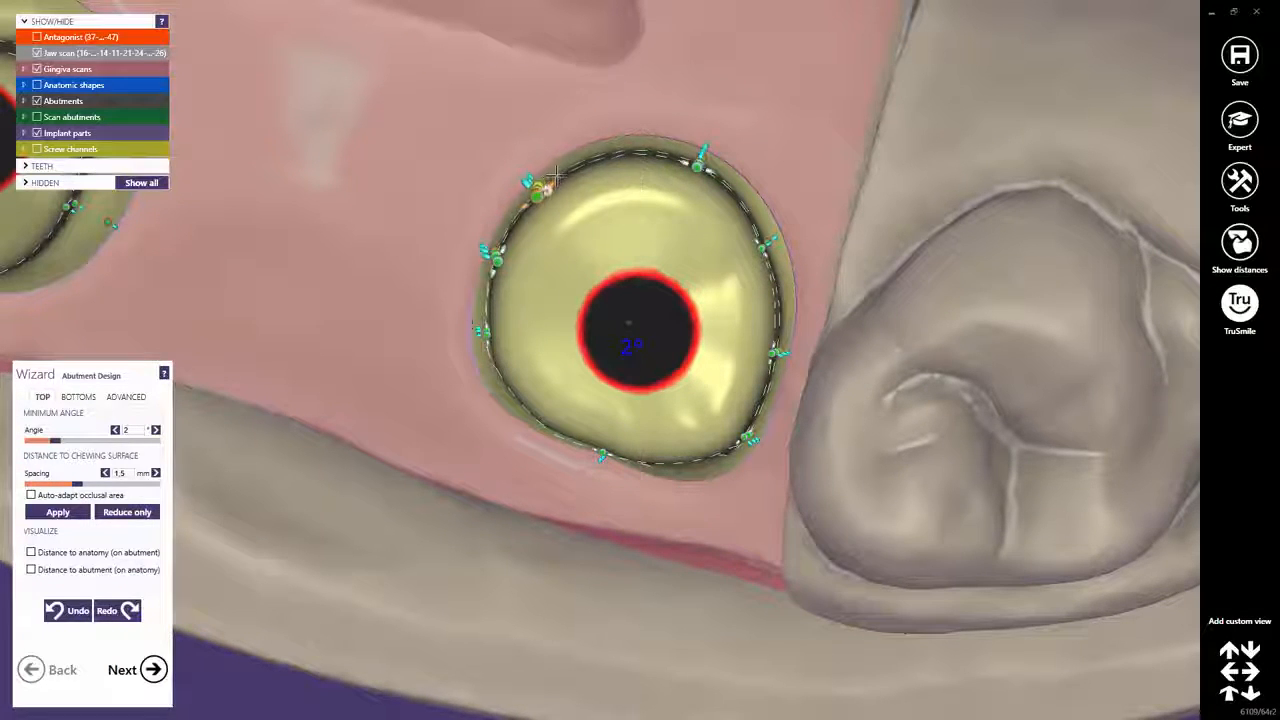
{"action": "left_click_drag", "start_coordinate": [555, 177], "coordinate": [569, 159]}
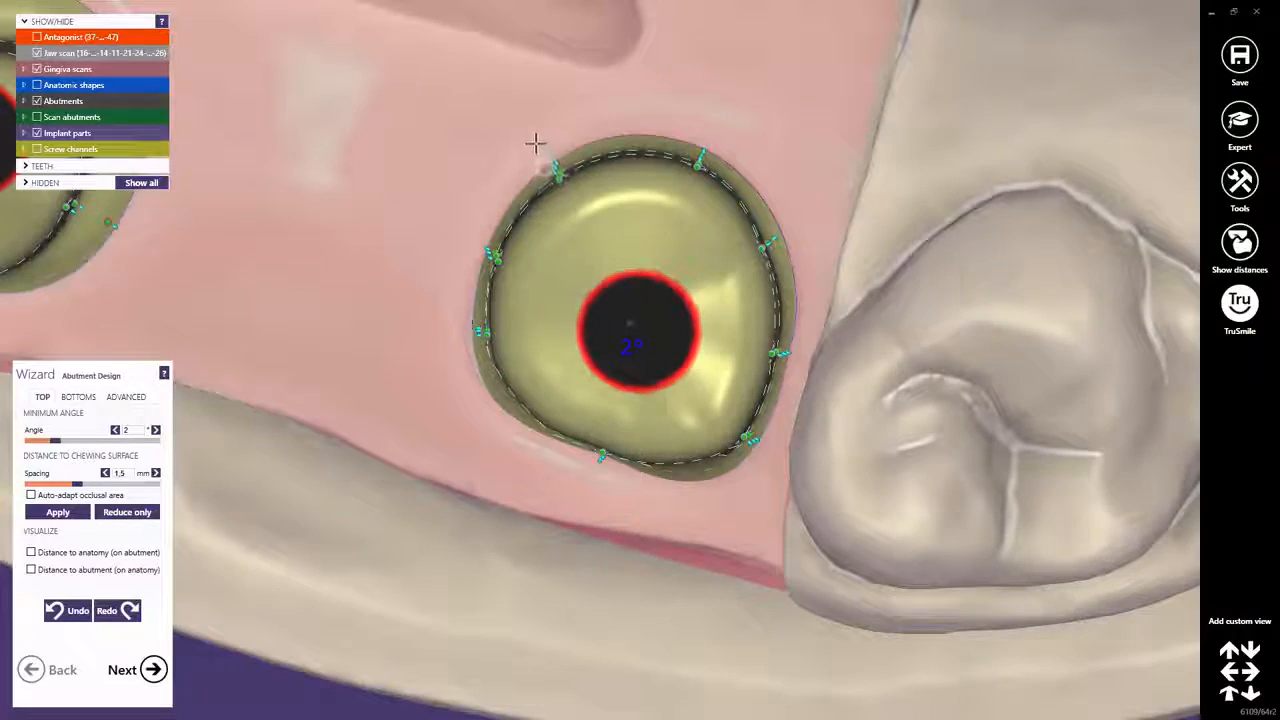
- Move the distopalatal control point of the tooth 16 abutment's top contour slightly outward
{"action": "left_click", "coordinate": [770, 242]}
{"action": "right_click_drag", "start_coordinate": [770, 245], "coordinate": [771, 221]}
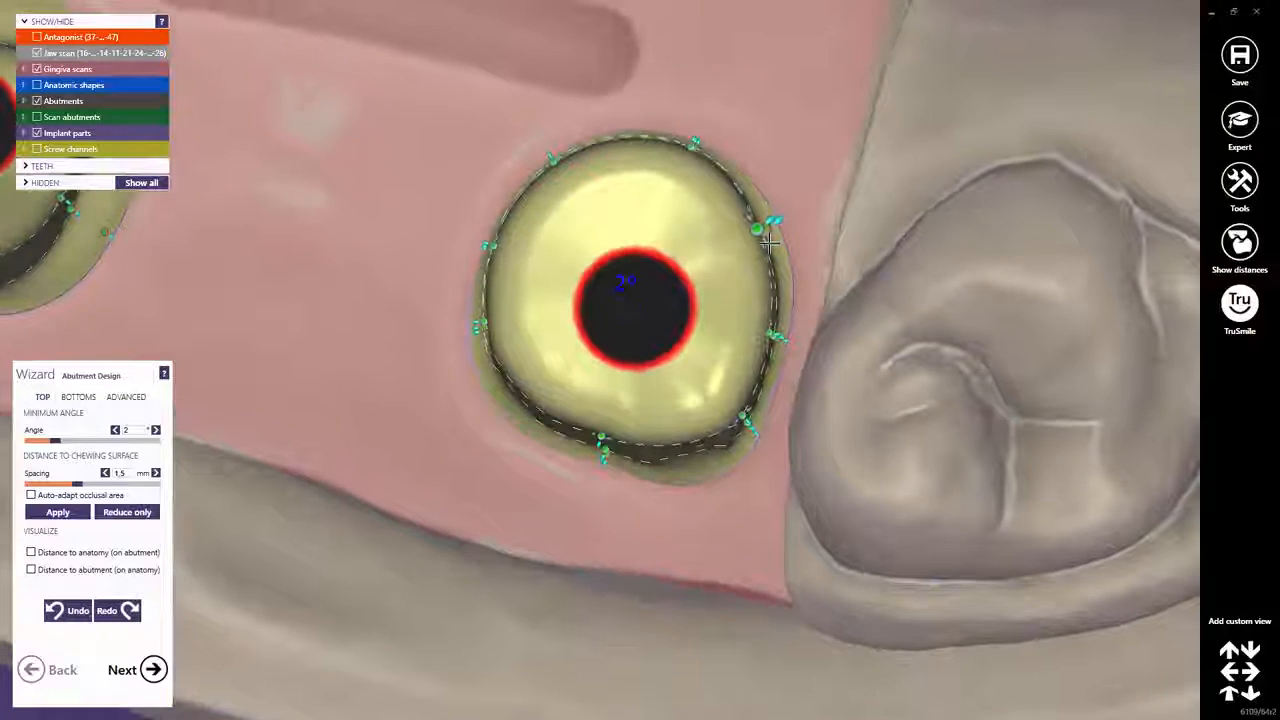
{"action": "left_click_drag", "start_coordinate": [773, 219], "coordinate": [781, 214]}
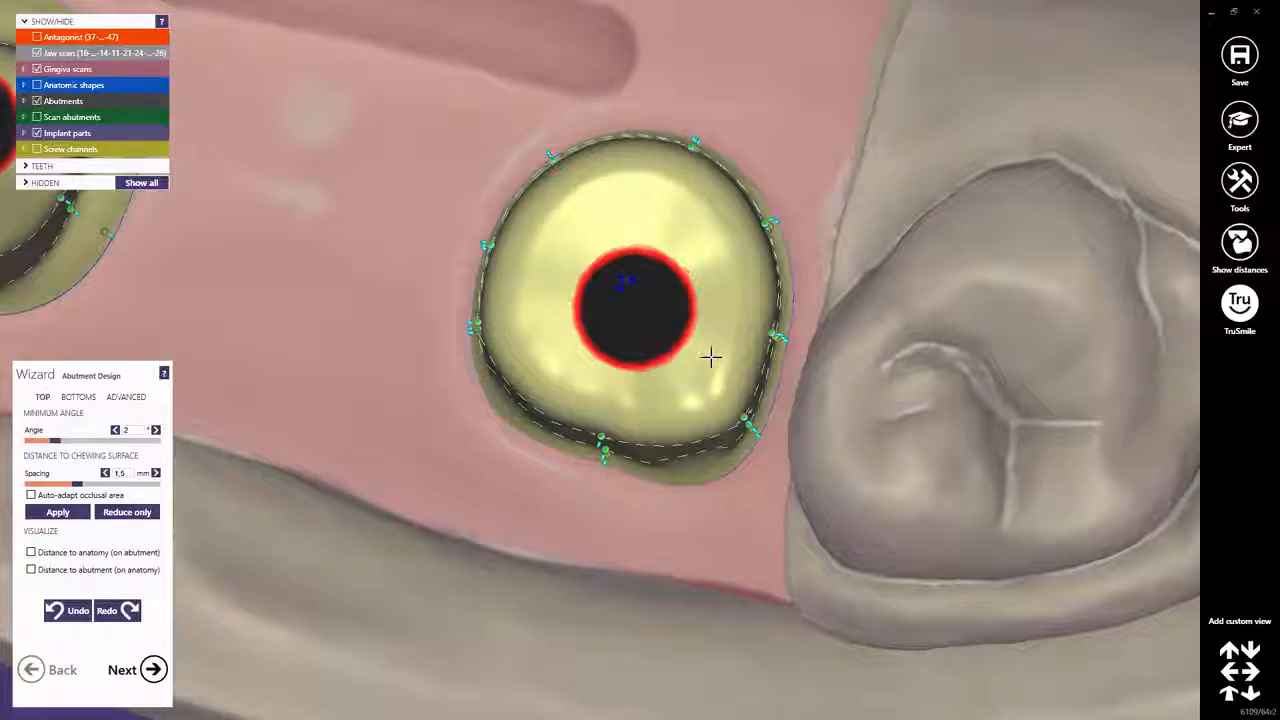
- Narrow the tooth 16 abutment's side walls inward to widen the shoulder around its margin
{"action": "right_click_drag", "start_coordinate": [711, 357], "coordinate": [711, 357]}
{"action": "scroll", "coordinate": [727, 392], "scroll_direction": "up", "scroll_amount": 3}
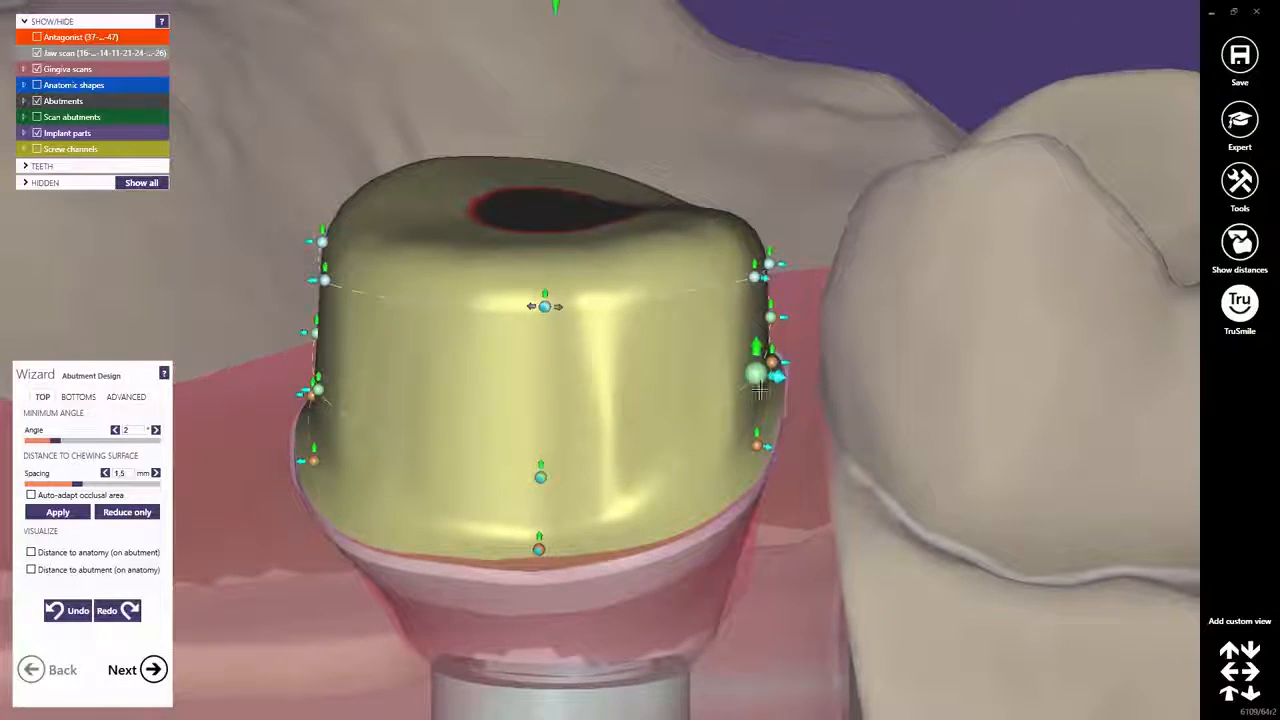
{"action": "left_click_drag", "start_coordinate": [780, 375], "coordinate": [743, 372]}
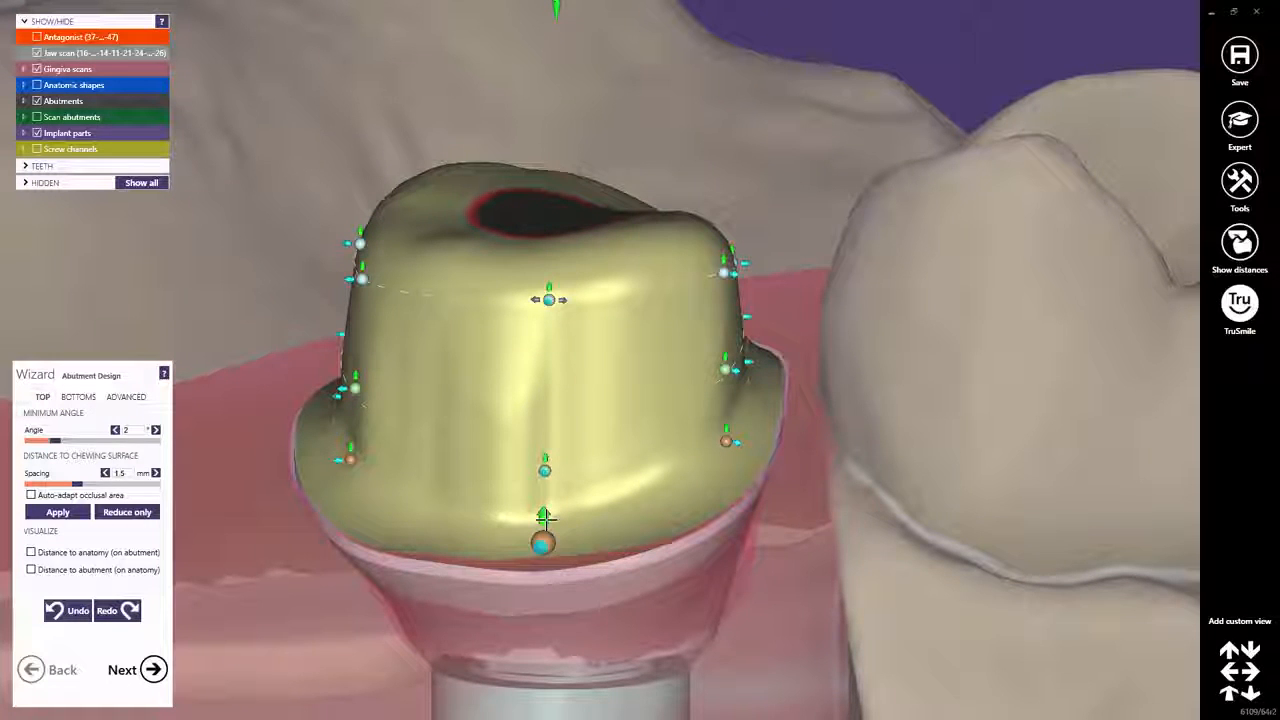
- Raise the lowest ring of control points on the tooth 16 abutment slightly and push its mesiopalatal and distopalatal corners outward
{"action": "left_click_drag", "start_coordinate": [540, 514], "coordinate": [544, 497]}
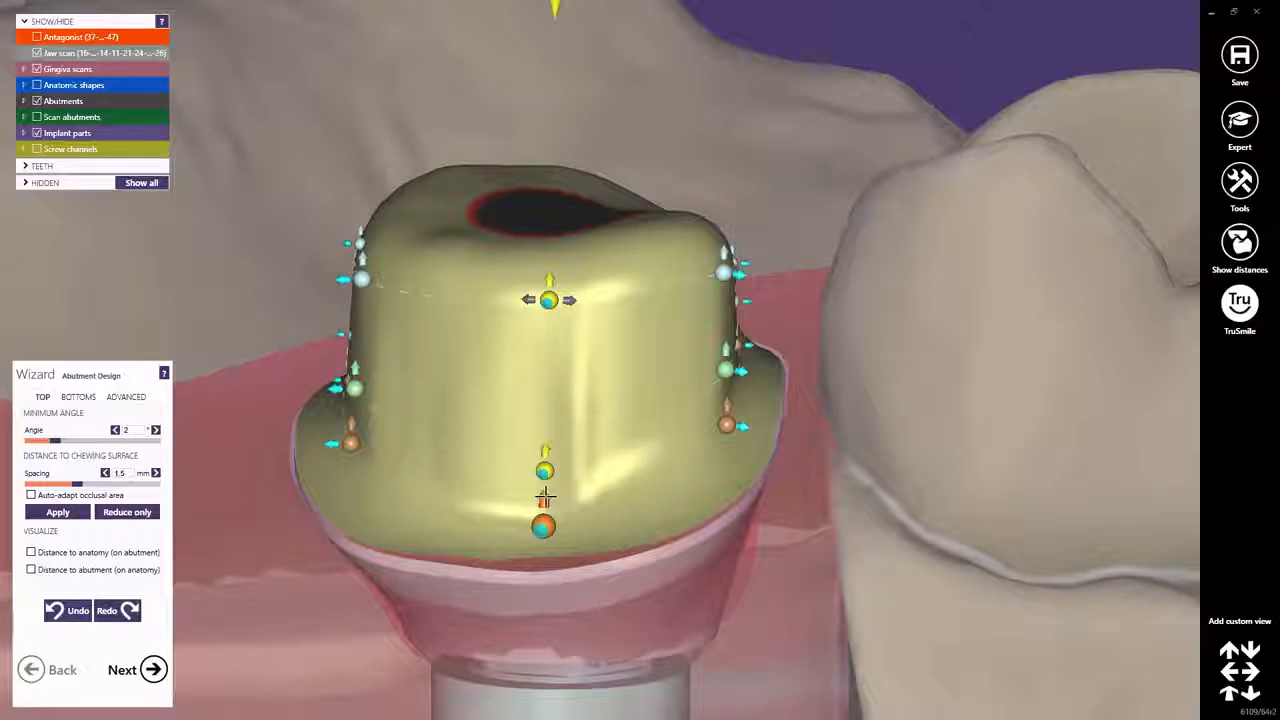
{"action": "right_click_drag", "start_coordinate": [563, 360], "coordinate": [586, 337]}
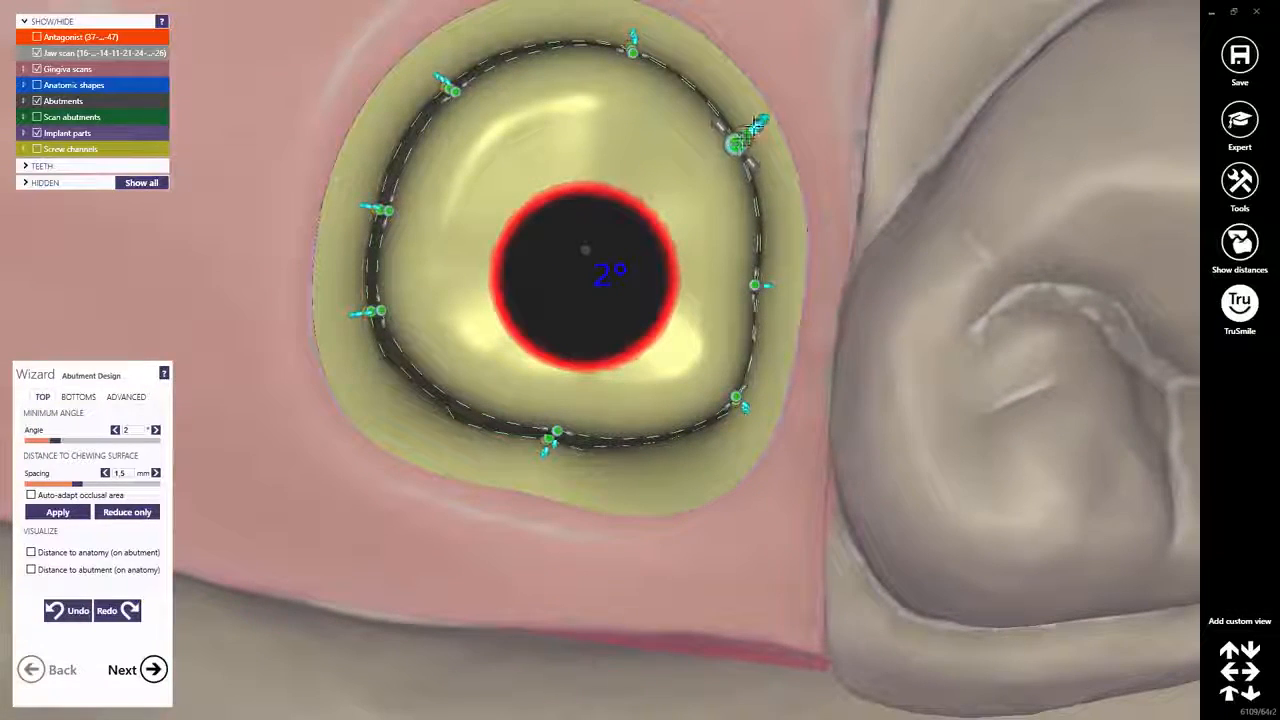
{"action": "left_click_drag", "start_coordinate": [757, 124], "coordinate": [756, 124]}
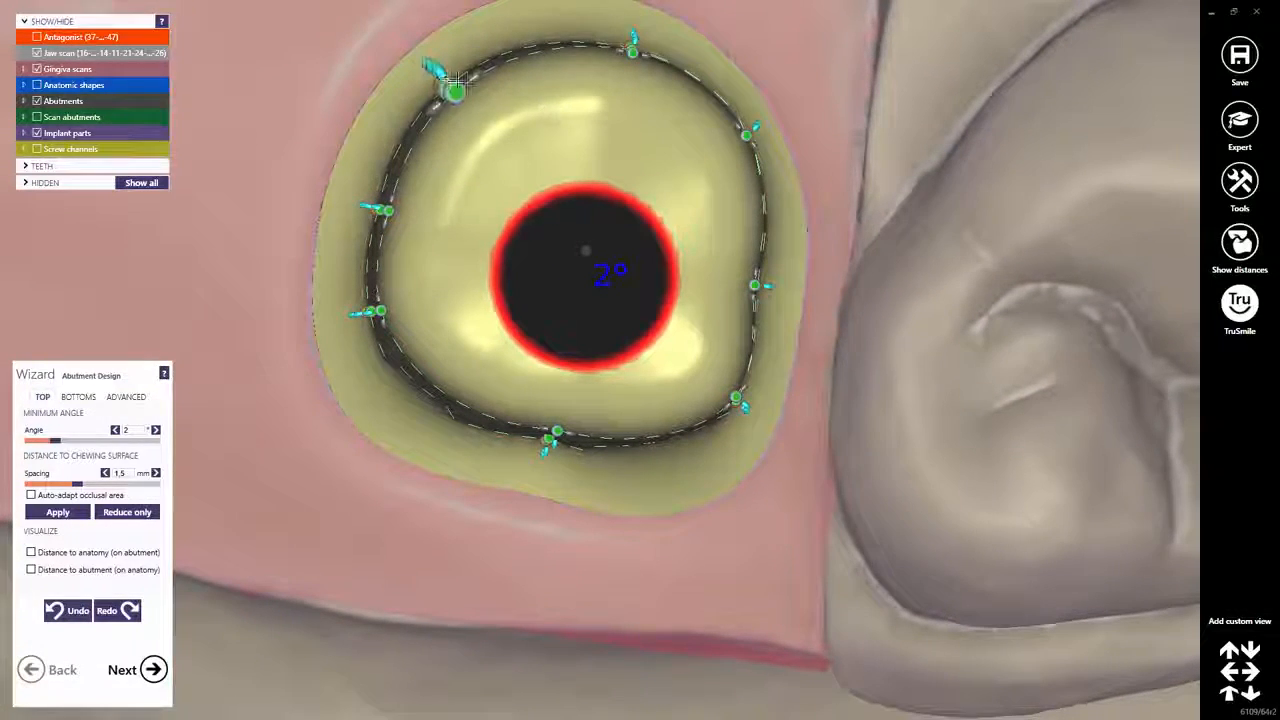
{"action": "left_click_drag", "start_coordinate": [441, 73], "coordinate": [436, 67]}
{"action": "right_click_drag", "start_coordinate": [554, 134], "coordinate": [580, 70]}
{"action": "left_click_drag", "start_coordinate": [502, 18], "coordinate": [503, 45]}
{"action": "right_click_drag", "start_coordinate": [470, 142], "coordinate": [486, 146]}
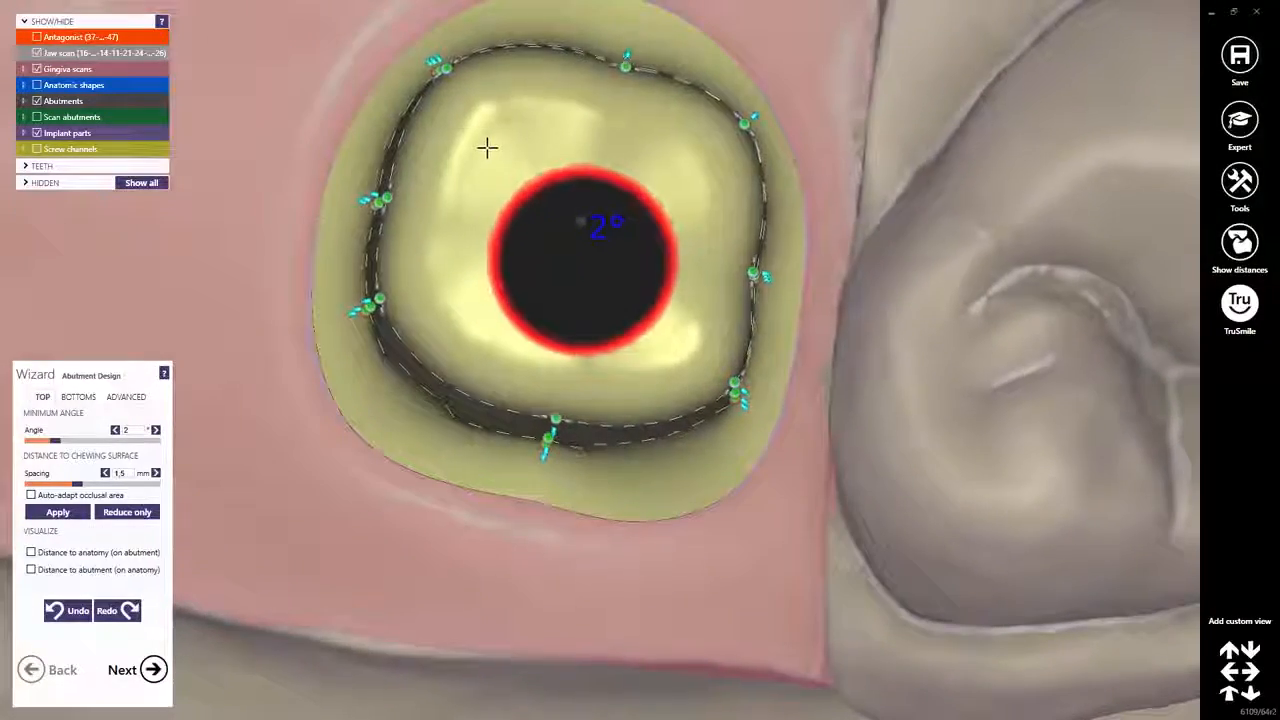
{"action": "right_click_drag", "start_coordinate": [466, 191], "coordinate": [466, 200]}
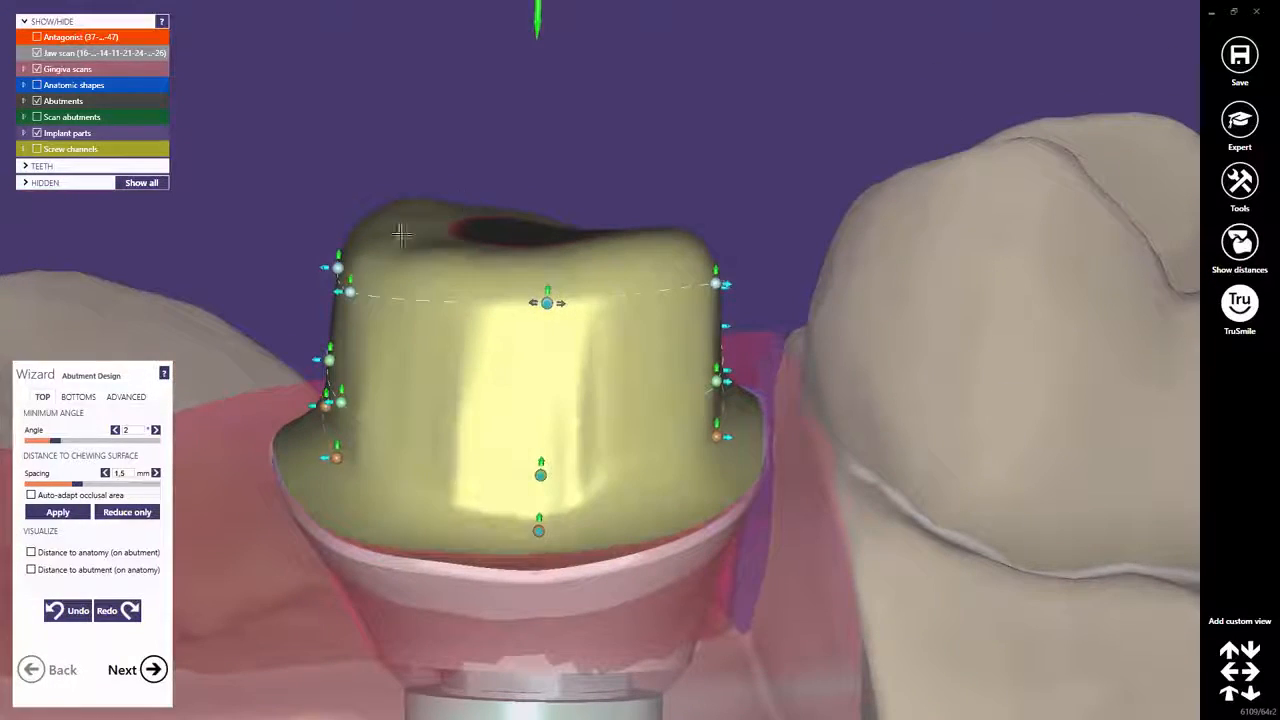
- Even out the heights of the tooth 16 abutment's buccal and palatal top contour points and check its clearance against the antagonist
{"action": "left_click_drag", "start_coordinate": [348, 271], "coordinate": [349, 238]}
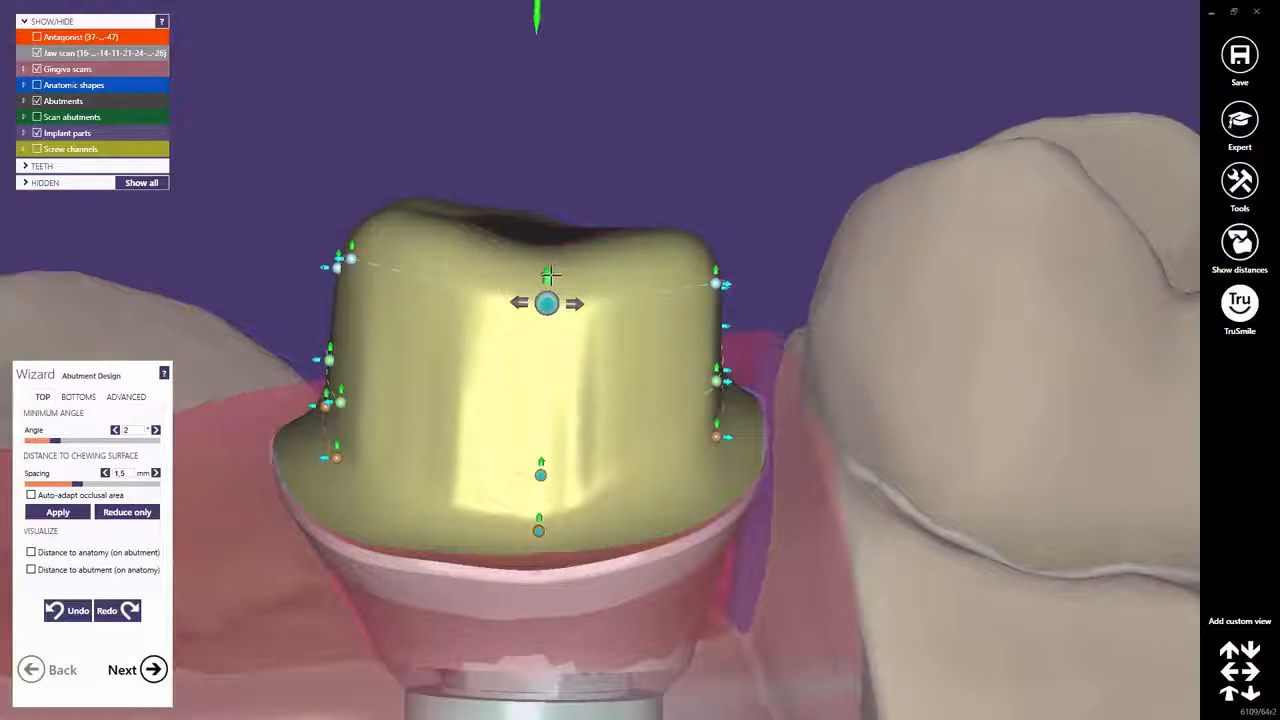
{"action": "left_click_drag", "start_coordinate": [549, 275], "coordinate": [549, 282]}
{"action": "middle_click", "coordinate": [618, 288]}
{"action": "mouse_move", "coordinate": [694, 354]}
{"action": "right_mouse_down"}
{"action": "mouse_move", "coordinate": [675, 359]}
{"action": "mouse_move", "coordinate": [683, 372]}
{"action": "right_mouse_up"}
{"action": "left_click_drag", "start_coordinate": [631, 396], "coordinate": [631, 409]}
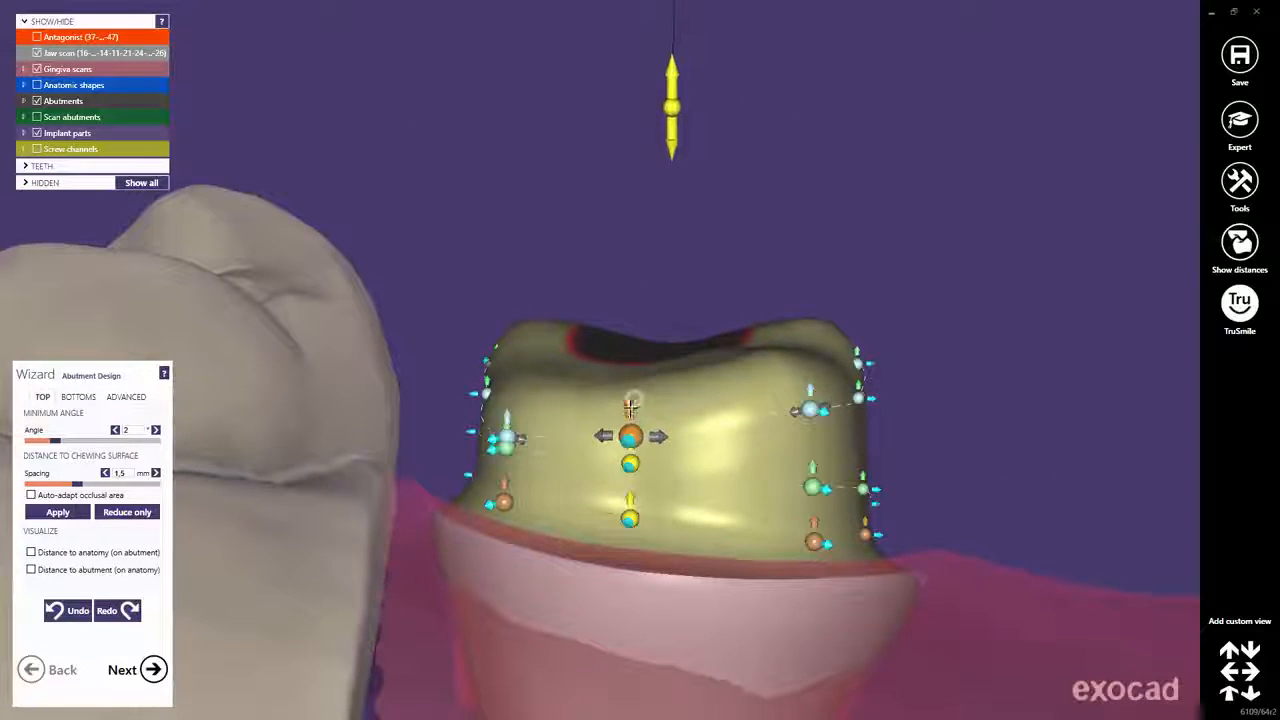
{"action": "left_click_drag", "start_coordinate": [507, 412], "coordinate": [507, 372]}
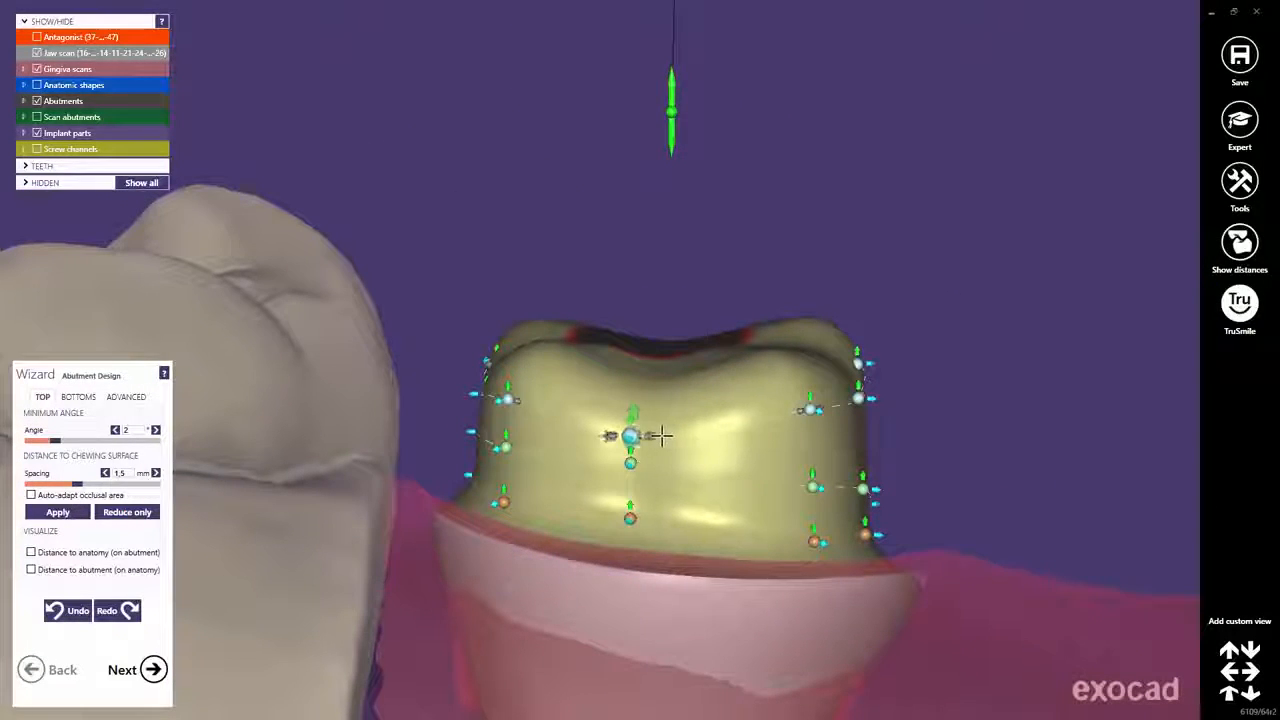
{"action": "left_click_drag", "start_coordinate": [660, 436], "coordinate": [698, 437]}
{"action": "scroll", "coordinate": [652, 450], "scroll_direction": "down", "scroll_amount": 4}
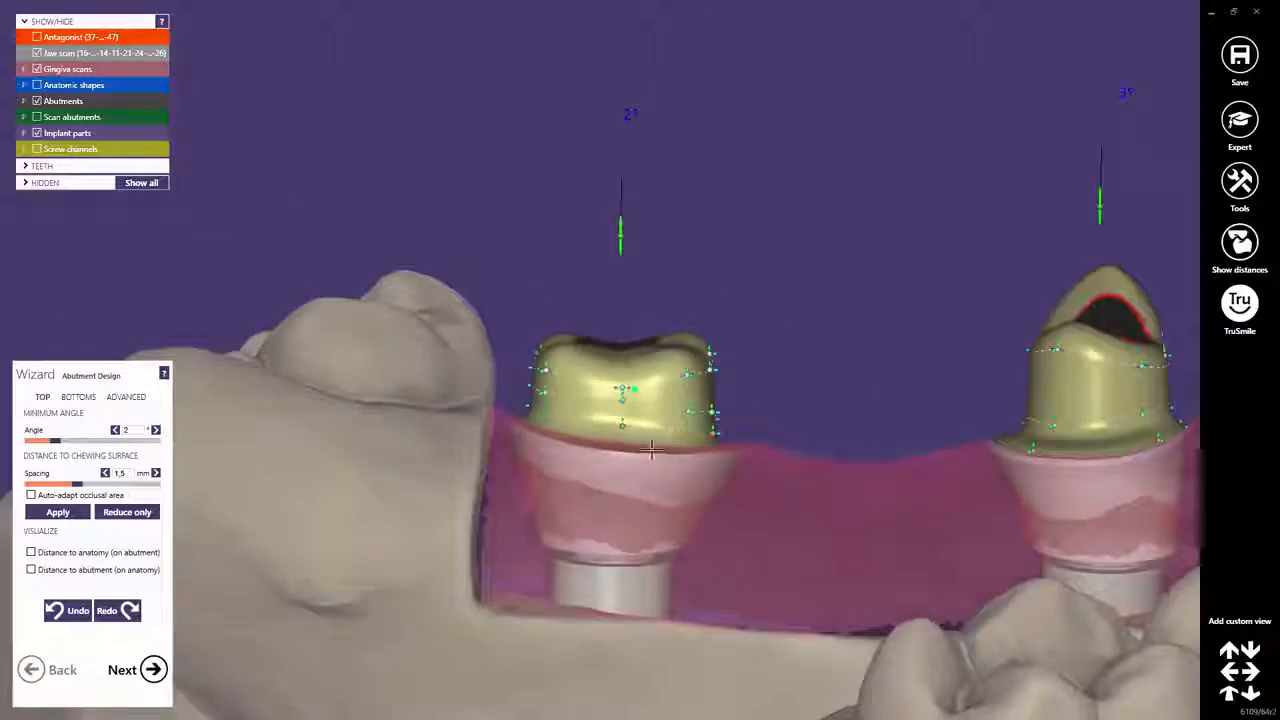
{"action": "right_click_drag", "start_coordinate": [651, 450], "coordinate": [643, 449]}
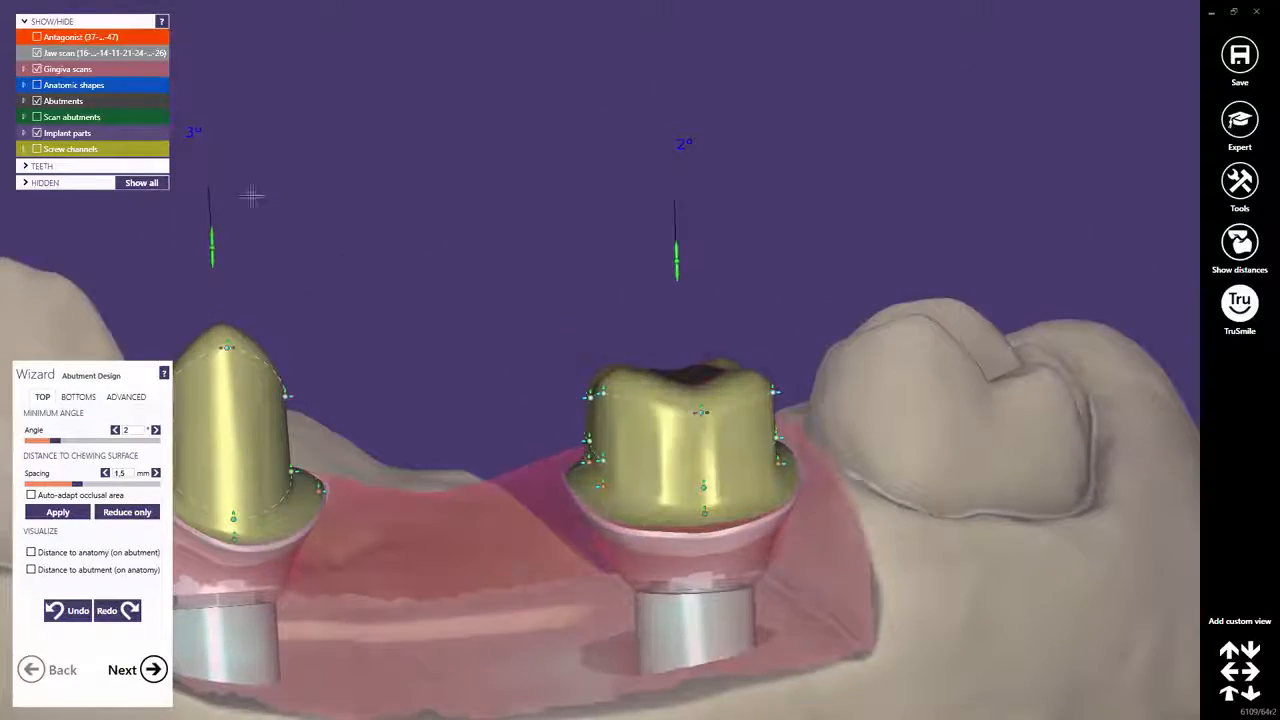
{"action": "left_click", "coordinate": [46, 37]}
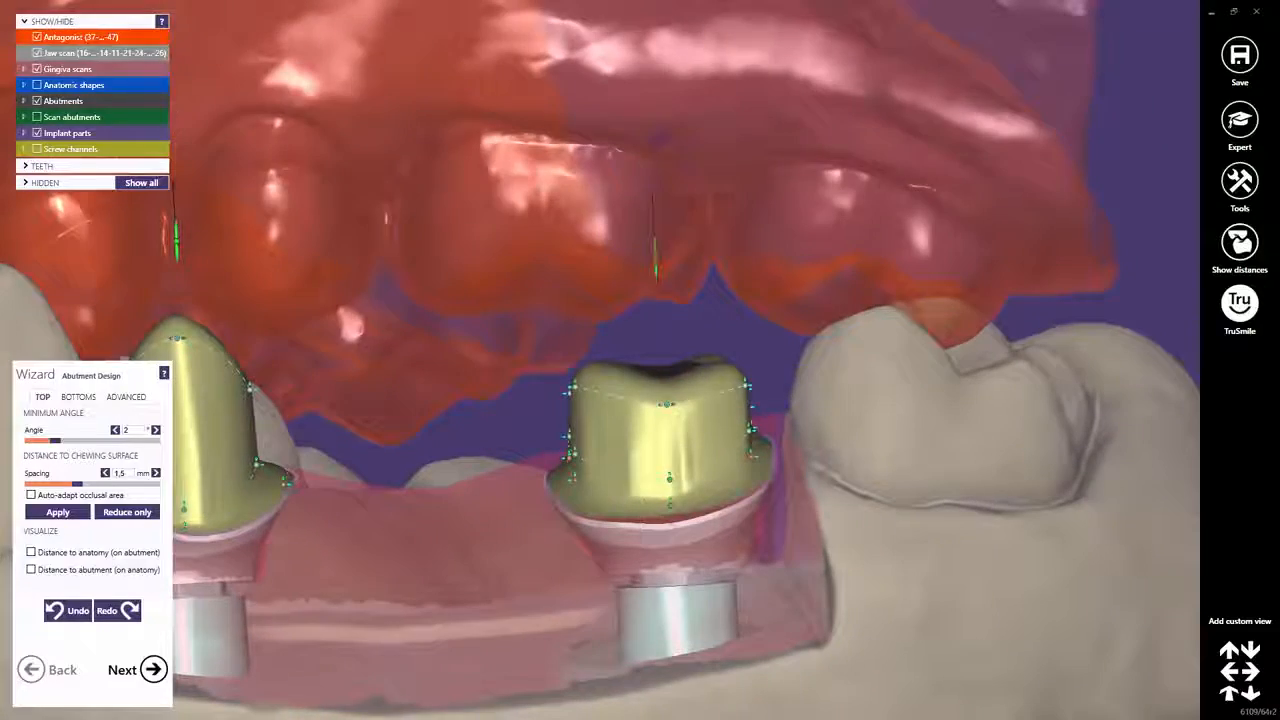
{"action": "left_click", "coordinate": [46, 37]}
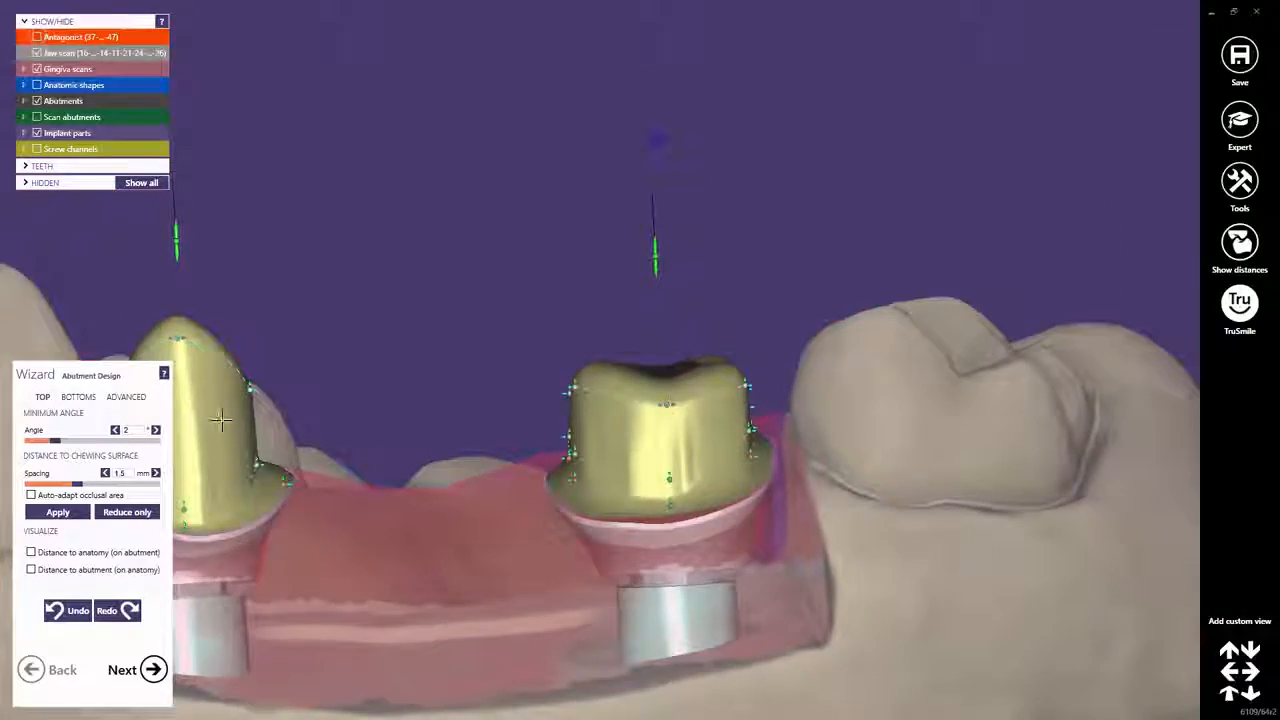
- From the occlusal view, widen the tooth 14 abutment's outline to near its margin and add and redistribute control points along it
{"action": "right_click_drag", "start_coordinate": [217, 417], "coordinate": [487, 390]}
{"action": "scroll", "coordinate": [530, 365], "scroll_direction": "up", "scroll_amount": 3}
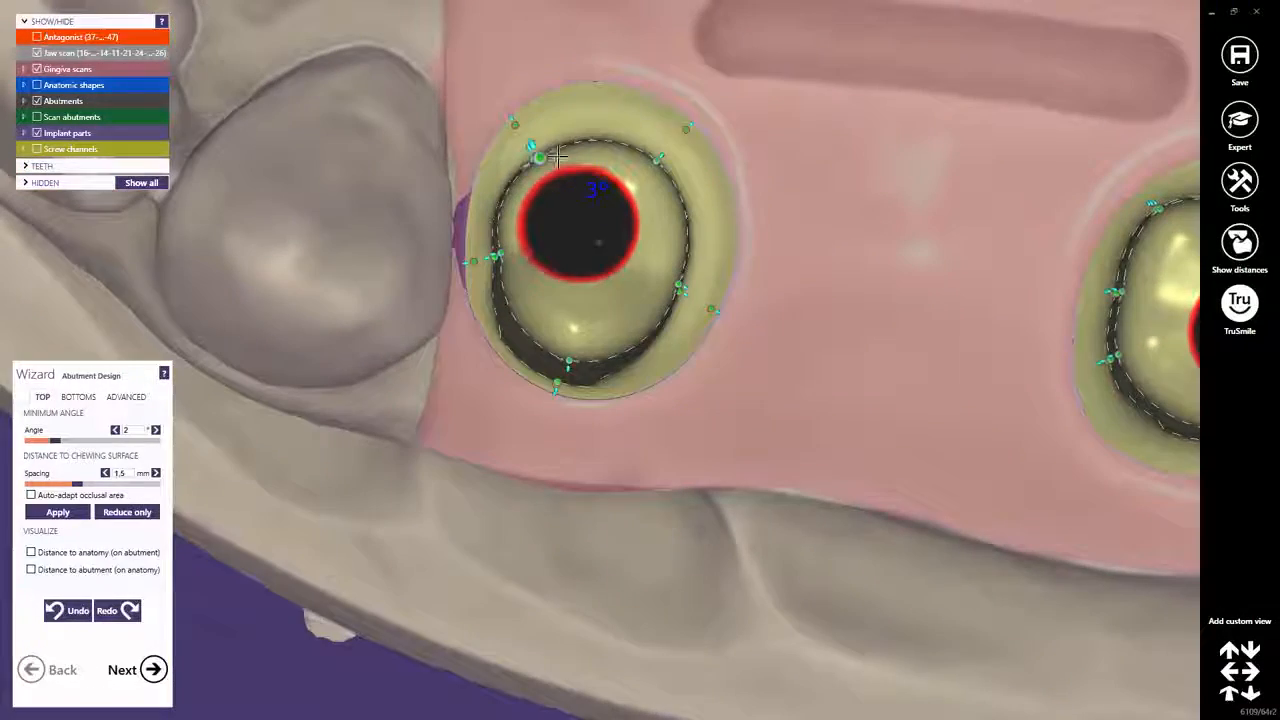
{"action": "mouse_move", "coordinate": [553, 148]}
{"action": "left_mouse_down"}
{"action": "mouse_move", "coordinate": [566, 134]}
{"action": "mouse_move", "coordinate": [543, 74]}
{"action": "mouse_move", "coordinate": [610, 93]}
{"action": "left_mouse_up"}
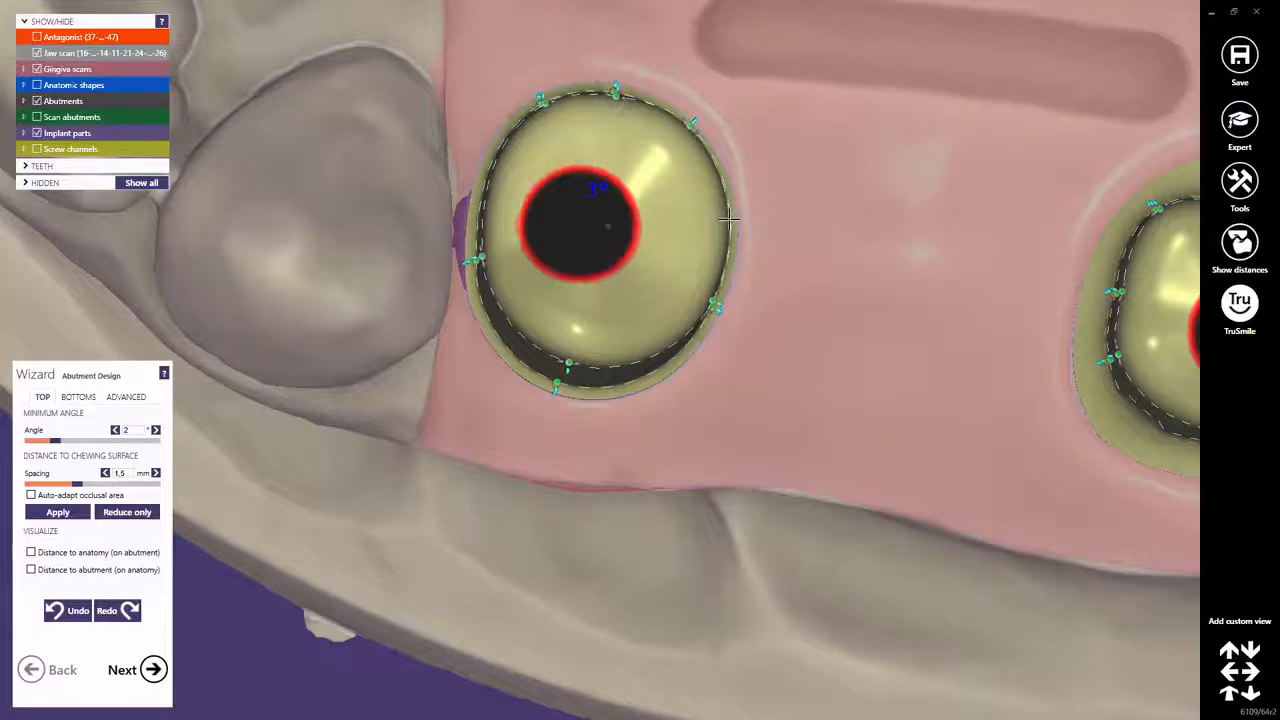
{"action": "left_click_drag", "start_coordinate": [483, 268], "coordinate": [489, 290]}
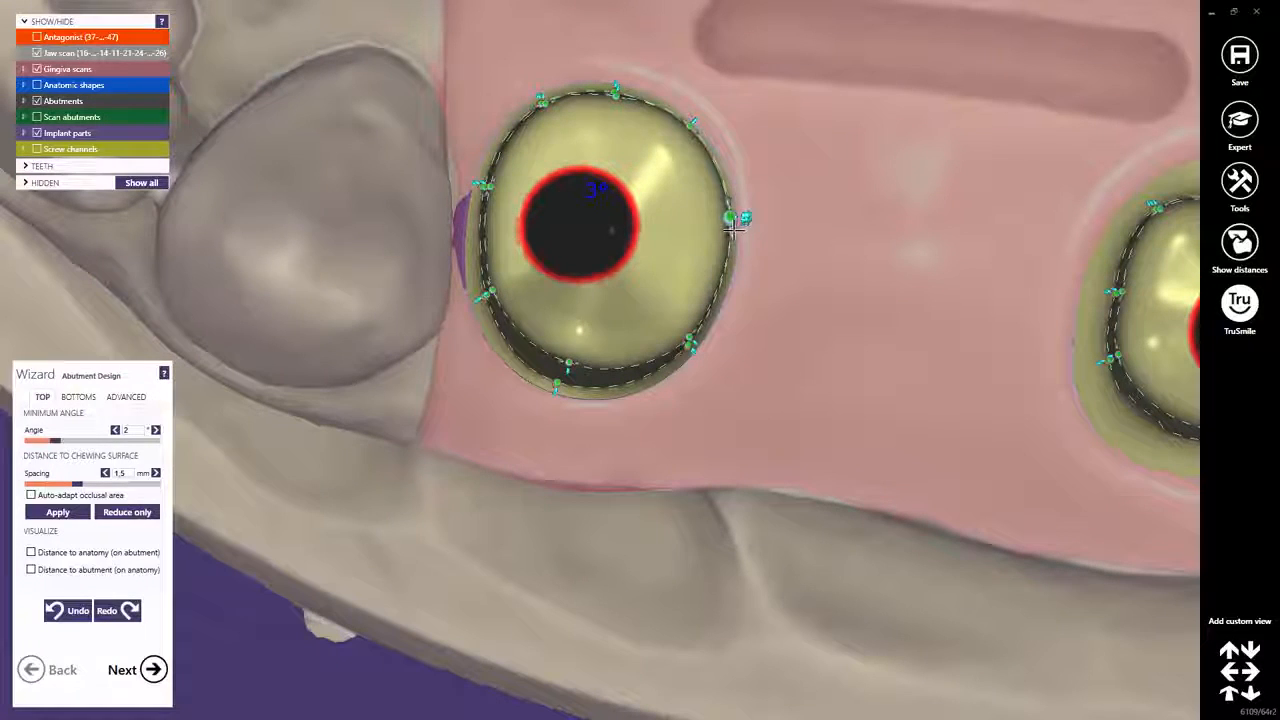
{"action": "left_click_drag", "start_coordinate": [483, 202], "coordinate": [483, 192]}
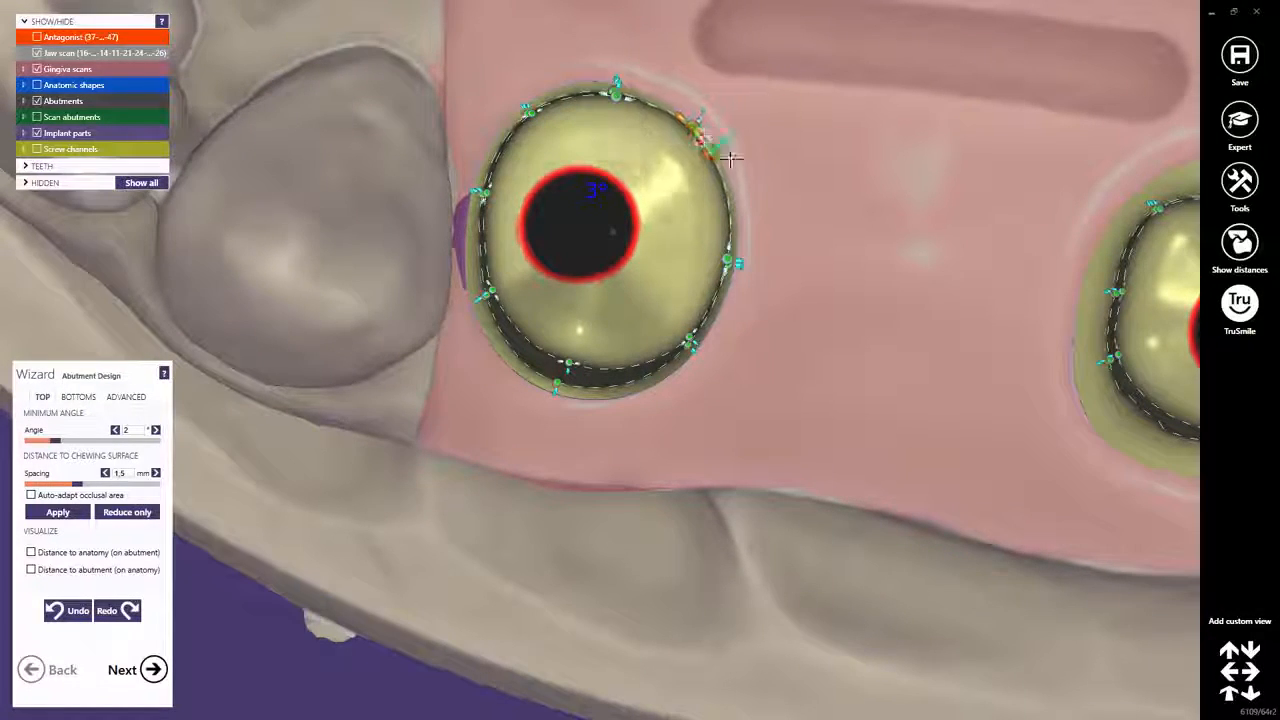
- Narrow the tooth 14 abutment's side walls inward for a wider shoulder and raise its lower buccal control point
{"action": "right_click_drag", "start_coordinate": [703, 135], "coordinate": [735, 310]}
{"action": "left_click_drag", "start_coordinate": [736, 308], "coordinate": [707, 310]}
{"action": "right_click_drag", "start_coordinate": [578, 450], "coordinate": [561, 462]}
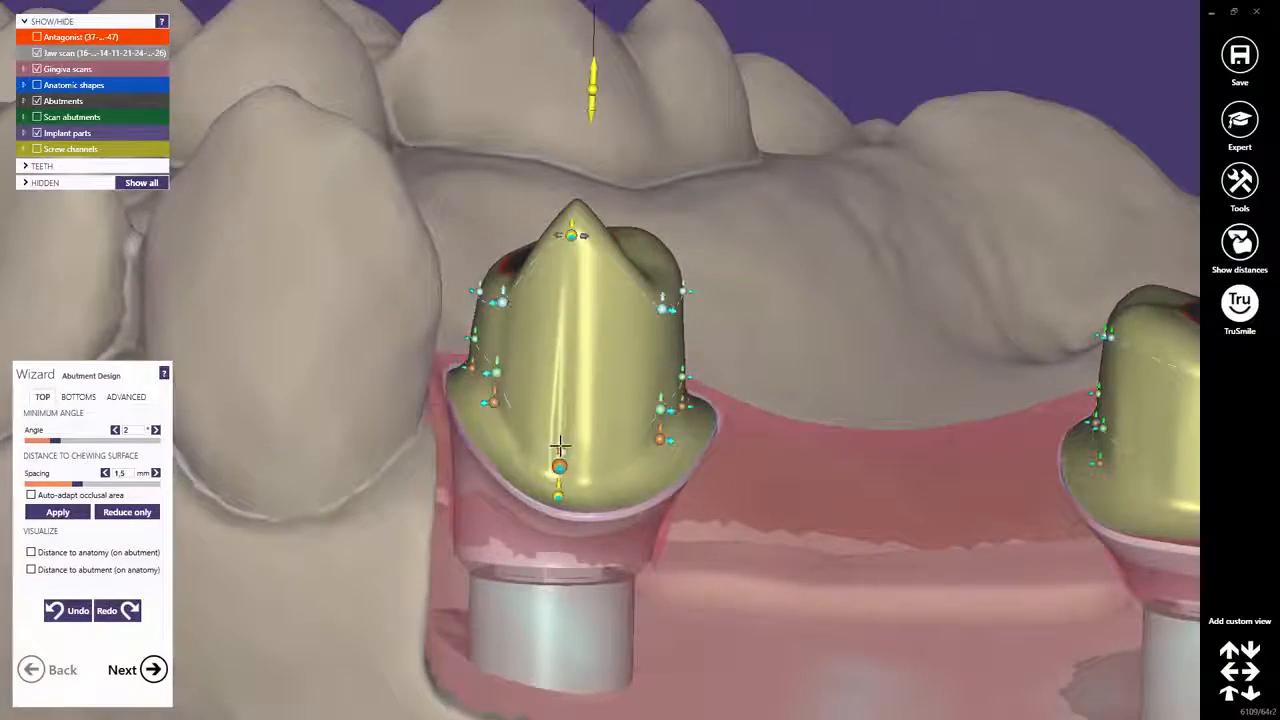
{"action": "left_click_drag", "start_coordinate": [561, 465], "coordinate": [557, 457]}
{"action": "right_click_drag", "start_coordinate": [557, 437], "coordinate": [557, 400]}
{"action": "left_click_drag", "start_coordinate": [502, 282], "coordinate": [574, 262]}
{"action": "right_click_drag", "start_coordinate": [580, 283], "coordinate": [582, 286]}
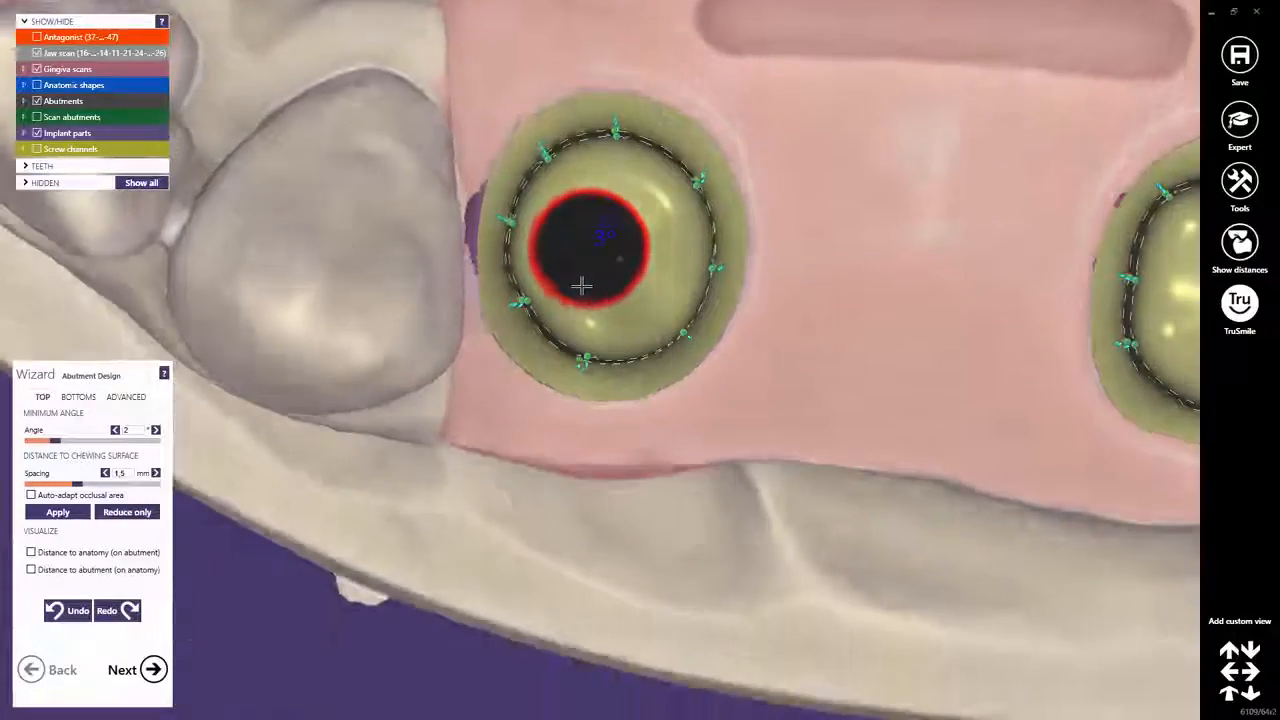
- Move the mesiobuccal control point of the tooth 14 abutment's outline outward
{"action": "scroll", "coordinate": [737, 277], "scroll_direction": "up", "scroll_amount": 5}
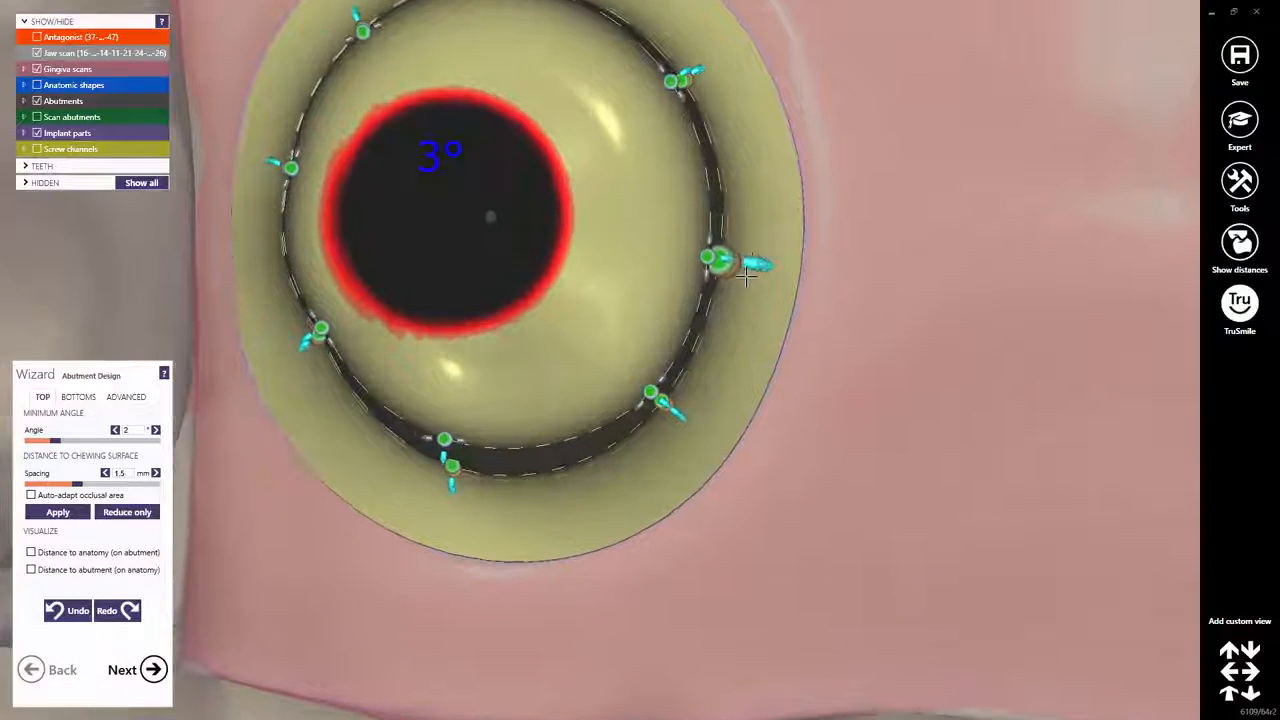
{"action": "right_click_drag", "start_coordinate": [737, 257], "coordinate": [275, 160]}
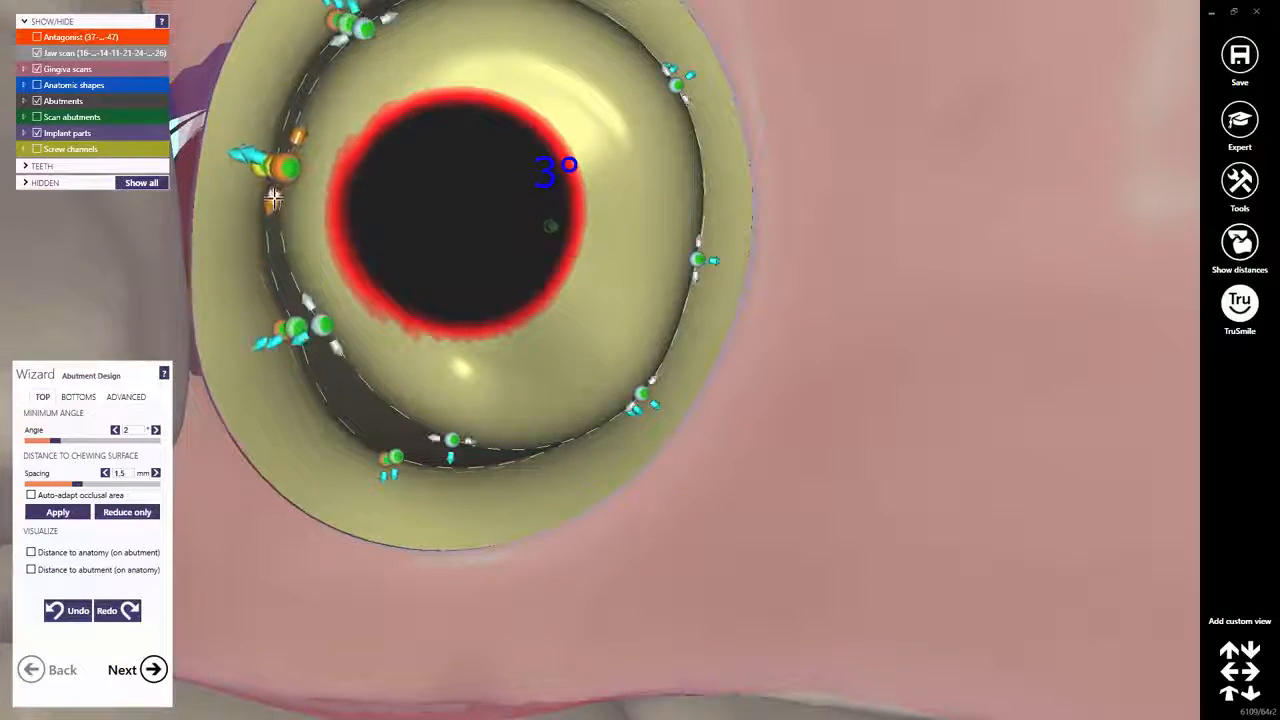
{"action": "left_click_drag", "start_coordinate": [316, 326], "coordinate": [284, 343]}
{"action": "mouse_move", "coordinate": [372, 312]}
{"action": "right_mouse_down"}
{"action": "mouse_move", "coordinate": [344, 309]}
{"action": "mouse_move", "coordinate": [366, 289]}
{"action": "right_mouse_up"}
{"action": "scroll", "coordinate": [366, 289], "scroll_direction": "down", "scroll_amount": 4}
{"action": "middle_click_drag", "start_coordinate": [366, 289], "coordinate": [514, 331]}
{"action": "scroll", "coordinate": [500, 194], "scroll_direction": "up", "scroll_amount": 2}
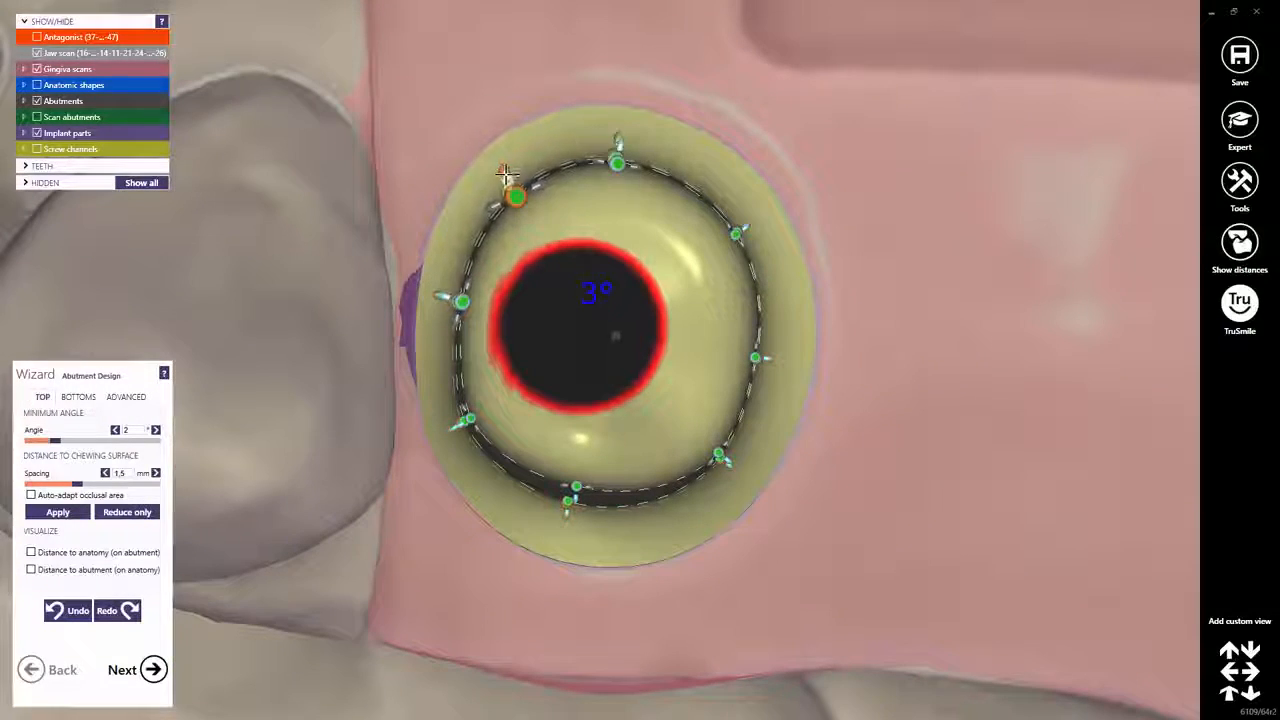
- Push the tooth 14 abutment's two palatal corners slightly outward and shift its central palatal and buccal contour points distally
{"action": "left_click_drag", "start_coordinate": [505, 174], "coordinate": [500, 165]}
{"action": "left_click_drag", "start_coordinate": [622, 139], "coordinate": [640, 140]}
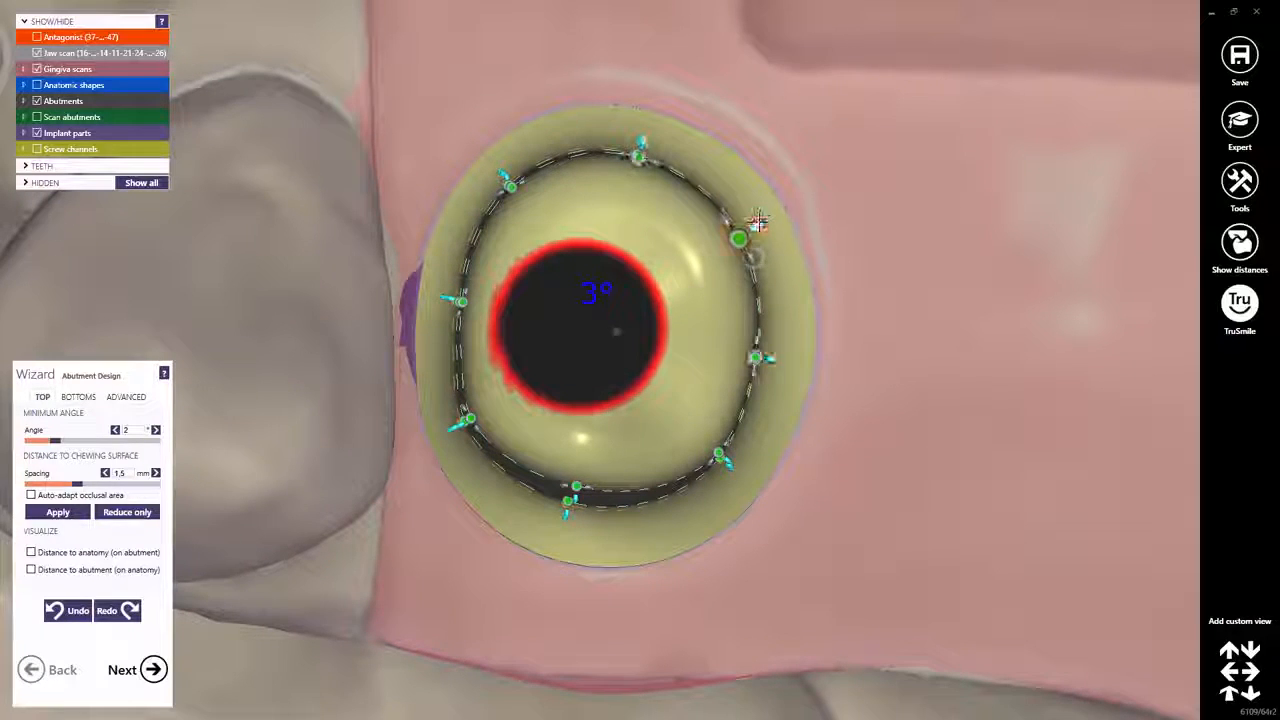
{"action": "left_click_drag", "start_coordinate": [758, 222], "coordinate": [762, 218]}
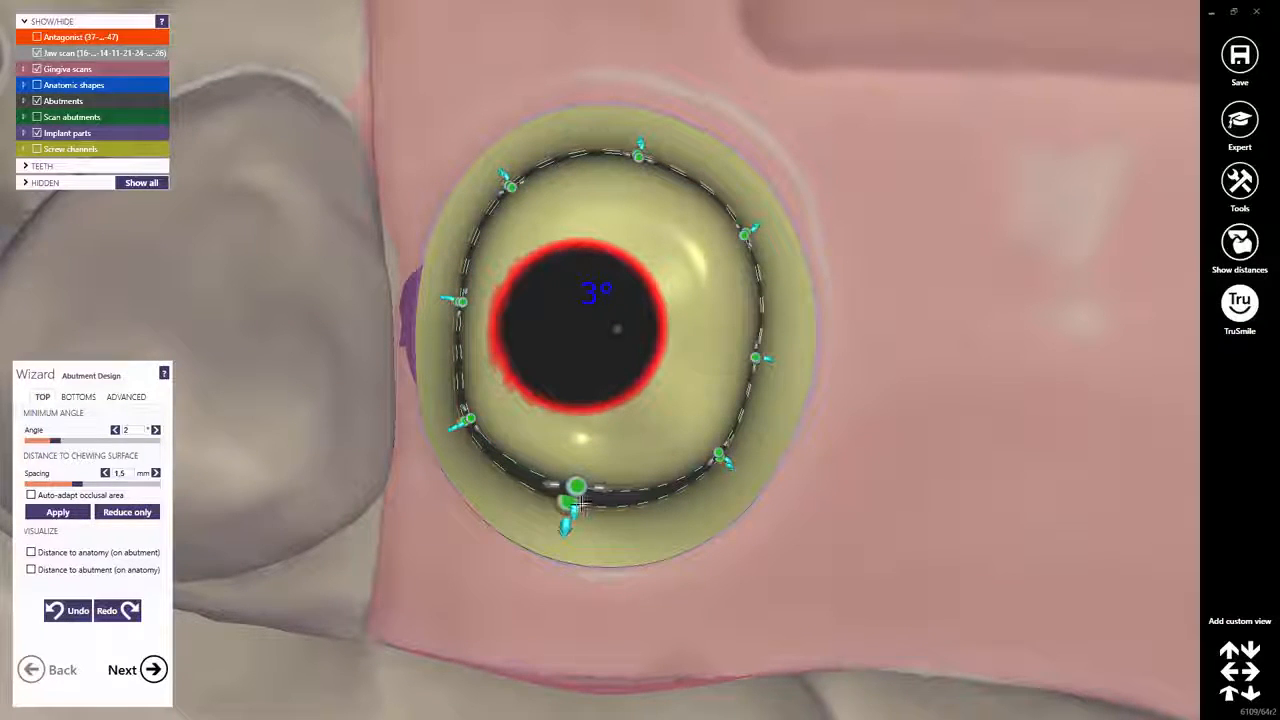
{"action": "left_click_drag", "start_coordinate": [581, 504], "coordinate": [613, 513]}
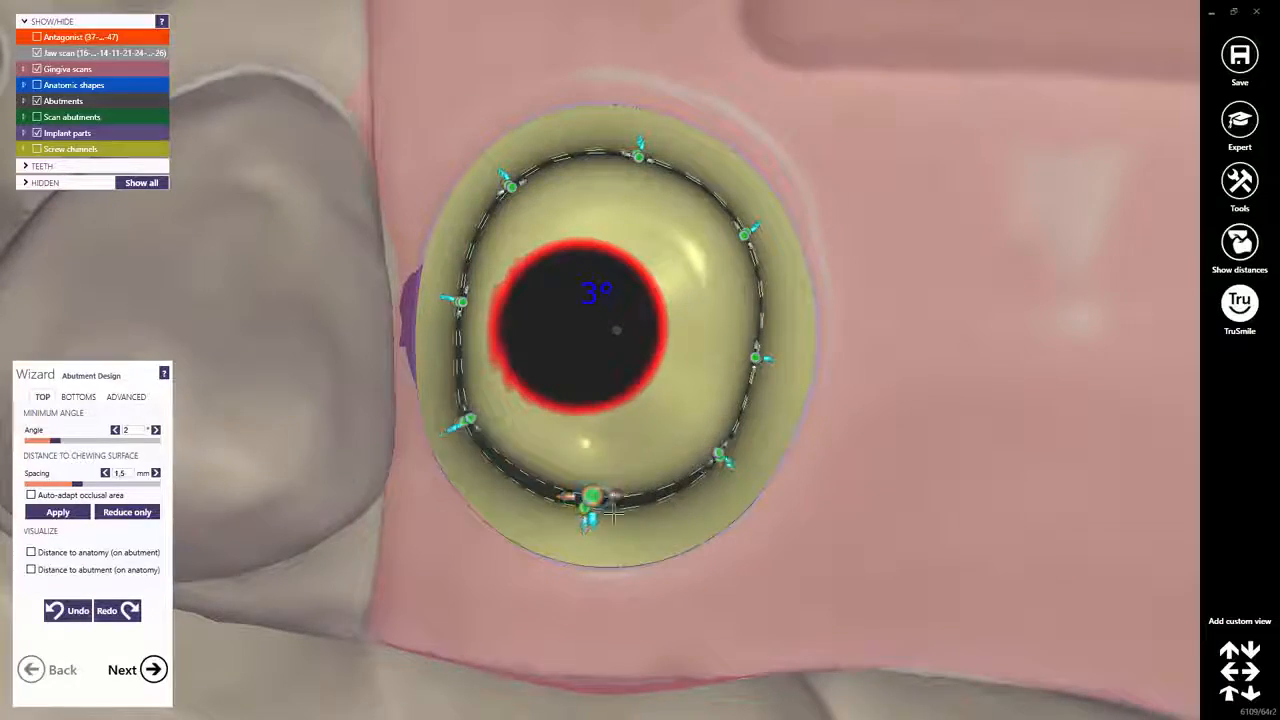
- Adjust the height of the tooth 14 abutment's top contour and lower its buccal tip while temporarily showing the antagonist
{"action": "key", "text": "Down"}
{"action": "right_click_drag", "start_coordinate": [623, 511], "coordinate": [724, 470]}
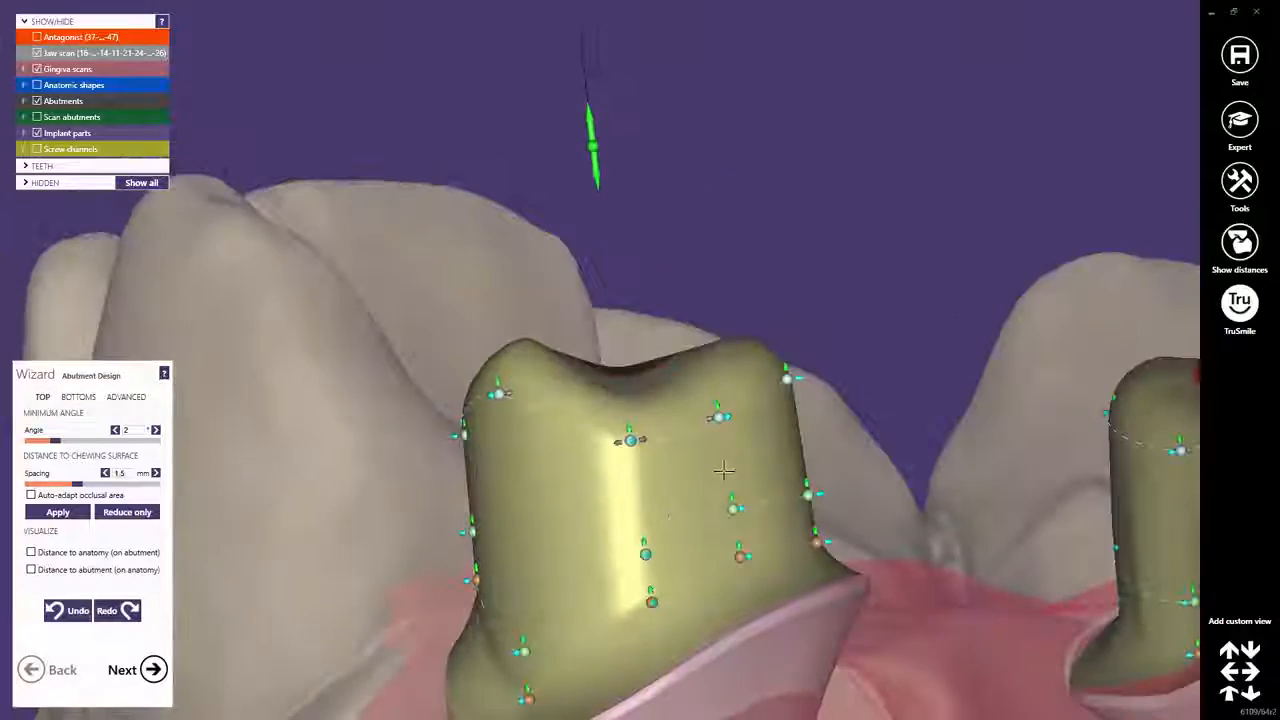
{"action": "left_click_drag", "start_coordinate": [715, 395], "coordinate": [720, 415]}
{"action": "key", "text": "Left"}
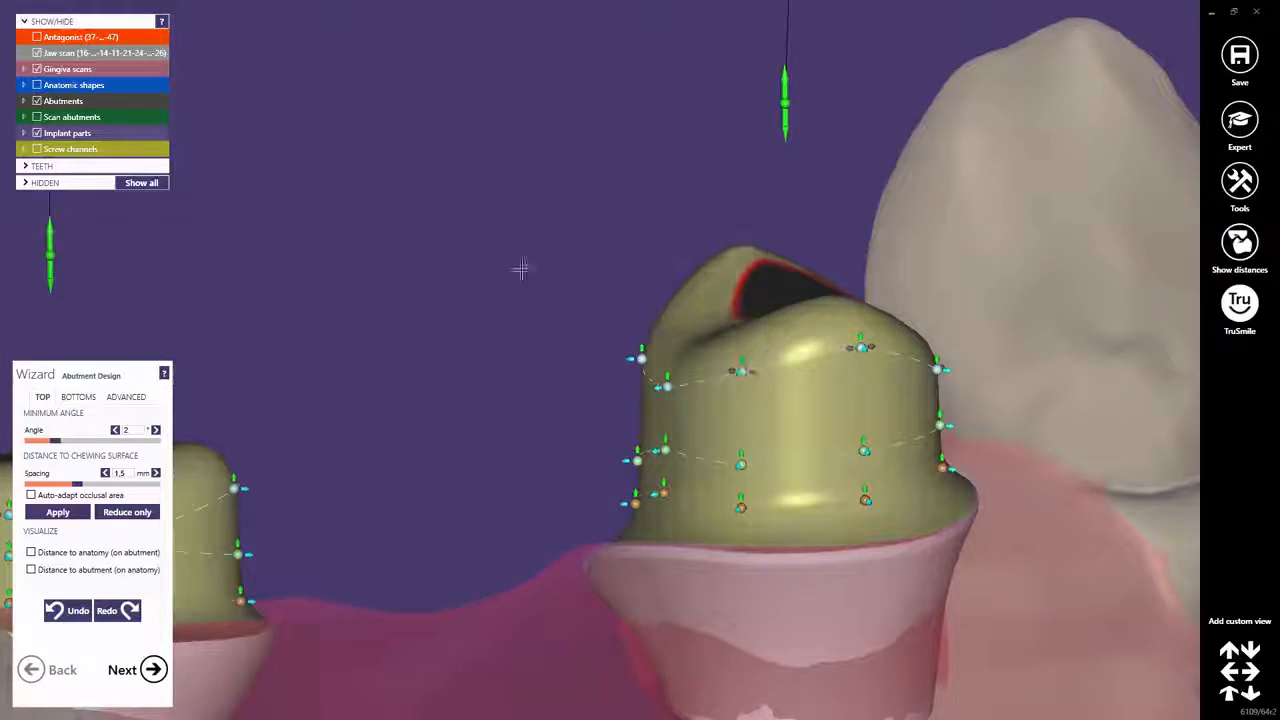
{"action": "left_click", "coordinate": [37, 38]}
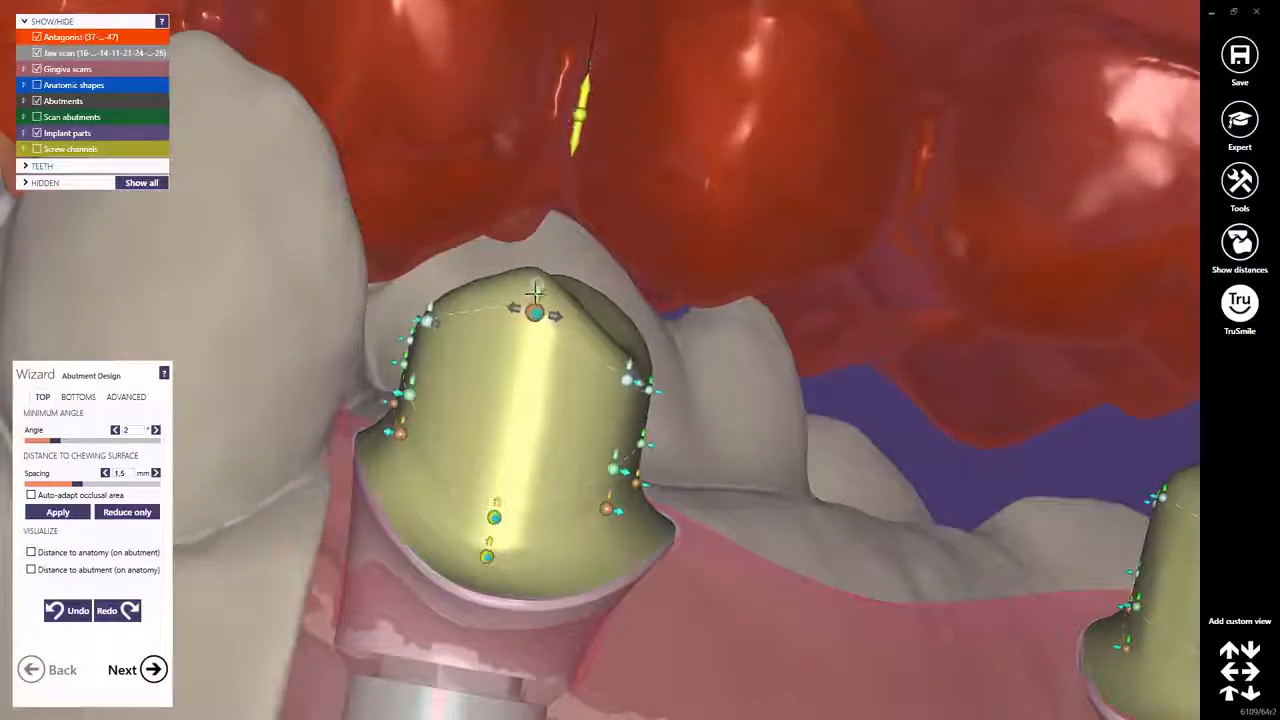
{"action": "left_click_drag", "start_coordinate": [535, 293], "coordinate": [534, 303]}
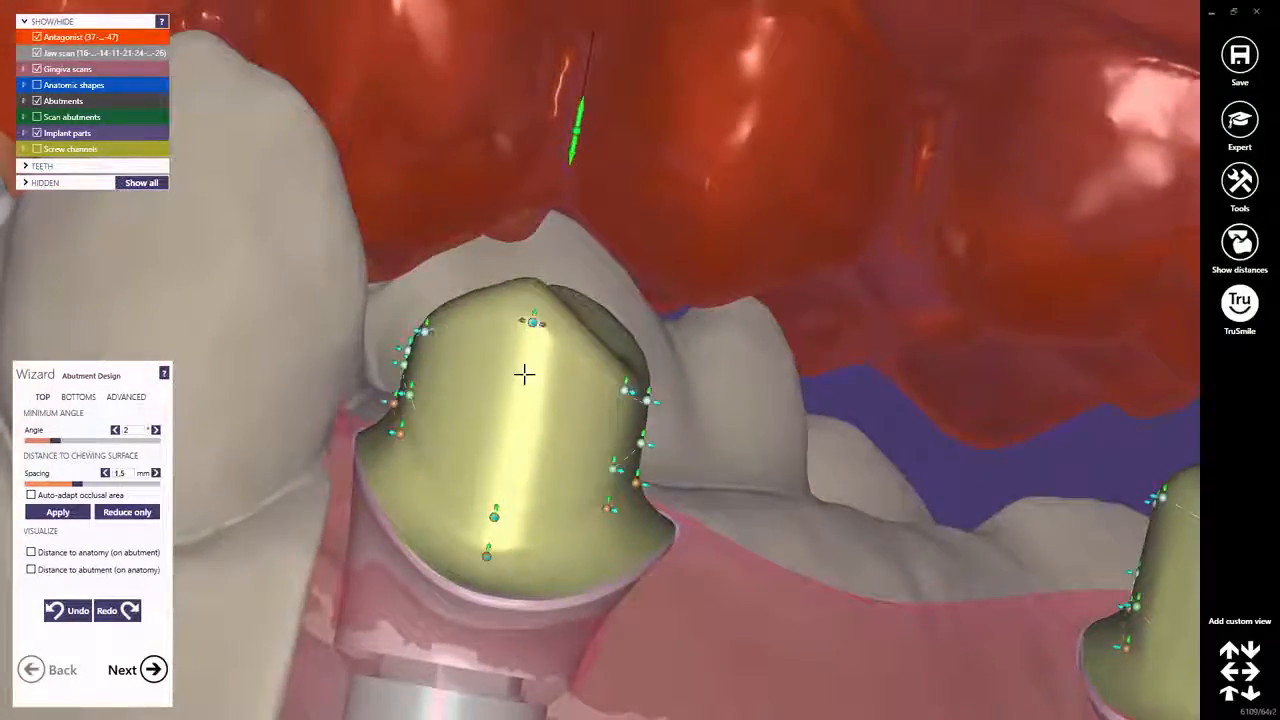
{"action": "scroll", "coordinate": [523, 374], "scroll_direction": "down", "scroll_amount": 5}
{"action": "right_click_drag", "start_coordinate": [248, 330], "coordinate": [289, 199]}
{"action": "left_click", "coordinate": [53, 40]}
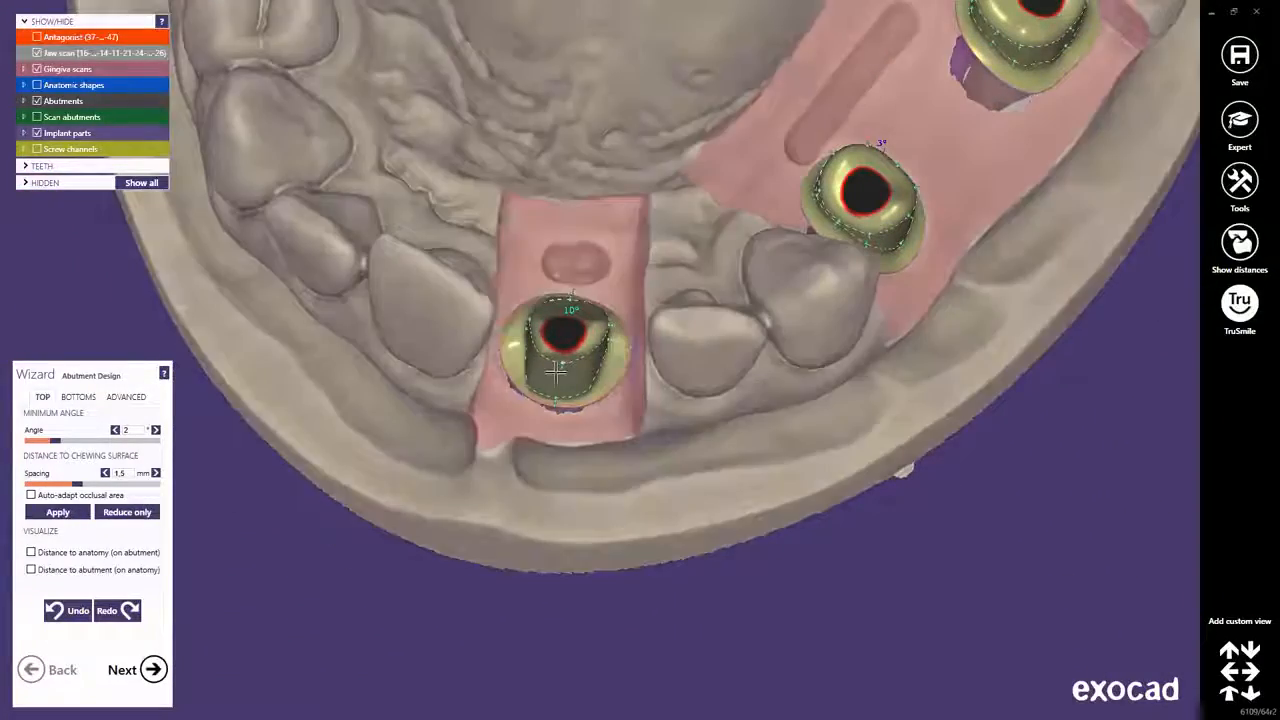
- From the occlusal view, widen the tooth 11 abutment's outline toward its margin and add mesiopalatal and distopalatal control points
{"action": "right_click_drag", "start_coordinate": [439, 289], "coordinate": [480, 338]}
{"action": "scroll", "coordinate": [598, 309], "scroll_direction": "up", "scroll_amount": 4}
{"action": "scroll", "coordinate": [588, 310], "scroll_direction": "up", "scroll_amount": 1}
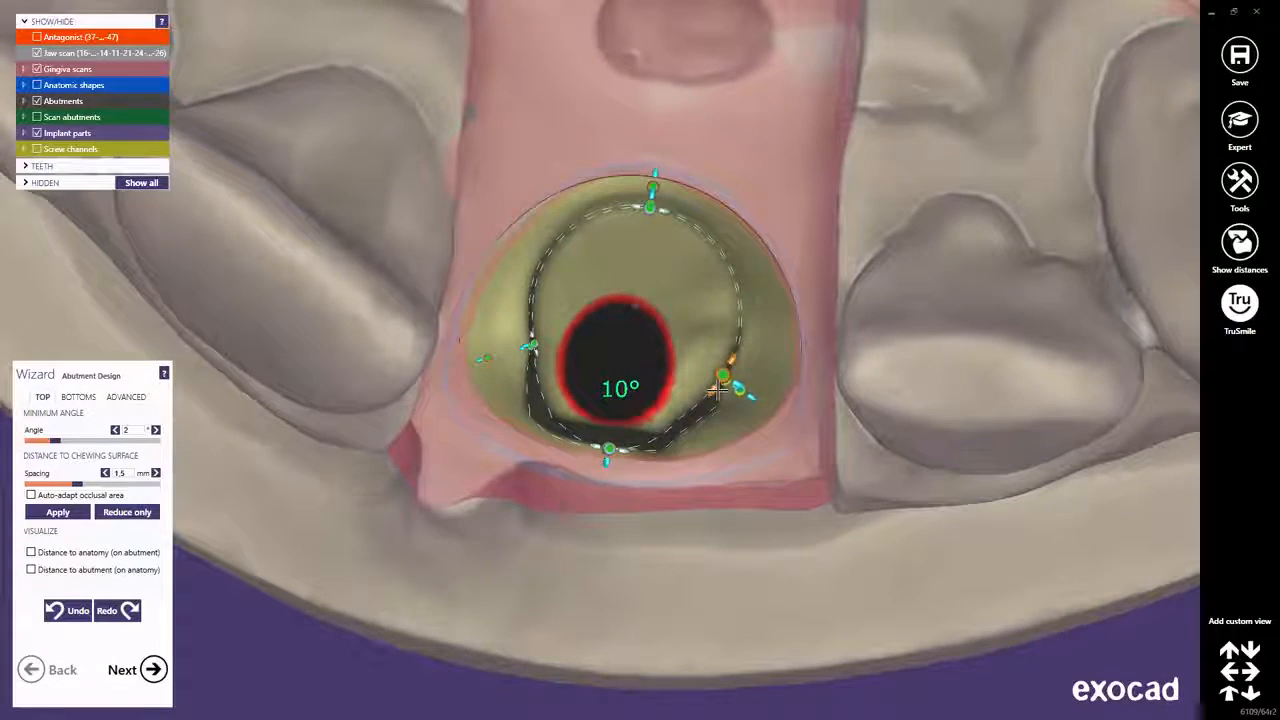
{"action": "left_click_drag", "start_coordinate": [754, 398], "coordinate": [756, 401]}
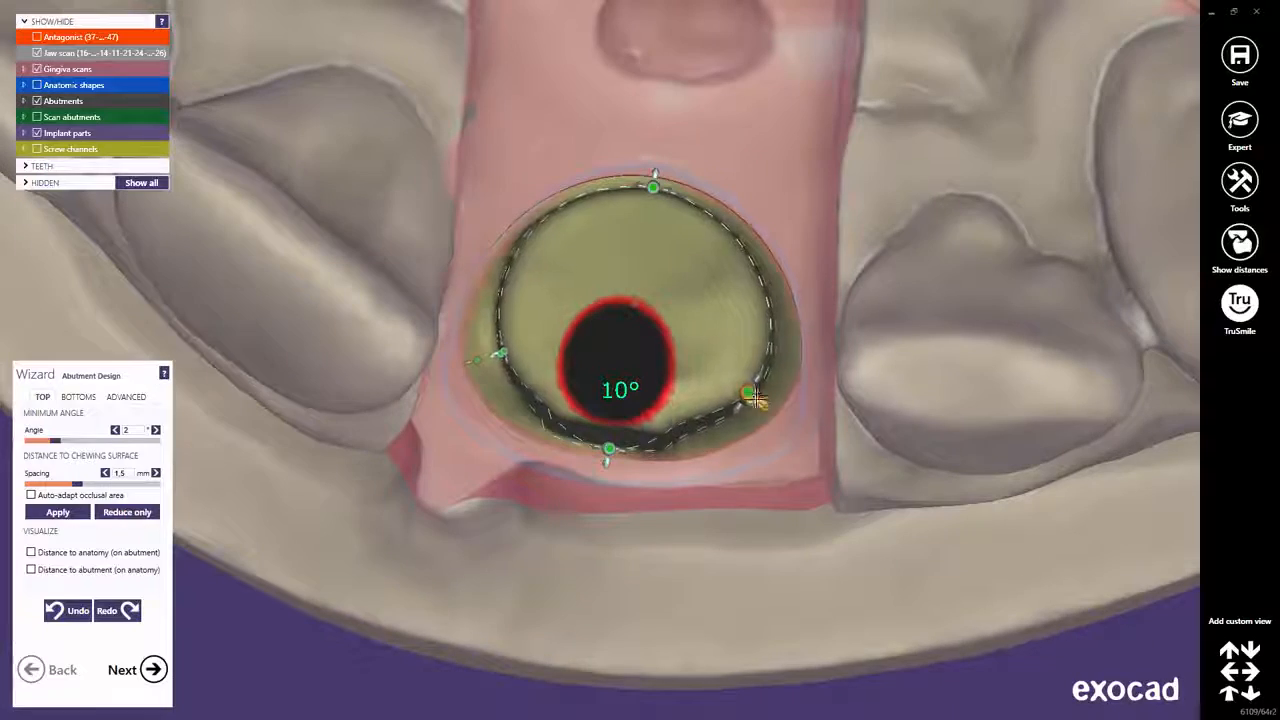
{"action": "right_click_drag", "start_coordinate": [756, 401], "coordinate": [740, 317]}
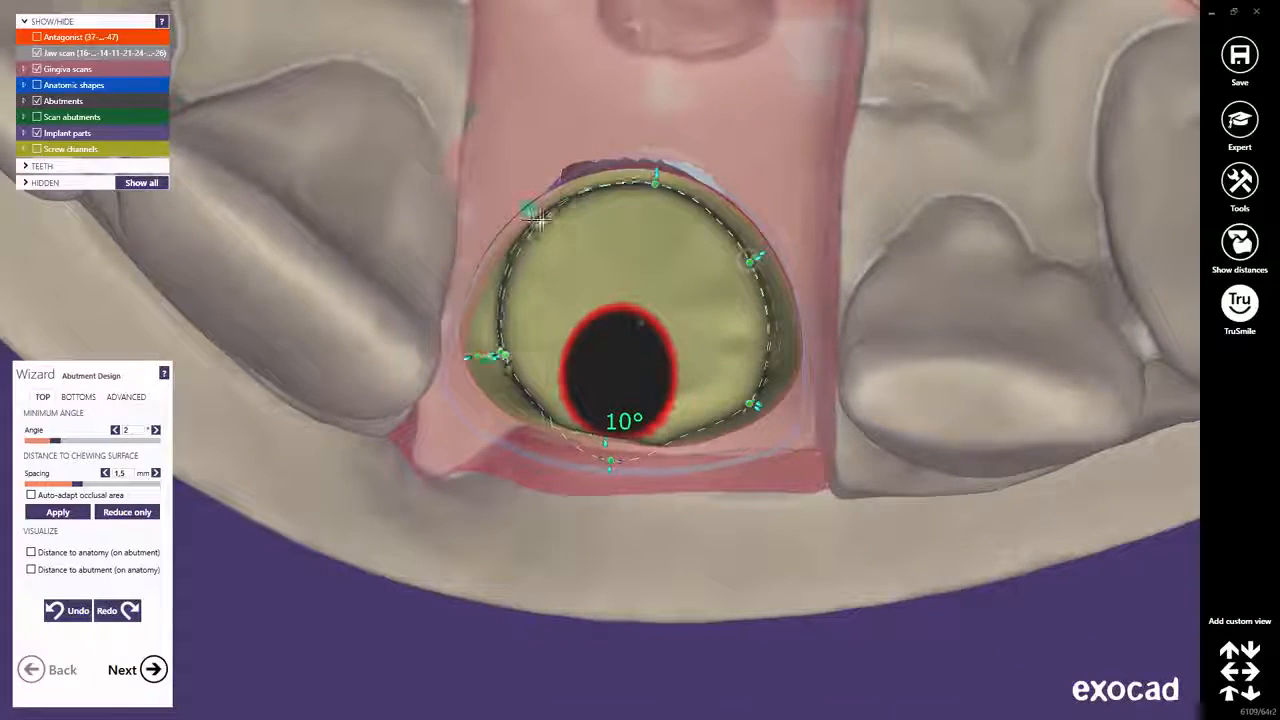
{"action": "right_click_drag", "start_coordinate": [560, 208], "coordinate": [728, 258]}
- Move the distopalatal and mesiopalatal shoulder points of the tooth 11 abutment inward, away from the margin
{"action": "scroll", "coordinate": [729, 258], "scroll_direction": "up", "scroll_amount": 4}
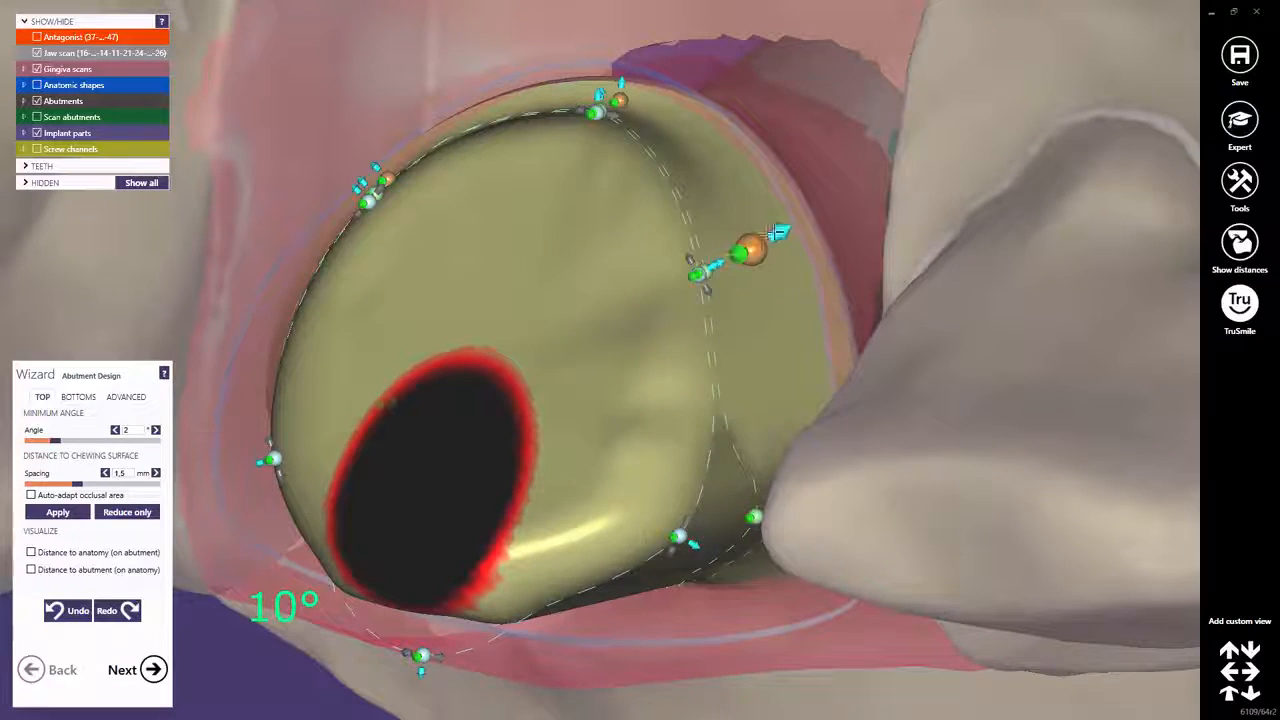
{"action": "left_click_drag", "start_coordinate": [752, 248], "coordinate": [729, 263]}
{"action": "right_click_drag", "start_coordinate": [649, 243], "coordinate": [655, 248]}
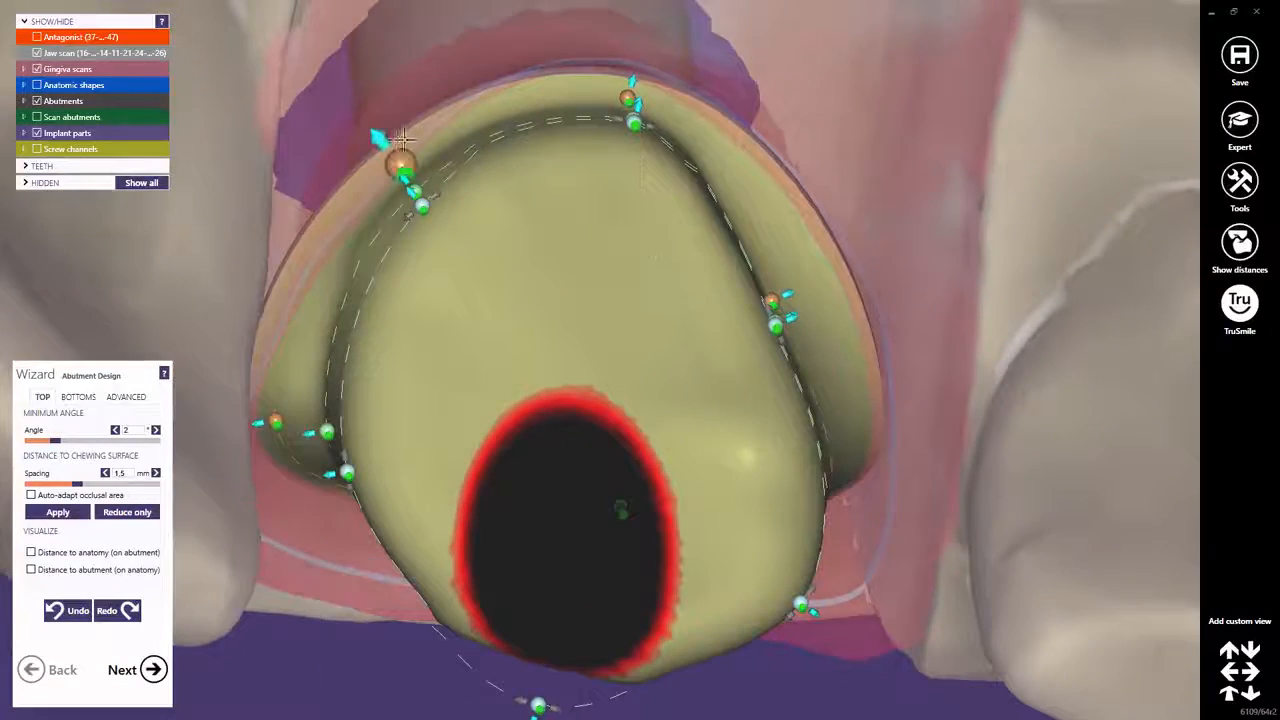
{"action": "left_click_drag", "start_coordinate": [384, 148], "coordinate": [425, 178]}
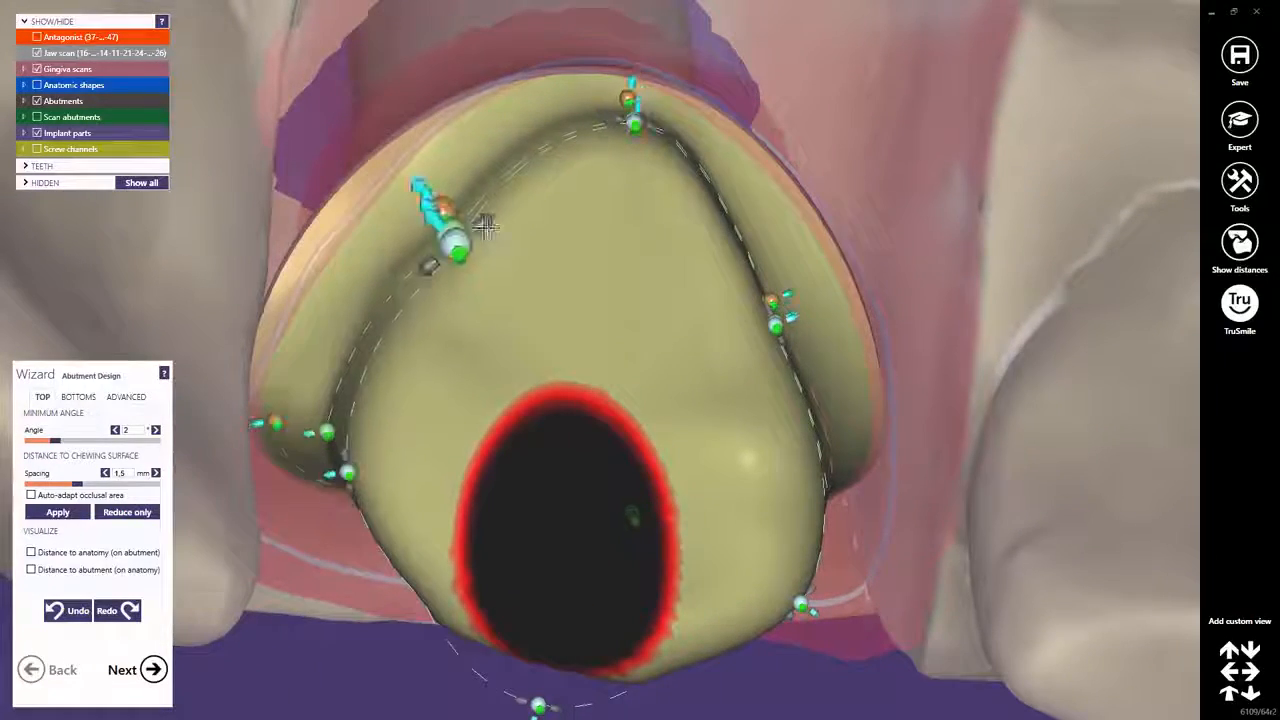
{"action": "right_click_drag", "start_coordinate": [486, 211], "coordinate": [480, 236]}
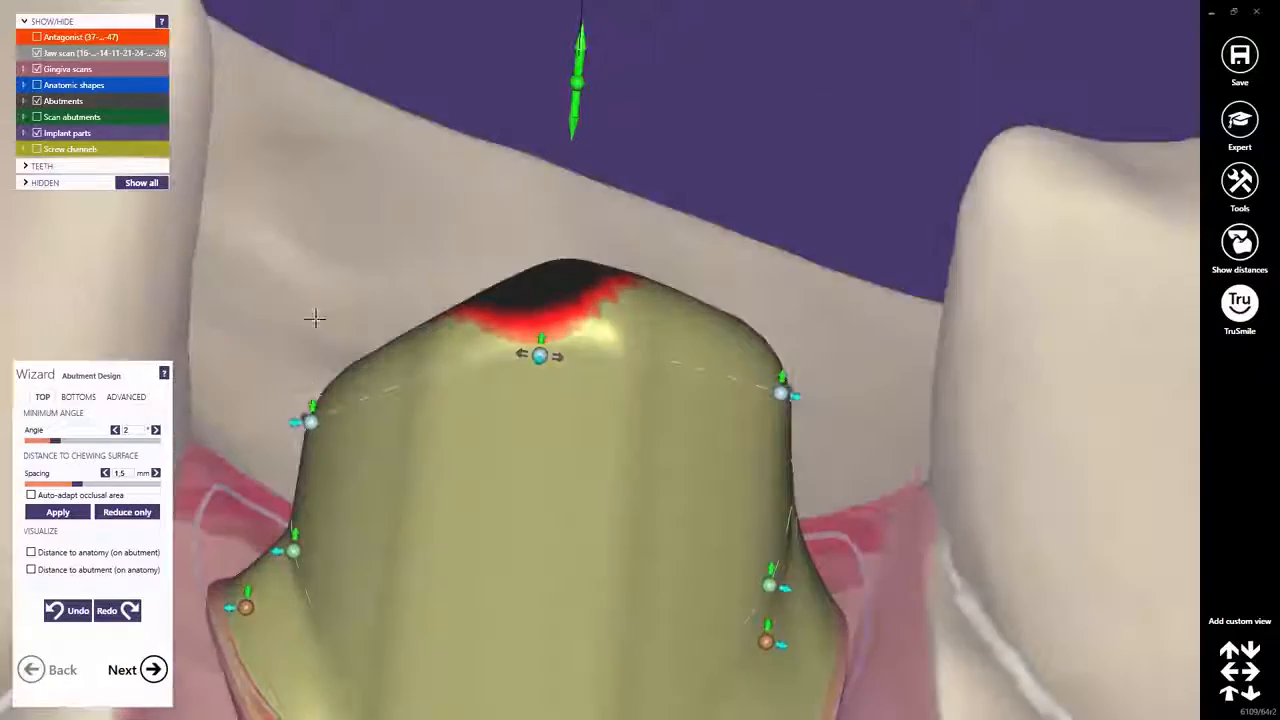
- Raise the mesial and distal upper corners of the tooth 11 abutment
{"action": "left_click_drag", "start_coordinate": [311, 392], "coordinate": [355, 268]}
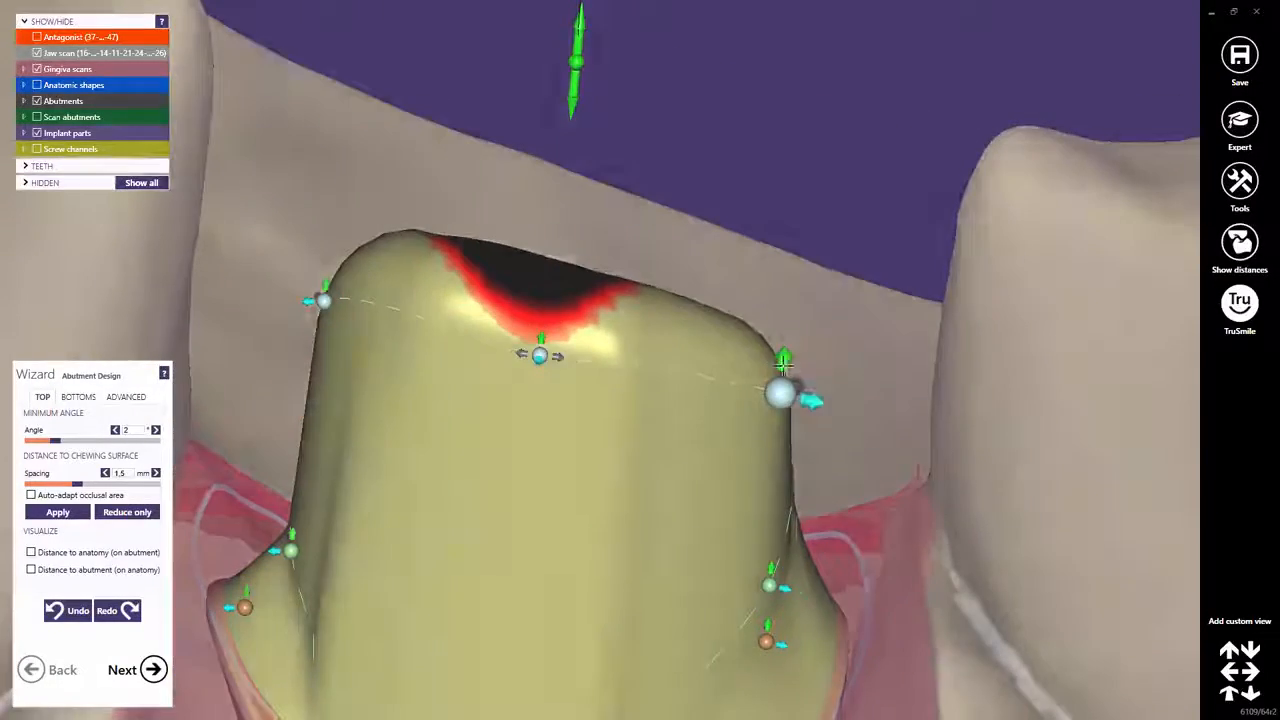
{"action": "left_click_drag", "start_coordinate": [783, 391], "coordinate": [788, 352]}
{"action": "scroll", "coordinate": [604, 491], "scroll_direction": "down", "scroll_amount": 4}
{"action": "right_click_drag", "start_coordinate": [604, 491], "coordinate": [566, 300]}
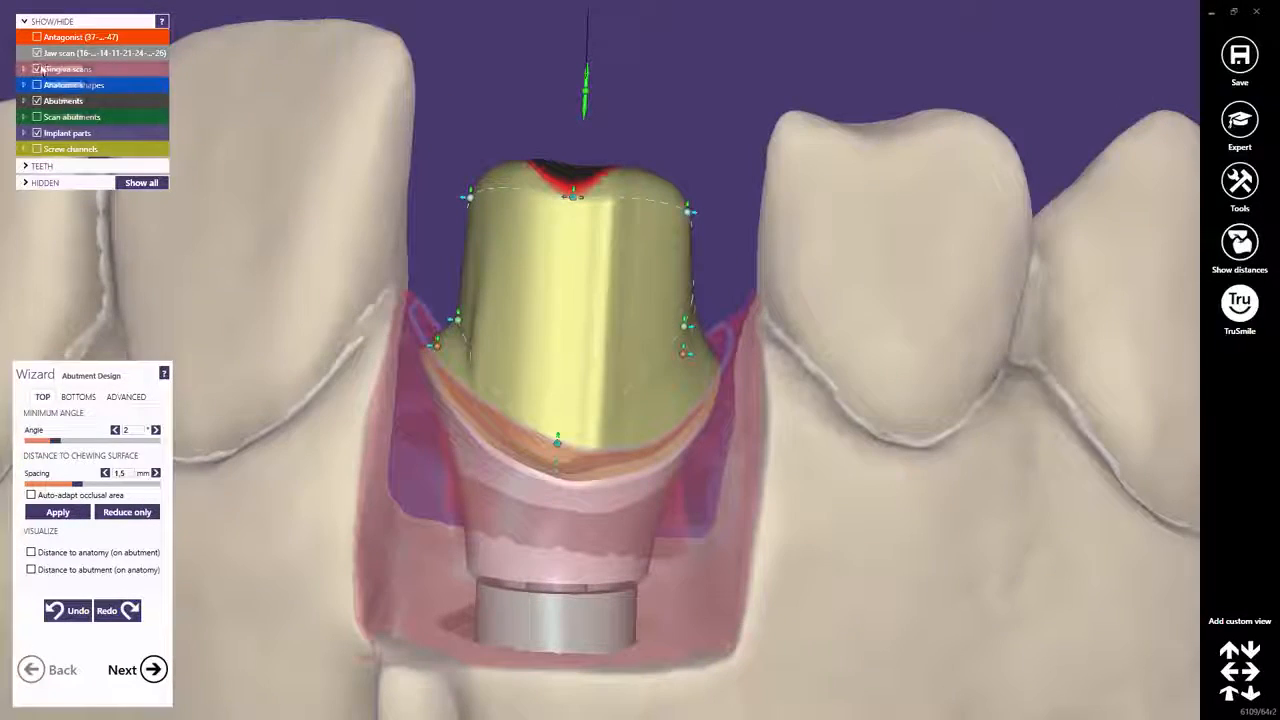
- With the gingiva scans hidden, lower the tooth 11 abutment's labial top centre and adjust its labial and distal shoulder points
{"action": "left_click", "coordinate": [60, 69]}
{"action": "scroll", "coordinate": [557, 420], "scroll_direction": "up", "scroll_amount": 3}
{"action": "left_click_drag", "start_coordinate": [557, 420], "coordinate": [565, 364]}
{"action": "left_click_drag", "start_coordinate": [577, 120], "coordinate": [572, 237]}
{"action": "left_click_drag", "start_coordinate": [721, 322], "coordinate": [706, 388]}
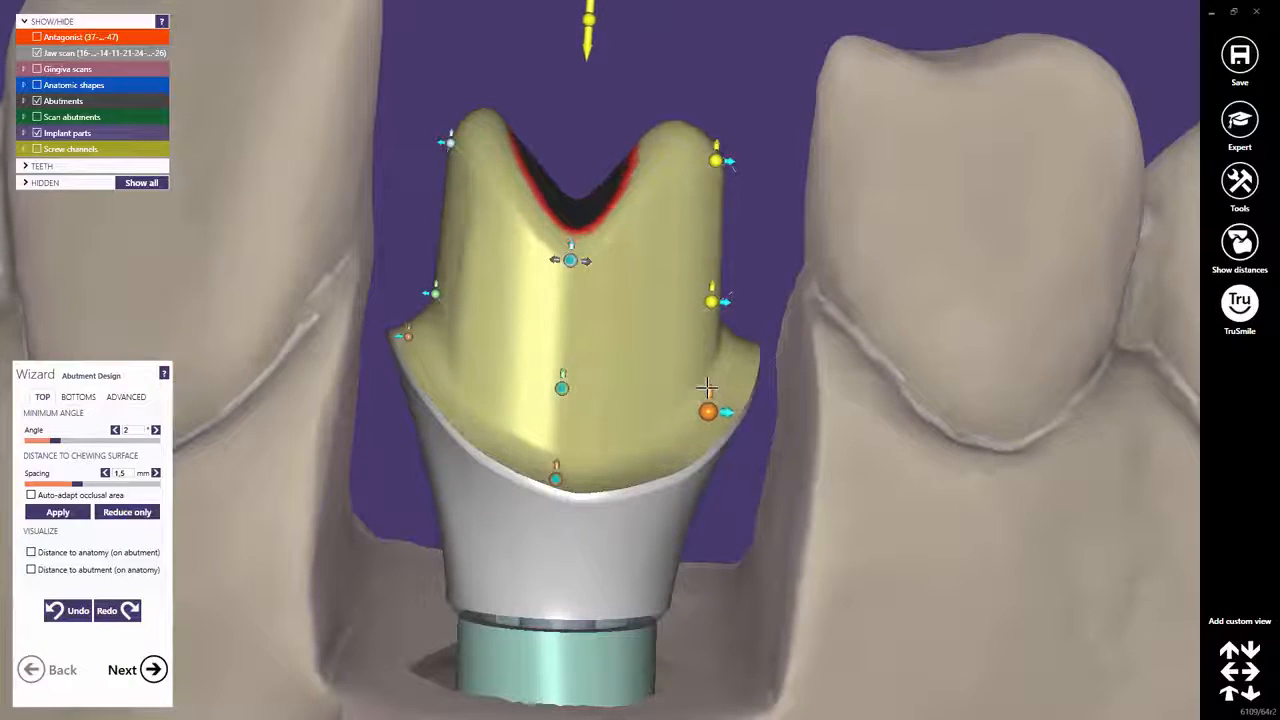
- Narrow the tooth 11 abutment's top by moving its mesial and distal upper points inward, and fine-tune a top point's height
{"action": "left_click", "coordinate": [440, 141]}
{"action": "left_click_drag", "start_coordinate": [433, 141], "coordinate": [439, 141]}
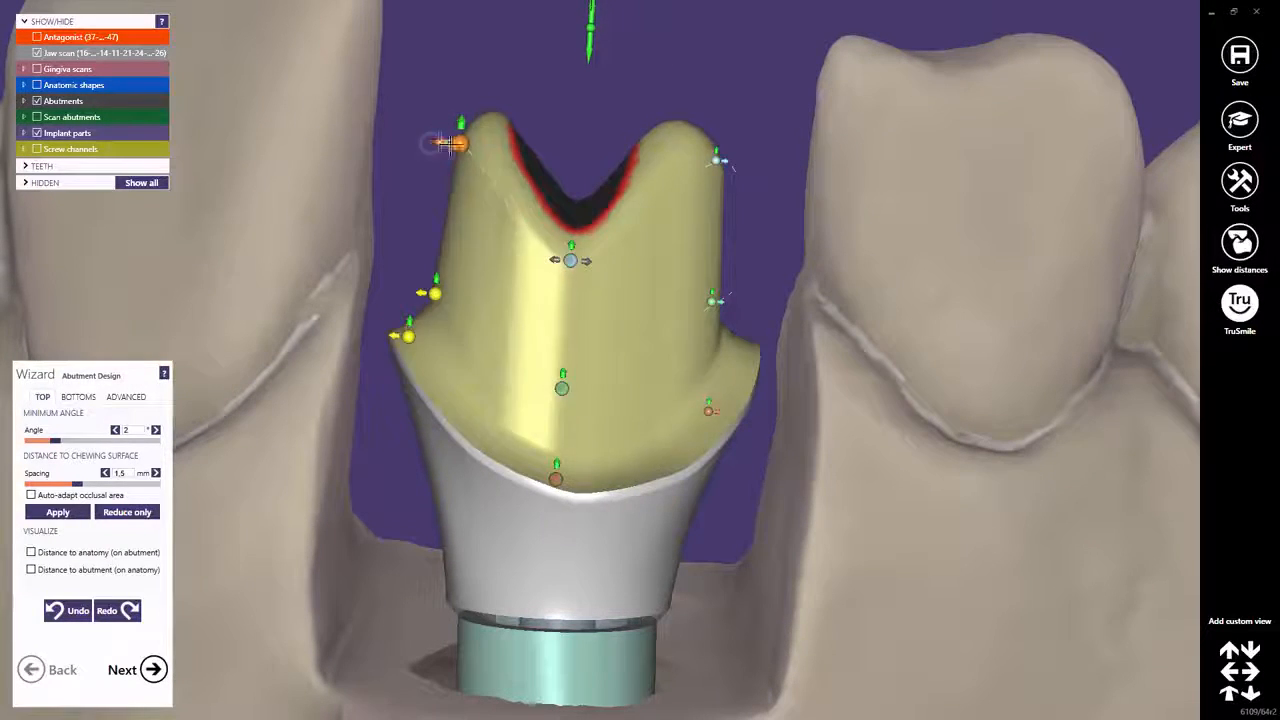
{"action": "left_click_drag", "start_coordinate": [738, 162], "coordinate": [730, 165]}
{"action": "right_click_drag", "start_coordinate": [722, 176], "coordinate": [712, 300]}
{"action": "scroll", "coordinate": [704, 134], "scroll_direction": "up", "scroll_amount": 2}
{"action": "mouse_move", "coordinate": [706, 132]}
{"action": "left_mouse_down"}
{"action": "mouse_move", "coordinate": [722, 100]}
{"action": "mouse_move", "coordinate": [724, 141]}
{"action": "mouse_move", "coordinate": [710, 140]}
{"action": "left_mouse_up"}
- Raise the middle and shoulder control points on the labial face of the tooth 11 abutment slightly
{"action": "right_click_drag", "start_coordinate": [710, 140], "coordinate": [650, 215]}
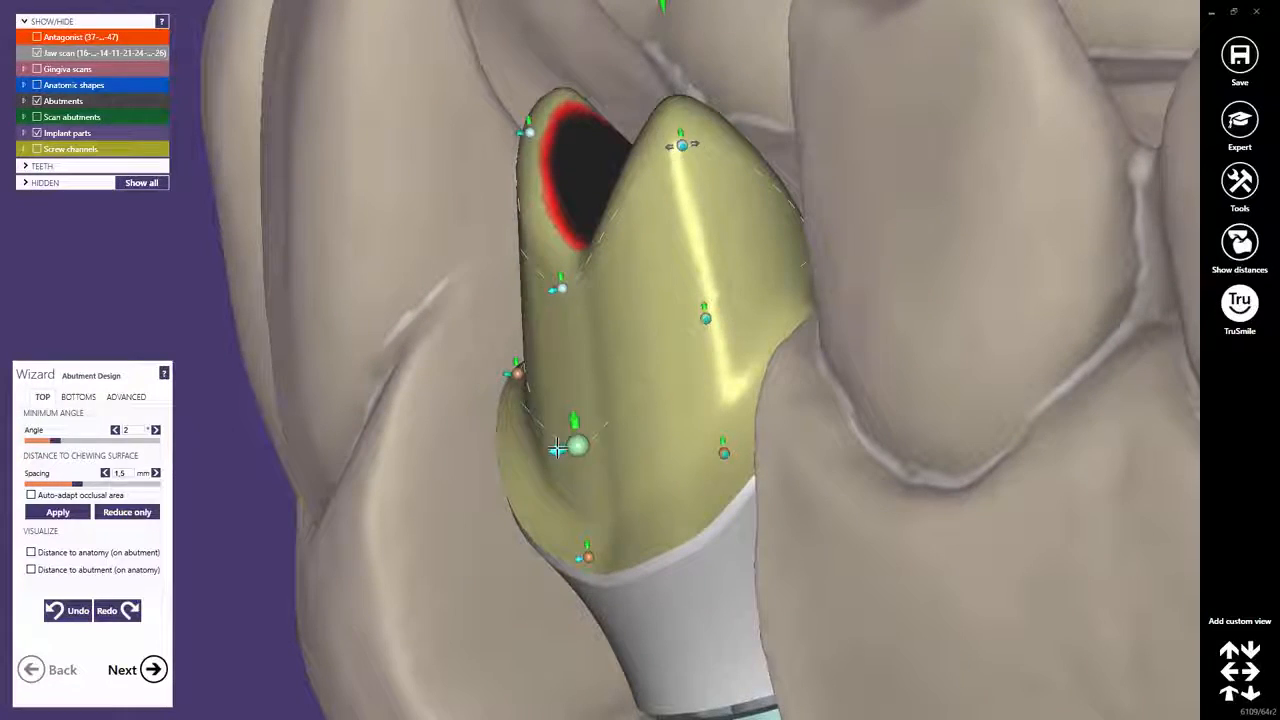
{"action": "left_click_drag", "start_coordinate": [576, 445], "coordinate": [574, 417]}
{"action": "left_click_drag", "start_coordinate": [589, 556], "coordinate": [588, 540]}
{"action": "right_click_drag", "start_coordinate": [588, 540], "coordinate": [602, 519]}
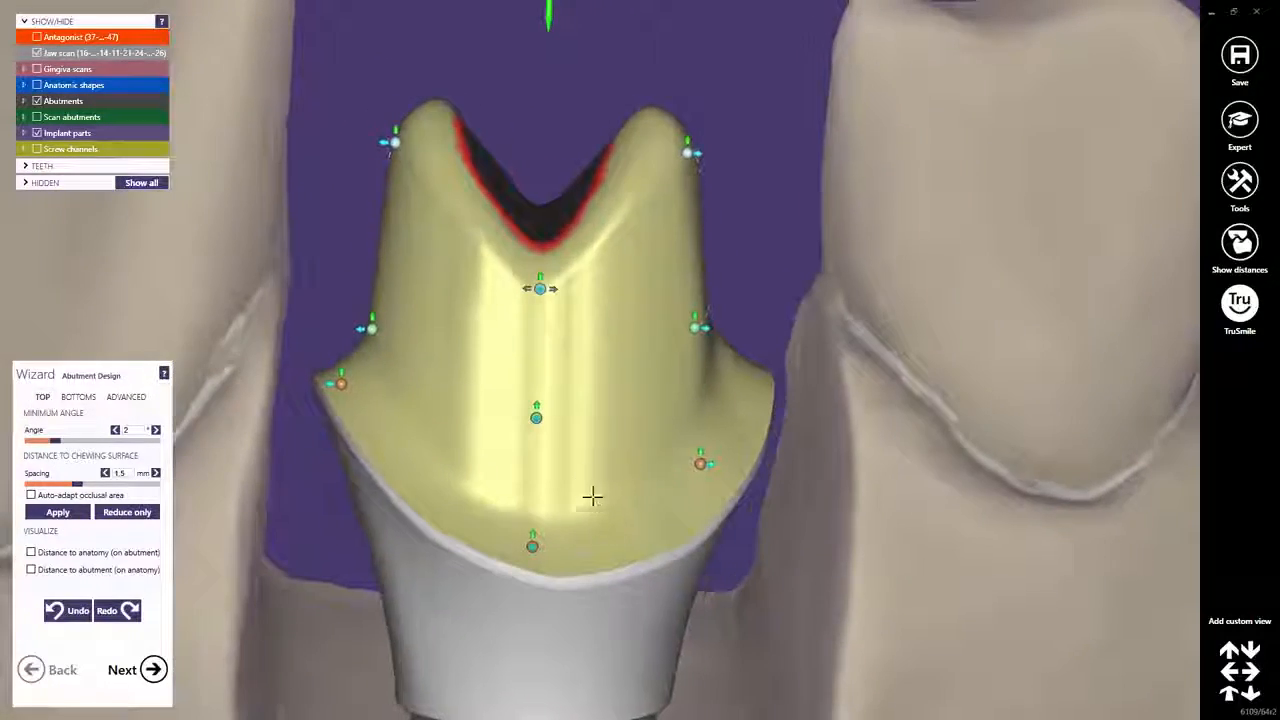
- Check the tooth 11 abutment from the labial and palatal sides and show the gingiva scans again
{"action": "scroll", "coordinate": [585, 480], "scroll_direction": "down", "scroll_amount": 5}
{"action": "middle_click_drag", "start_coordinate": [628, 522], "coordinate": [660, 406]}
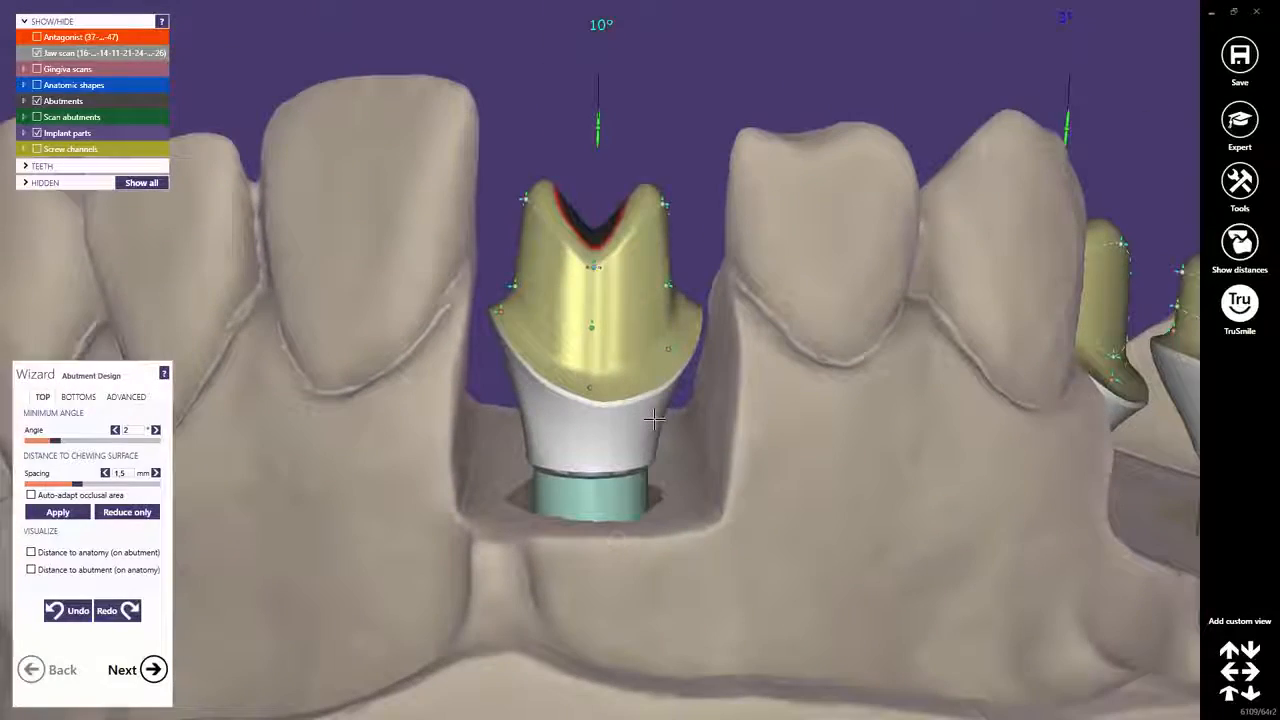
{"action": "mouse_move", "coordinate": [604, 223]}
{"action": "right_mouse_down"}
{"action": "mouse_move", "coordinate": [594, 236]}
{"action": "mouse_move", "coordinate": [602, 228]}
{"action": "right_mouse_up"}
{"action": "middle_click_drag", "start_coordinate": [602, 228], "coordinate": [586, 461]}
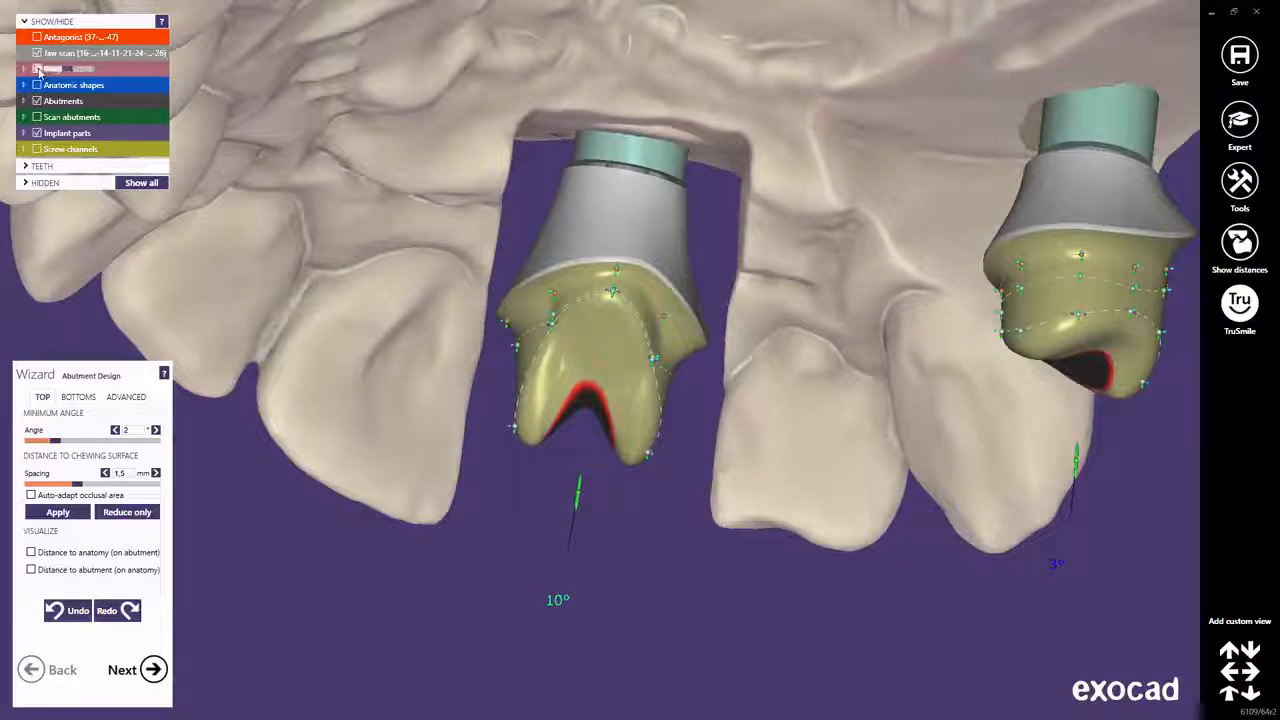
{"action": "left_click", "coordinate": [48, 69]}
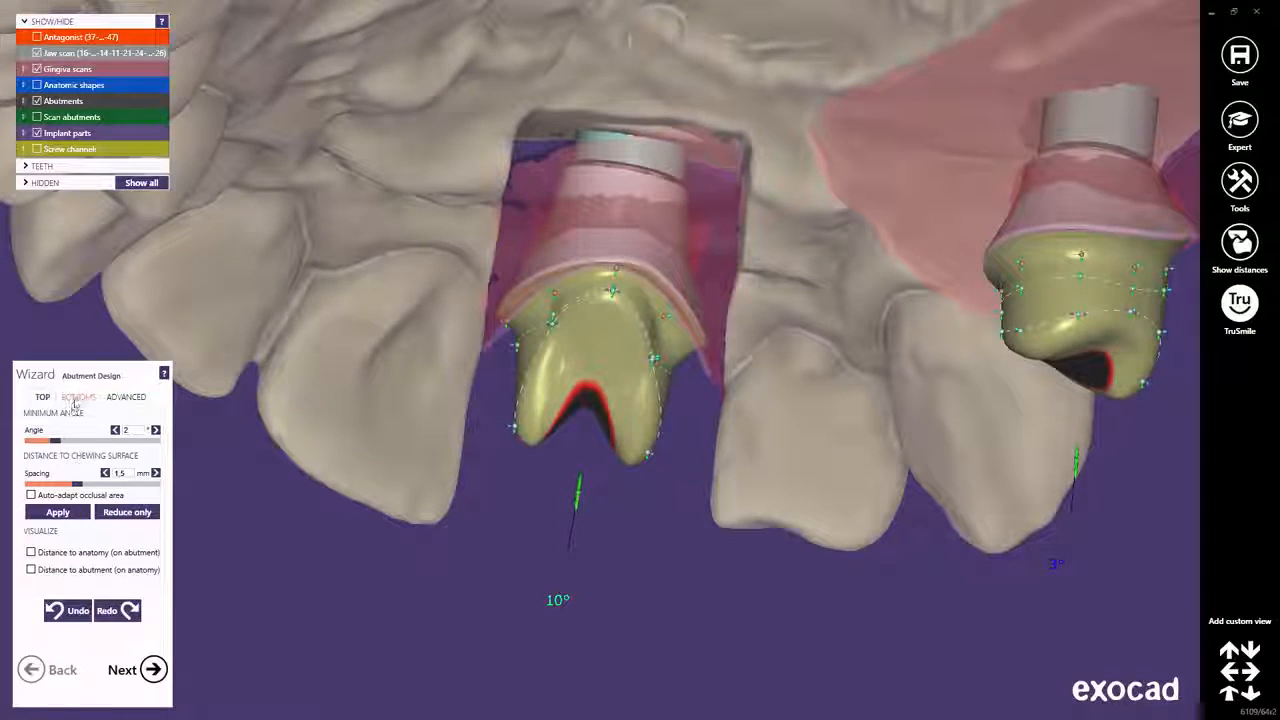
- Examine the bottom margin control points of the tooth 11 abutment, and return to the top shaping settings
{"action": "left_click", "coordinate": [77, 397]}
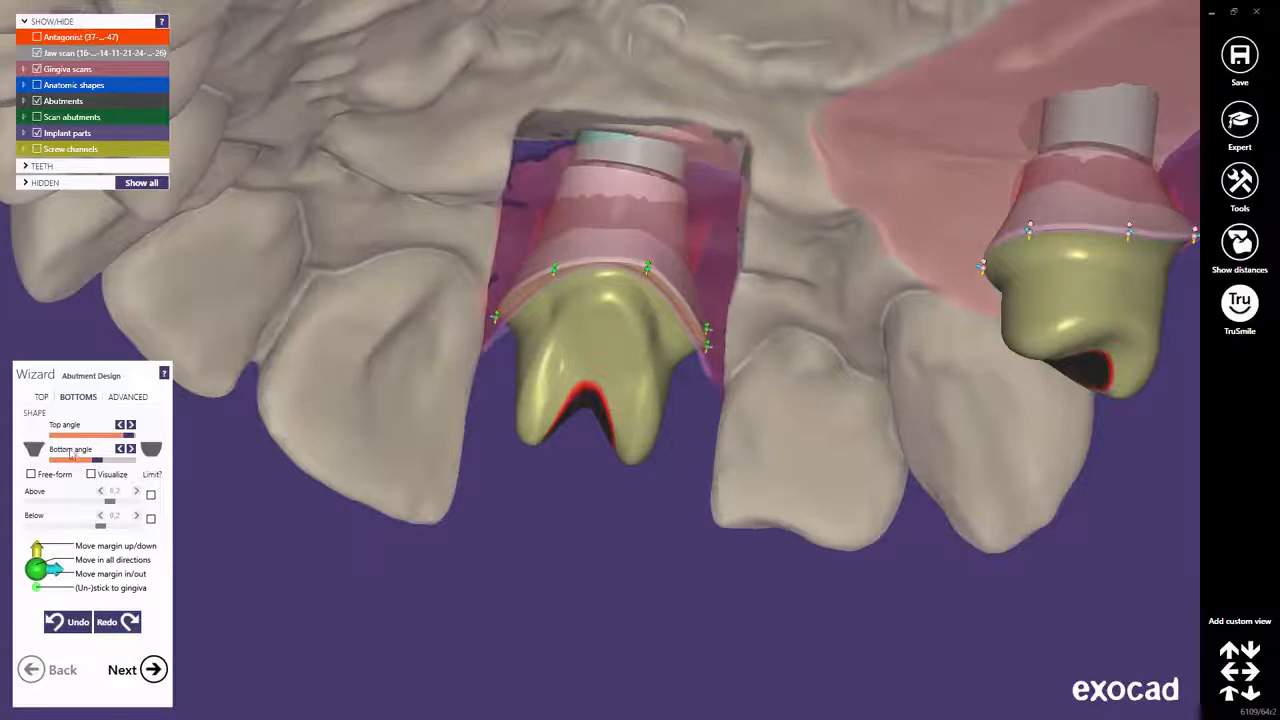
{"action": "scroll", "coordinate": [540, 280], "scroll_direction": "up", "scroll_amount": 4}
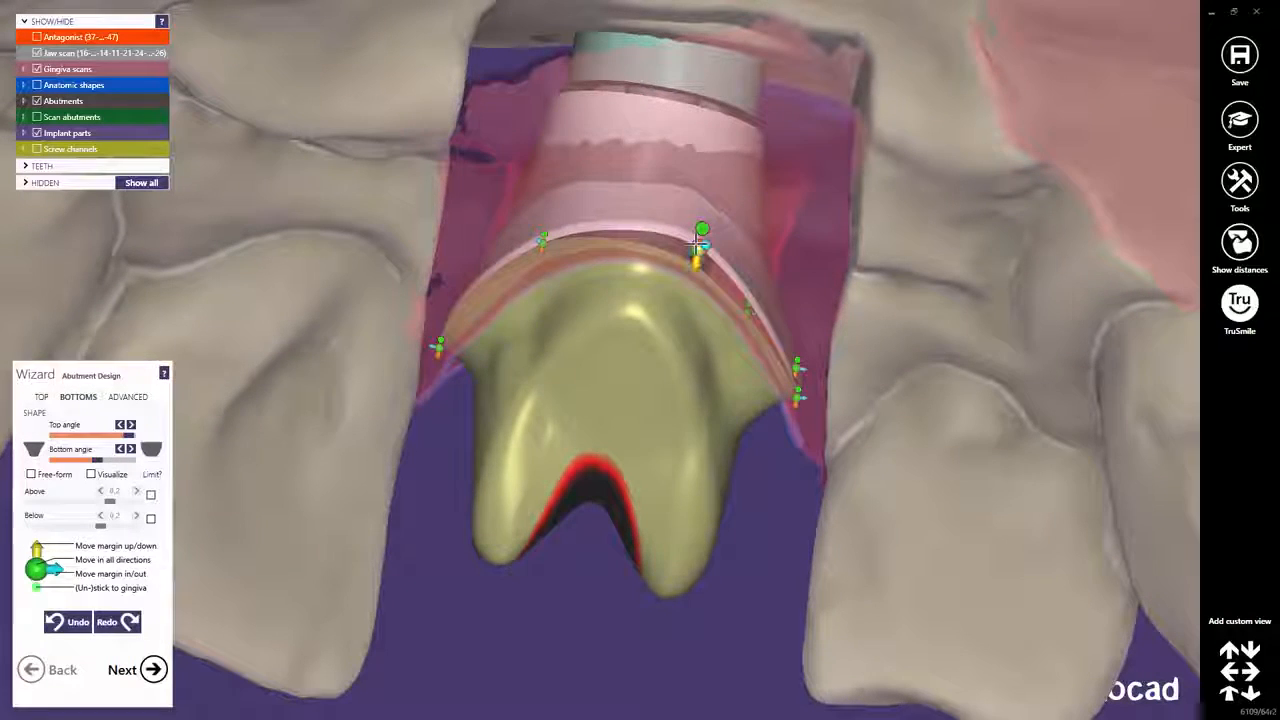
{"action": "mouse_move", "coordinate": [625, 231]}
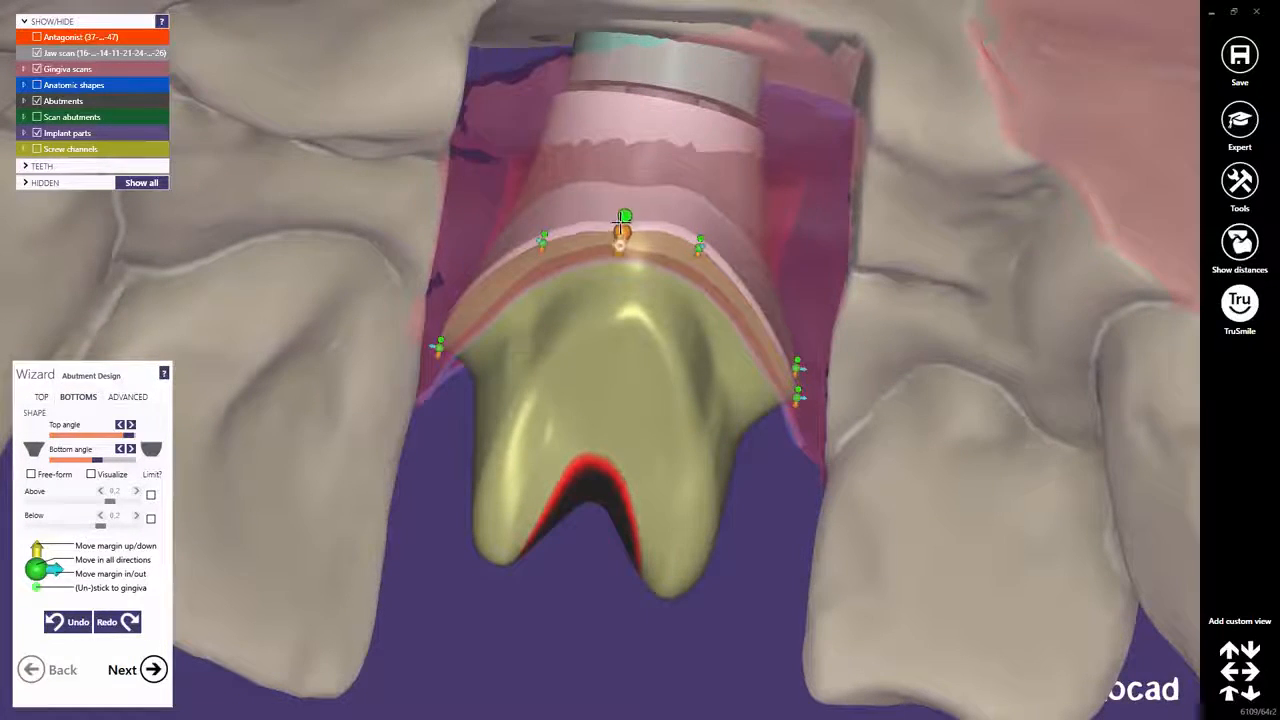
{"action": "right_click_drag", "start_coordinate": [614, 338], "coordinate": [649, 446]}
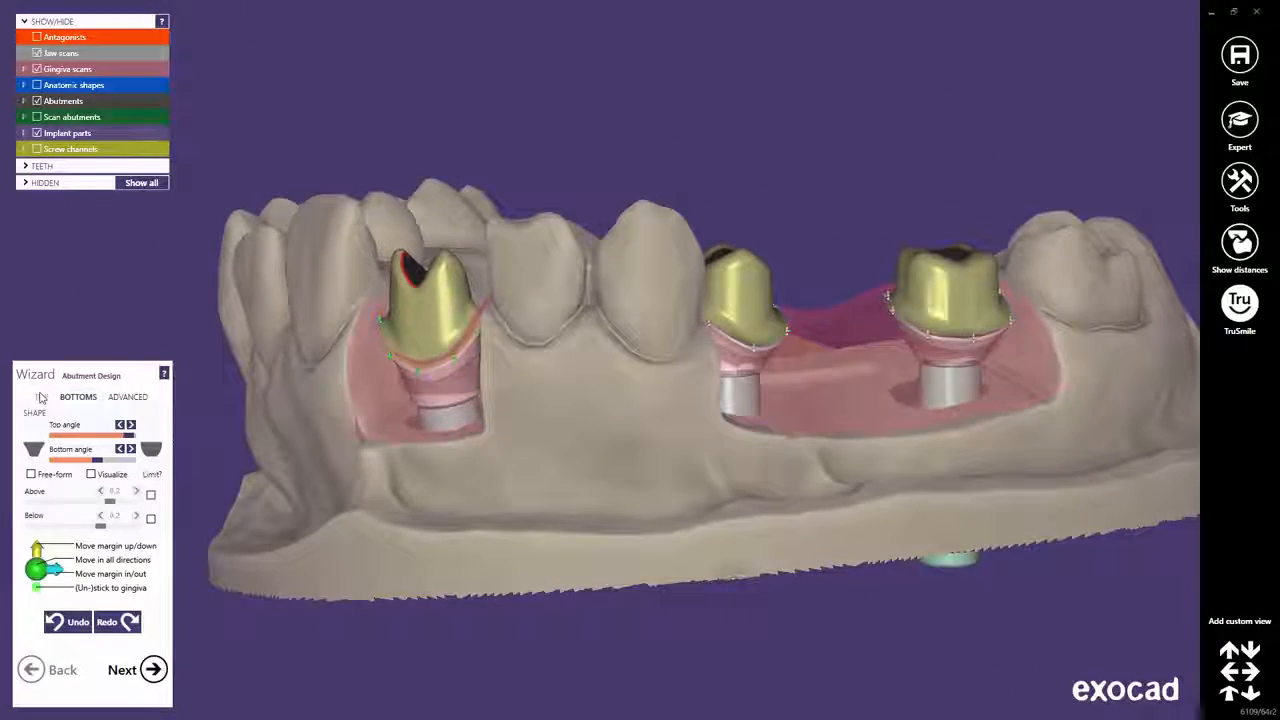
{"action": "left_click", "coordinate": [40, 397]}
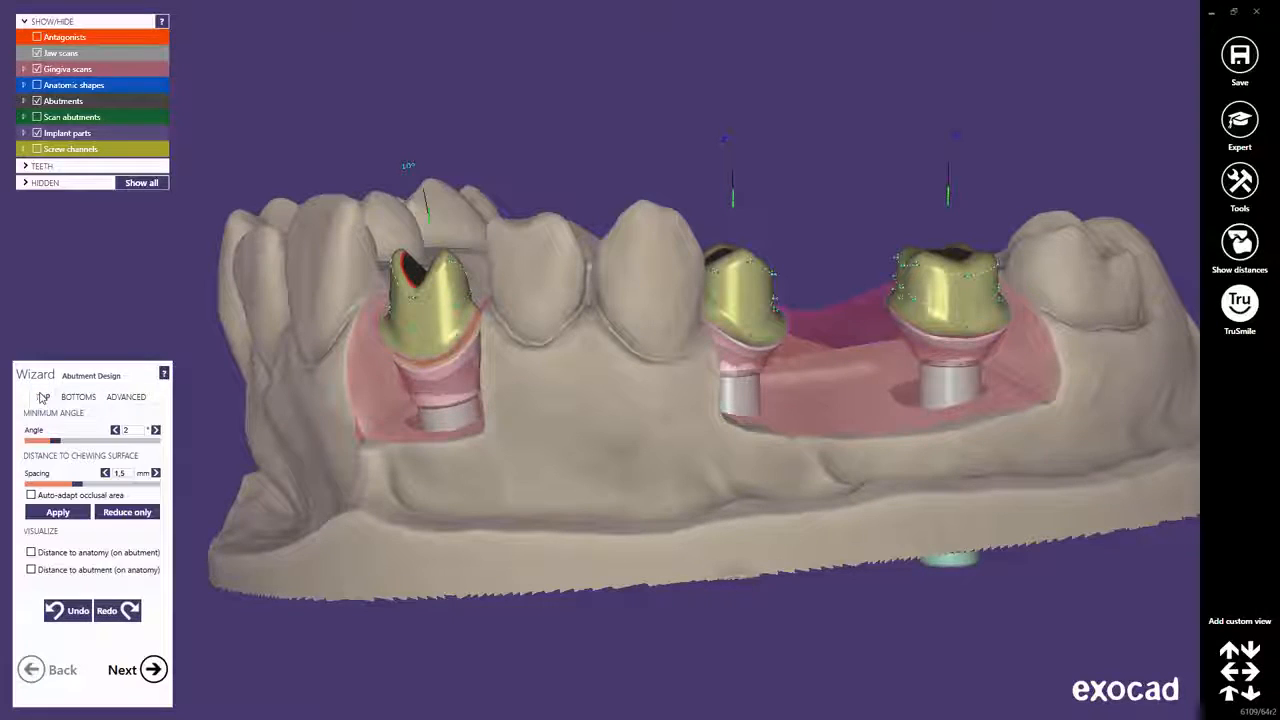
- Hide the jaw scans while keeping the gingiva scans displayed around the three abutments
{"action": "left_click", "coordinate": [37, 53]}
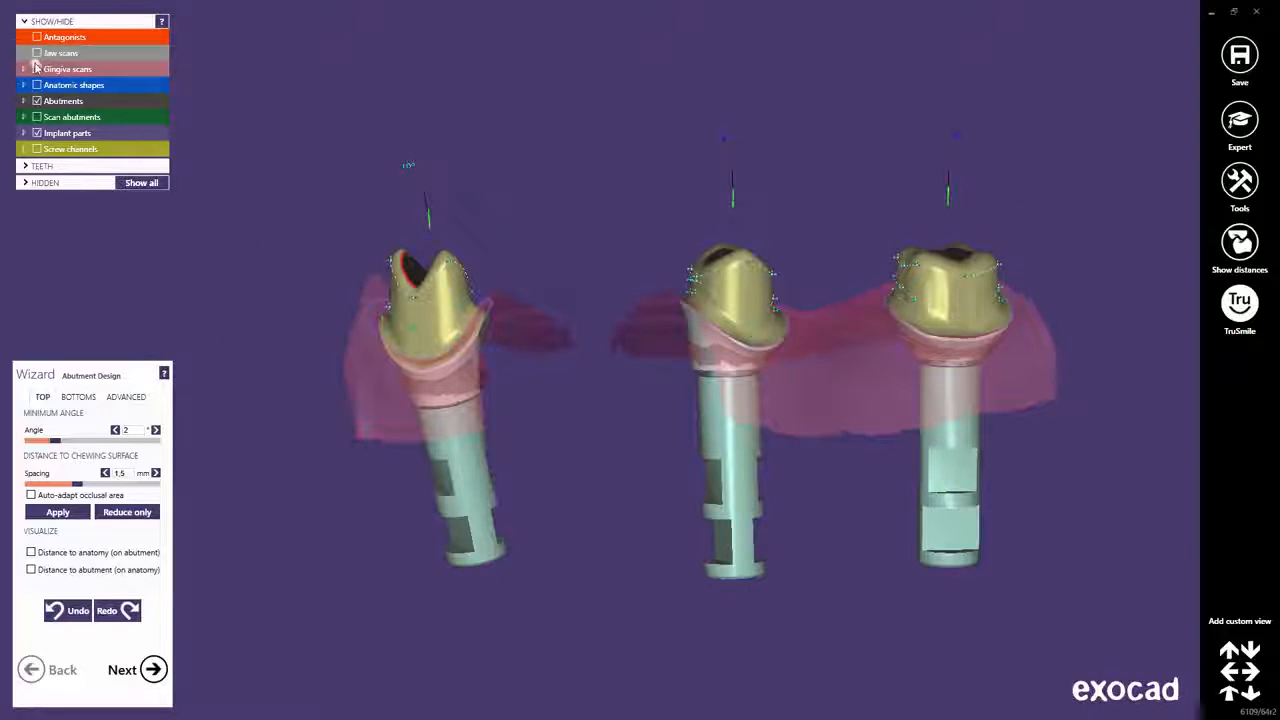
{"action": "left_click", "coordinate": [37, 69]}
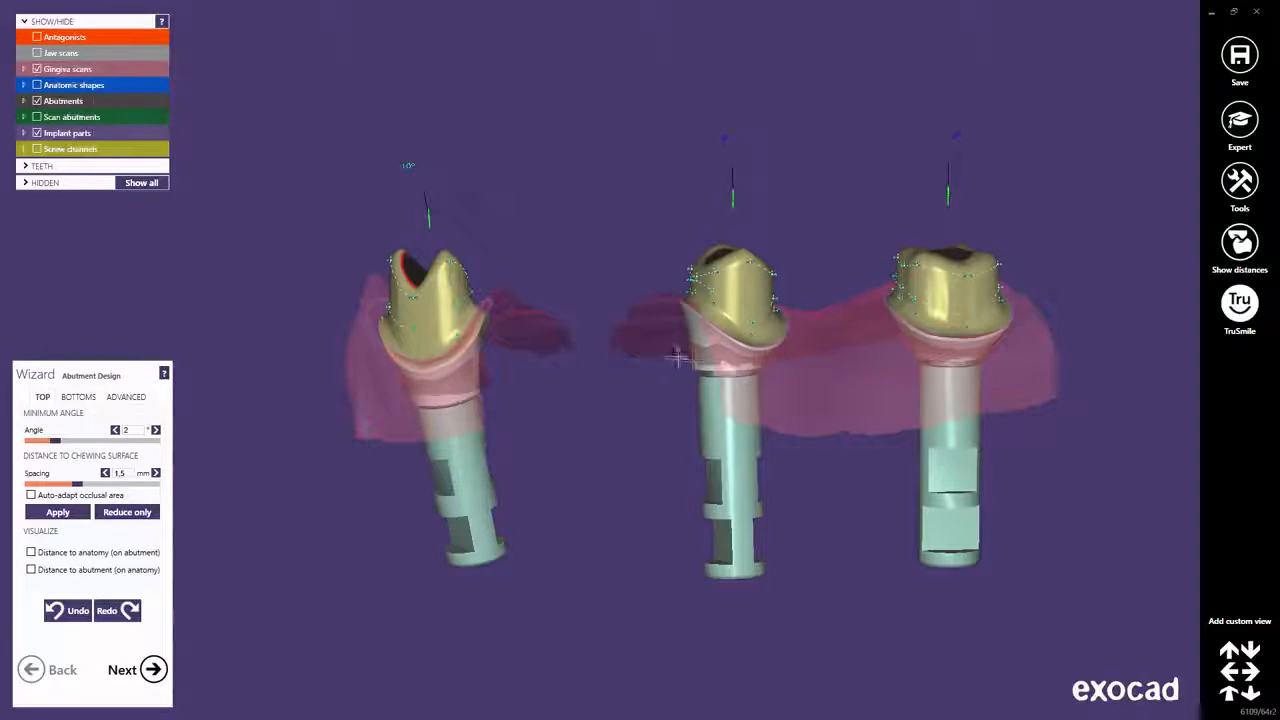
{"action": "scroll", "coordinate": [690, 359], "scroll_direction": "up", "scroll_amount": 4}
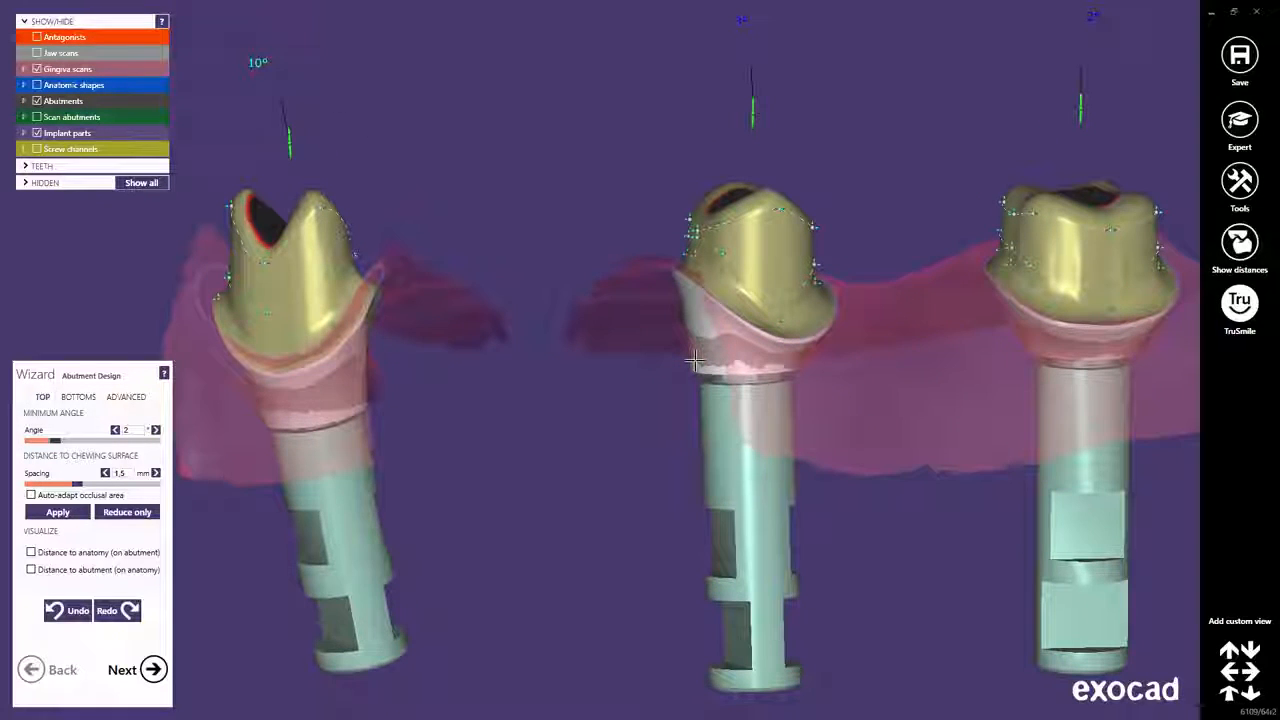
- Try minimum angles of 6° and 0°, and widen the tops of the tooth 14 and 16 abutments outward
{"action": "left_click", "coordinate": [136, 431]}
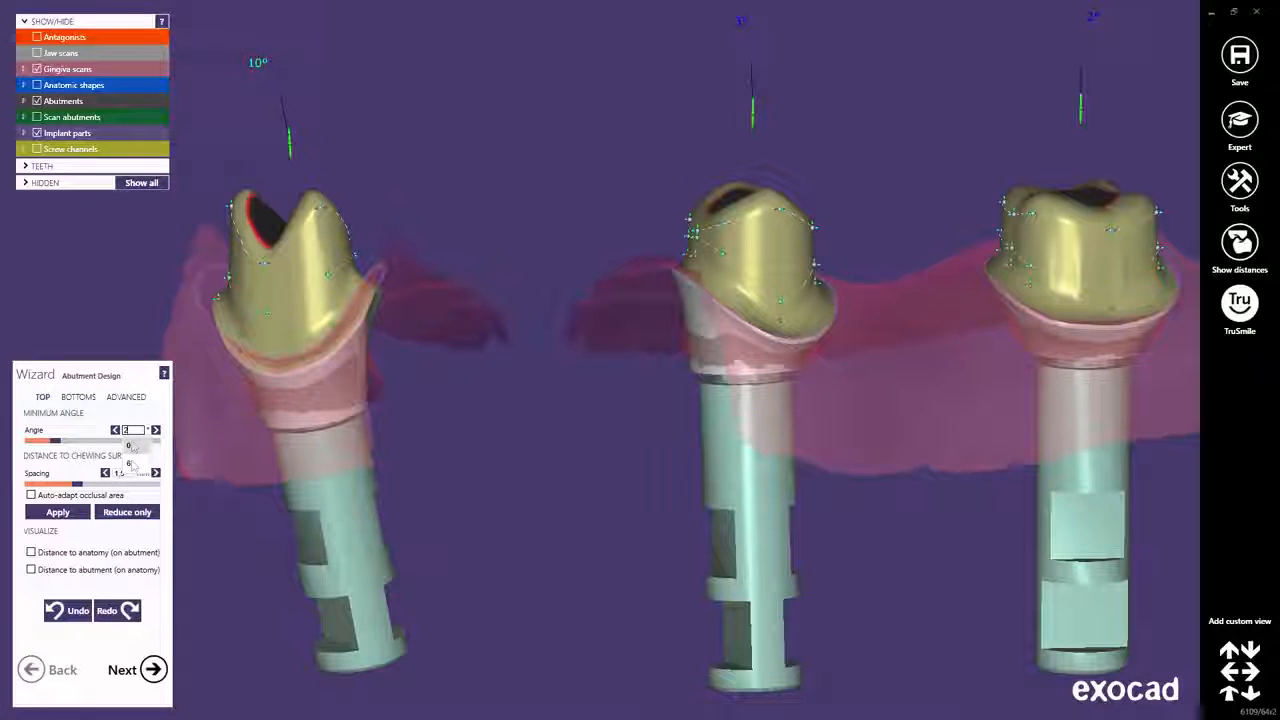
{"action": "left_click", "coordinate": [130, 463]}
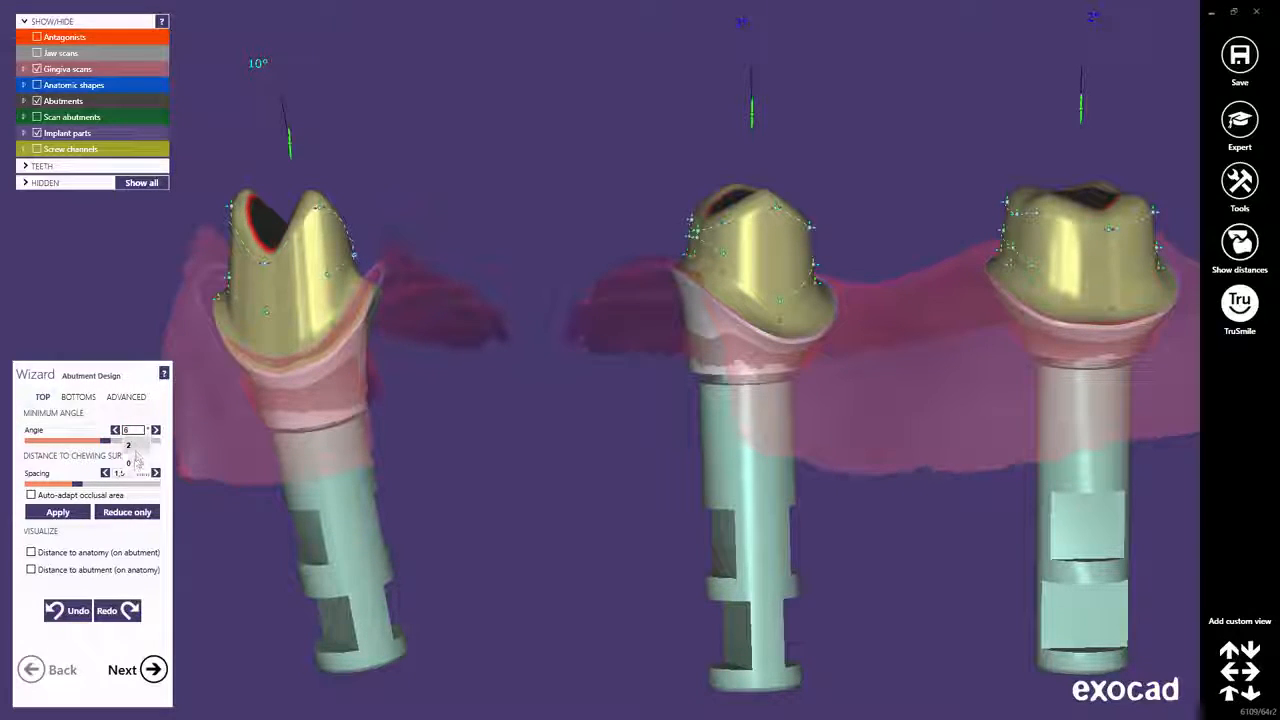
{"action": "left_click", "coordinate": [132, 463]}
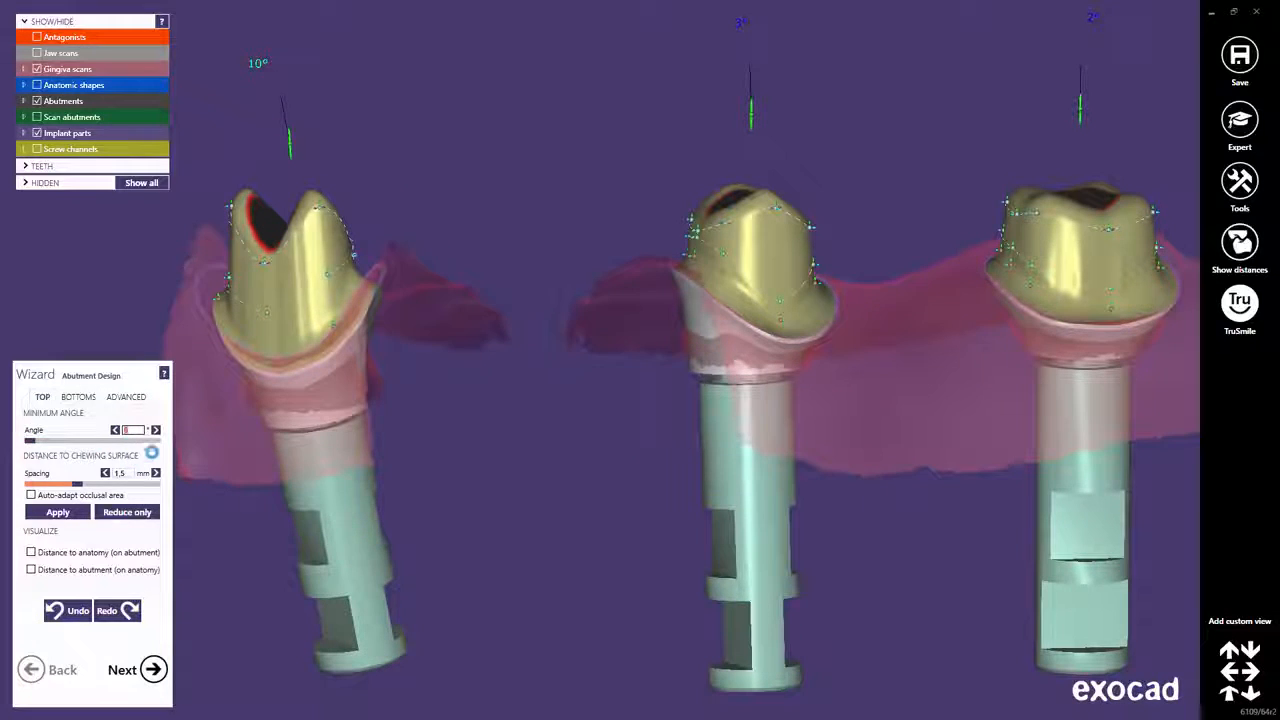
{"action": "left_click_drag", "start_coordinate": [819, 225], "coordinate": [834, 225]}
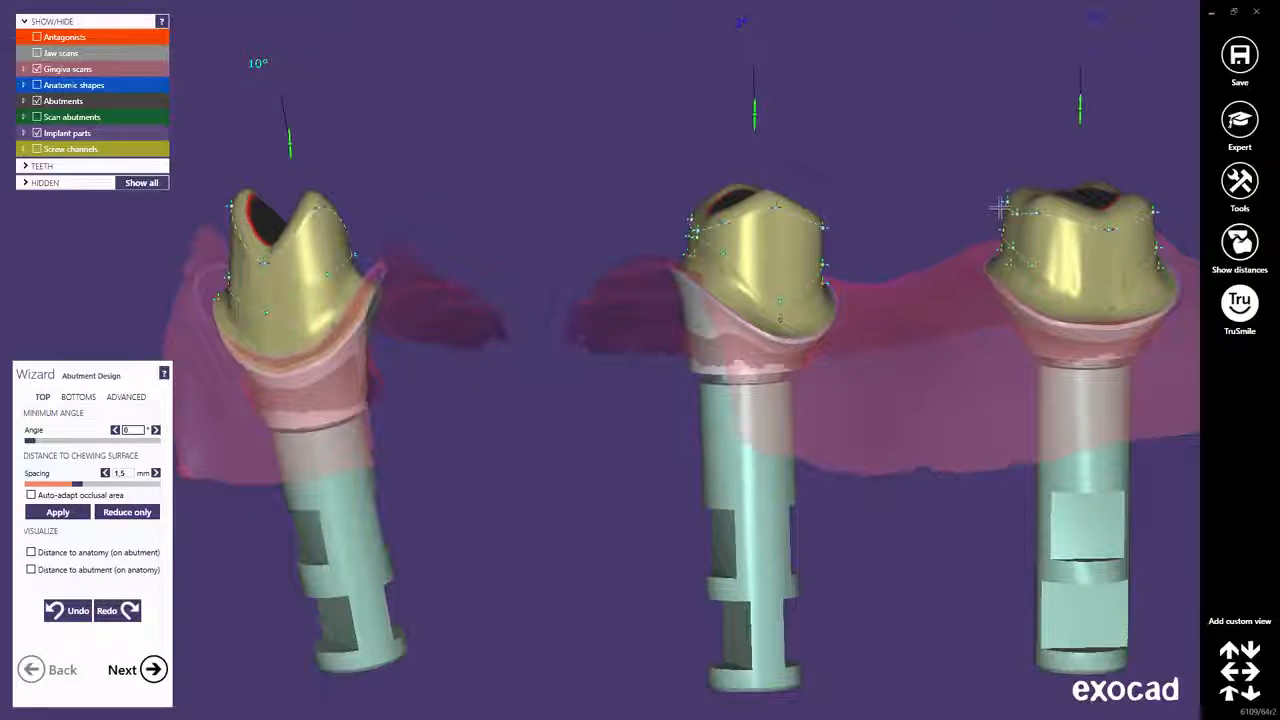
{"action": "left_click_drag", "start_coordinate": [1001, 202], "coordinate": [987, 200]}
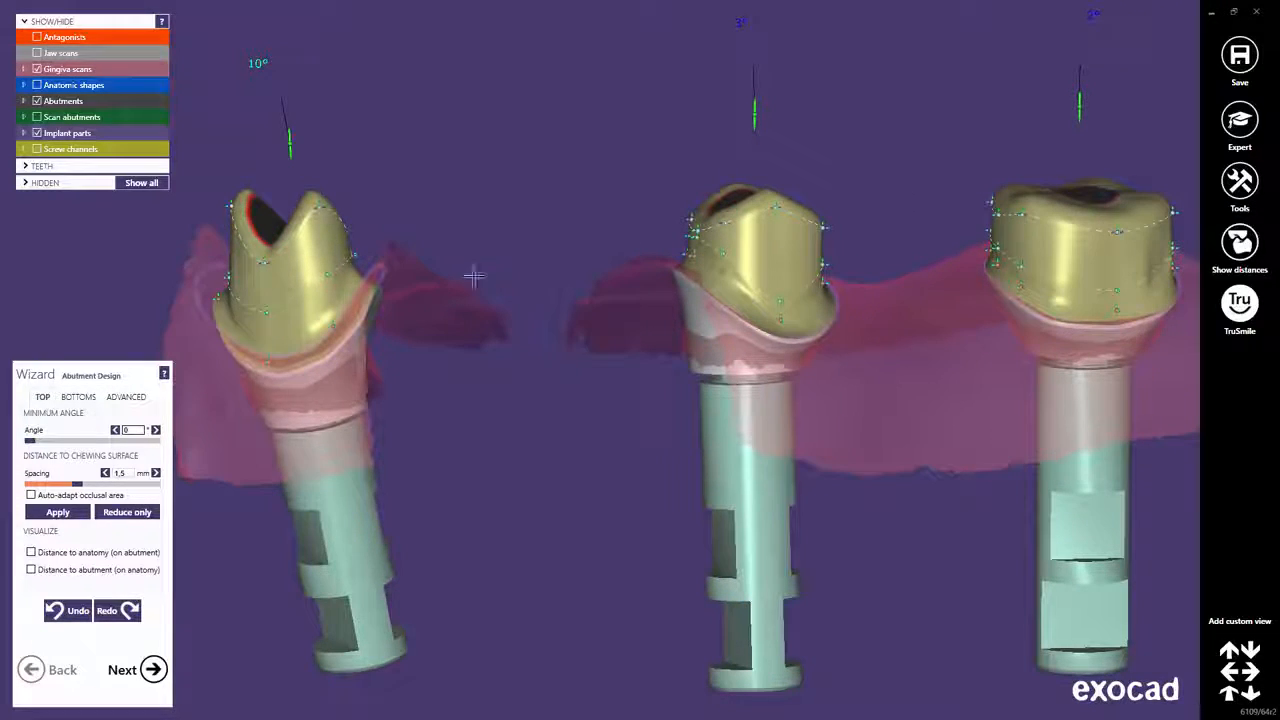
- Set the minimum angle to 2° and undo the trial changes to the abutment tops
{"action": "left_click", "coordinate": [134, 430]}
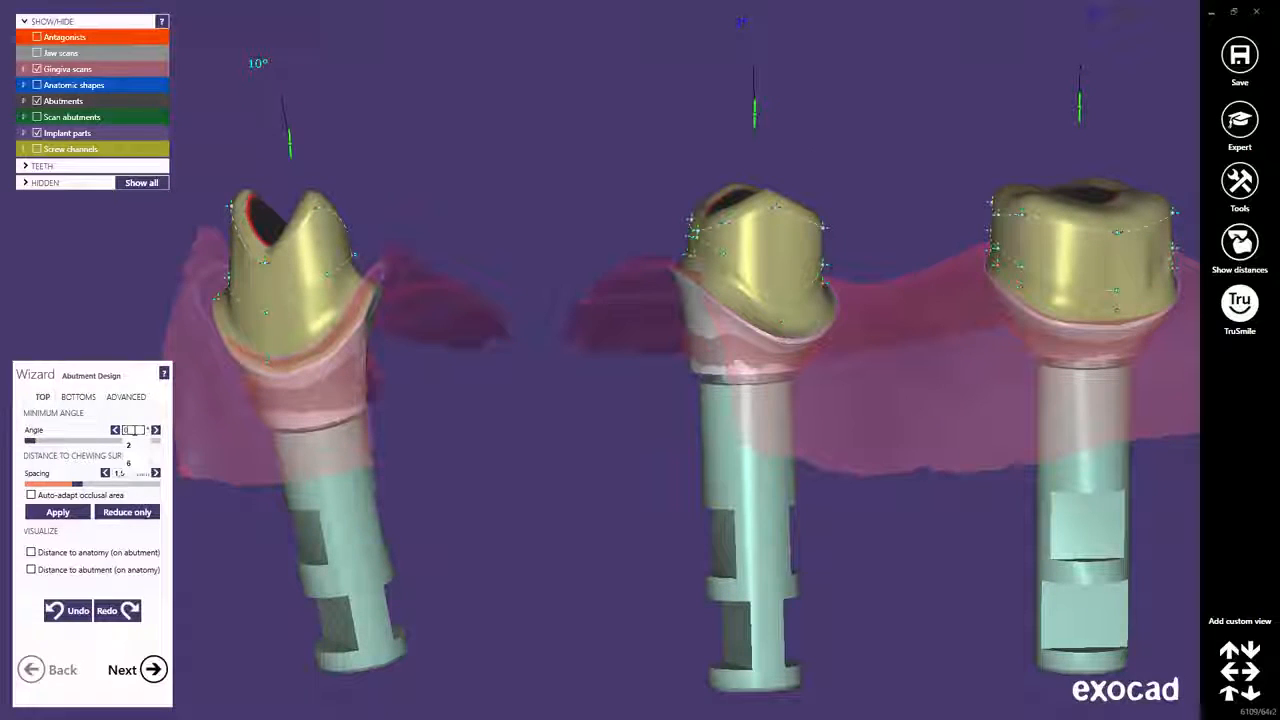
{"action": "type", "text": "2"}
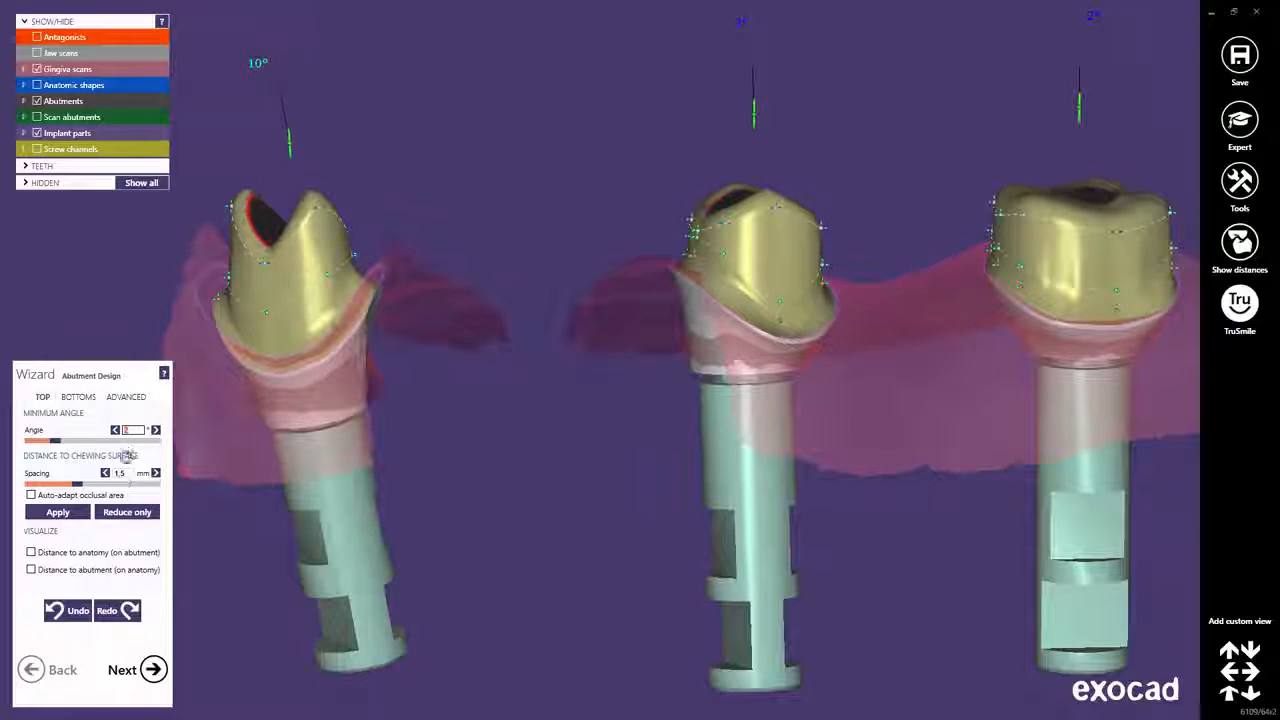
{"action": "left_click", "coordinate": [72, 611]}
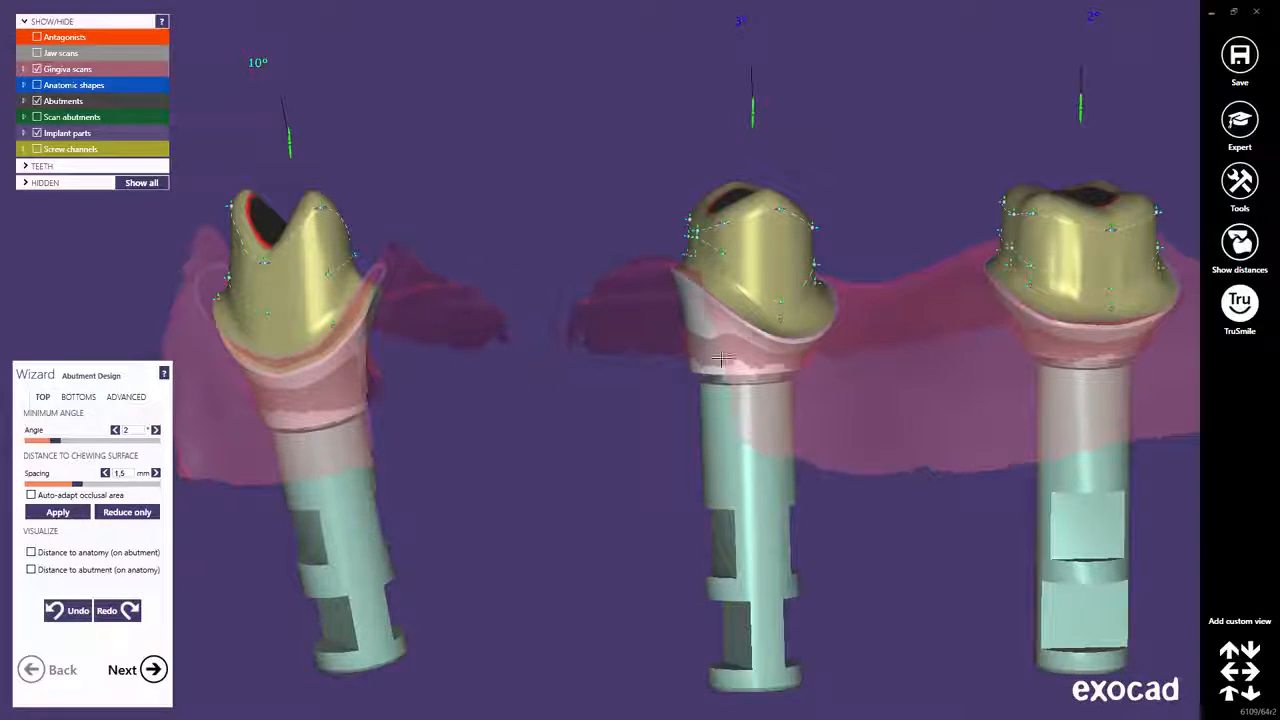
- Hide the gingiva scans around the three abutments
{"action": "scroll", "coordinate": [748, 331], "scroll_direction": "down", "scroll_amount": 4}
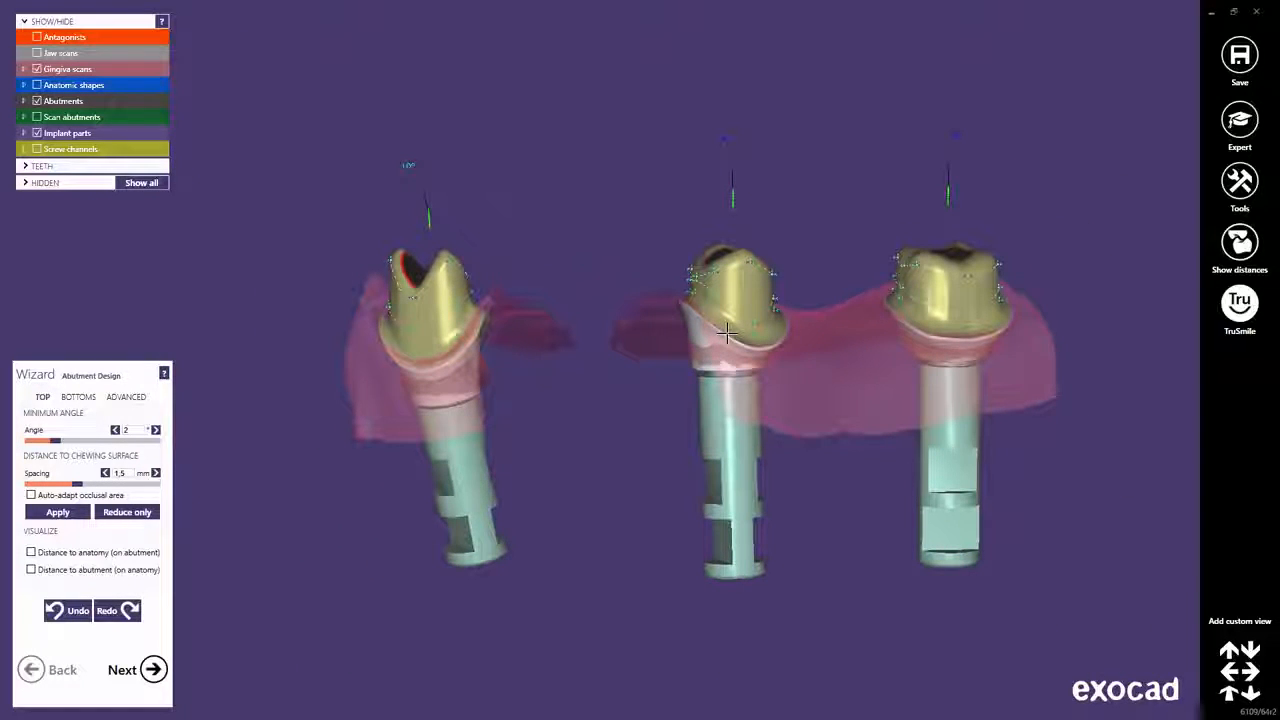
{"action": "left_click", "coordinate": [38, 68]}
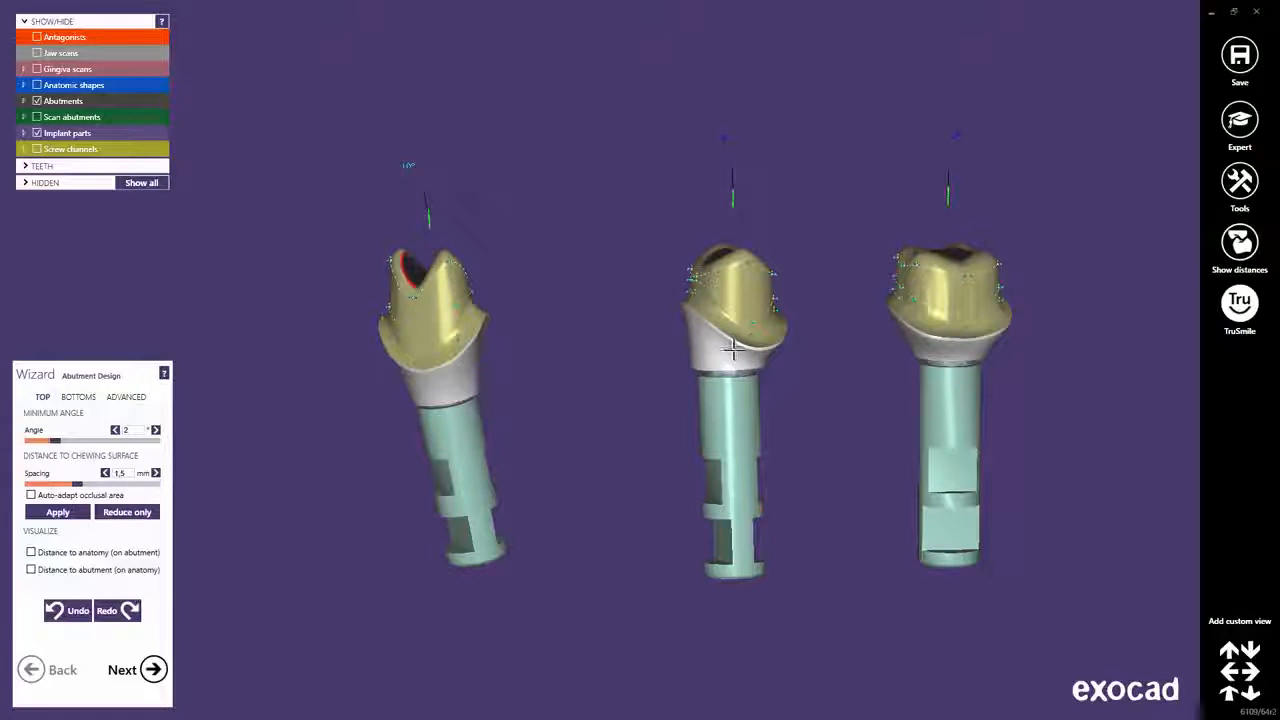
{"action": "right_click_drag", "start_coordinate": [731, 351], "coordinate": [731, 500]}
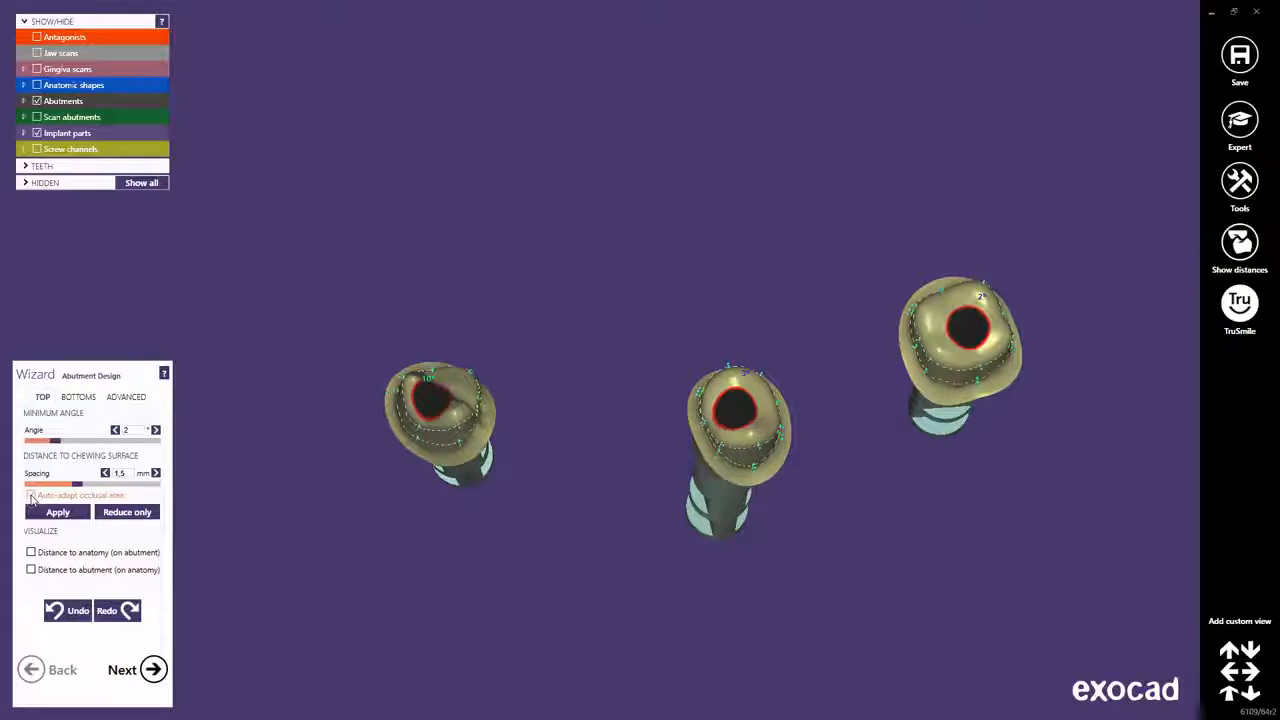
- Try adapting the abutment tops to a 1.5 mm distance to the chewing surface, and undo it
{"action": "left_click", "coordinate": [31, 495]}
{"action": "left_click", "coordinate": [31, 497]}
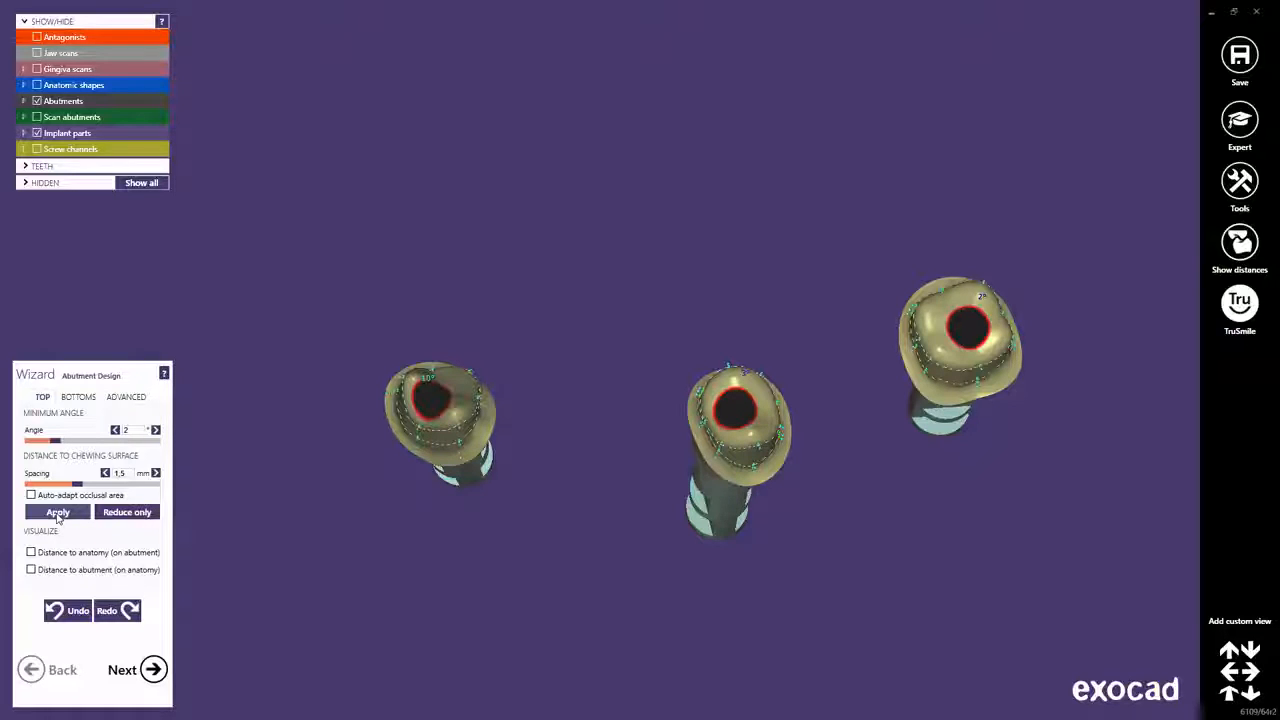
{"action": "left_click", "coordinate": [57, 512]}
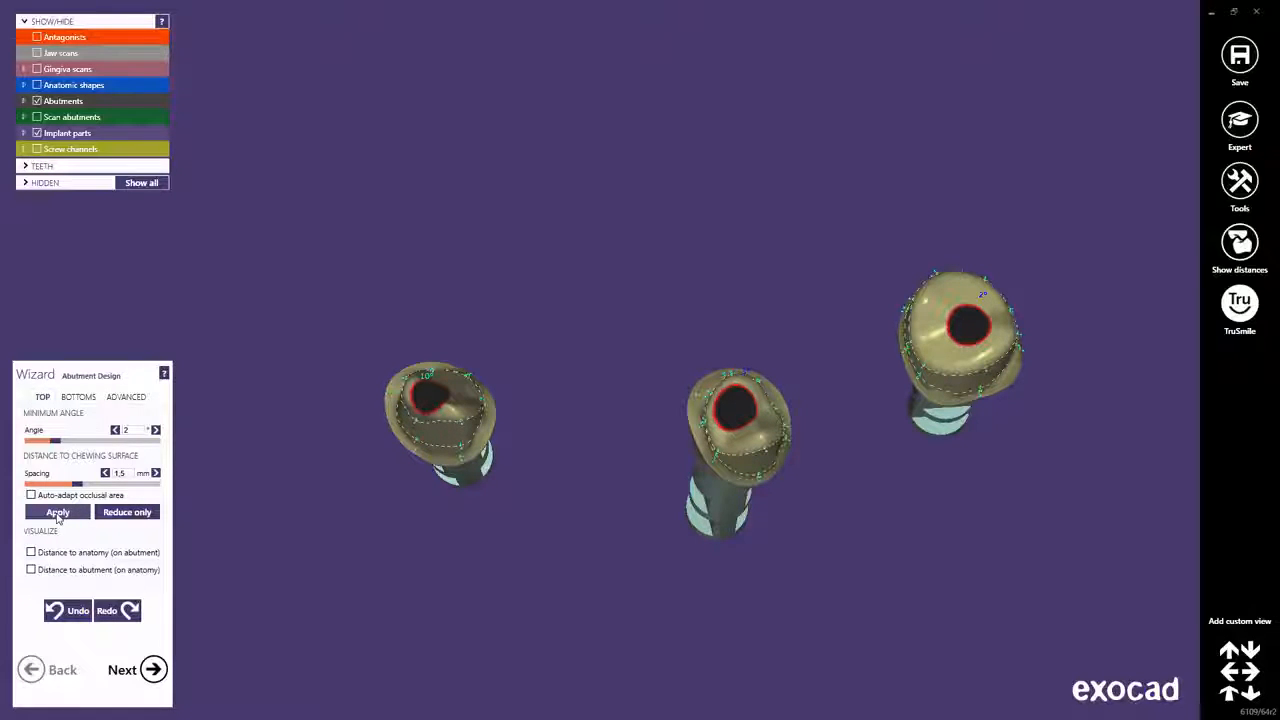
{"action": "left_click", "coordinate": [66, 611]}
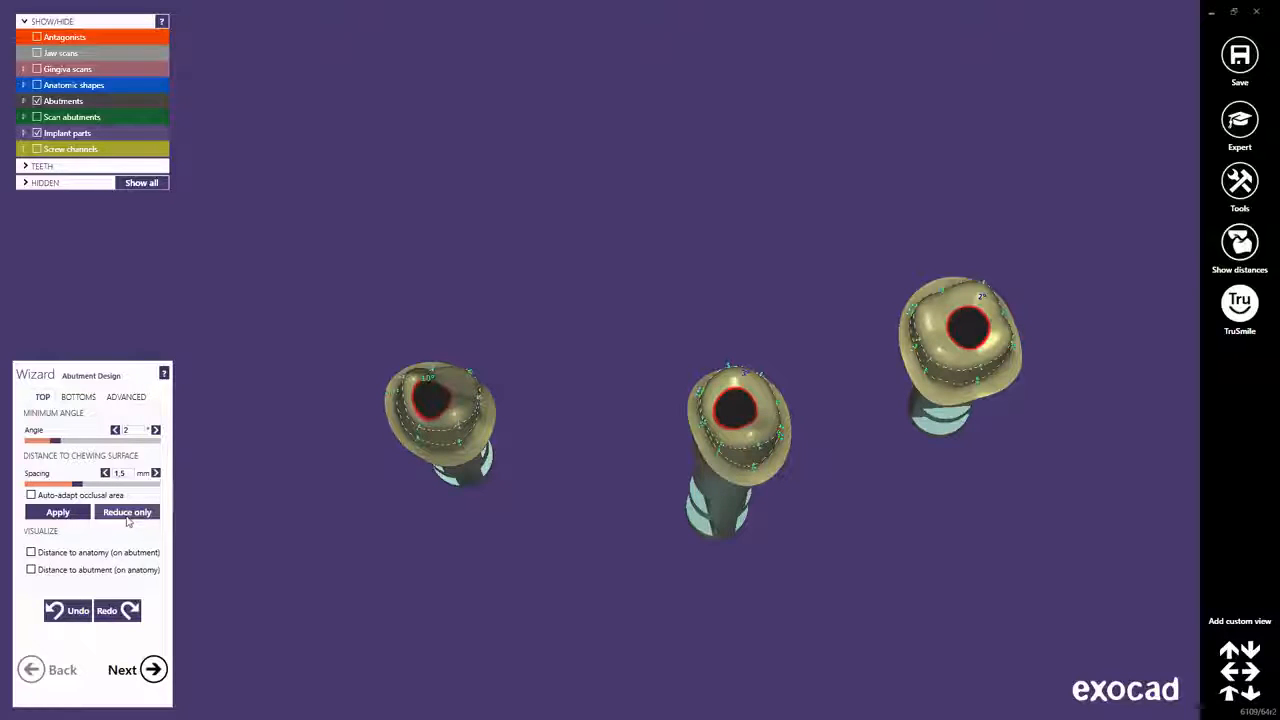
- Try both the full and the reduce-only adaptation of the abutment tops at 1.5 mm chewing-surface spacing, undoing each trial
{"action": "left_click", "coordinate": [127, 513]}
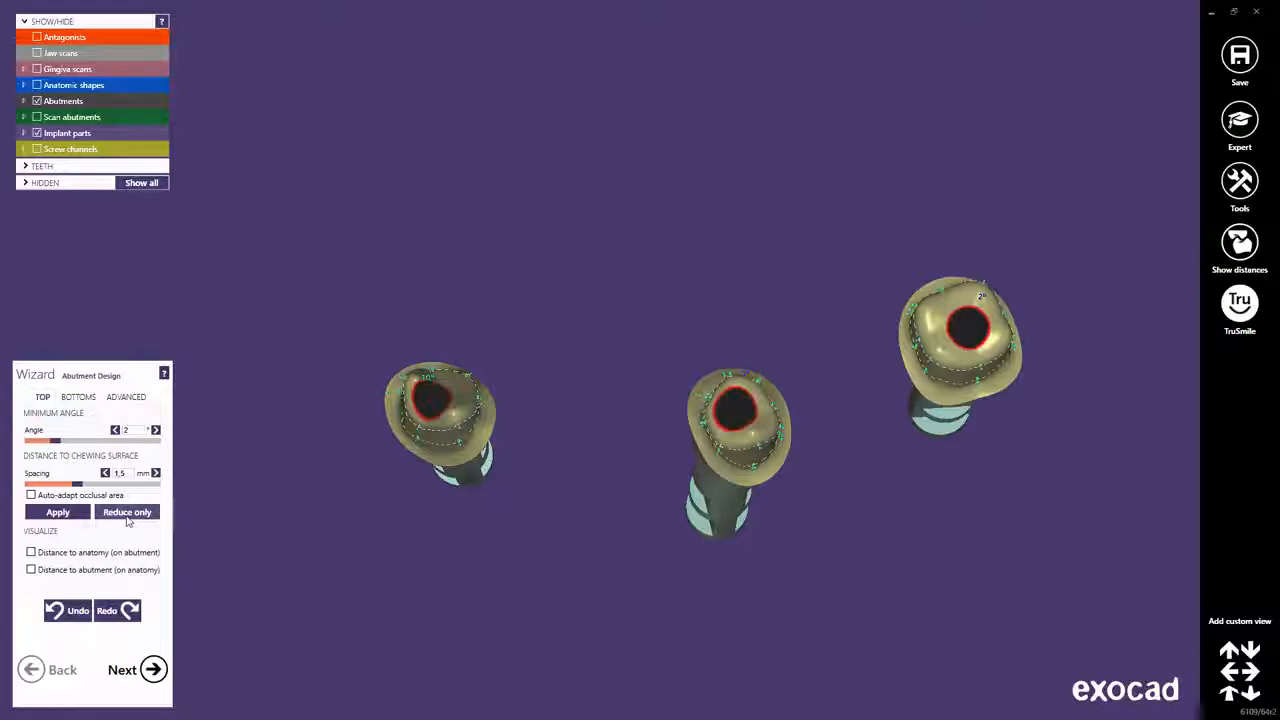
{"action": "left_click", "coordinate": [67, 612]}
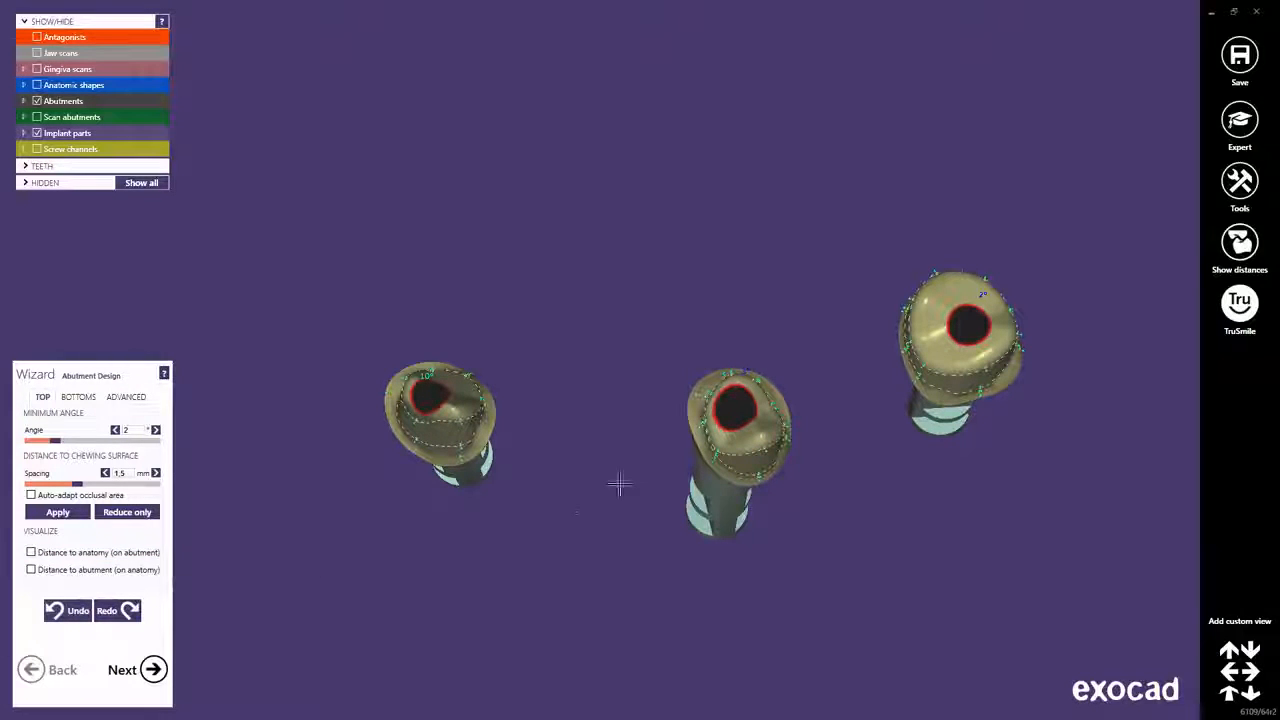
{"action": "right_click_drag", "start_coordinate": [711, 474], "coordinate": [710, 485]}
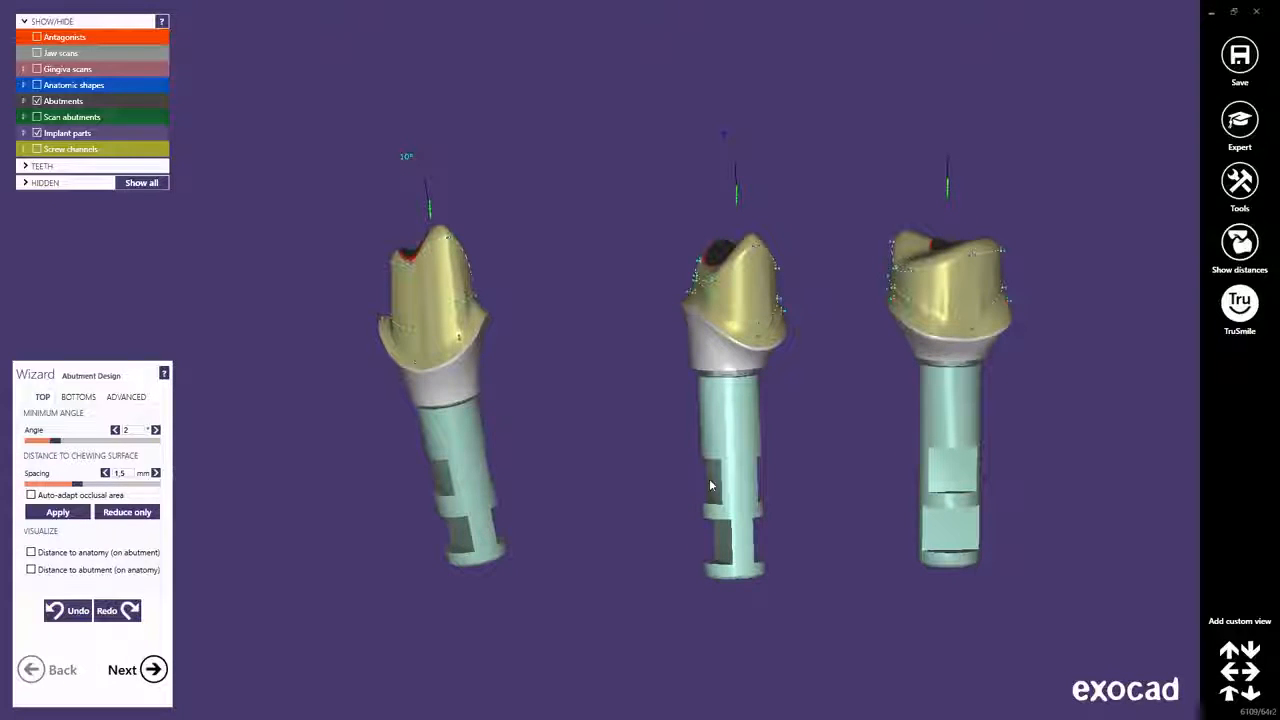
{"action": "left_click", "coordinate": [66, 612]}
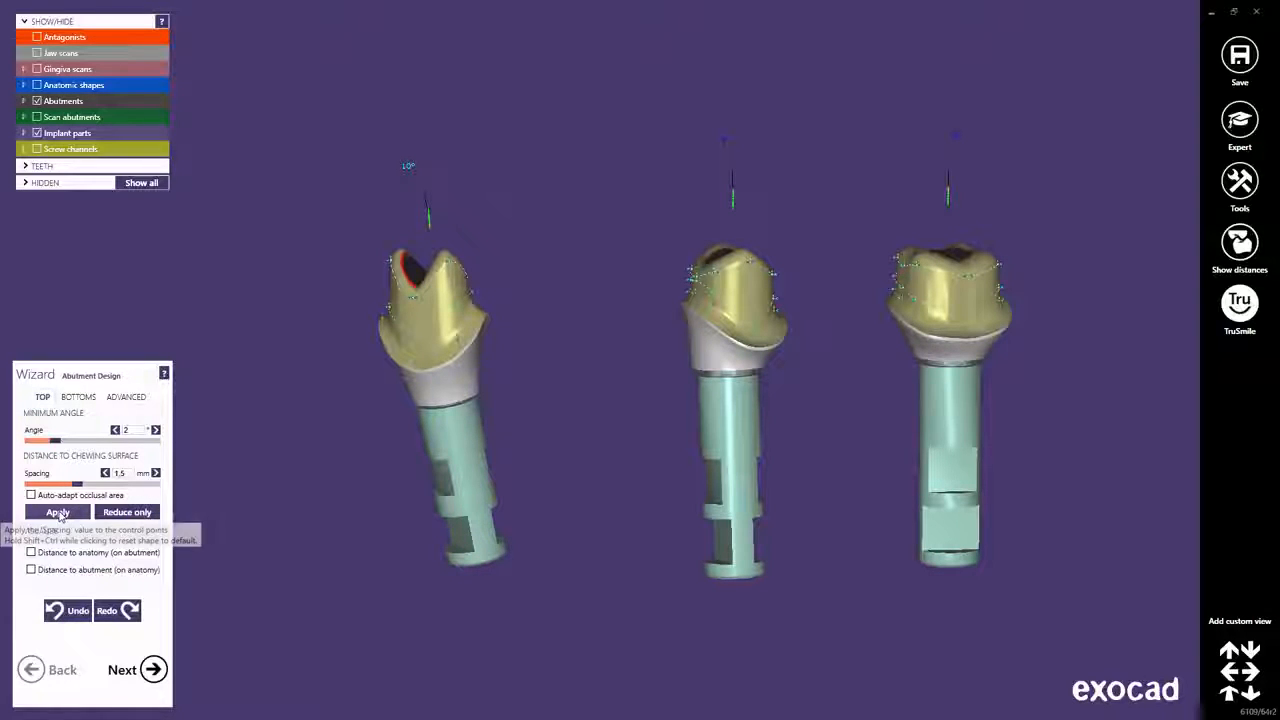
{"action": "left_click", "coordinate": [58, 513]}
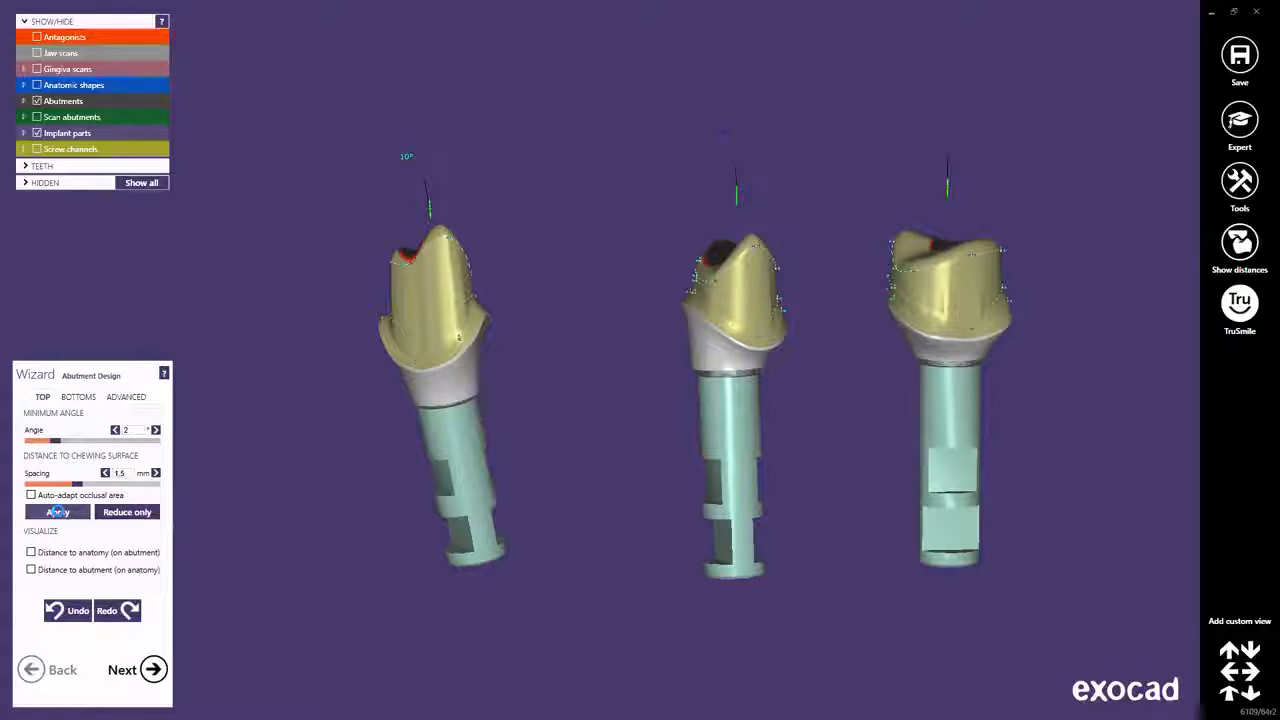
{"action": "left_click", "coordinate": [70, 612]}
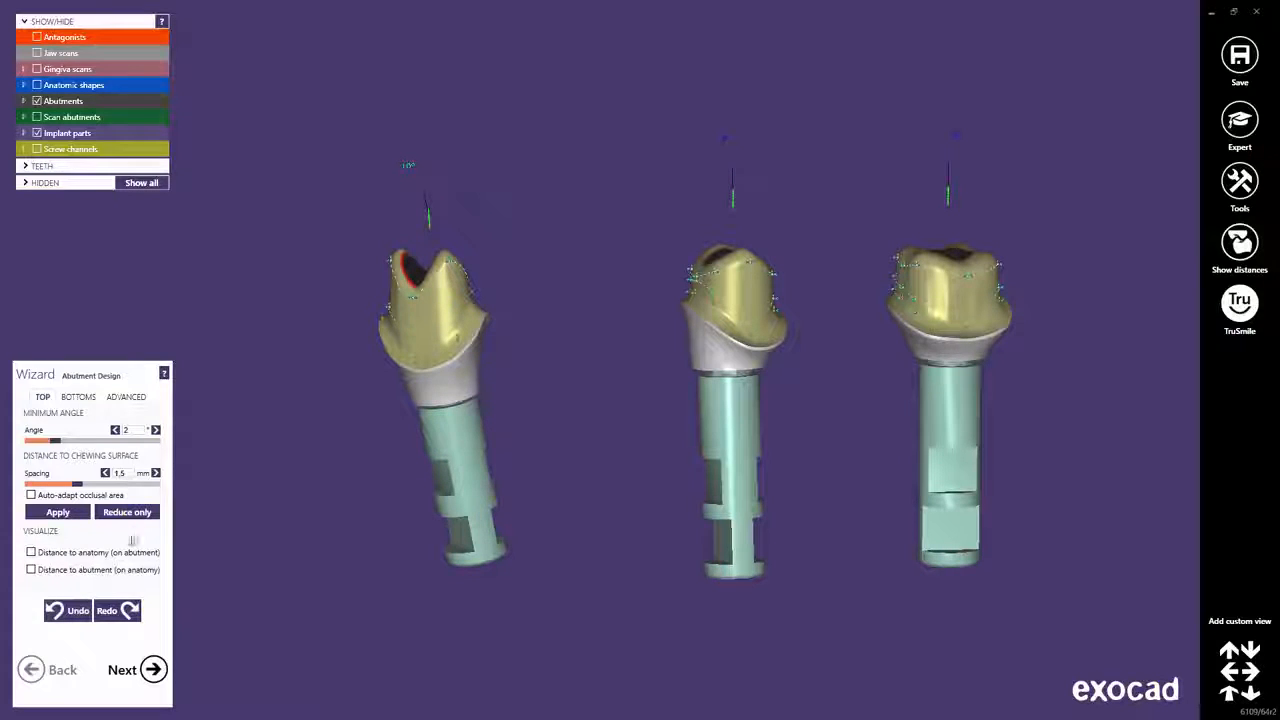
{"action": "left_click", "coordinate": [146, 518]}
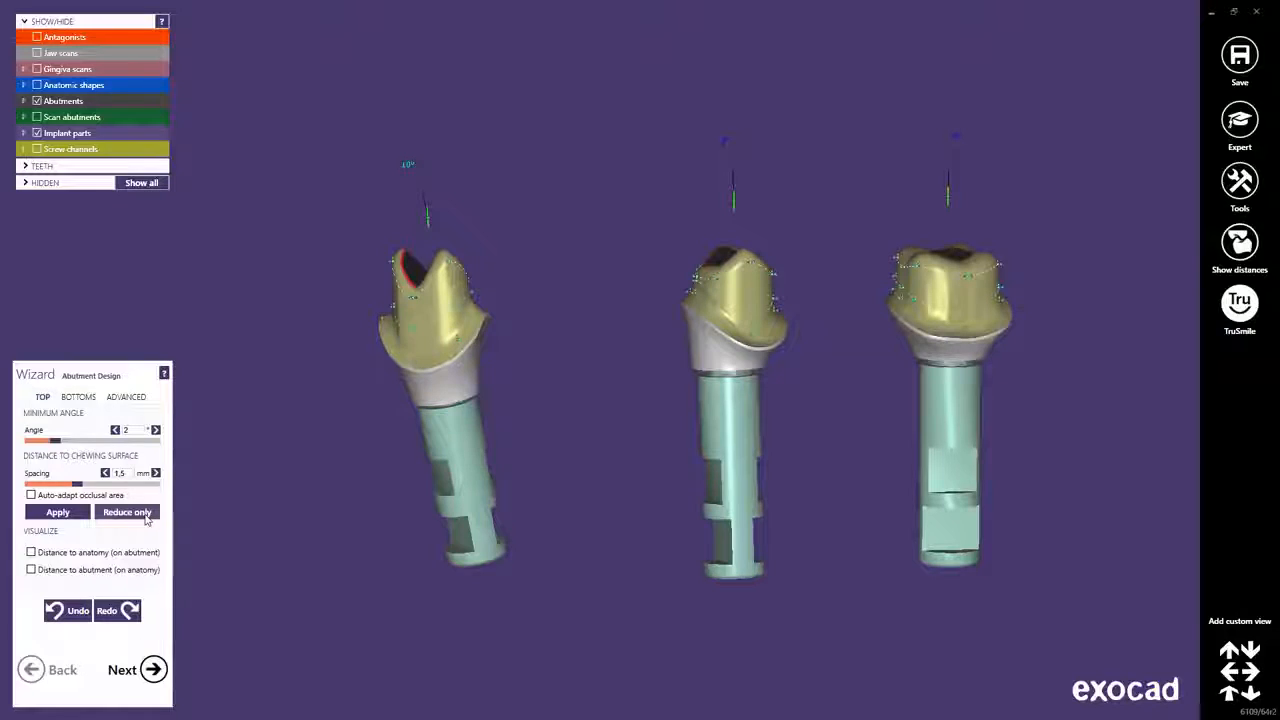
{"action": "left_click", "coordinate": [70, 614]}
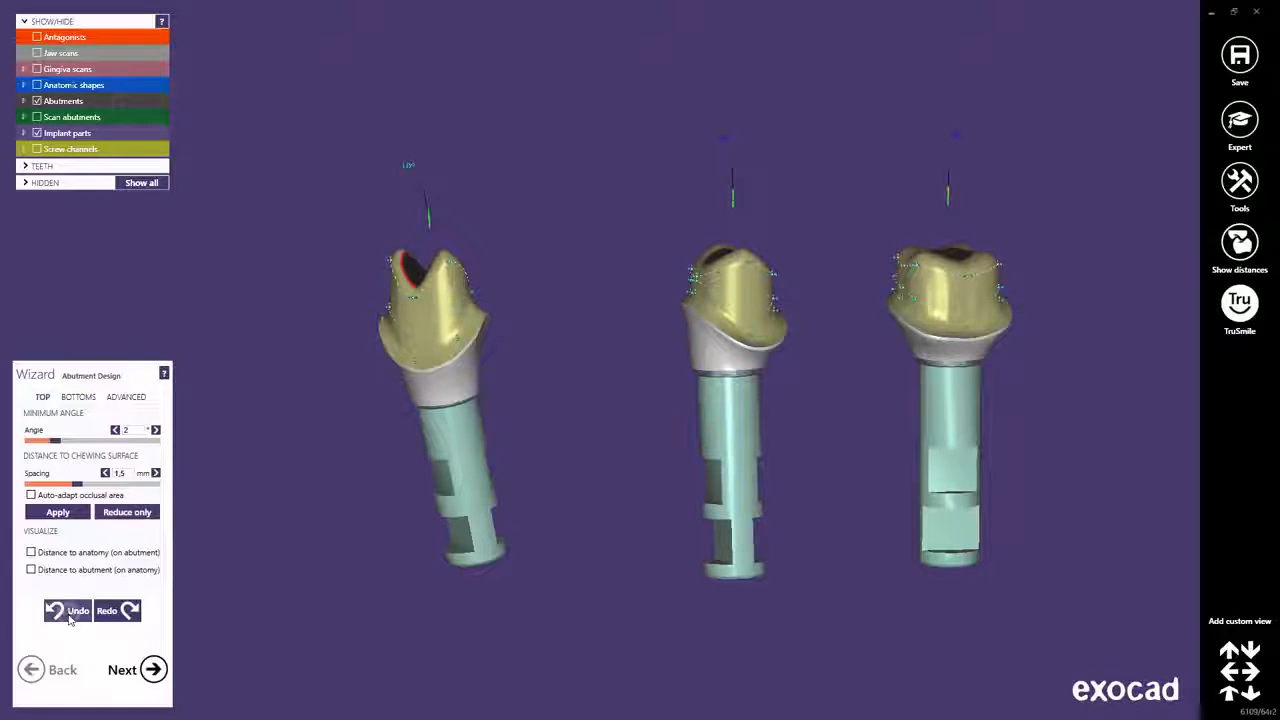
- Display the distance to anatomy on the abutments with the spacing at 1.56 mm, and hide the colour map again
{"action": "left_click", "coordinate": [31, 554]}
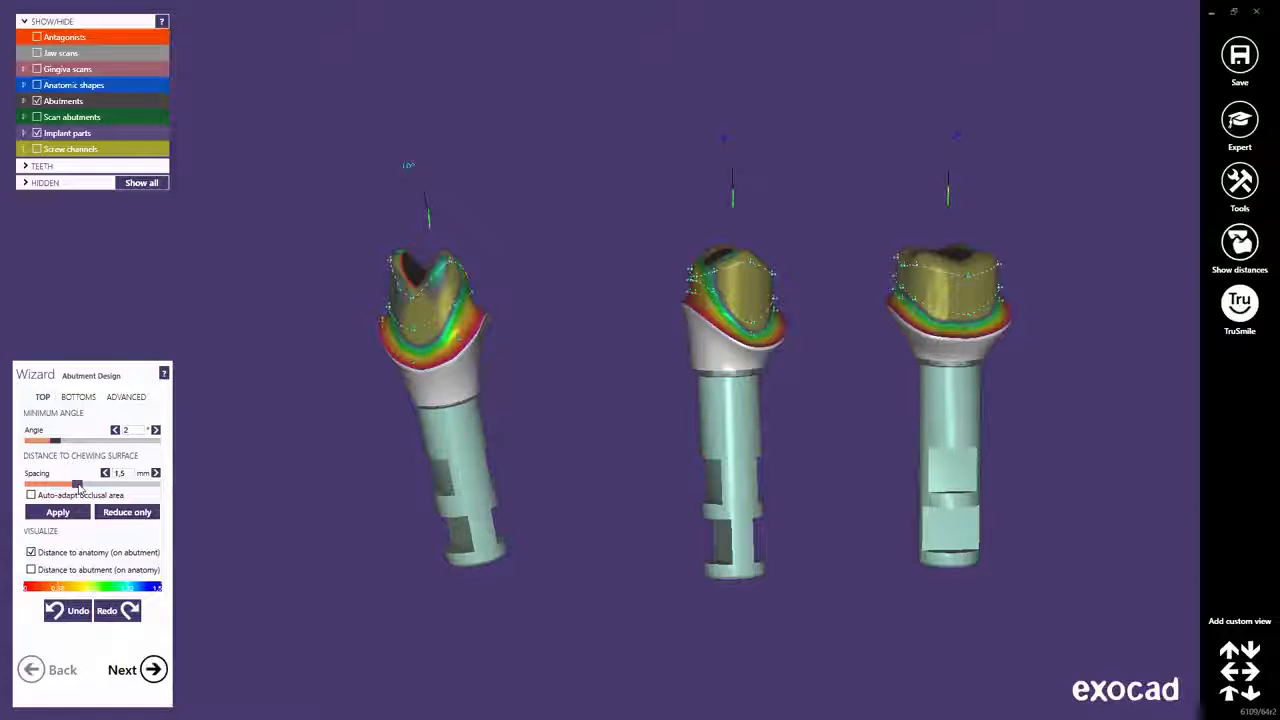
{"action": "mouse_move", "coordinate": [80, 485]}
{"action": "left_mouse_down"}
{"action": "mouse_move", "coordinate": [113, 485]}
{"action": "mouse_move", "coordinate": [60, 487]}
{"action": "mouse_move", "coordinate": [79, 487]}
{"action": "left_mouse_up"}
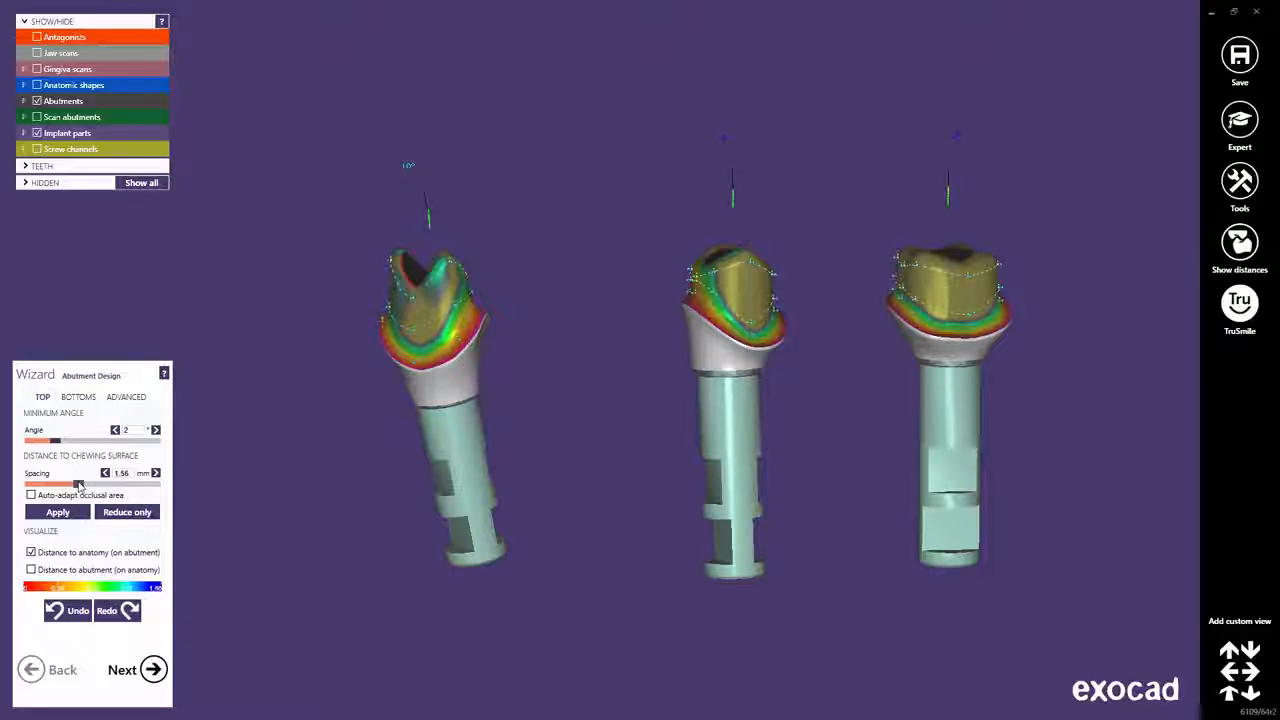
{"action": "left_click", "coordinate": [32, 553]}
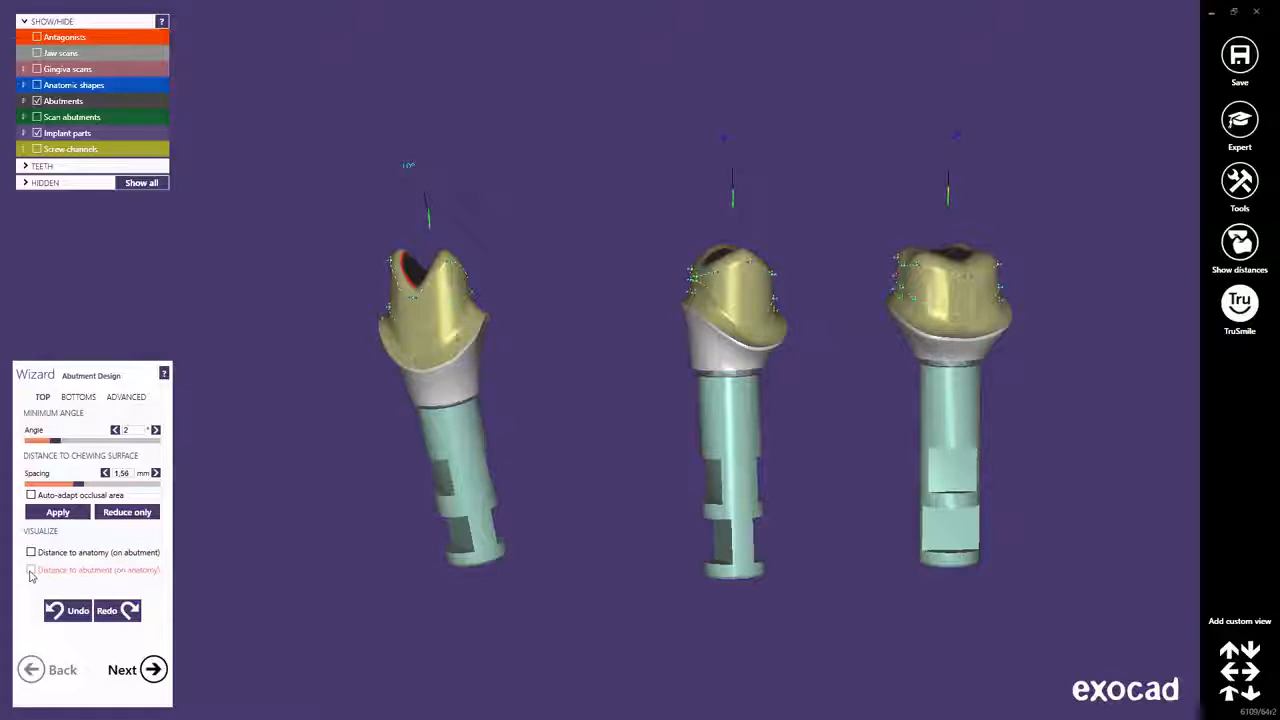
- Examine the distance to the abutments on the anatomy, reset the spacing to 1.5 mm, and hide the colour map and anatomic shapes
{"action": "left_click", "coordinate": [31, 571]}
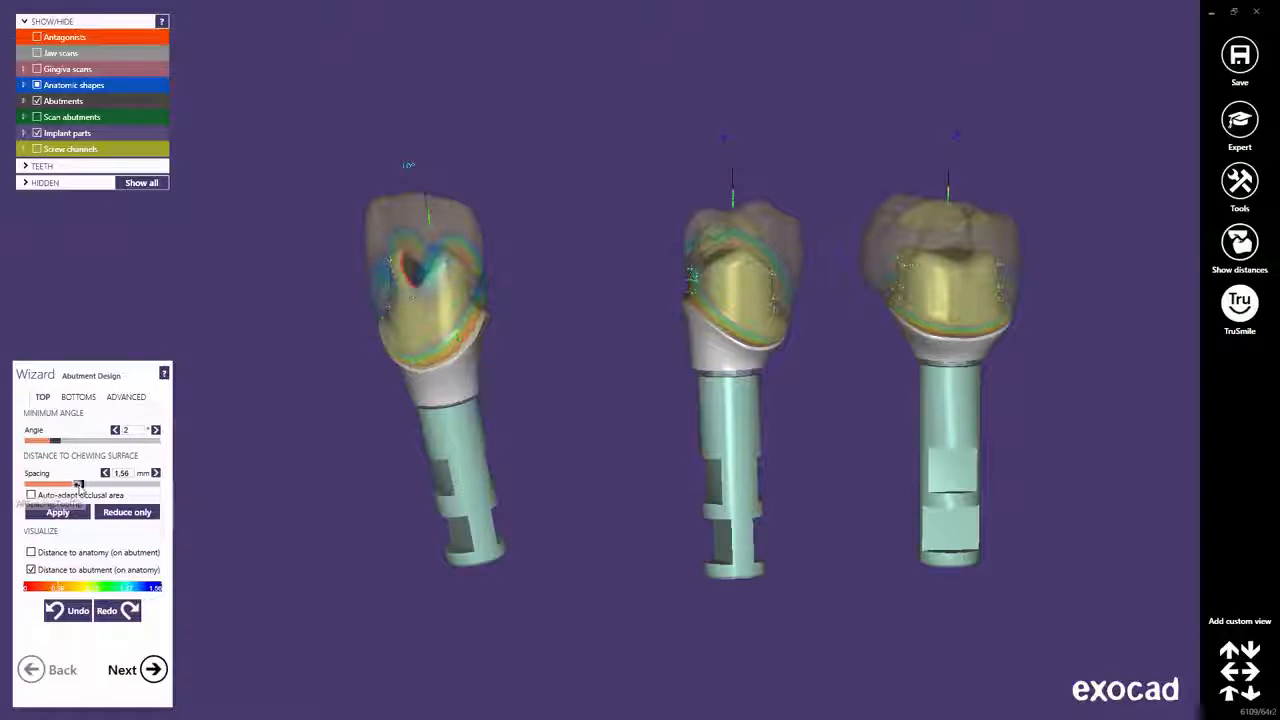
{"action": "mouse_move", "coordinate": [78, 485]}
{"action": "left_mouse_down"}
{"action": "mouse_move", "coordinate": [114, 486]}
{"action": "mouse_move", "coordinate": [75, 486]}
{"action": "left_mouse_up"}
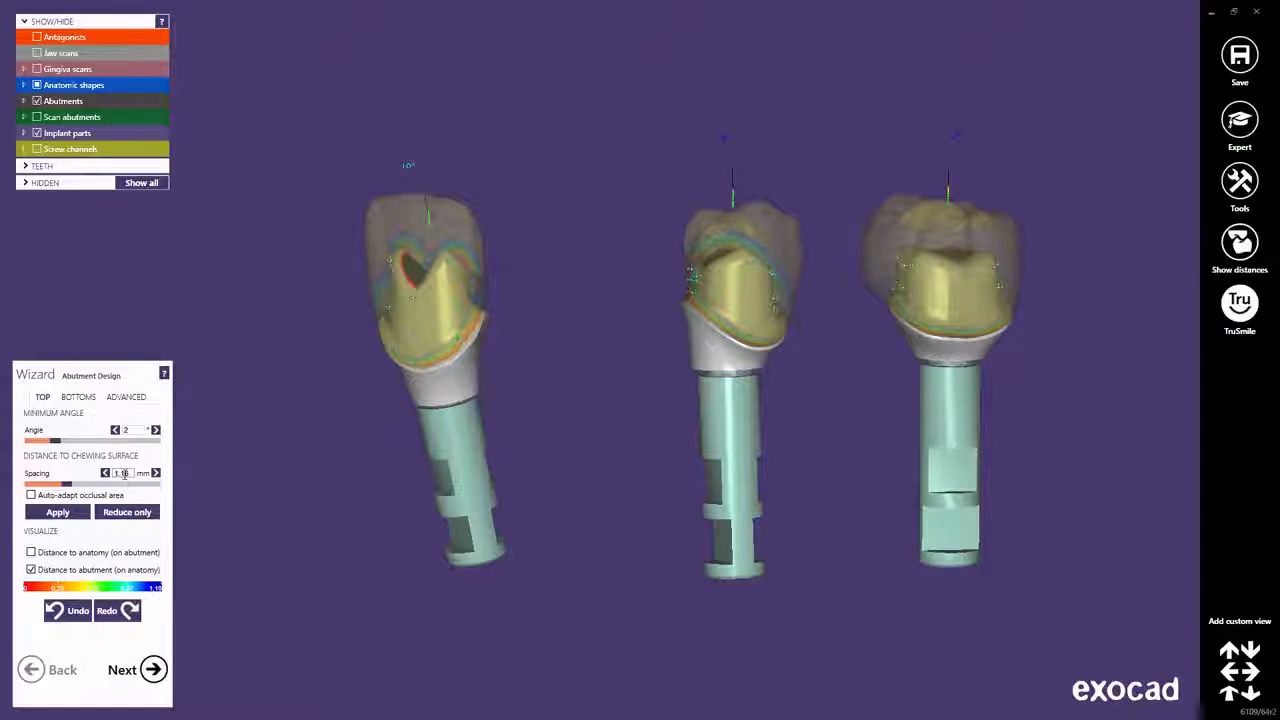
{"action": "double_click", "coordinate": [124, 473]}
{"action": "type", "text": "1.5"}
{"action": "key", "text": "Return"}
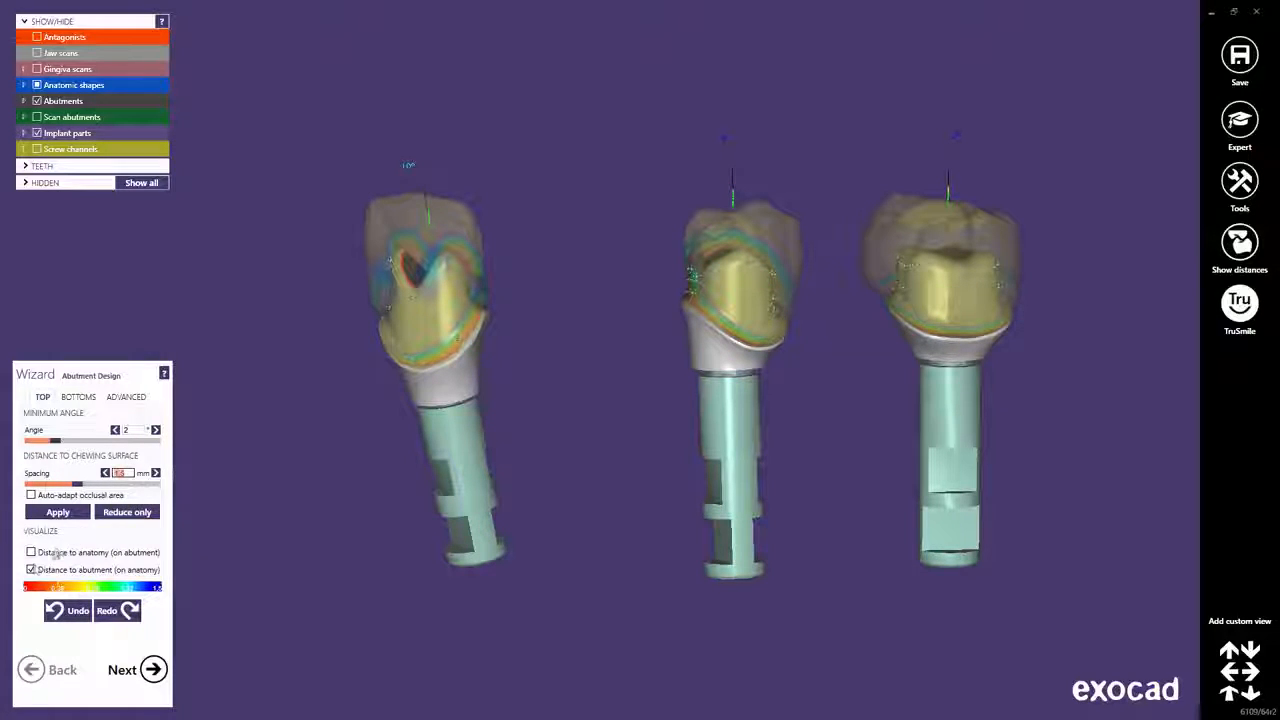
{"action": "left_click", "coordinate": [32, 569]}
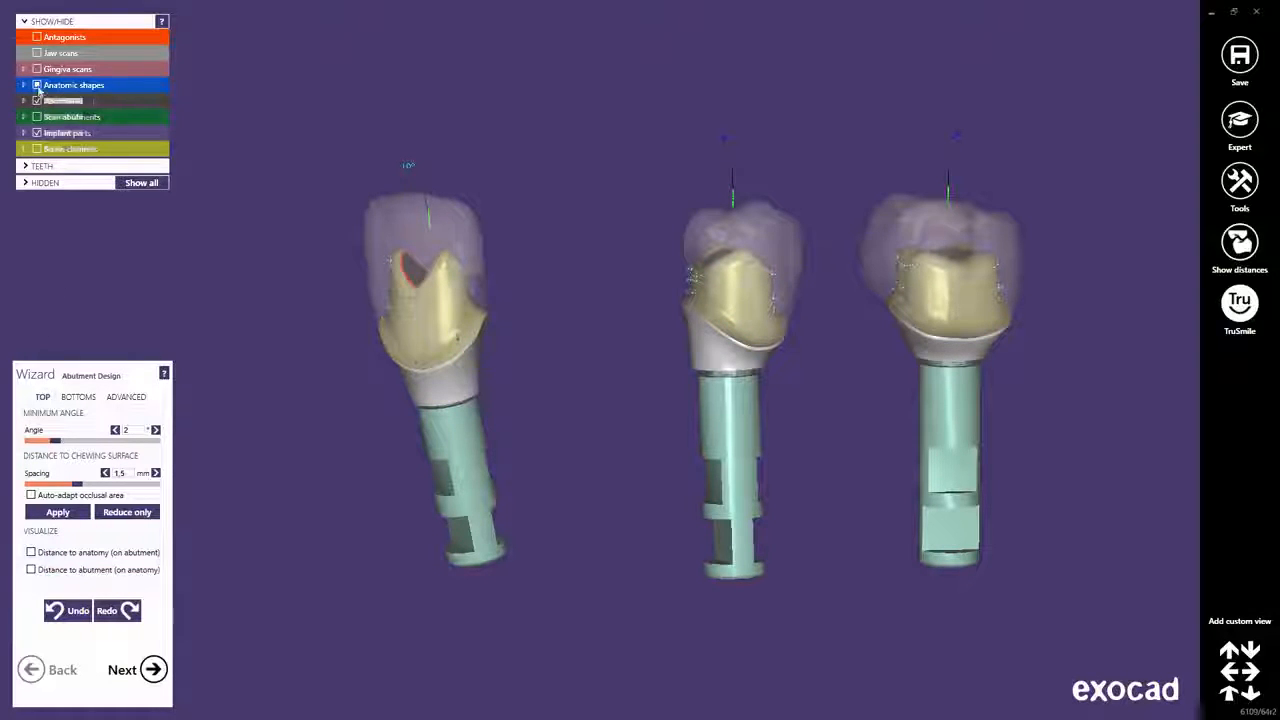
{"action": "left_click", "coordinate": [36, 85]}
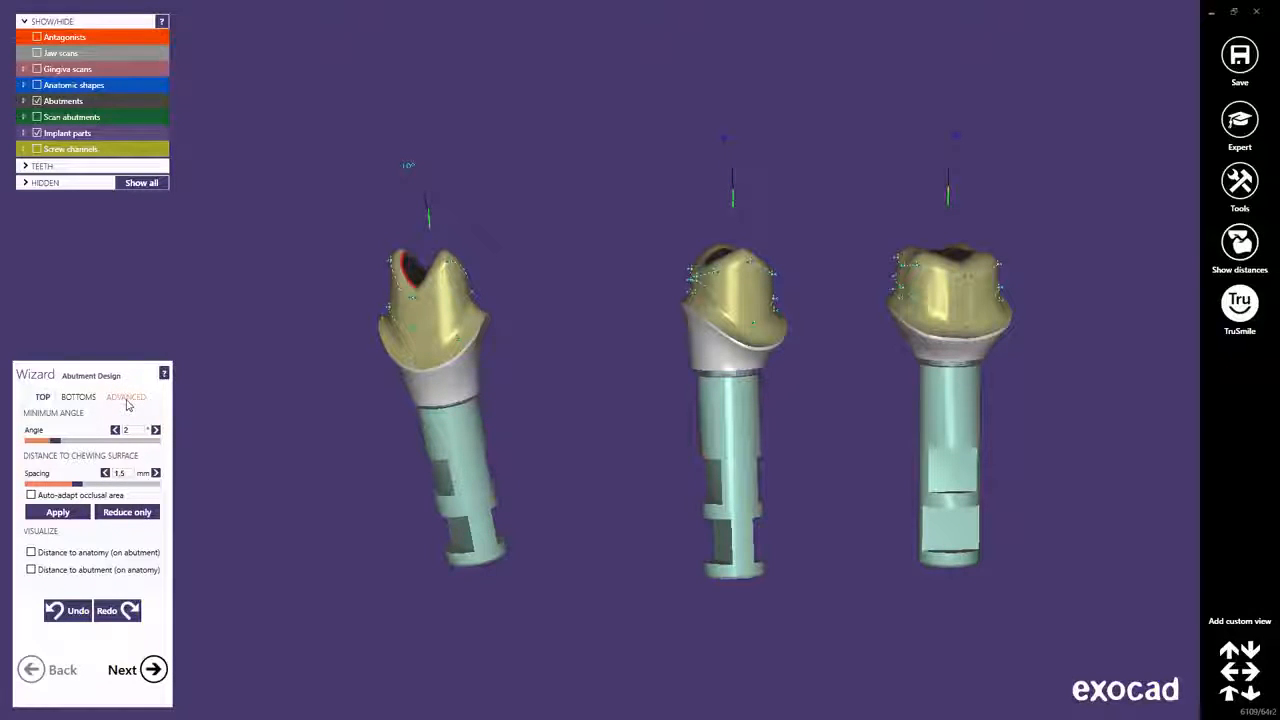
- Open the advanced abutment settings and expand the milling parameters
{"action": "left_click", "coordinate": [126, 398]}
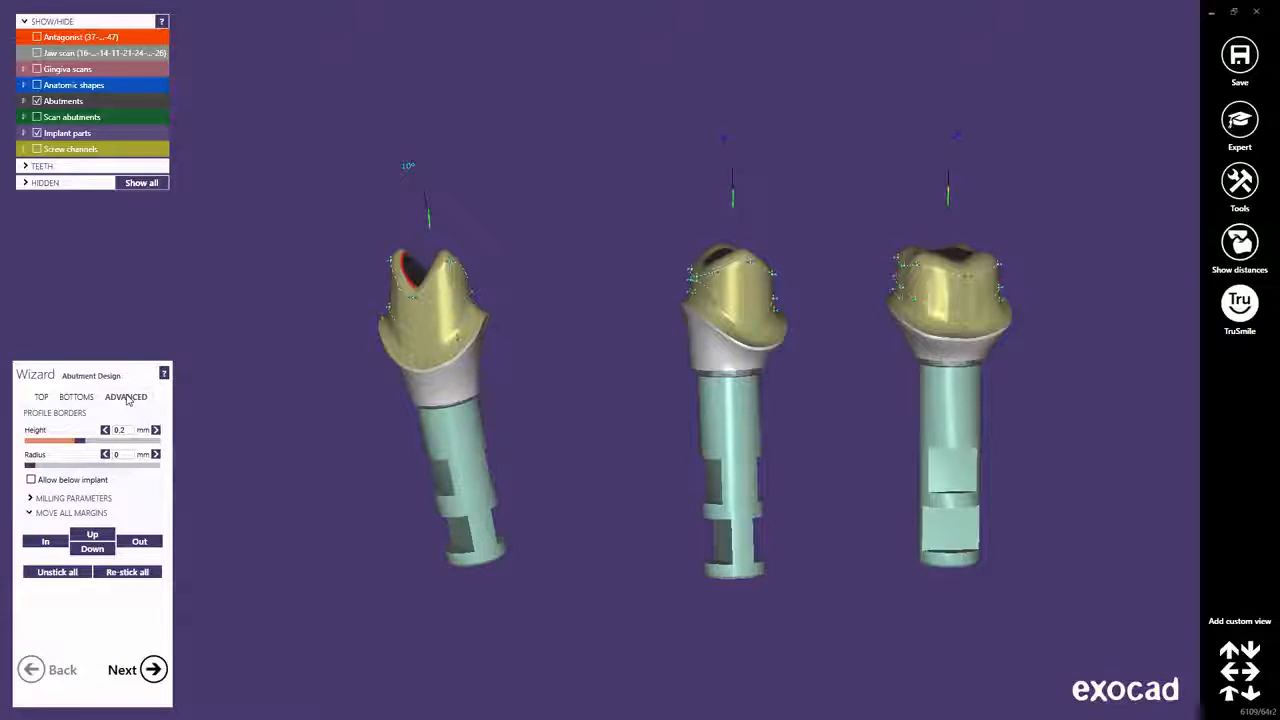
{"action": "left_click_drag", "start_coordinate": [84, 444], "coordinate": [84, 450]}
{"action": "mouse_move", "coordinate": [30, 465]}
{"action": "left_mouse_down"}
{"action": "mouse_move", "coordinate": [78, 467]}
{"action": "mouse_move", "coordinate": [22, 468]}
{"action": "left_mouse_up"}
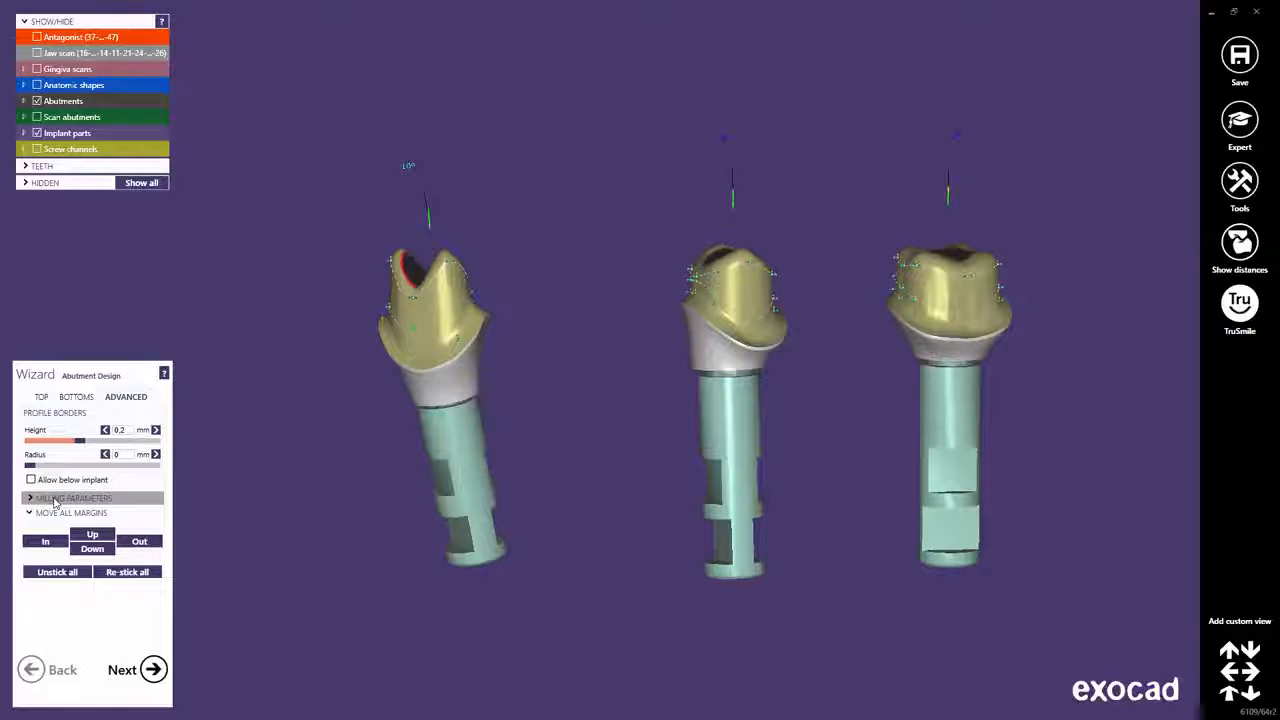
{"action": "left_click", "coordinate": [55, 498]}
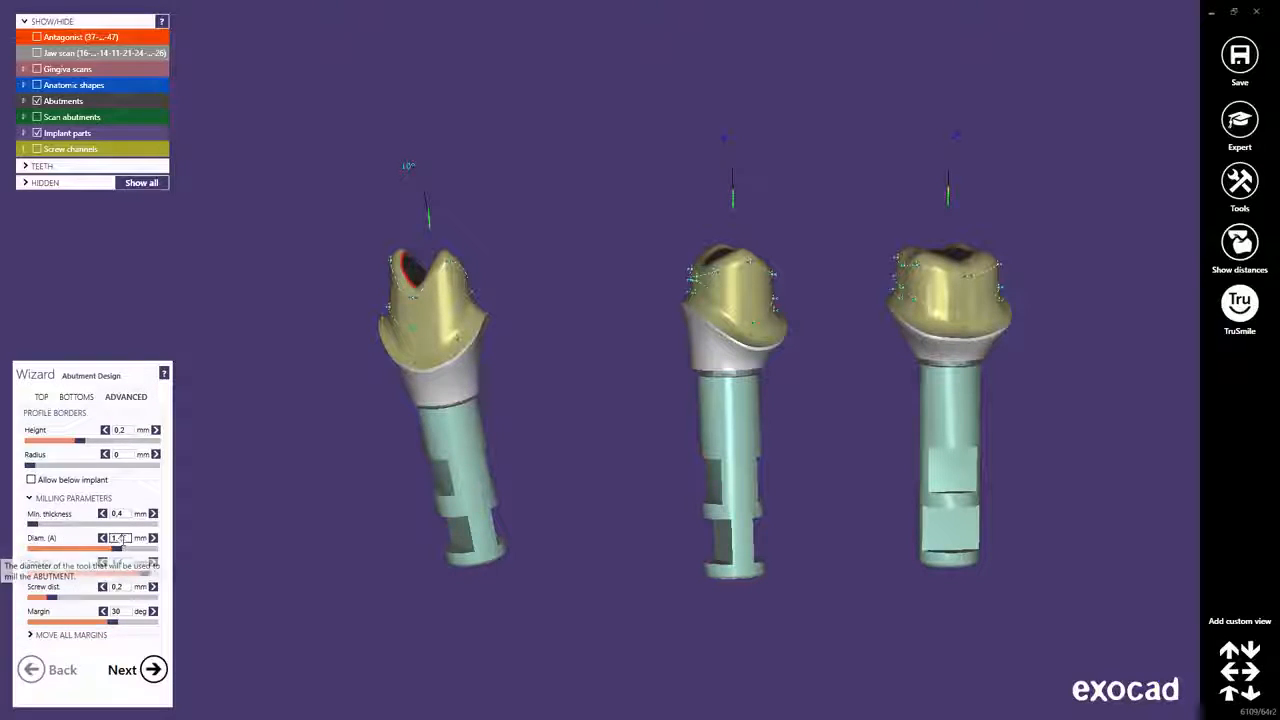
- Try an abutment milling tool diameter (A) of 0 mm, and restore it to 1.4 mm
{"action": "left_click_drag", "start_coordinate": [126, 538], "coordinate": [104, 541]}
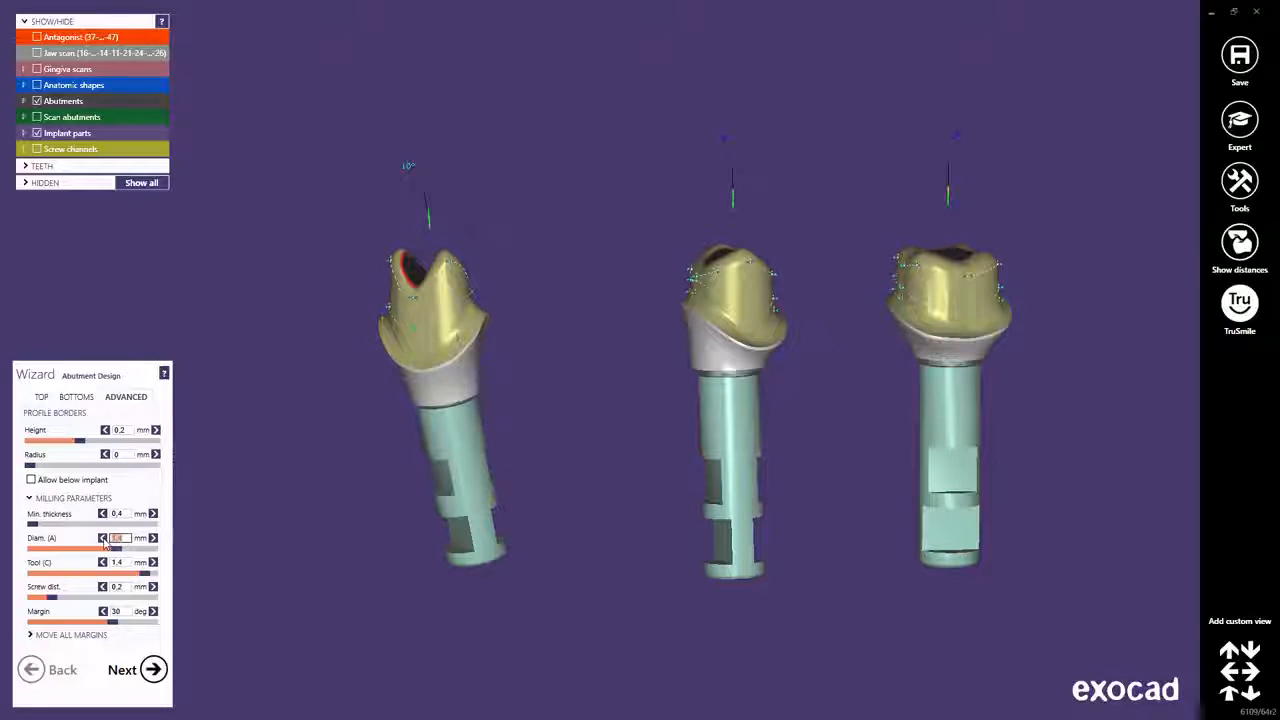
{"action": "left_click", "coordinate": [103, 539]}
{"action": "left_click_drag", "start_coordinate": [93, 549], "coordinate": [33, 549]}
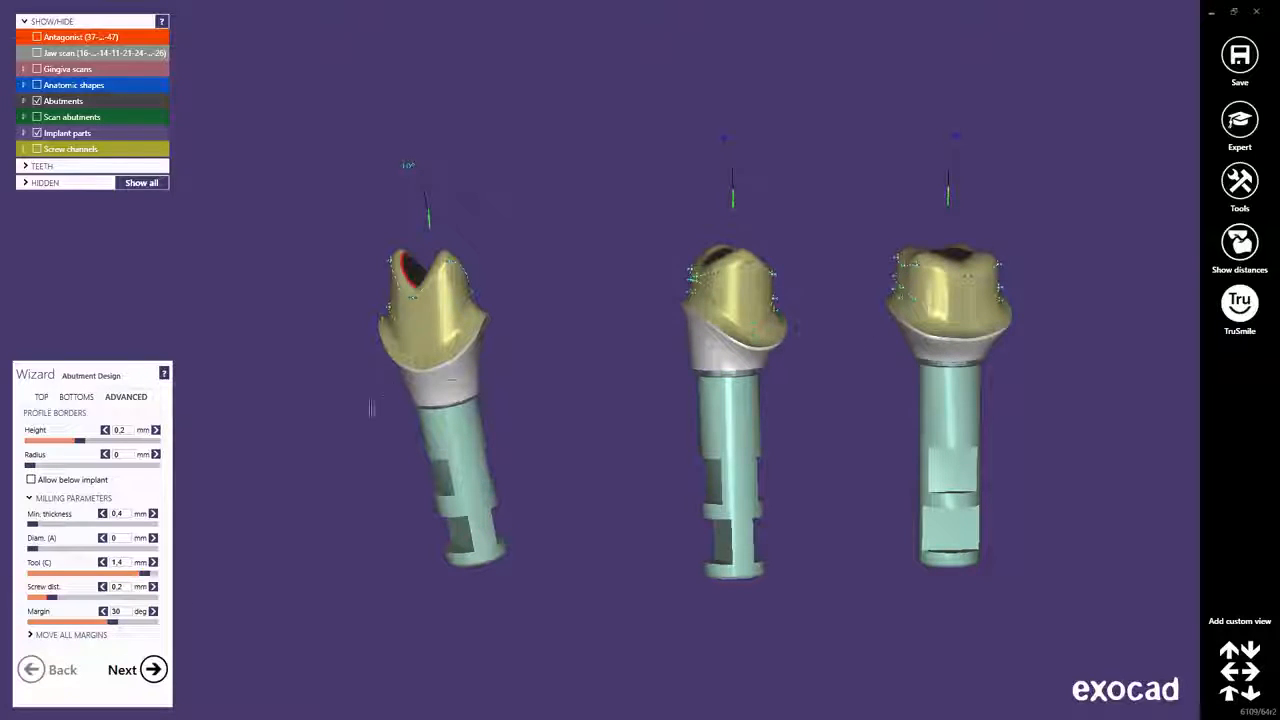
{"action": "left_click", "coordinate": [115, 538]}
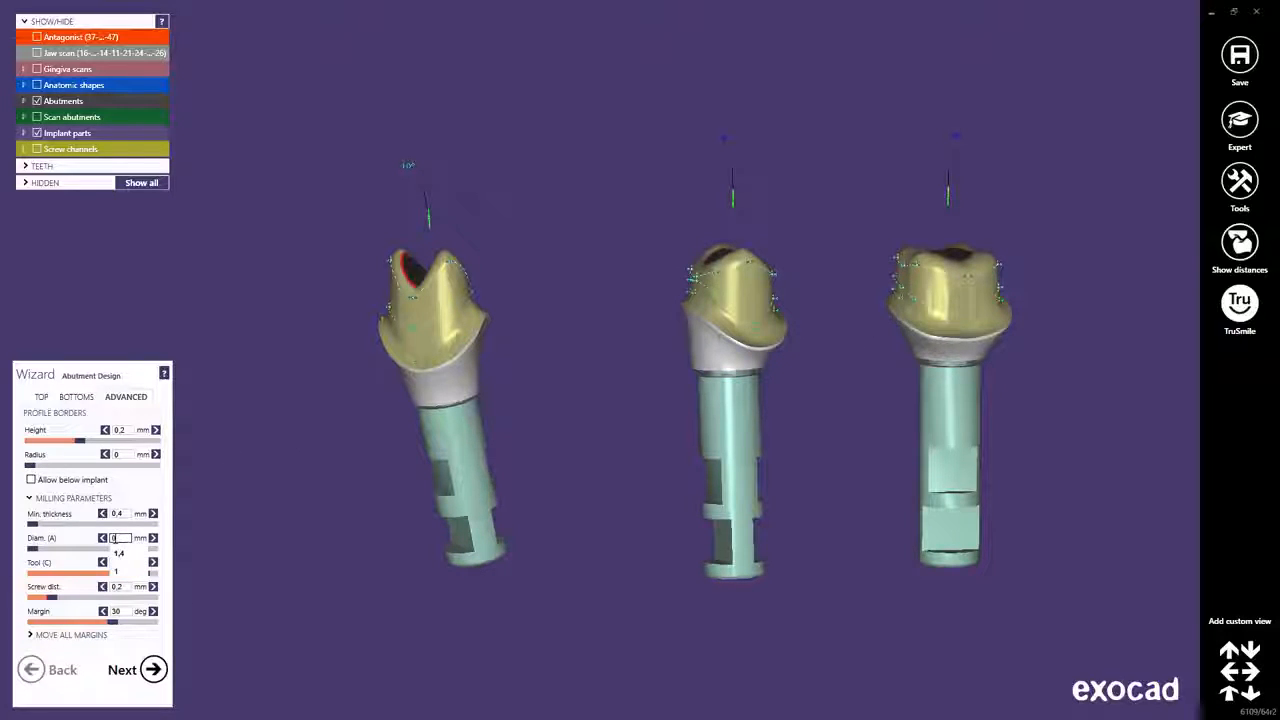
{"action": "key", "text": "BackSpace"}
{"action": "type", "text": "1"}
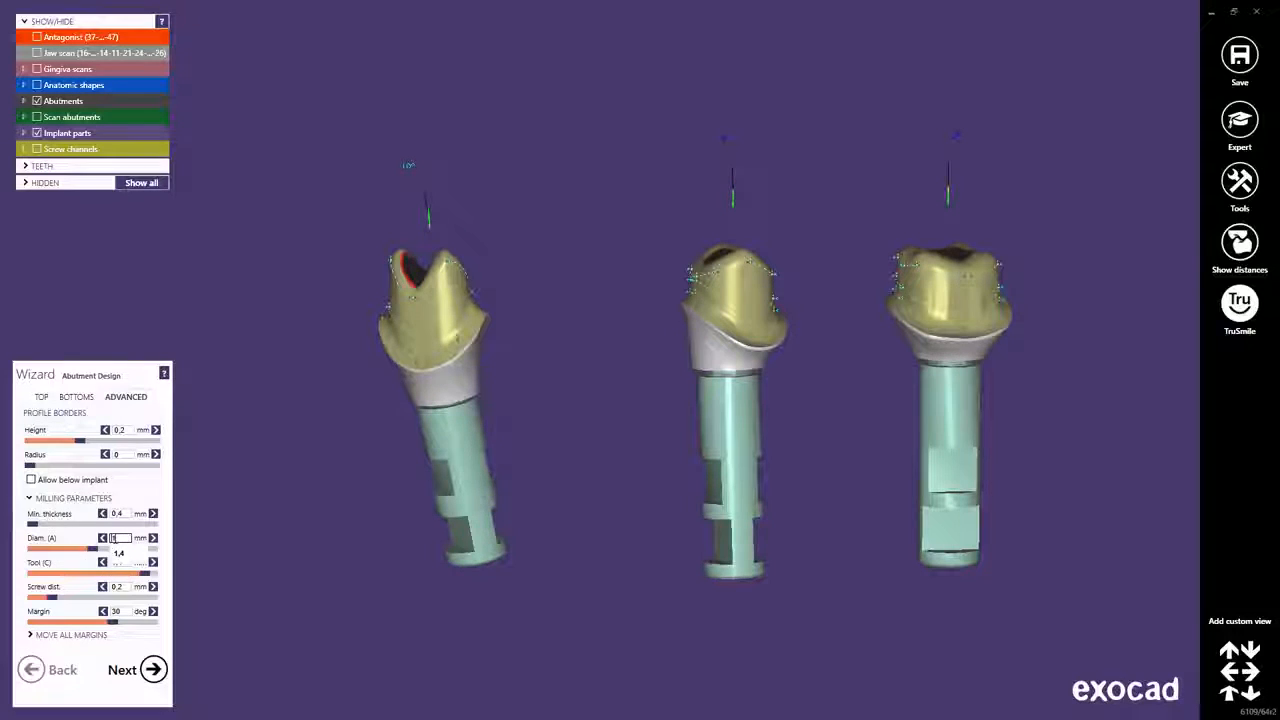
{"action": "left_click", "coordinate": [120, 553]}
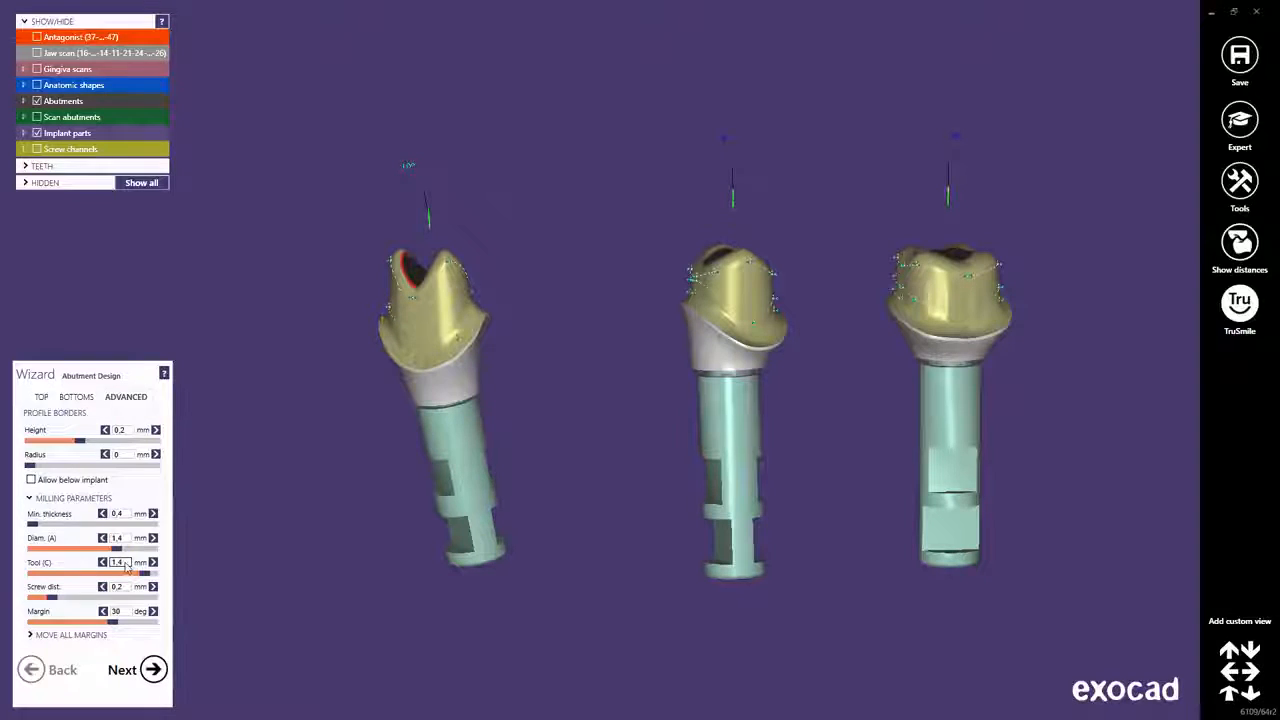
- Try tool (C) diameters of 0.5 mm and 0 mm, and restore the value to 1.4 mm
{"action": "left_click", "coordinate": [117, 562]}
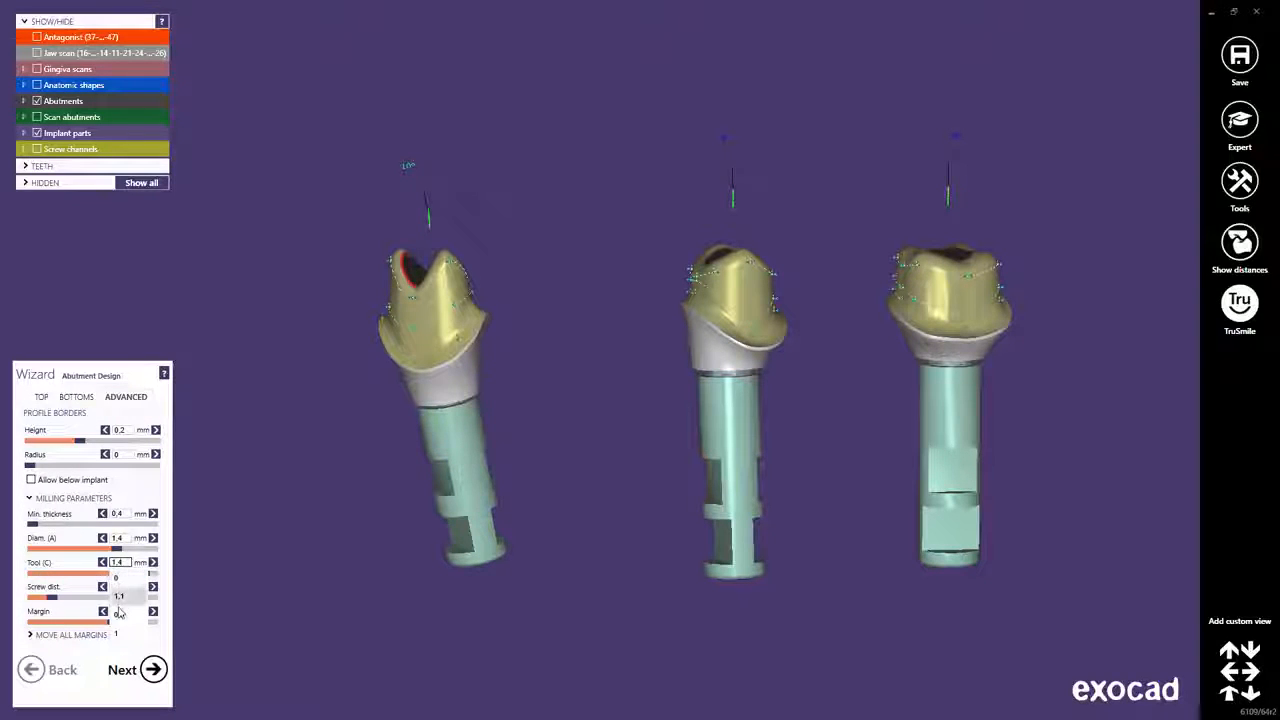
{"action": "left_click", "coordinate": [119, 614]}
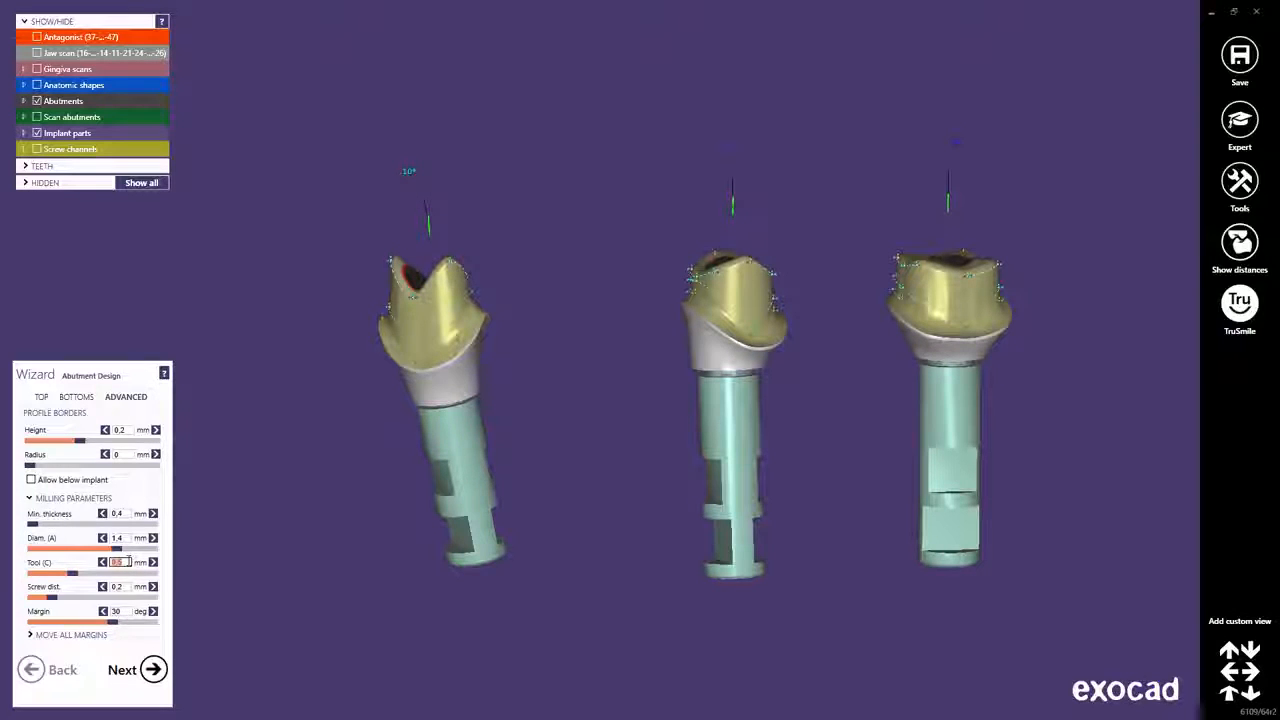
{"action": "left_click", "coordinate": [128, 562]}
{"action": "left_click", "coordinate": [119, 596]}
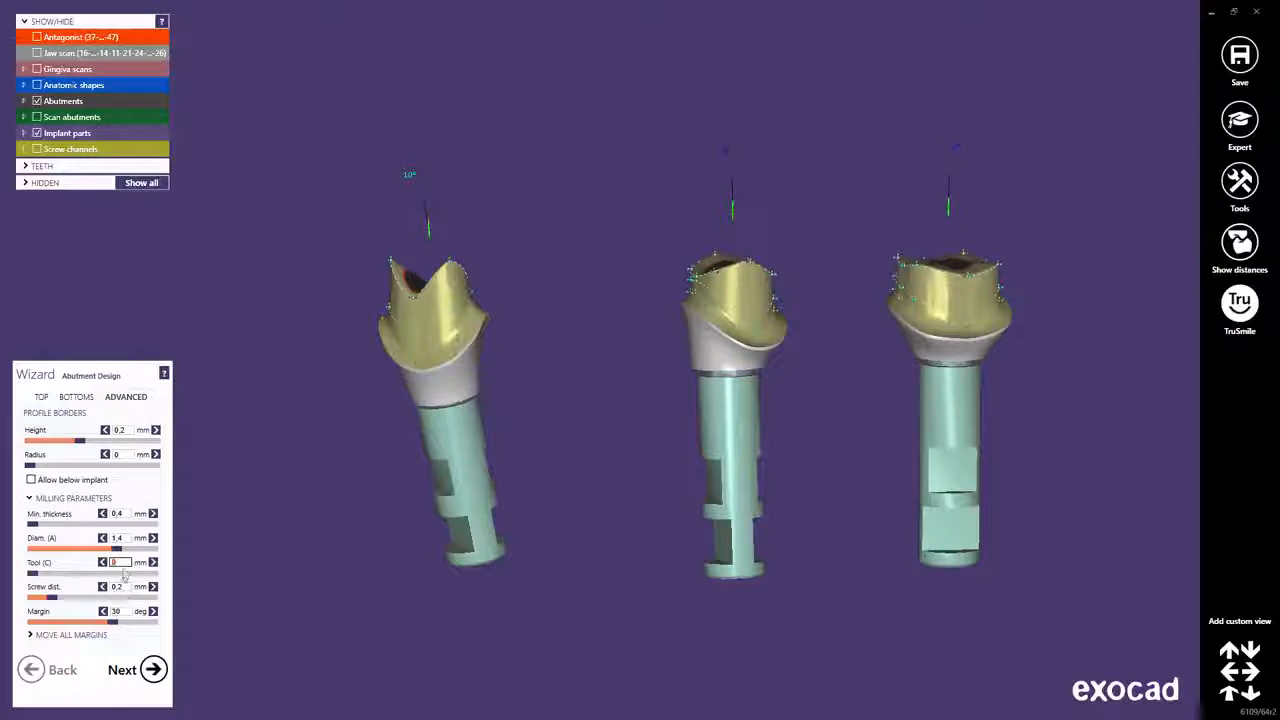
{"action": "left_click", "coordinate": [121, 562]}
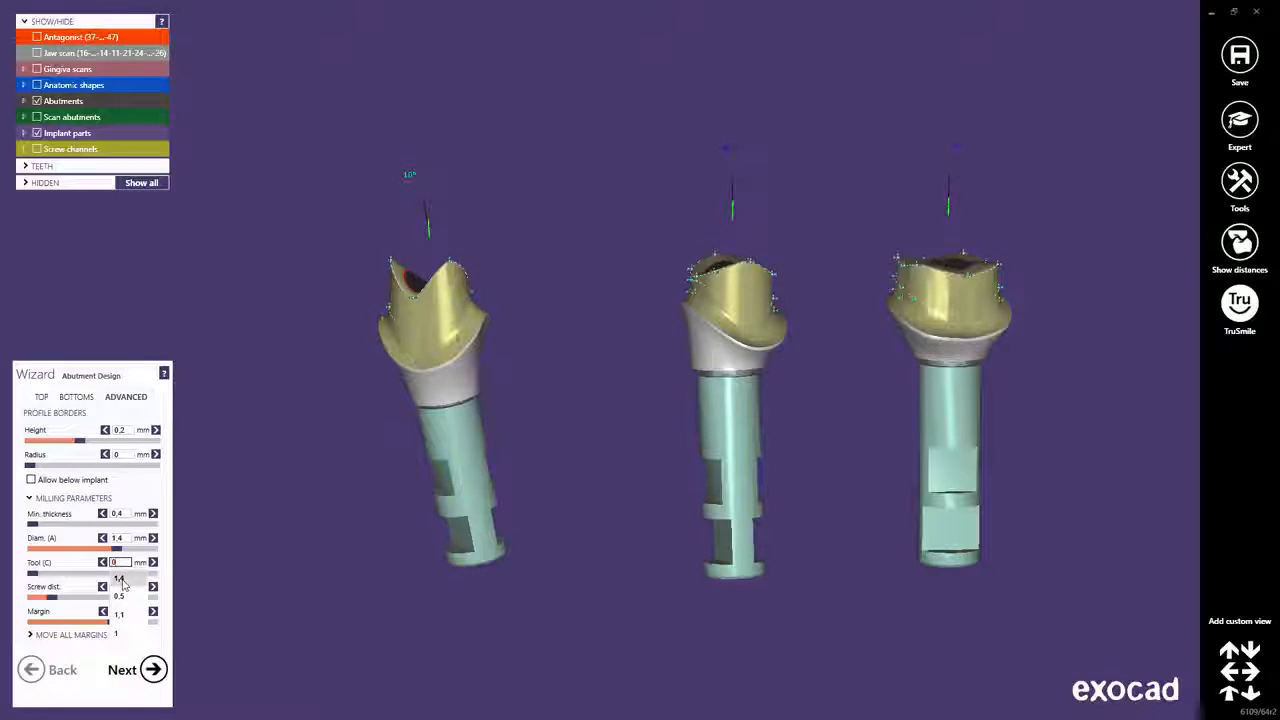
{"action": "left_click", "coordinate": [122, 580]}
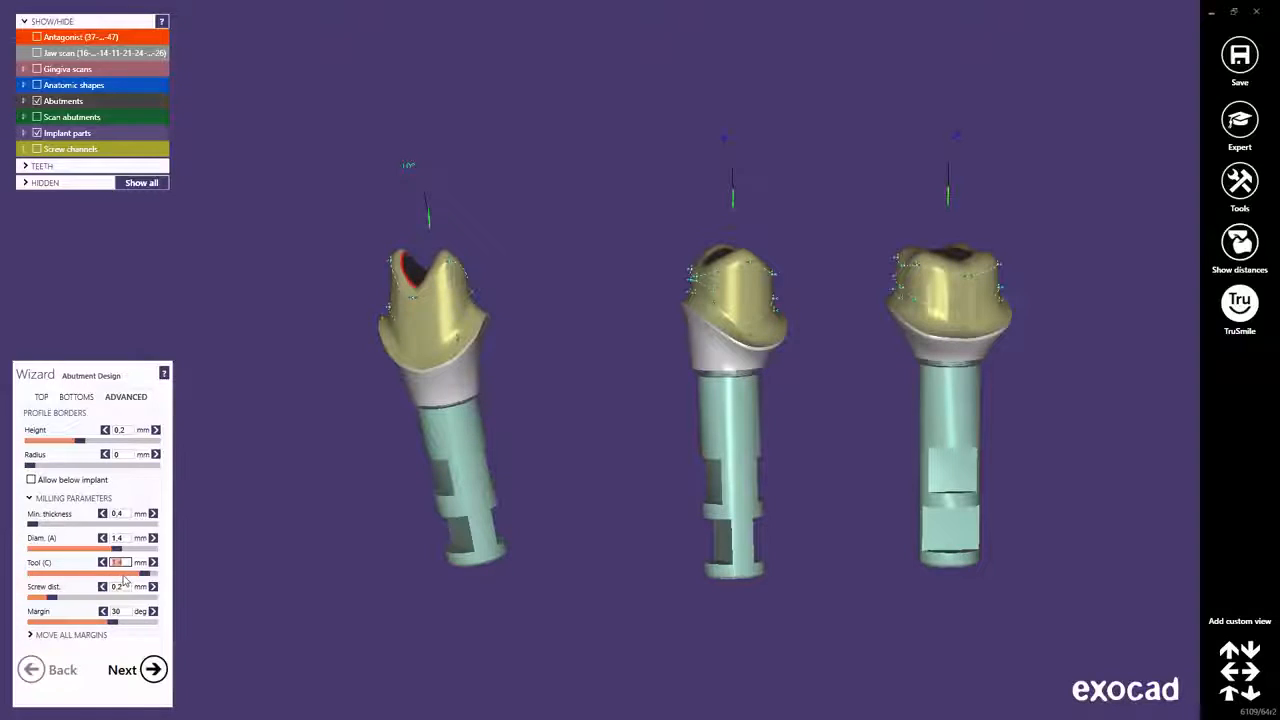
- Set both the tool (C) diameter and the abutment milling diameter (A) to 1 mm
{"action": "left_click", "coordinate": [120, 538]}
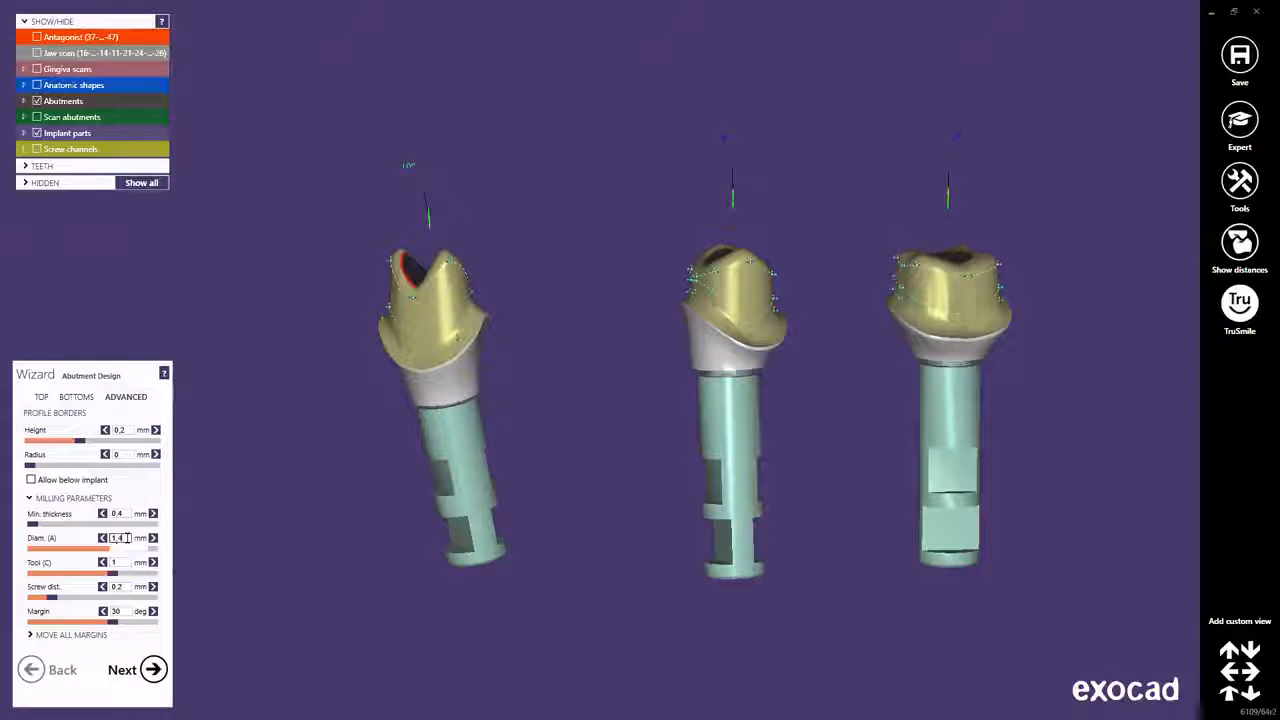
{"action": "left_click_drag", "start_coordinate": [127, 538], "coordinate": [108, 542]}
{"action": "type", "text": "1"}
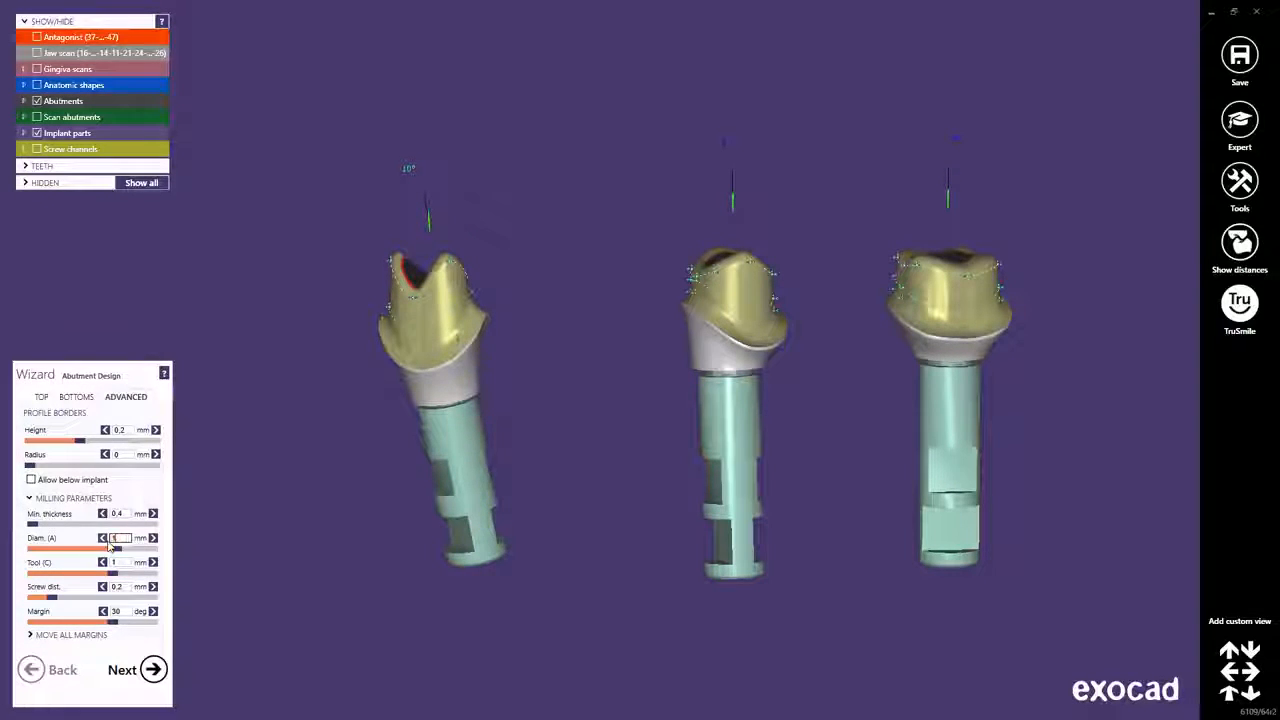
{"action": "key", "text": "Return"}
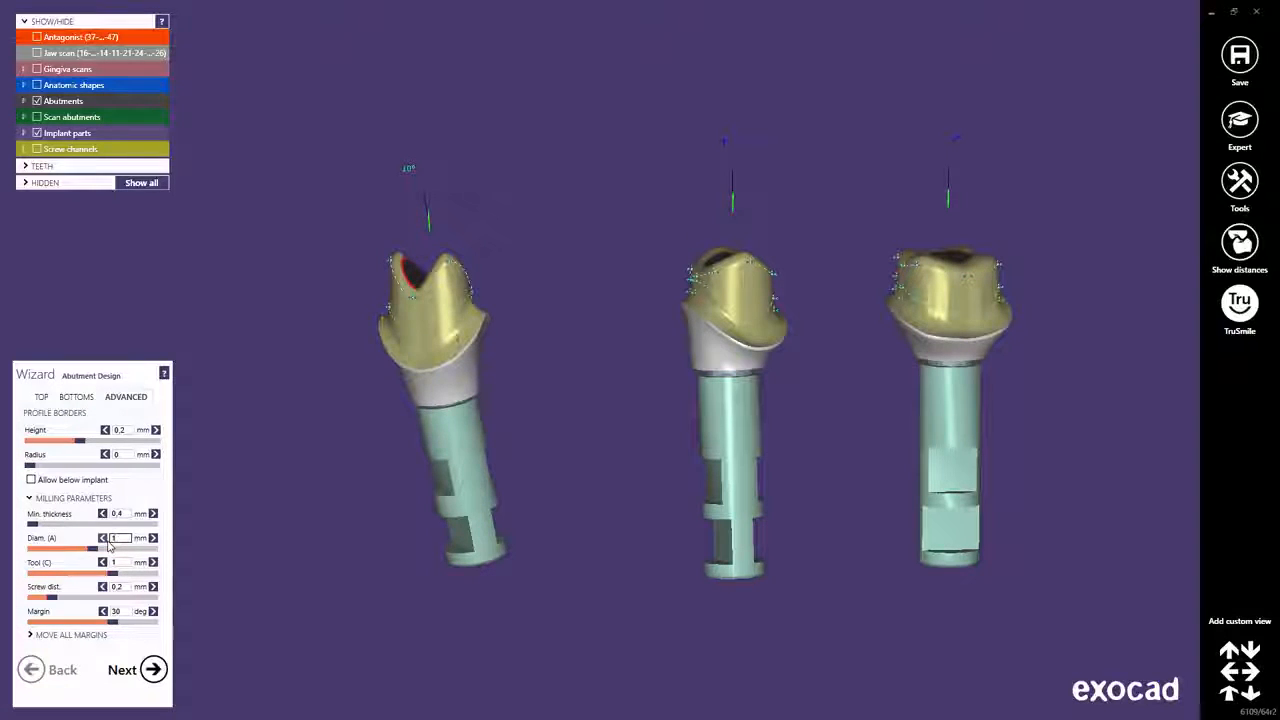
- Try a screw distance of 1.2 mm while viewing the 10° abutment's screw channel opening, and reduce it to 0.01 mm
{"action": "right_click_drag", "start_coordinate": [400, 372], "coordinate": [392, 228]}
{"action": "scroll", "coordinate": [390, 226], "scroll_direction": "up", "scroll_amount": 7}
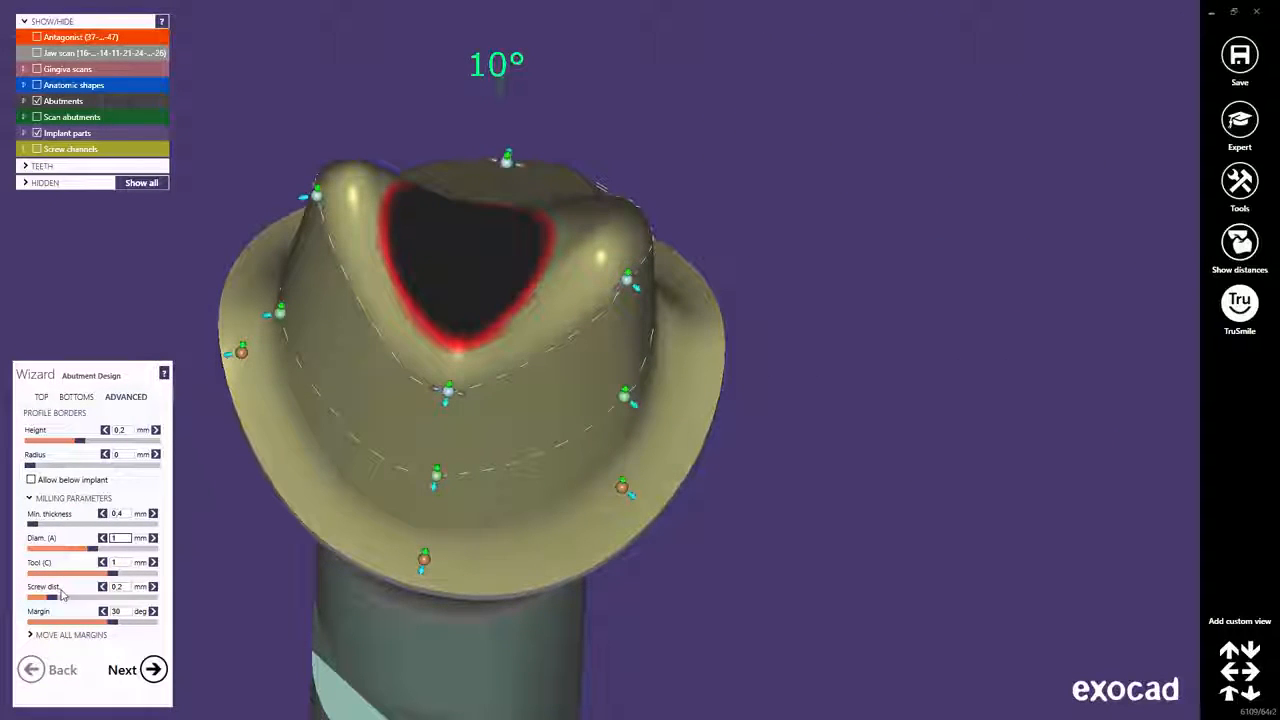
{"action": "left_click_drag", "start_coordinate": [55, 598], "coordinate": [160, 598]}
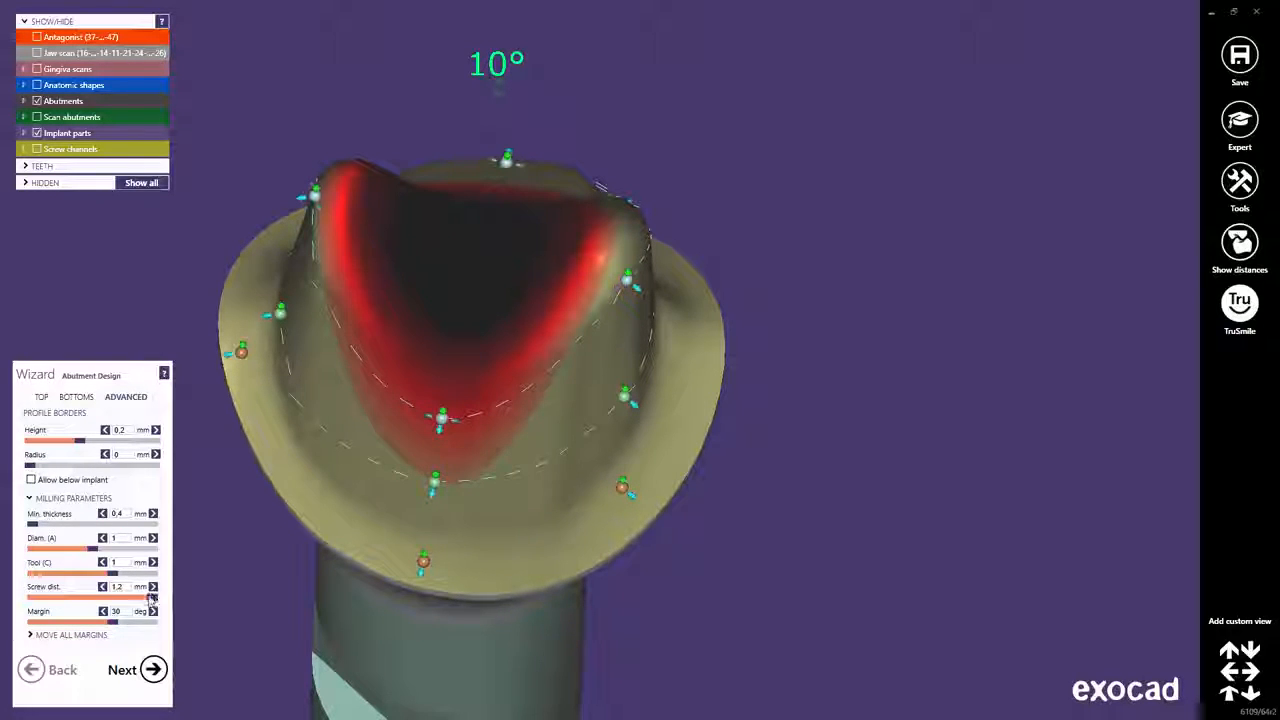
{"action": "left_click_drag", "start_coordinate": [142, 601], "coordinate": [28, 599]}
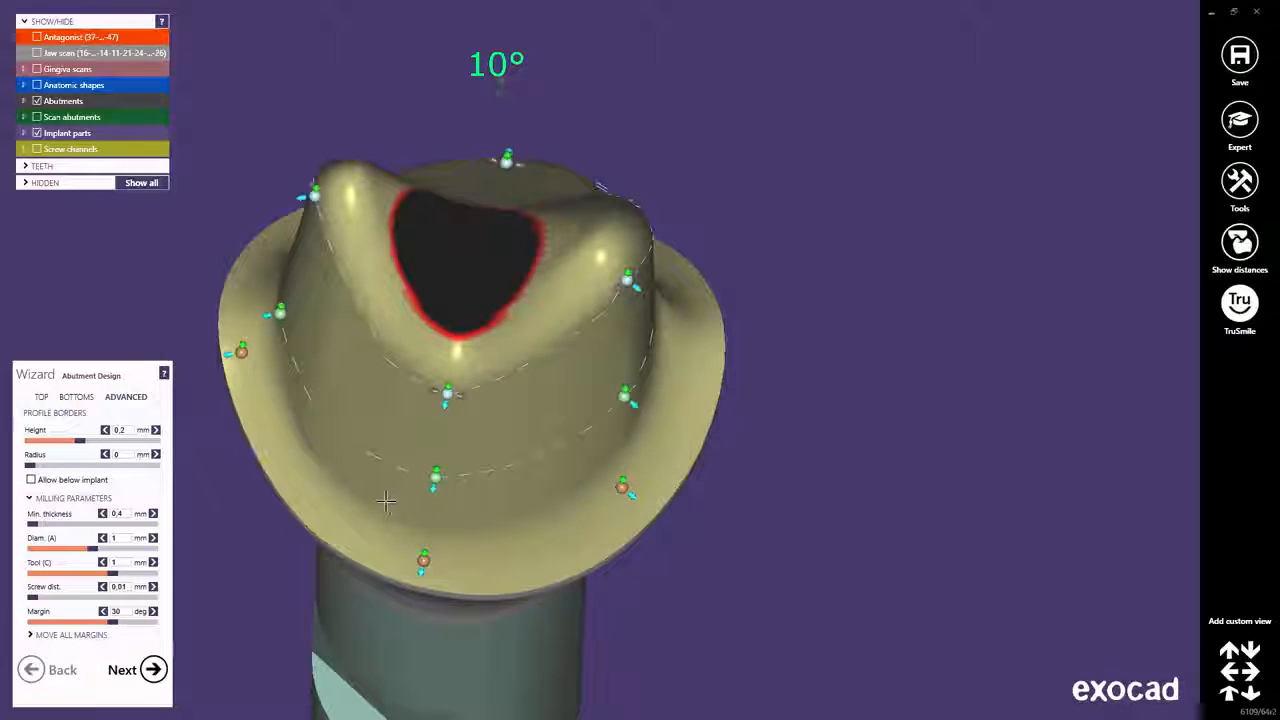
- Shift the front control points on the 10° abutment slightly upward and set the screw distance to 0.49 mm
{"action": "left_click_drag", "start_coordinate": [437, 495], "coordinate": [442, 480]}
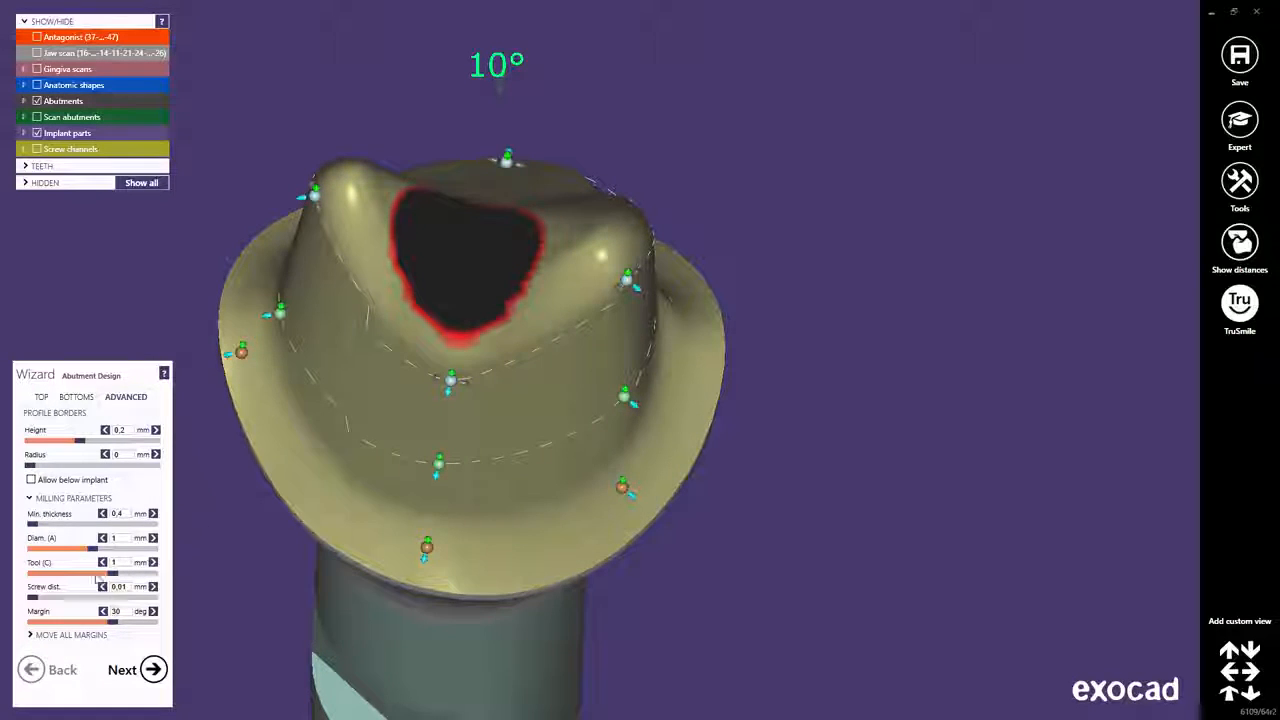
{"action": "left_click_drag", "start_coordinate": [41, 601], "coordinate": [86, 606]}
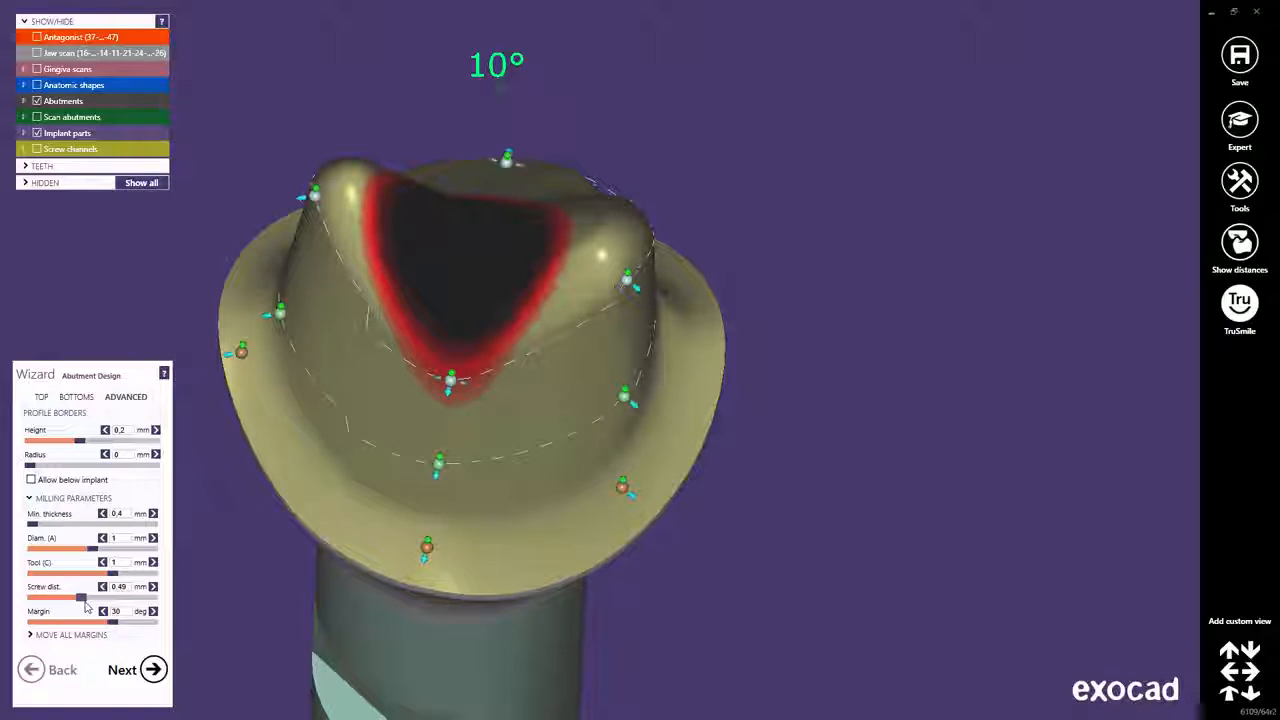
{"action": "right_click_drag", "start_coordinate": [406, 517], "coordinate": [449, 506]}
{"action": "scroll", "coordinate": [449, 506], "scroll_direction": "down", "scroll_amount": 3}
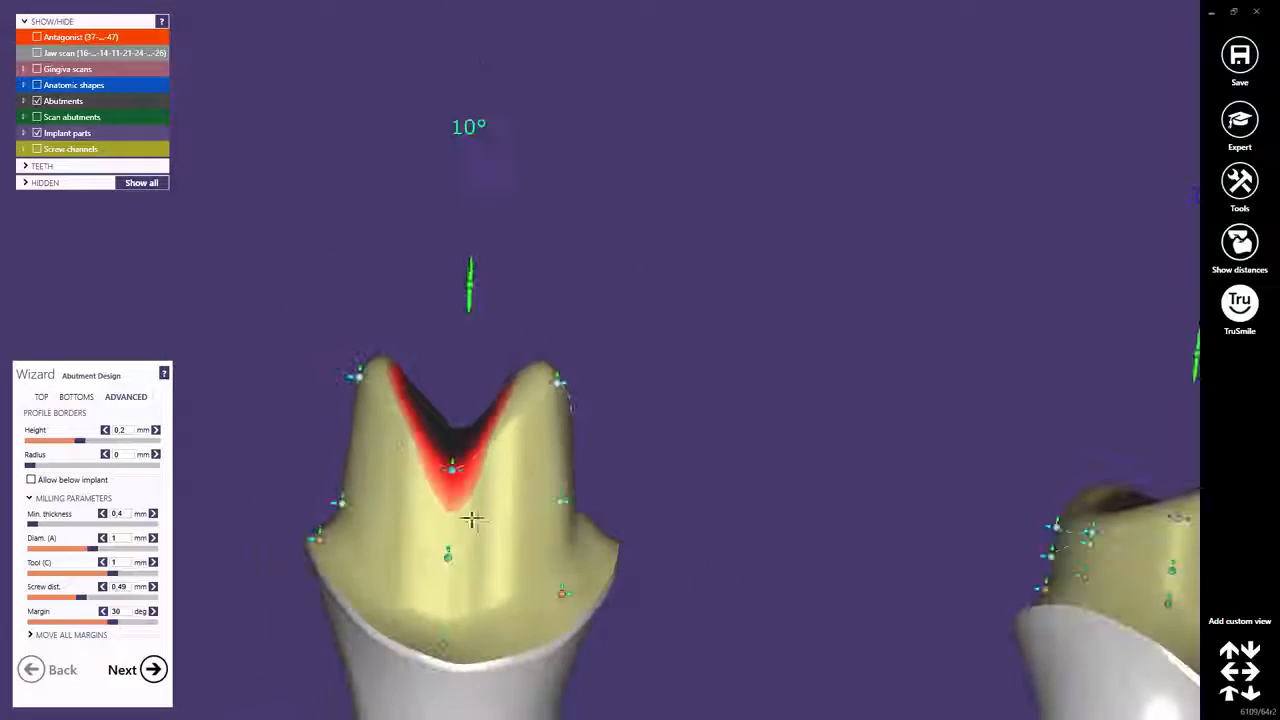
{"action": "scroll", "coordinate": [583, 394], "scroll_direction": "down", "scroll_amount": 5}
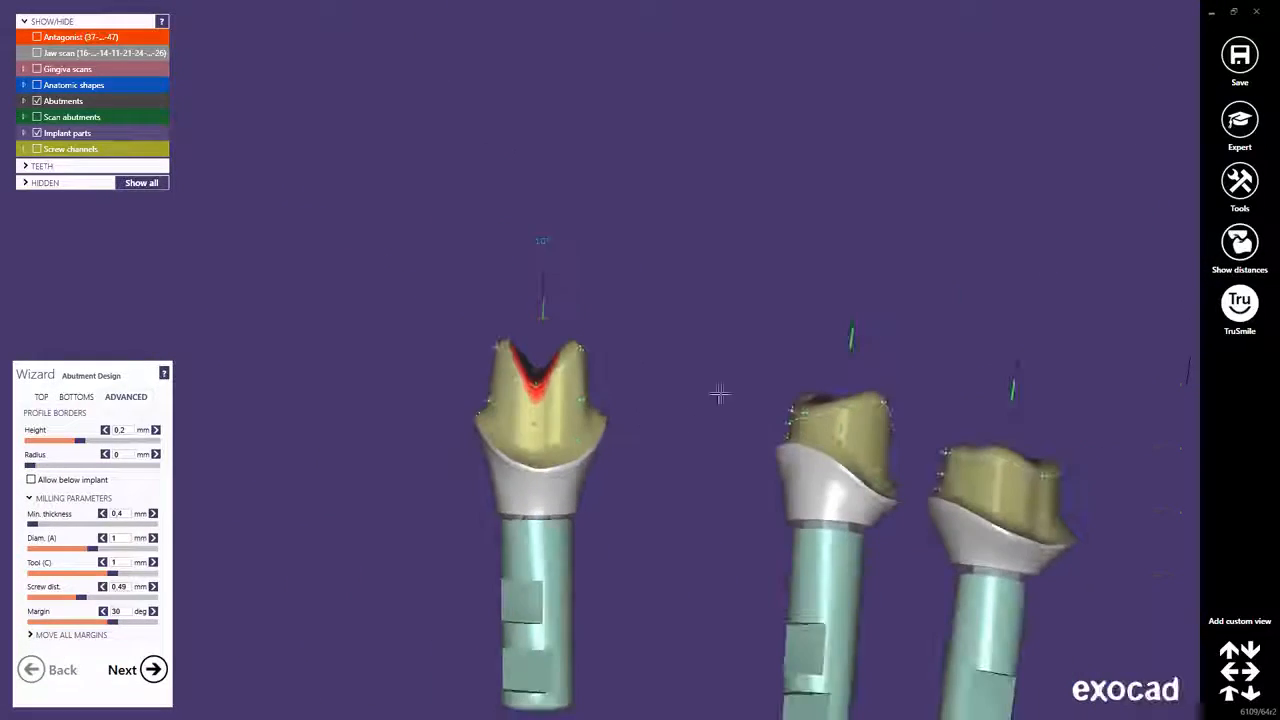
{"action": "right_click_drag", "start_coordinate": [720, 394], "coordinate": [720, 374]}
{"action": "middle_click_drag", "start_coordinate": [720, 374], "coordinate": [565, 269]}
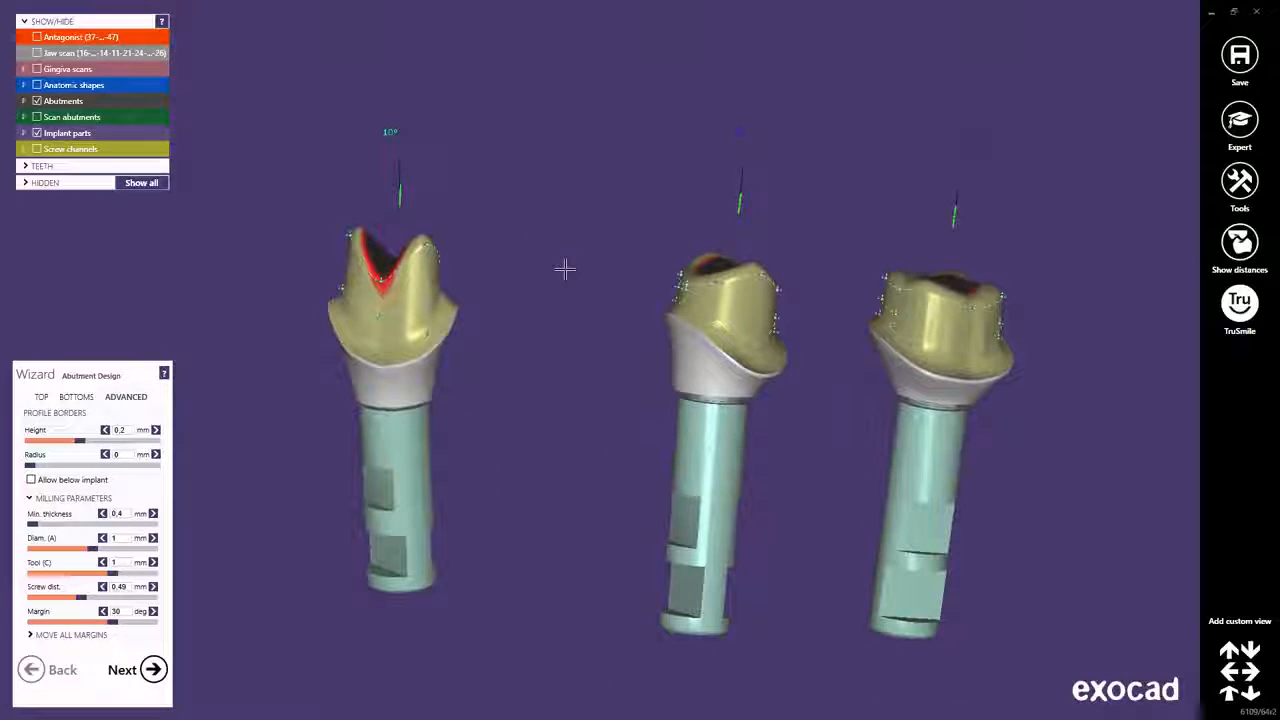
- Show the antagonist and jaw scan around the abutments, and advance to the Free-Forming stage
{"action": "left_click", "coordinate": [37, 37]}
{"action": "left_click", "coordinate": [37, 52]}
{"action": "right_click_drag", "start_coordinate": [267, 210], "coordinate": [397, 222]}
{"action": "scroll", "coordinate": [396, 223], "scroll_direction": "down", "scroll_amount": 3}
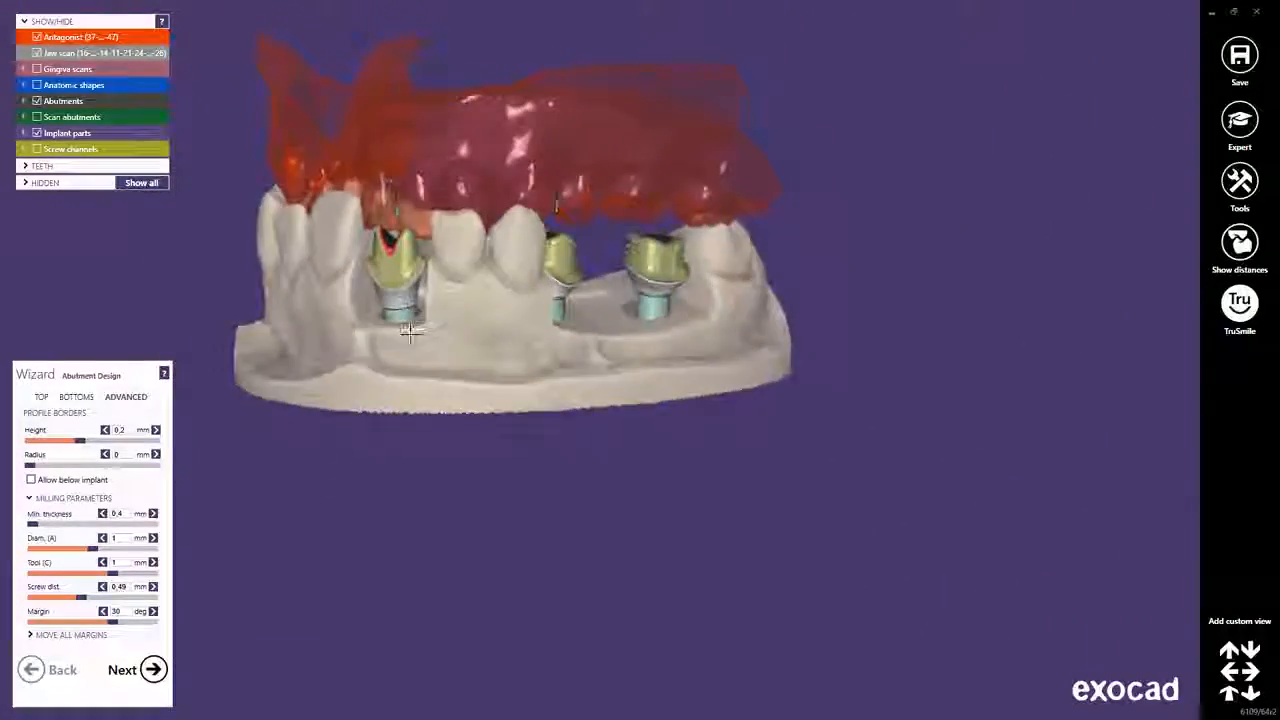
{"action": "middle_click_drag", "start_coordinate": [411, 334], "coordinate": [515, 420]}
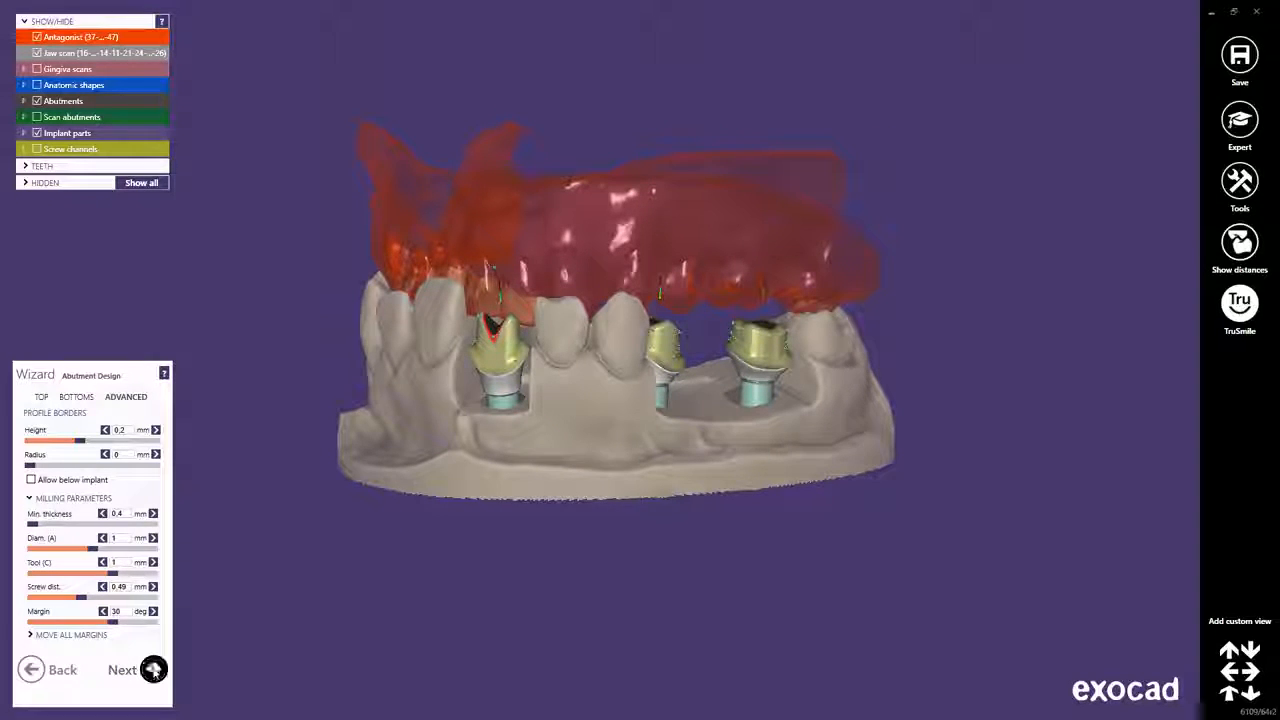
{"action": "left_click", "coordinate": [153, 670]}
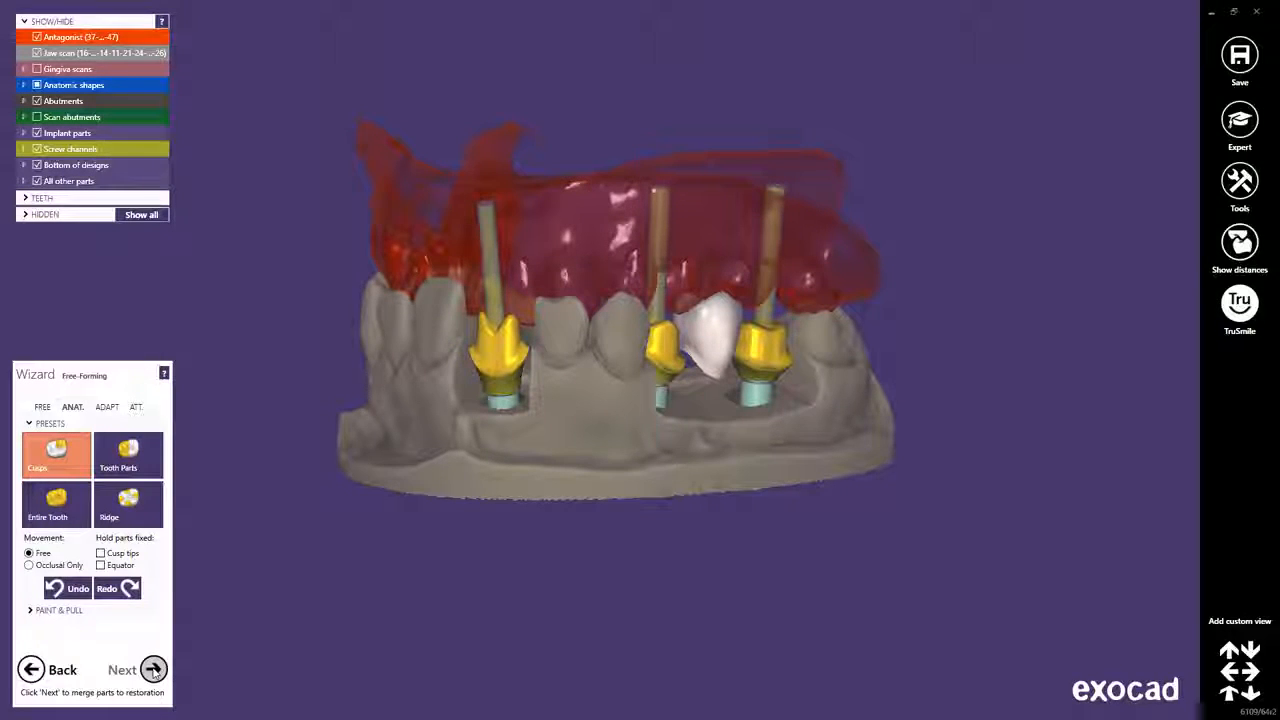
- Raise both tips of the tooth 11 abutment slightly using the Tooth Parts anatomic preset
{"action": "left_click", "coordinate": [128, 455]}
{"action": "middle_click", "coordinate": [493, 369]}
{"action": "right_click_drag", "start_coordinate": [493, 369], "coordinate": [526, 334]}
{"action": "scroll", "coordinate": [552, 330], "scroll_direction": "up", "scroll_amount": 6}
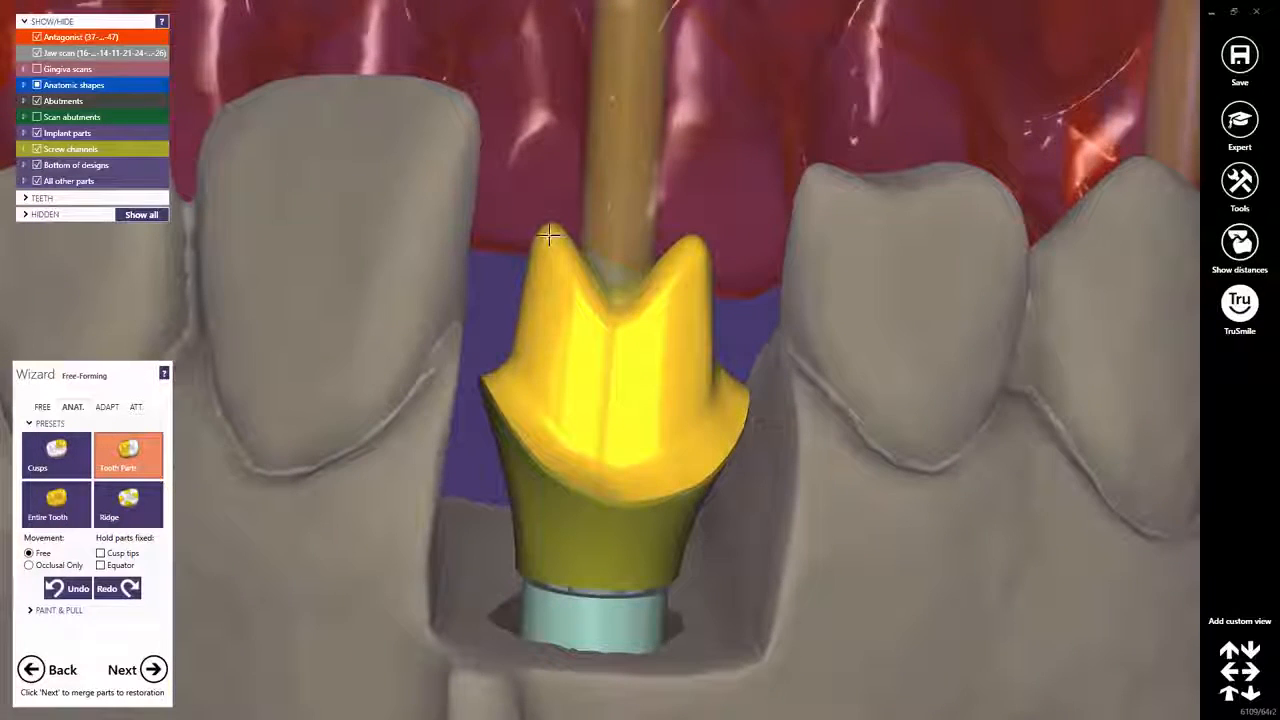
{"action": "left_click_drag", "start_coordinate": [549, 230], "coordinate": [553, 220]}
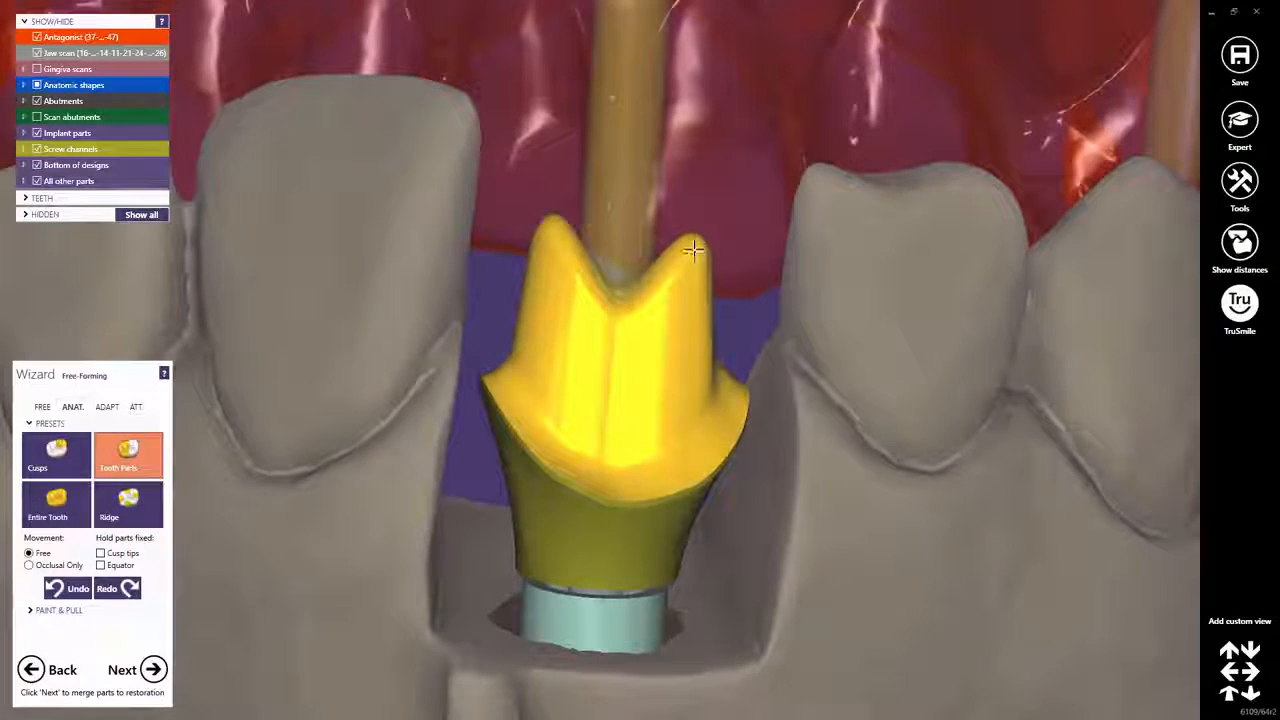
{"action": "left_click_drag", "start_coordinate": [694, 248], "coordinate": [694, 234]}
{"action": "scroll", "coordinate": [646, 354], "scroll_direction": "down", "scroll_amount": 4}
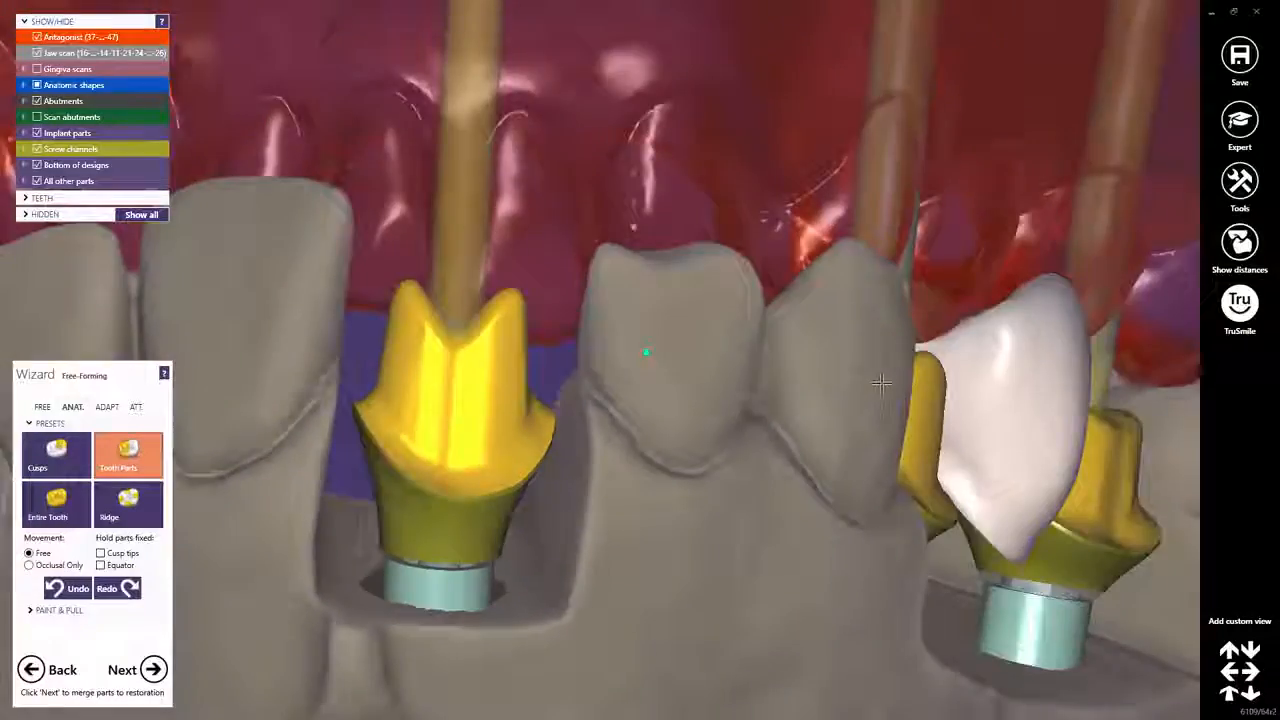
- Pull the middle abutment's side wall inward where it faces the neighbouring natural tooth, using the Tooth Parts preset
{"action": "scroll", "coordinate": [900, 425], "scroll_direction": "down", "scroll_amount": 2}
{"action": "right_click_drag", "start_coordinate": [899, 423], "coordinate": [903, 423]}
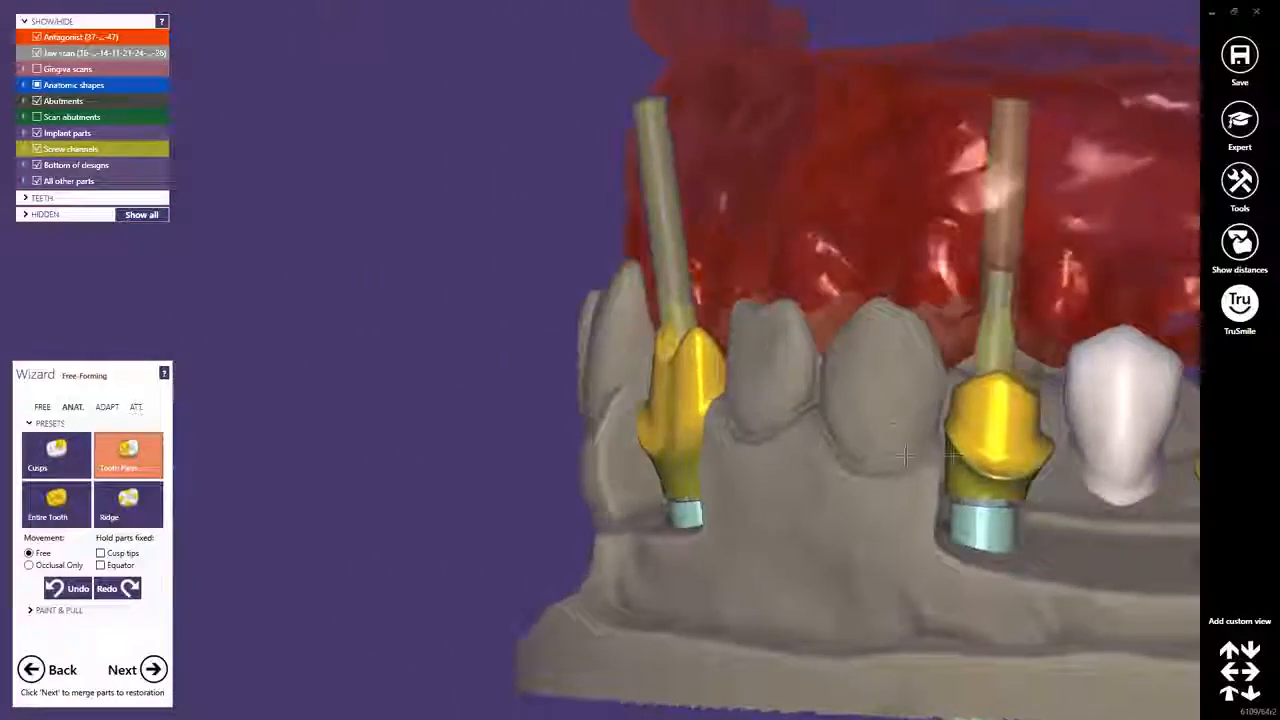
{"action": "middle_click_drag", "start_coordinate": [903, 423], "coordinate": [702, 428]}
{"action": "right_click_drag", "start_coordinate": [702, 428], "coordinate": [697, 437]}
{"action": "scroll", "coordinate": [761, 341], "scroll_direction": "up", "scroll_amount": 4}
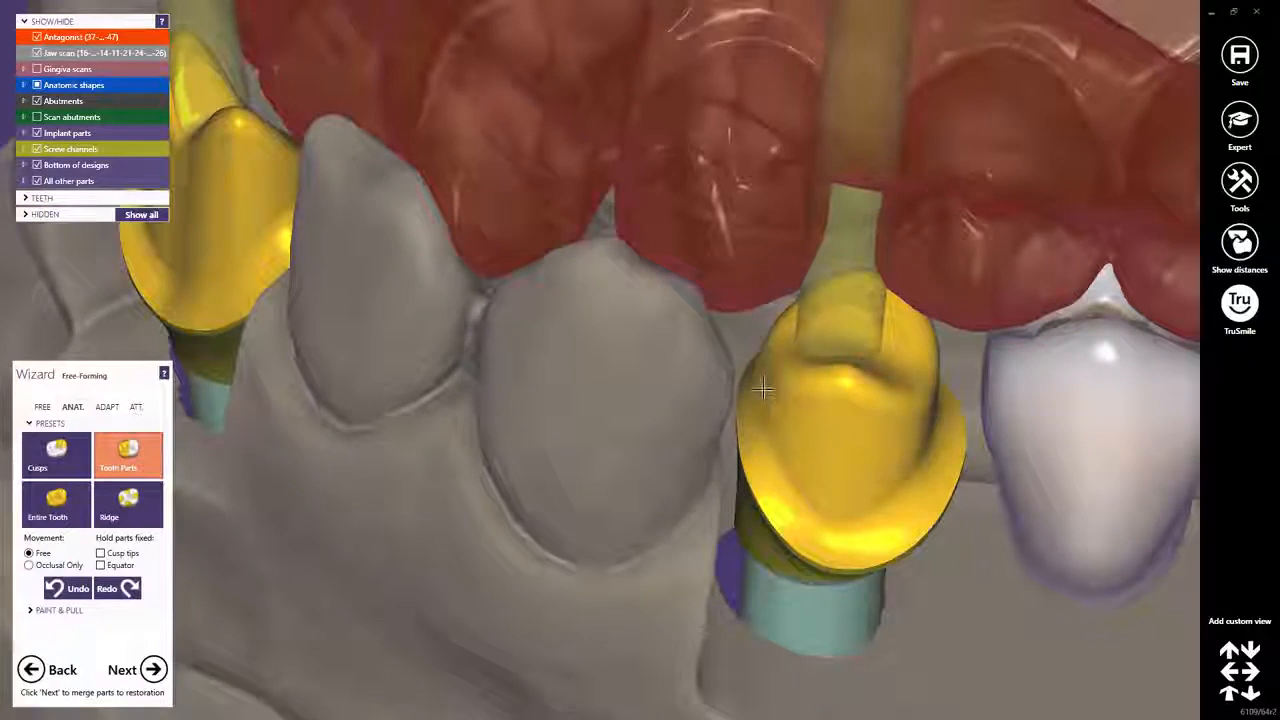
{"action": "right_click_drag", "start_coordinate": [763, 387], "coordinate": [757, 369]}
{"action": "scroll", "coordinate": [757, 369], "scroll_direction": "up", "scroll_amount": 2}
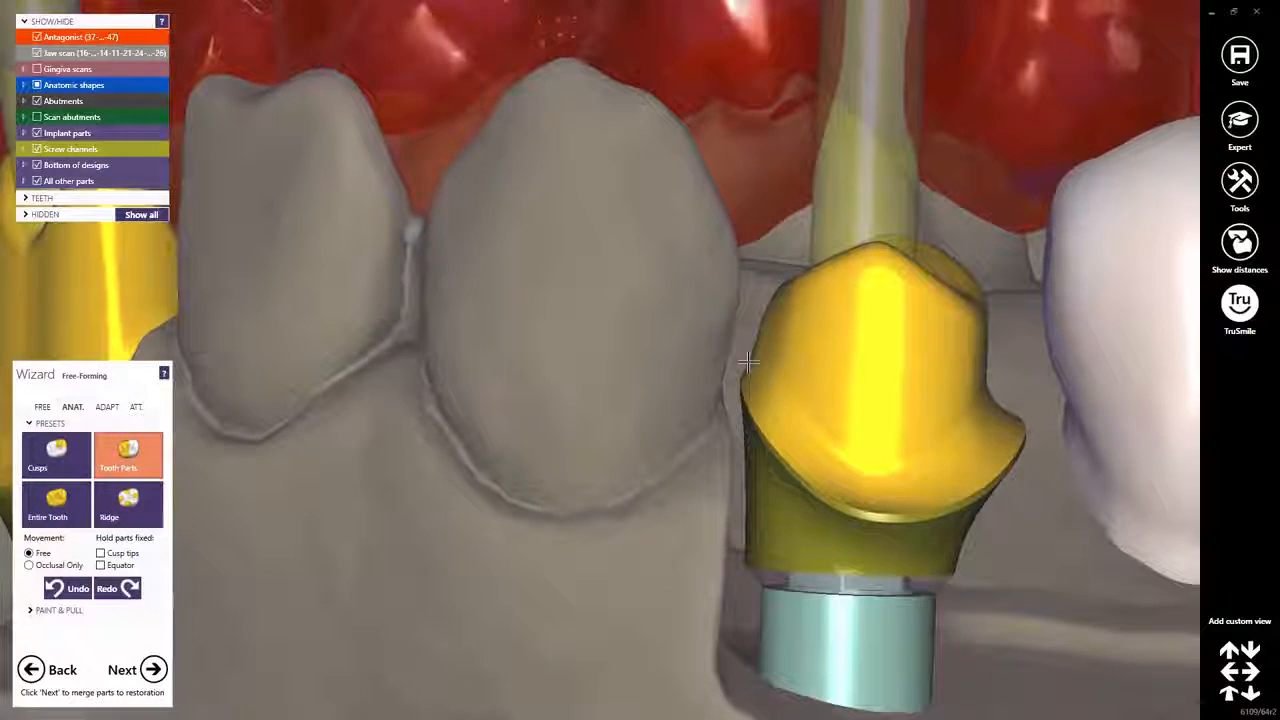
{"action": "left_click_drag", "start_coordinate": [772, 369], "coordinate": [811, 358]}
{"action": "right_click_drag", "start_coordinate": [777, 366], "coordinate": [782, 366]}
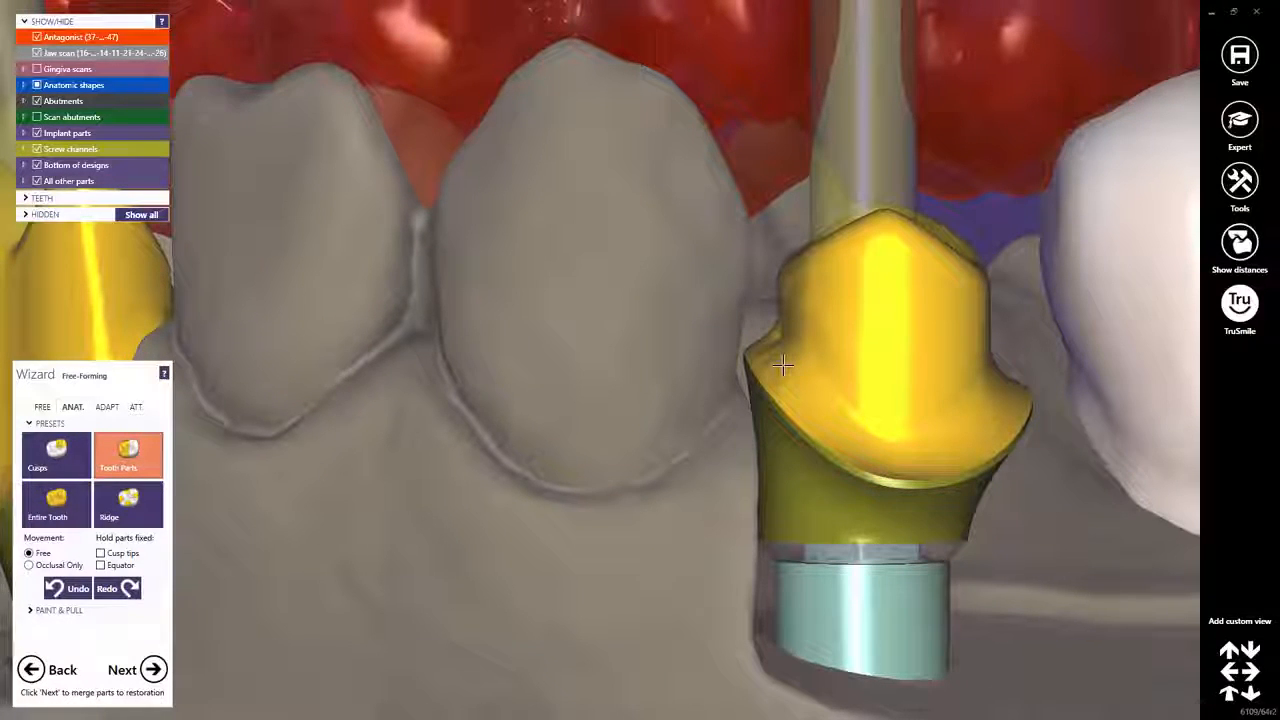
{"action": "scroll", "coordinate": [783, 366], "scroll_direction": "down", "scroll_amount": 2}
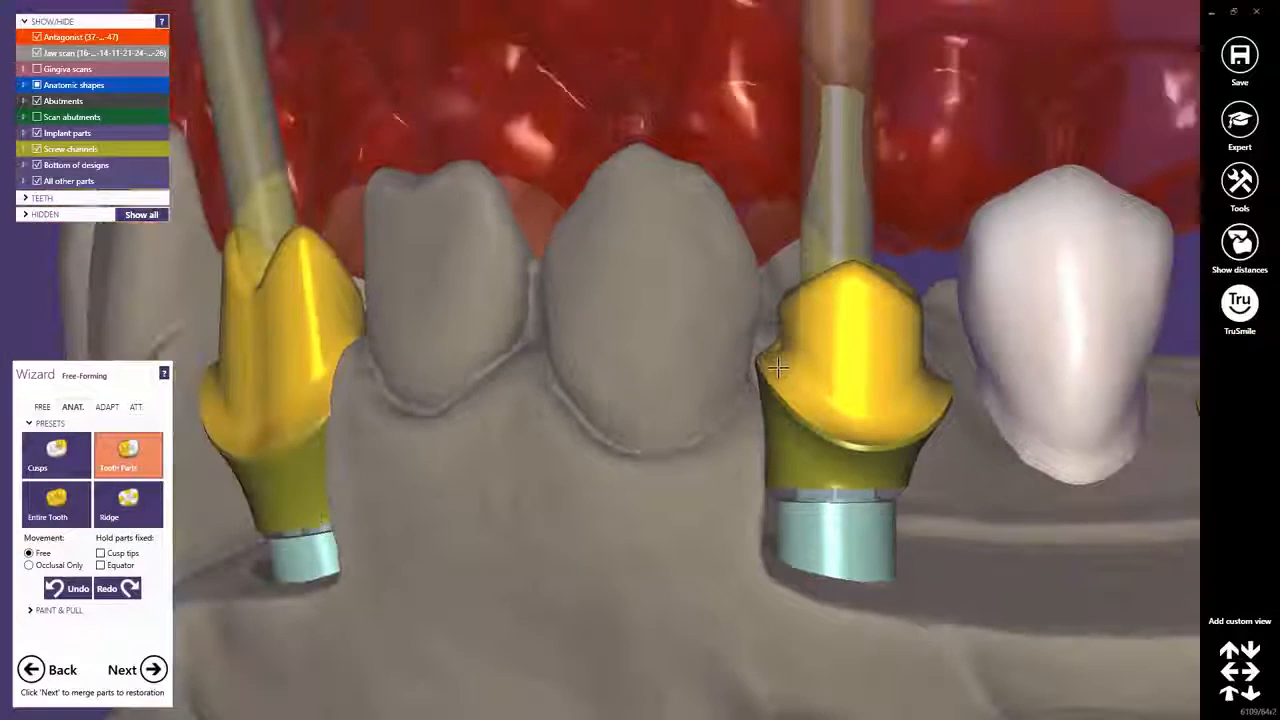
- Smooth the front face of the tooth 11 abutment with the Smooth/Flatten brush
{"action": "left_click", "coordinate": [47, 408]}
{"action": "left_click", "coordinate": [128, 445]}
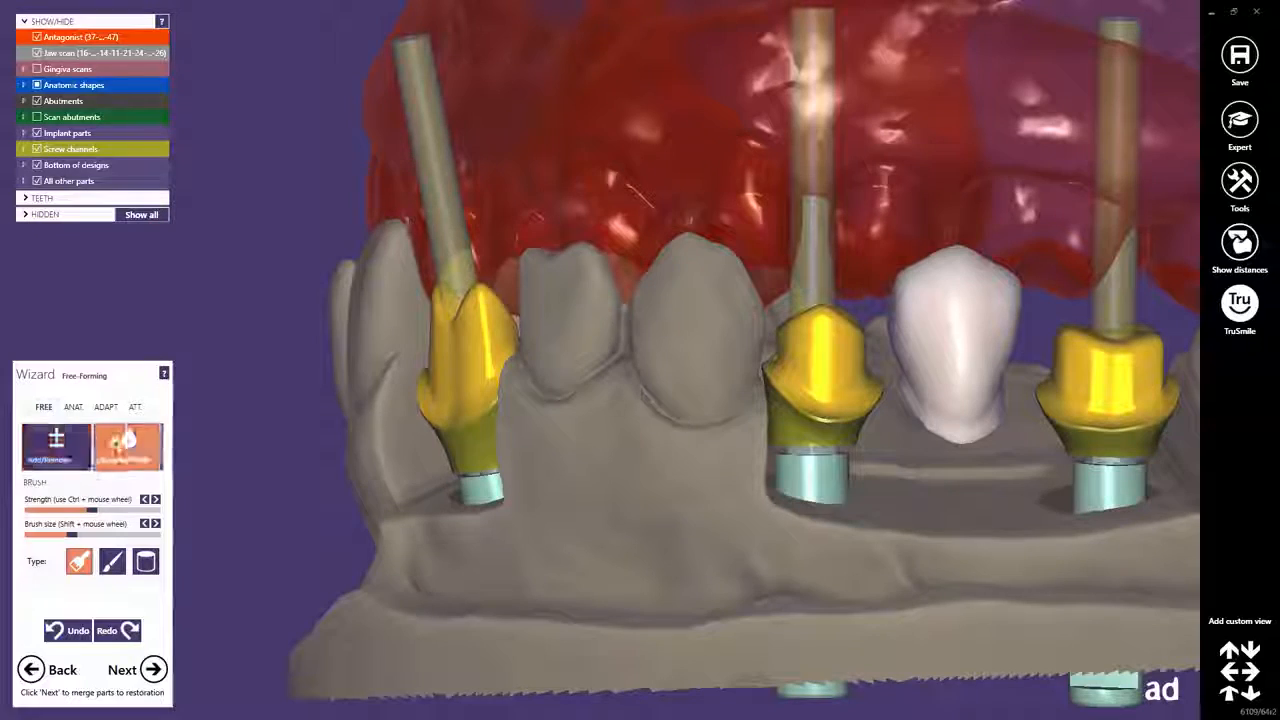
{"action": "right_click_drag", "start_coordinate": [314, 443], "coordinate": [488, 408]}
{"action": "scroll", "coordinate": [430, 374], "scroll_direction": "up", "scroll_amount": 5}
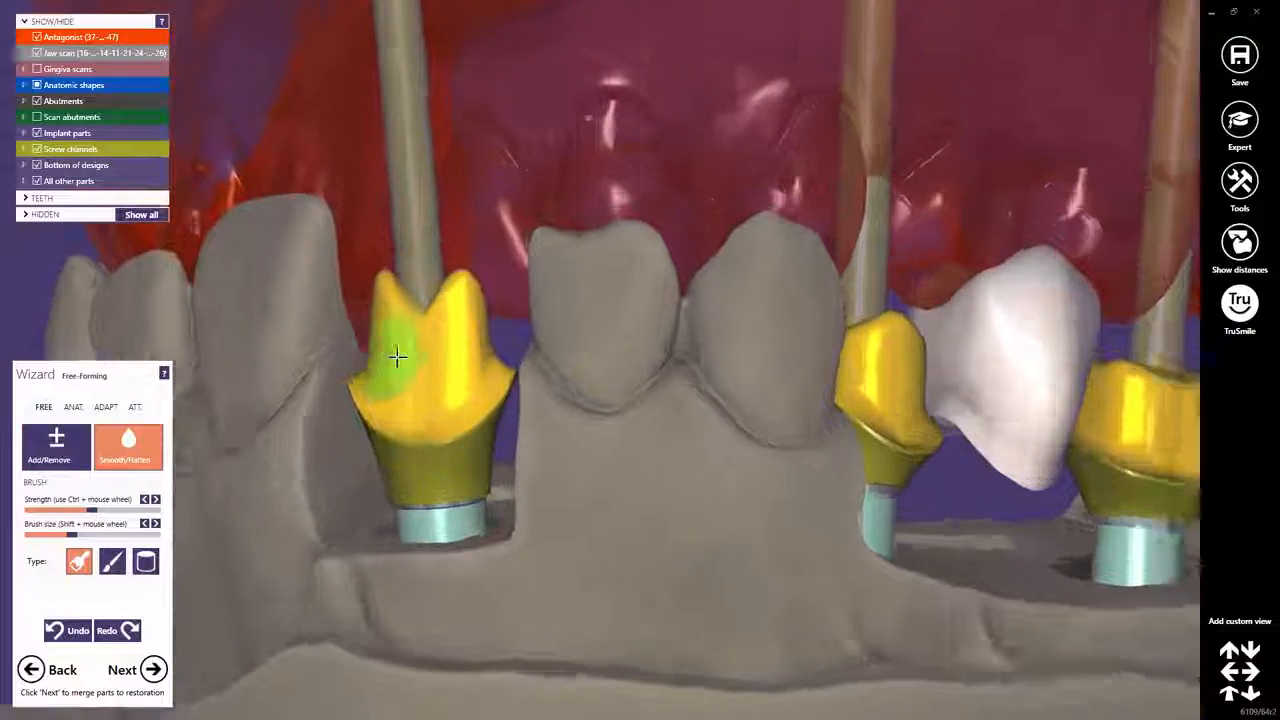
{"action": "mouse_move", "coordinate": [429, 374]}
{"action": "left_mouse_down"}
{"action": "mouse_move", "coordinate": [475, 326]}
{"action": "mouse_move", "coordinate": [454, 404]}
{"action": "mouse_move", "coordinate": [391, 375]}
{"action": "mouse_move", "coordinate": [444, 368]}
{"action": "left_mouse_up"}
{"action": "scroll", "coordinate": [444, 368], "scroll_direction": "down", "scroll_amount": 5}
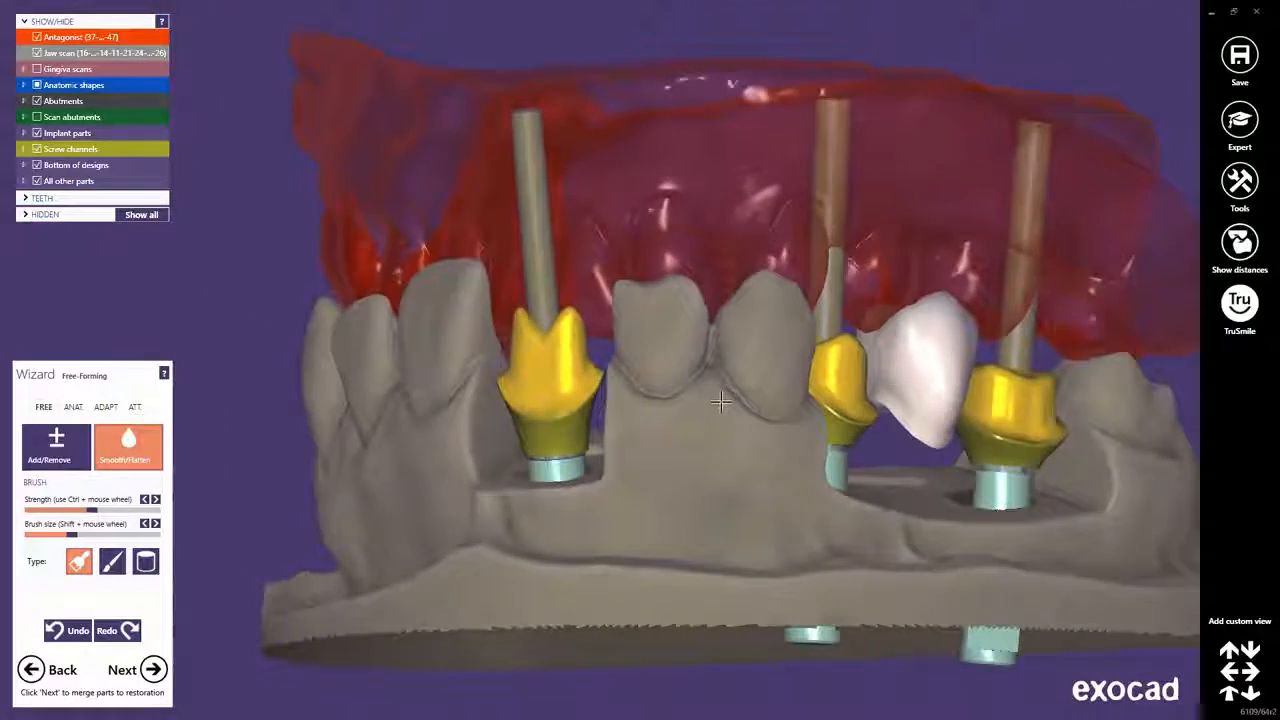
{"action": "right_click_drag", "start_coordinate": [552, 430], "coordinate": [400, 410]}
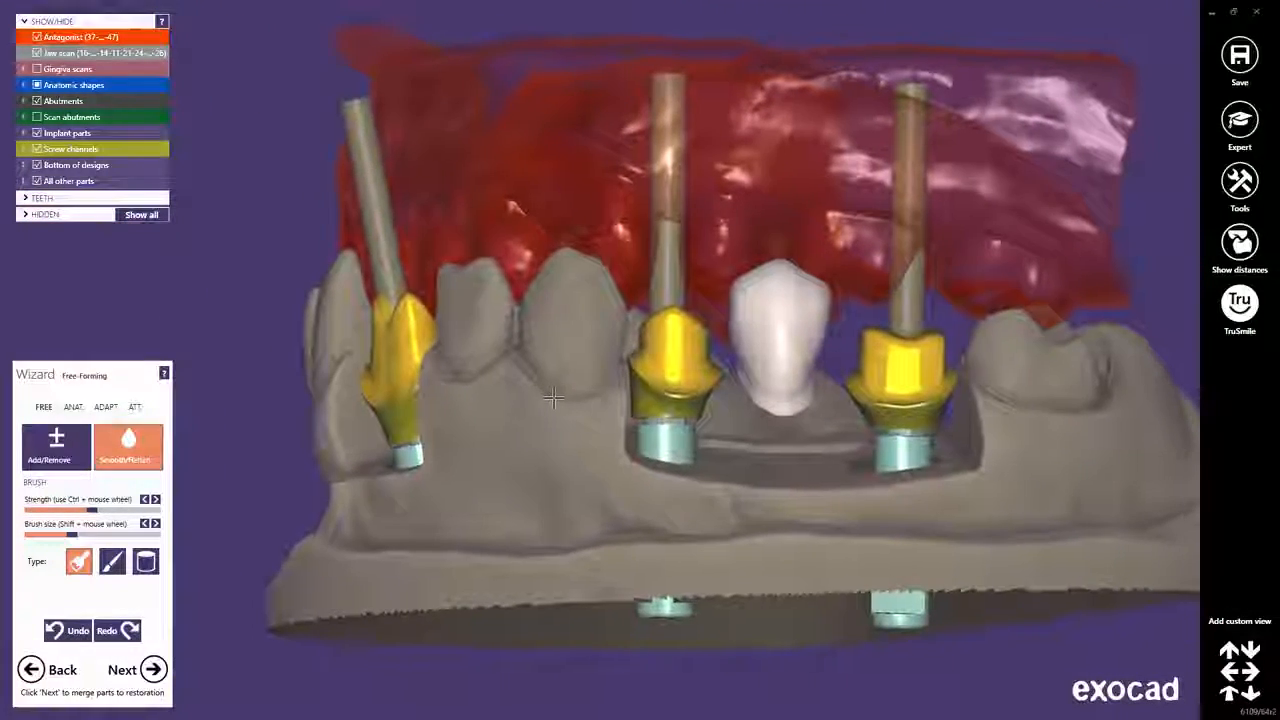
- Check the attachment options, return to brush free-forming, and merge the parts into the final abutments
{"action": "left_click", "coordinate": [140, 408]}
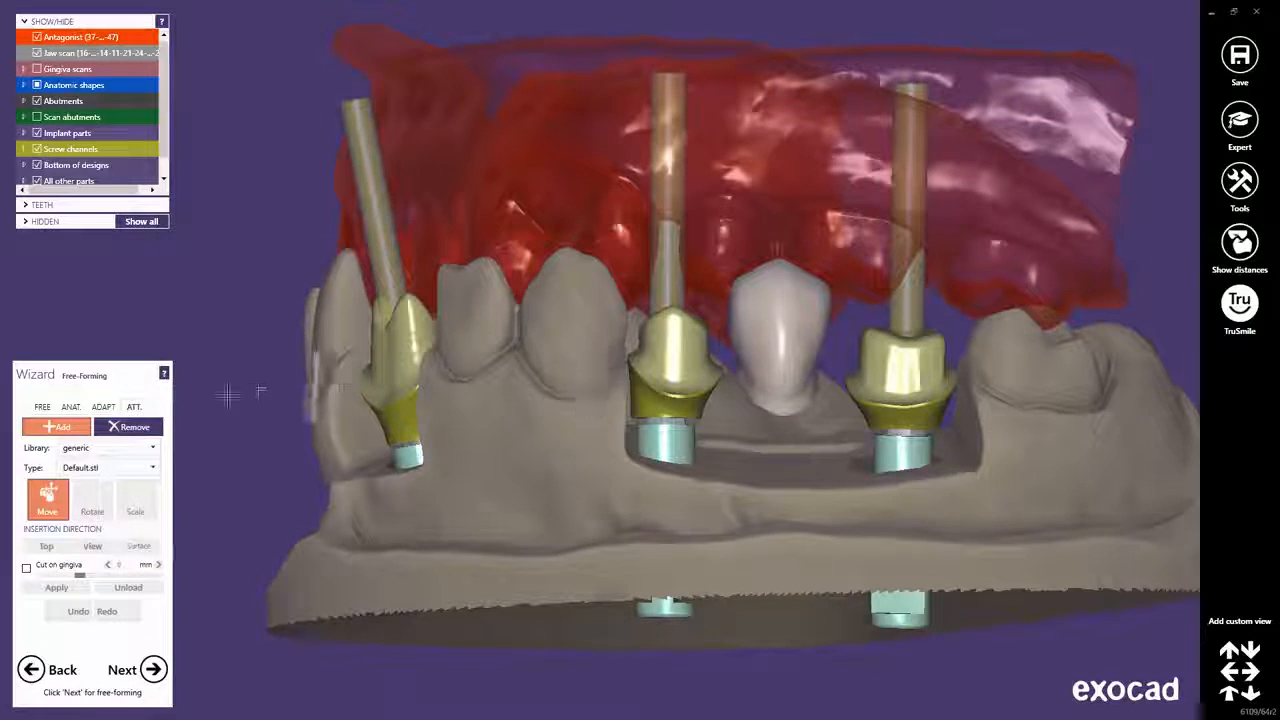
{"action": "left_click", "coordinate": [43, 407]}
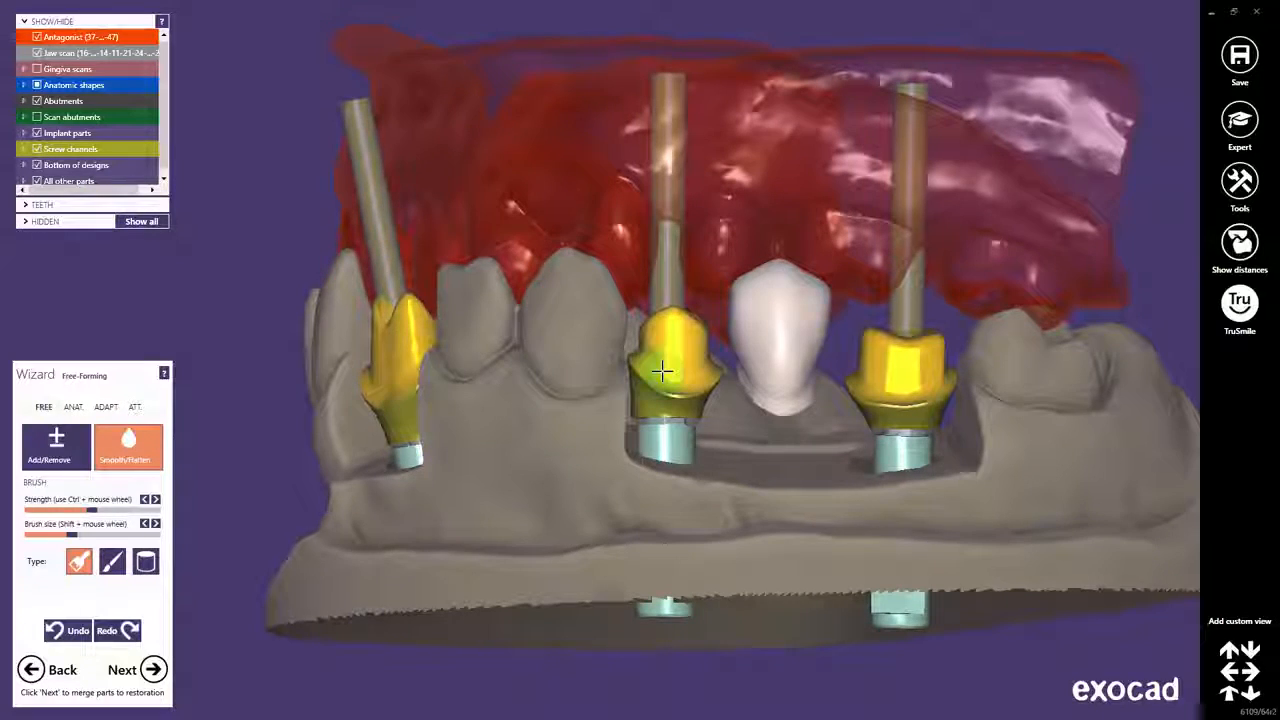
{"action": "scroll", "coordinate": [614, 354], "scroll_direction": "up", "scroll_amount": 5}
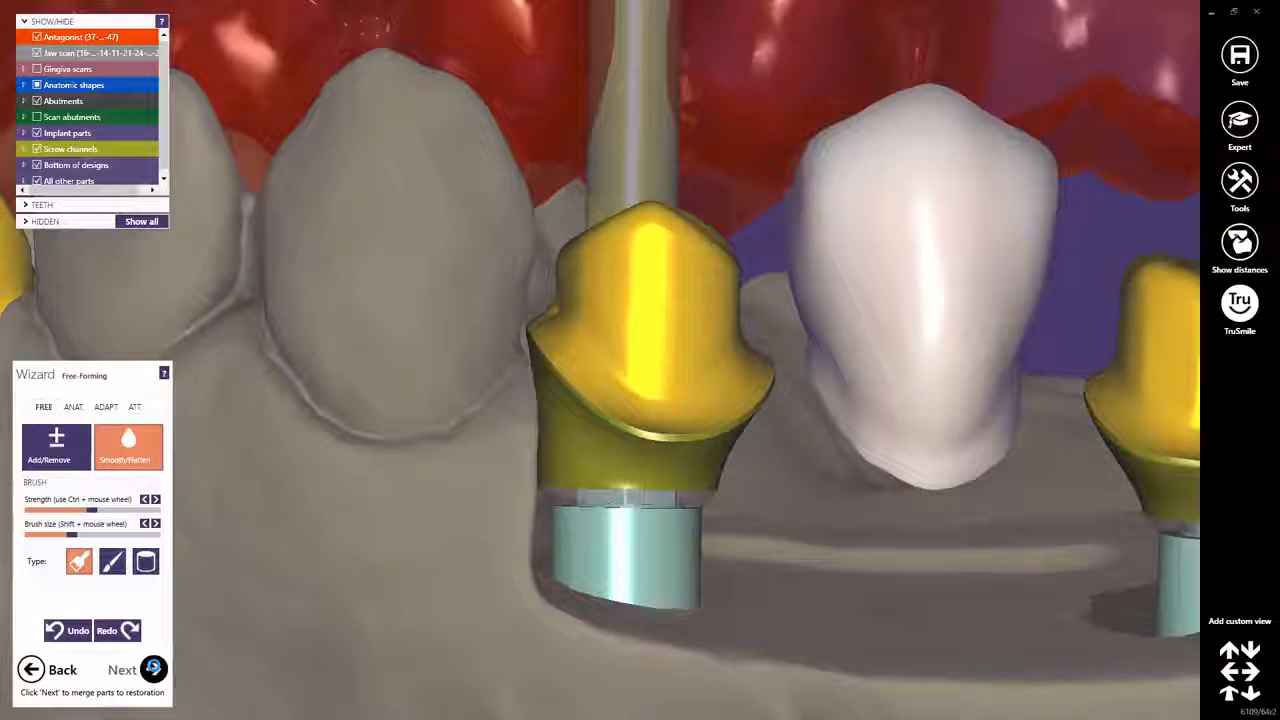
{"action": "left_click", "coordinate": [153, 668]}
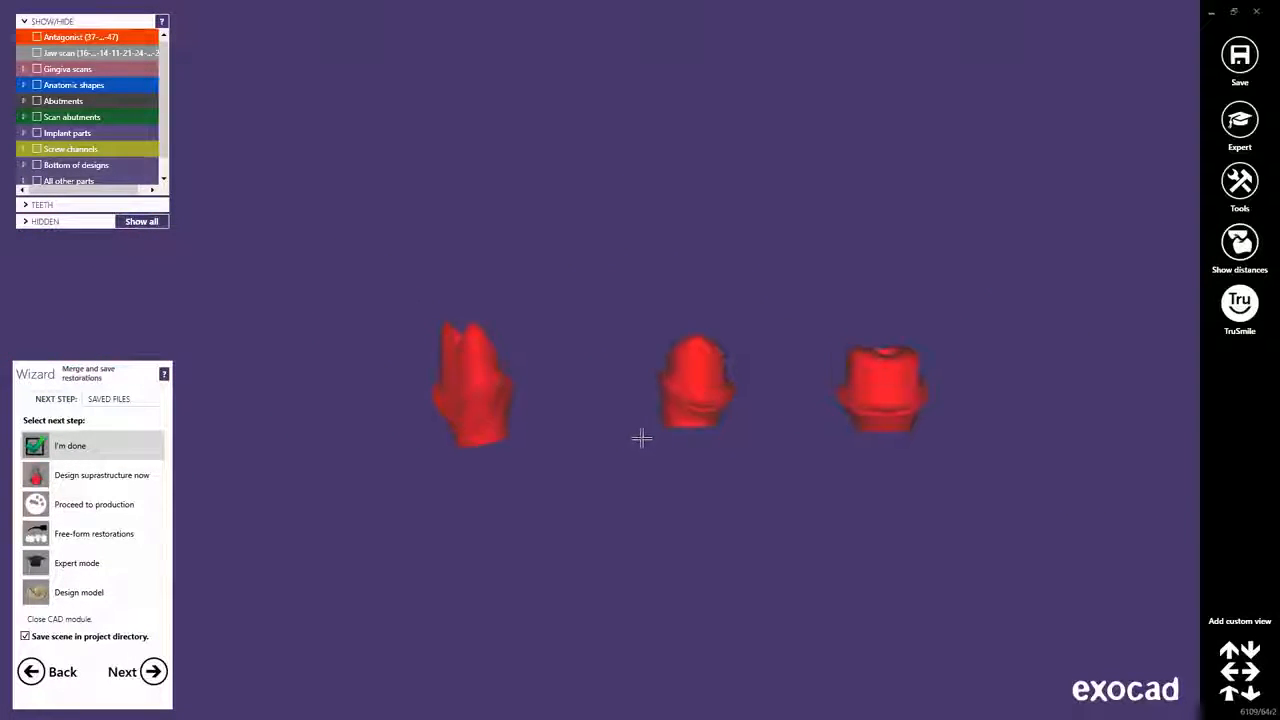
- Show the jaw scan, gingiva scans and antagonist together with the merged abutments
{"action": "left_click", "coordinate": [37, 53]}
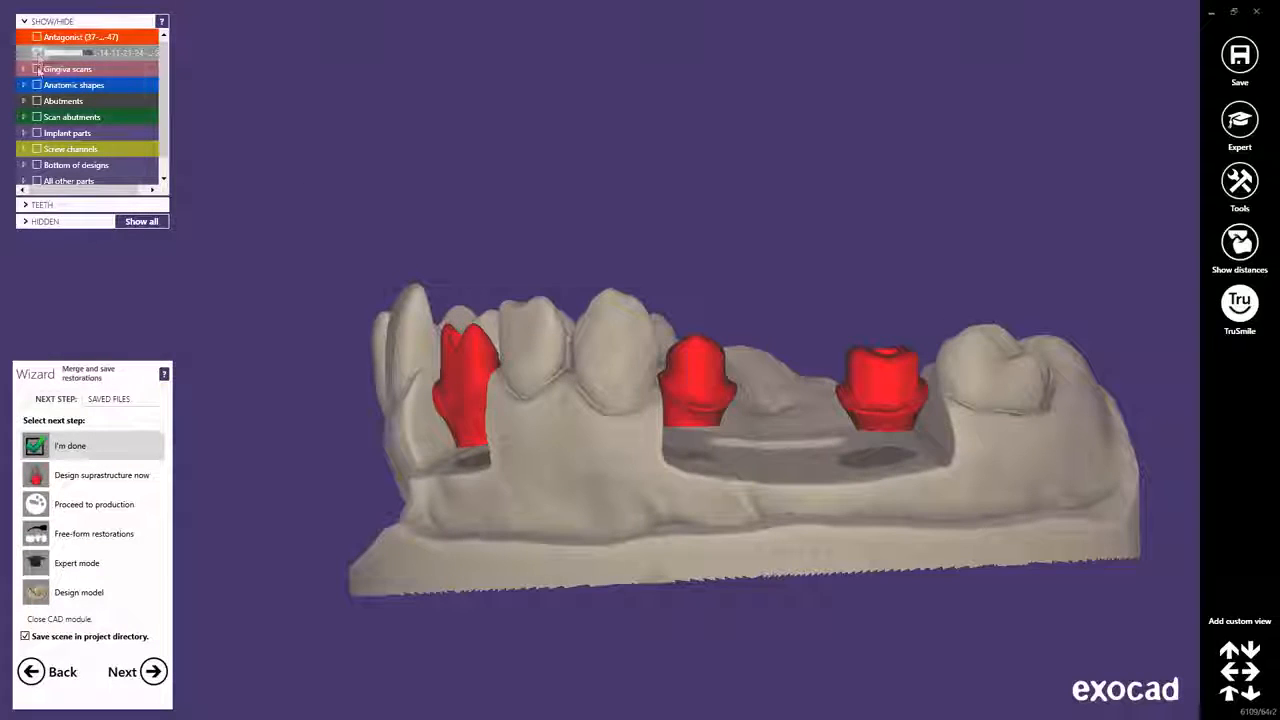
{"action": "left_click", "coordinate": [37, 69]}
{"action": "left_click", "coordinate": [37, 37]}
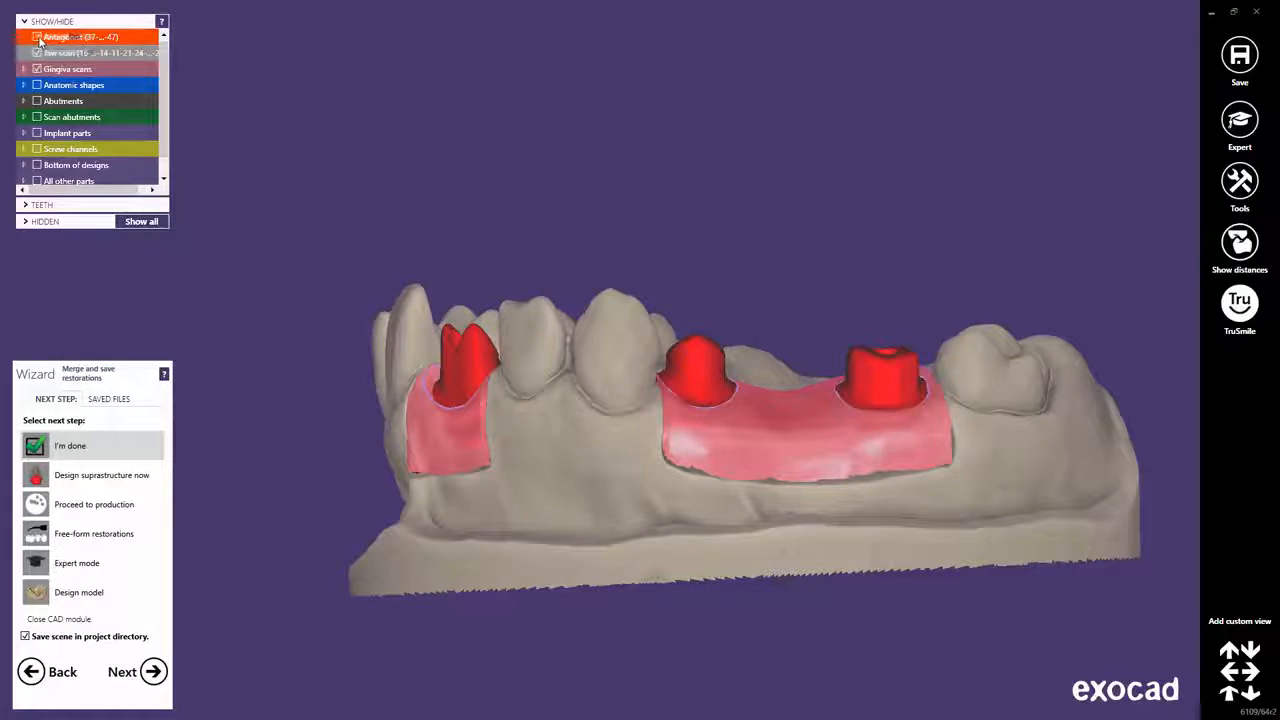
{"action": "middle_click_drag", "start_coordinate": [344, 229], "coordinate": [307, 218]}
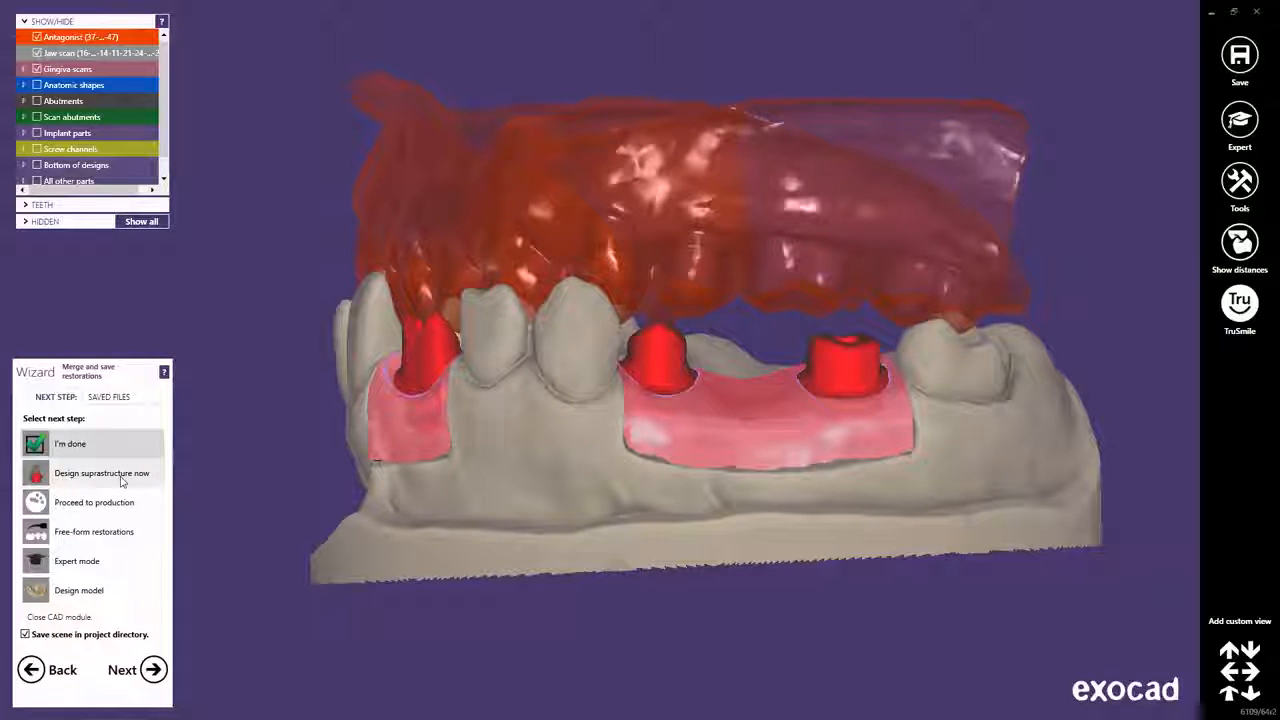
- Continue with free-forming the merged restorations, and hide the jaw scan, antagonist and gingiva scans
{"action": "left_click", "coordinate": [87, 538]}
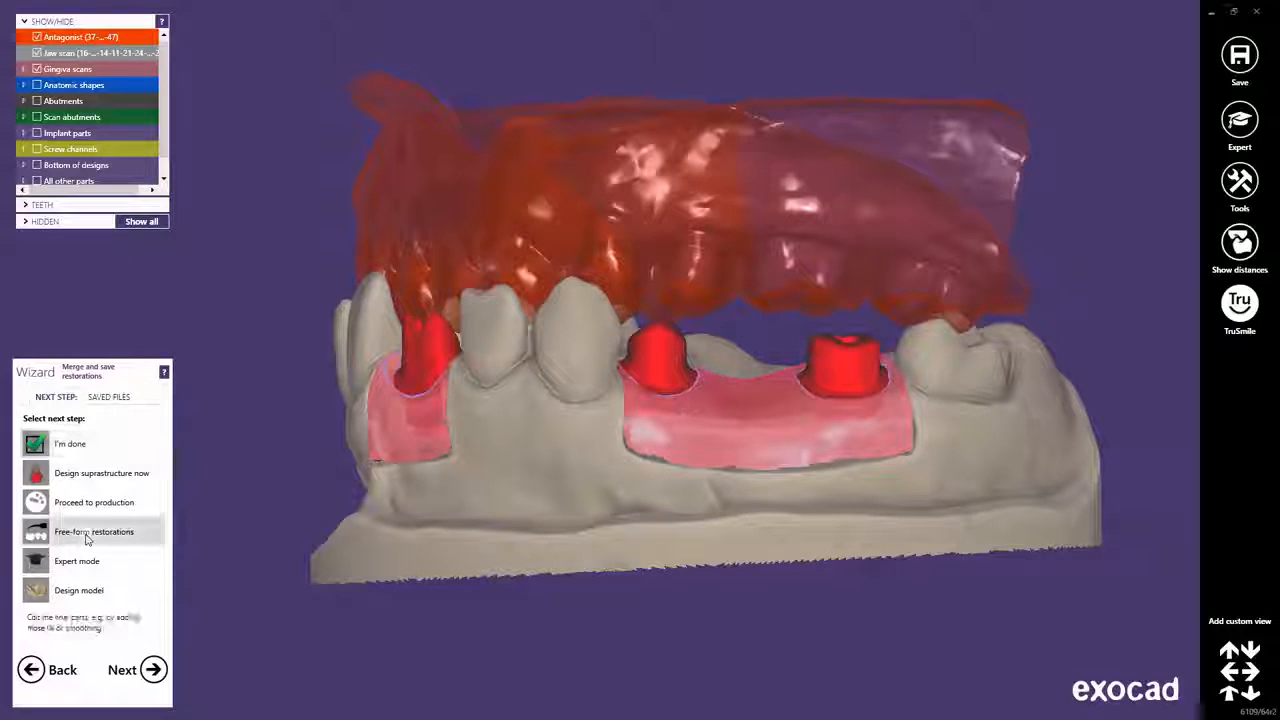
{"action": "left_click", "coordinate": [153, 670]}
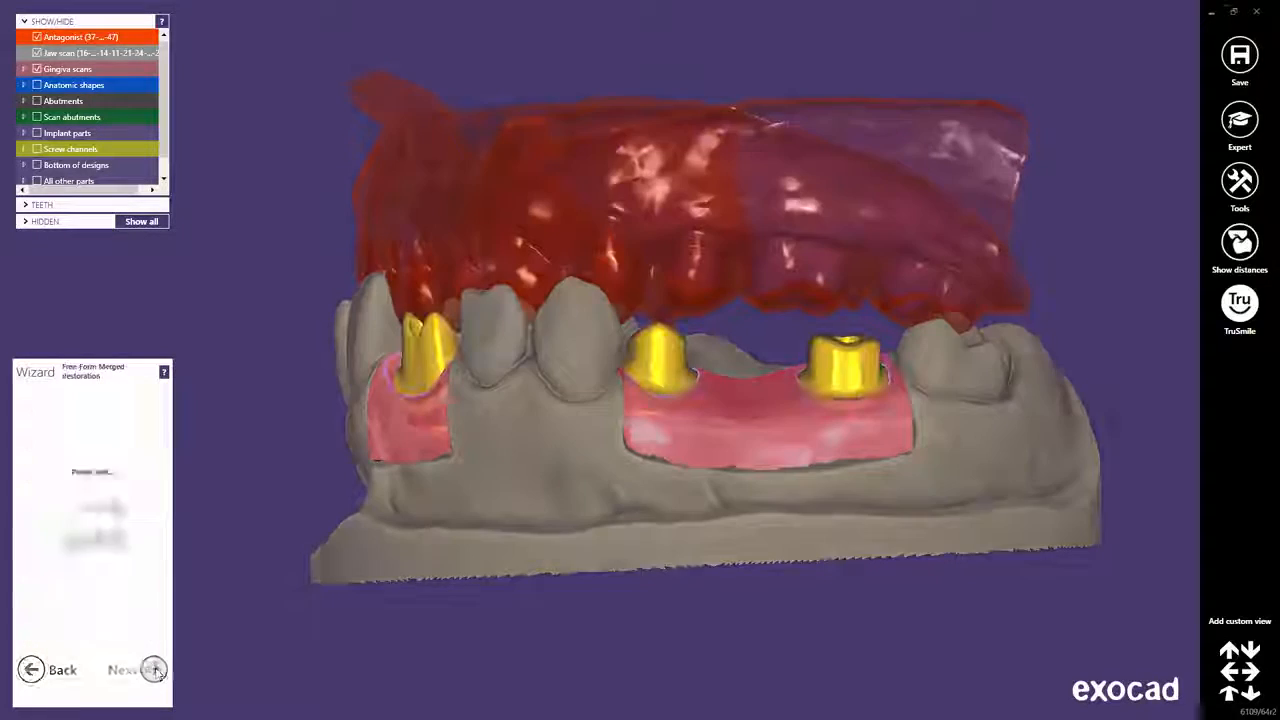
{"action": "left_click", "coordinate": [37, 52]}
{"action": "left_click", "coordinate": [37, 37]}
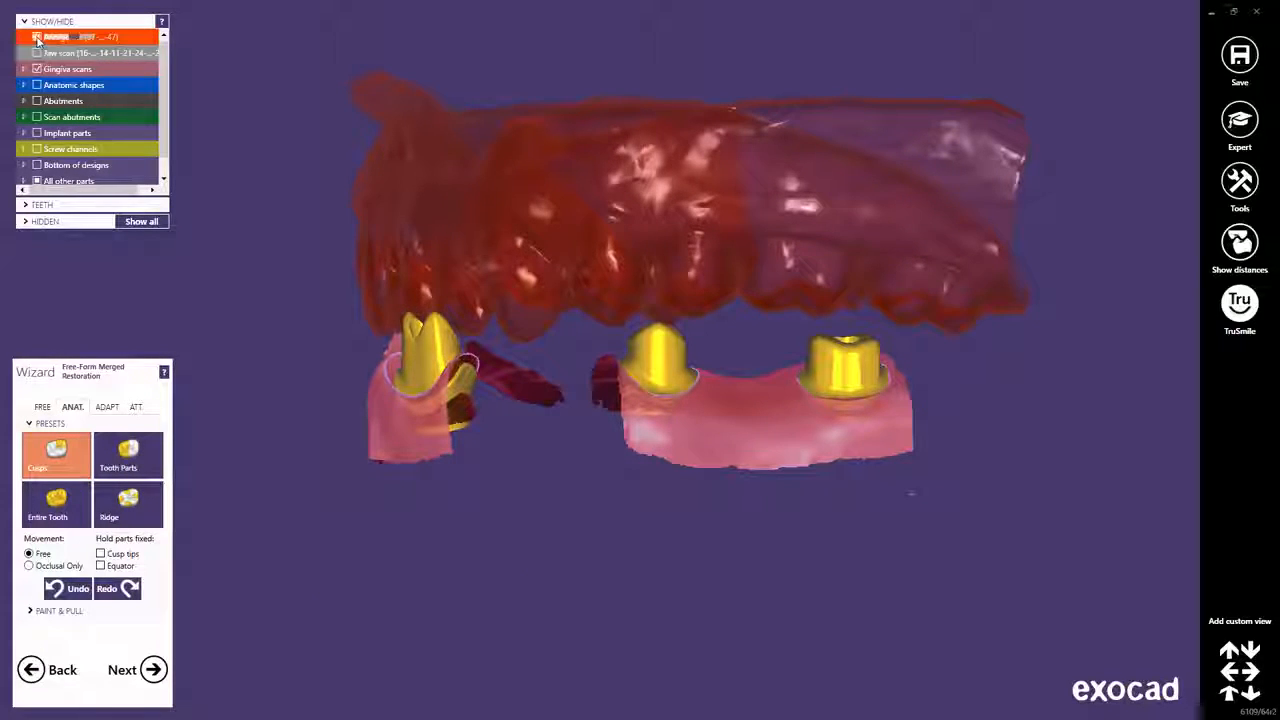
{"action": "left_click", "coordinate": [37, 68]}
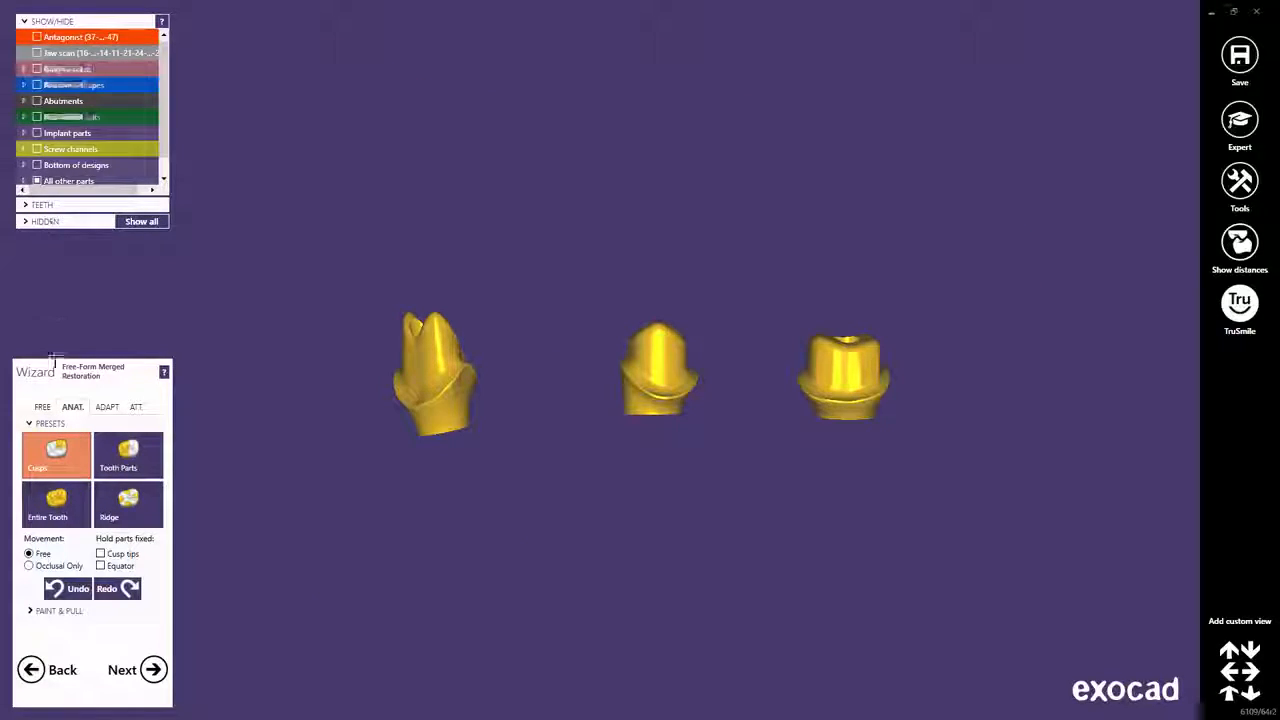
- Enable free-forming of emergence profiles and add material around the tooth 14 abutment's emergence profile with the Add/Remove brush
{"action": "left_click", "coordinate": [43, 408]}
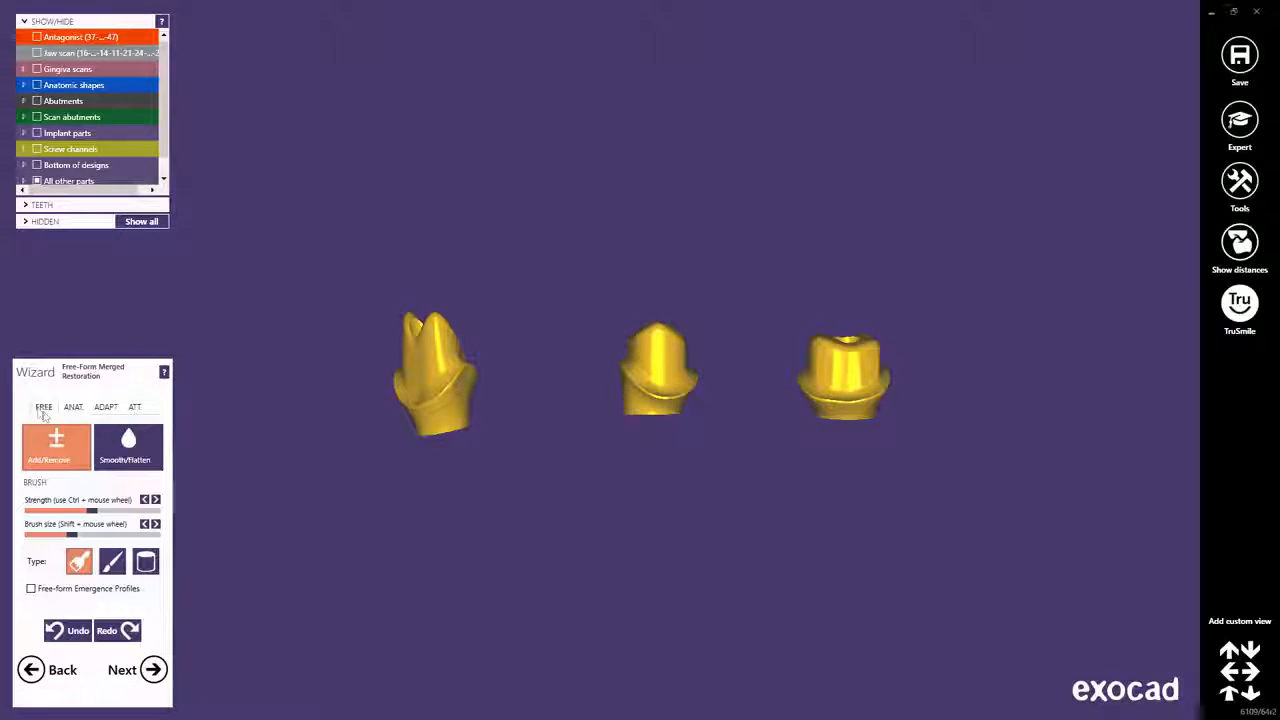
{"action": "left_click", "coordinate": [32, 589]}
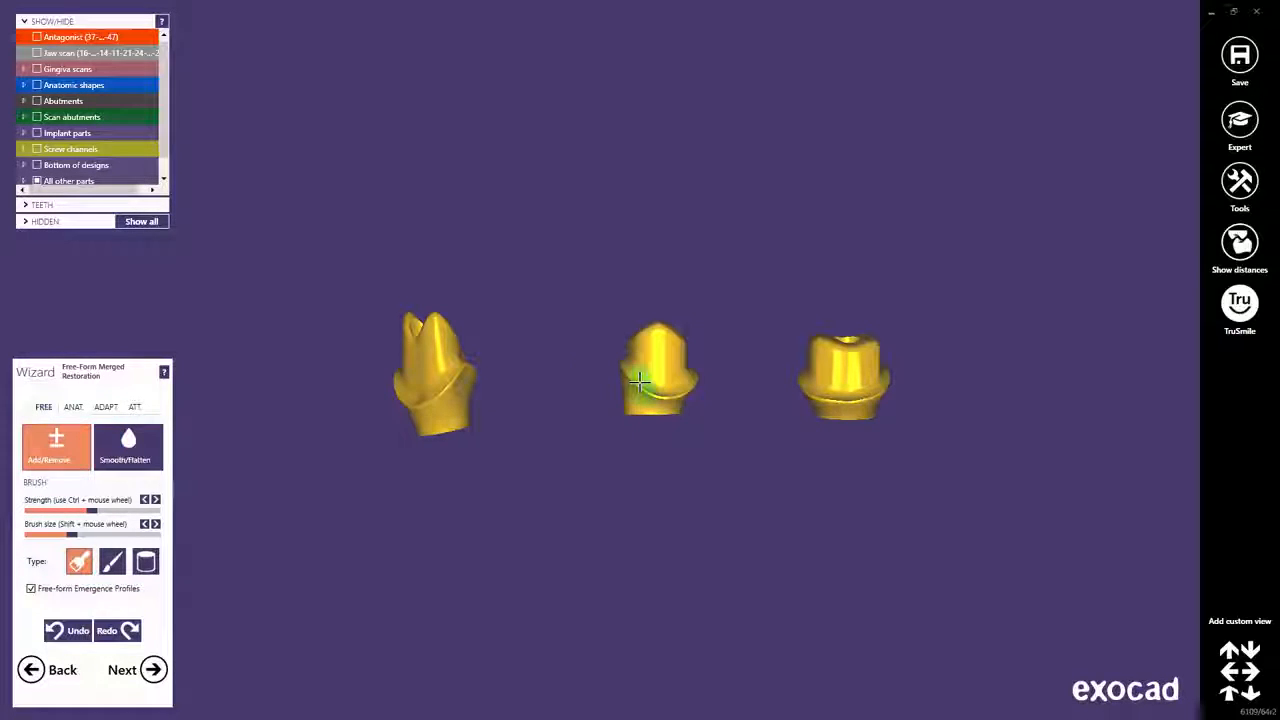
{"action": "right_click_drag", "start_coordinate": [640, 380], "coordinate": [613, 371]}
{"action": "scroll", "coordinate": [613, 371], "scroll_direction": "up", "scroll_amount": 10}
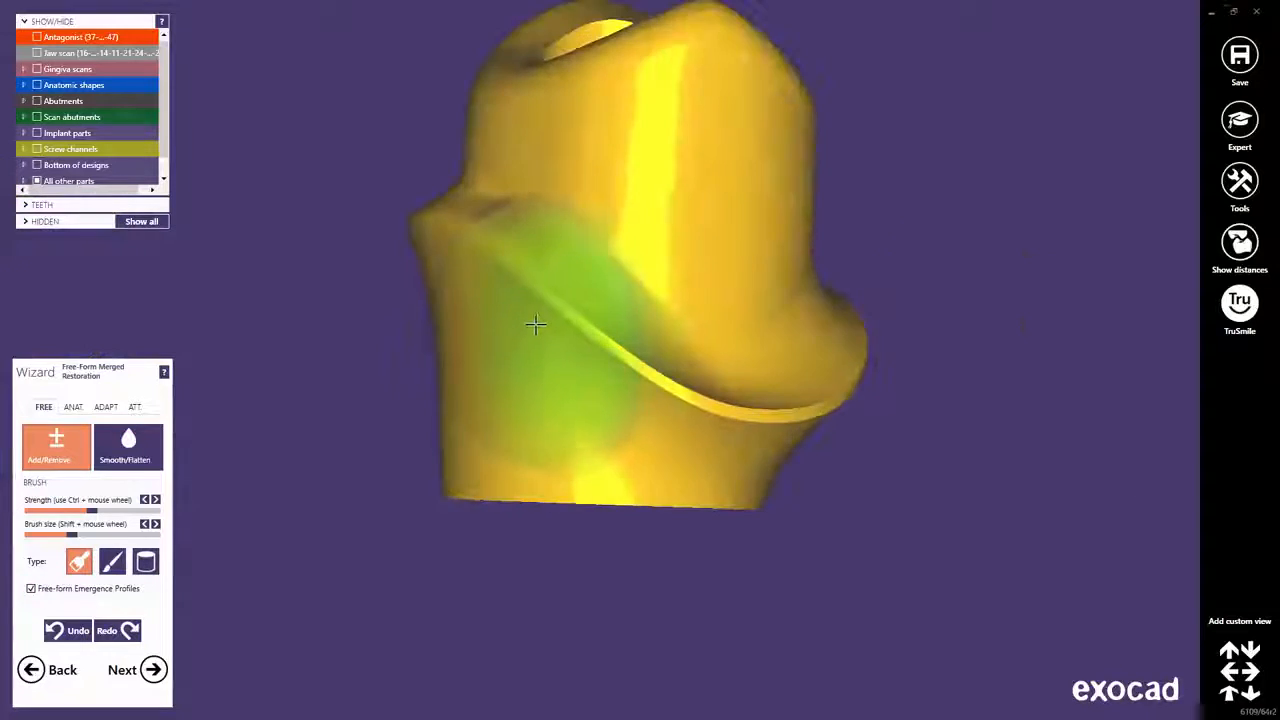
{"action": "mouse_move", "coordinate": [491, 286]}
{"action": "left_mouse_down"}
{"action": "mouse_move", "coordinate": [480, 277]}
{"action": "mouse_move", "coordinate": [454, 300]}
{"action": "left_mouse_up"}
{"action": "mouse_move", "coordinate": [454, 300]}
{"action": "right_mouse_down"}
{"action": "mouse_move", "coordinate": [507, 318]}
{"action": "mouse_move", "coordinate": [474, 297]}
{"action": "right_mouse_up"}
{"action": "left_click_drag", "start_coordinate": [474, 297], "coordinate": [277, 263]}
{"action": "mouse_move", "coordinate": [277, 263]}
{"action": "right_mouse_down"}
{"action": "mouse_move", "coordinate": [391, 306]}
{"action": "mouse_move", "coordinate": [460, 311]}
{"action": "right_mouse_up"}
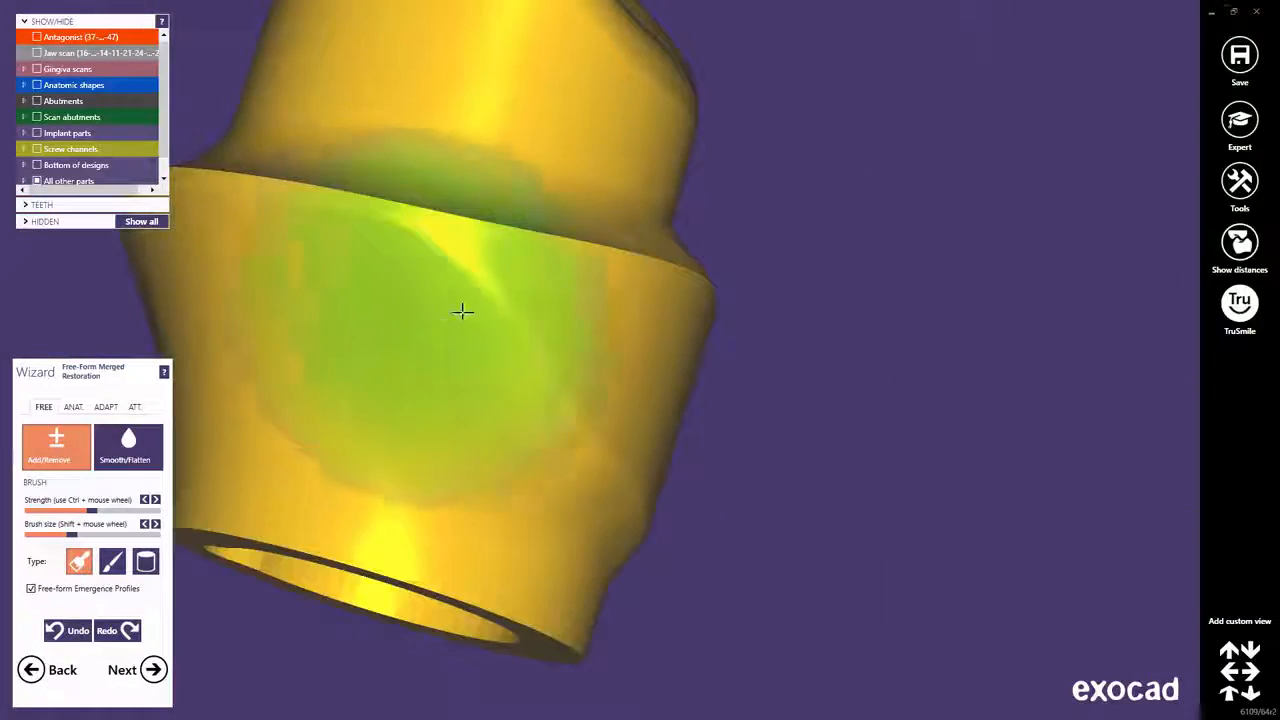
{"action": "mouse_move", "coordinate": [460, 311]}
{"action": "left_mouse_down"}
{"action": "mouse_move", "coordinate": [460, 326]}
{"action": "mouse_move", "coordinate": [249, 297]}
{"action": "left_mouse_up"}
{"action": "right_click_drag", "start_coordinate": [262, 299], "coordinate": [472, 308]}
{"action": "mouse_move", "coordinate": [472, 308]}
{"action": "left_mouse_down"}
{"action": "mouse_move", "coordinate": [317, 292]}
{"action": "mouse_move", "coordinate": [211, 303]}
{"action": "left_mouse_up"}
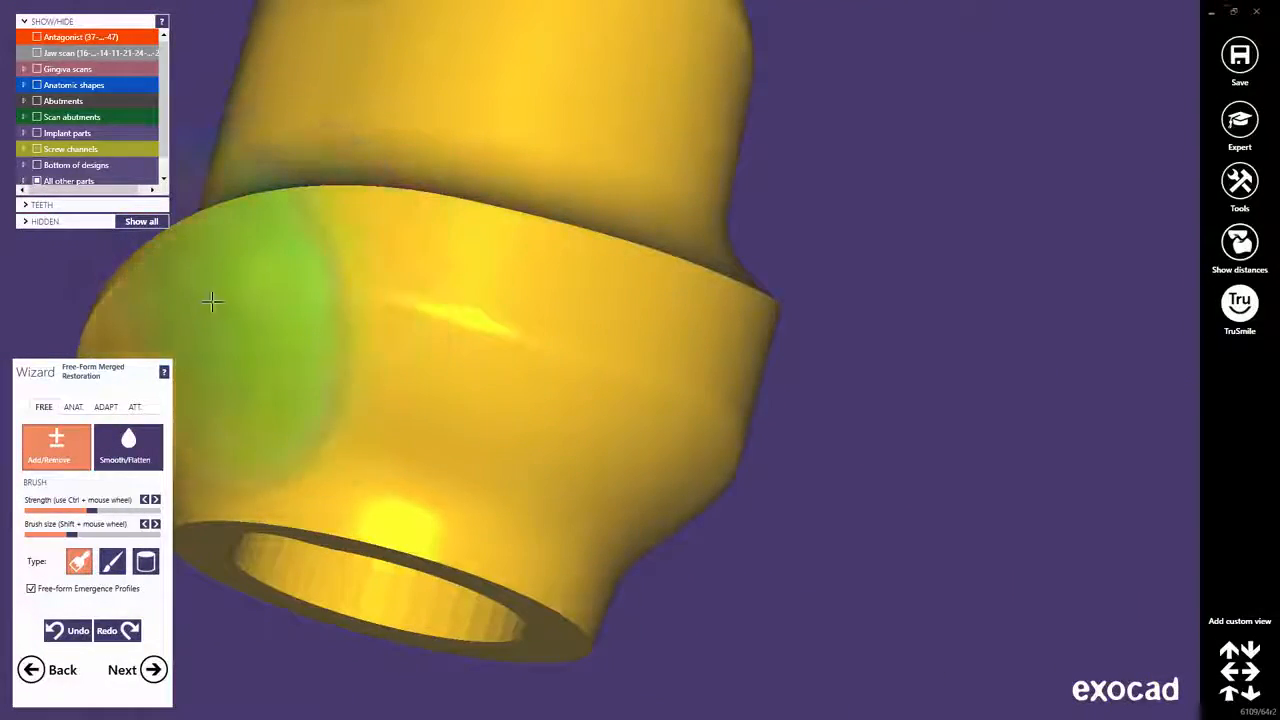
- Smooth the built-up emergence profile of the tooth 14 abutment with the Smooth/Flatten brush
{"action": "scroll", "coordinate": [540, 315], "scroll_direction": "down", "scroll_amount": 3}
{"action": "right_click_drag", "start_coordinate": [594, 314], "coordinate": [586, 323]}
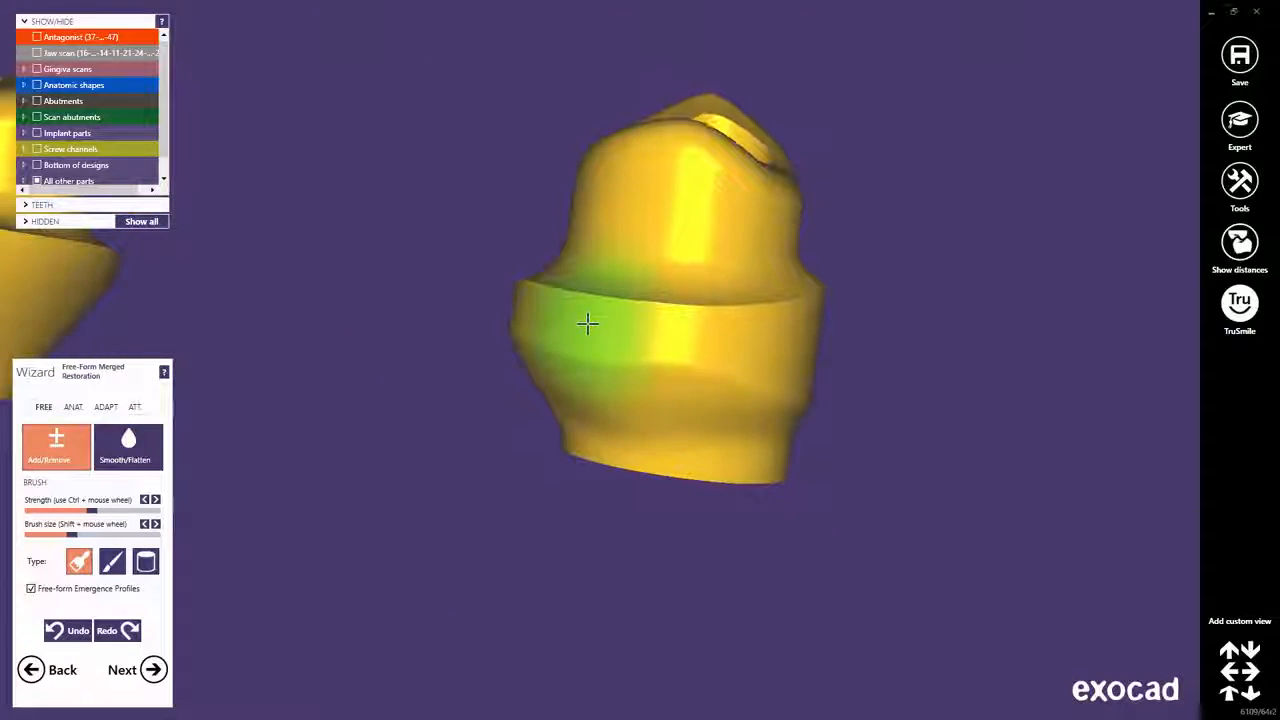
{"action": "left_click", "coordinate": [128, 446]}
{"action": "mouse_move", "coordinate": [523, 377]}
{"action": "left_mouse_down"}
{"action": "mouse_move", "coordinate": [560, 371]}
{"action": "mouse_move", "coordinate": [797, 418]}
{"action": "left_mouse_up"}
{"action": "right_click_drag", "start_coordinate": [797, 418], "coordinate": [514, 386]}
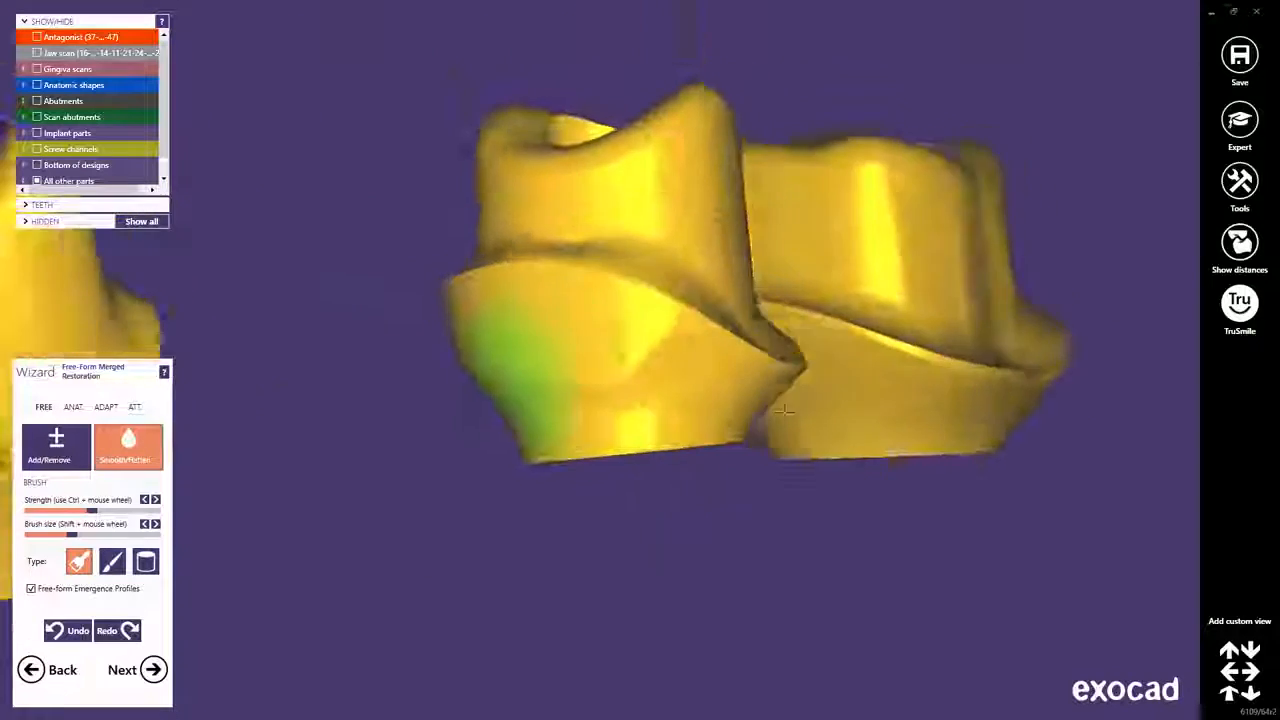
{"action": "left_click_drag", "start_coordinate": [583, 397], "coordinate": [686, 331]}
{"action": "mouse_move", "coordinate": [686, 331]}
{"action": "right_mouse_down"}
{"action": "mouse_move", "coordinate": [729, 316]}
{"action": "mouse_move", "coordinate": [686, 323]}
{"action": "right_mouse_up"}
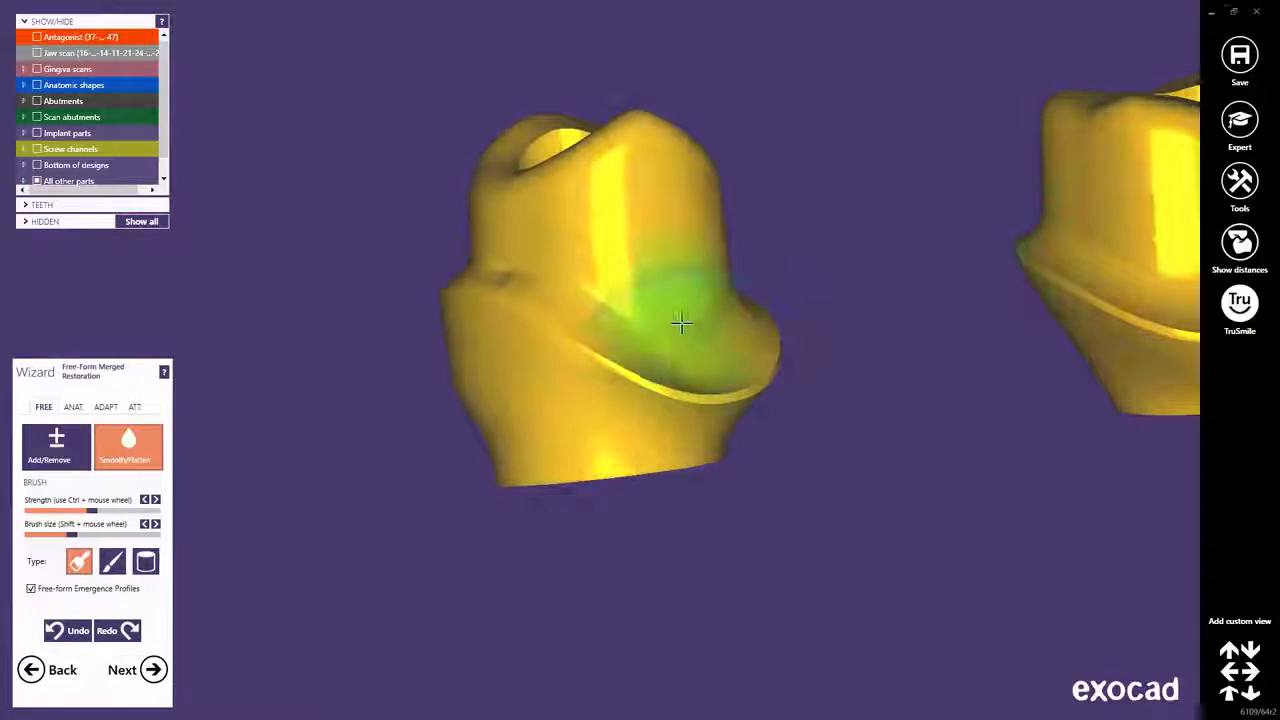
- Show the gingiva scans and try cutting the emergence profiles on the scan with a 0 mm offset
{"action": "left_click", "coordinate": [37, 69]}
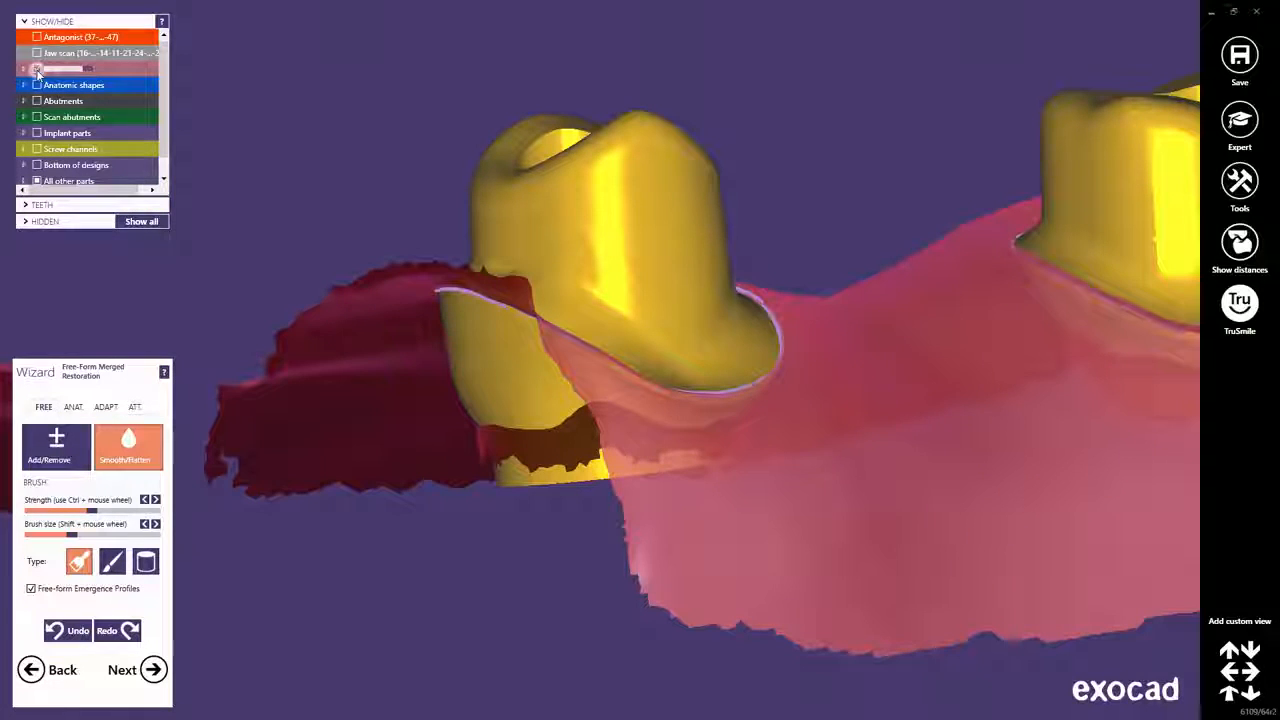
{"action": "left_click", "coordinate": [105, 407]}
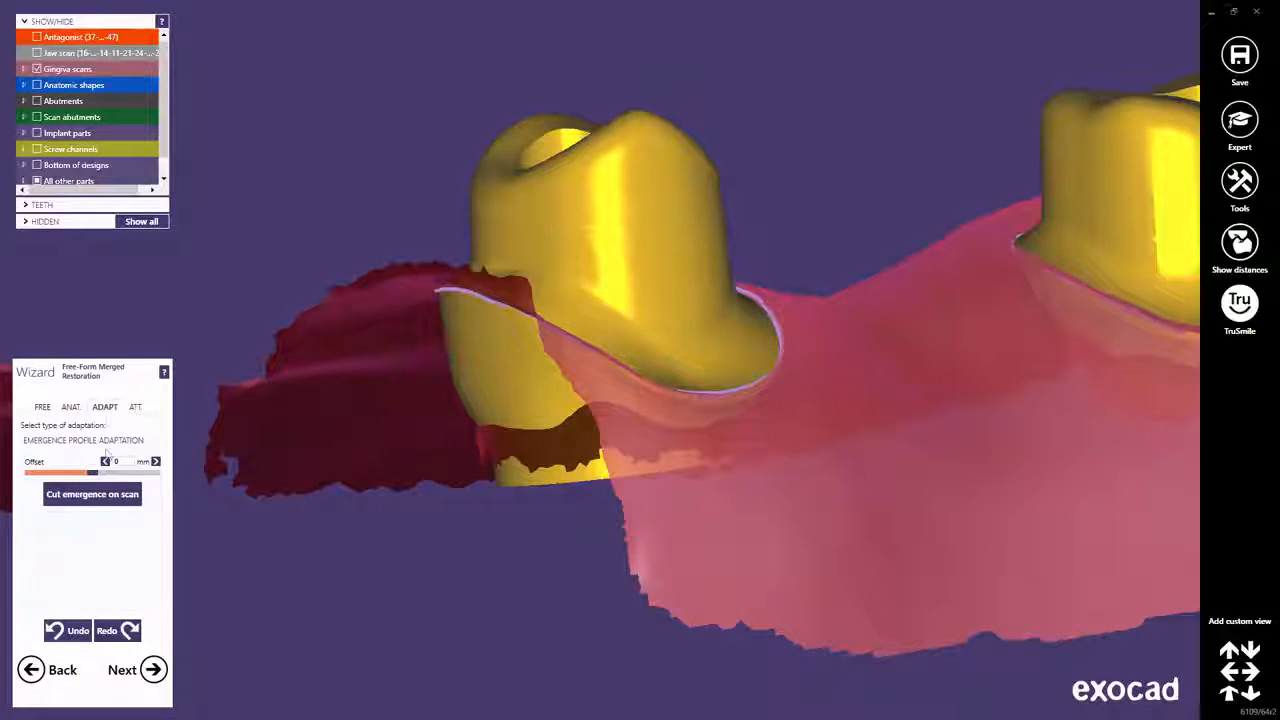
{"action": "left_click", "coordinate": [97, 502]}
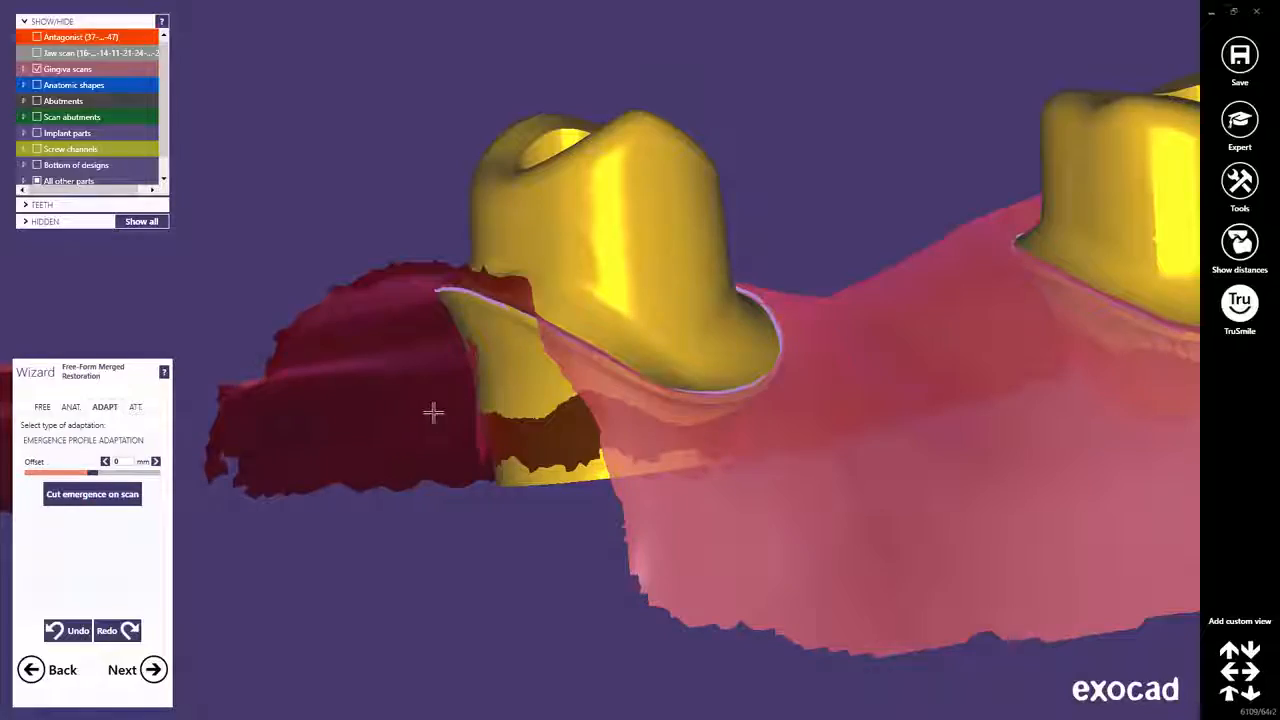
{"action": "mouse_move", "coordinate": [432, 412]}
{"action": "right_mouse_down"}
{"action": "mouse_move", "coordinate": [407, 416]}
{"action": "mouse_move", "coordinate": [431, 412]}
{"action": "right_mouse_up"}
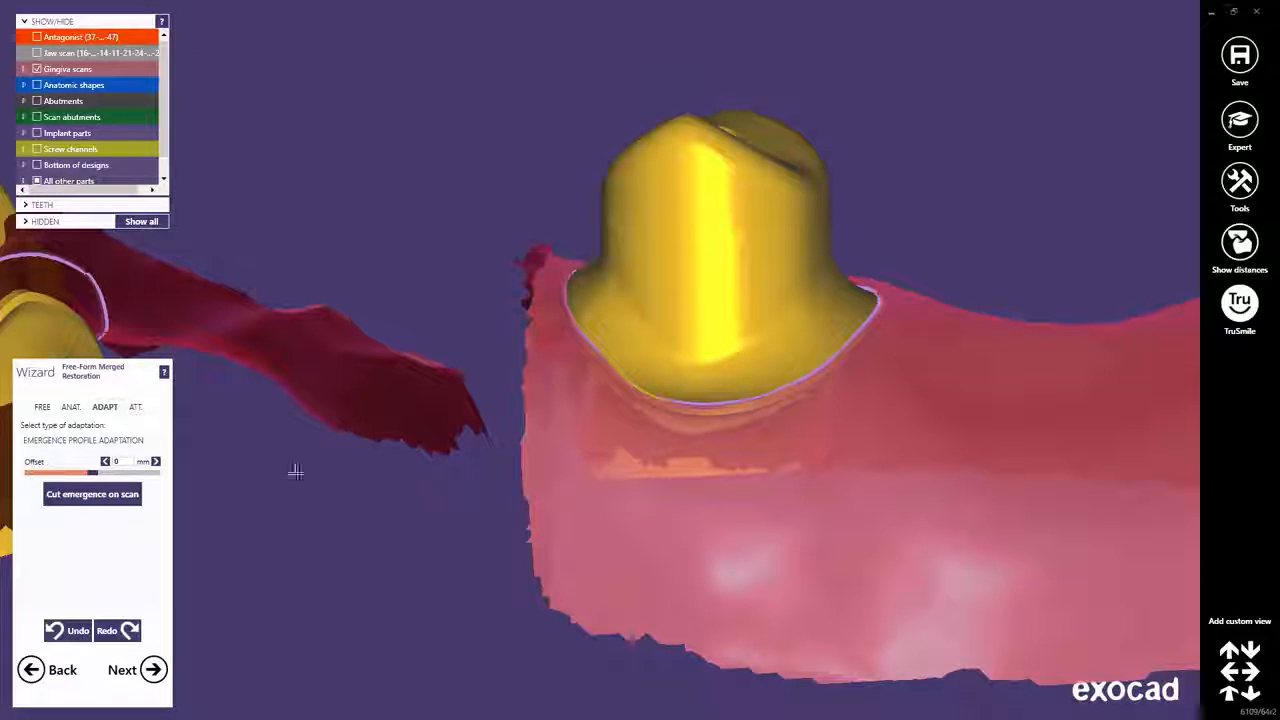
{"action": "left_click", "coordinate": [74, 631]}
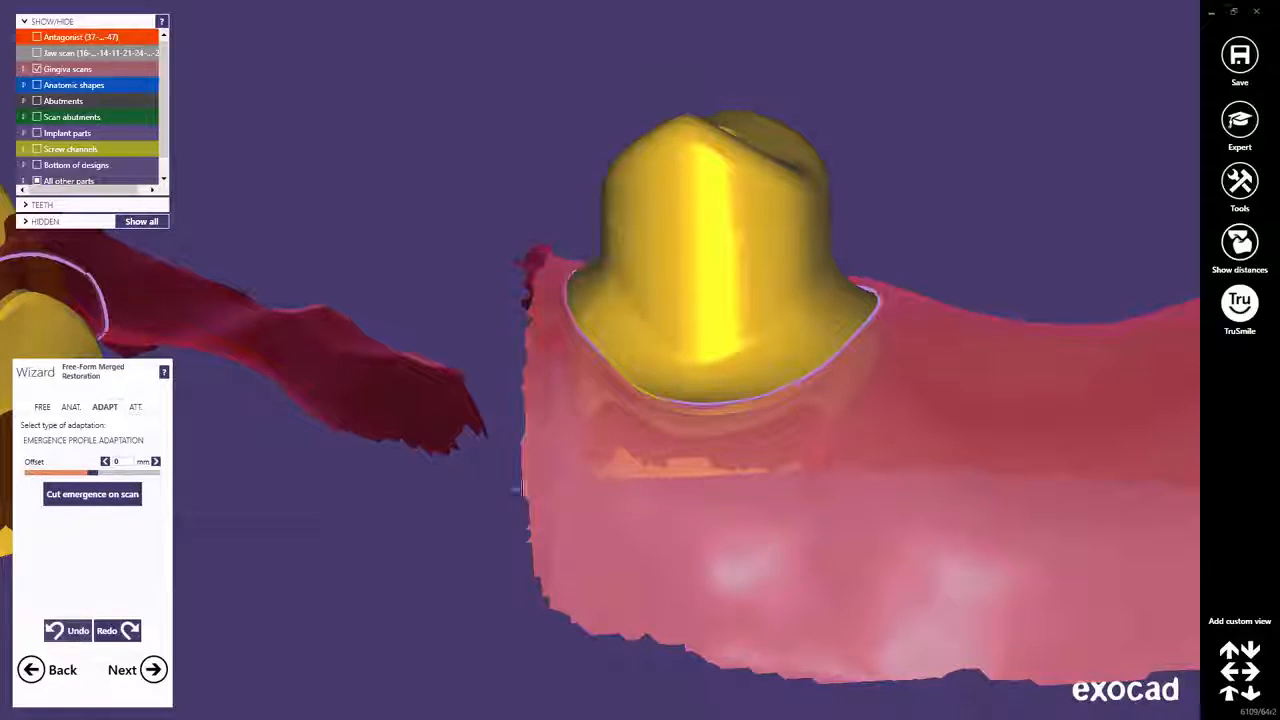
- Finish free-forming the merged restorations and save the modifications to the abutment files for teeth 16, 14 and 11
{"action": "middle_click", "coordinate": [636, 455]}
{"action": "scroll", "coordinate": [636, 455], "scroll_direction": "down", "scroll_amount": 5}
{"action": "right_click_drag", "start_coordinate": [628, 450], "coordinate": [611, 452]}
{"action": "middle_click_drag", "start_coordinate": [611, 452], "coordinate": [699, 408]}
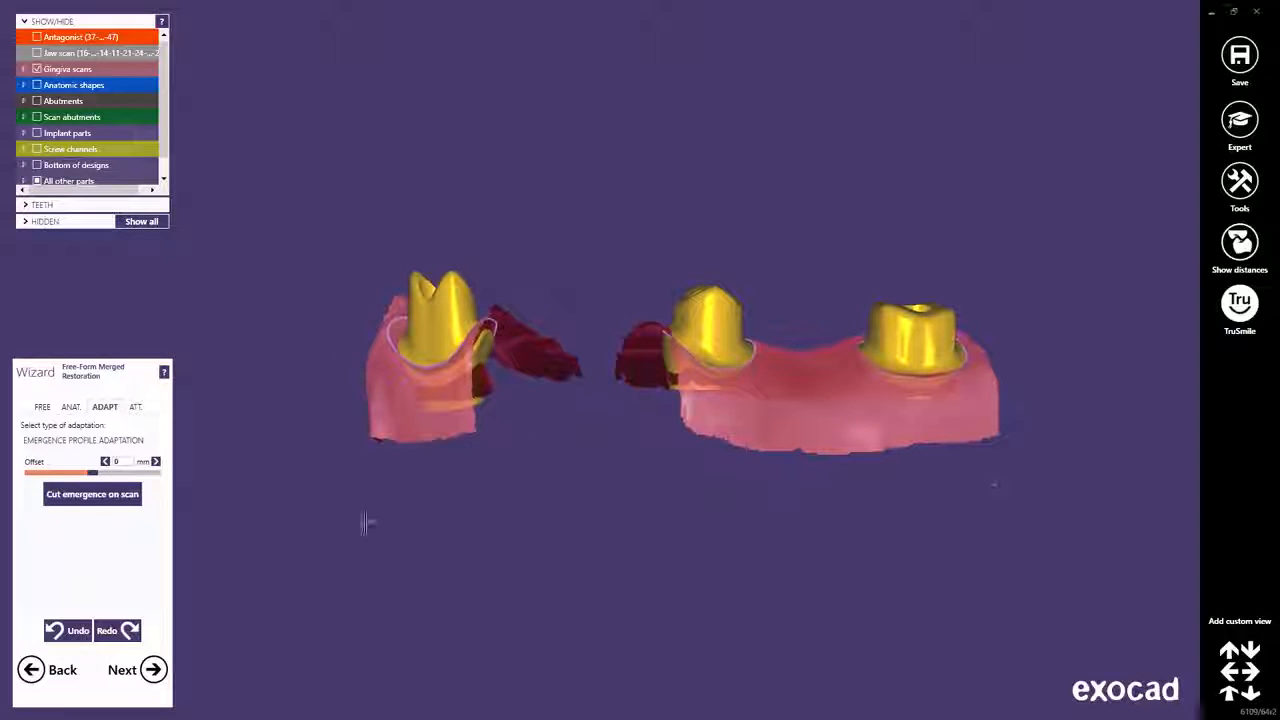
{"action": "left_click", "coordinate": [154, 669]}
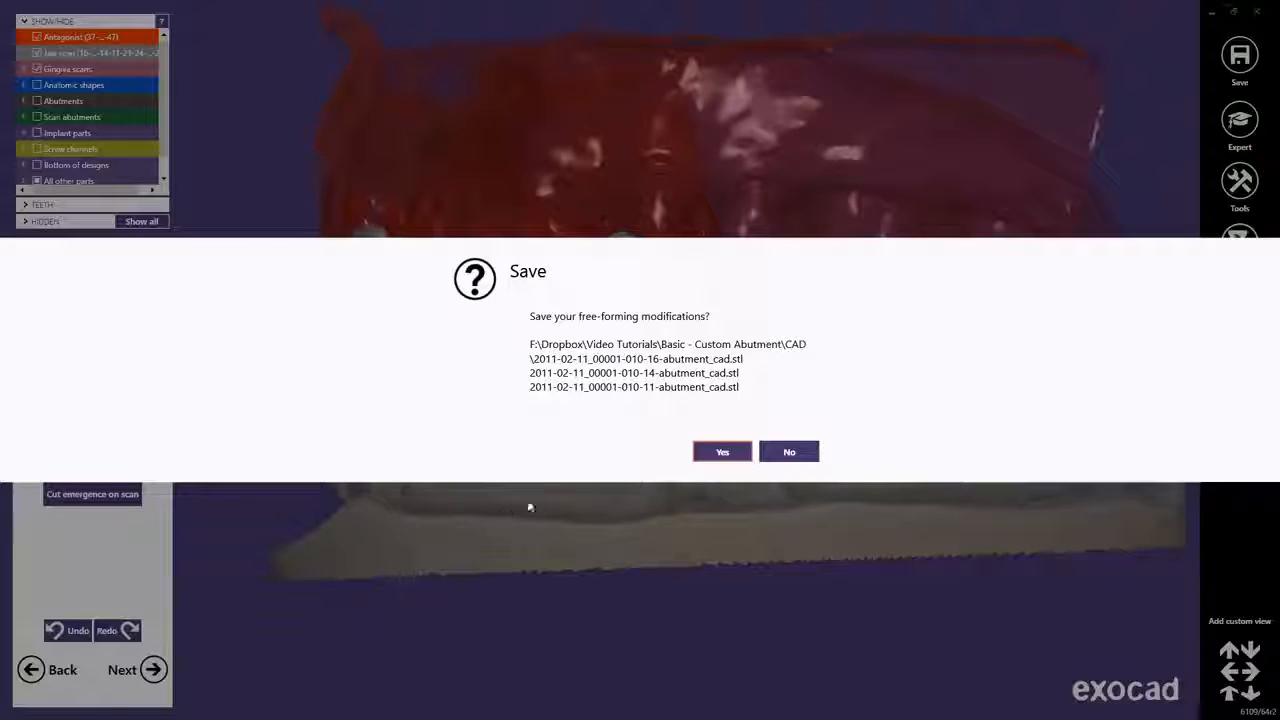
{"action": "left_click", "coordinate": [722, 452]}
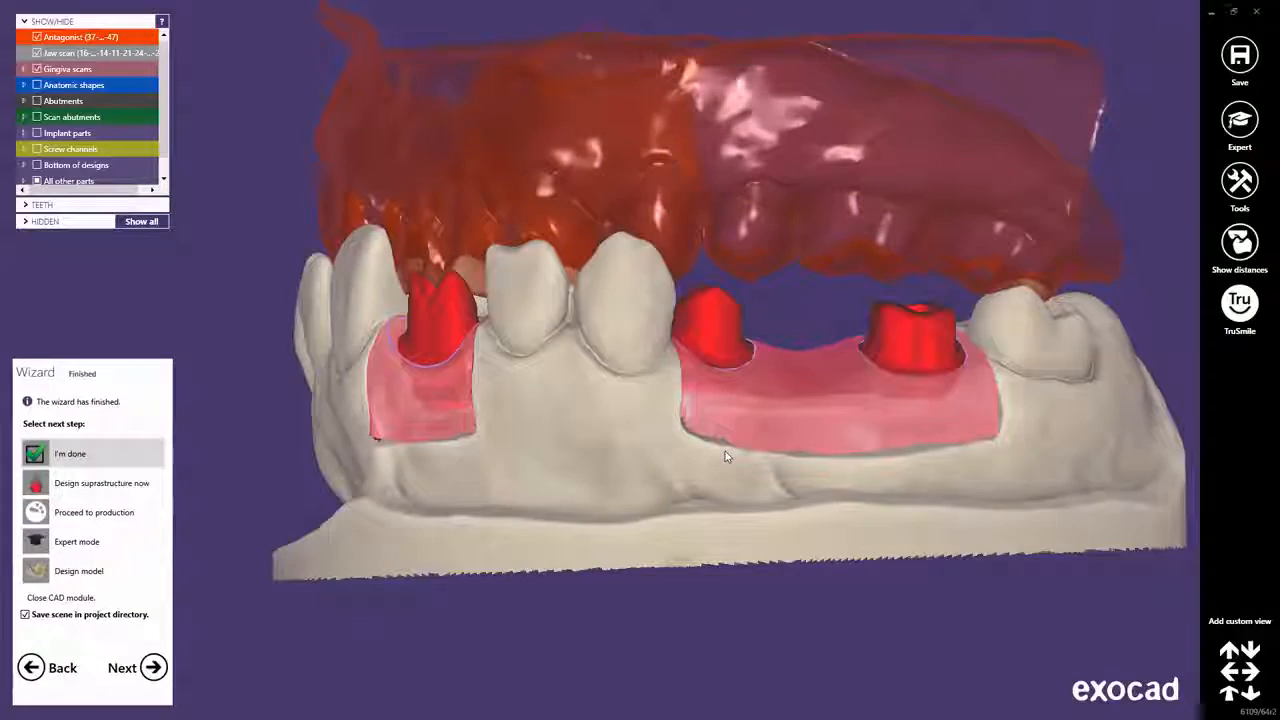